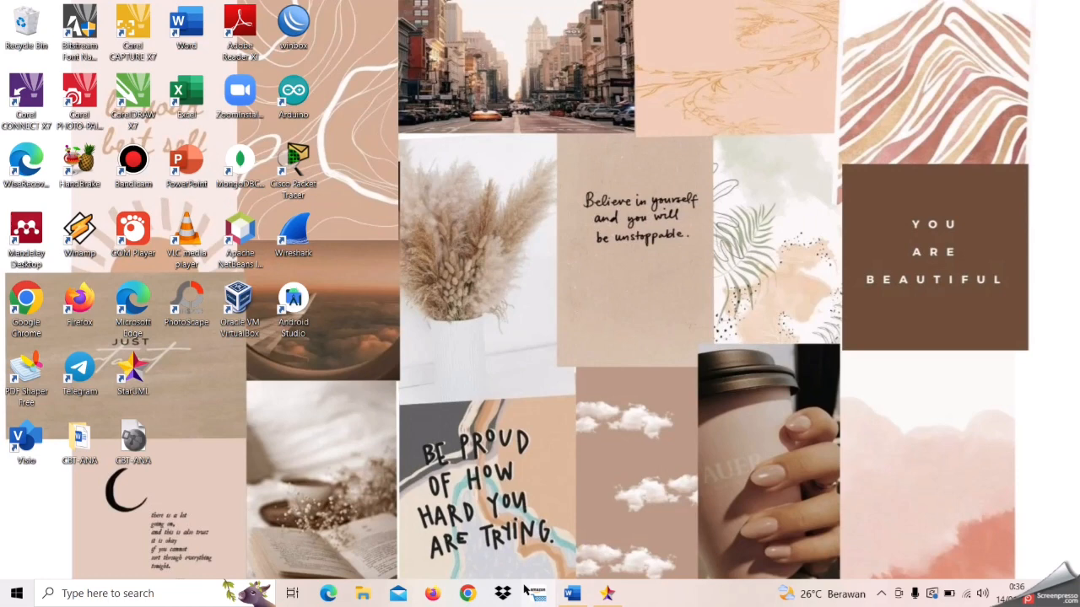
Review the Studi Kasus Perpustakaan document in Word and add a Data Flow Diagram to the project in StarUML
click(571, 592)
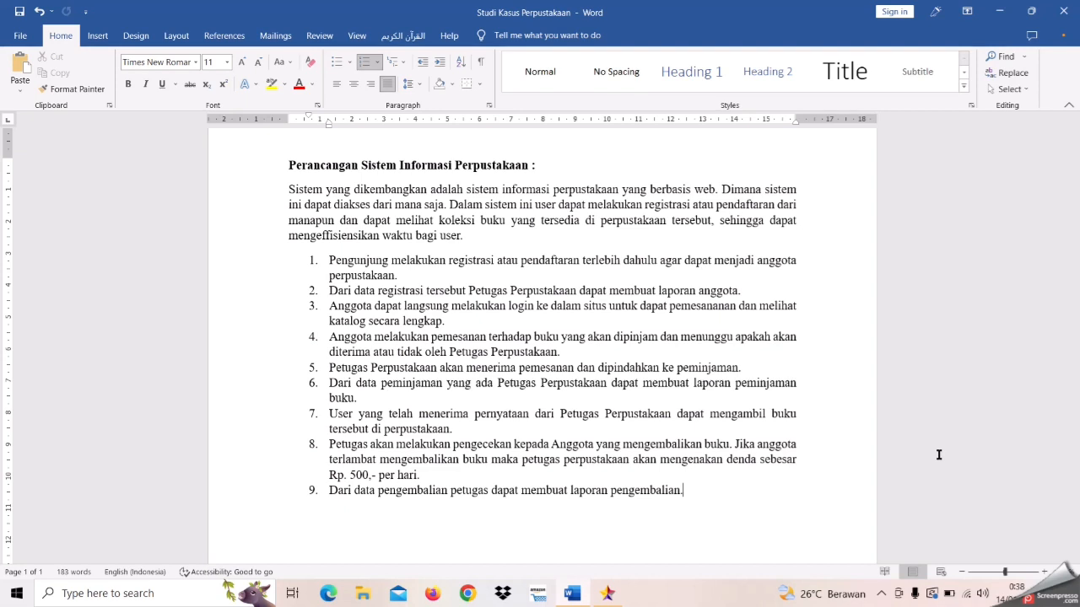
click(999, 11)
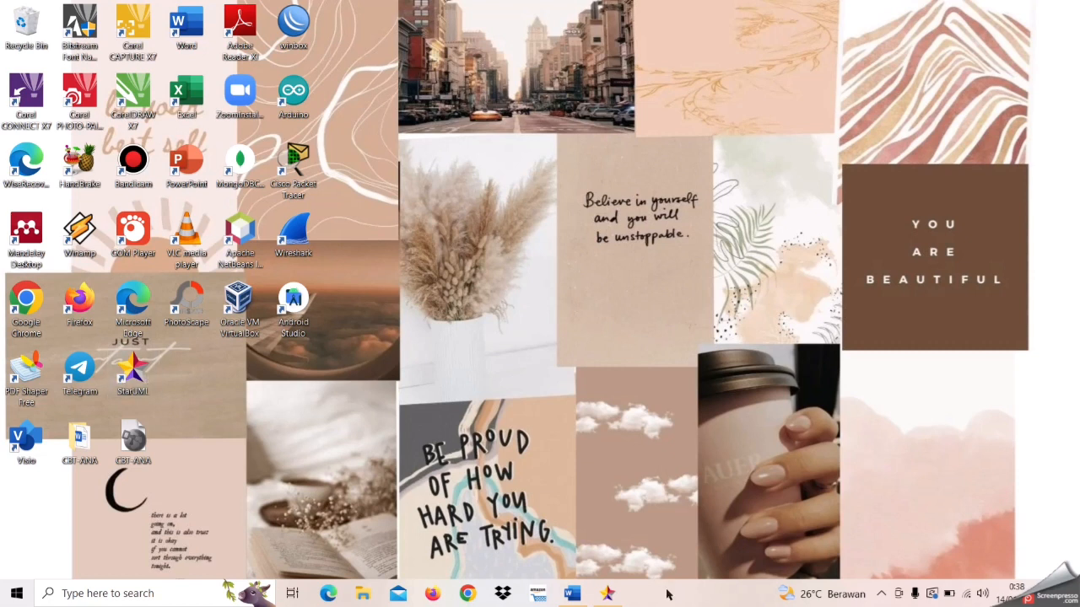
click(604, 593)
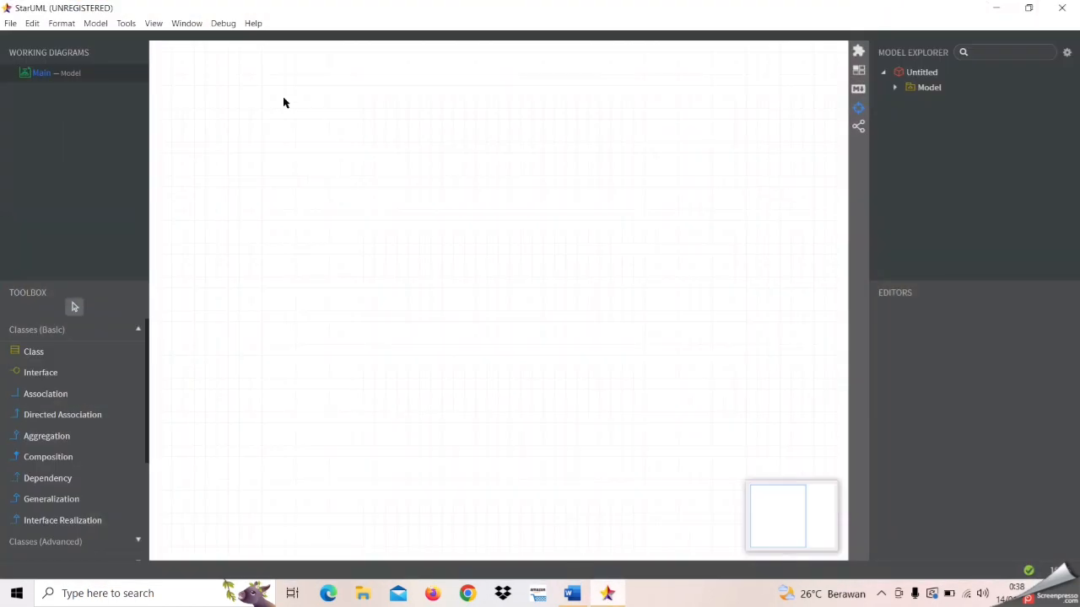
click(86, 25)
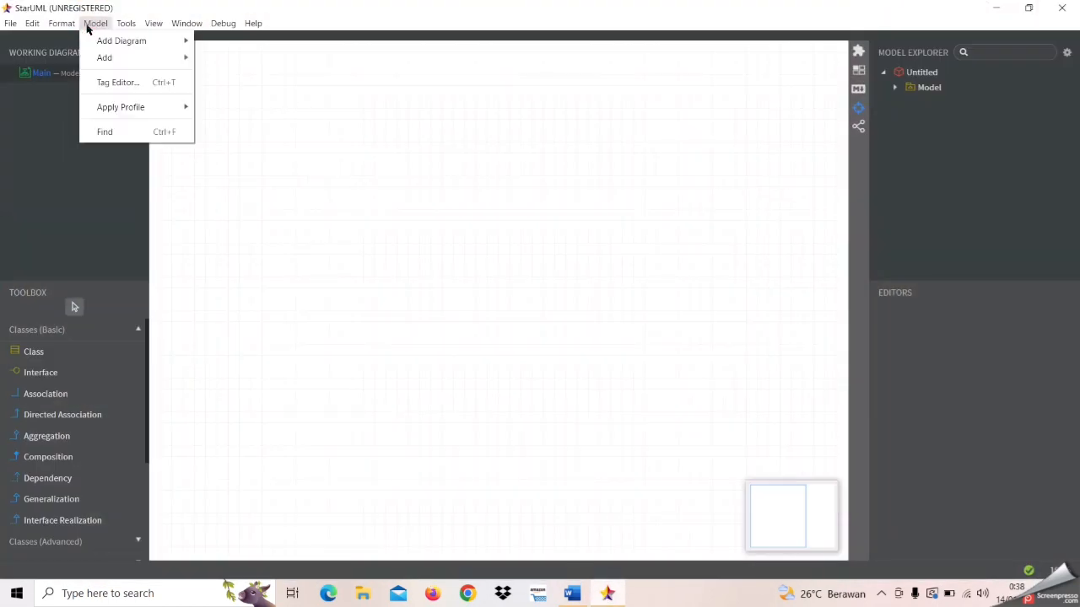
mouse_move(145, 42)
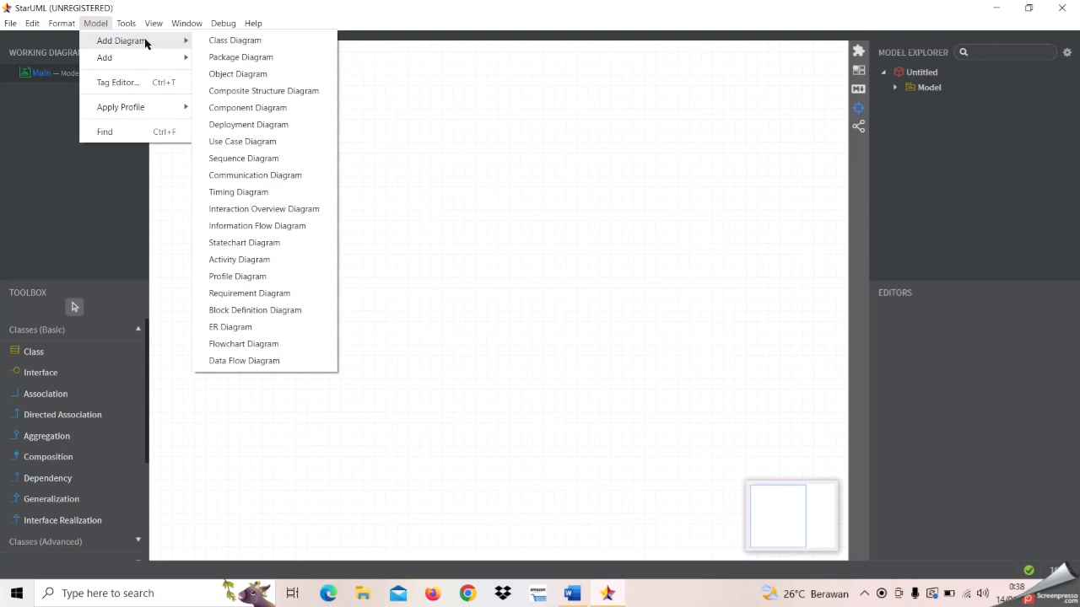
click(260, 361)
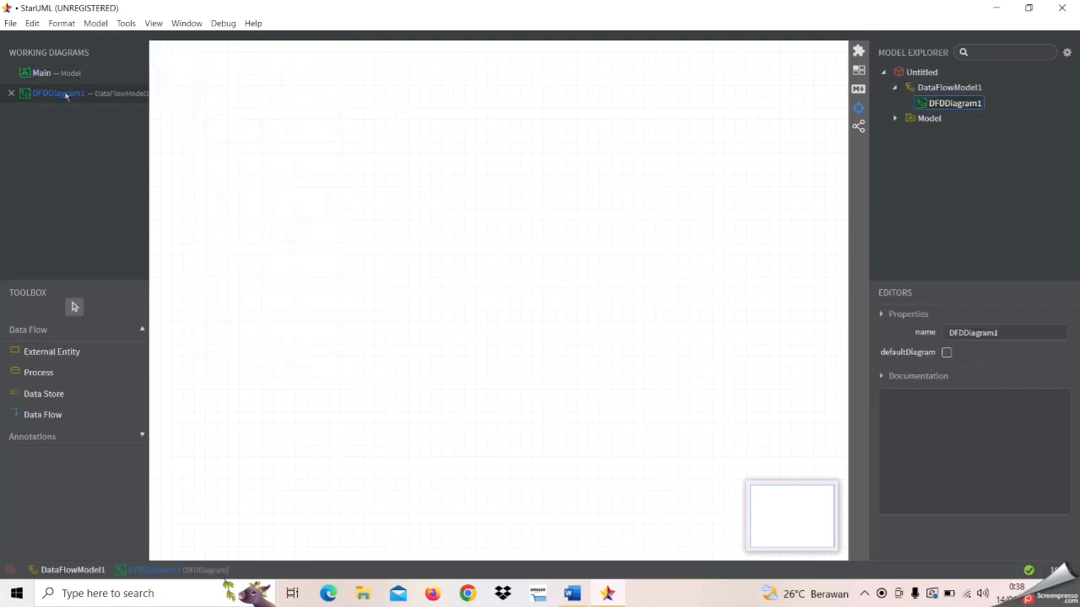
Rename the new data flow diagram as Diagram Konteks
right_click(66, 95)
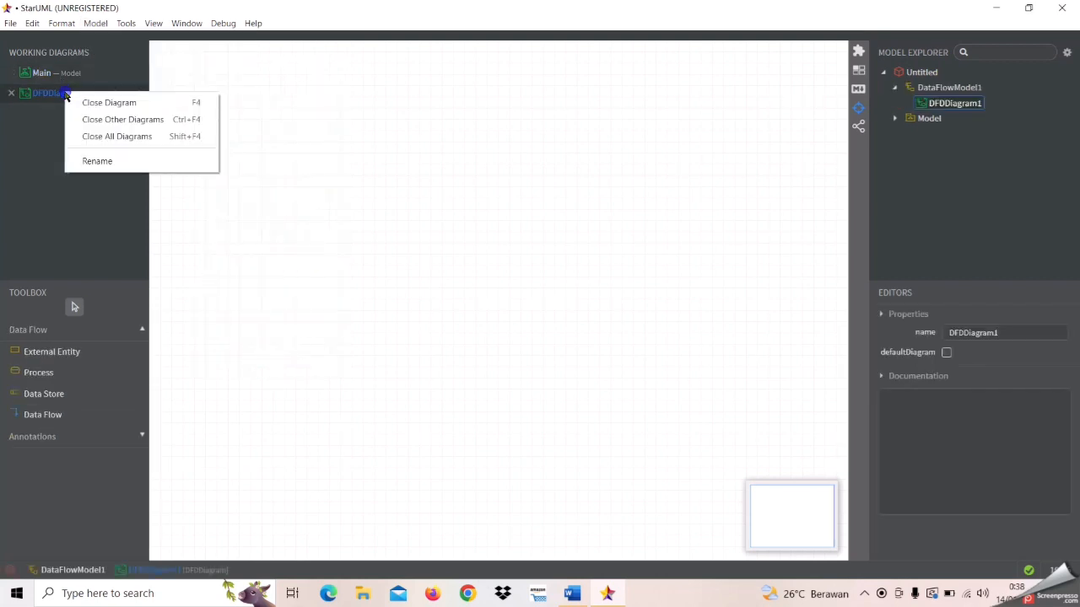
click(106, 165)
key(Caps_Lock)
text(D)
key(Caps_Lock)
text(iagram)
key(Caps_Lock)
text(K)
key(Caps_Lock)
text(onteks)
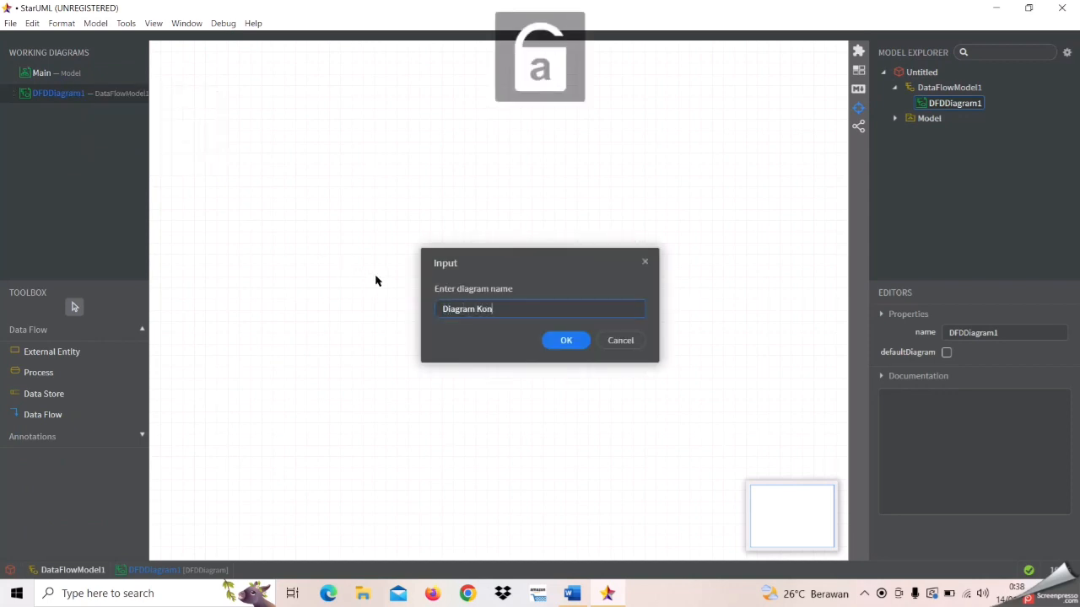
click(557, 340)
Place two external entities at opposite sides of the diagram and a process midway between them
click(141, 437)
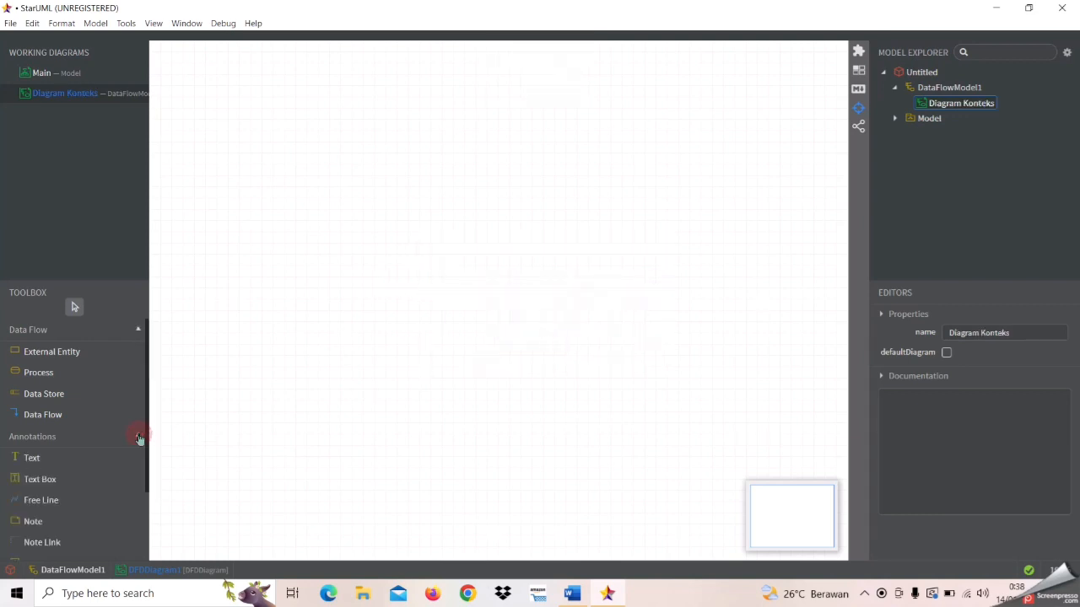
click(85, 351)
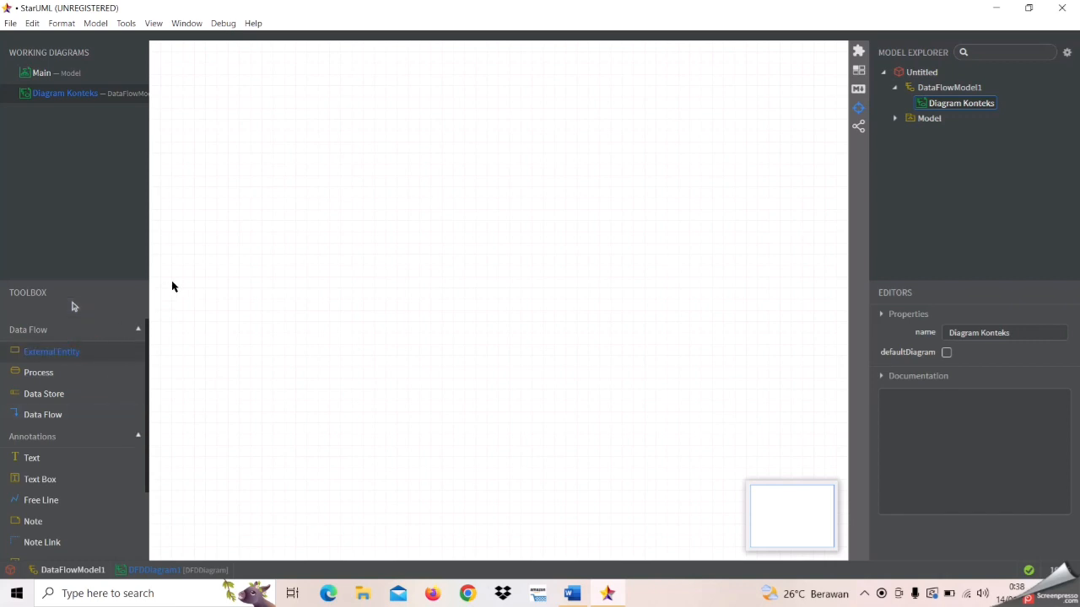
click(174, 217)
click(88, 354)
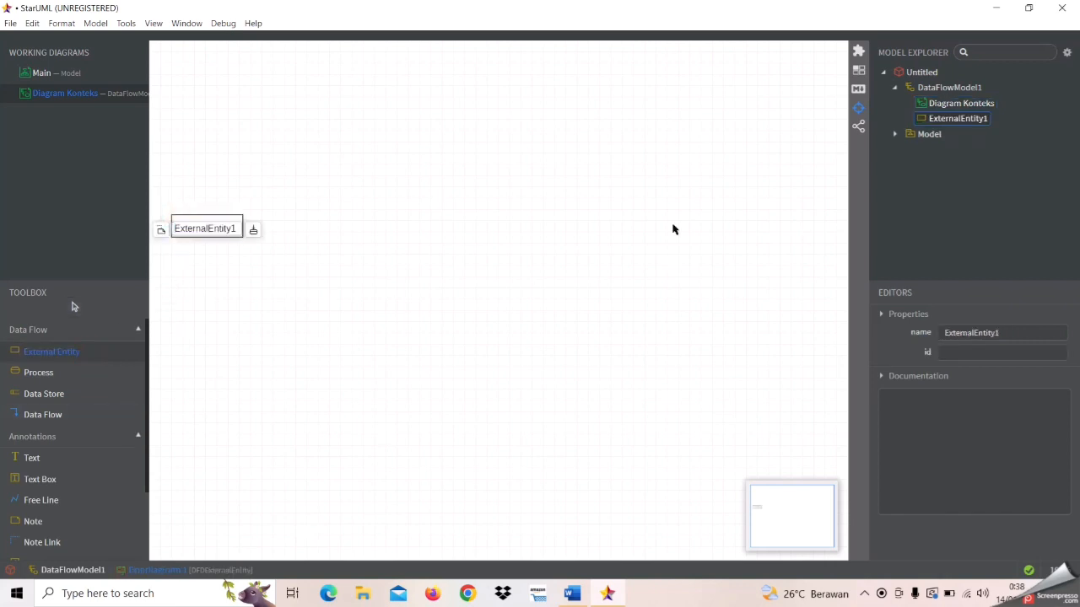
click(733, 216)
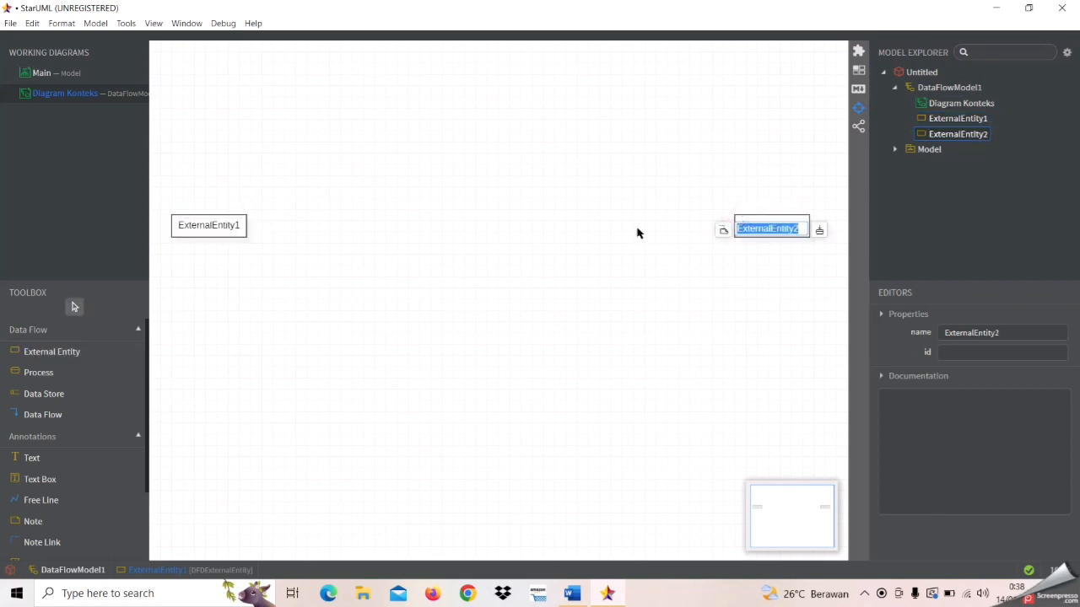
click(109, 374)
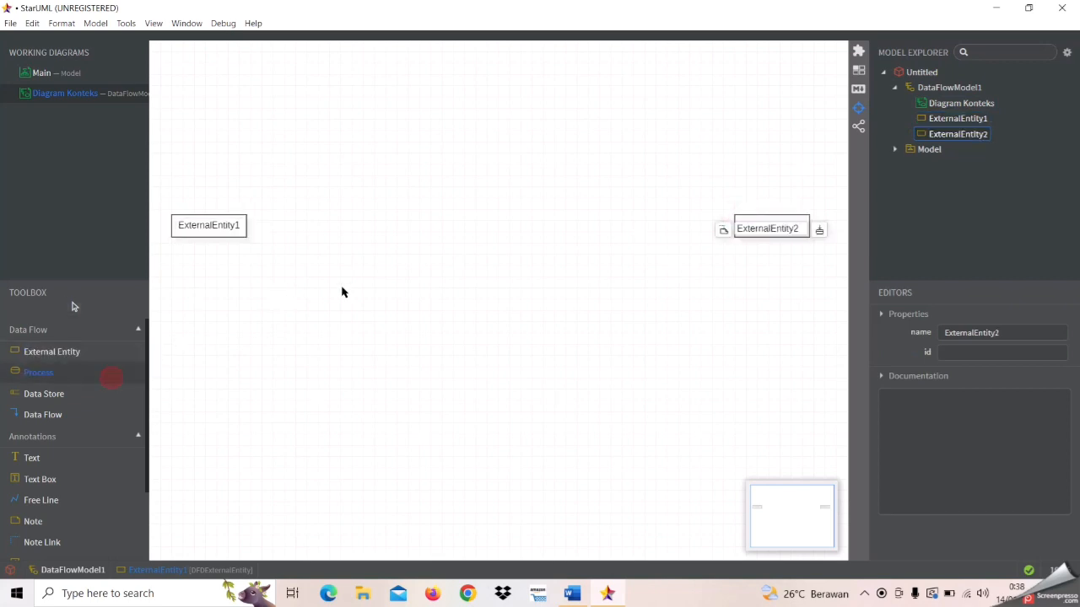
click(465, 218)
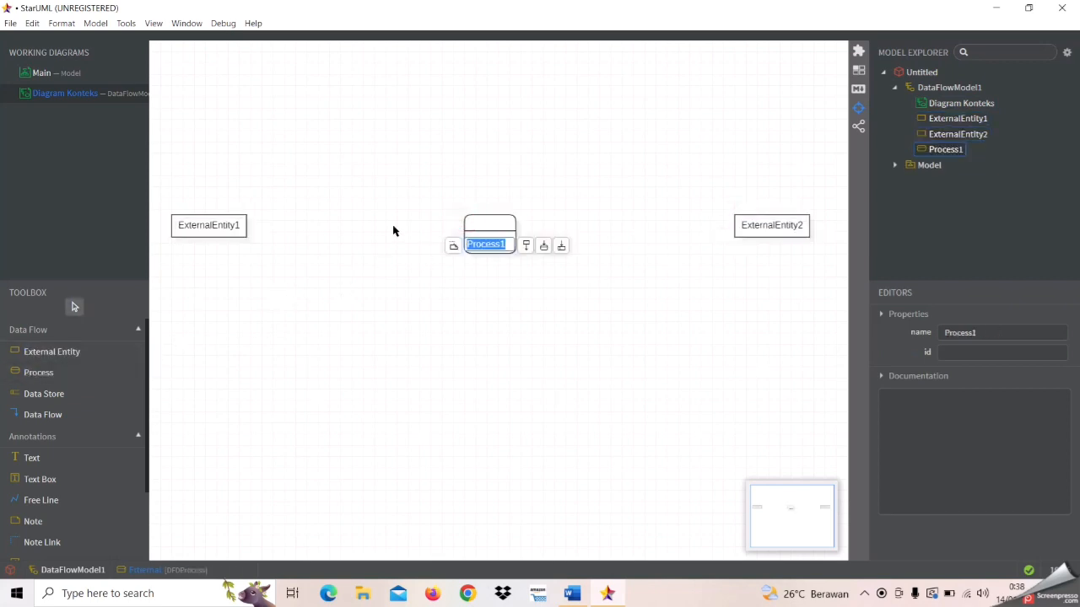
Name the external entity on the diagram's left side Anggota Perpustakaan
double_click(228, 226)
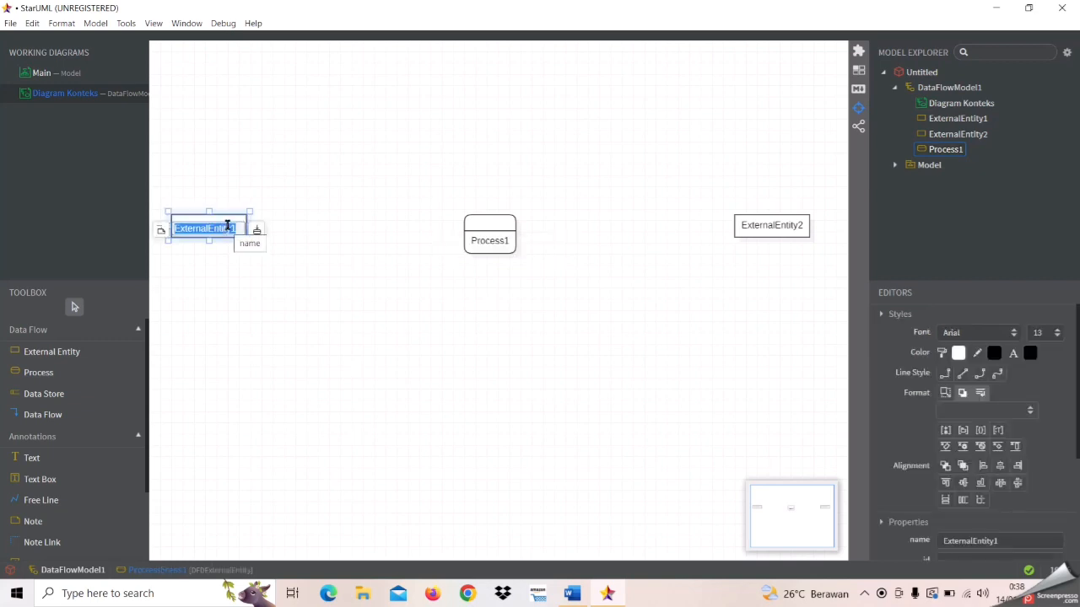
key(Caps_Lock)
text(A)
key(Caps_Lock)
text(nggo)
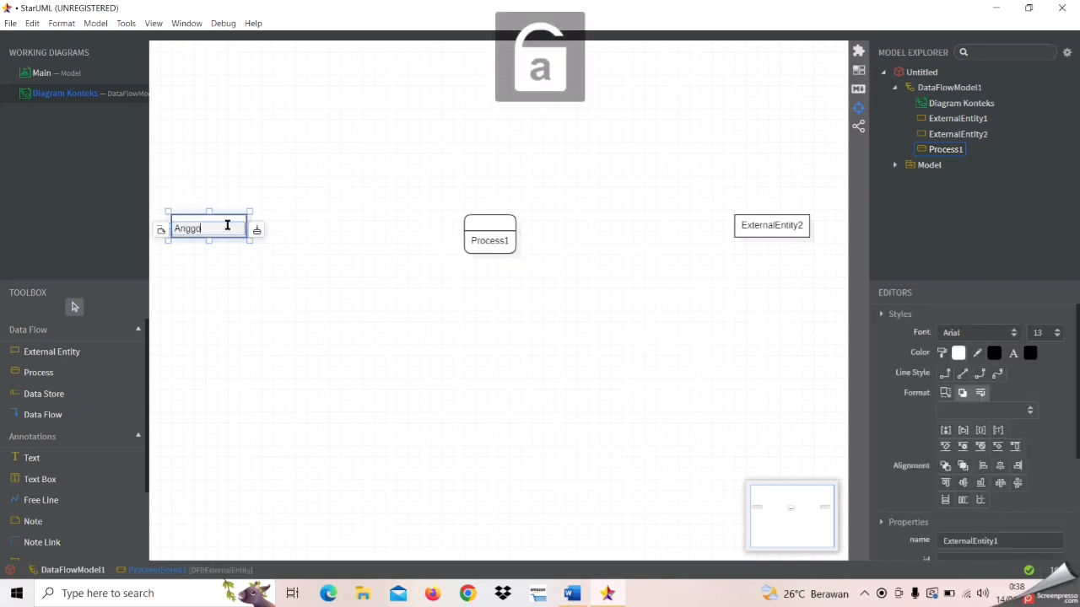
text(ta)
key(Caps_Lock)
key(Caps_Lock)
key(Caps_Lock)
text(PER)
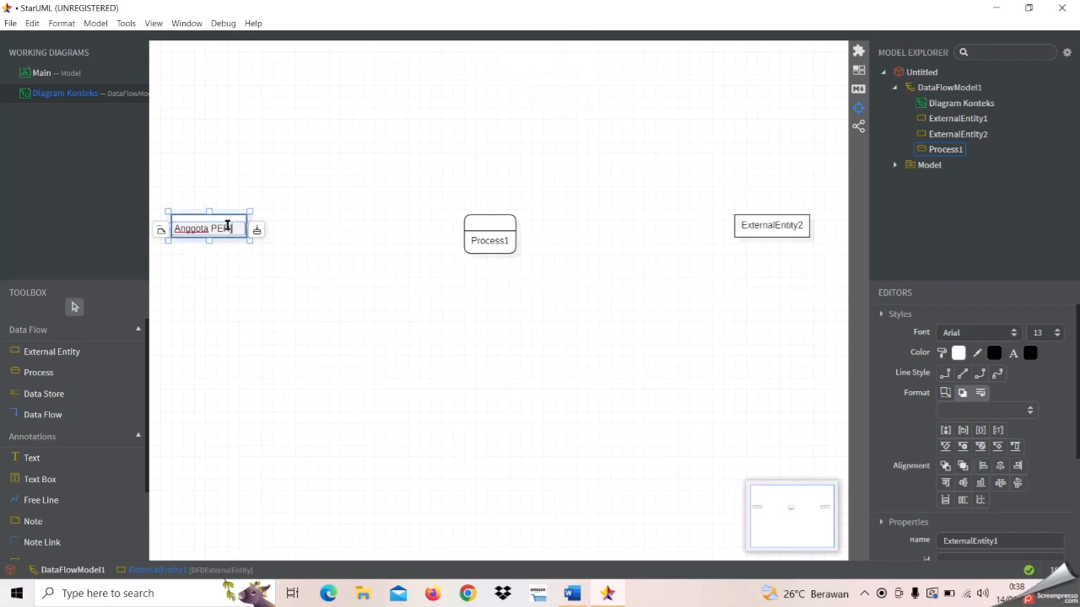
key(BackSpace)
key(BackSpace)
key(Caps_Lock)
text(ers)
text(pustakaan)
Name the external entity on the diagram's right side Kepala Perpustakaan
double_click(771, 225)
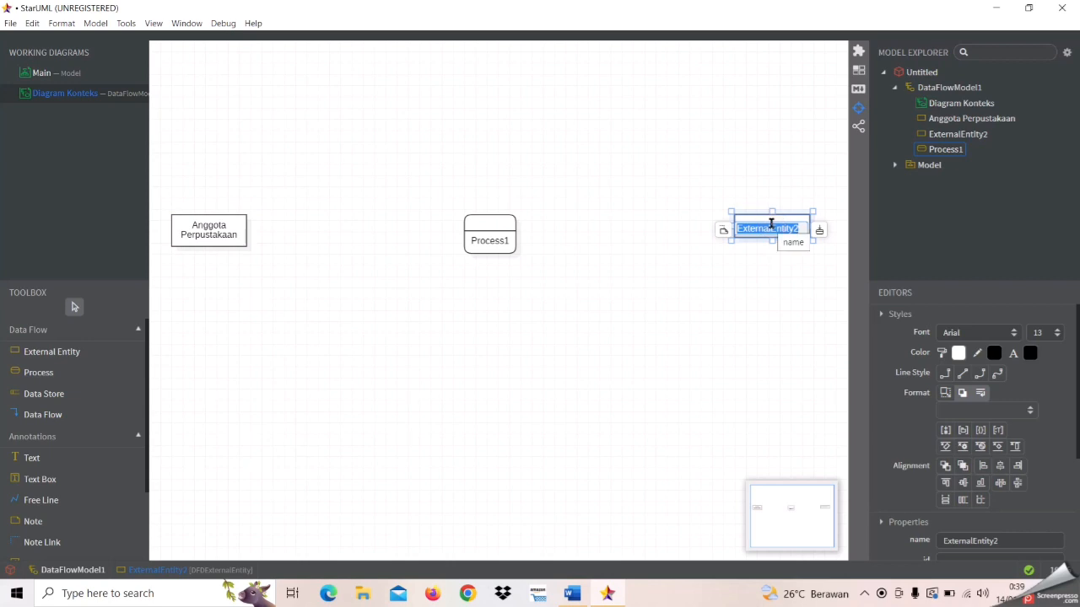
text(Kepala)
text( Perpustaka)
text(an)
Name the central process Sistem Infromasi Perpustakaan
double_click(486, 244)
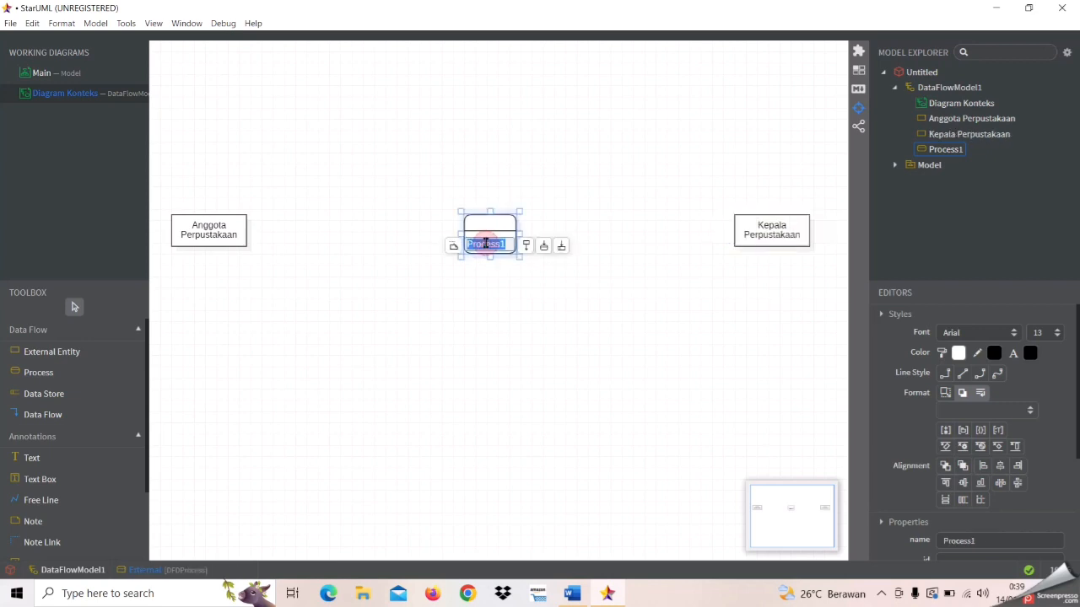
text(Sistem I)
key(Caps_Lock)
text(nfrom)
text(i)
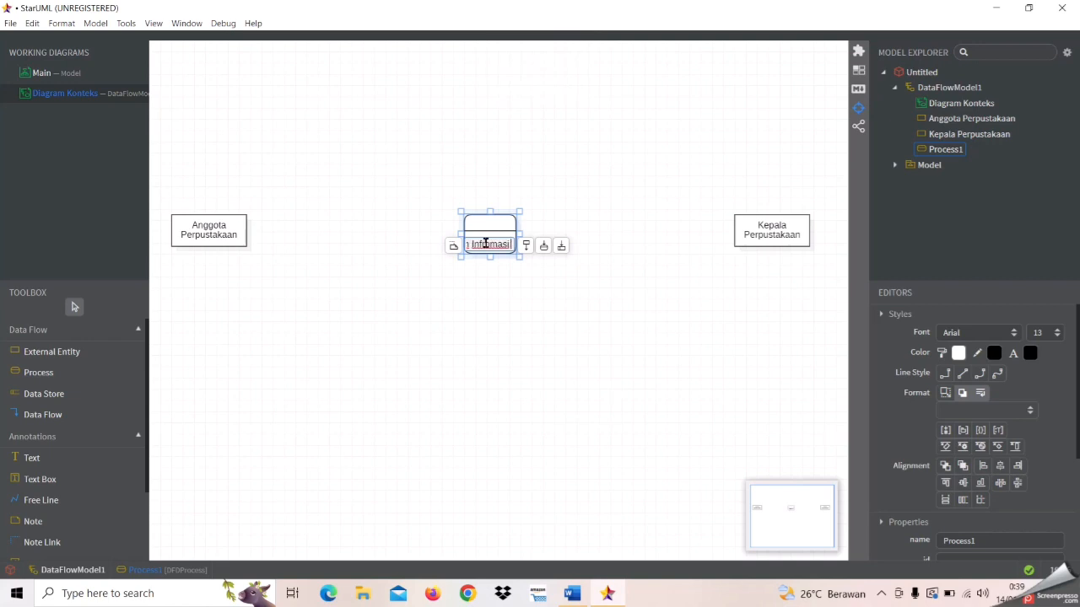
key(Caps_Lock)
text(Perpustakaan)
Enlarge the Anggota Perpustakaan and Kepala Perpustakaan boxes and nudge the central process slightly up and to the left
click(229, 236)
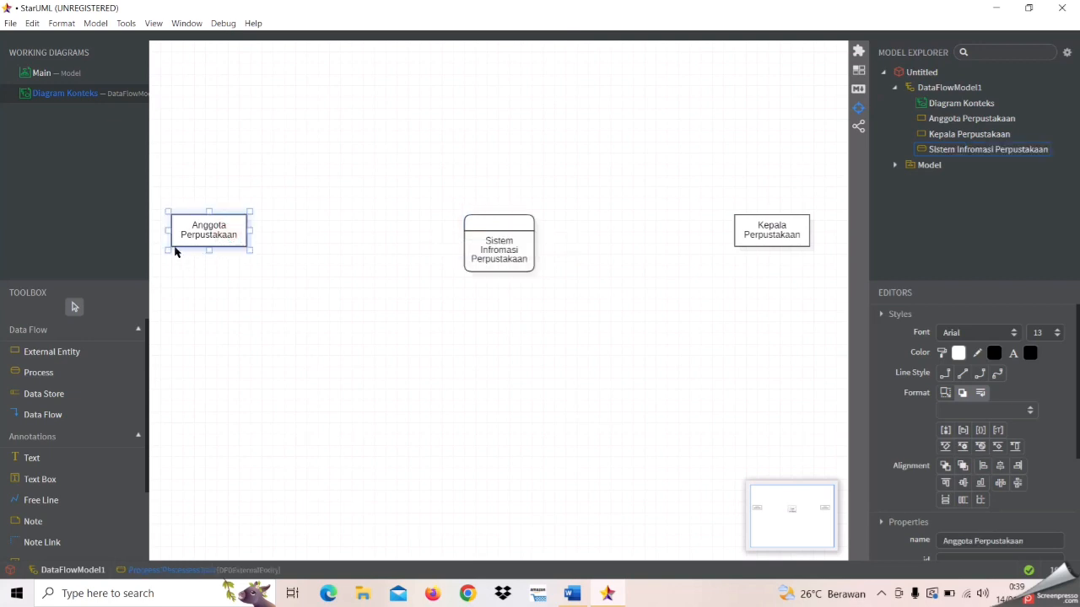
drag(168, 249, 163, 264)
click(782, 235)
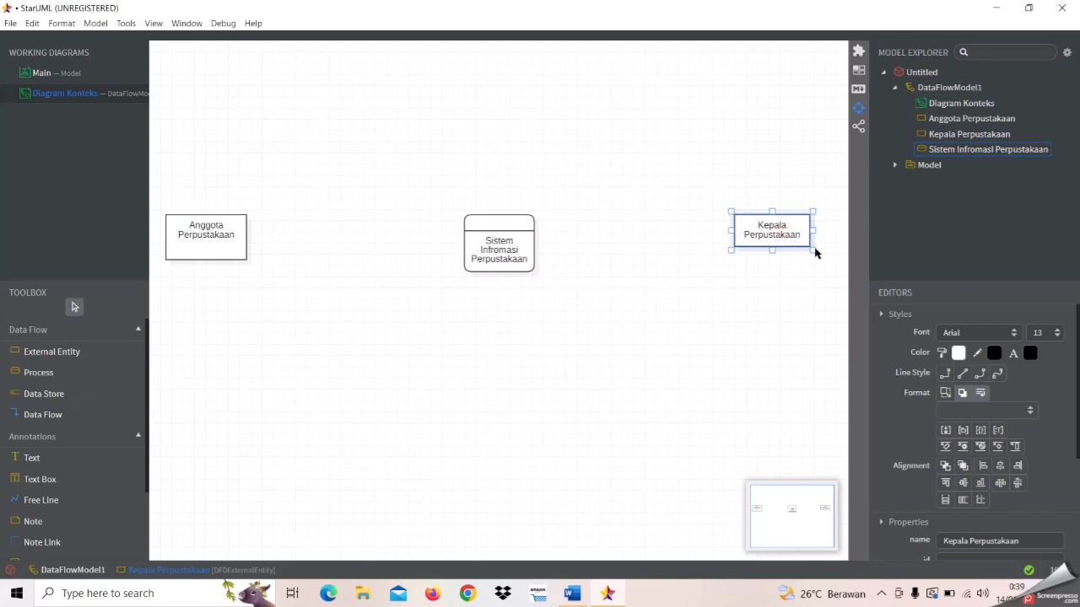
drag(812, 248, 816, 269)
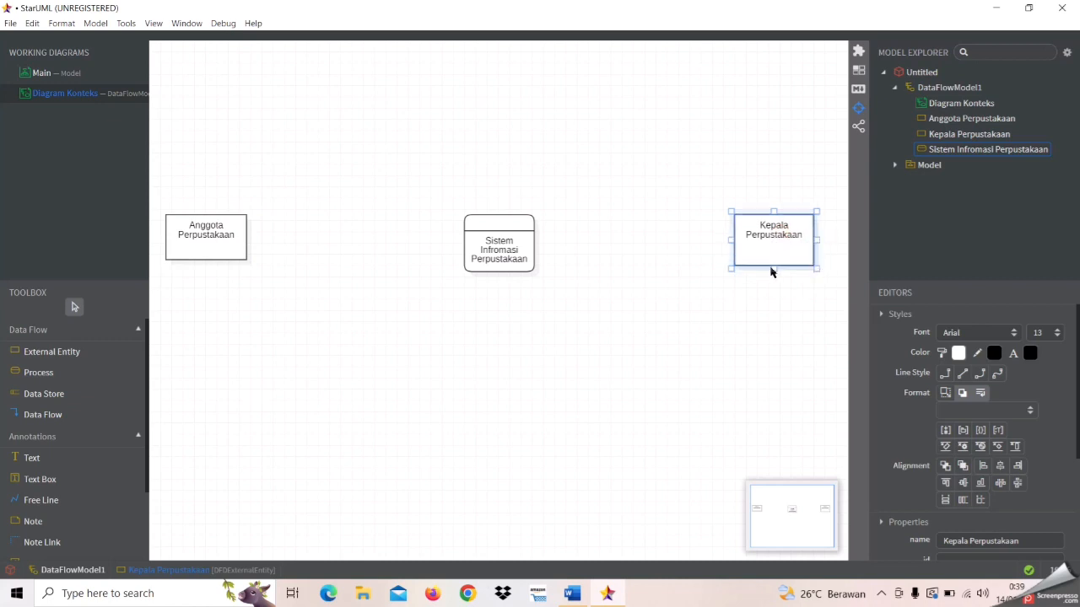
drag(502, 249, 498, 245)
click(594, 271)
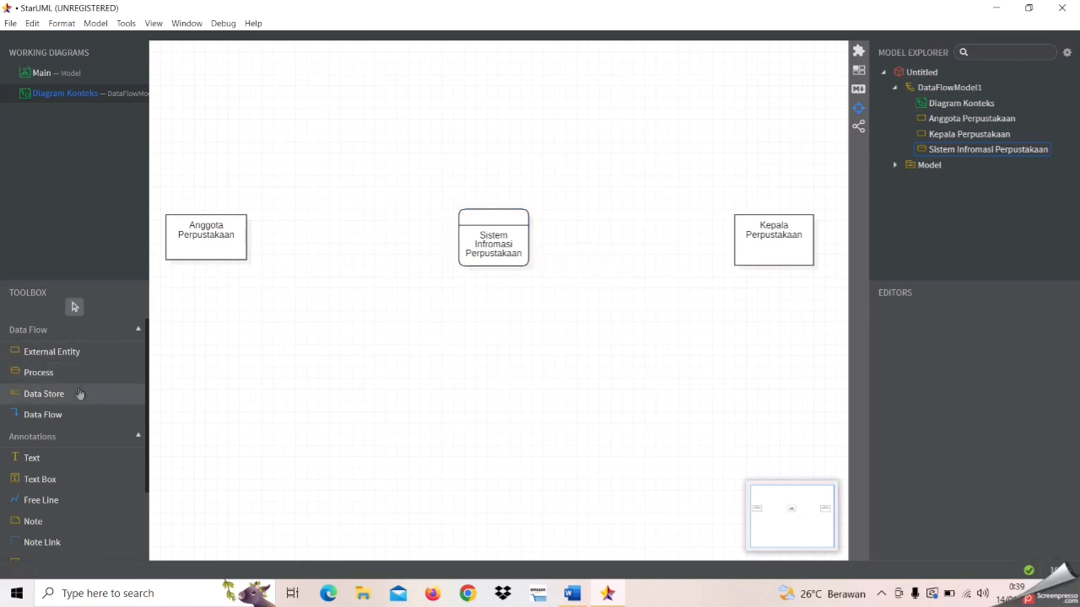
Draw a data flow from Anggota Perpustakaan to the central process and label it Registrasi
click(70, 412)
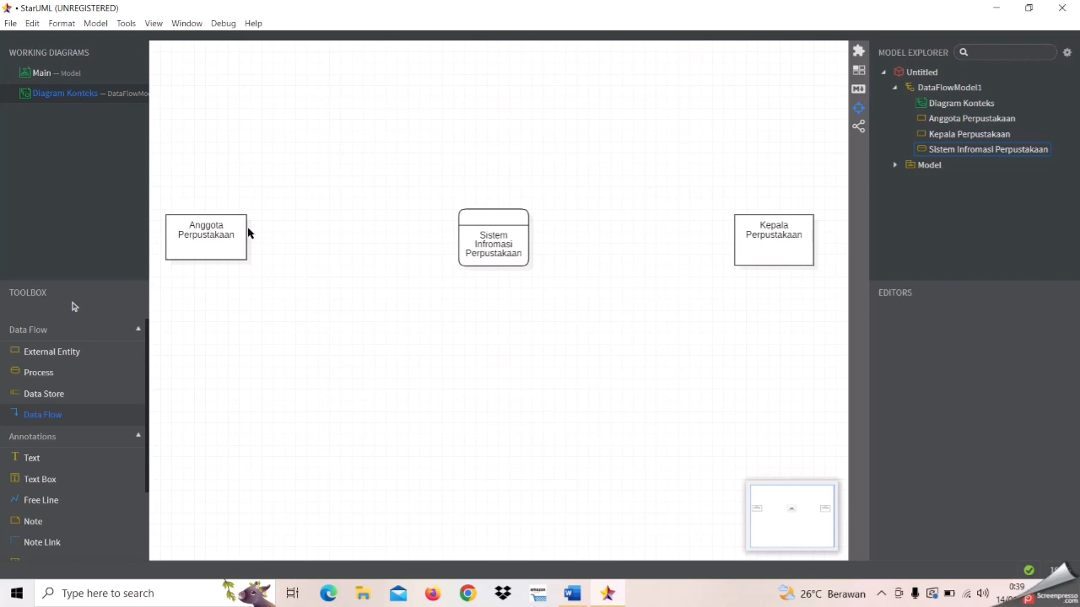
drag(245, 228, 458, 232)
key(Caps_Lock)
text(Registrasi)
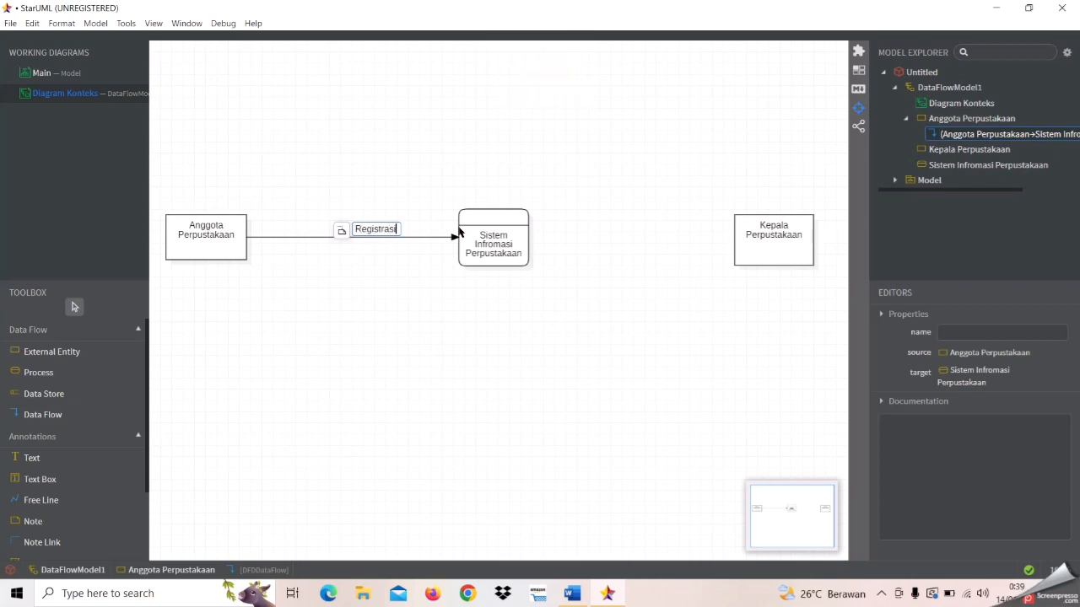
click(354, 302)
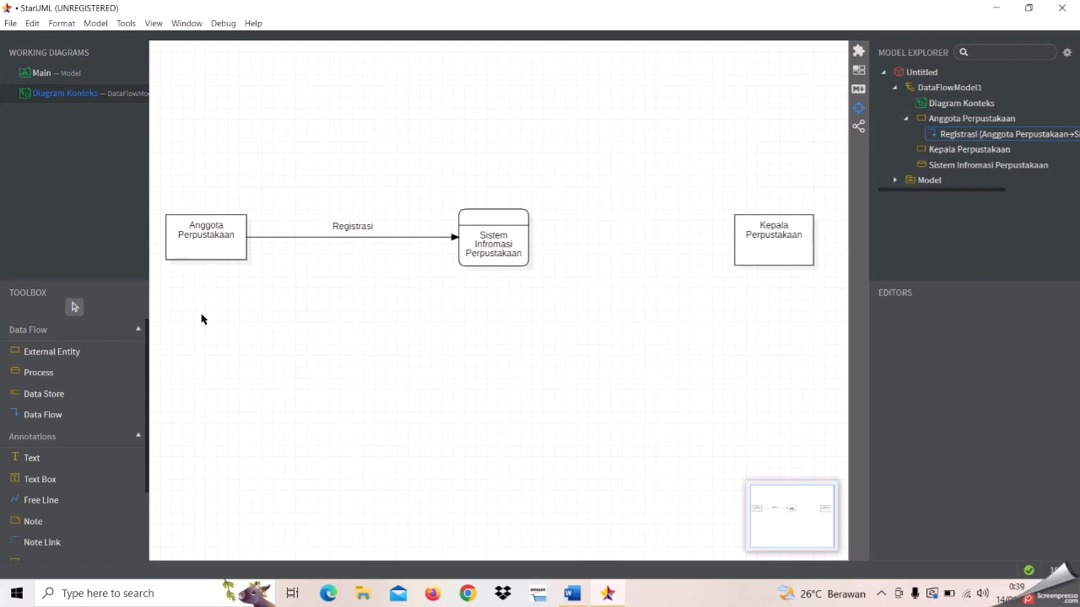
Draw a data flow from the central process to Kepala Perpustakaan and label it Laporan Anggota
click(76, 413)
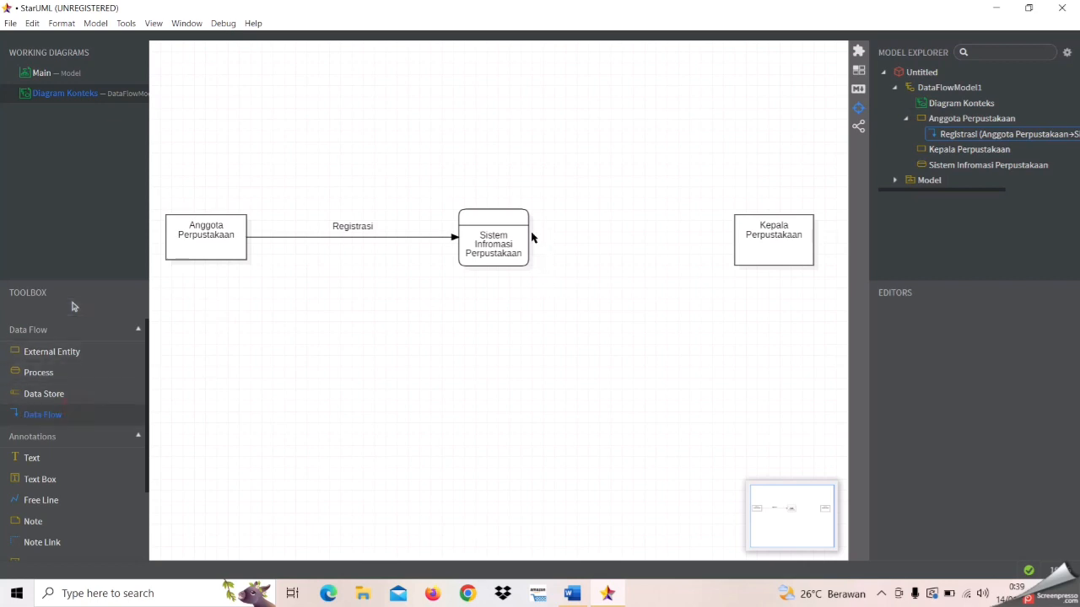
drag(528, 242, 735, 240)
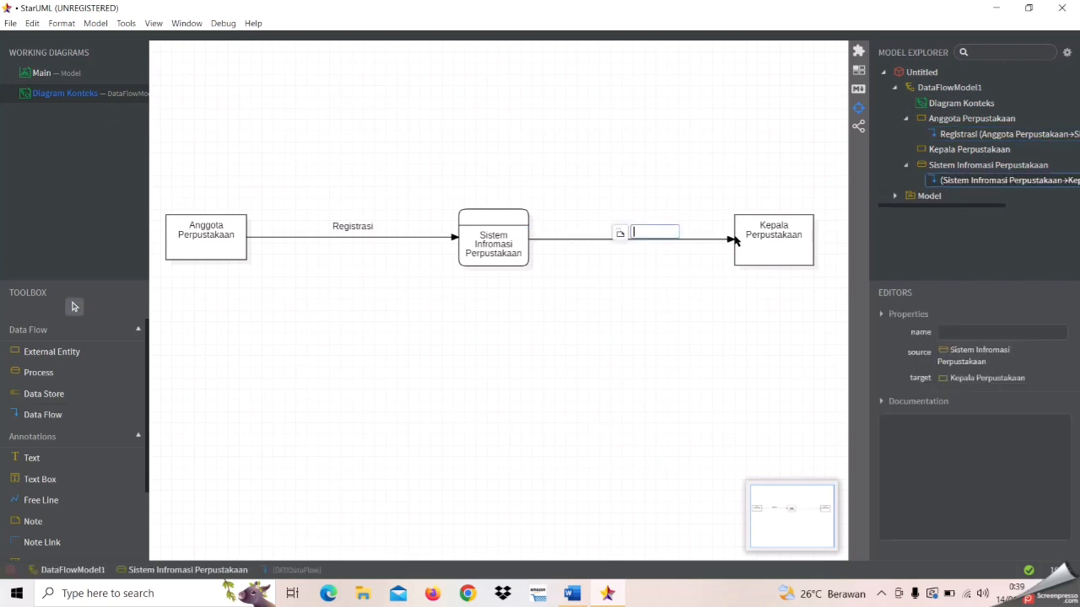
key(Caps_Lock)
text(L)
key(Caps_Lock)
text(aporan)
key(Caps_Lock)
text(A)
key(Caps_Lock)
text(ngg)
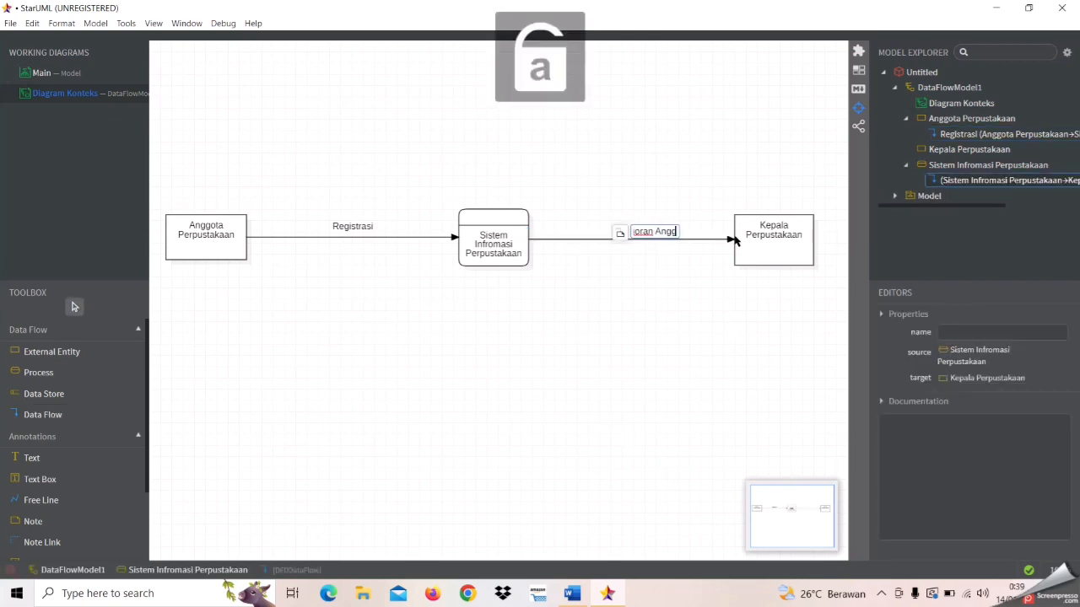
text(ota)
click(667, 262)
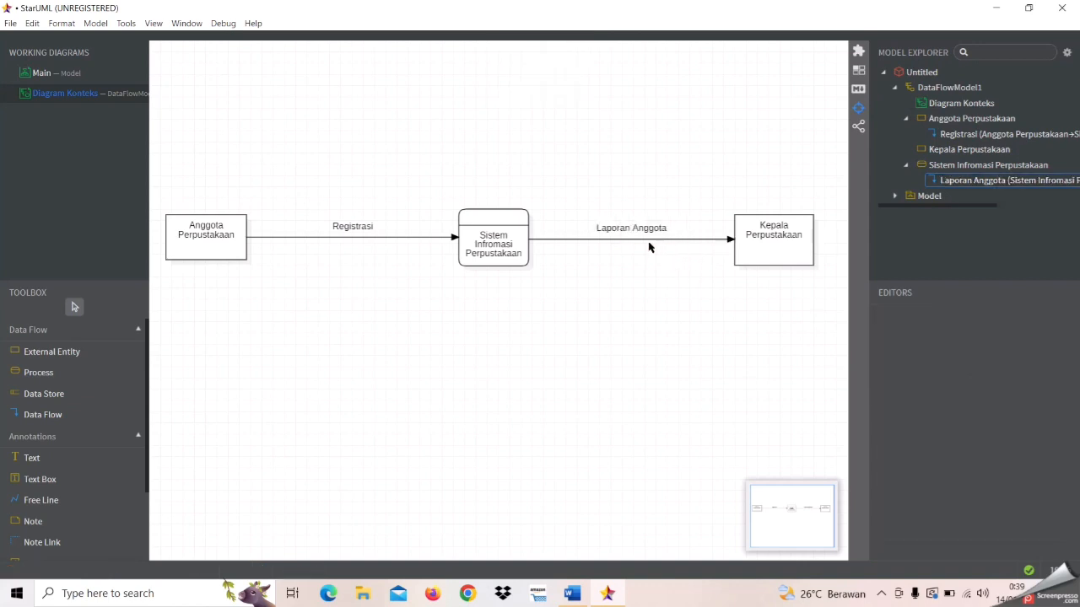
Reroute the Laporan Anggota flow so it runs below the shapes, from the process's bottom centre to the bottom centre of Kepala Perpustakaan
drag(645, 241, 651, 285)
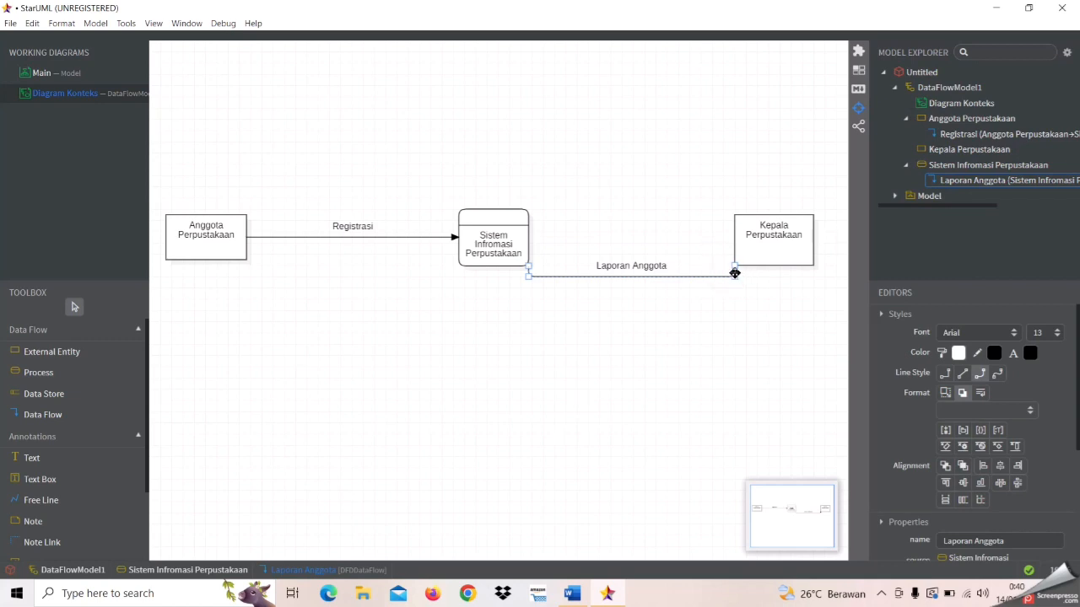
drag(733, 270, 775, 275)
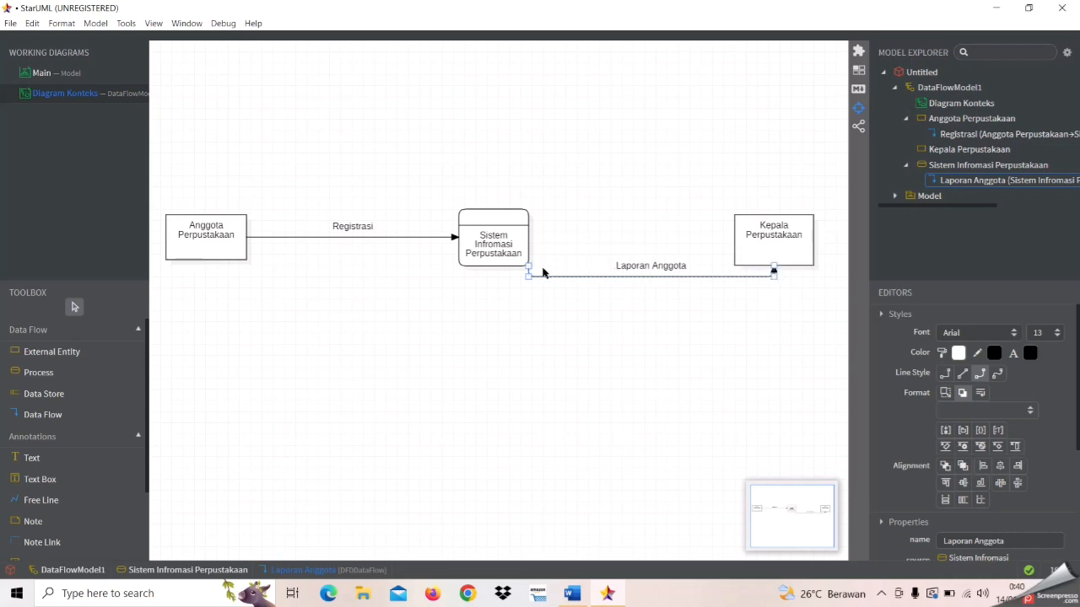
drag(530, 274, 496, 276)
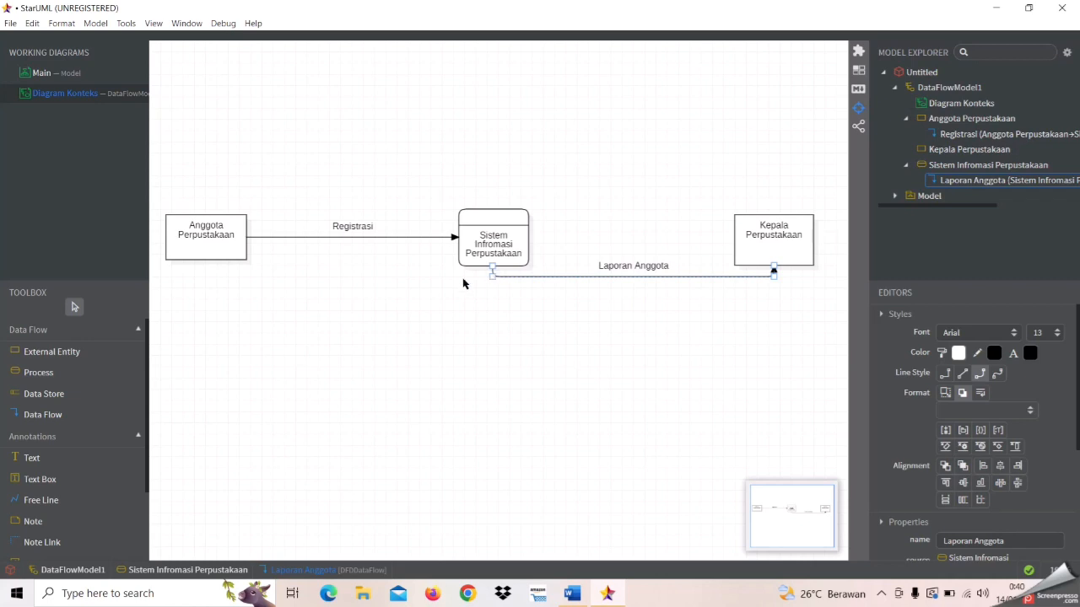
click(401, 288)
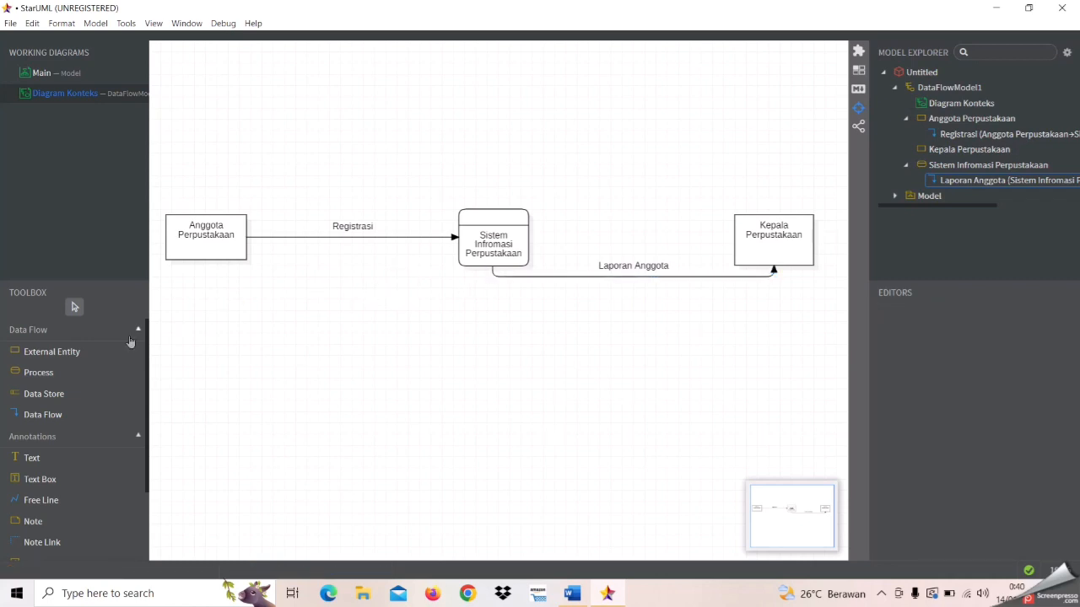
Draw a data flow from the central process to Anggota Perpustakaan and label it Kartu Anggota
click(82, 414)
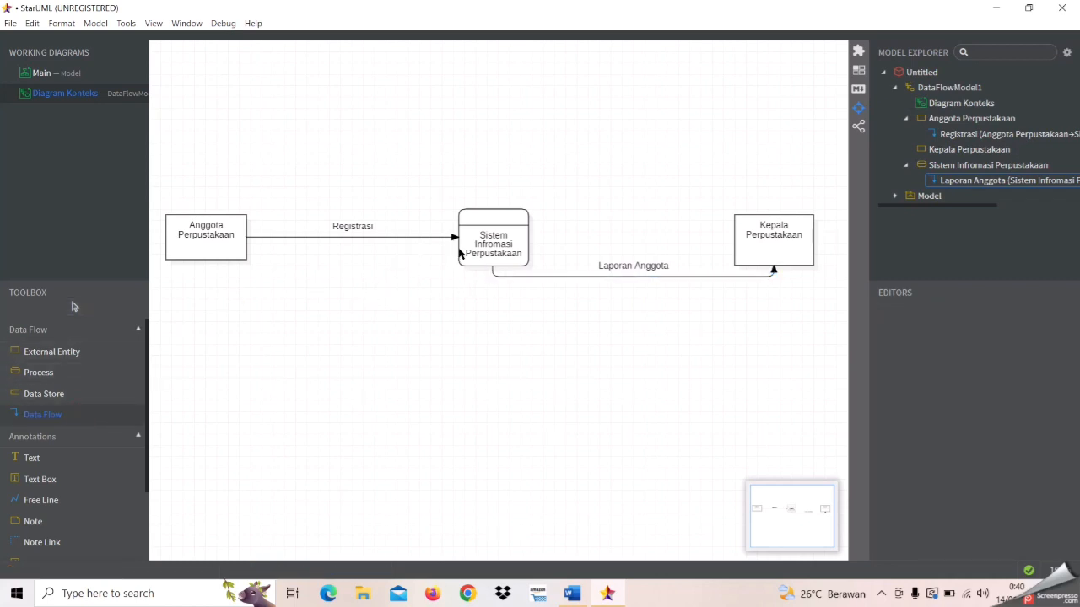
drag(460, 253, 247, 255)
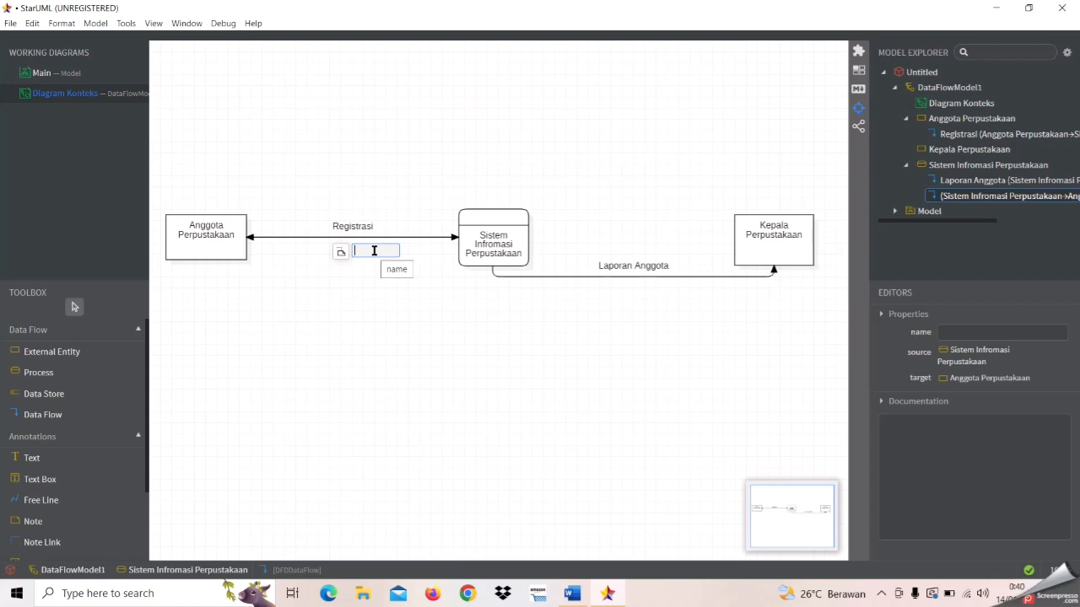
key(Caps_Lock)
text(K)
key(Caps_Lock)
text(artu)
key(Caps_Lock)
text(A)
key(Caps_Lock)
text(nggota)
click(364, 288)
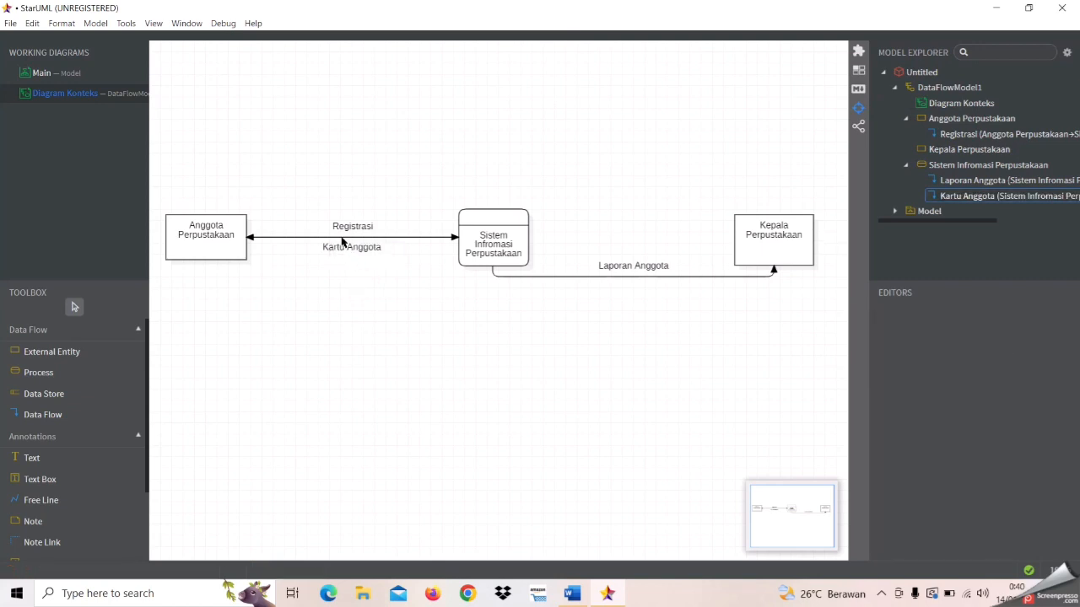
Space the Registrasi and Kartu Anggota flows apart as two parallel lines, with Kartu Anggota running below Registrasi
click(342, 242)
drag(342, 257, 342, 262)
click(341, 305)
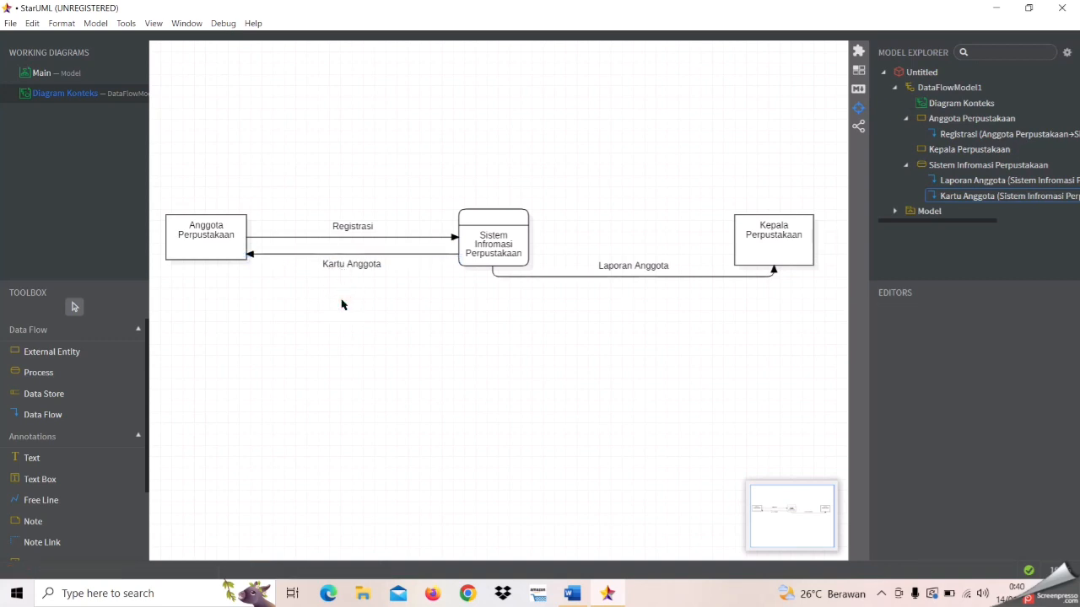
click(337, 237)
drag(337, 237, 332, 248)
click(347, 291)
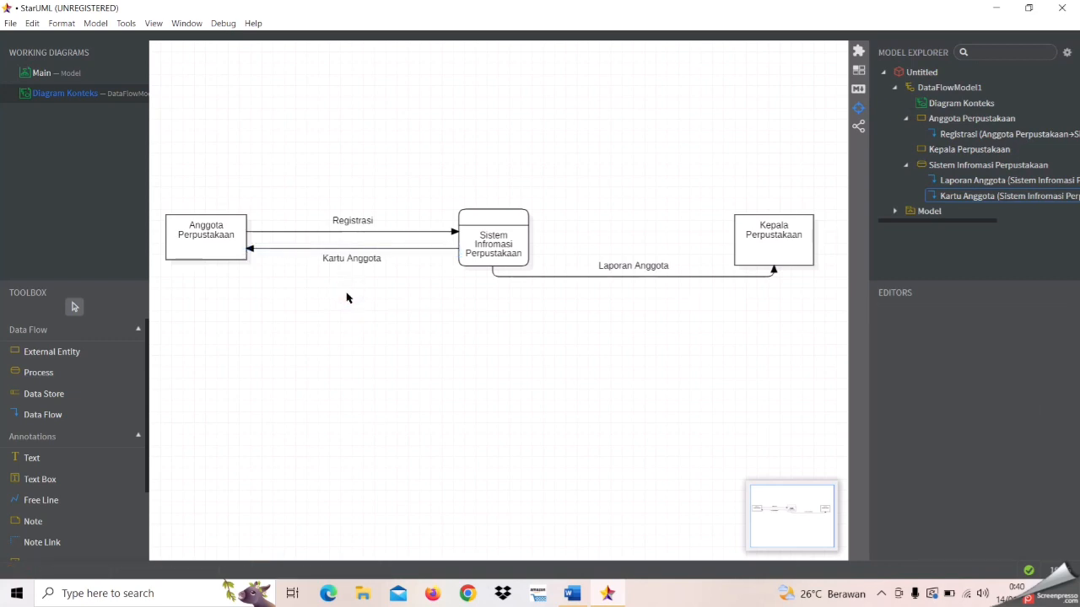
click(78, 414)
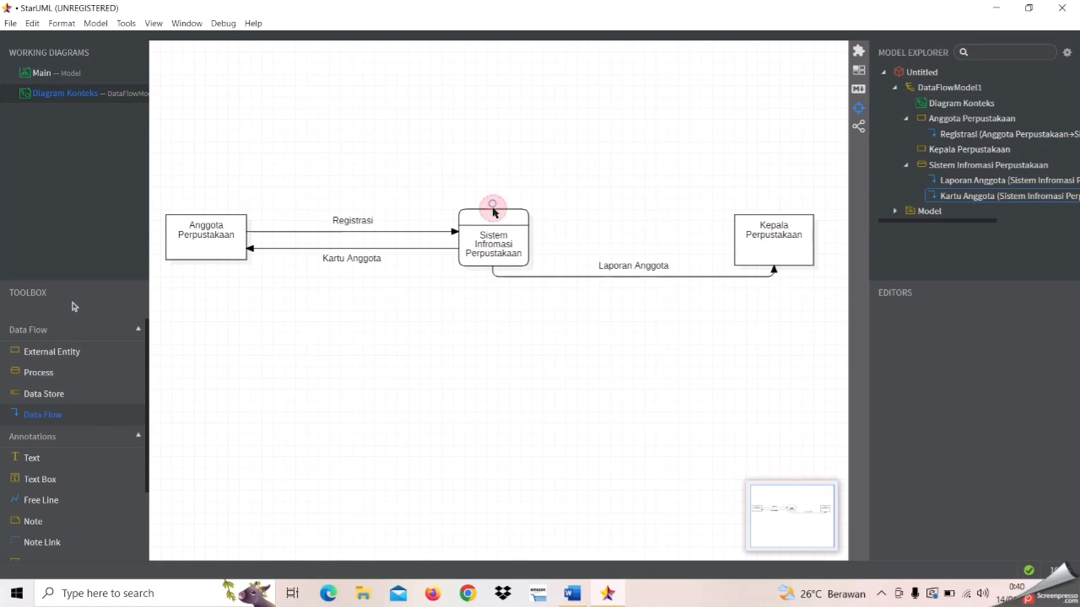
click(494, 213)
click(57, 413)
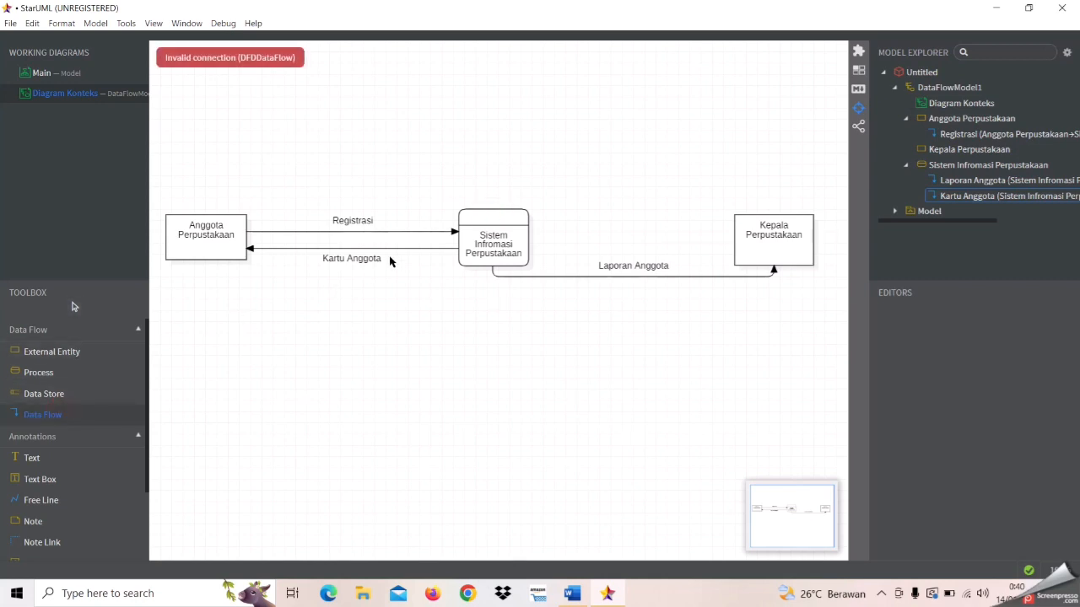
drag(486, 216, 237, 219)
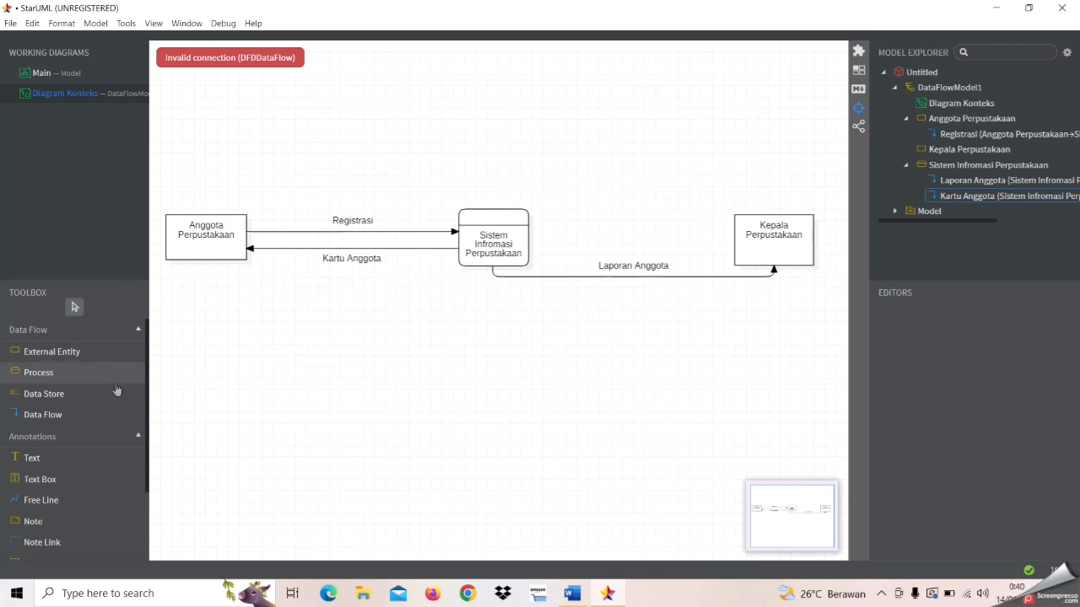
Draw another data flow from the central process to Anggota Perpustakaan and label it Peminjaman
click(43, 414)
drag(499, 214, 250, 219)
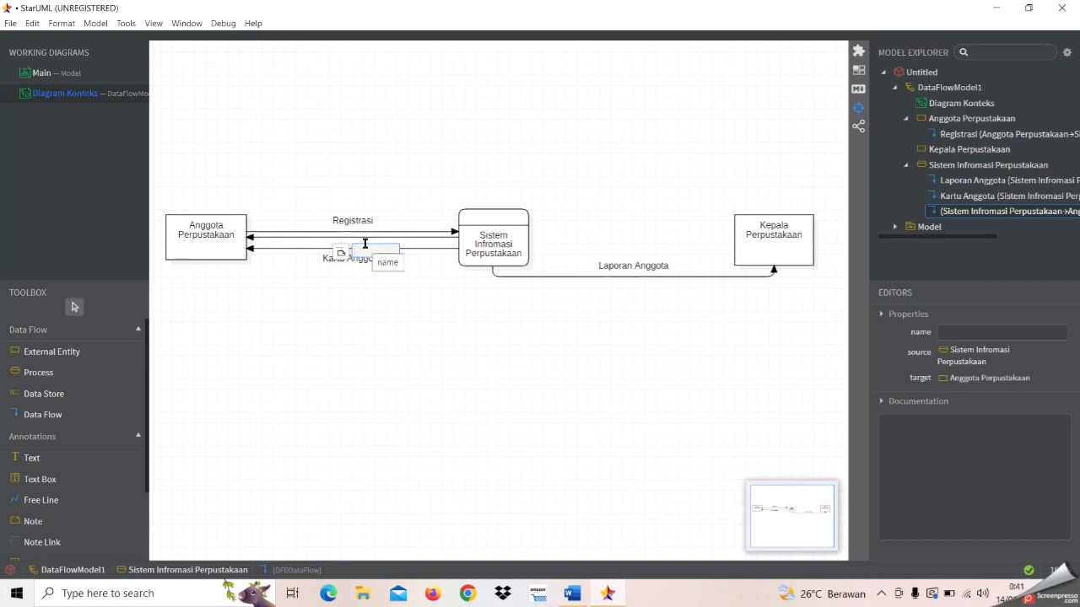
text(P)
key(Caps_Lock)
text(eminajaman)
click(414, 300)
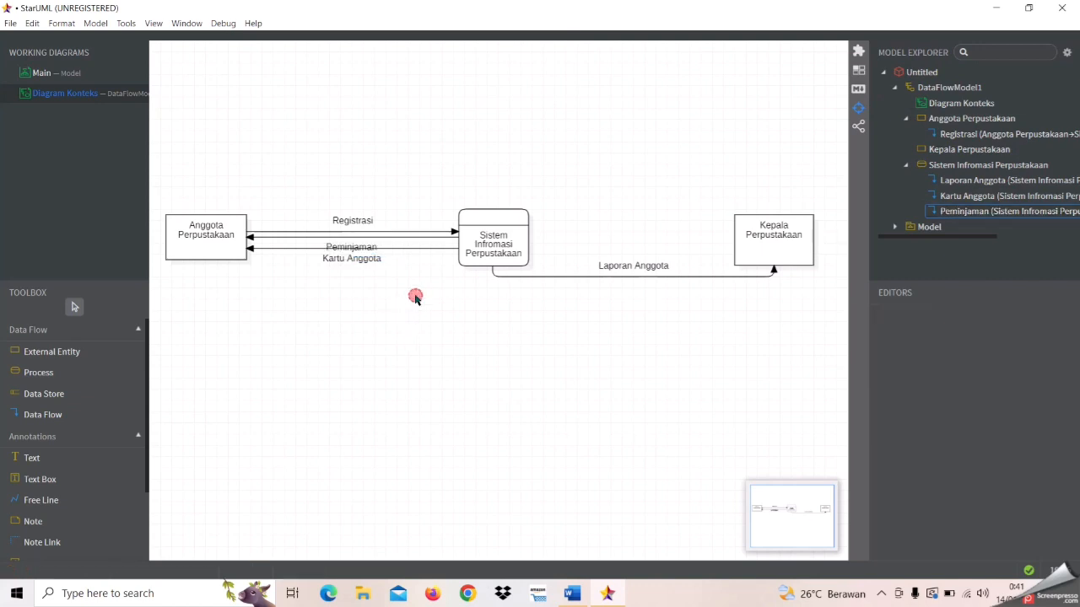
Reroute the Peminjaman flow above the shapes, from the process's top centre to Anggota Perpustakaan's top centre, with its label above the line
click(376, 238)
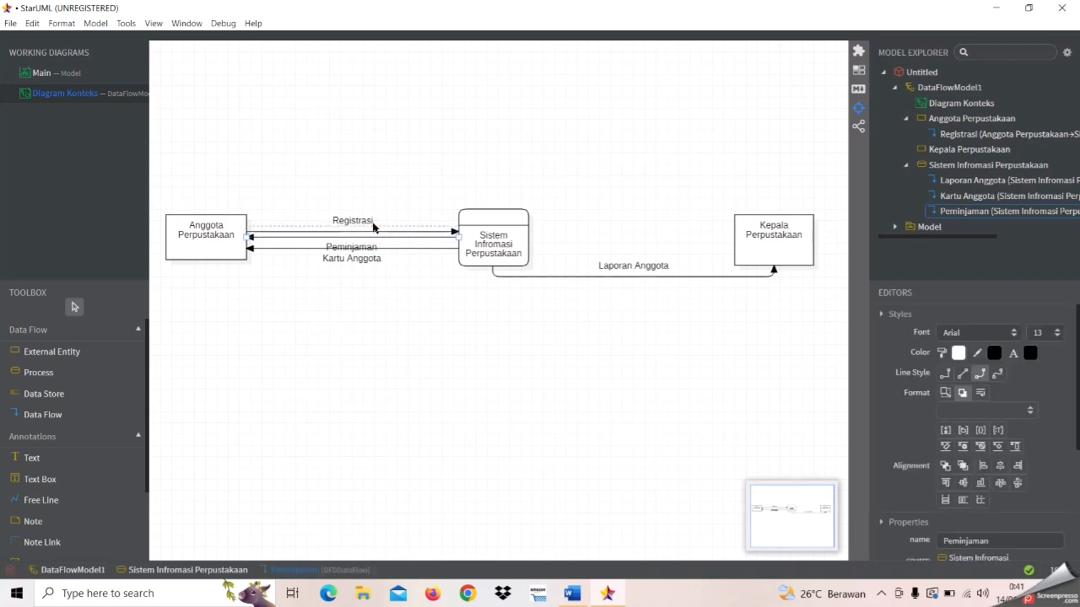
drag(370, 199, 369, 198)
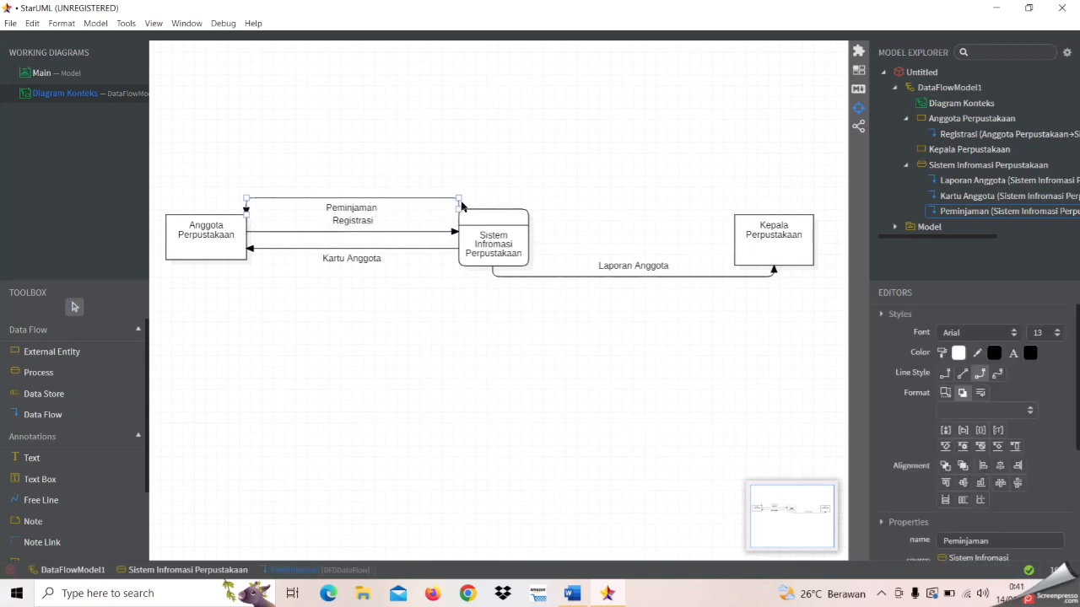
drag(459, 209, 492, 202)
drag(246, 211, 206, 213)
click(328, 312)
drag(353, 213, 352, 158)
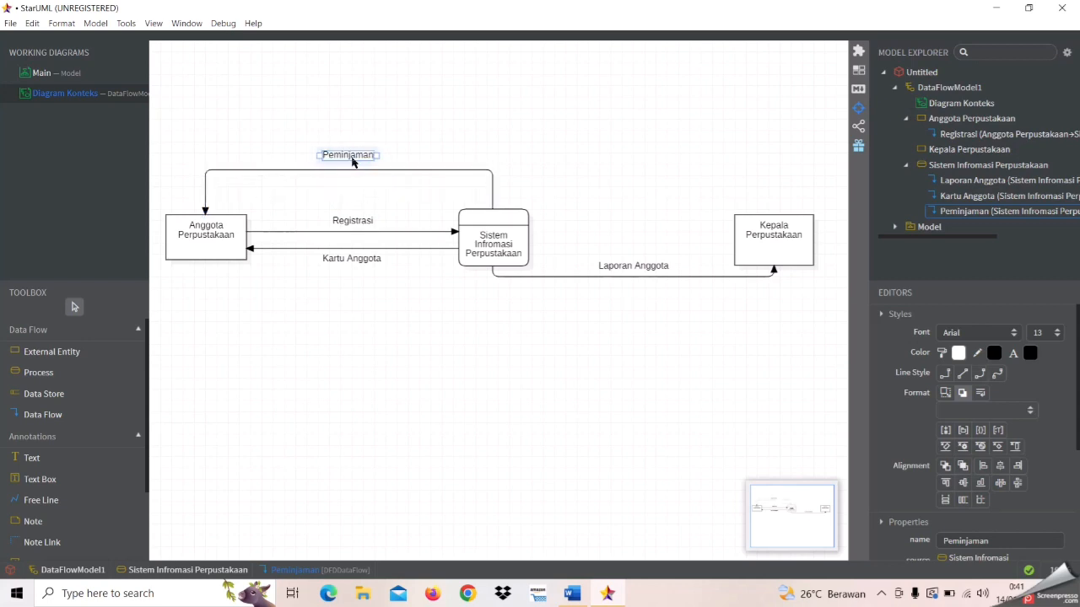
click(451, 334)
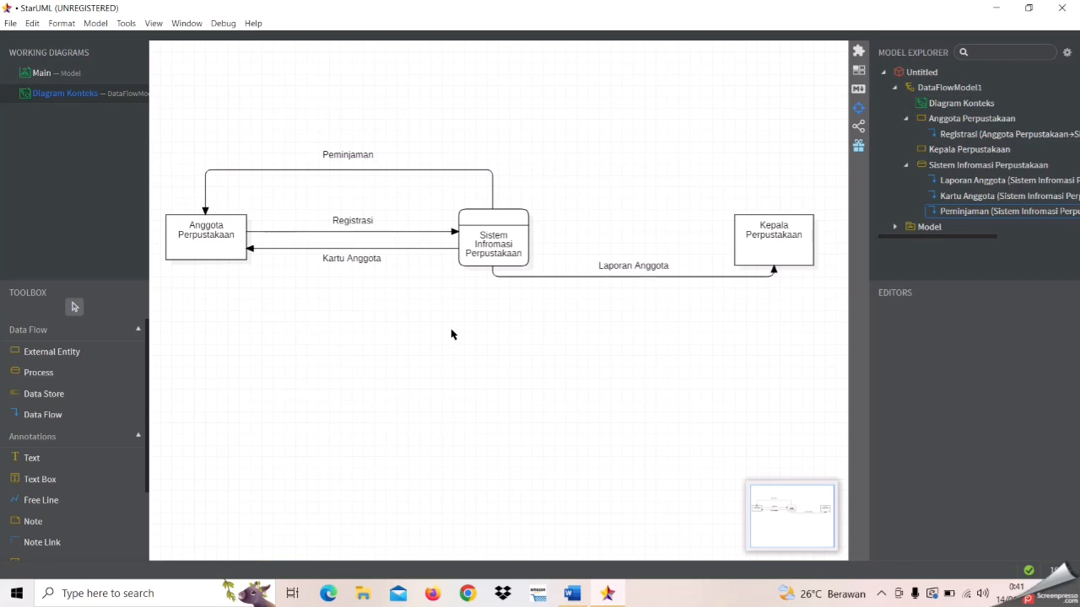
Draw a data flow from the central process to Kepala Perpustakaan and label it Laporan Peminjaman
click(52, 415)
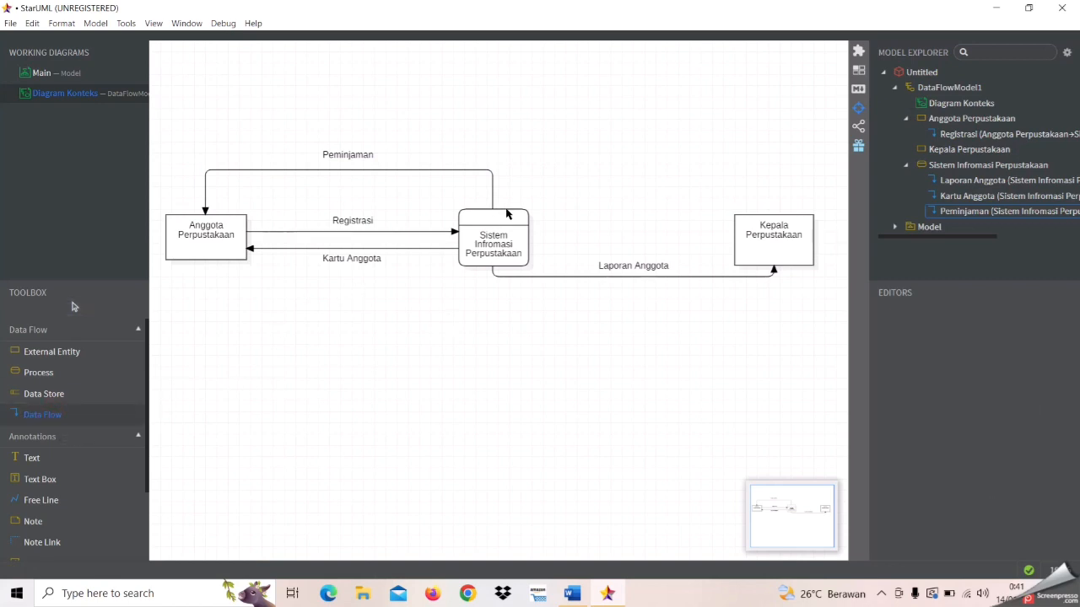
drag(506, 215, 734, 218)
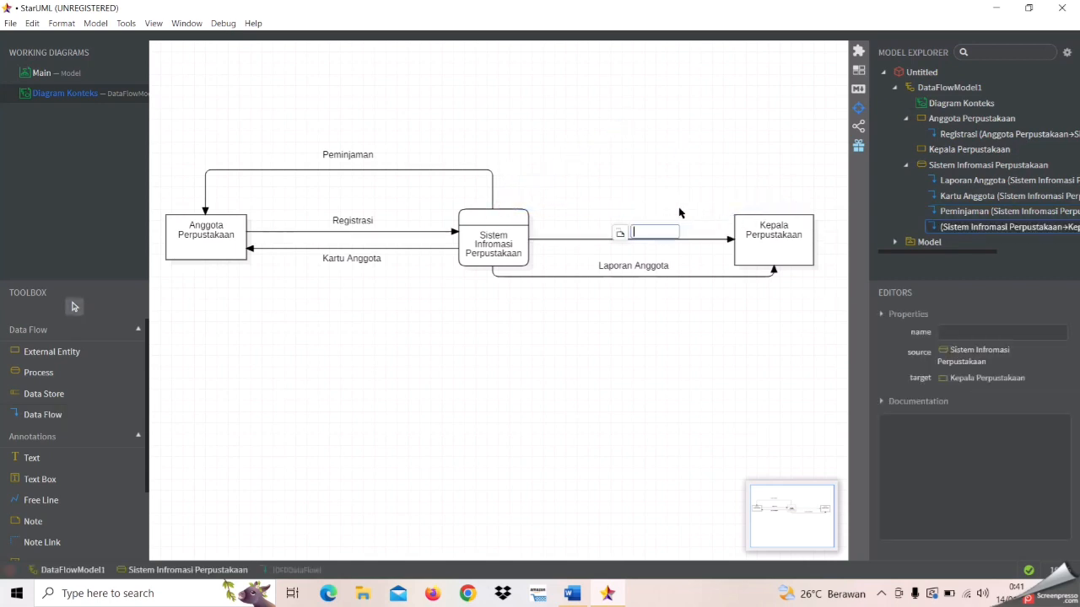
text(Laporan)
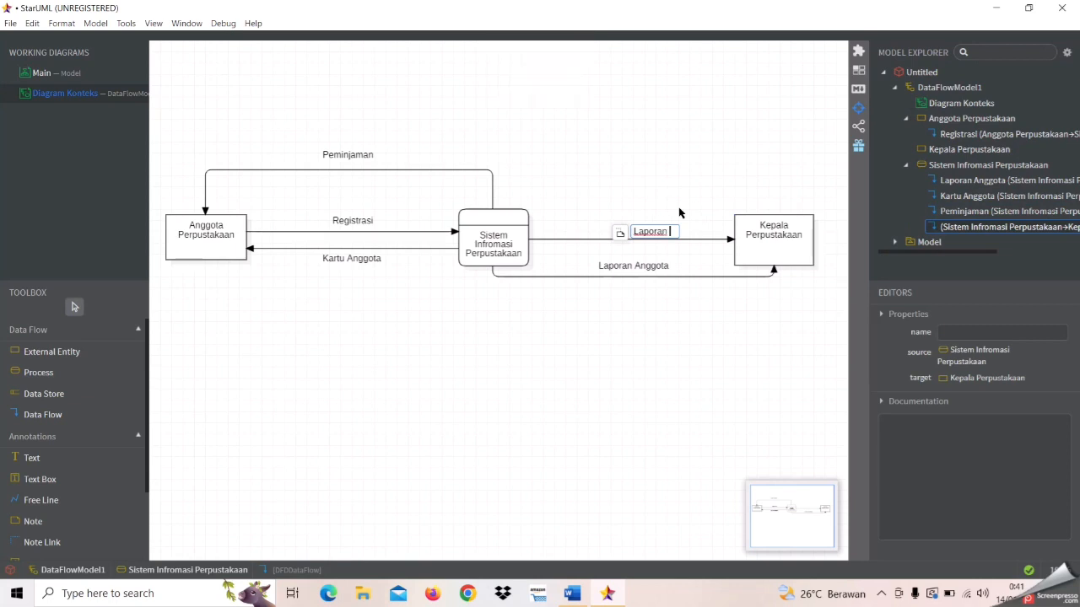
key(Caps_Lock)
text(P)
key(Caps_Lock)
text(em)
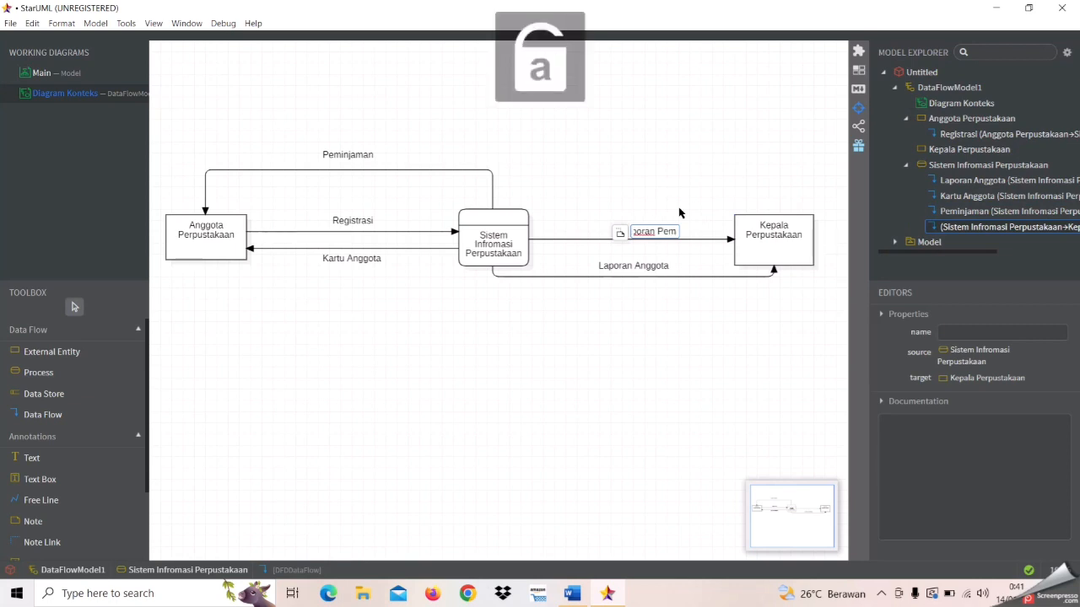
text(injaman)
click(611, 343)
Reroute the Laporan Peminjaman flow above the shapes, from just right of the process's top centre to Kepala Perpustakaan's top centre
drag(567, 241, 565, 170)
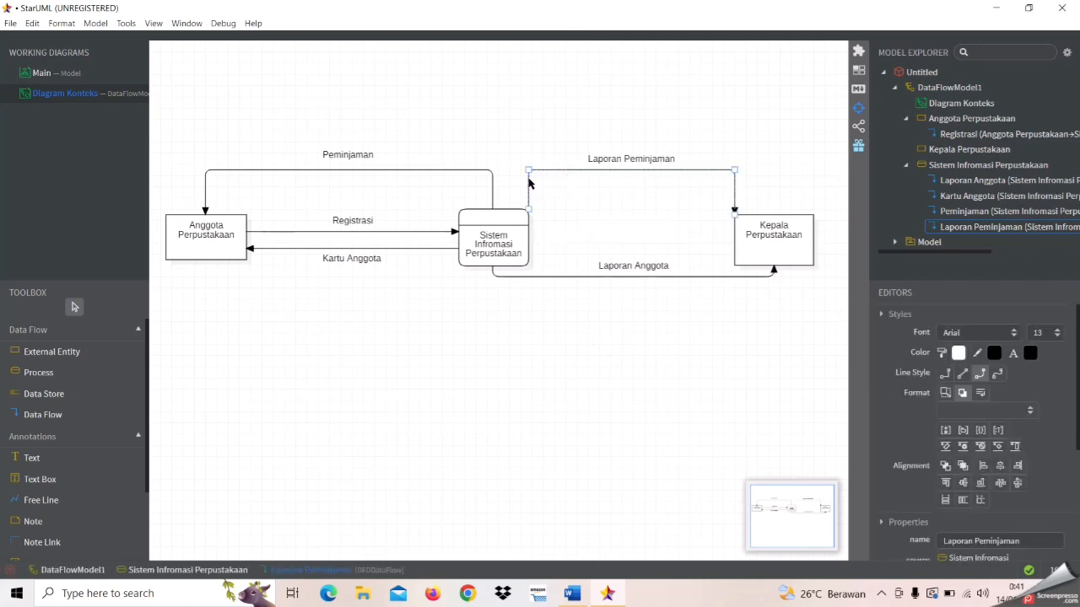
drag(529, 209, 497, 209)
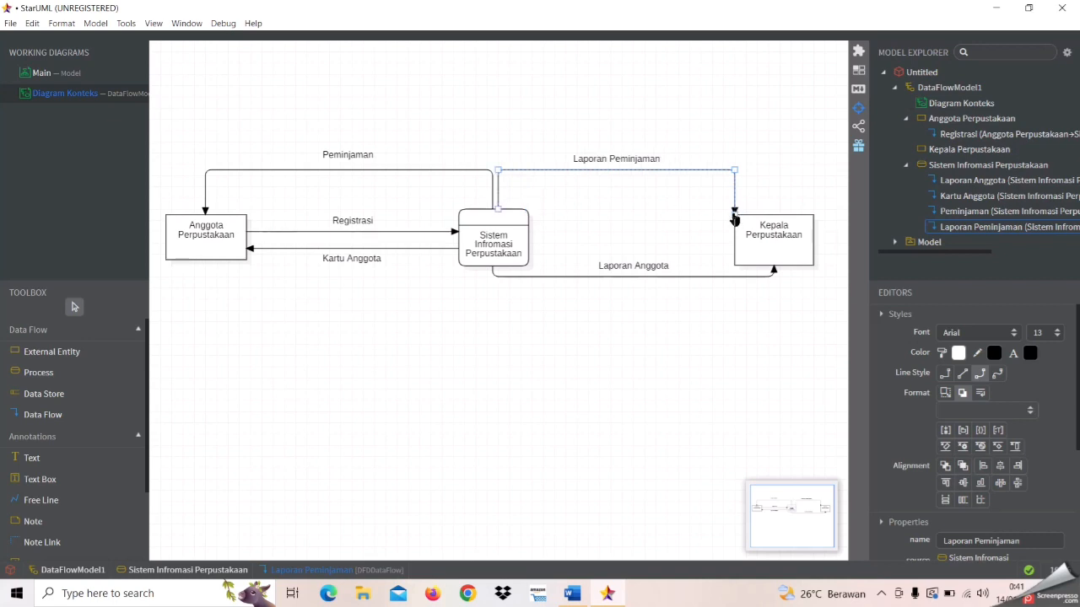
drag(734, 213, 775, 218)
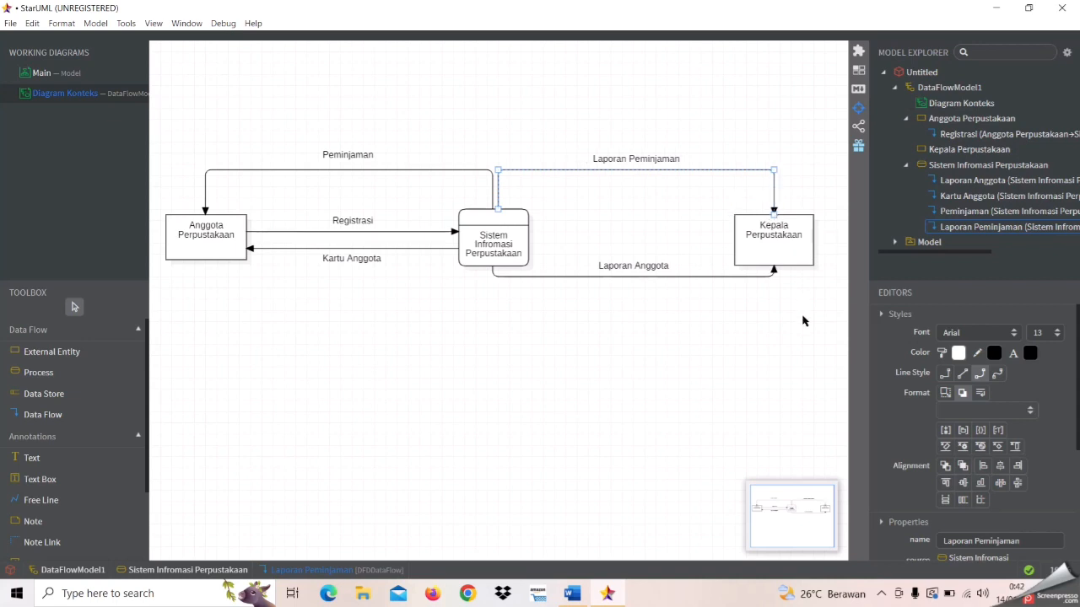
click(772, 389)
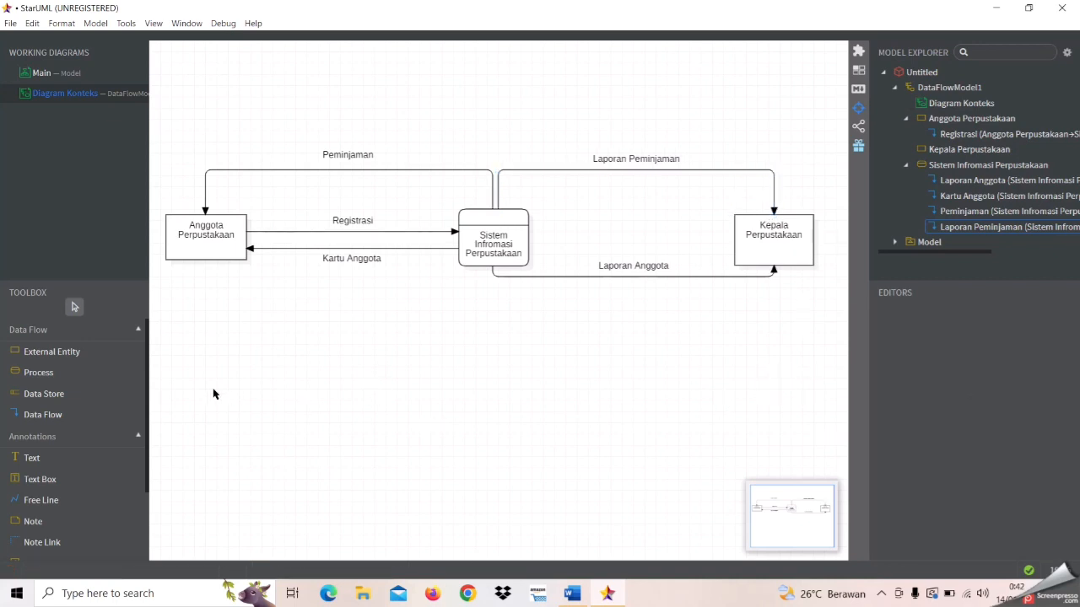
Draw a data flow from Anggota Perpustakaan to the central process and label it Pengembalian
click(81, 415)
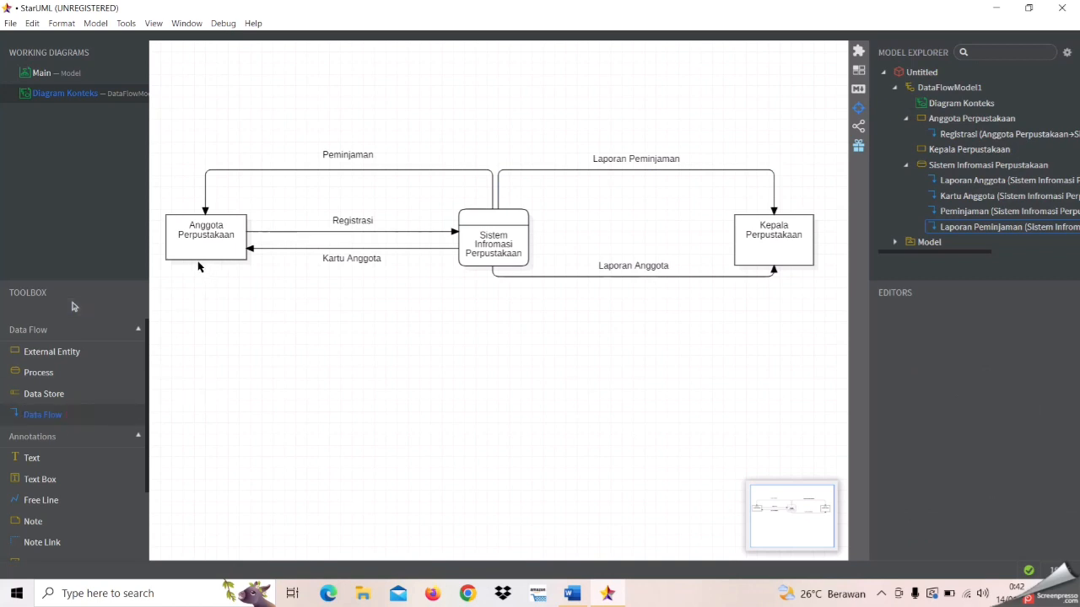
drag(196, 261, 460, 267)
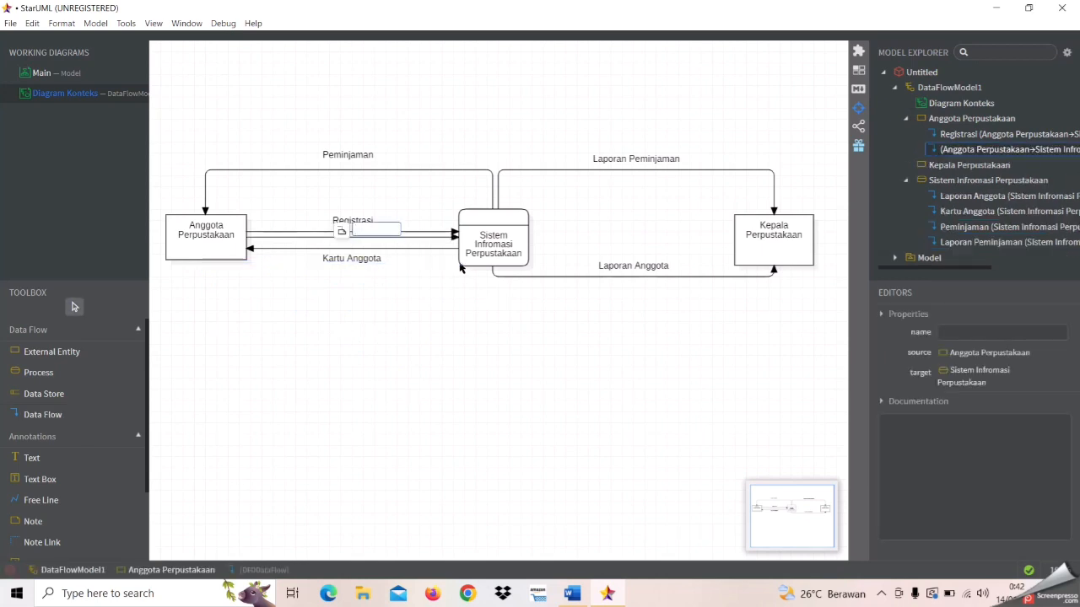
key(Caps_Lock)
text(P)
key(Caps_Lock)
text(enge)
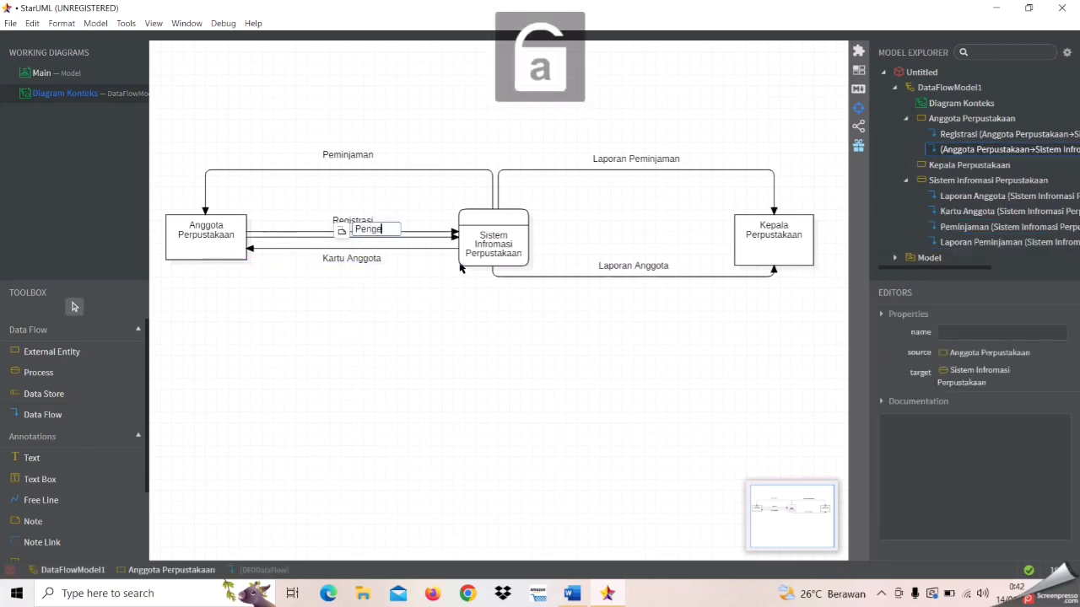
text(mbalian)
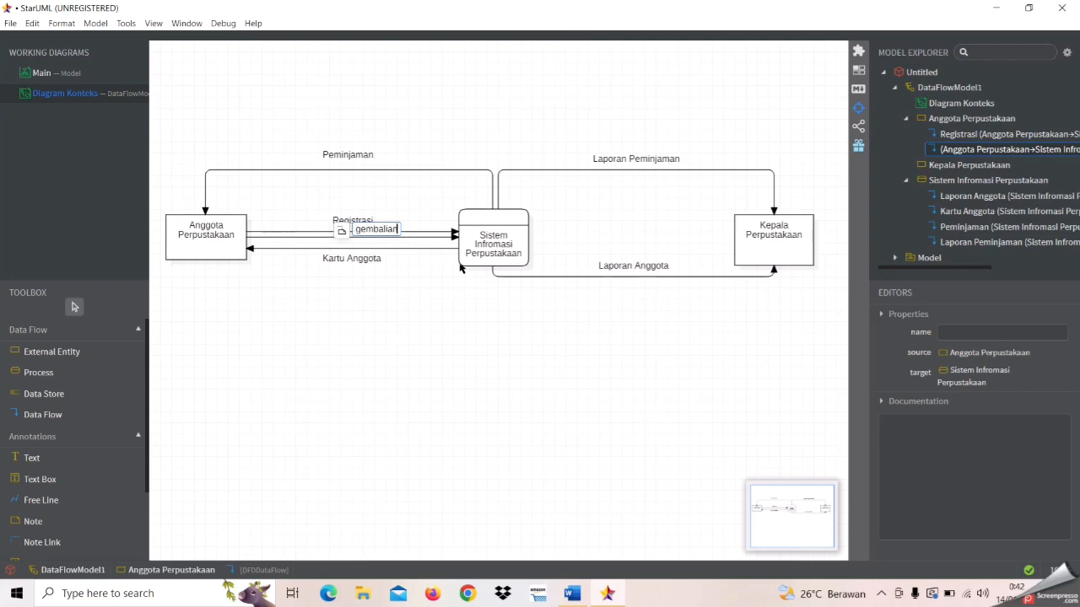
click(434, 249)
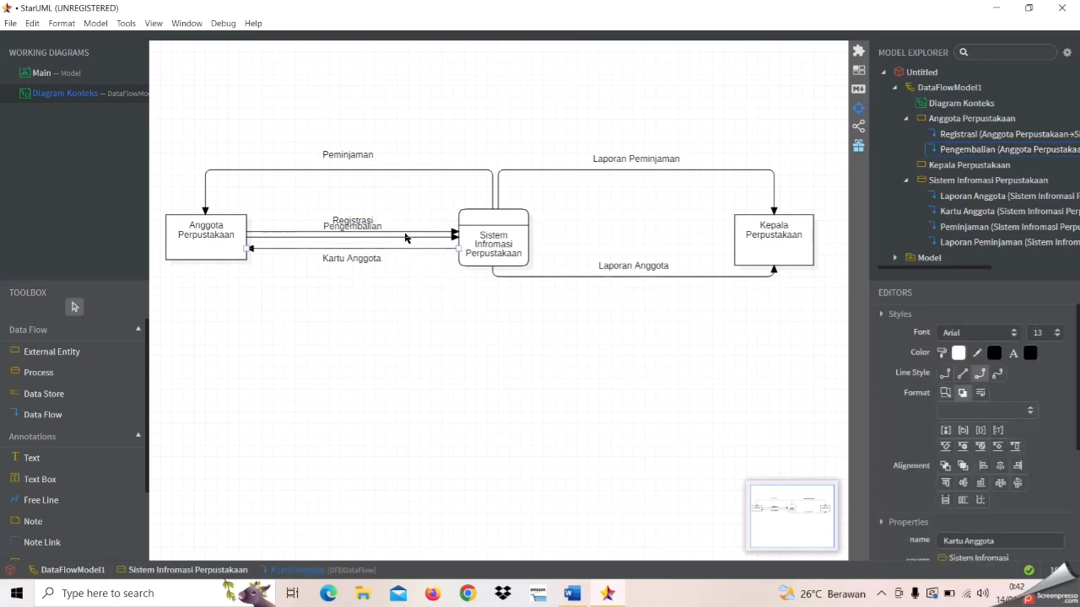
Reroute the Pengembalian flow below the shapes, from Anggota Perpustakaan's bottom centre to the process's bottom edge, left of the Laporan Anggota flow
click(404, 234)
click(405, 238)
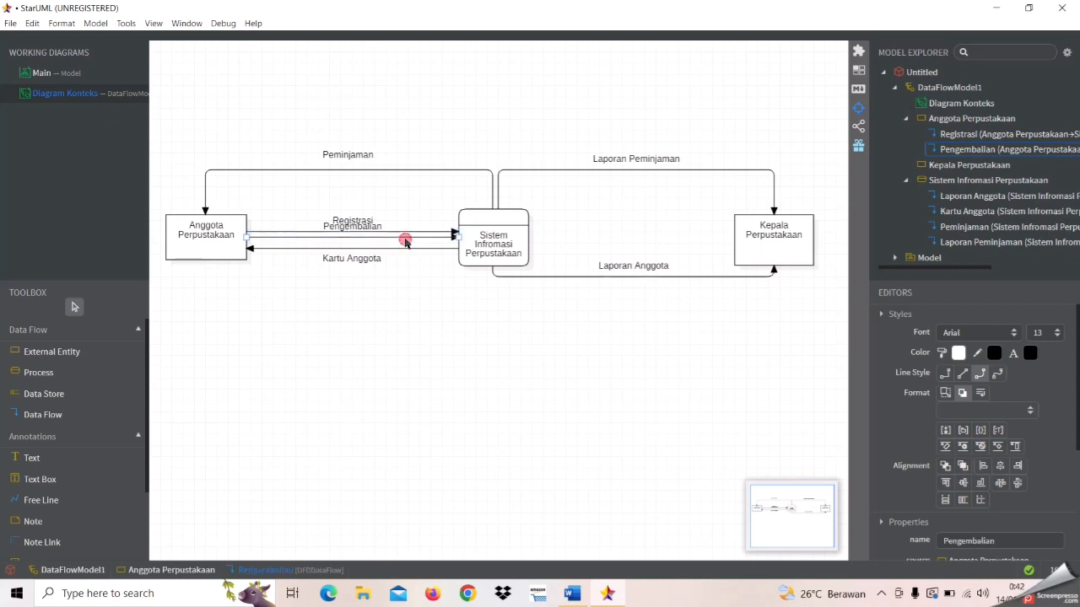
drag(405, 238, 405, 294)
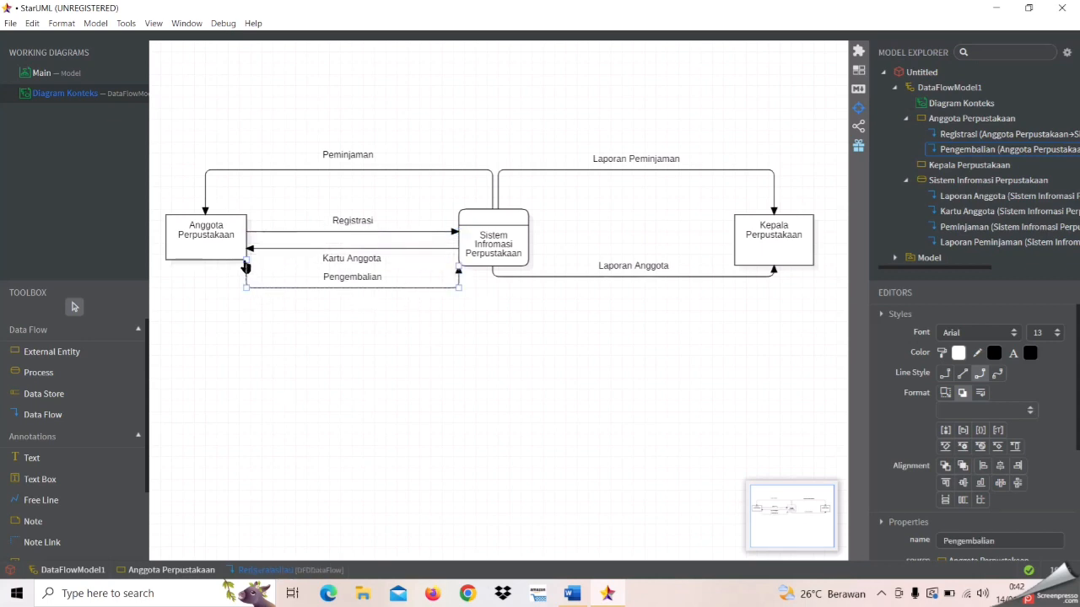
drag(245, 261, 206, 266)
drag(459, 271, 481, 272)
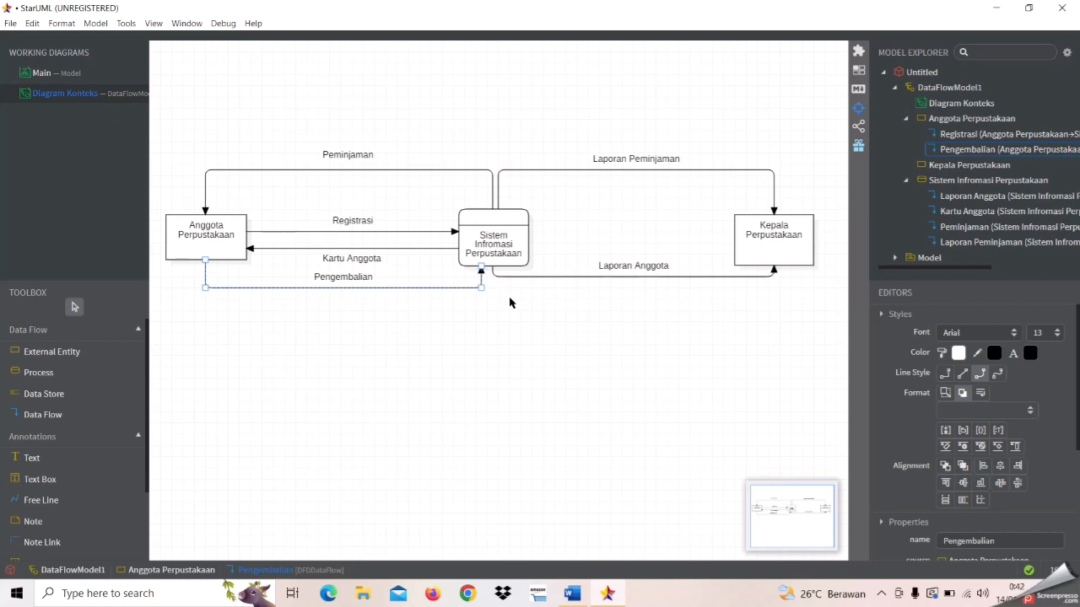
click(509, 303)
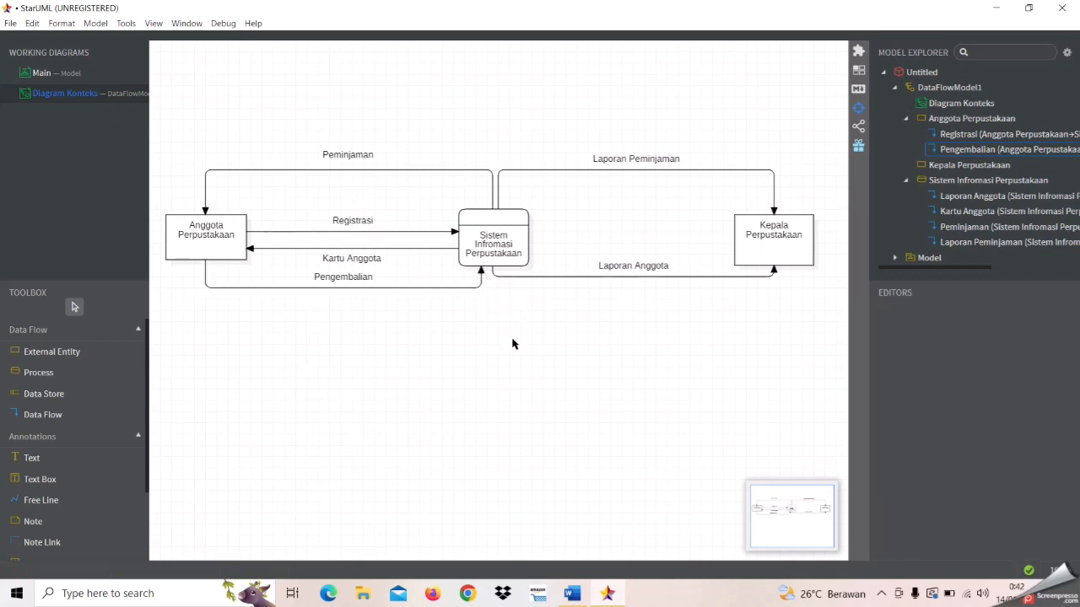
Draw a data flow from the central process to Kepala Perpustakaan and label it Laporan Pengembalian
click(76, 416)
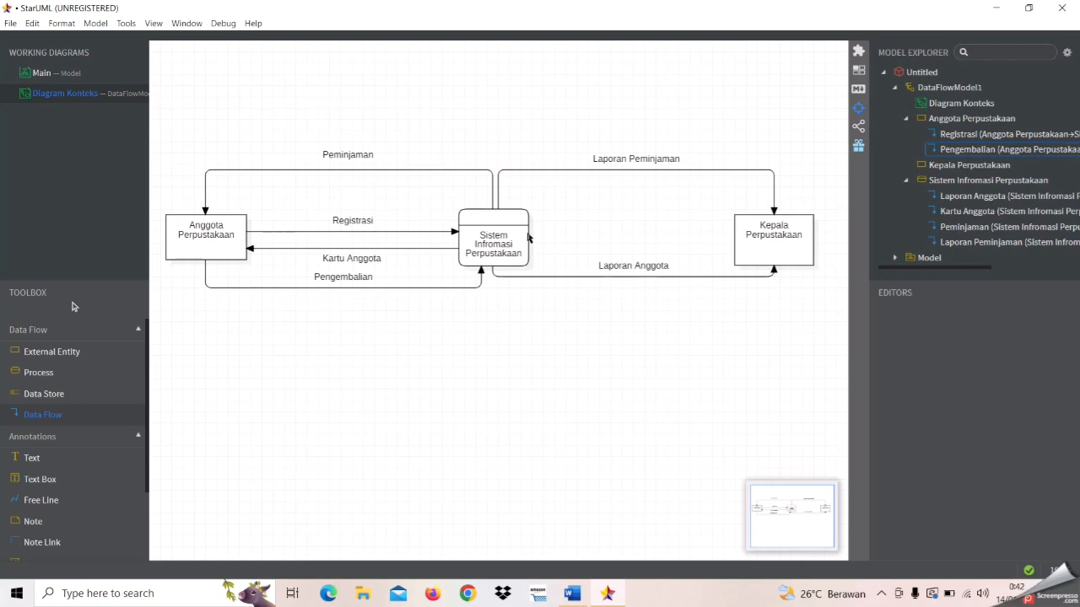
drag(528, 237, 735, 236)
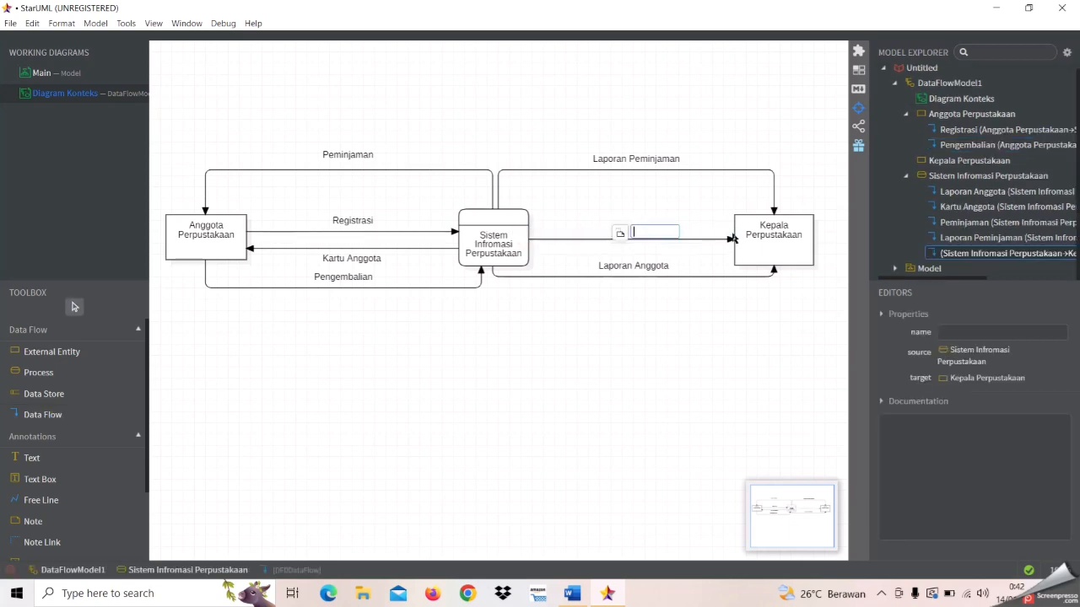
key(Caps_Lock)
key(Caps_Lock)
text(La)
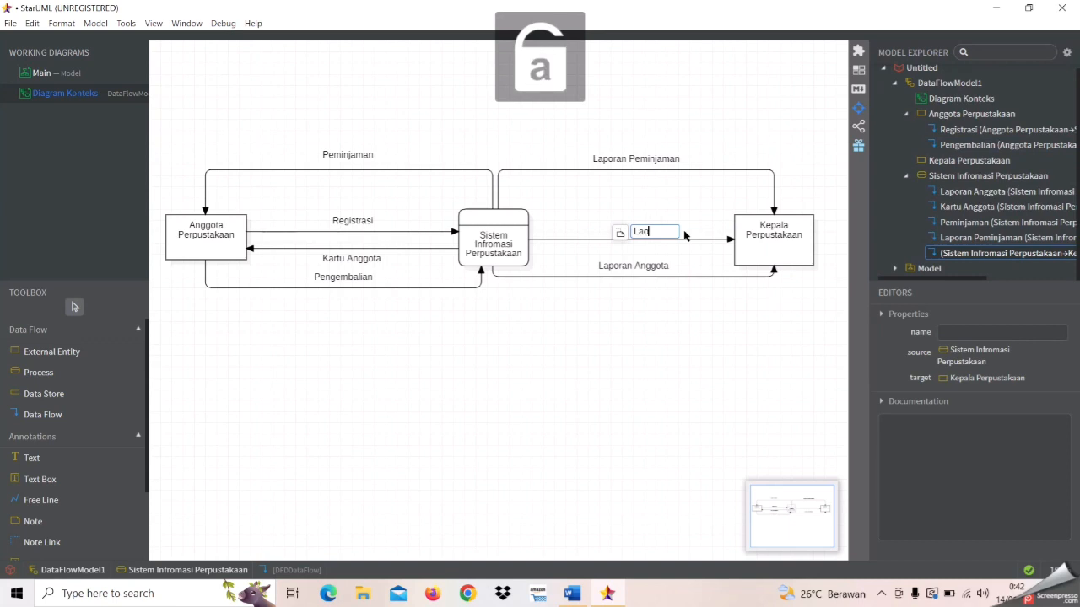
text(poran)
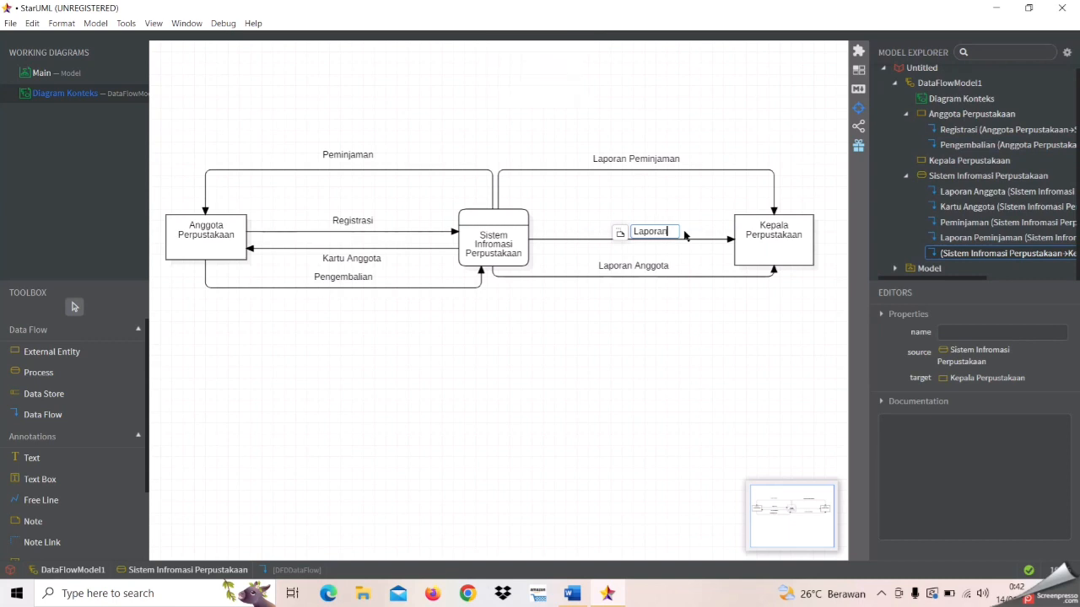
key(Caps_Lock)
text(P)
key(Caps_Lock)
text(engembalian)
click(463, 340)
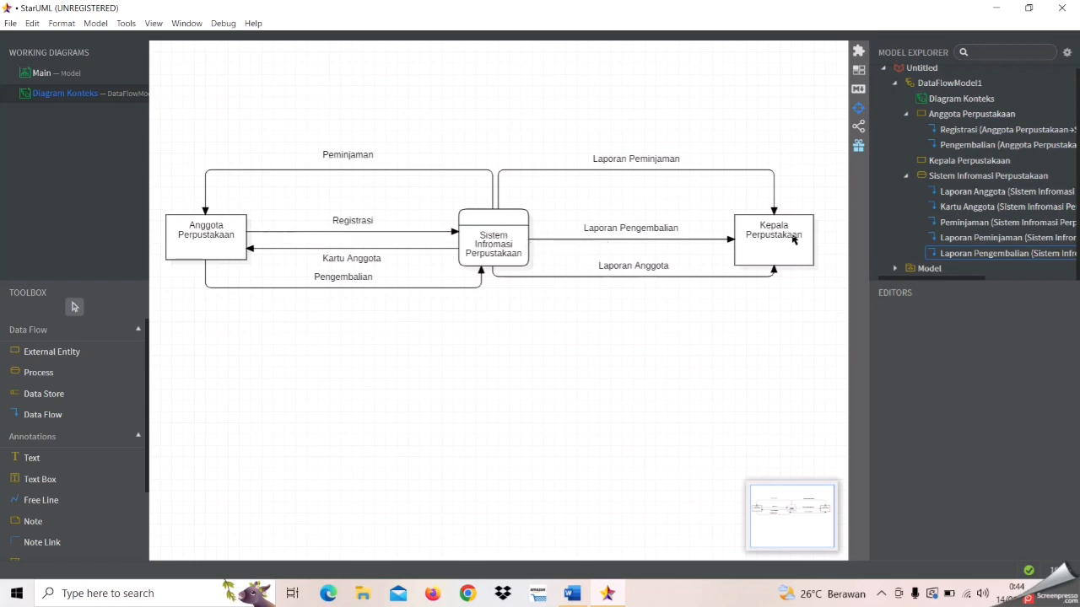
Correct the spelling of the central process's name to Sistem Informasi Perpustakaan
double_click(491, 245)
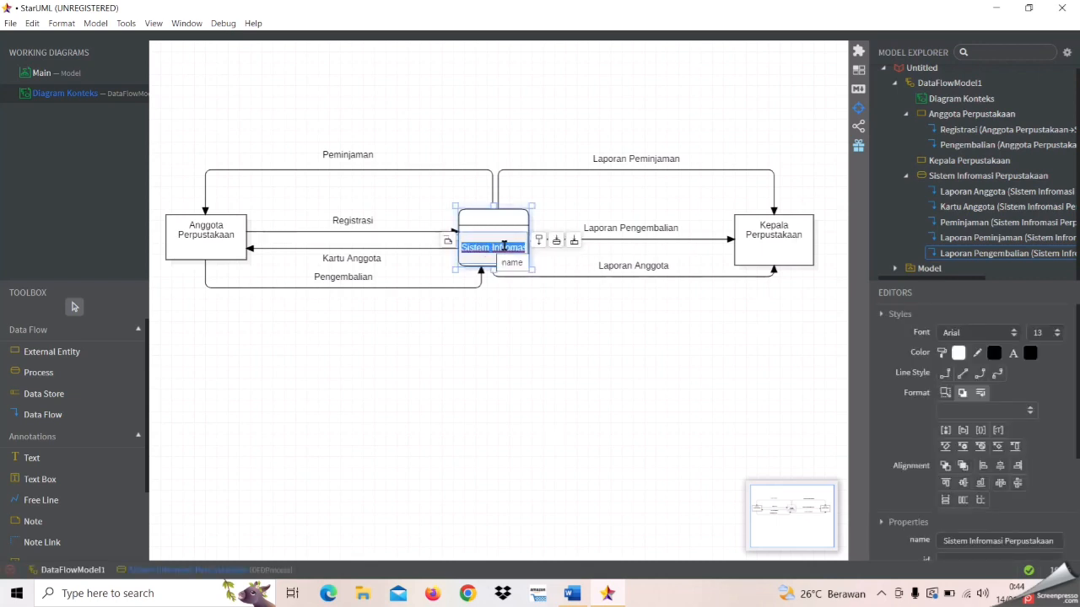
click(509, 247)
key(BackSpace)
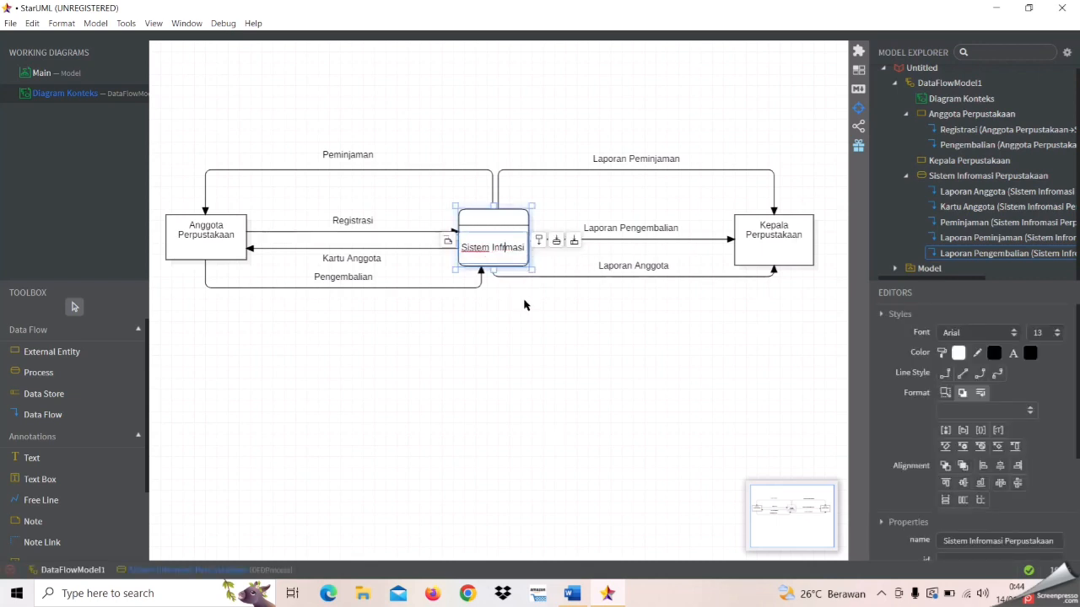
text(r)
click(485, 310)
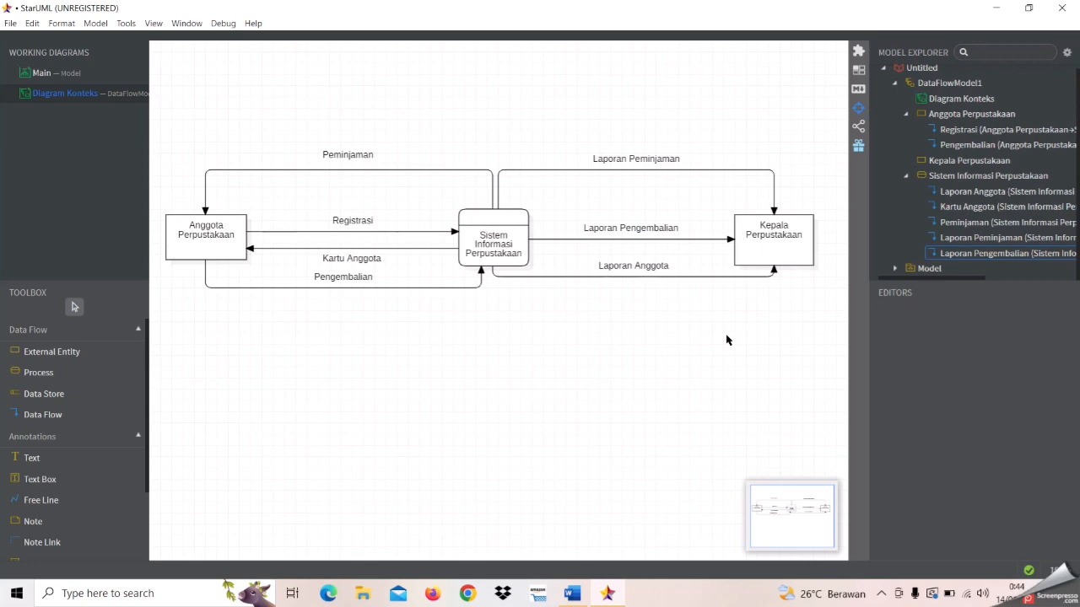
Add a new Data Flow Diagram to the model and rename it DFD LEVEL 0
click(95, 24)
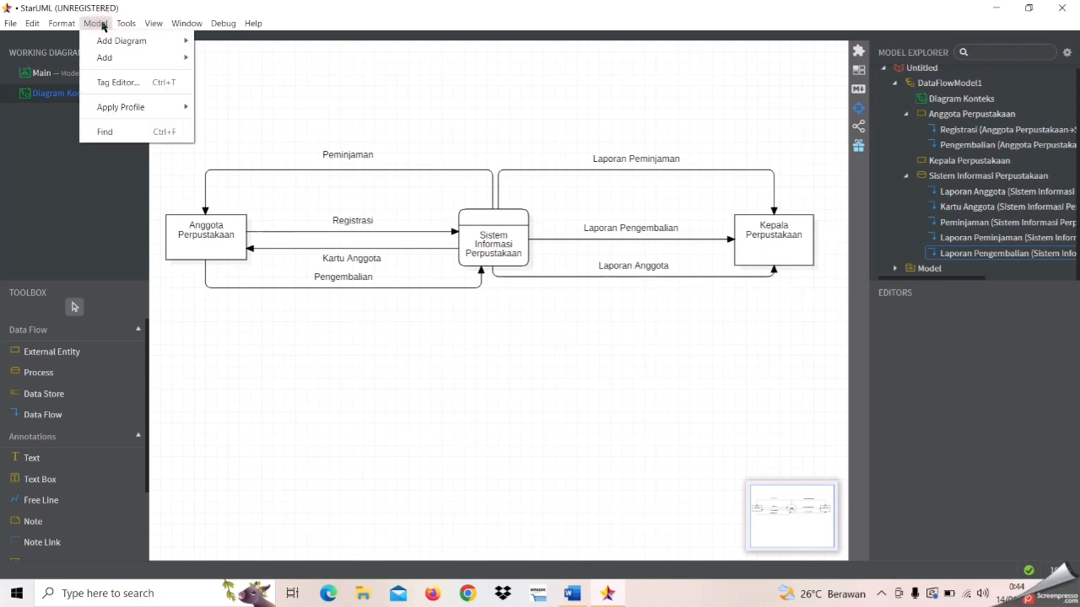
mouse_move(67, 26)
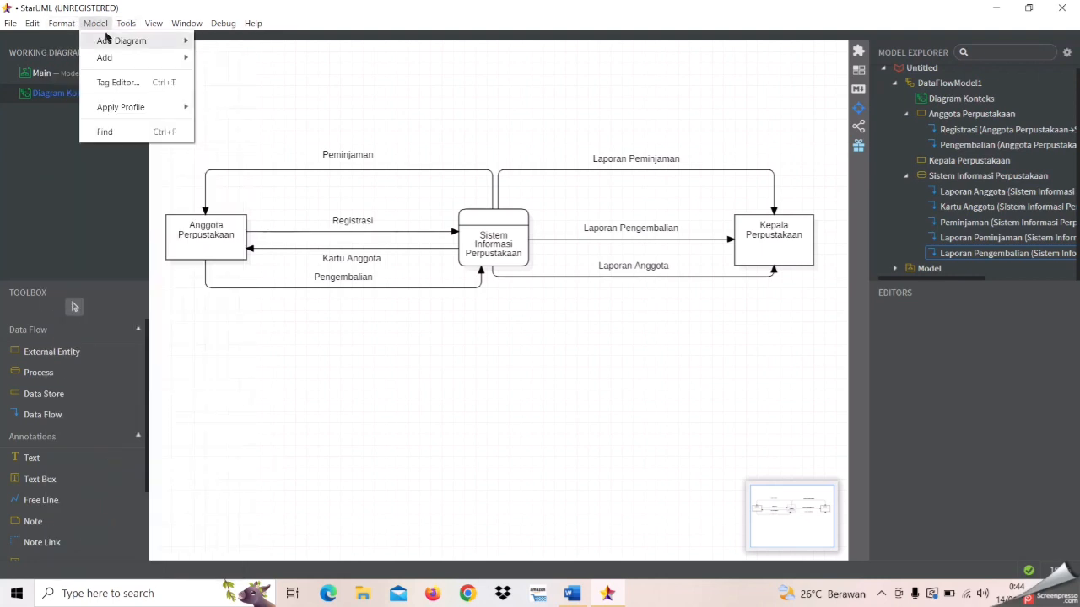
mouse_move(110, 41)
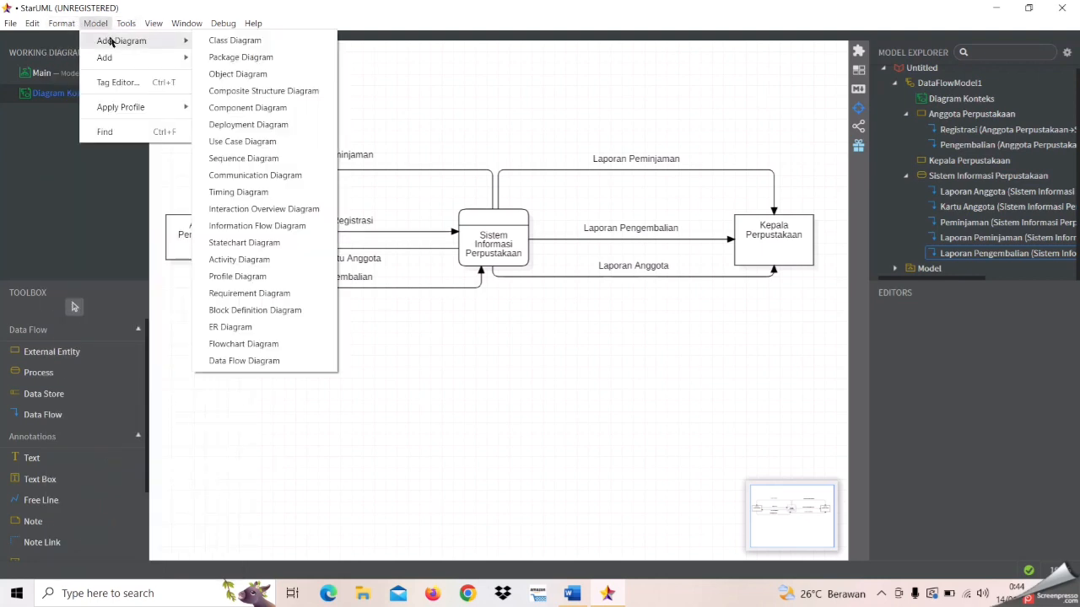
click(271, 361)
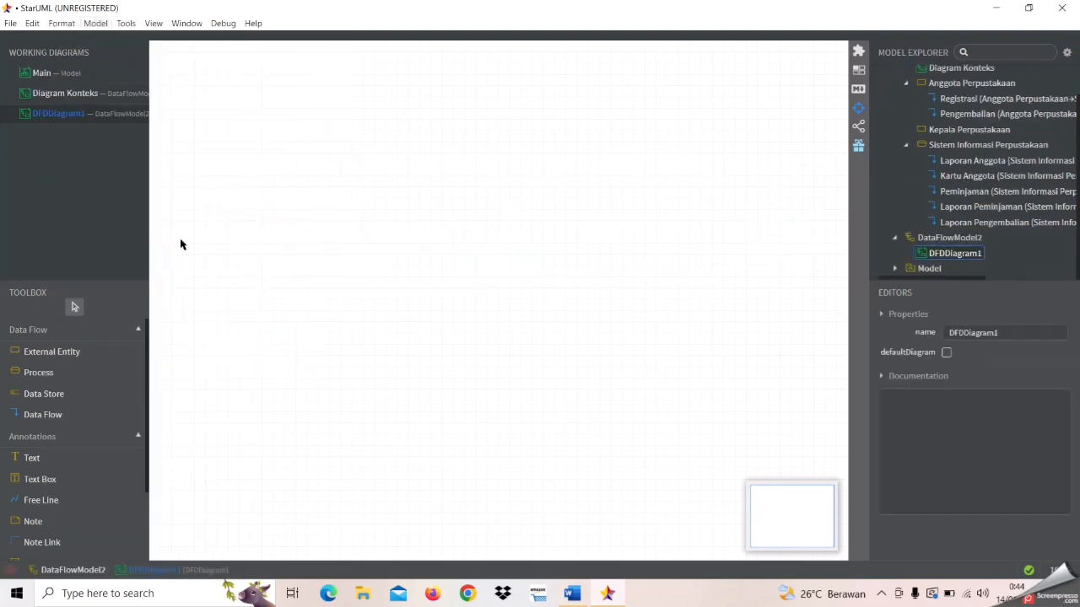
right_click(68, 112)
click(101, 178)
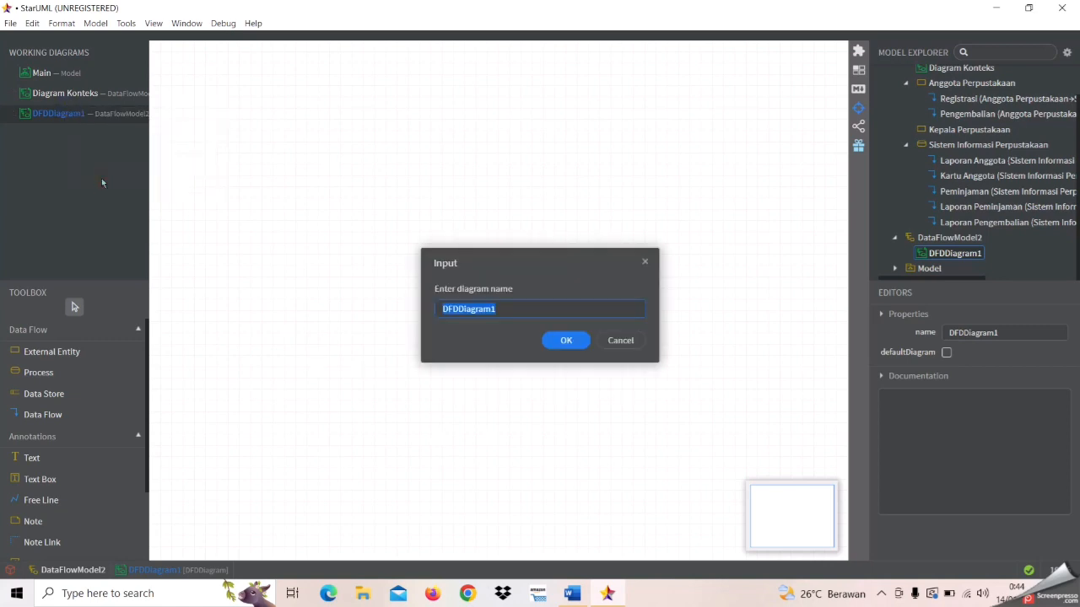
key(Caps_Lock)
text(DFD LEVEL 0)
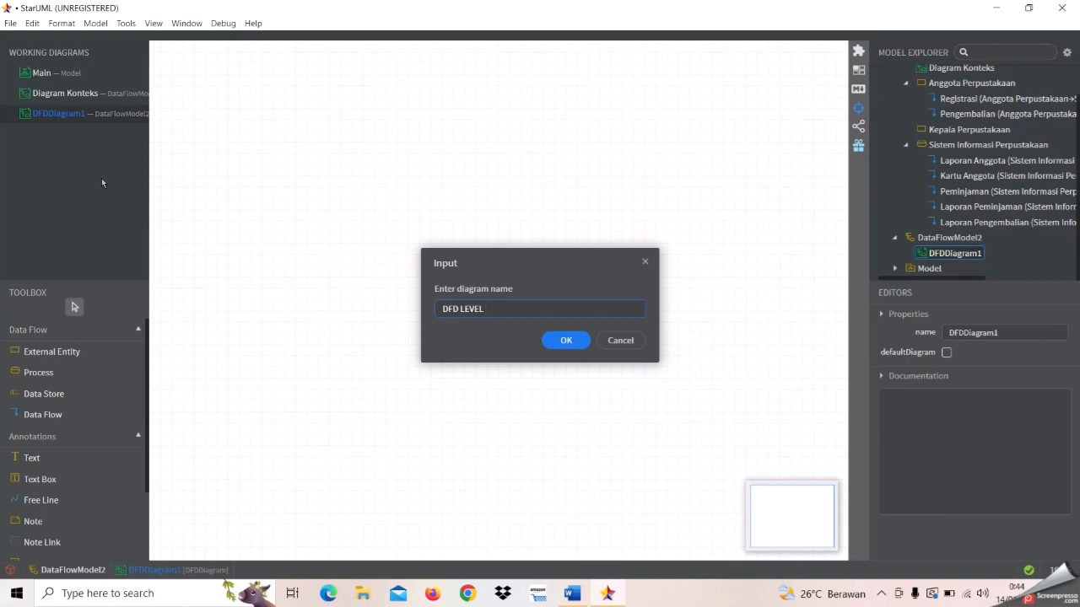
click(560, 342)
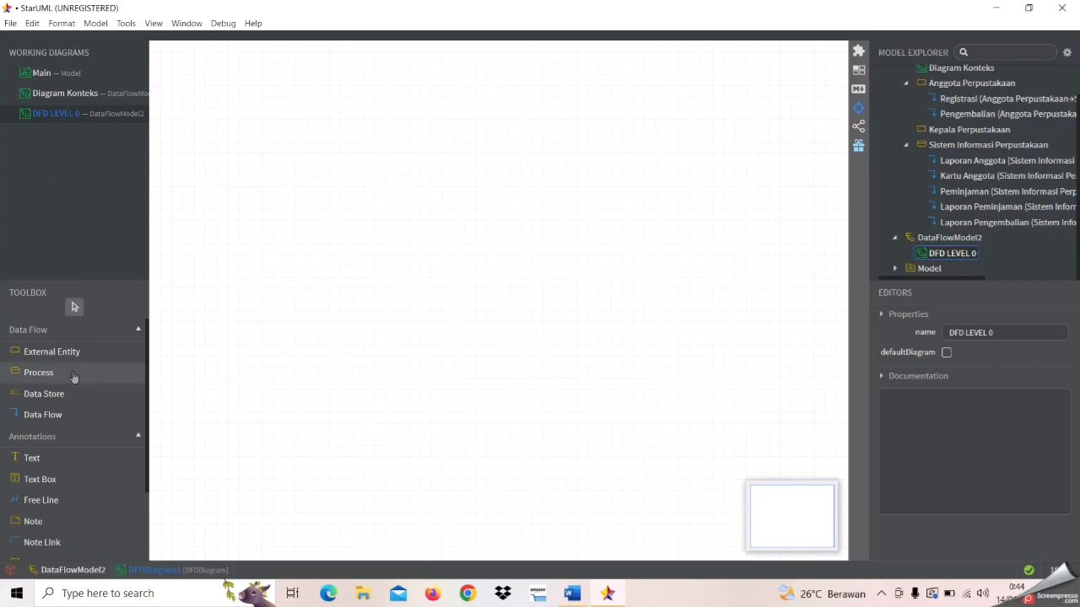
Place two external entities on the empty diagram, one at the upper left and one at mid-height on the right
click(49, 357)
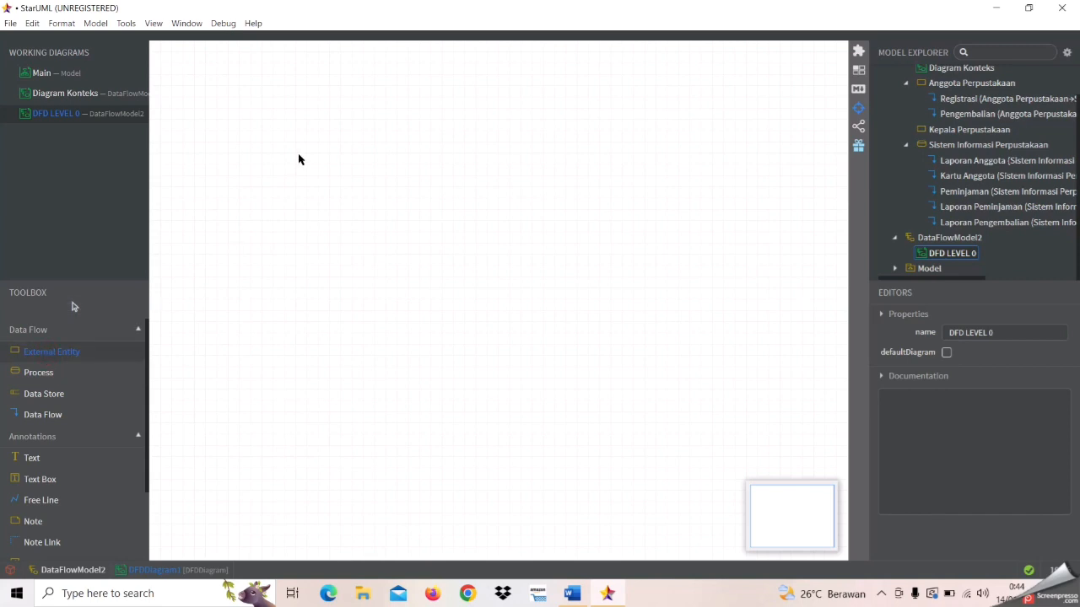
click(196, 109)
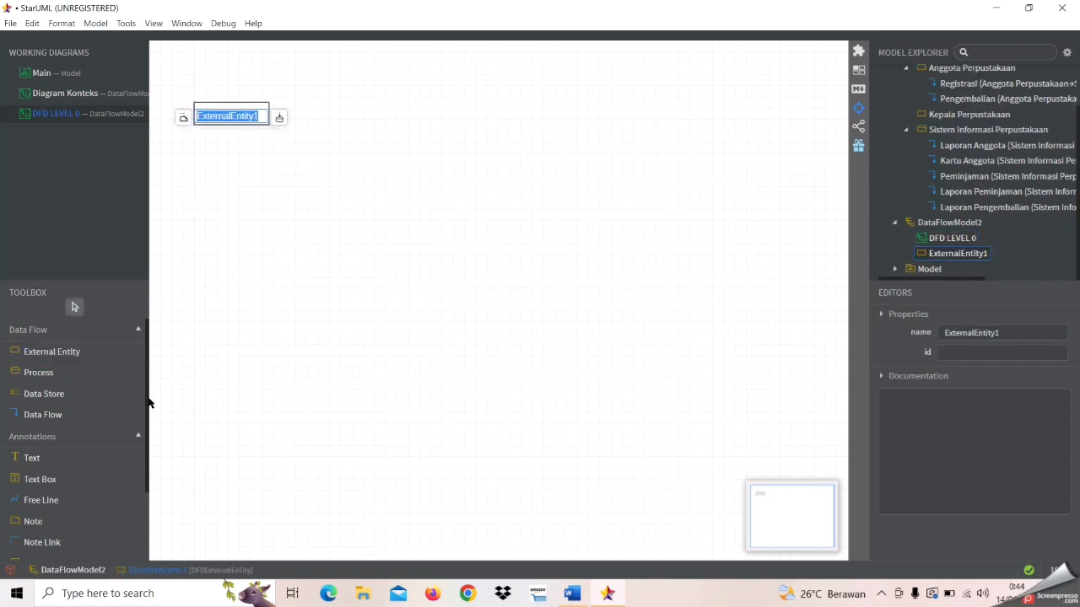
click(82, 351)
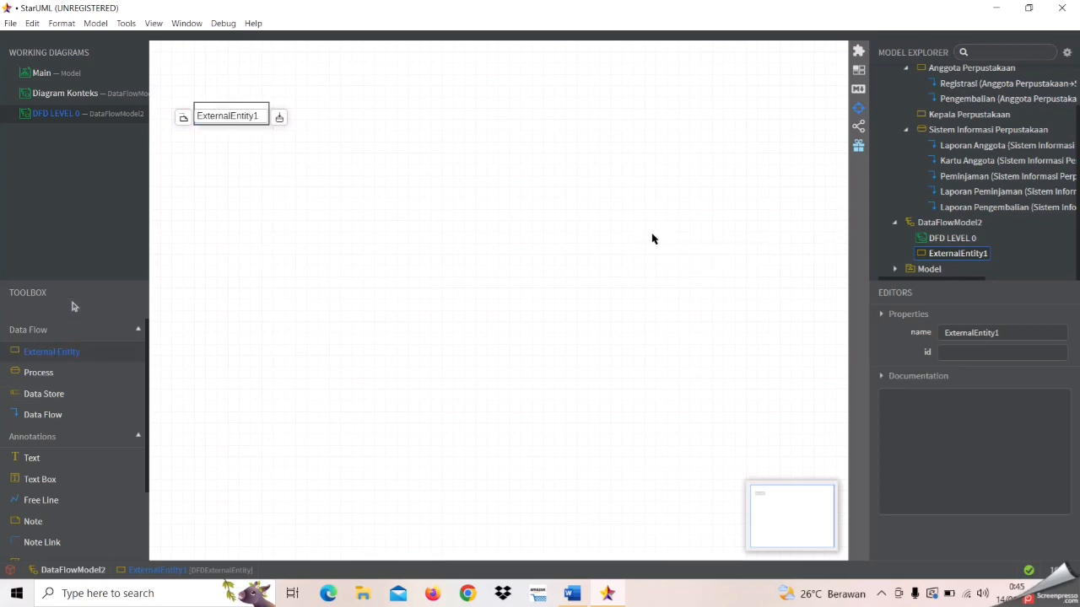
click(652, 240)
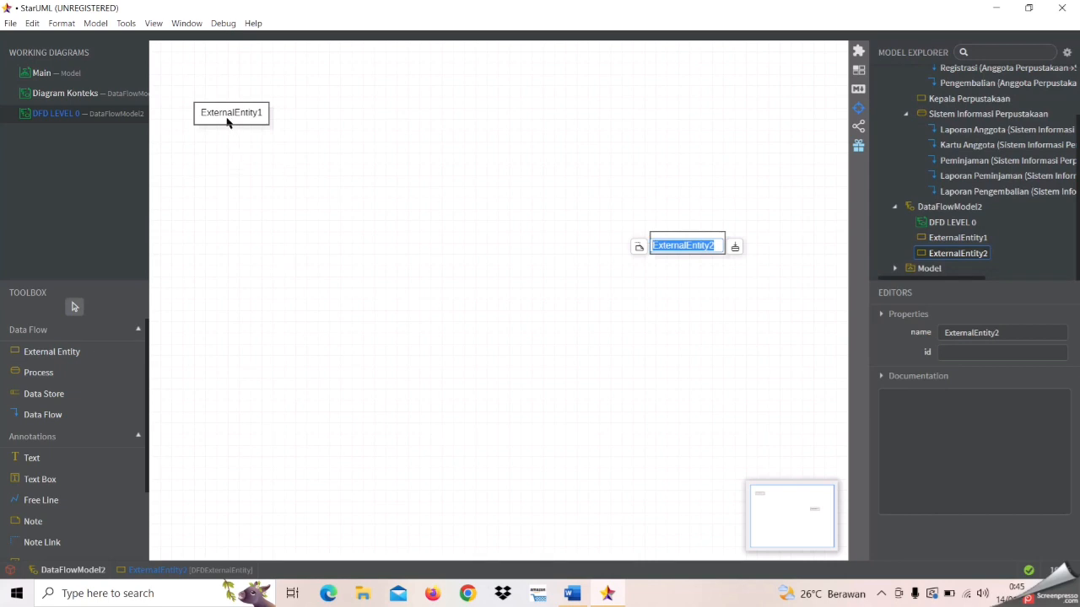
Place three processes one below another in the middle of the diagram, between the two external entities
click(109, 380)
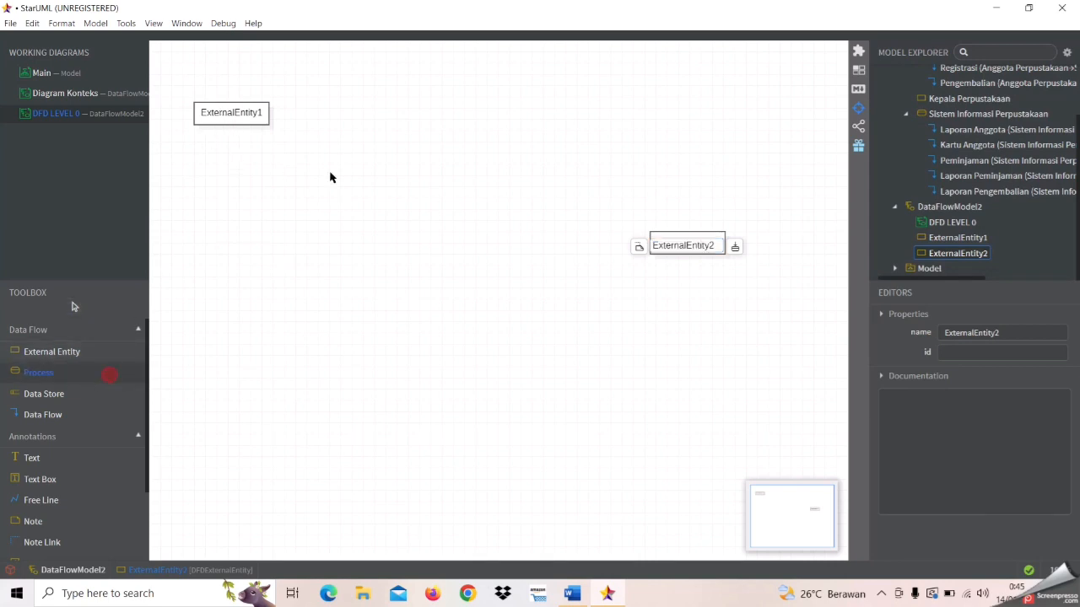
click(439, 118)
click(99, 379)
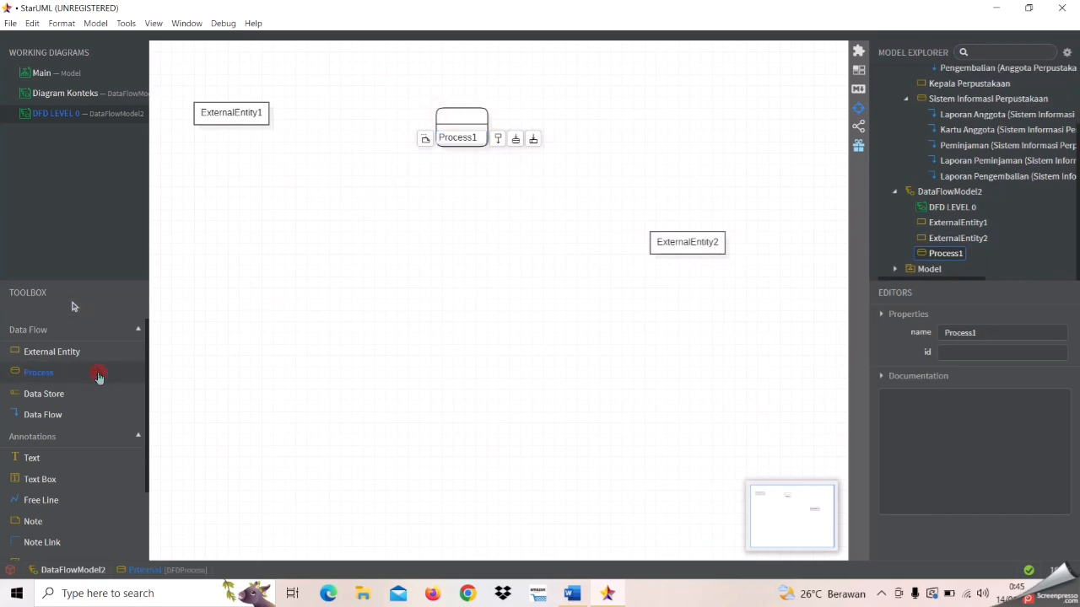
click(453, 243)
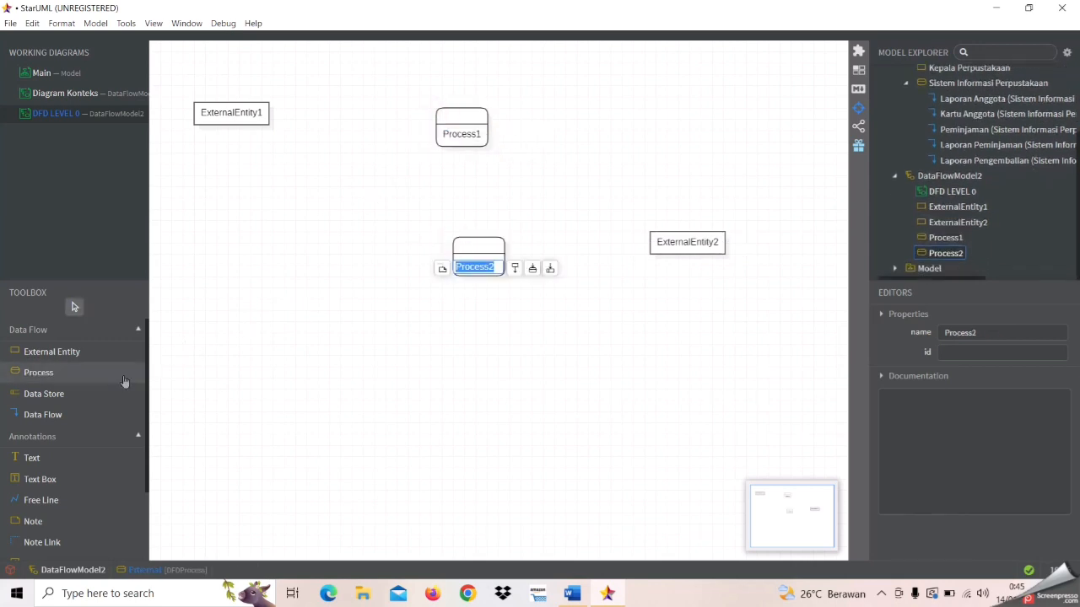
click(62, 376)
click(455, 350)
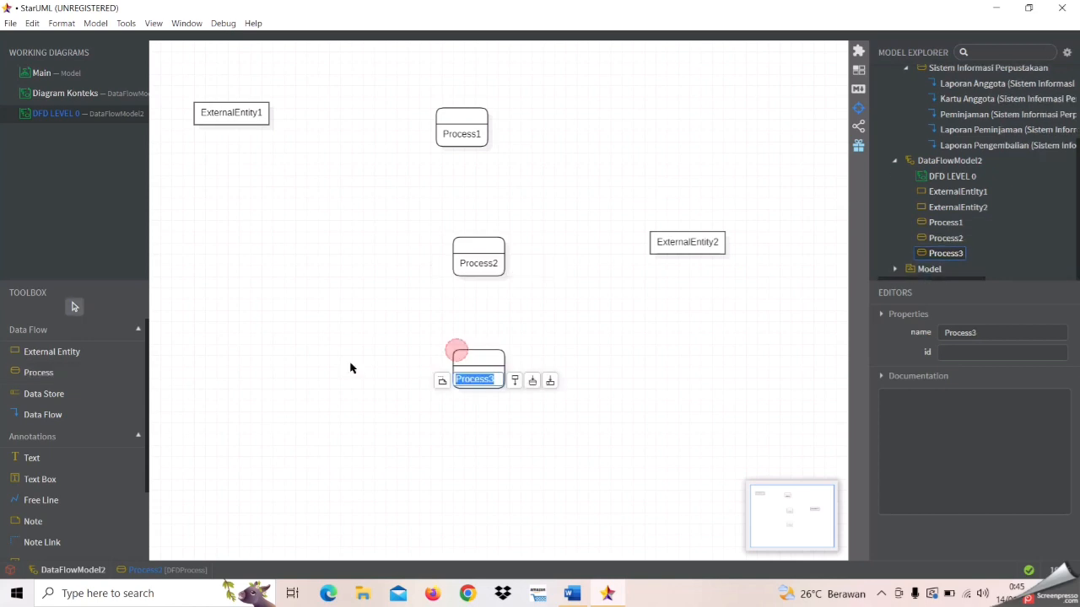
click(90, 374)
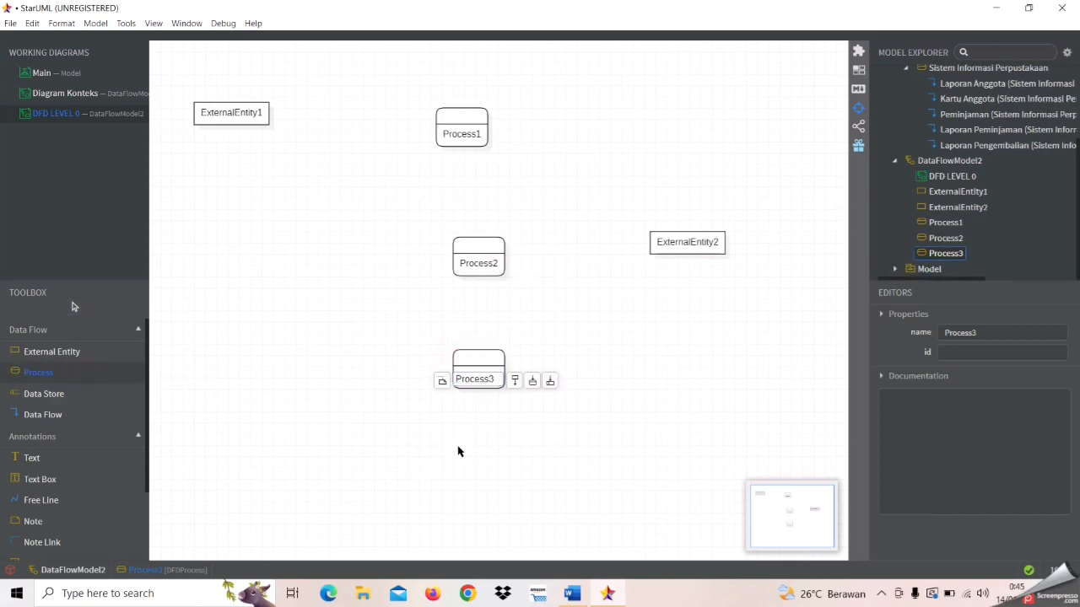
click(228, 111)
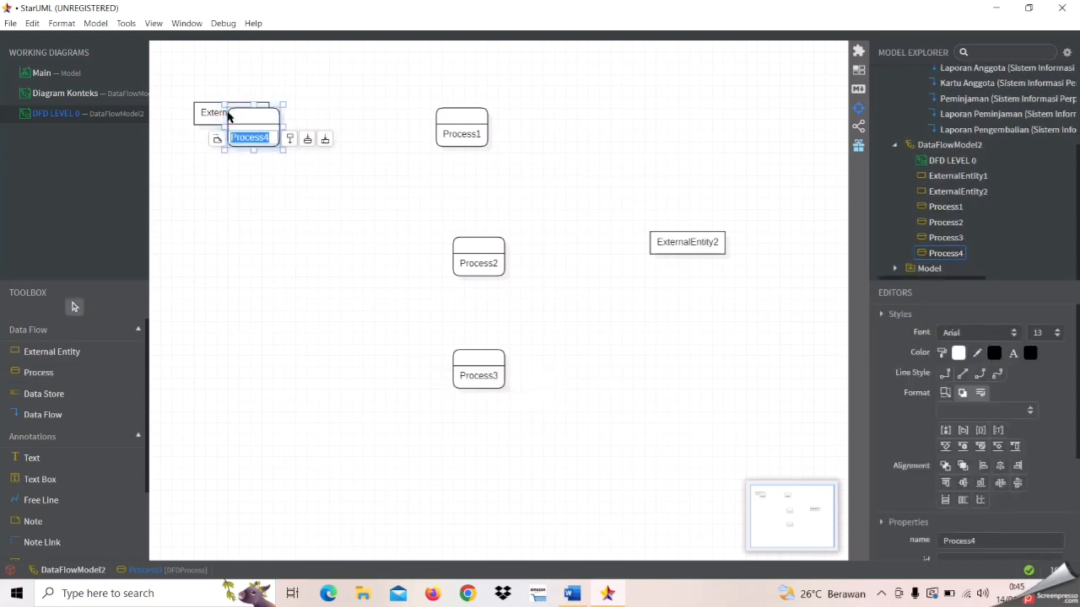
click(212, 111)
click(253, 128)
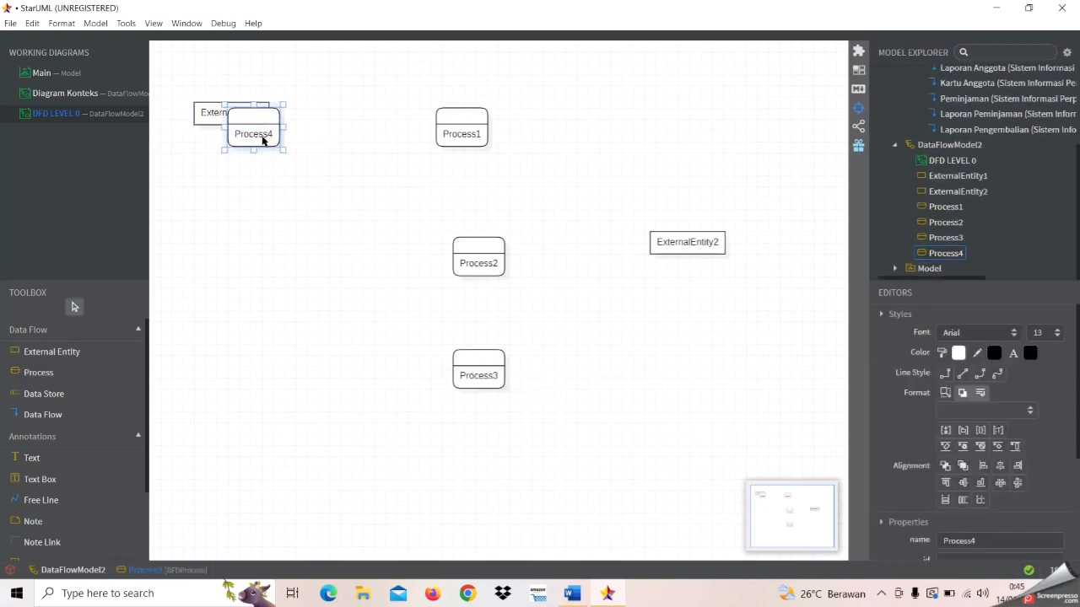
key(Delete)
click(545, 340)
Rename the upper-left external entity to Anggota
double_click(227, 117)
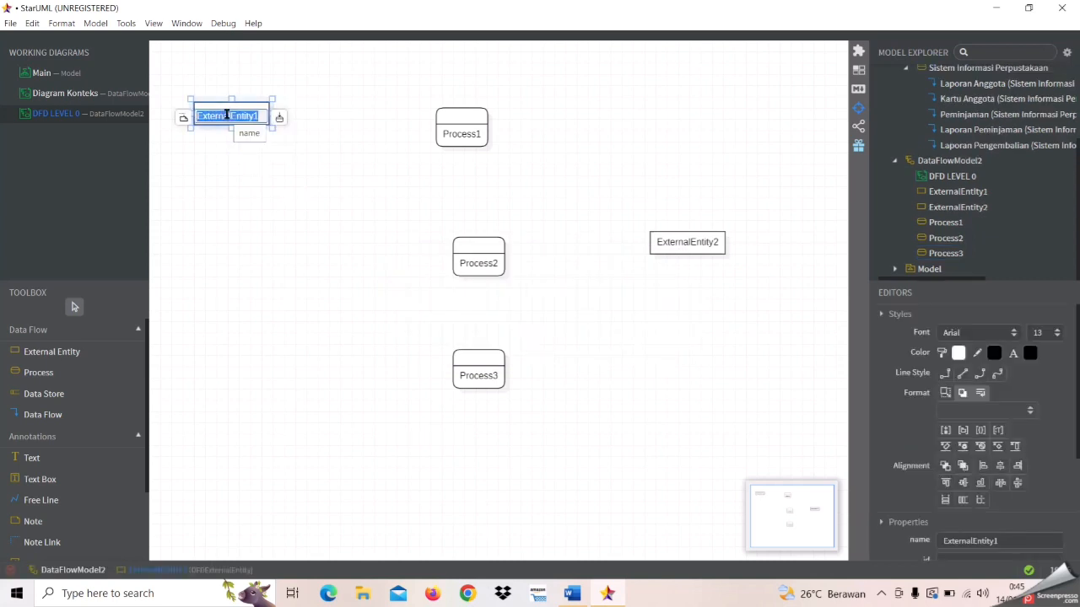
key(Caps_Lock)
text(aN)
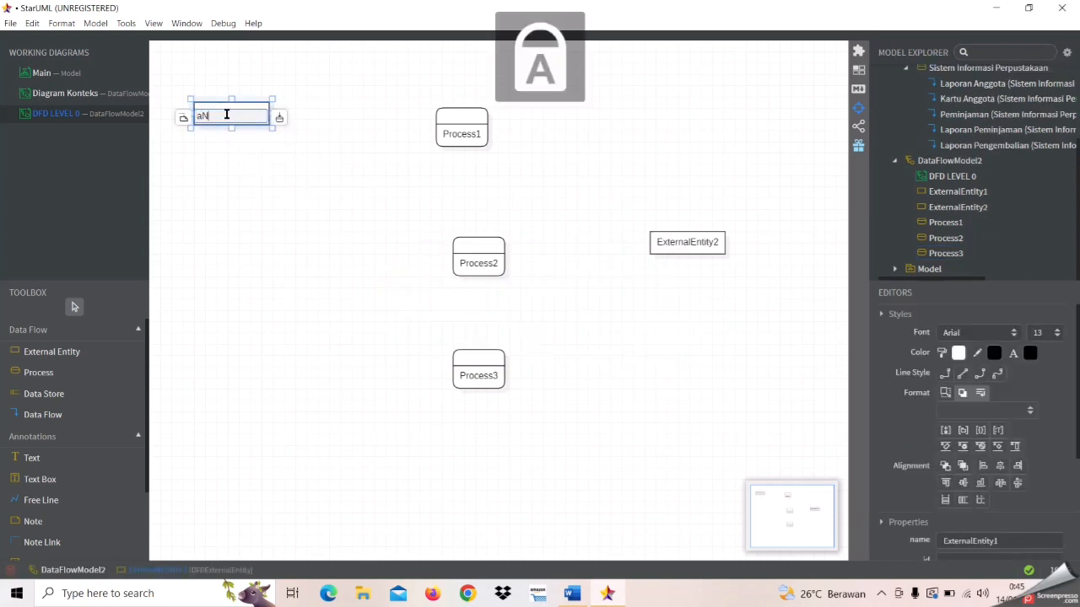
text(GGOT)
key(BackSpace)
key(BackSpace)
key(BackSpace)
key(BackSpace)
key(BackSpace)
key(BackSpace)
text(A)
key(Caps_Lock)
text(nggo)
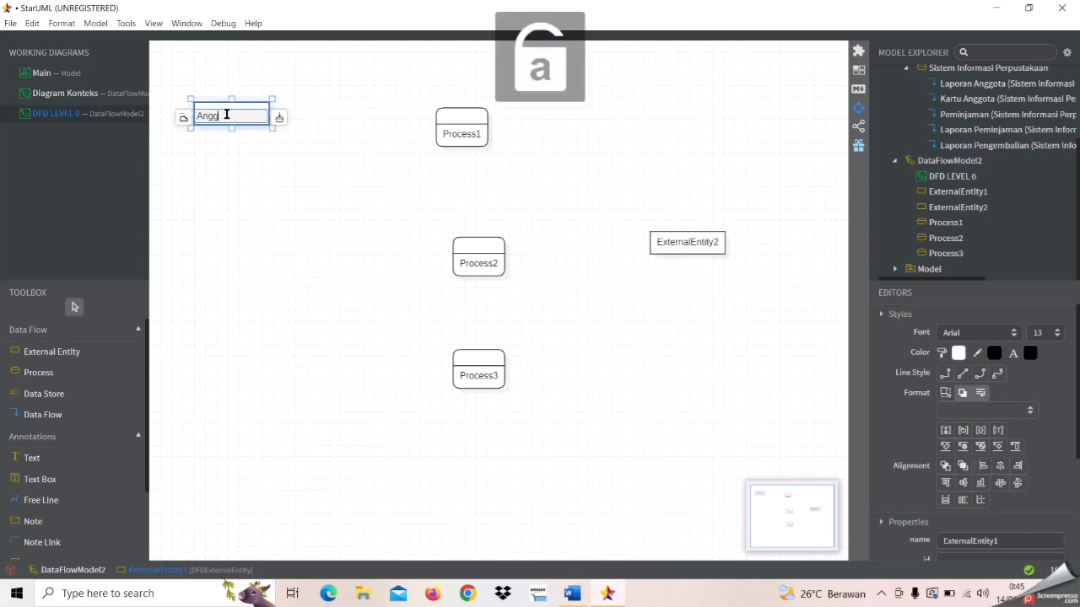
text(ta)
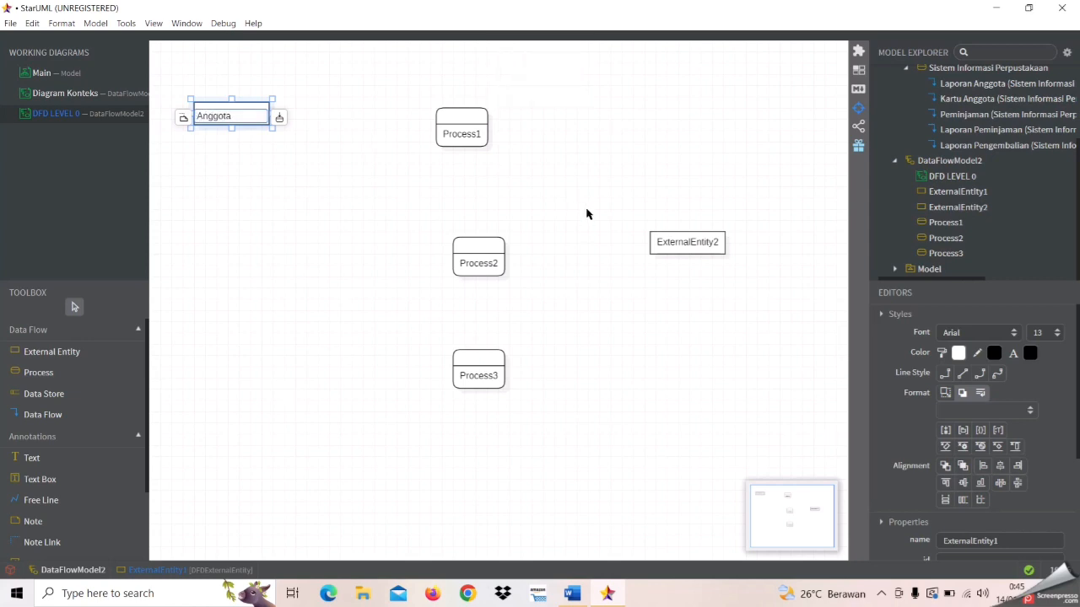
Rename the external entity on the right side of the diagram to Kepala Perpustakaan
double_click(667, 242)
key(Caps_Lock)
text(K)
key(Caps_Lock)
text(epala)
key(Caps_Lock)
text(P)
key(Caps_Lock)
text(erpustakaan)
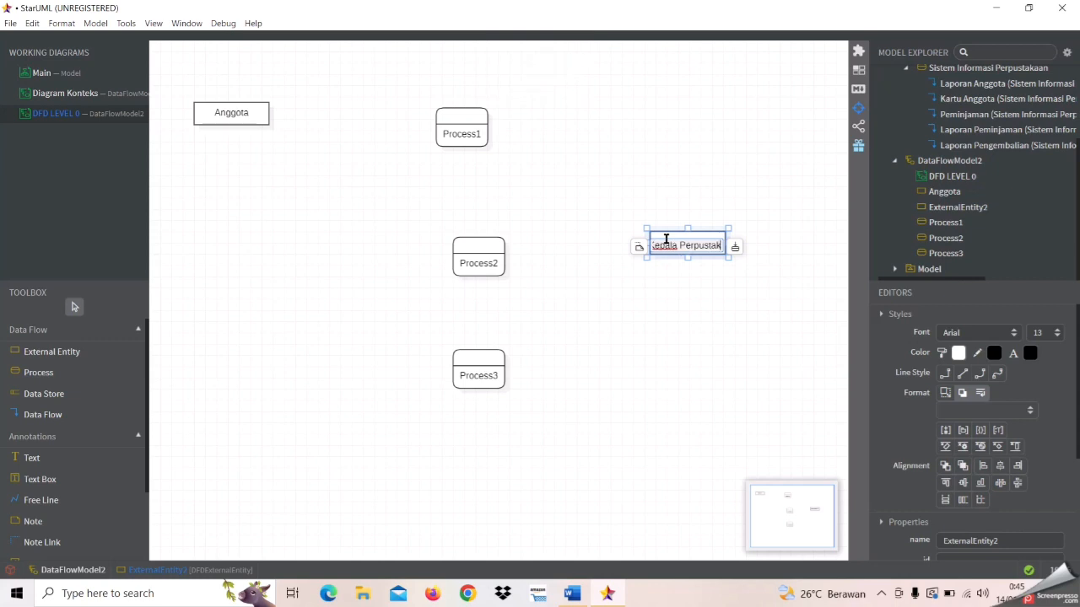
Align the three processes in one straight vertical column, moving the lowest one slightly down for more even spacing
click(469, 135)
drag(473, 137, 485, 136)
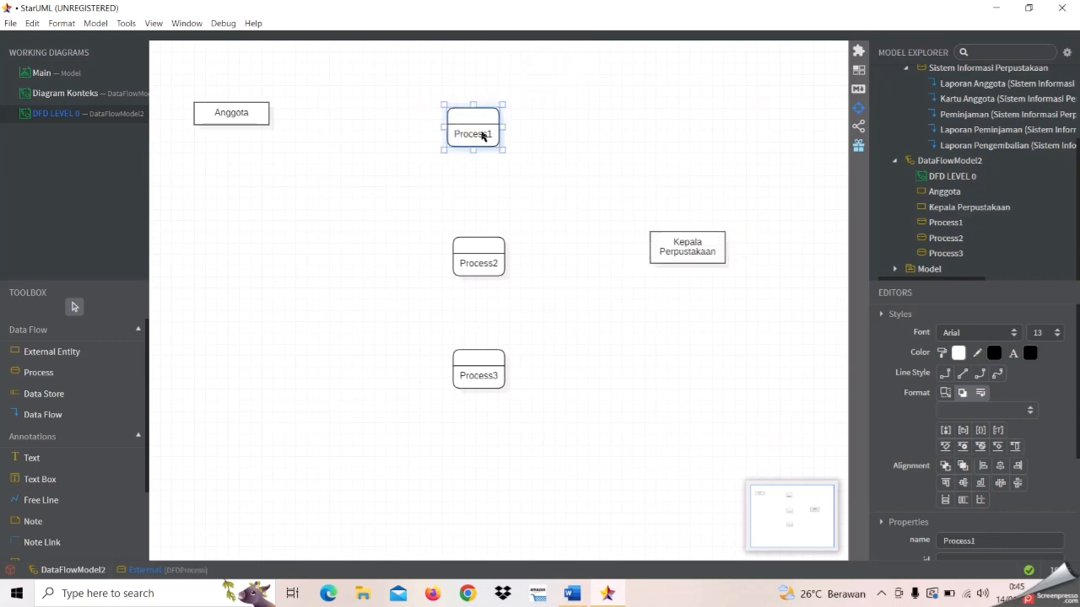
click(492, 263)
drag(492, 263, 486, 262)
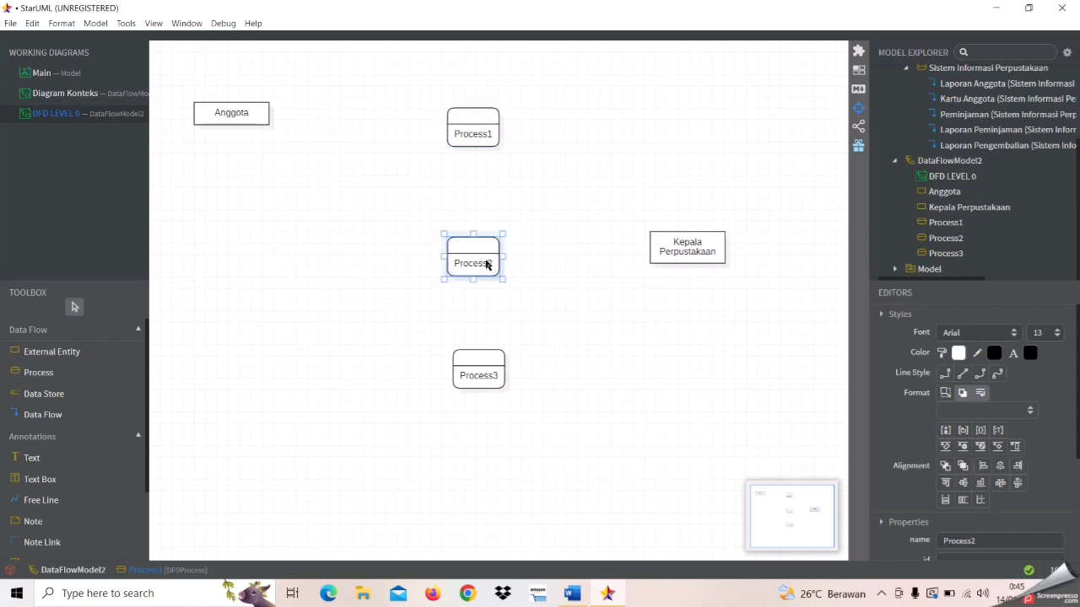
click(487, 377)
drag(487, 380, 486, 386)
click(541, 382)
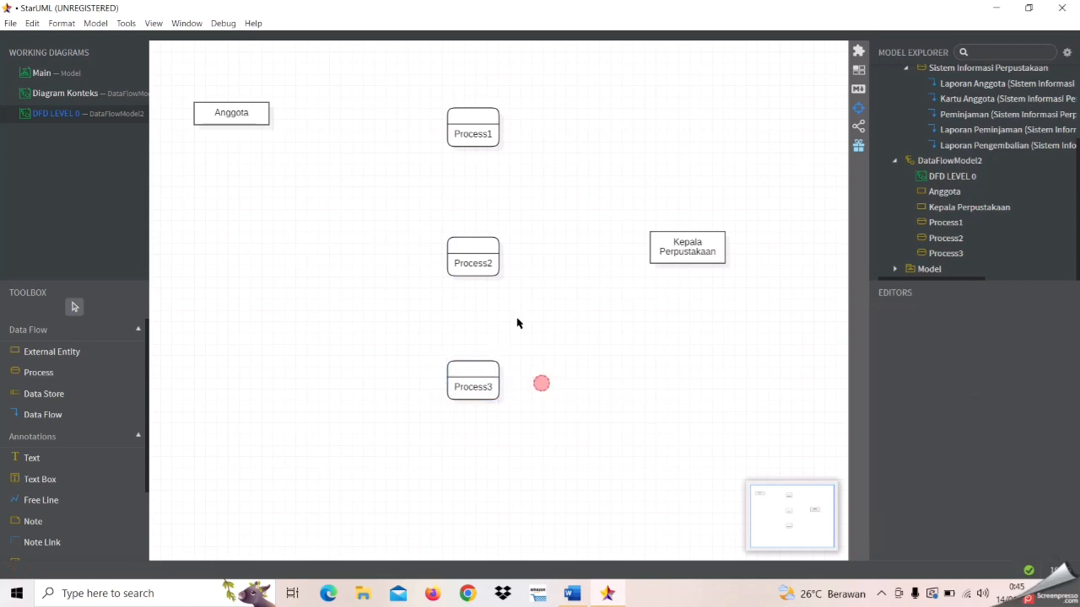
Rename the uppermost process in the diagram to 1.0 Pendaftaran
double_click(466, 140)
text(1.0)
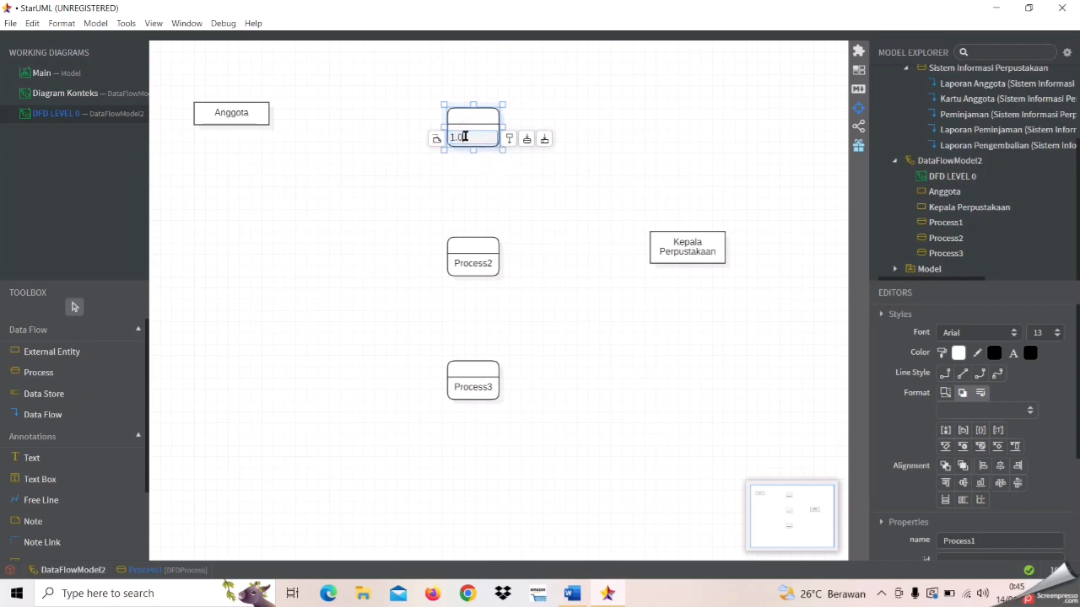
key(Caps_Lock)
text(Pendaftaran)
Rename the middle process of the column to 2.0 Peminjaman
double_click(472, 266)
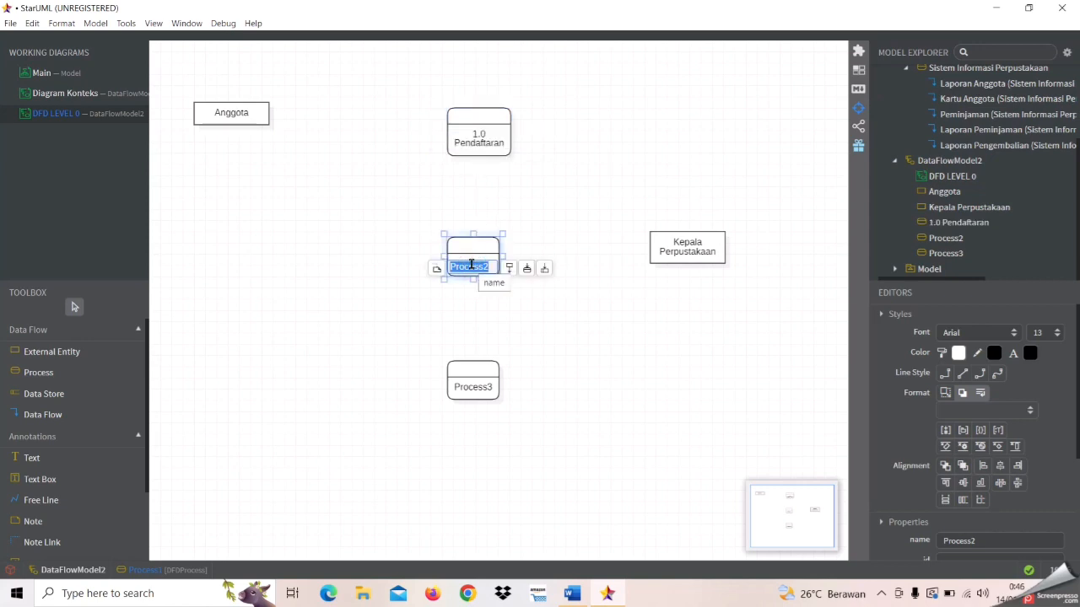
text(2.0)
key(Caps_Lock)
text(P)
key(Caps_Lock)
text(eminjaman)
Rename the lowest process to 3.0 Pengembalian and shift it slightly left to centre it under the other two processes
double_click(463, 388)
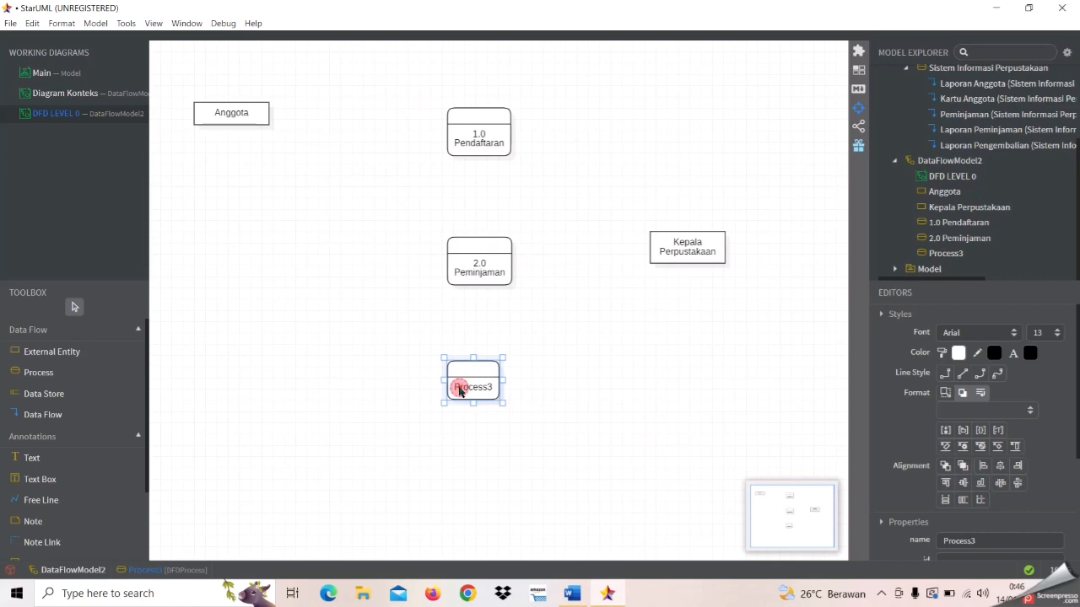
text(3)
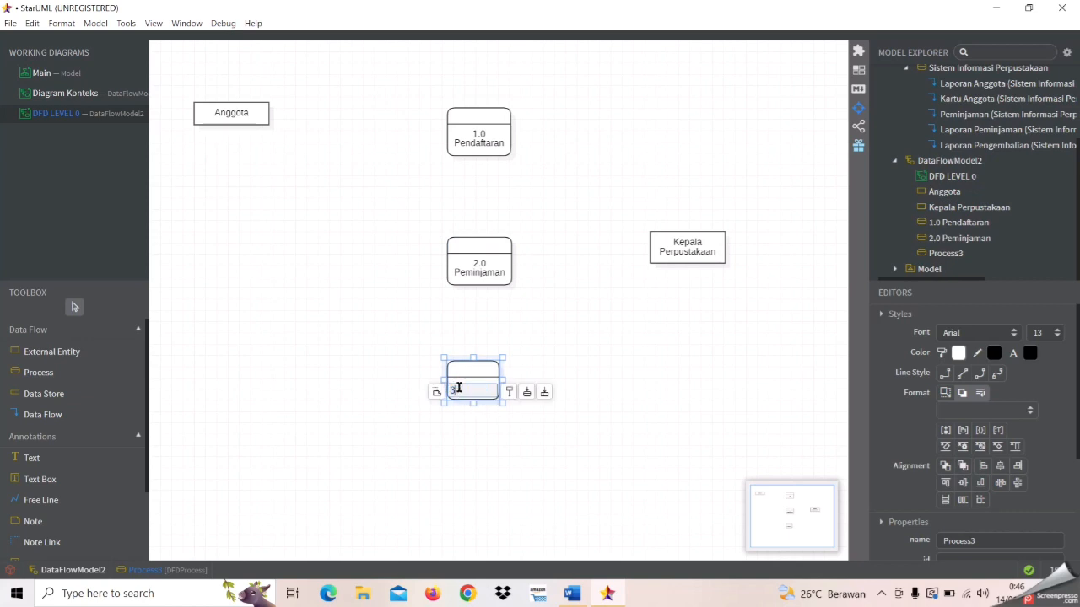
text(.0 P)
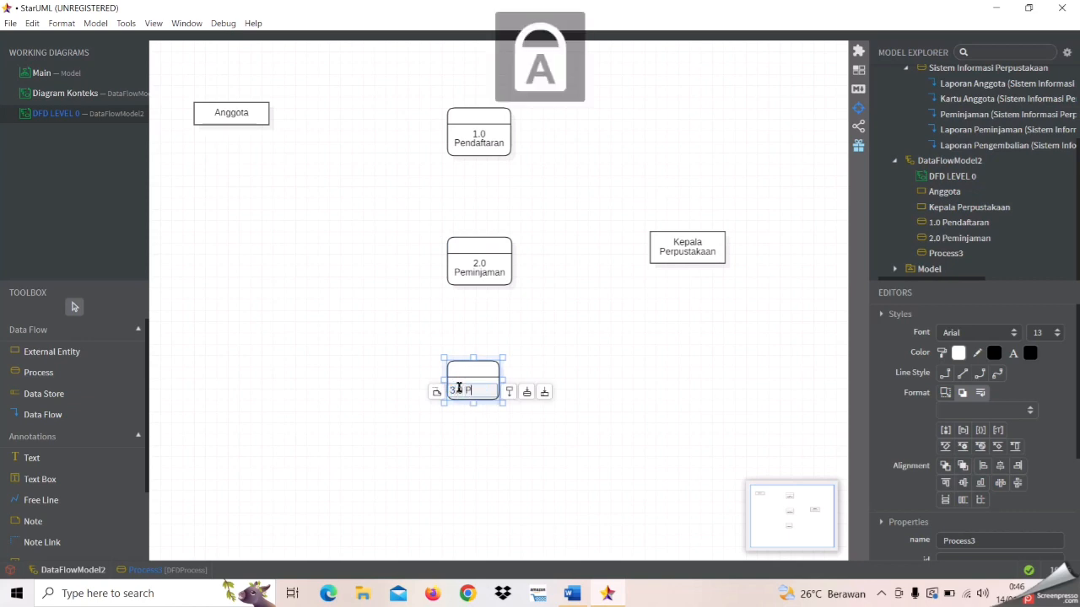
text(engembalian)
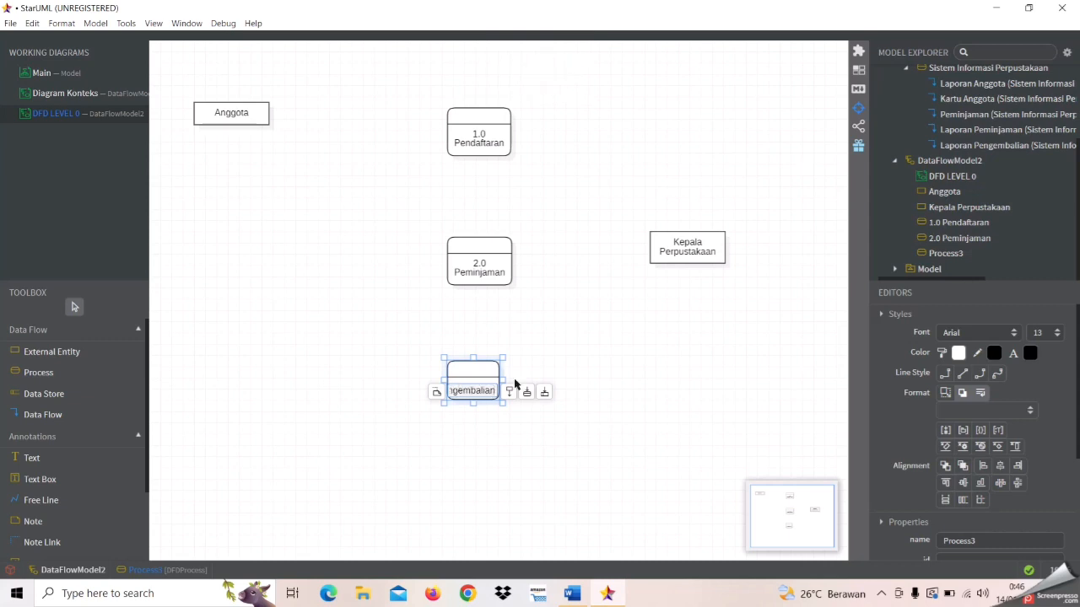
click(628, 421)
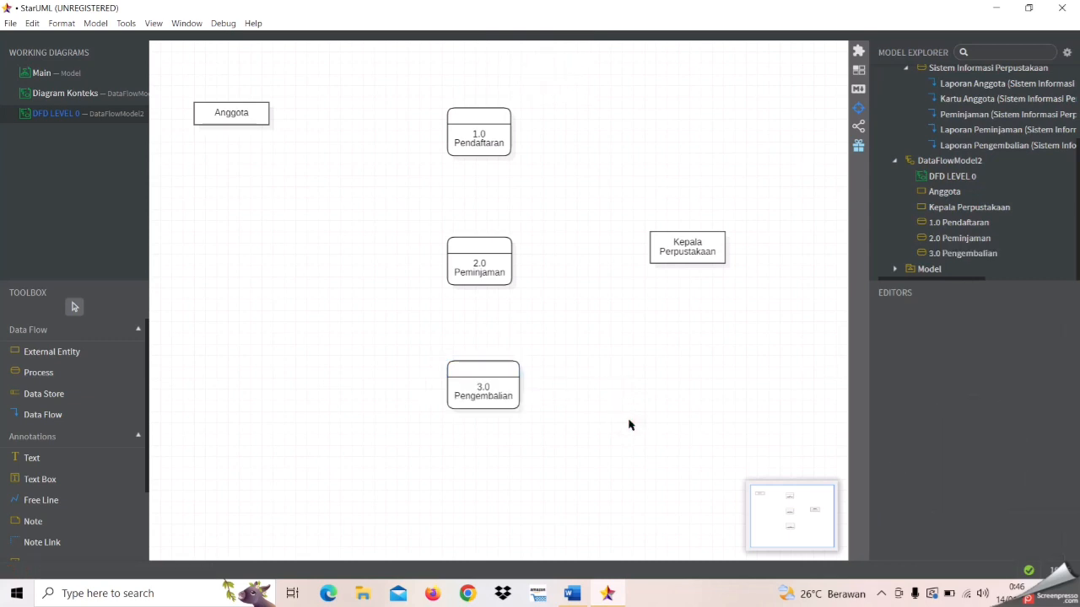
click(471, 396)
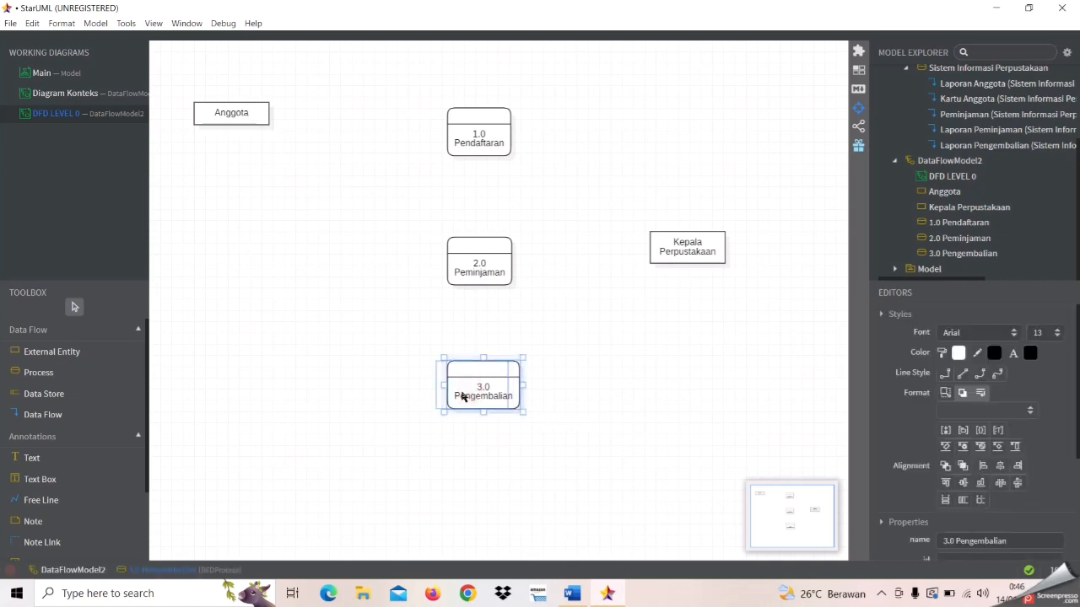
click(535, 453)
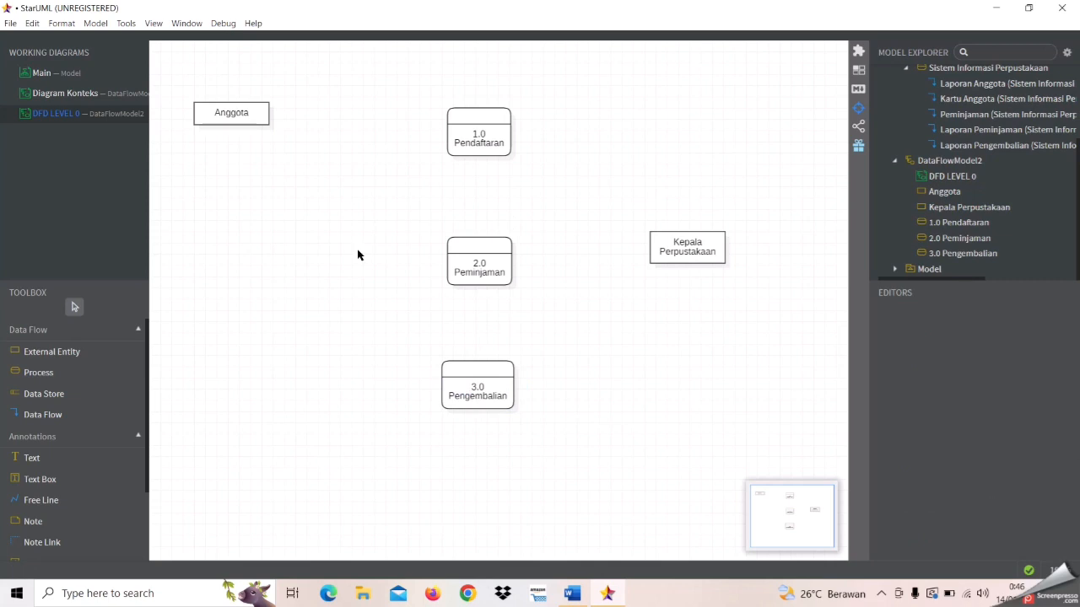
Draw a data flow from the Anggota entity to the 1.0 Pendaftaran process and name it Data Anggota
click(85, 414)
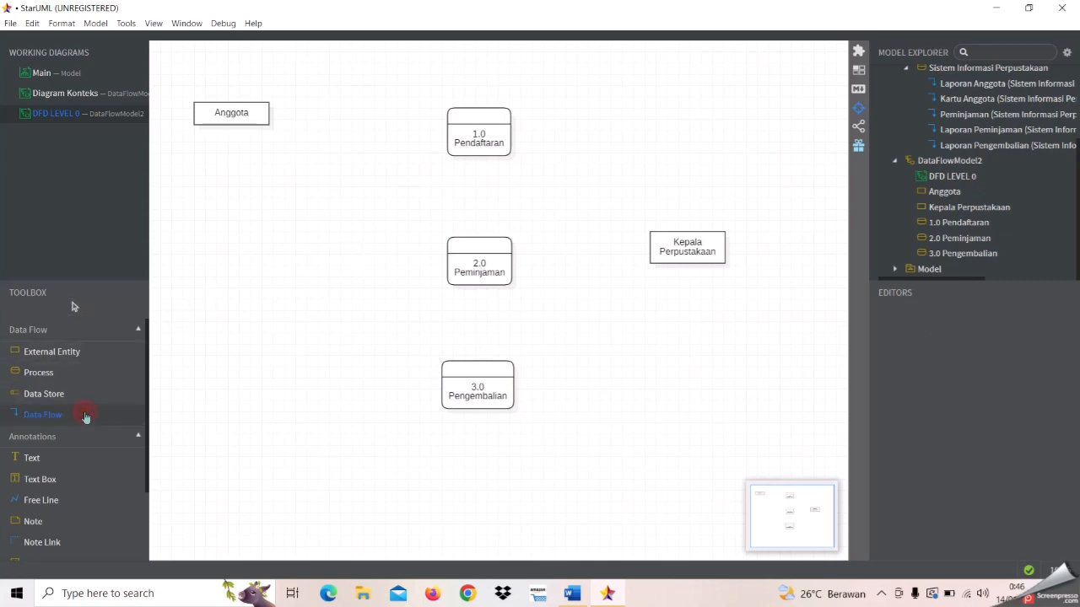
drag(269, 118, 447, 119)
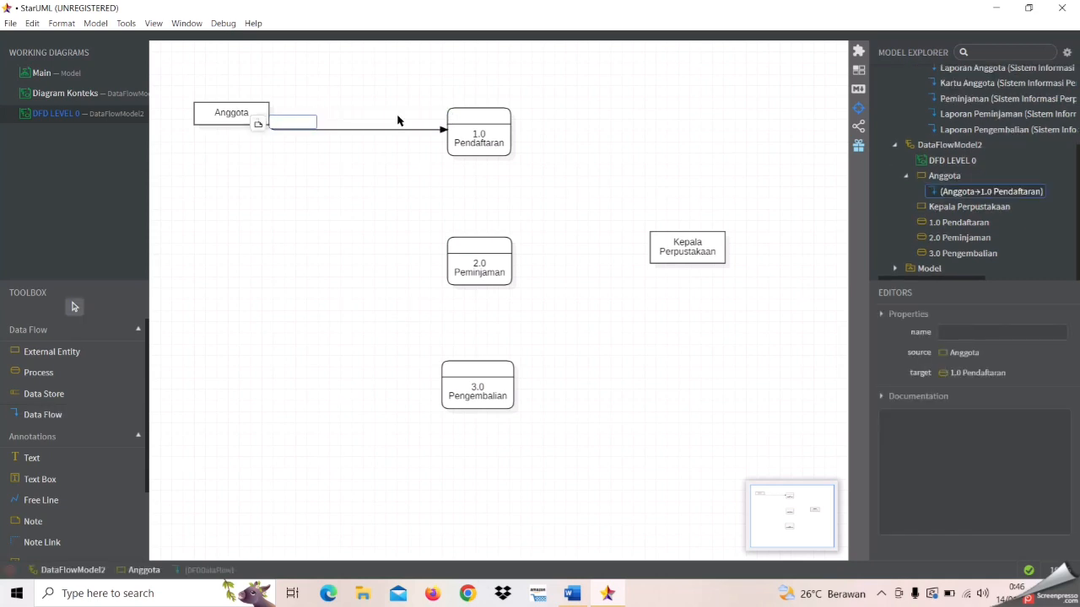
key(Caps_Lock)
text(D)
key(Caps_Lock)
text(ata)
key(Caps_Lock)
text(A)
key(Caps_Lock)
text(nggot)
key(Caps_Lock)
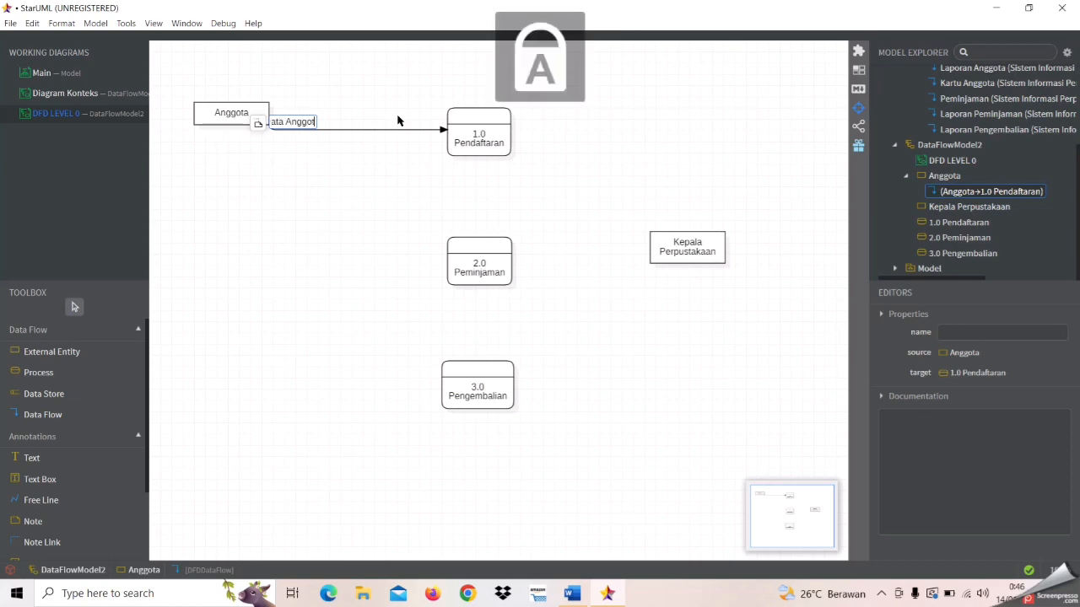
key(Caps_Lock)
text(a)
click(393, 166)
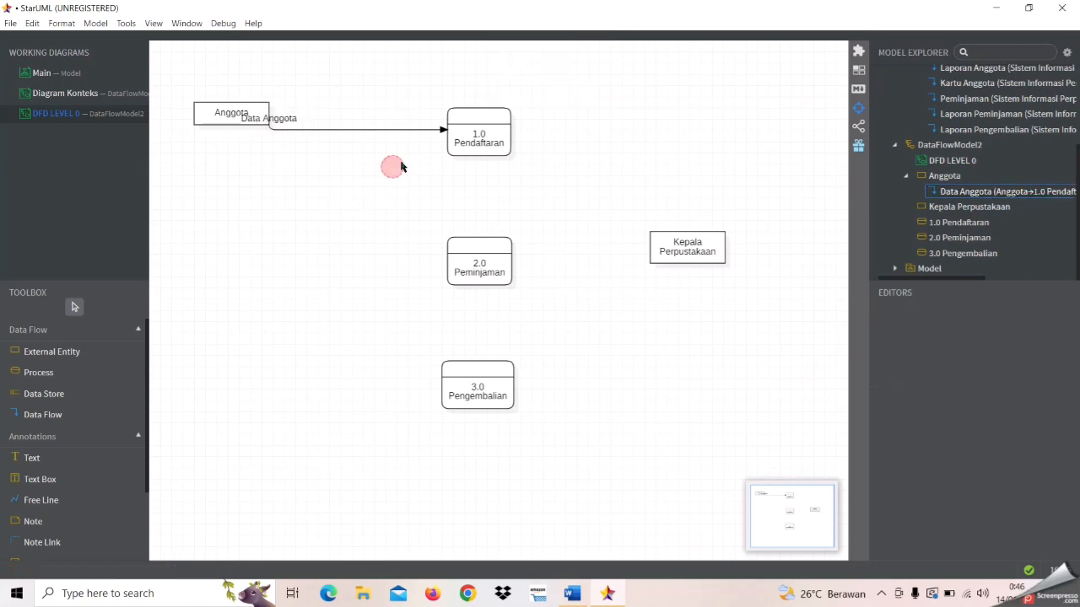
Move 1.0 Pendaftaran slightly up and straighten the incoming Data Anggota flow into one horizontal line level with Anggota
drag(463, 133, 470, 109)
drag(376, 130, 374, 117)
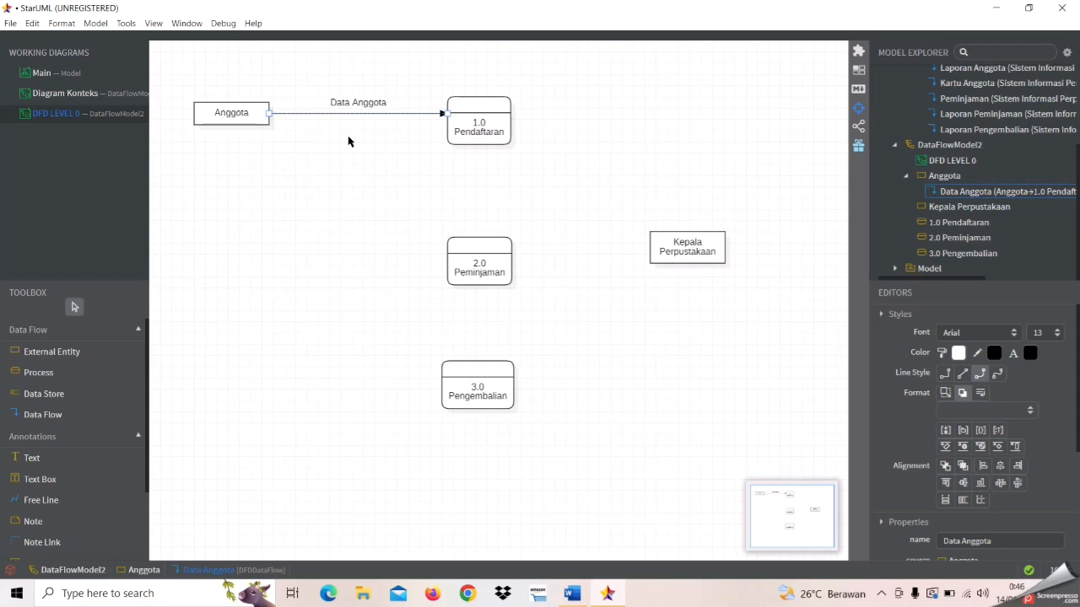
click(347, 141)
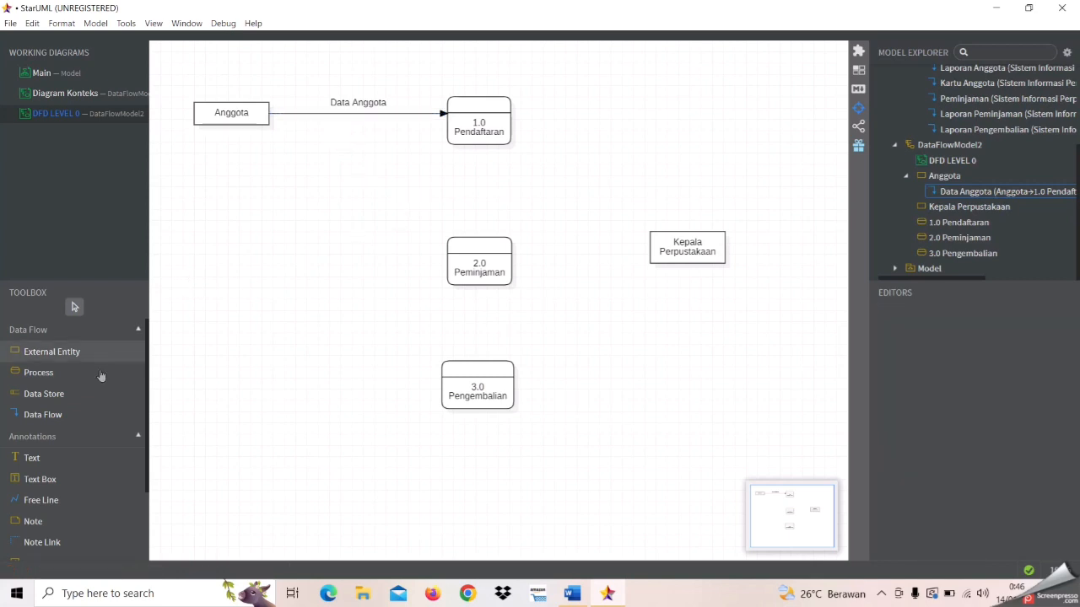
Draw a data flow from 1.0 Pendaftaran to Kepala Perpustakaan and name it Laporan Data Anggota
click(68, 416)
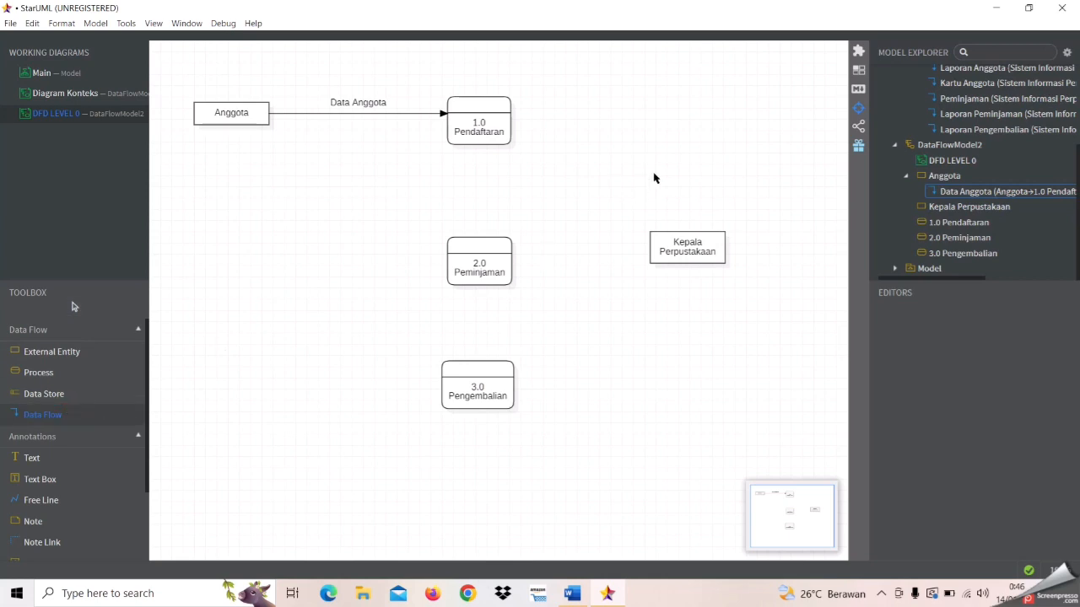
drag(510, 120, 680, 236)
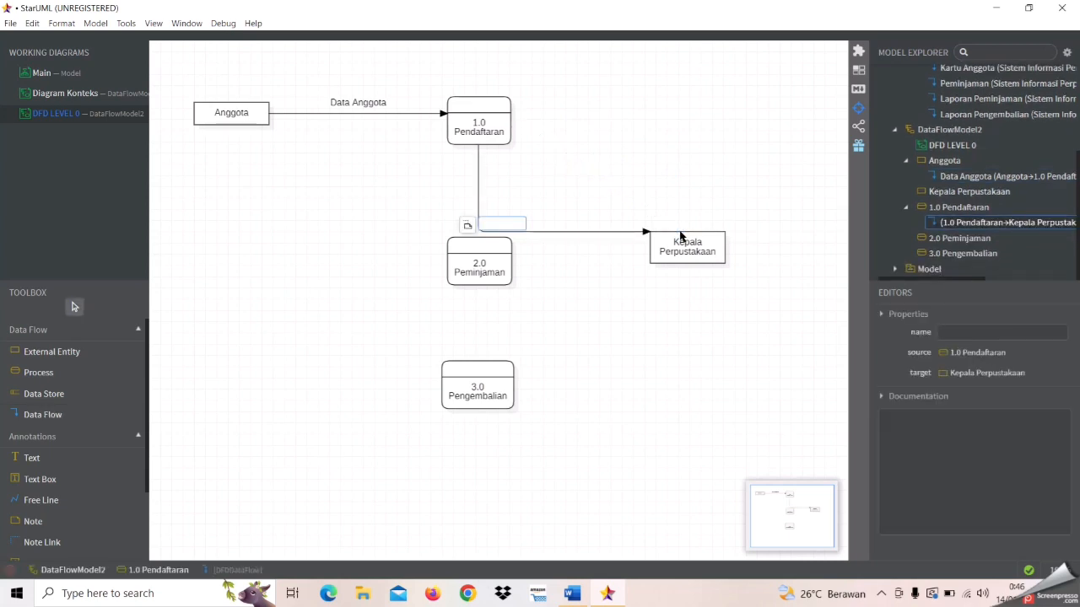
text(Lapora)
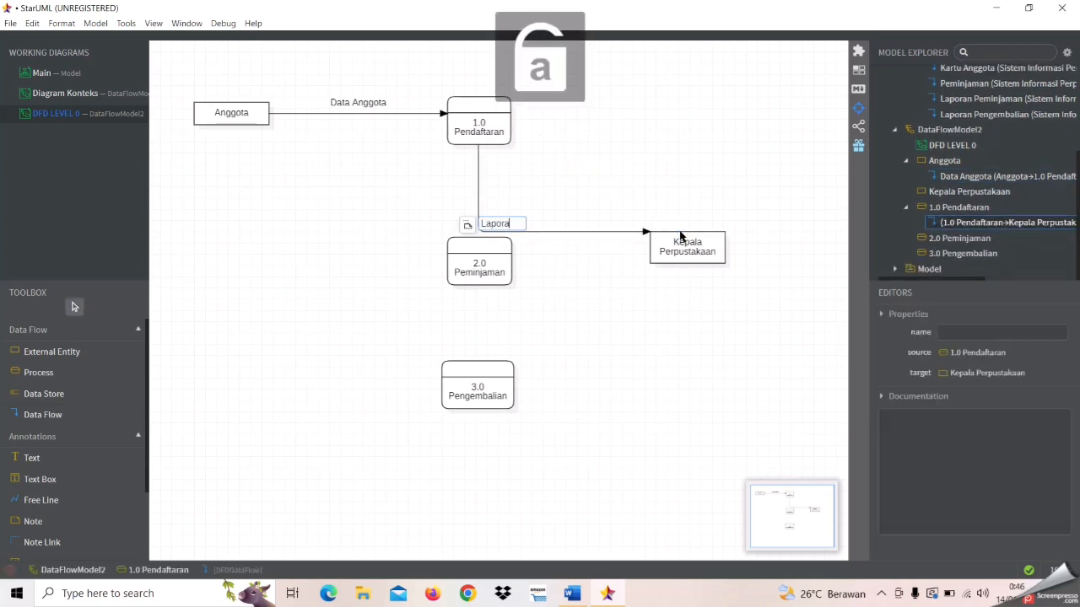
text(n Data A)
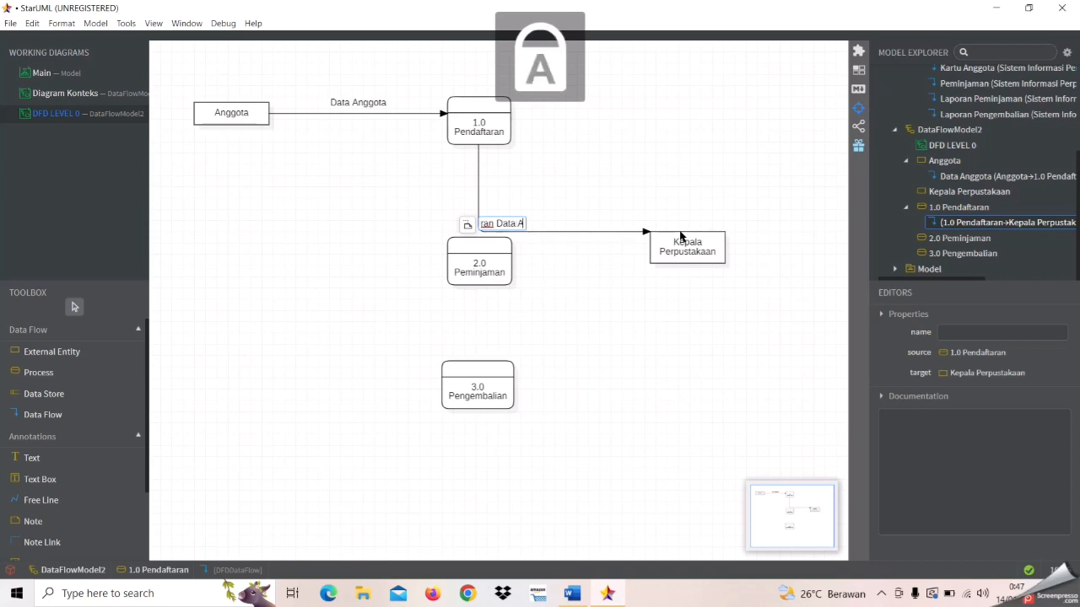
text(rggota)
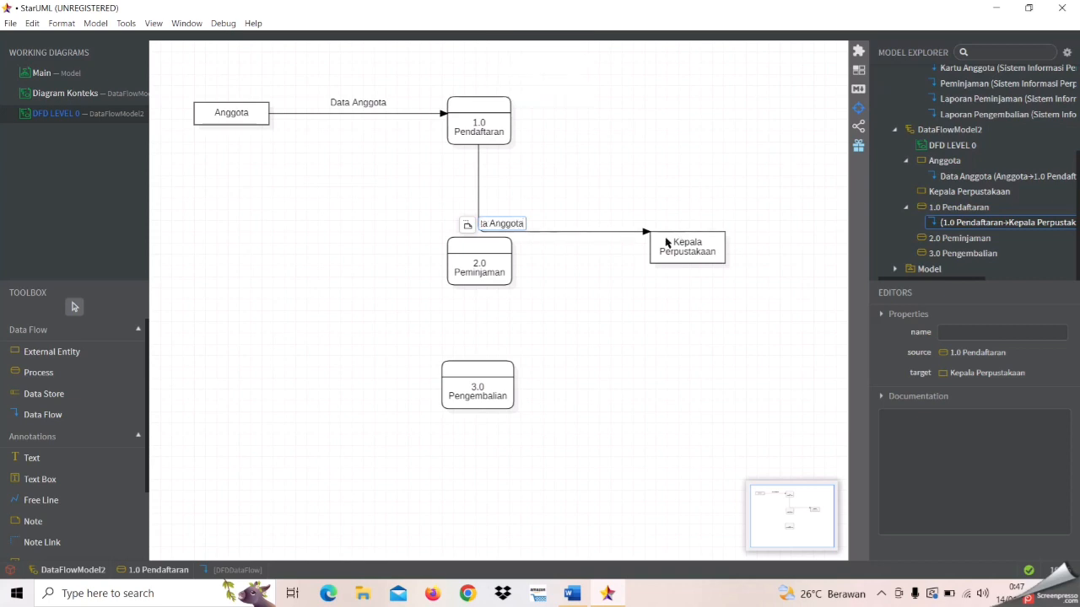
click(590, 253)
Reroute the Laporan Data Anggota flow to enter Kepala Perpustakaan centrally from above, and place its label above the horizontal segment
drag(562, 231, 622, 118)
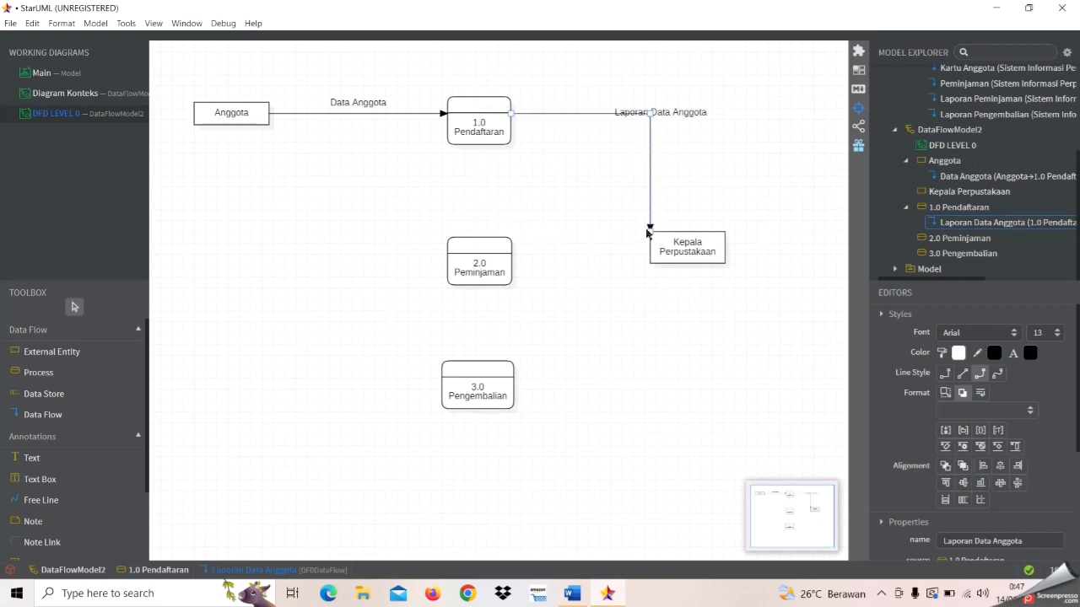
drag(650, 234, 691, 234)
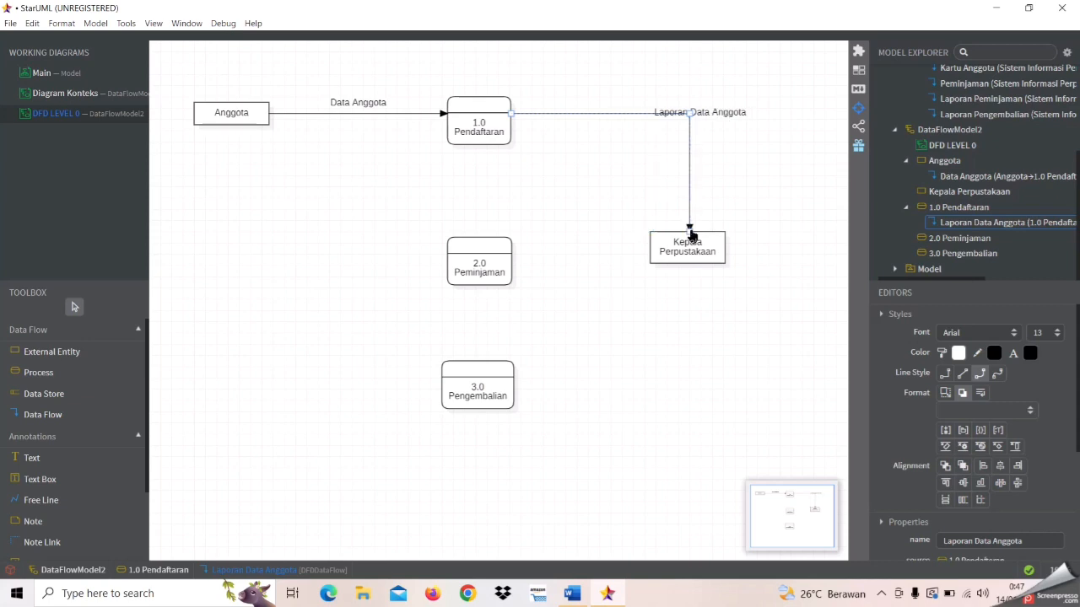
click(727, 113)
drag(727, 113, 634, 113)
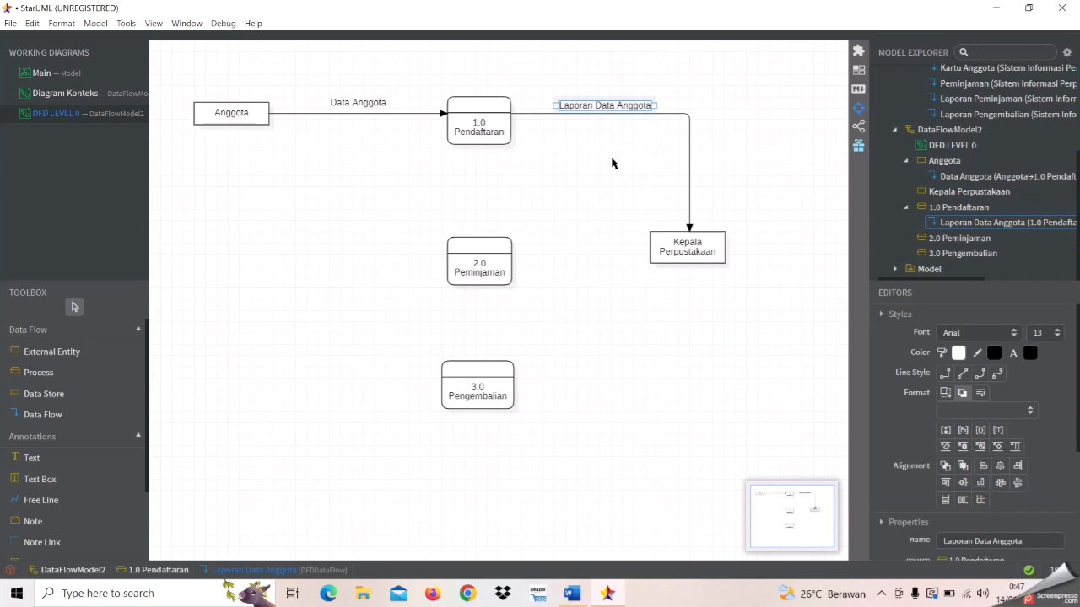
click(253, 159)
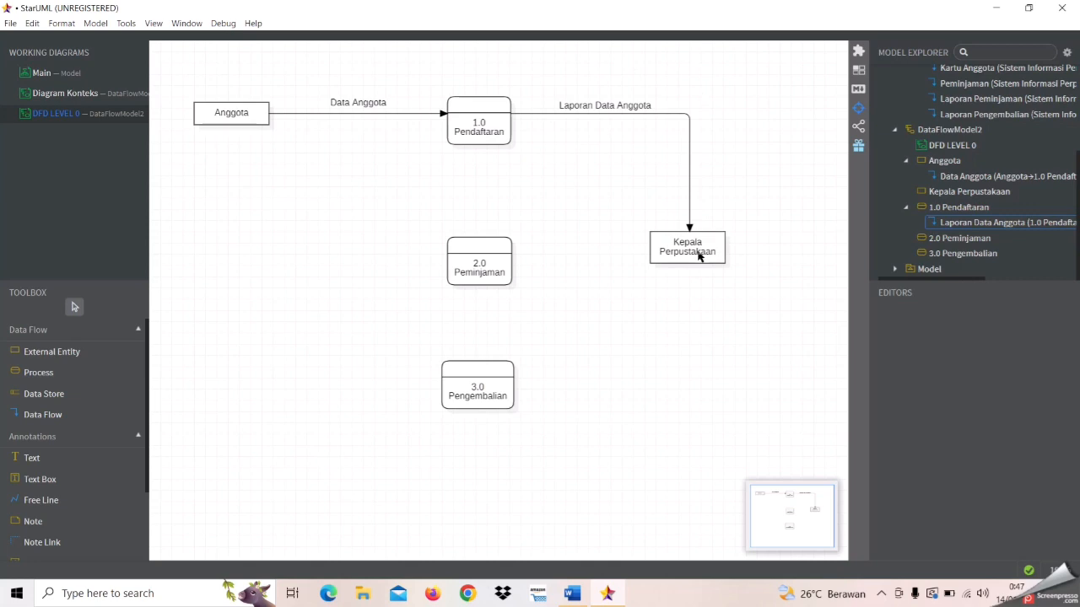
Draw a data flow from Anggota to the 2.0 Peminjaman process and name it Data Anggota
click(56, 415)
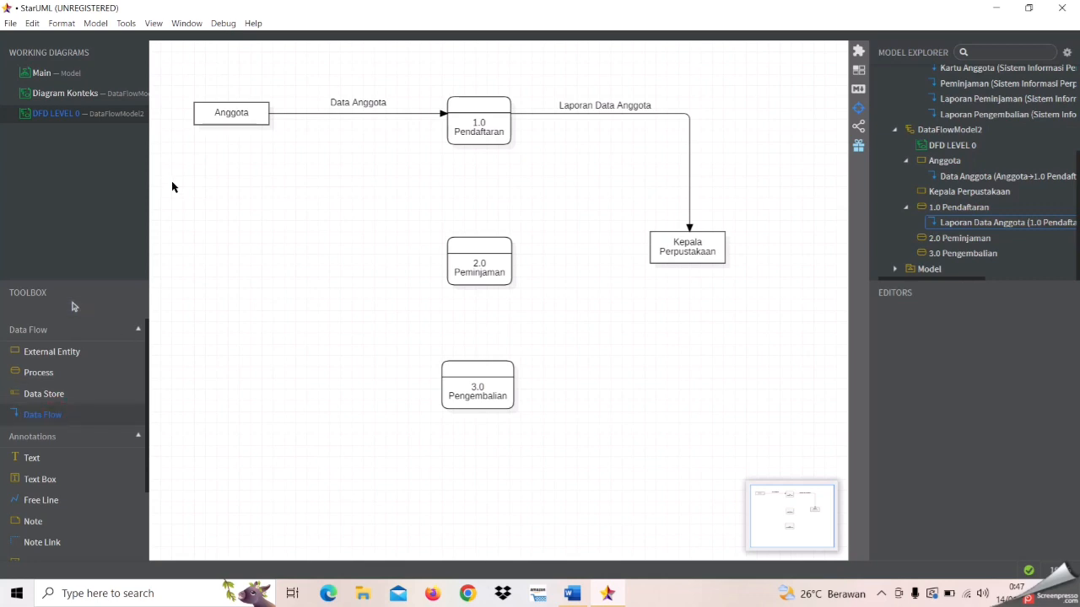
drag(228, 124, 450, 270)
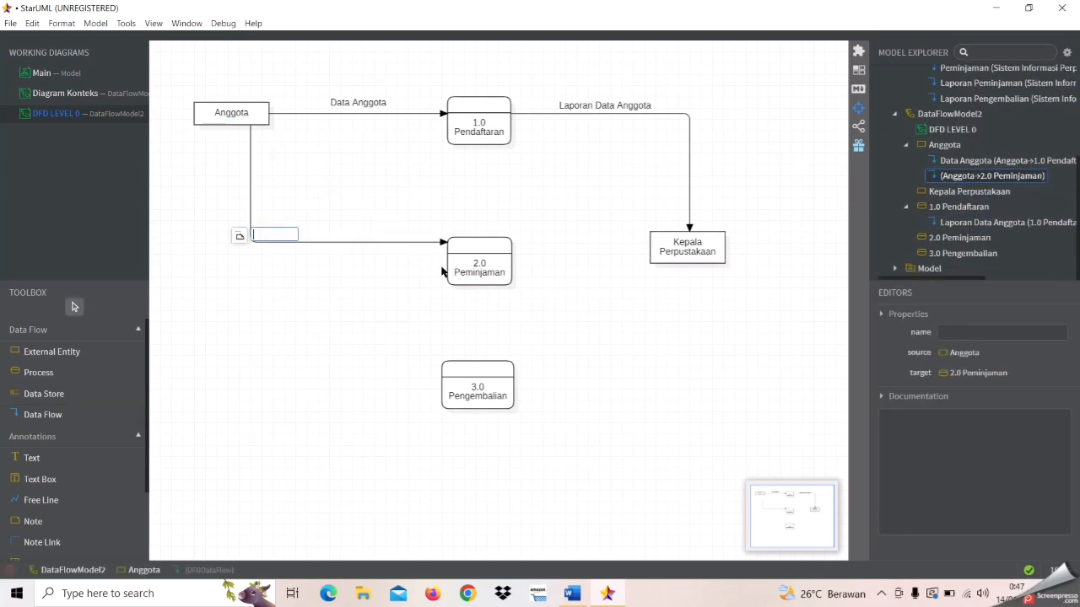
text(Data Anggota)
click(357, 291)
Reroute the Anggota to 2.0 Peminjaman flow to leave Anggota's lower middle and enter the process at mid-height, with its label beside the vertical segment
drag(313, 244, 306, 267)
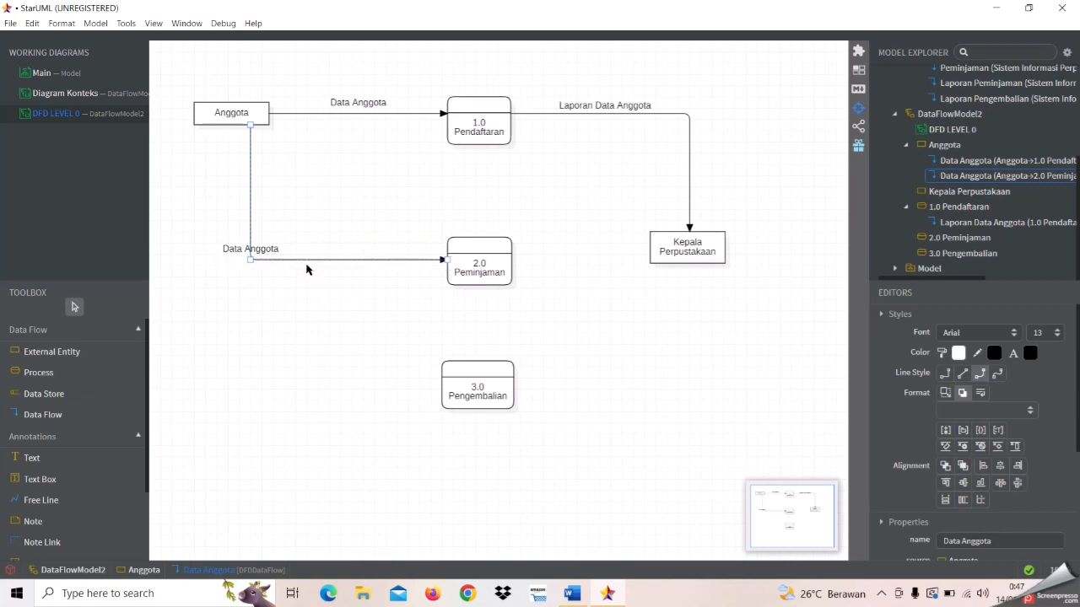
click(263, 251)
click(249, 208)
drag(249, 208, 234, 207)
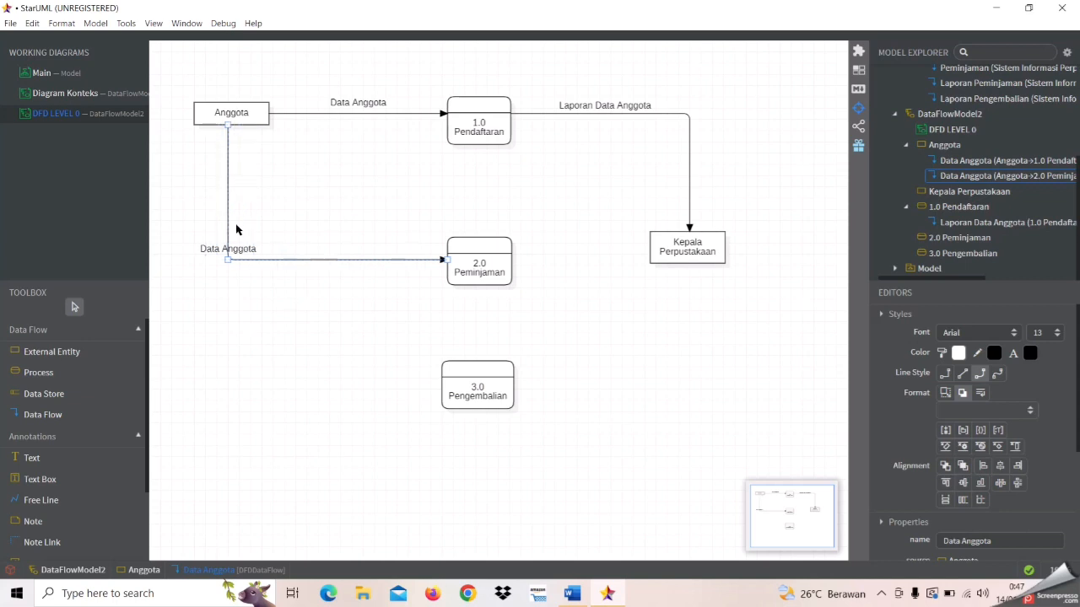
click(238, 250)
drag(238, 252, 273, 196)
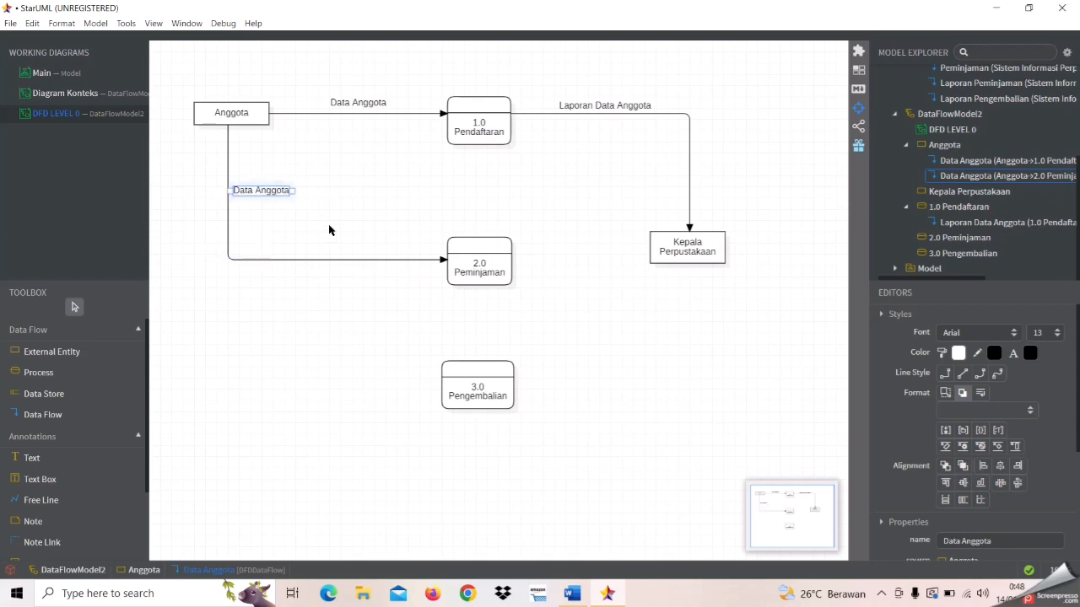
Draw a data flow from 2.0 Peminjaman to Kepala Perpustakaan and name it Laporan Data Peminjaman
click(81, 418)
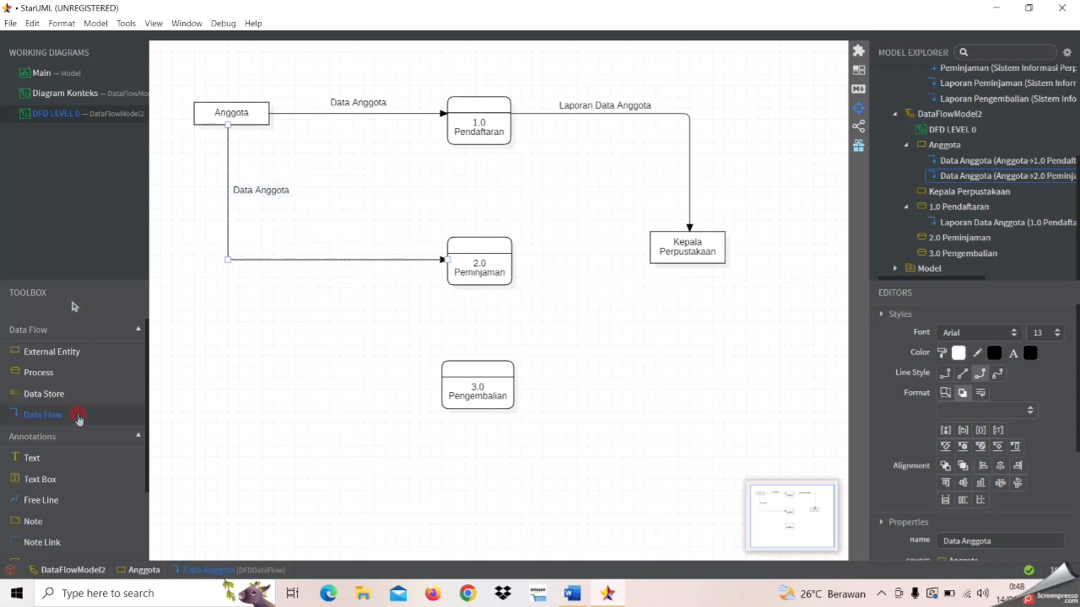
drag(510, 265, 653, 253)
text(Laporan )
text(Data P)
text(eminjaman)
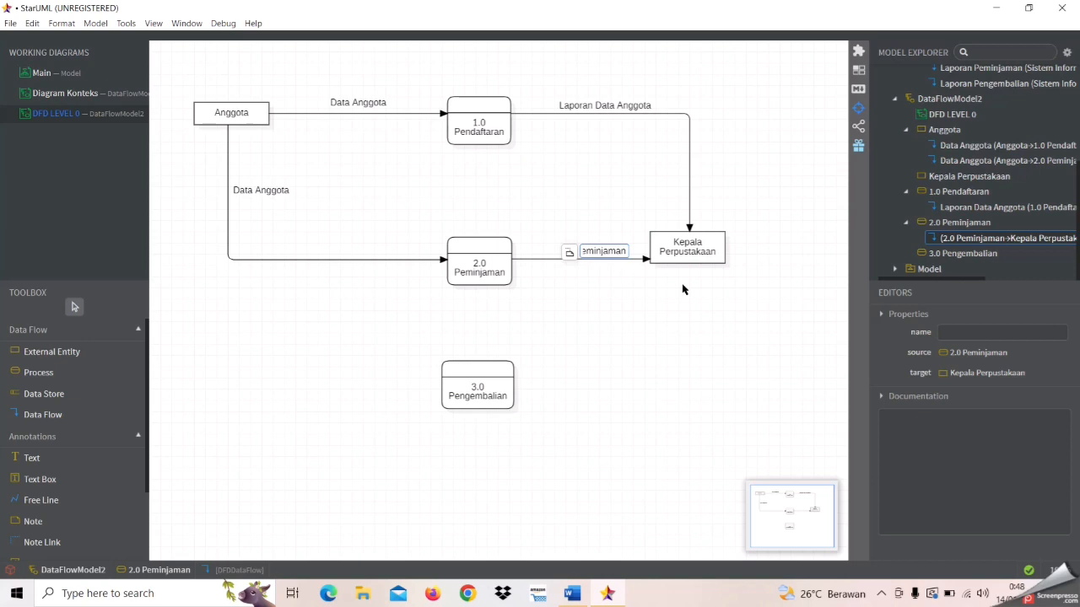
click(728, 301)
Move the Kepala Perpustakaan entity slightly down, level with the 2.0 Peminjaman process
click(696, 252)
drag(696, 252, 696, 267)
click(719, 323)
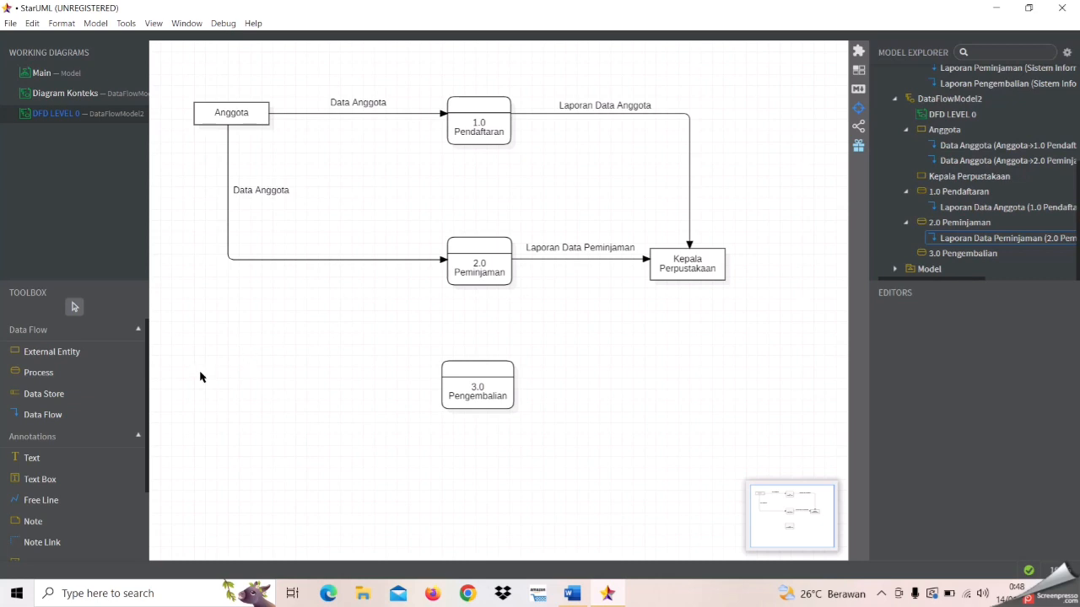
Draw a data flow from Anggota to the 3.0 Pengembalian process and name it Data Peminjaman
click(88, 423)
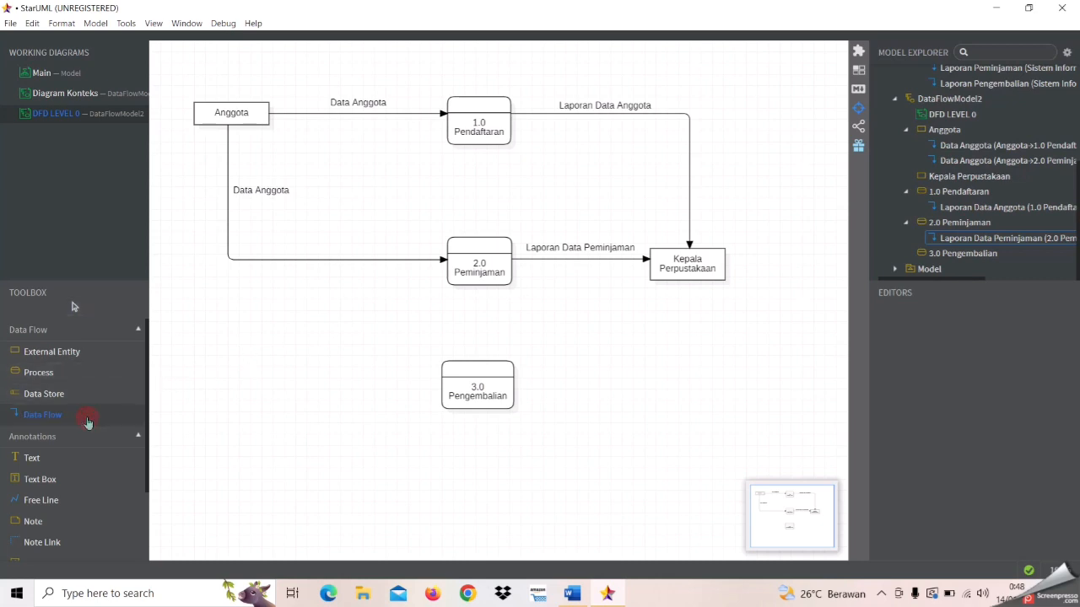
drag(196, 113, 442, 400)
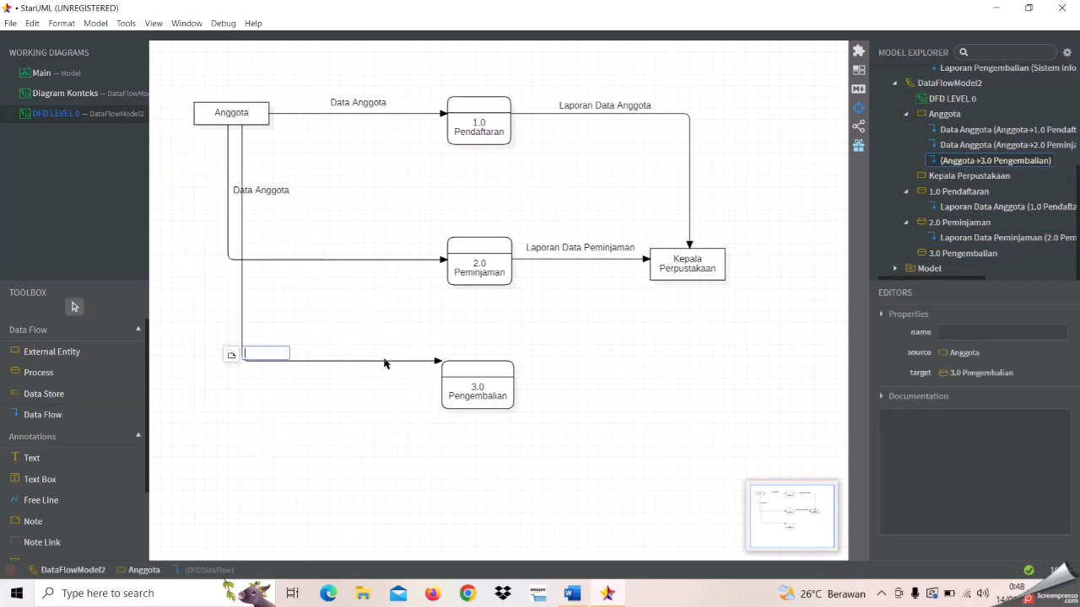
key(Caps_Lock)
text(D)
key(Caps_Lock)
text(ata)
key(Caps_Lock)
text(P)
key(Caps_Lock)
text(eminjaman)
key(Return)
click(302, 396)
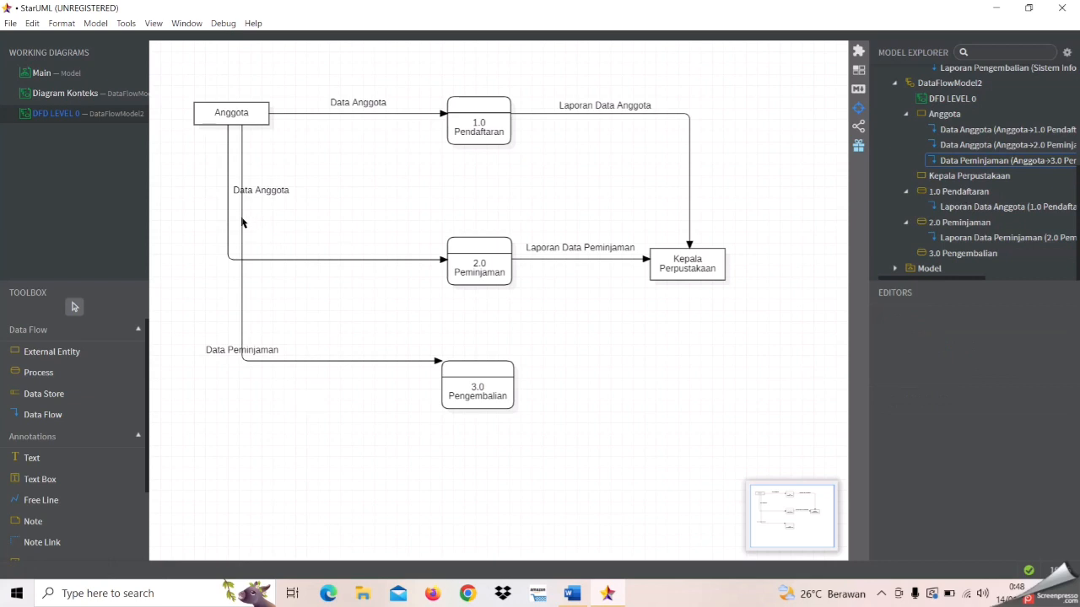
Reroute the Anggota to 3.0 Pengembalian flow from Anggota's left side into the process at mid-height, with its label beside the vertical segment
drag(242, 224, 175, 206)
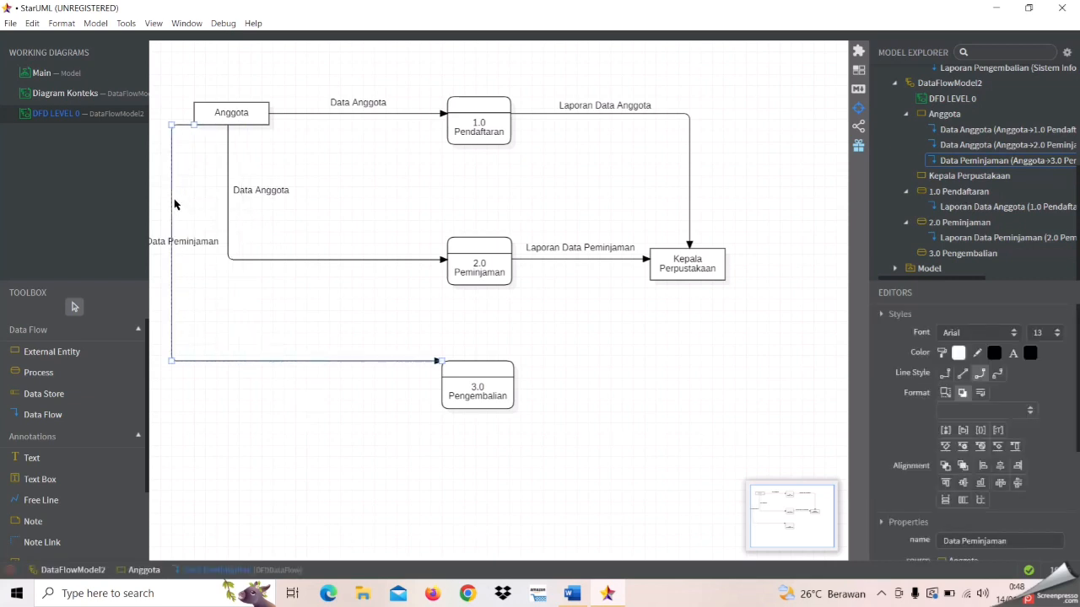
drag(190, 124, 194, 108)
click(204, 285)
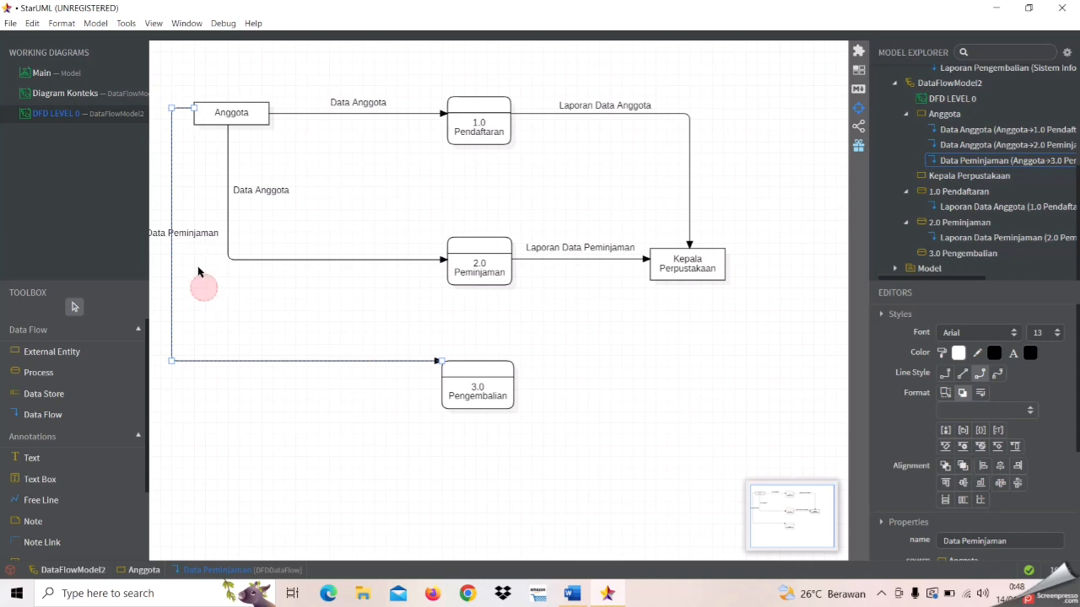
click(190, 234)
drag(191, 237, 224, 325)
click(323, 440)
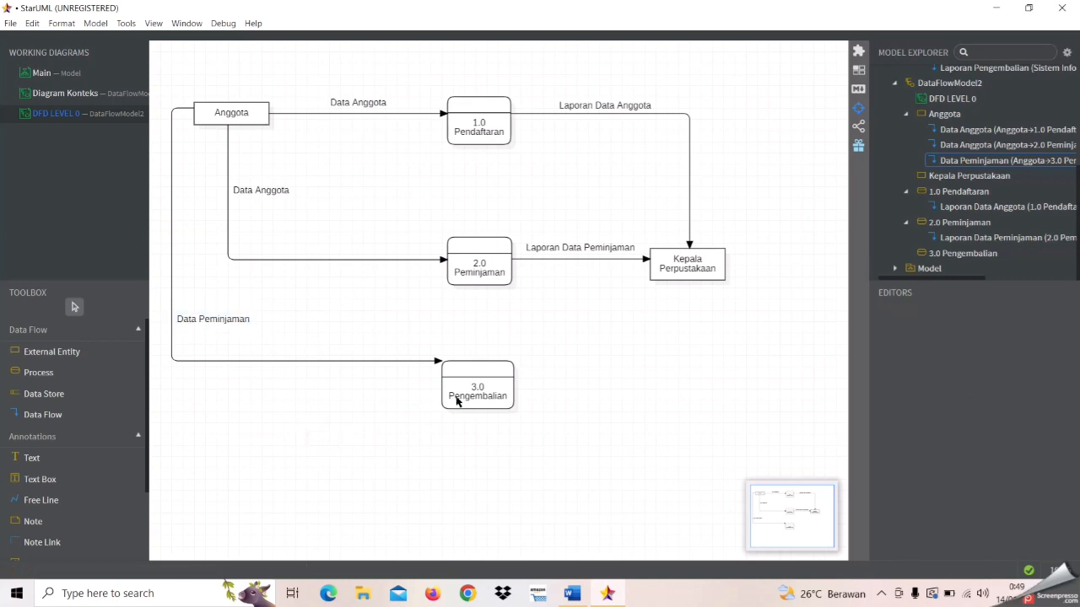
drag(399, 361, 403, 390)
click(582, 431)
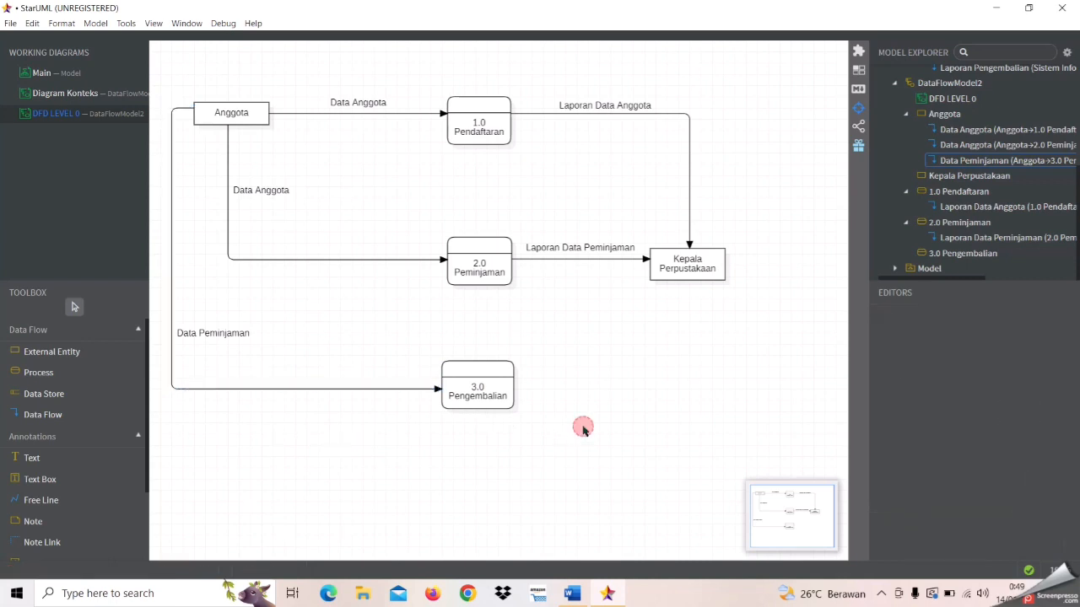
Draw a data flow from 3.0 Pengembalian to Kepala Perpustakaan and name it Laporan Data Pengembalian
click(97, 412)
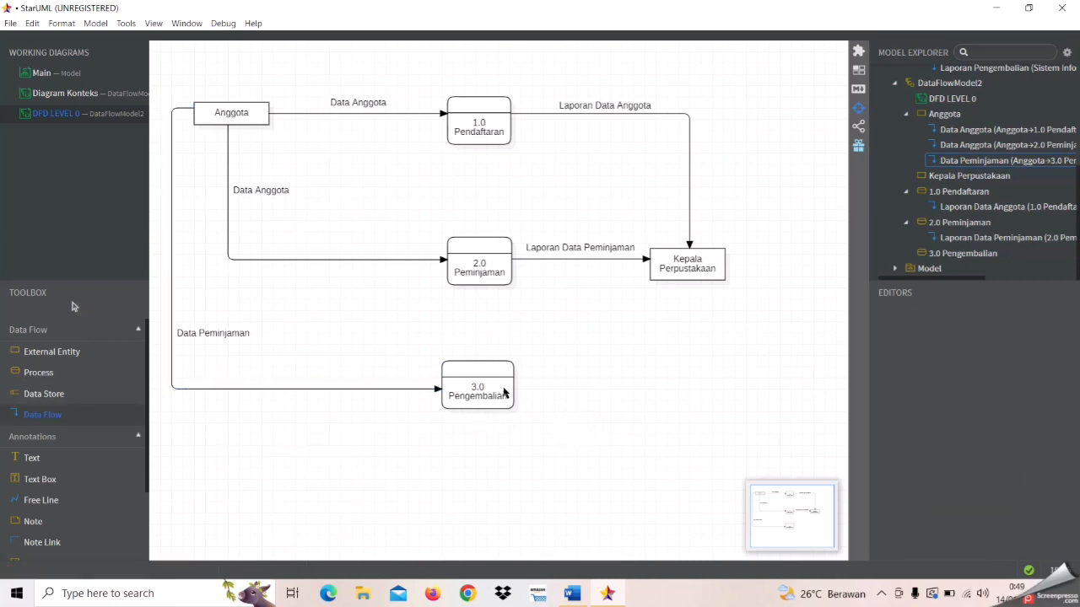
drag(511, 389, 578, 406)
drag(679, 300, 674, 276)
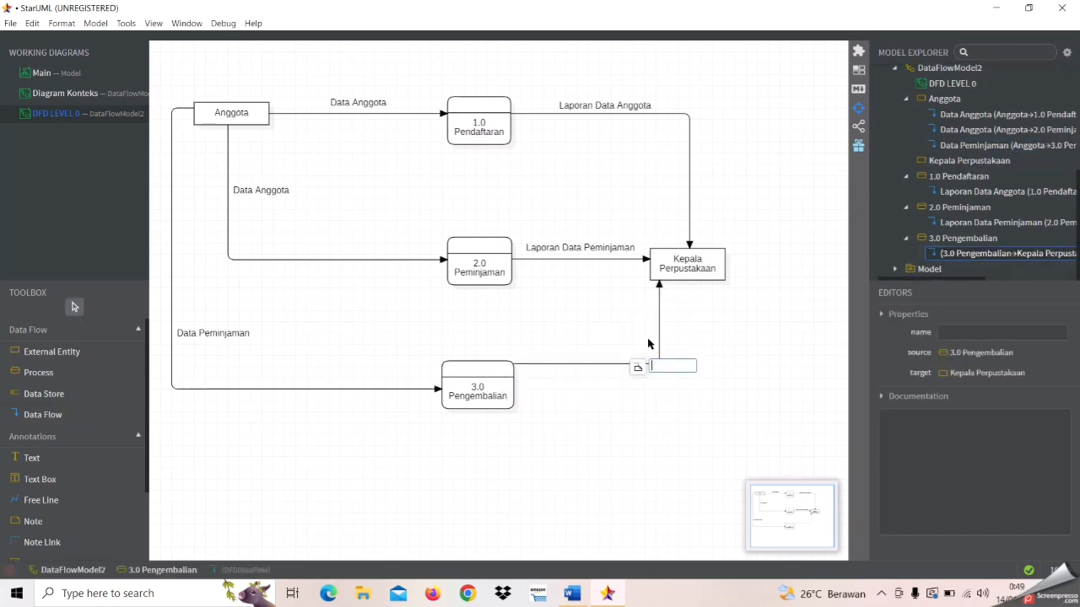
key(Caps_Lock)
text(L)
text(aporan D)
text(ata)
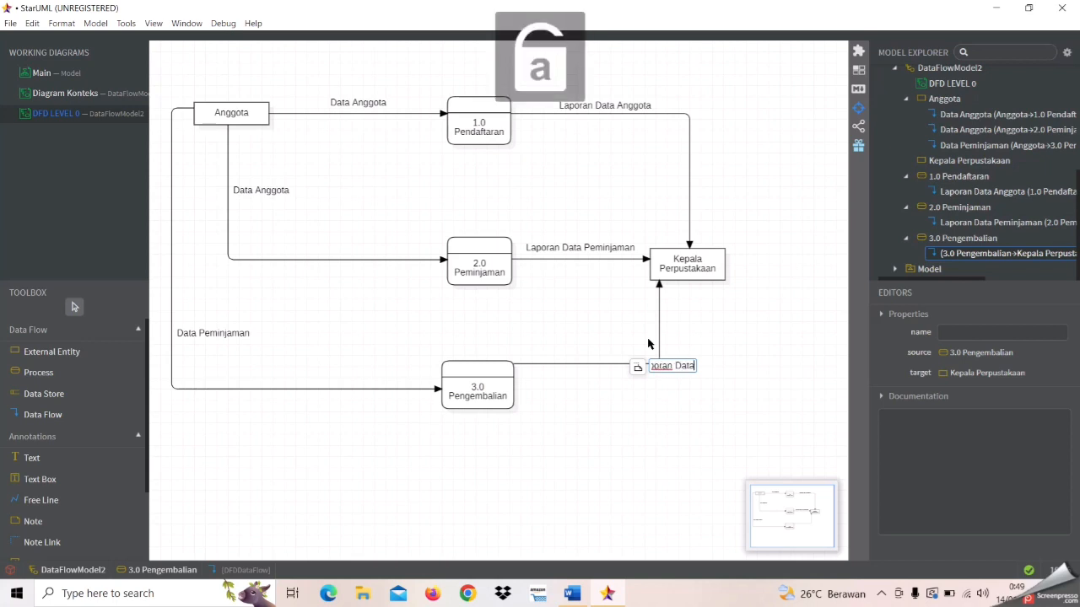
key(Caps_Lock)
text(P)
key(Caps_Lock)
text(ergembalian)
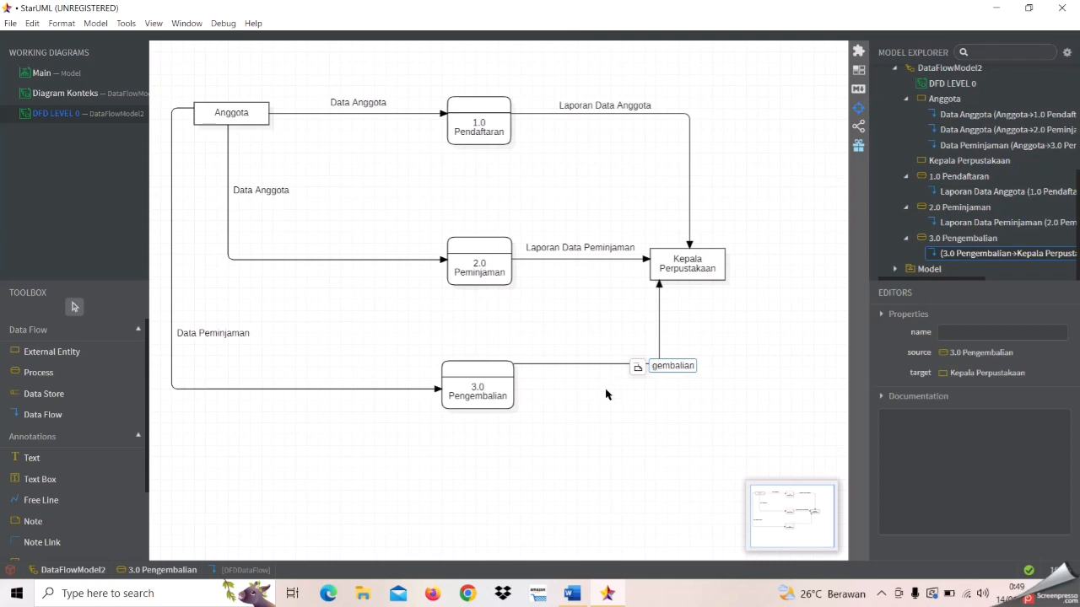
key(Return)
Reroute the Laporan Data Pengembalian flow from the process at mid-height to Kepala Perpustakaan's lower middle, with its label above the horizontal segment
drag(577, 388, 580, 386)
drag(678, 347, 694, 347)
click(653, 414)
drag(641, 389, 564, 385)
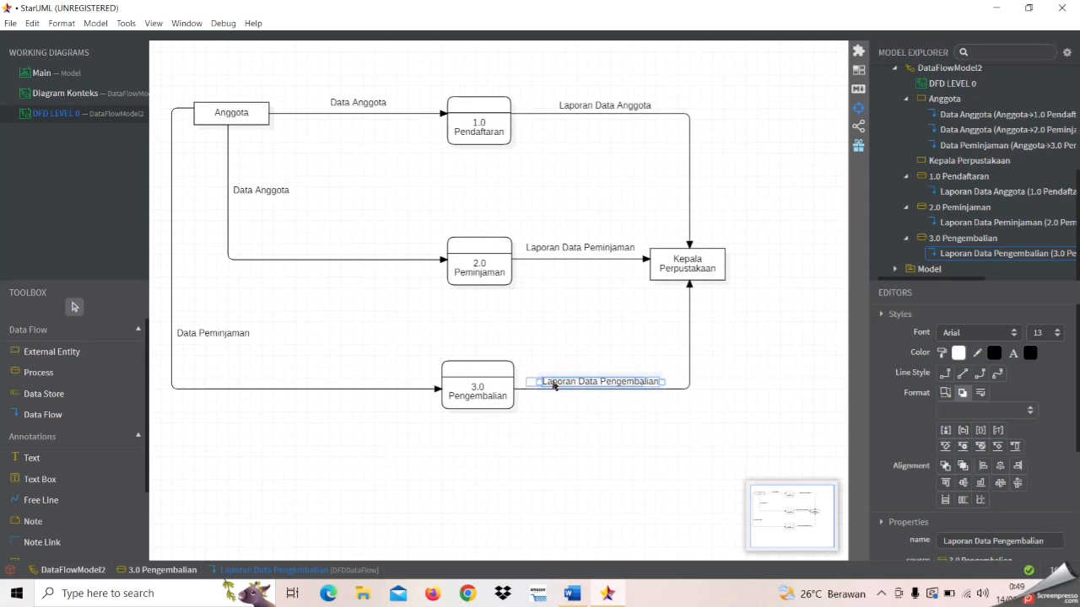
click(611, 439)
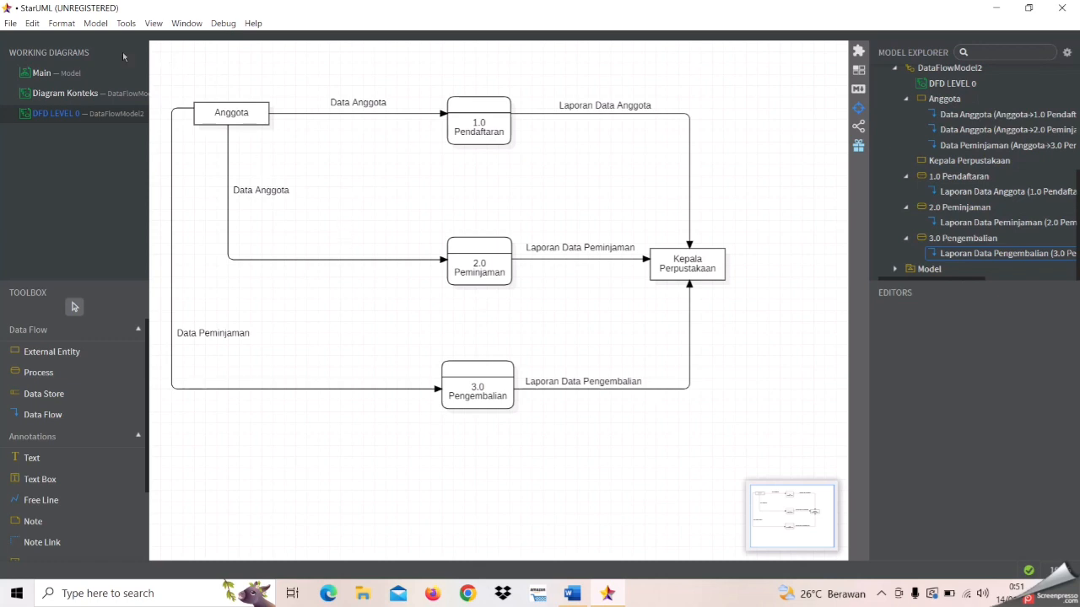
Add a new data flow diagram and name it DFD LEVEL 1.0 Pendaftaran
click(96, 24)
mouse_move(120, 40)
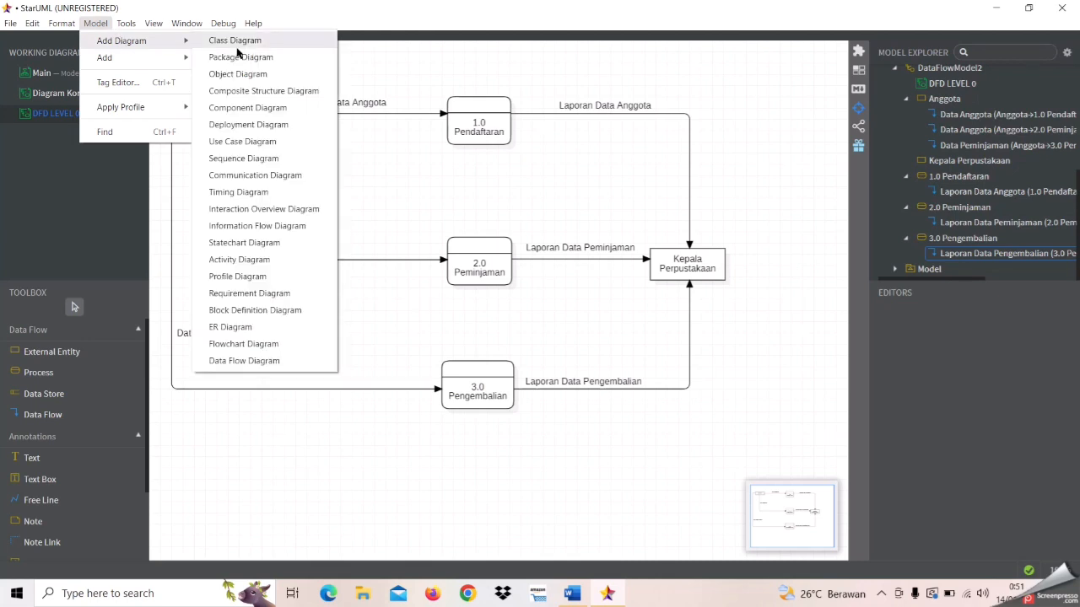
click(253, 361)
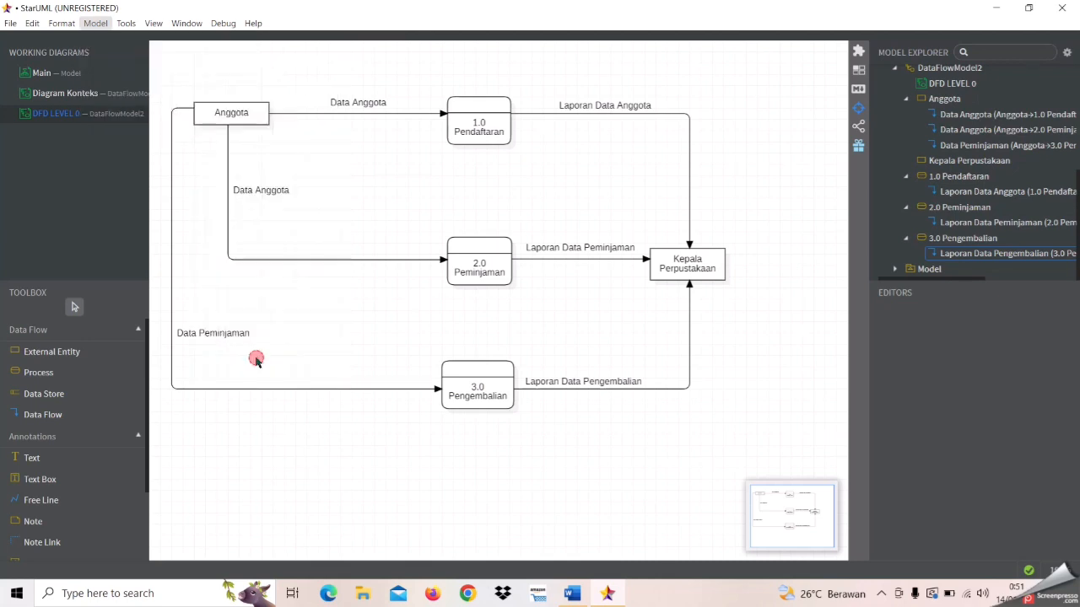
right_click(71, 135)
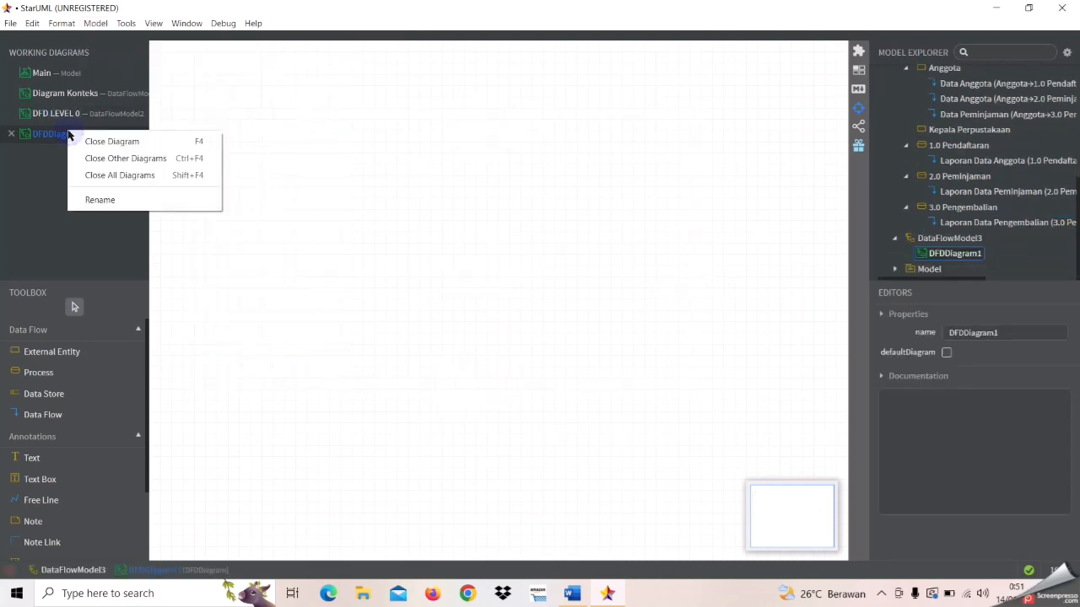
click(101, 205)
key(Caps_Lock)
text(DFD)
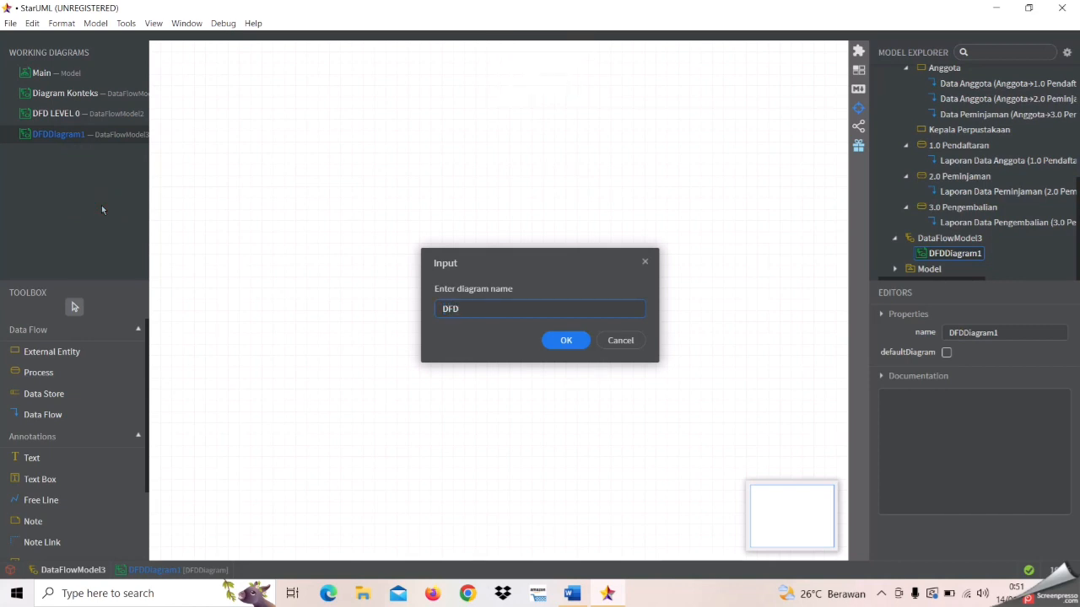
text( LEVEL 1.0 P)
key(Caps_Lock)
text(endaftaran)
click(567, 338)
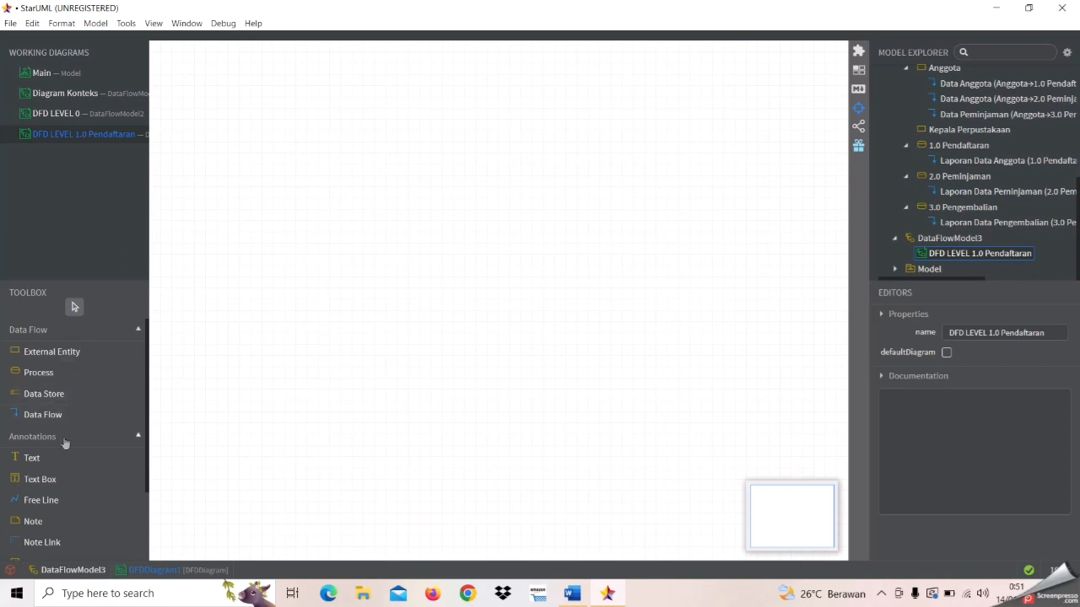
Place two external entities in the upper part of the diagram, one at the far left and one at the far right
click(107, 355)
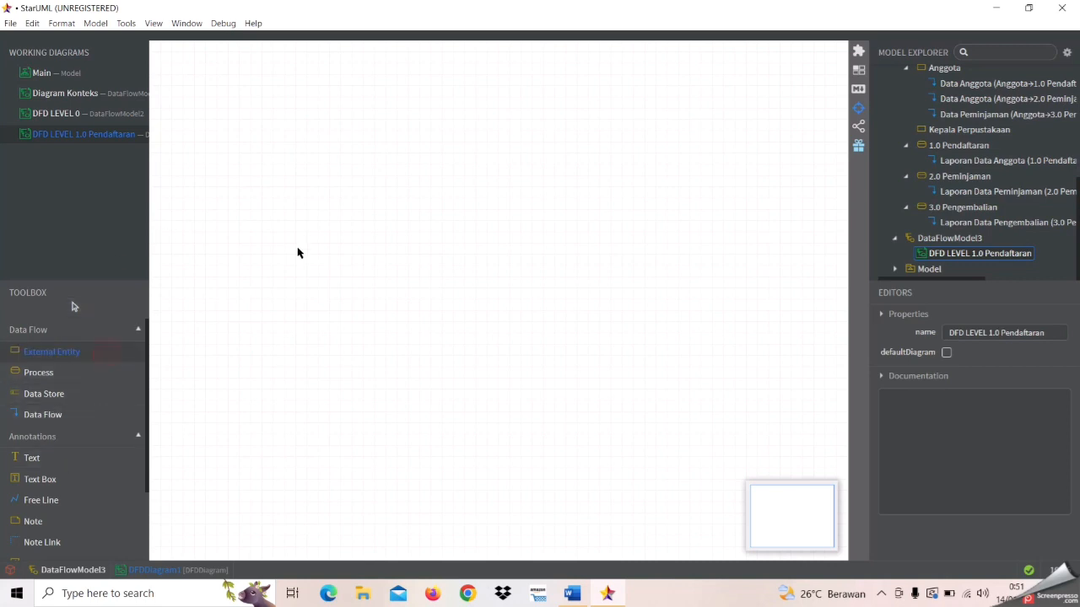
click(183, 164)
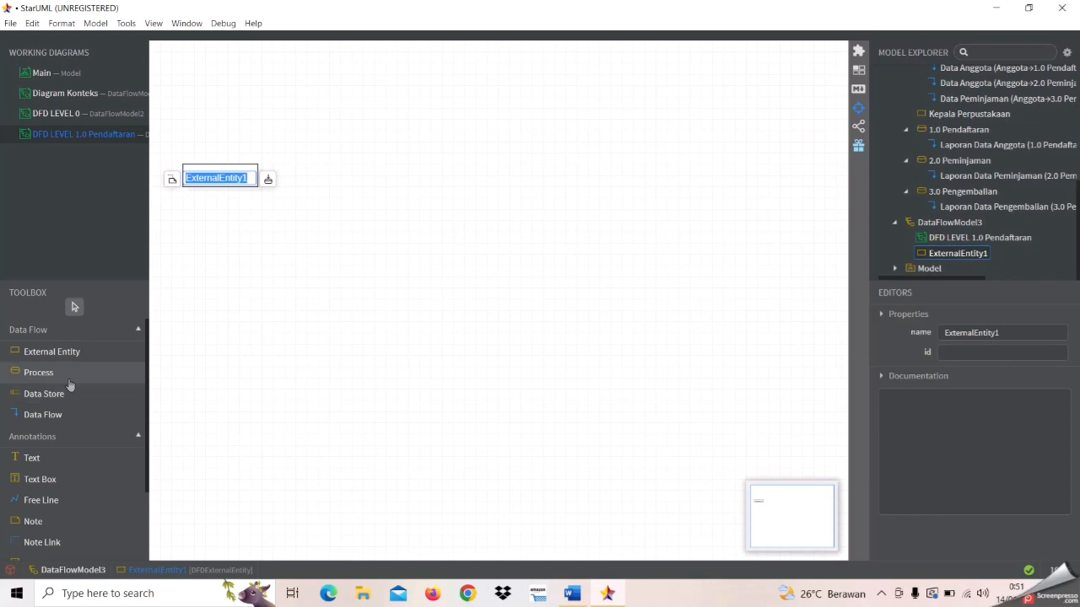
click(54, 355)
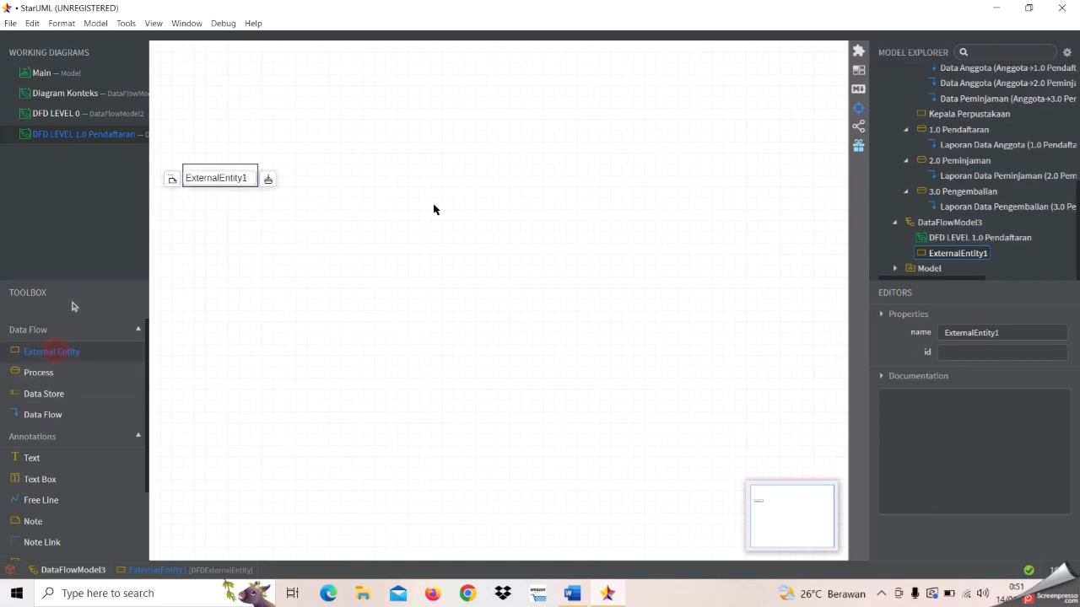
click(712, 172)
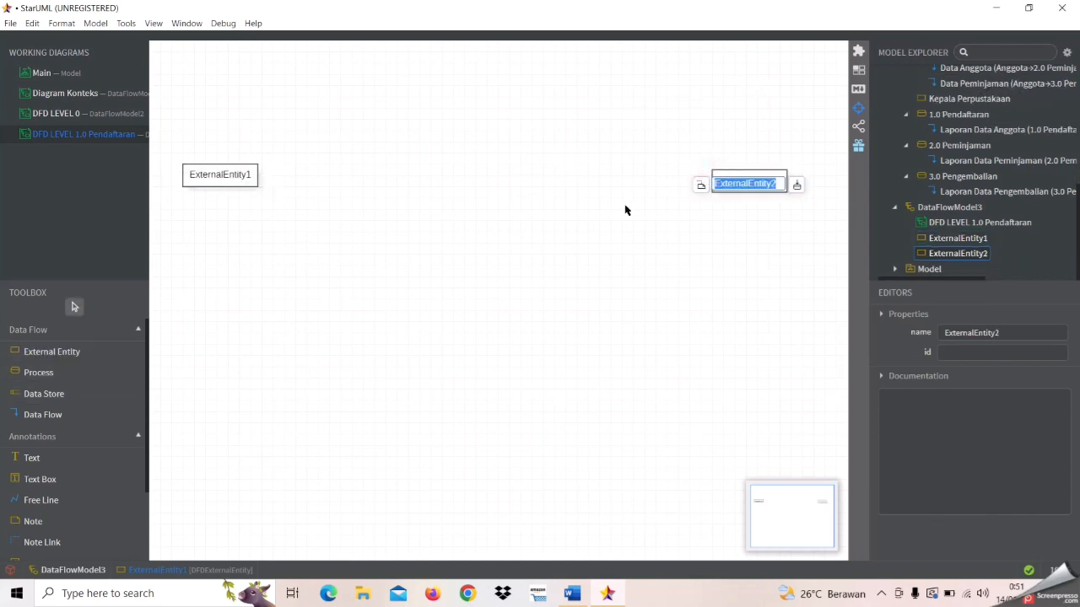
Place three processes: one between the two entities, one in the lower middle and one below the right entity
click(101, 373)
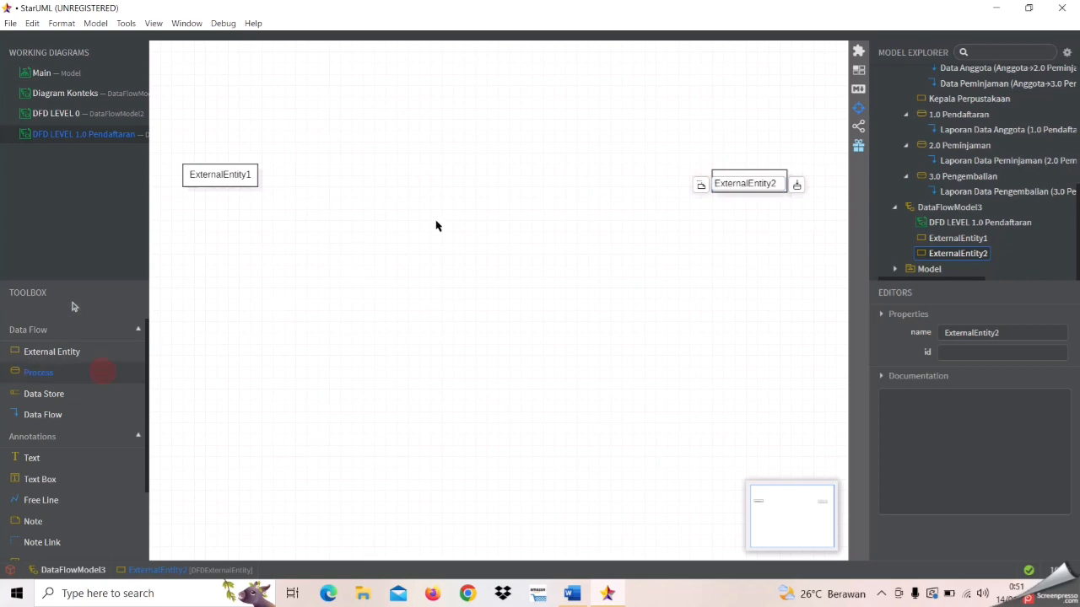
click(473, 176)
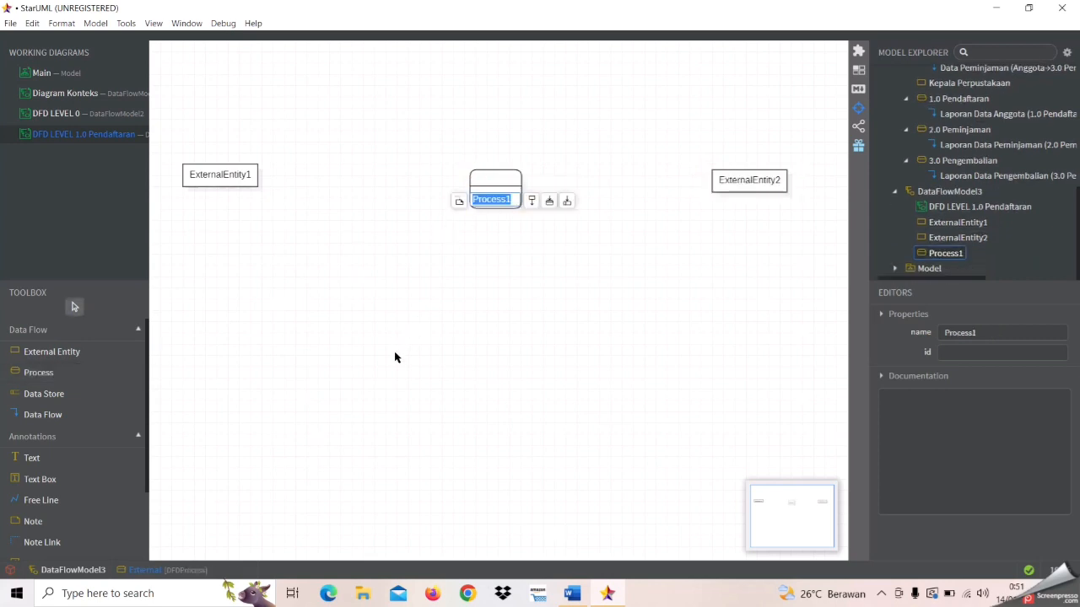
click(70, 373)
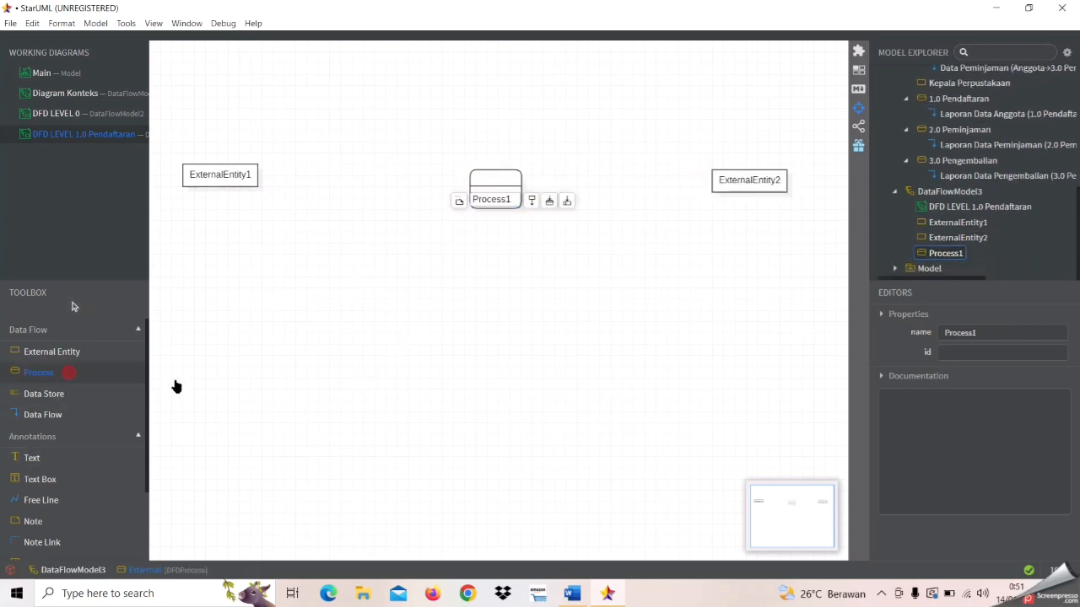
click(487, 403)
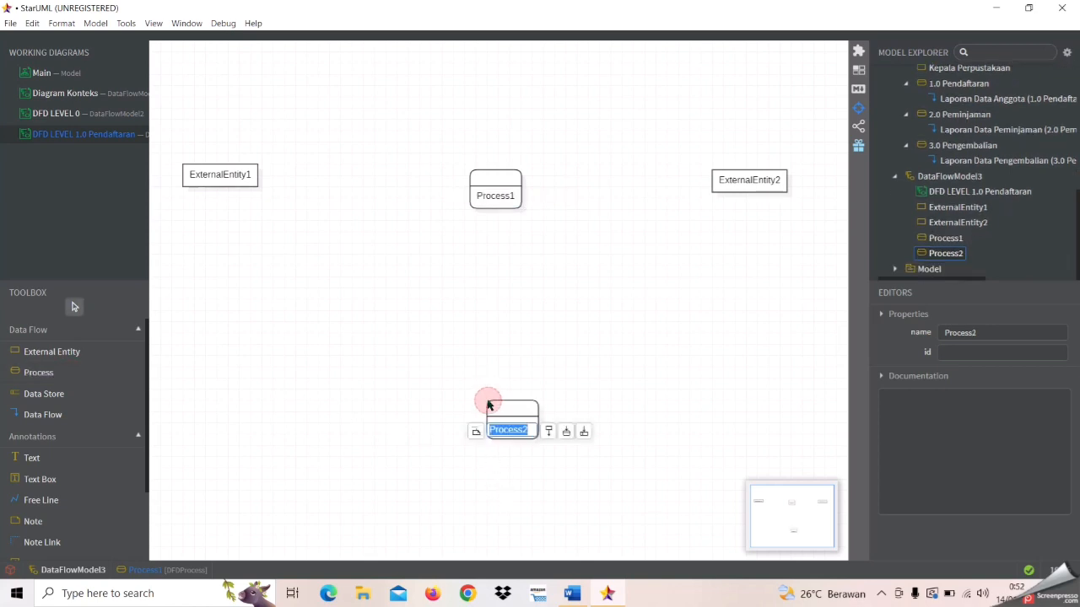
click(93, 372)
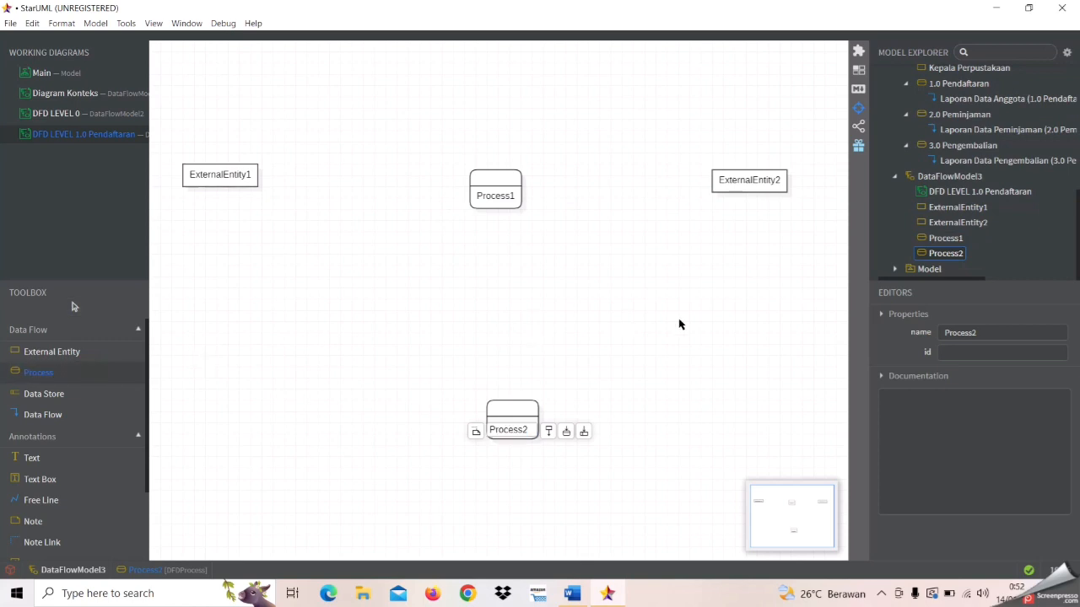
click(740, 307)
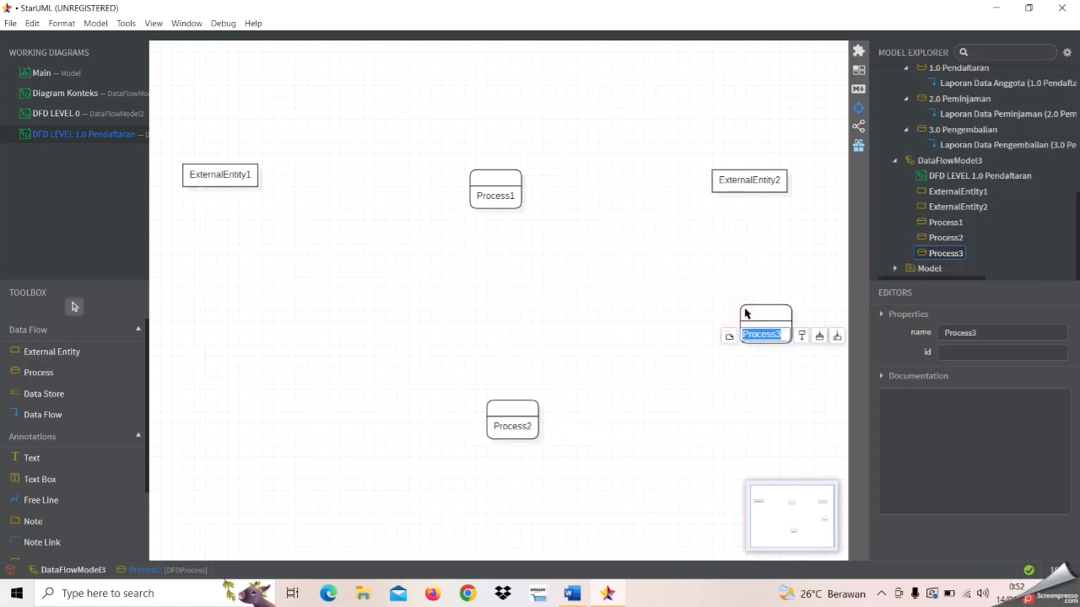
Rename the left external entity as Anggota
double_click(221, 175)
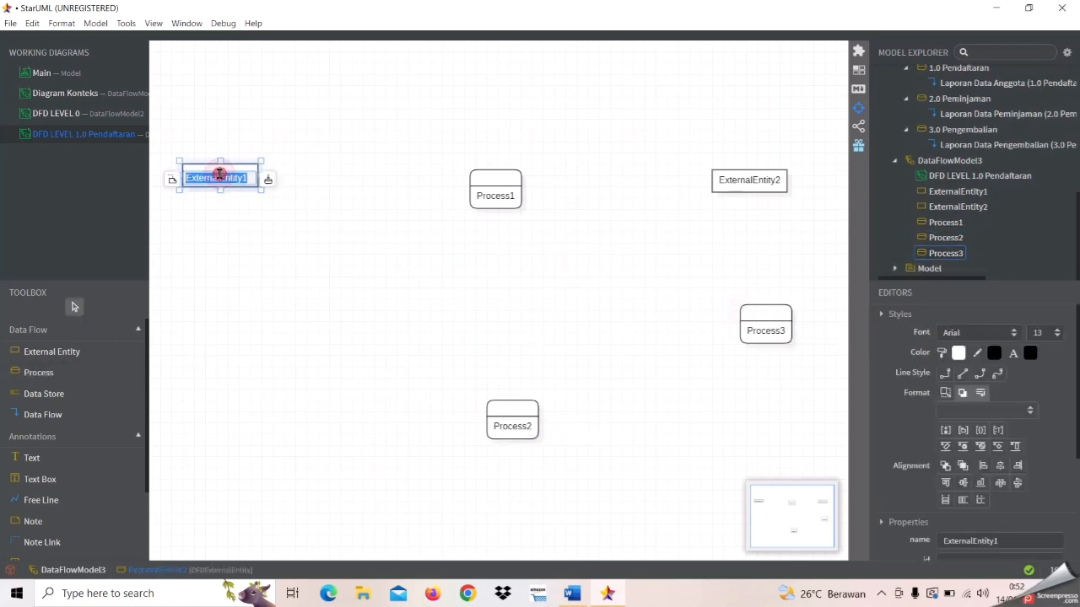
key(Caps_Lock)
text(A)
key(Caps_Lock)
text(nggota)
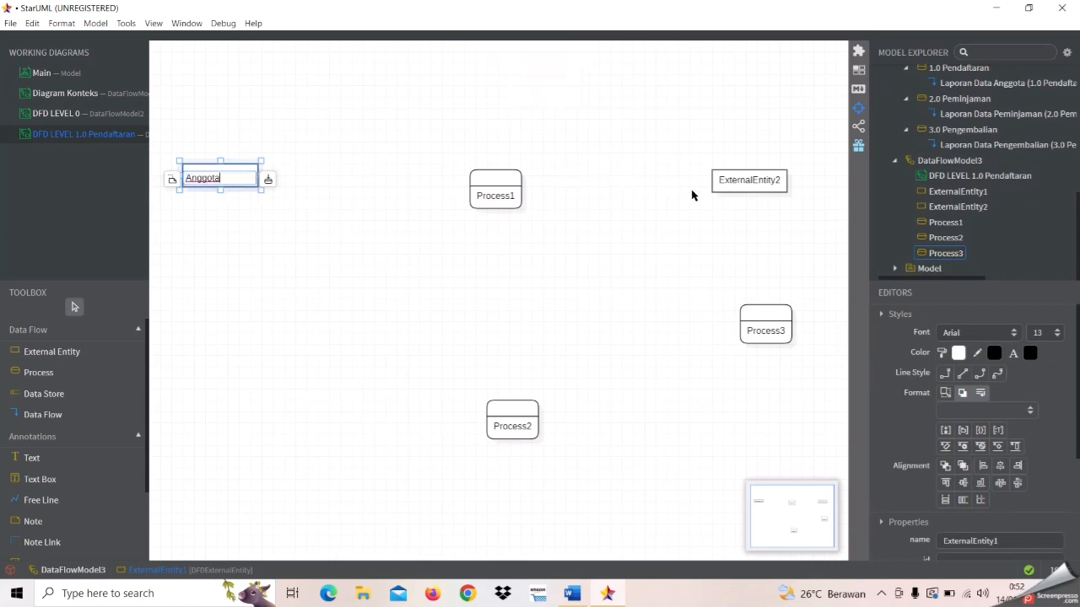
Rename the right external entity as Kepala Perpustakaan
double_click(750, 179)
key(Caps_Lock)
text(K)
key(Caps_Lock)
text(epala)
key(Caps_Lock)
text(P)
key(Caps_Lock)
text(erpustakaan)
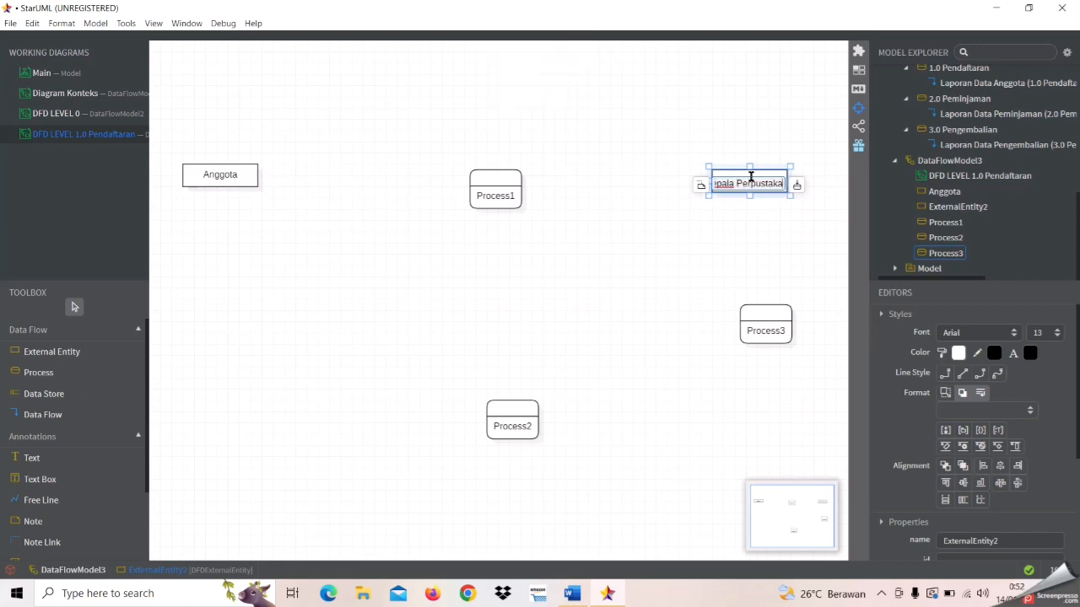
Name the process between the two entities 1.1 Input Data Abggota
double_click(489, 195)
text(1.1)
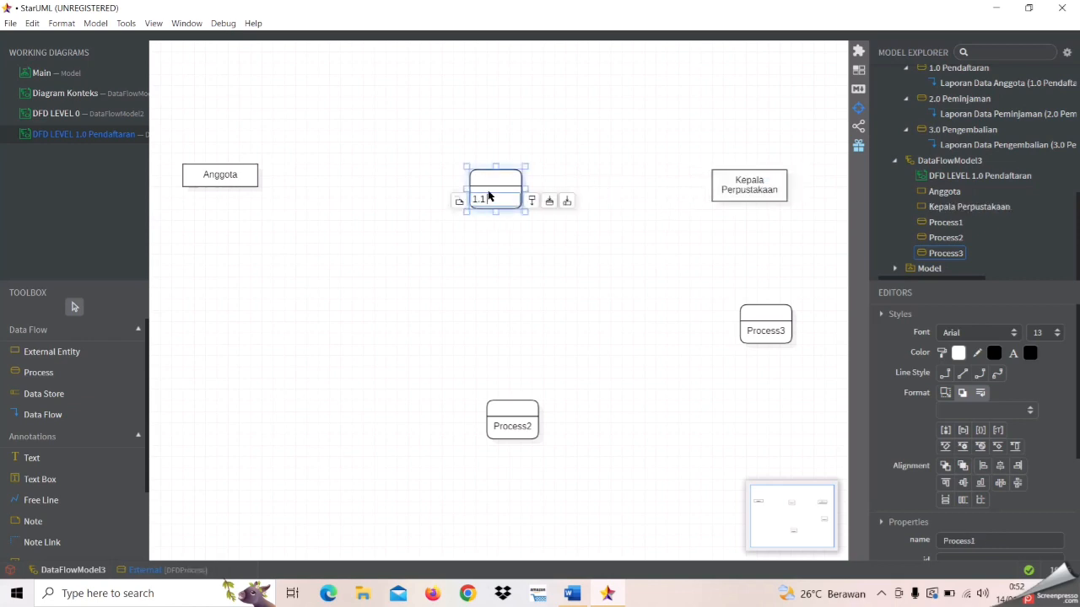
key(Caps_Lock)
key(Caps_Lock)
text(Input)
key(Caps_Lock)
text(S)
key(Caps_Lock)
text(==)
key(BackSpace)
key(BackSpace)
key(Caps_Lock)
key(Caps_Lock)
text(Data)
key(Caps_Lock)
text(A)
key(Caps_Lock)
text(nggota)
Name the process in the lower middle 1.2 Cetak Kartu Anggota
double_click(505, 428)
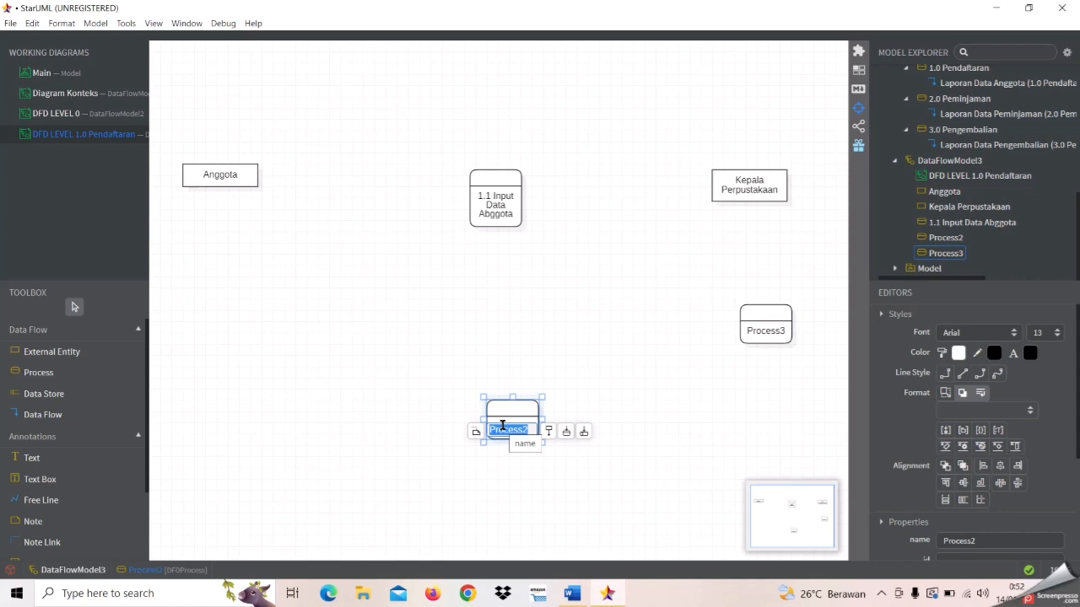
key(Caps_Lock)
text(C)
key(Caps_Lock)
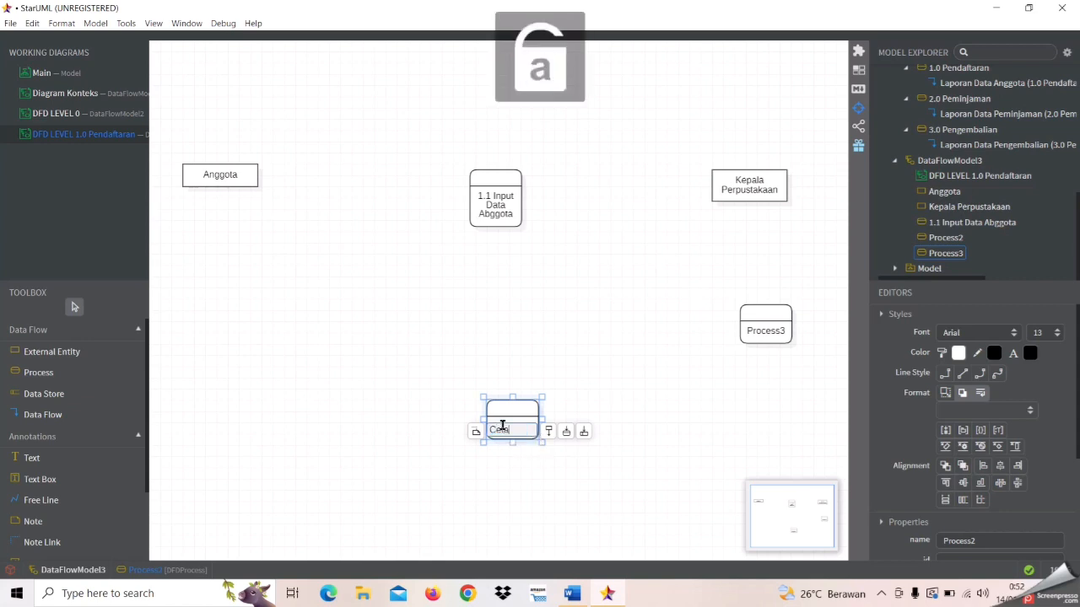
key(BackSpace)
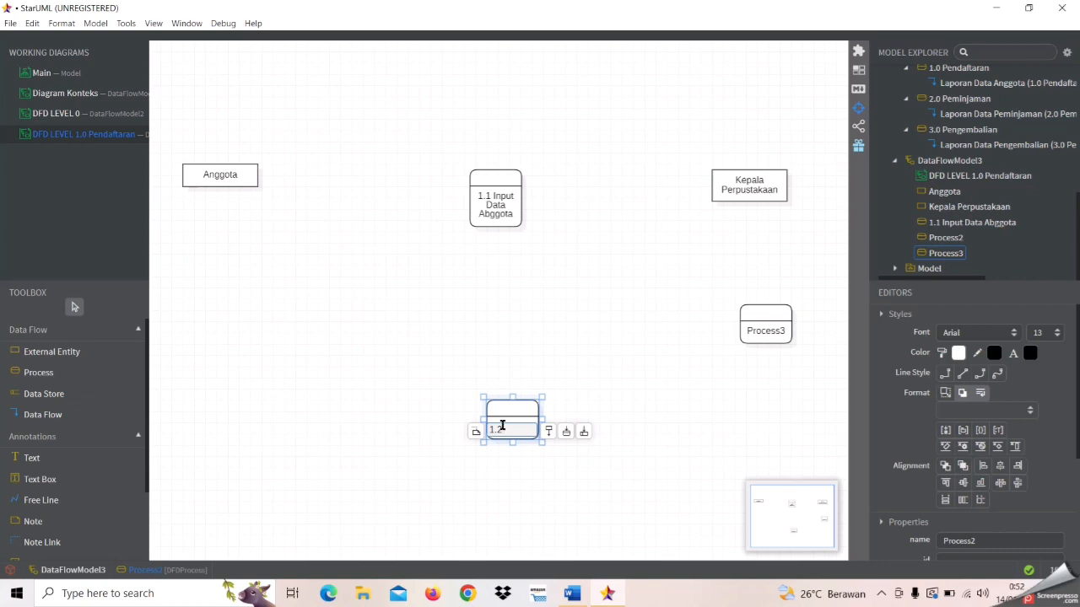
key(Caps_Lock)
text(C)
key(Caps_Lock)
text(etak Kartu)
key(Caps_Lock)
text(A)
key(Caps_Lock)
text(nggota)
Name the process below Kepala Perpustakaan 1.3 Cetak Laporan Data Anggota
double_click(764, 328)
text(1.3)
key(Caps_Lock)
text(C)
key(Caps_Lock)
text(etak)
key(Caps_Lock)
text(L)
key(Caps_Lock)
text(aporan)
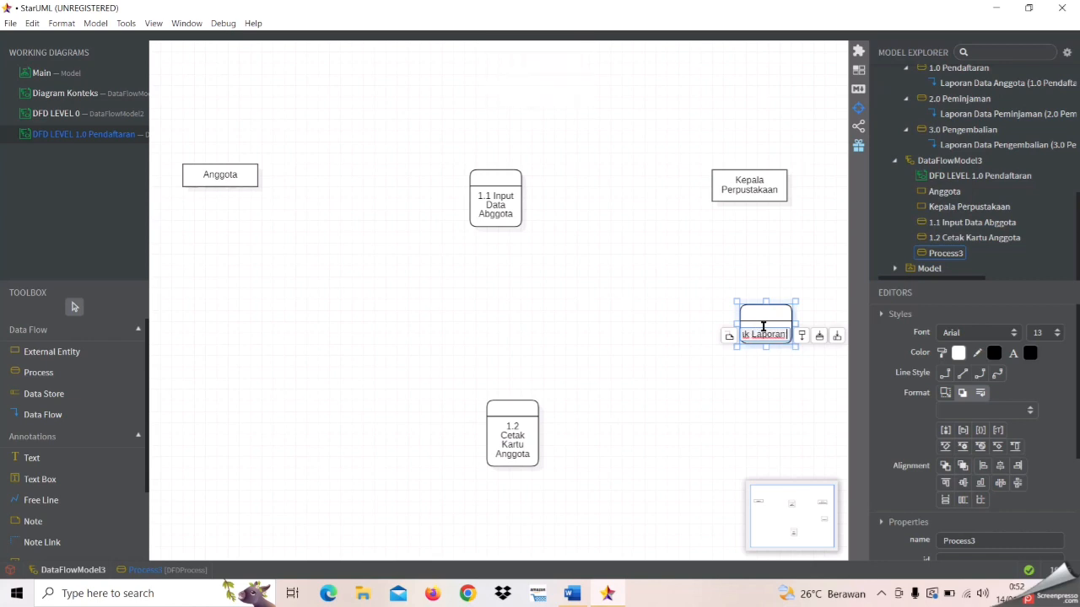
key(Caps_Lock)
text(D)
key(Caps_Lock)
text(ata)
key(Caps_Lock)
text(A)
key(Caps_Lock)
text(nggota)
click(687, 380)
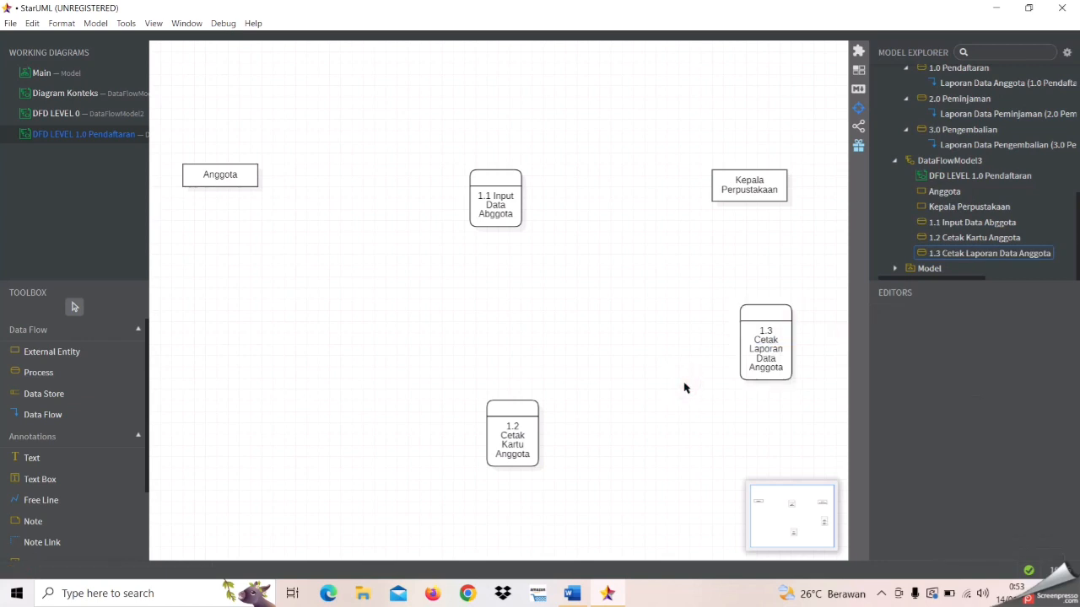
Add a data store named Ta_Anggota between processes 1.1 and 1.2
click(44, 394)
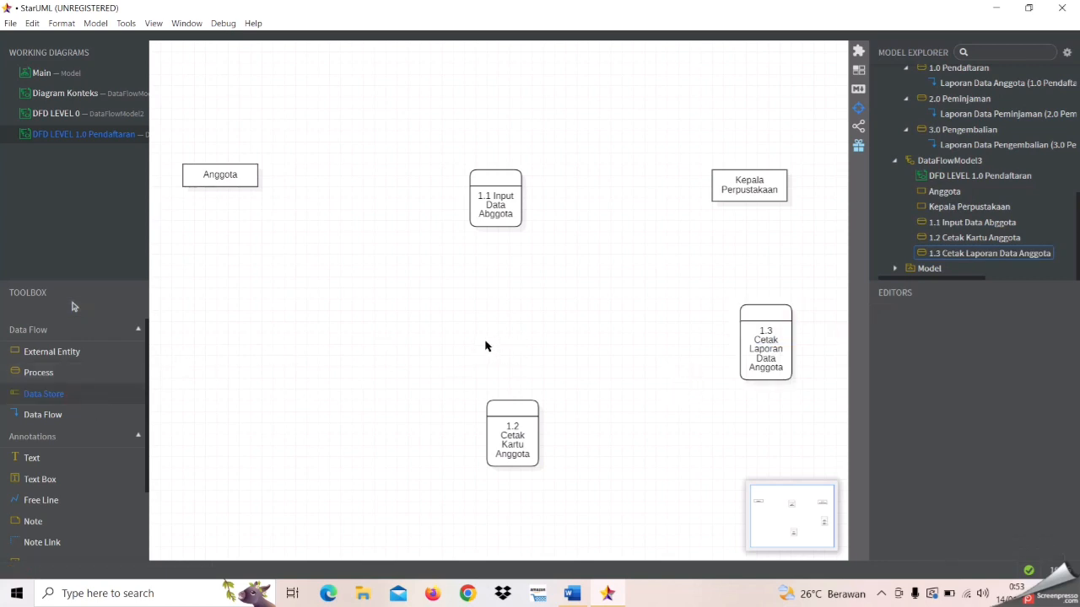
click(485, 341)
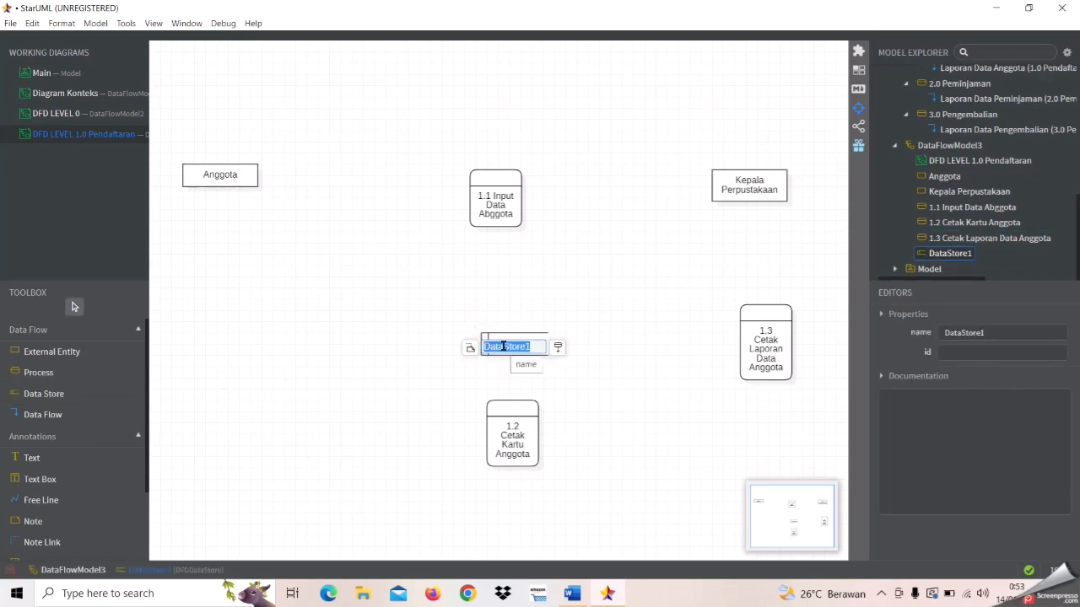
text(t)
text(T)
key(Caps_Lock)
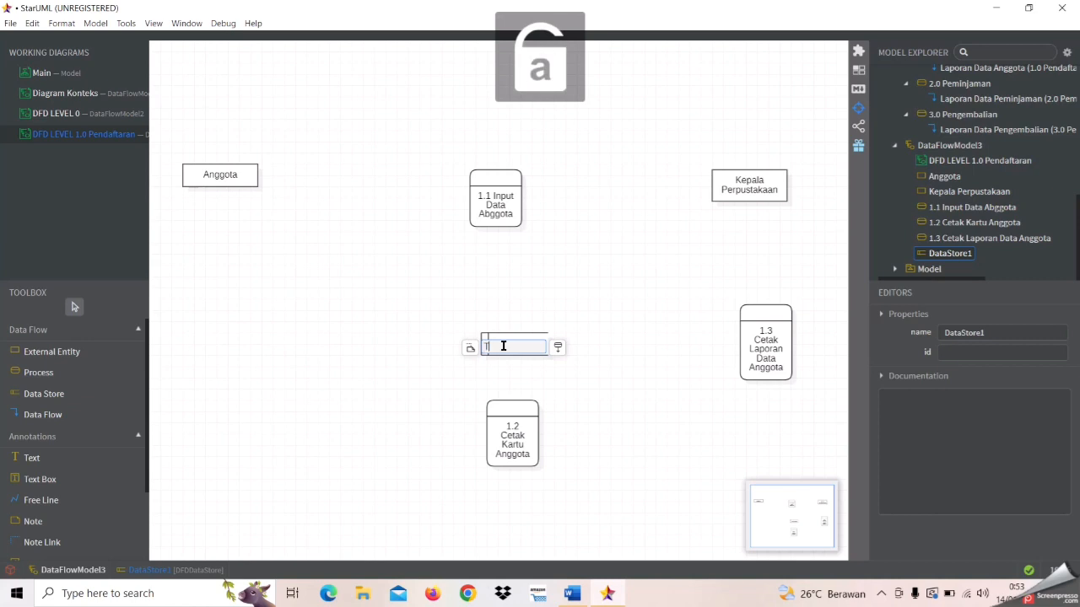
text(a_)
key(Caps_Lock)
text(A)
key(Caps_Lock)
text(nggota)
click(605, 409)
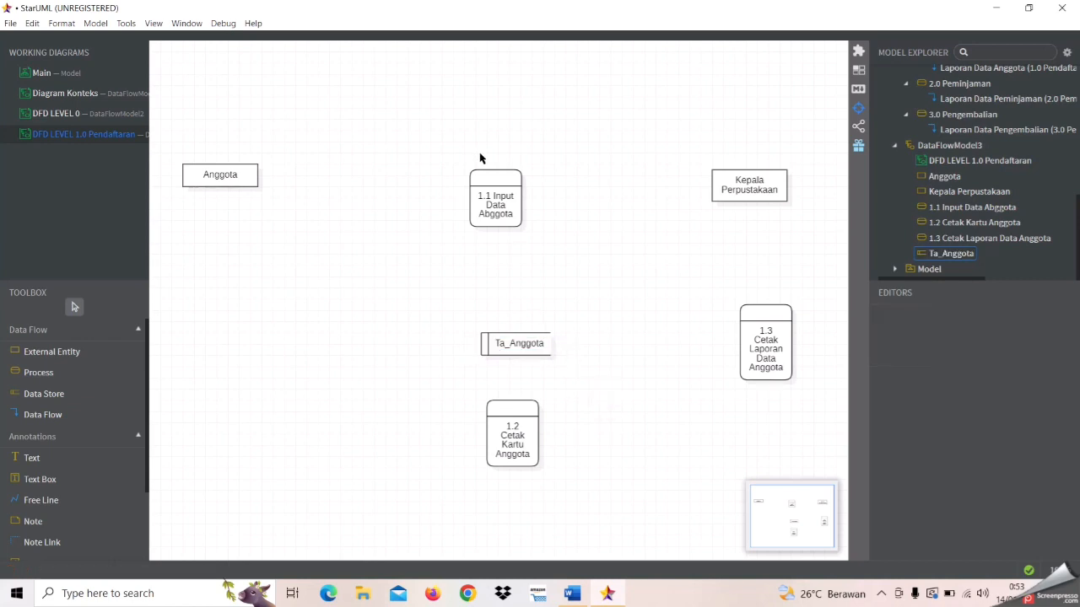
Spread out the diagram by moving both entities, process 1.1 and Ta_Anggota upward and process 1.2 slightly downward
drag(492, 198, 494, 167)
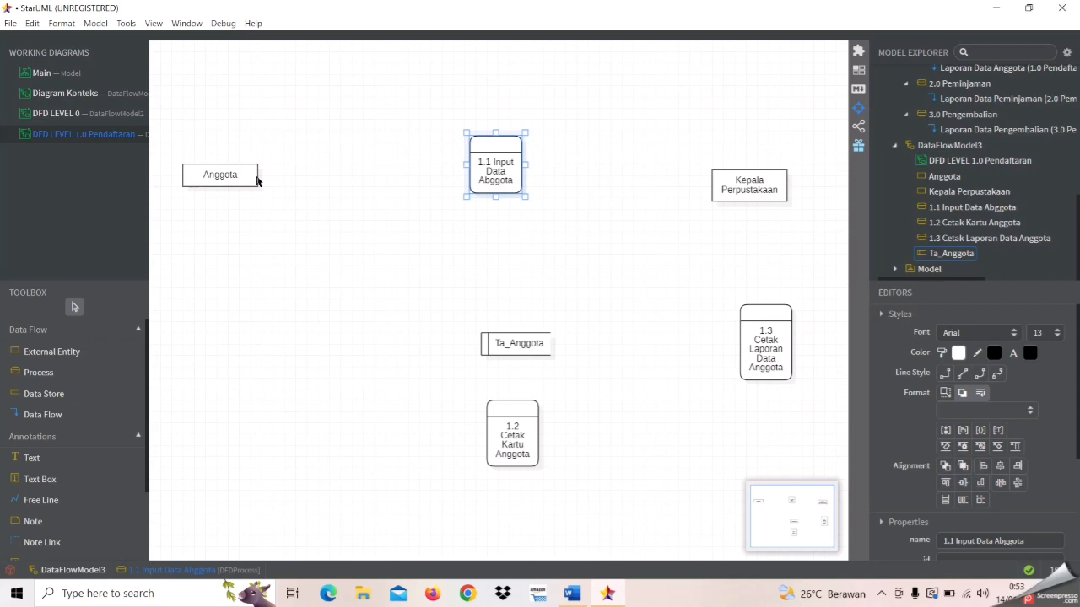
drag(247, 180, 243, 164)
drag(755, 180, 750, 157)
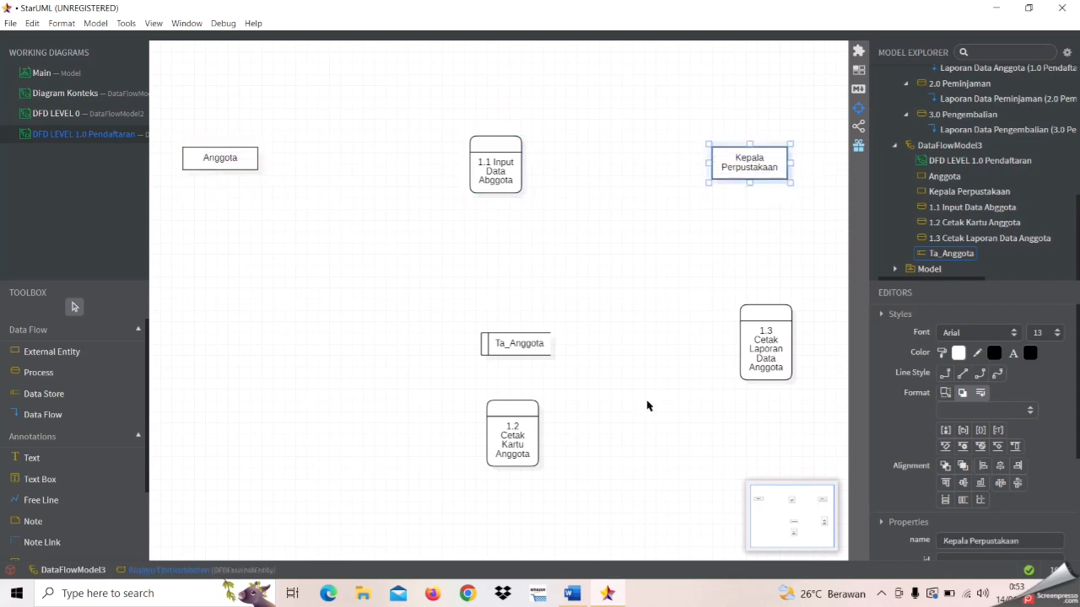
drag(520, 441, 511, 456)
drag(519, 348, 503, 325)
click(628, 378)
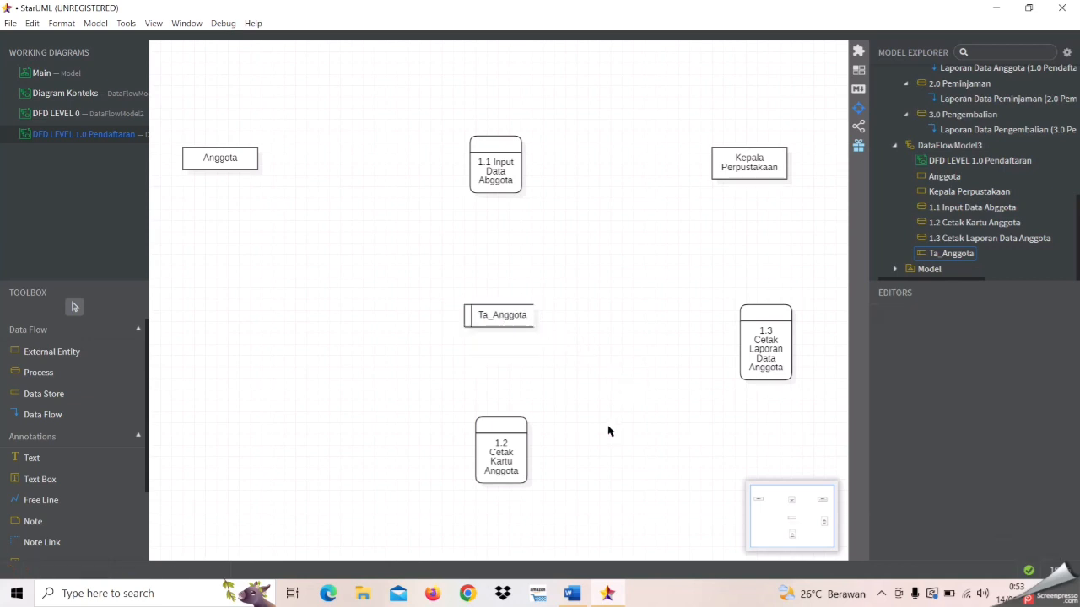
Widen processes 1.2 and 1.1 so their names fit on two lines, and centre Ta_Anggota between them
click(504, 461)
drag(529, 486, 566, 487)
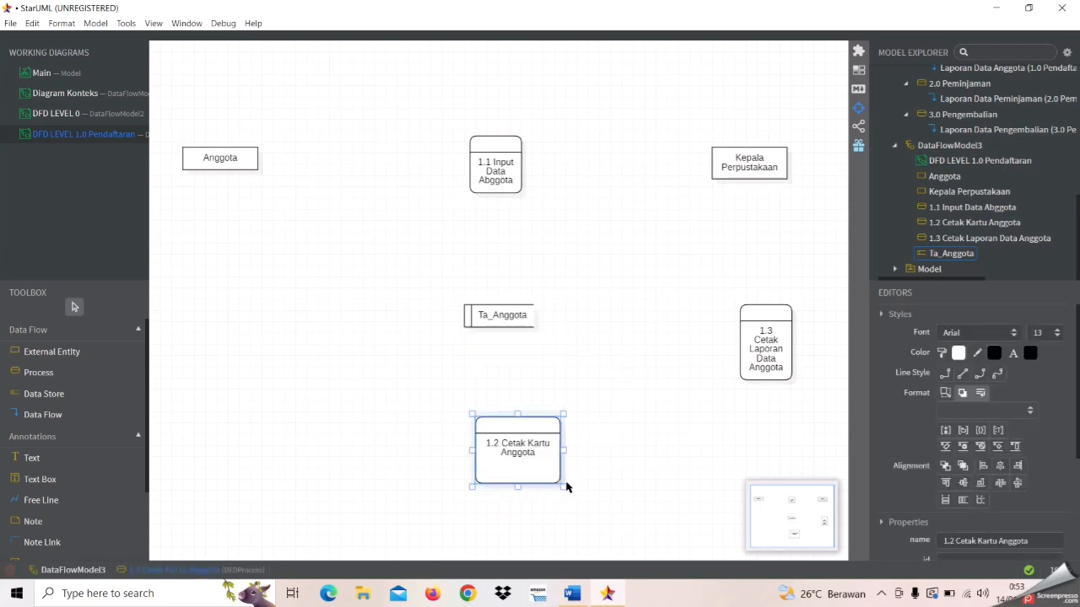
click(504, 169)
drag(524, 193, 564, 195)
click(610, 436)
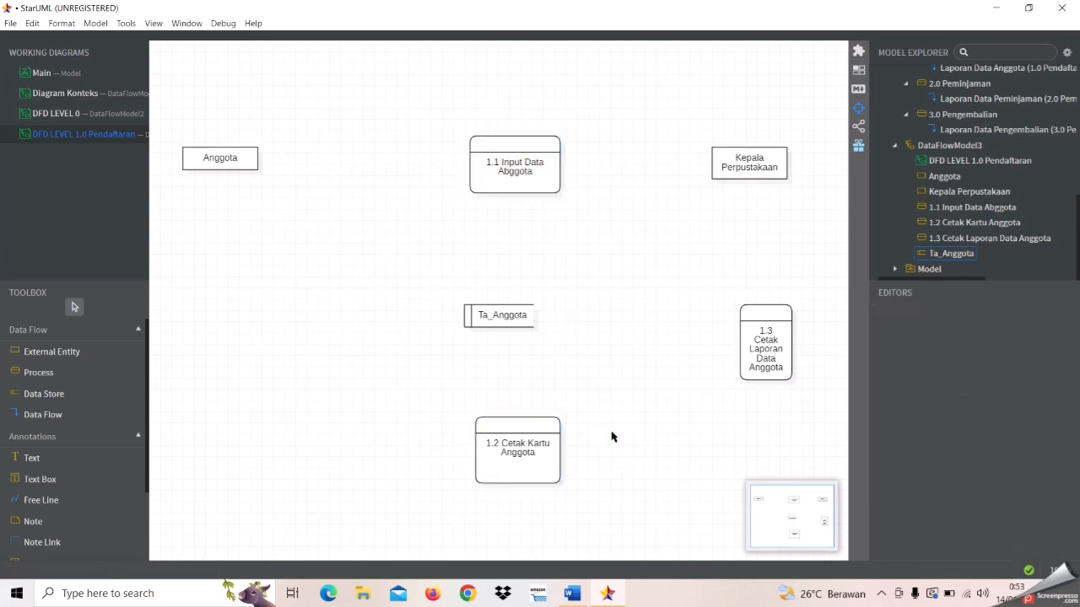
drag(485, 319, 500, 308)
click(602, 393)
Widen process 1.3 so its name fits on two lines and move it directly below Kepala Perpustakaan
click(780, 371)
drag(796, 384, 838, 392)
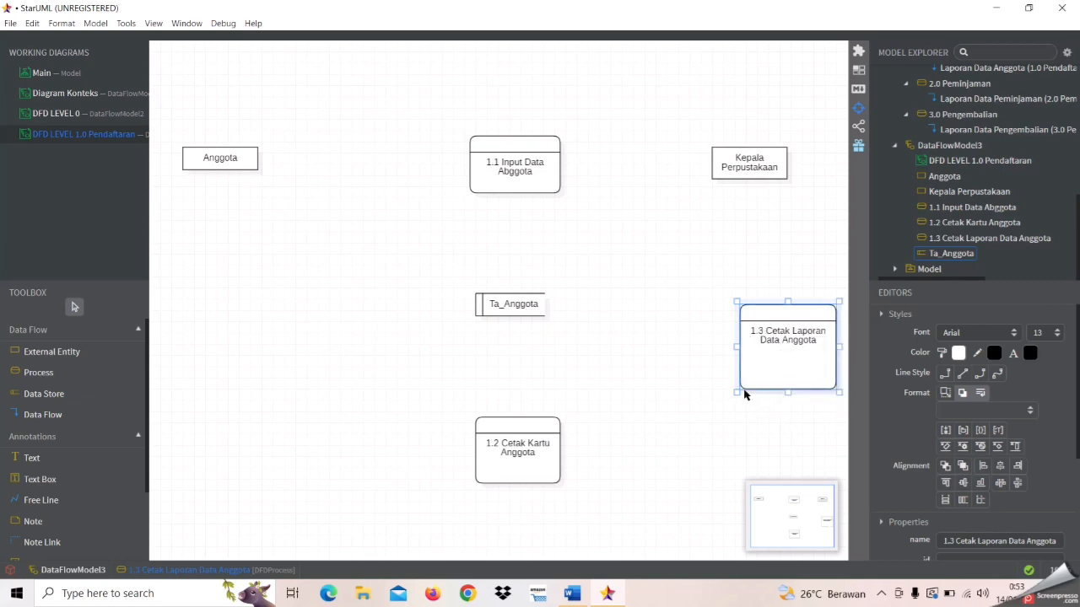
drag(736, 388, 740, 377)
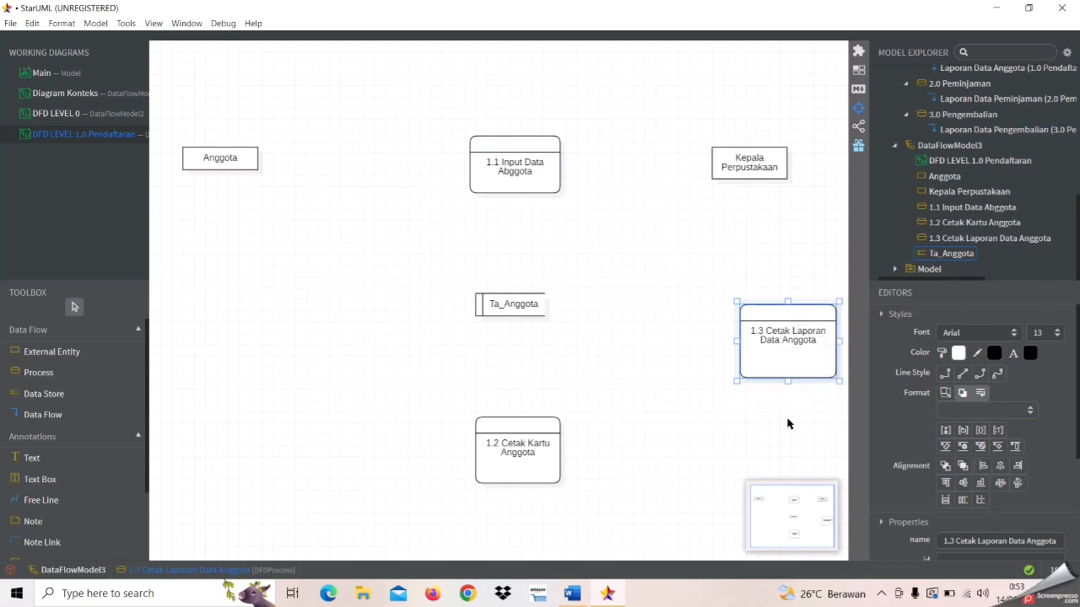
click(788, 424)
drag(790, 331, 759, 305)
click(753, 425)
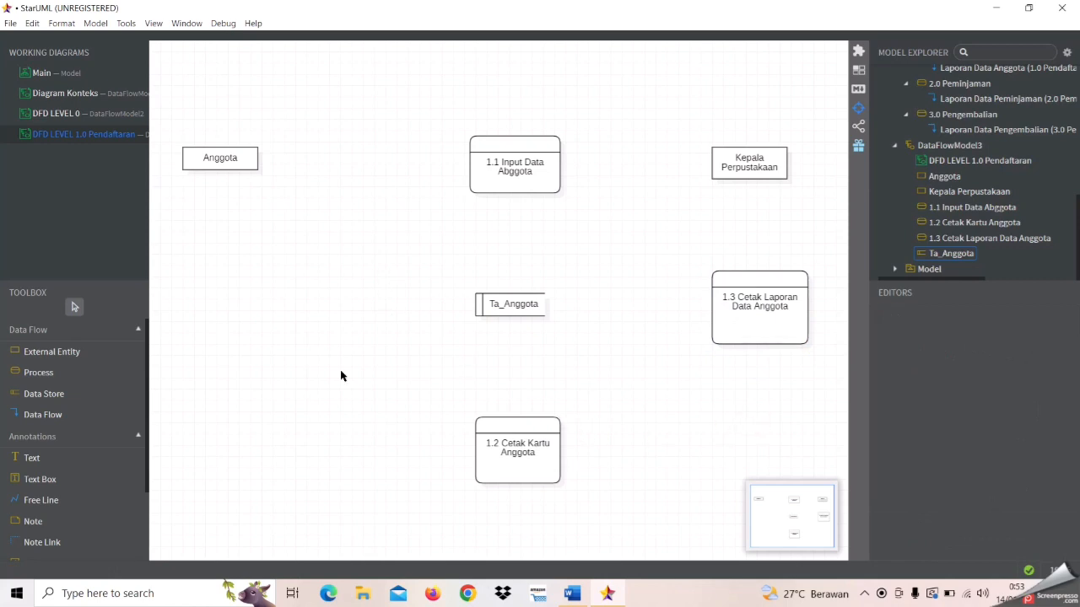
Draw a data flow from the Anggota entity to process 1.1 and name it Data Anggota
click(92, 412)
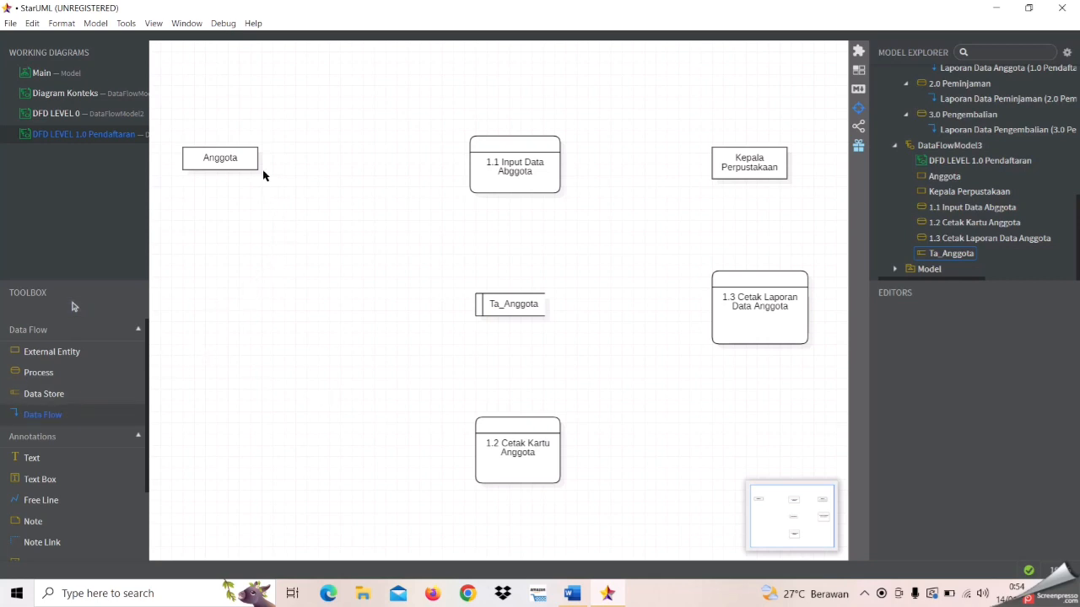
drag(257, 160, 473, 155)
text(D)
key(Caps_Lock)
text(ata Anggota)
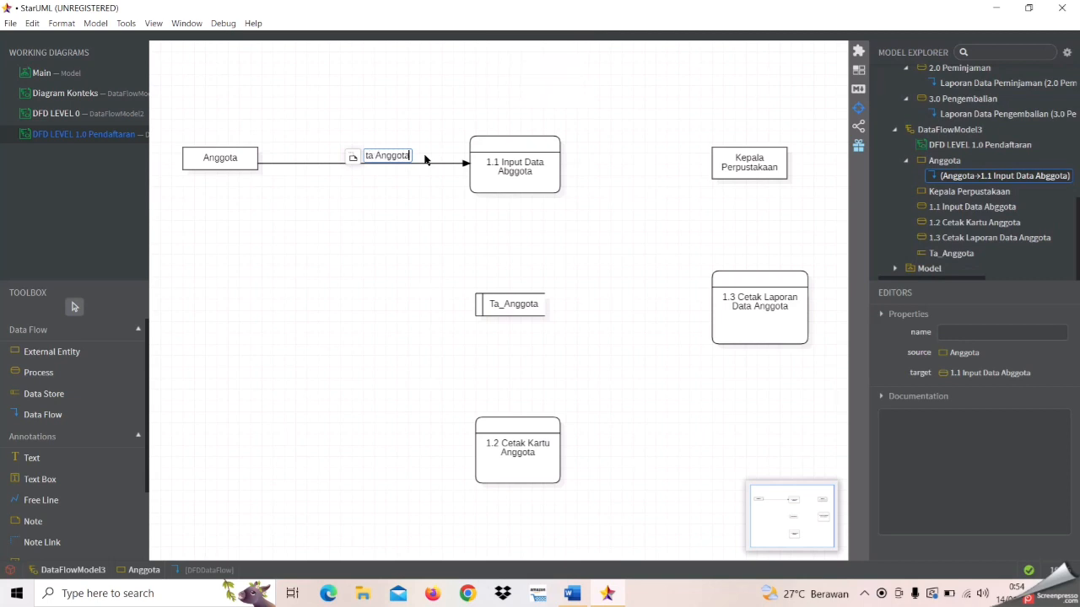
Correct the name of process 1.1 to 1.1 Input Data Anggota
double_click(509, 170)
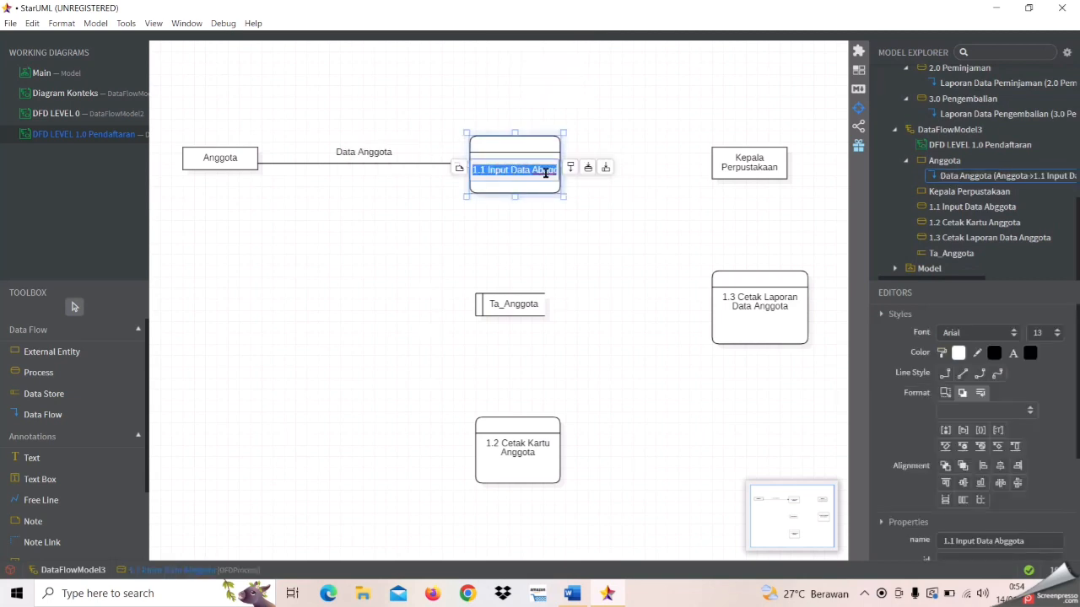
click(544, 170)
key(BackSpace)
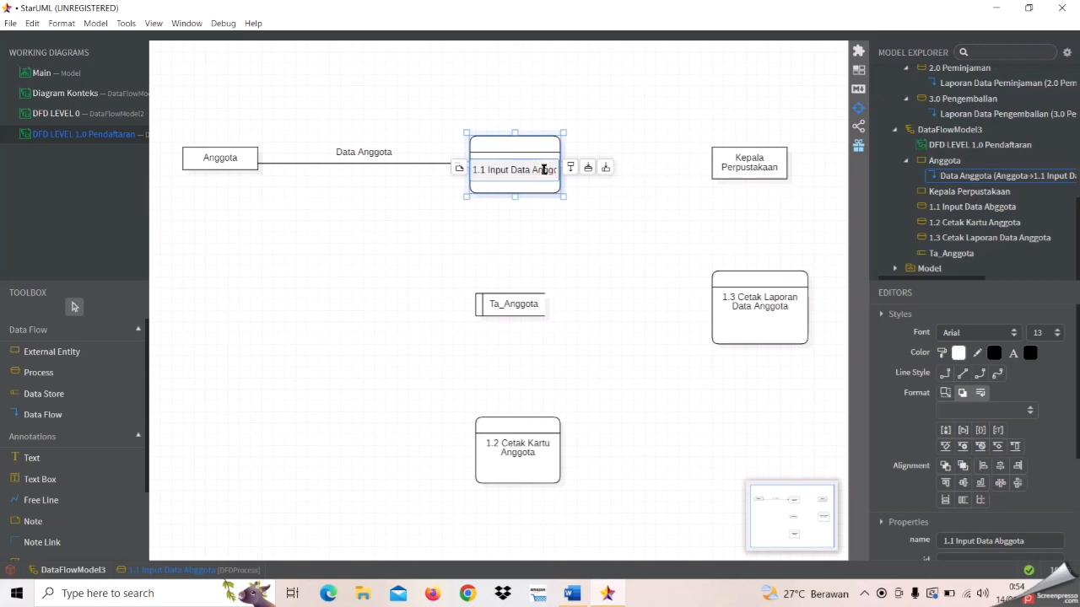
click(423, 189)
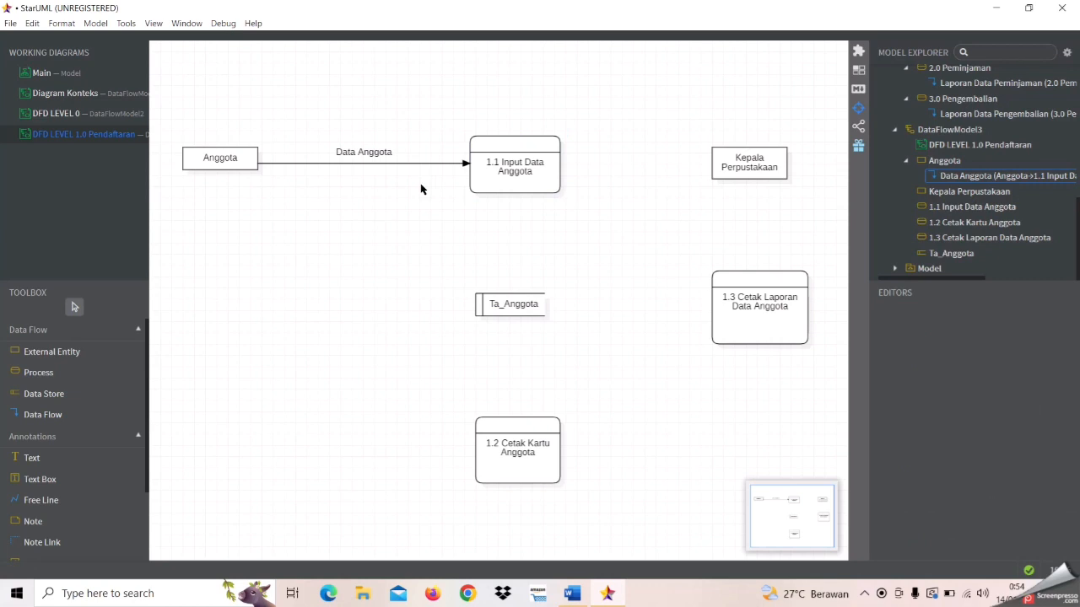
Draw a data flow from process 1.1 to the Ta_Anggota data store and name it Data Anggota
click(53, 412)
drag(512, 195, 512, 298)
key(Caps_Lock)
text(D)
key(Caps_Lock)
text(ata)
key(Caps_Lock)
text(A)
key(Caps_Lock)
text(ngg)
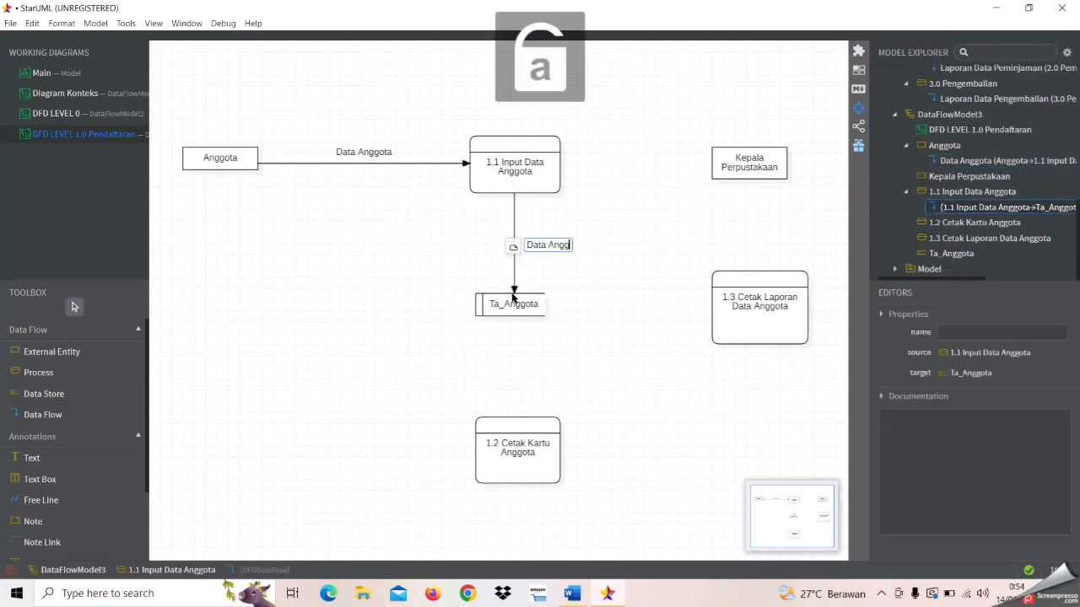
text(ota)
click(526, 354)
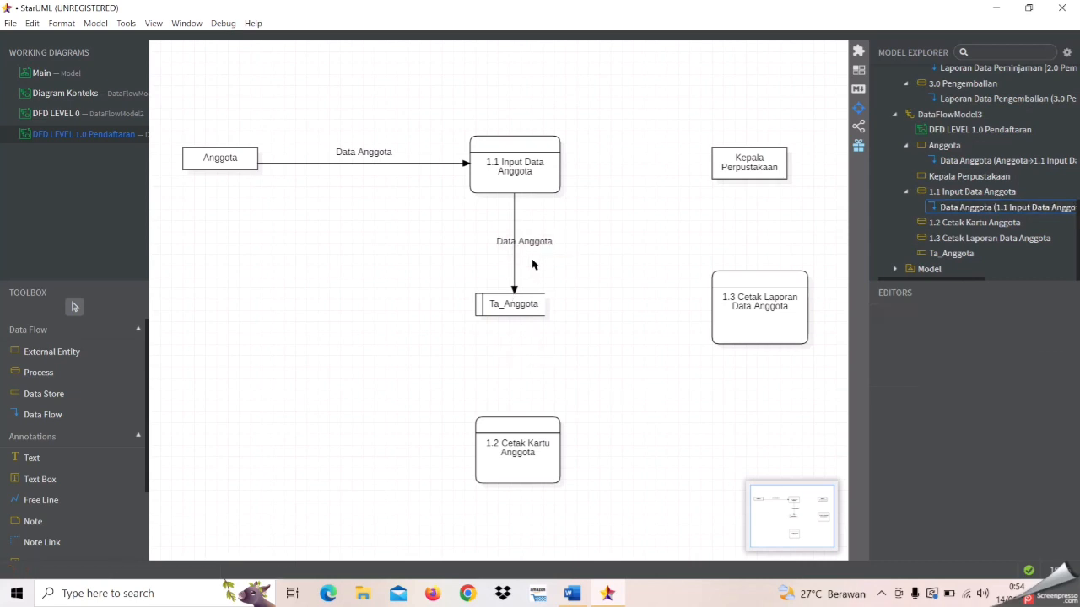
Place the label of the flow from process 1.1 to Ta_Anggota to the left of its line
click(511, 243)
drag(496, 243, 486, 243)
click(599, 290)
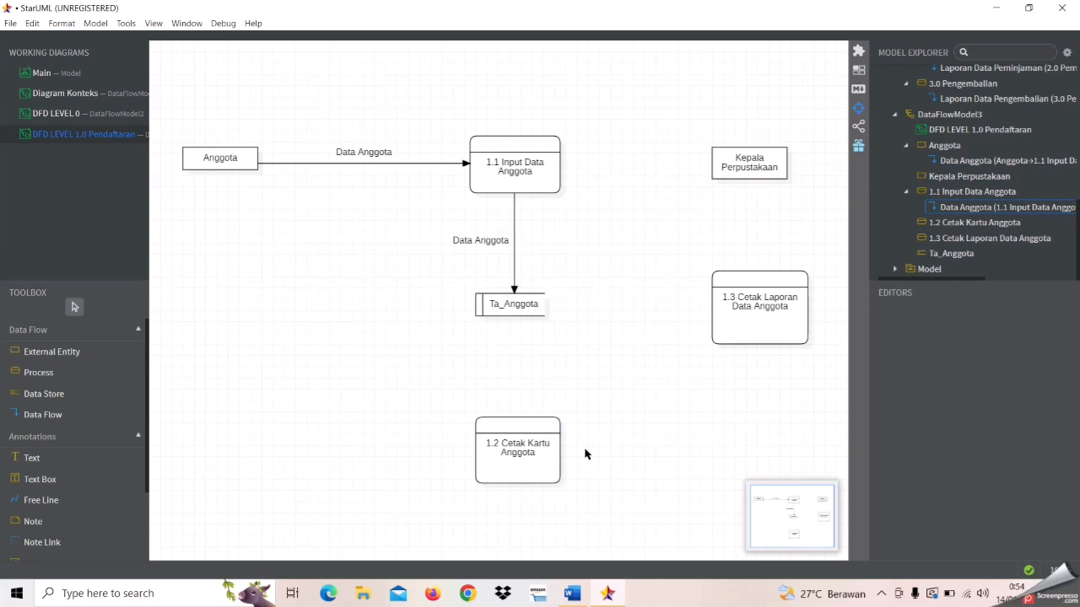
Draw a data flow named Data Anggota from Ta_Anggota to process 1.2, with its label left of the line
click(75, 417)
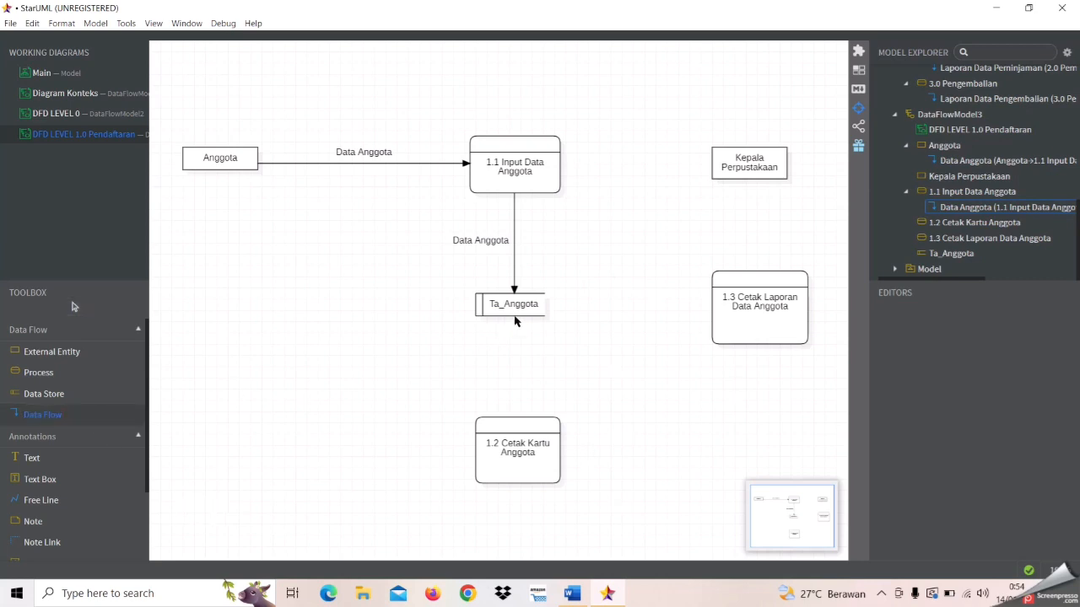
drag(517, 320, 517, 423)
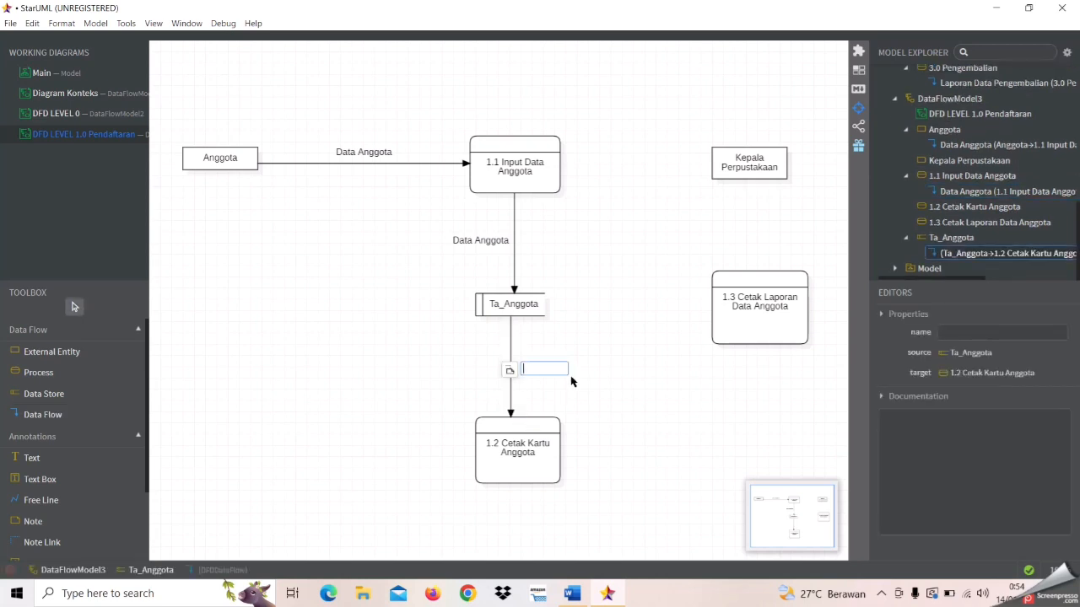
key(Caps_Lock)
text(D)
key(Caps_Lock)
text(ata)
key(Caps_Lock)
text(A)
key(Caps_Lock)
text(nggota)
click(571, 382)
drag(534, 366, 491, 371)
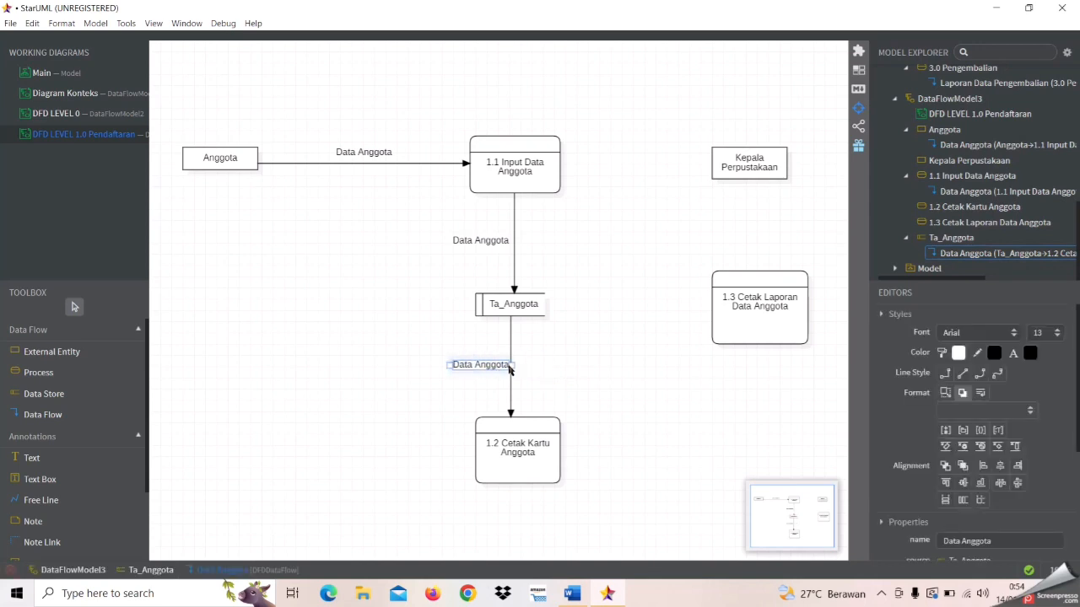
click(631, 399)
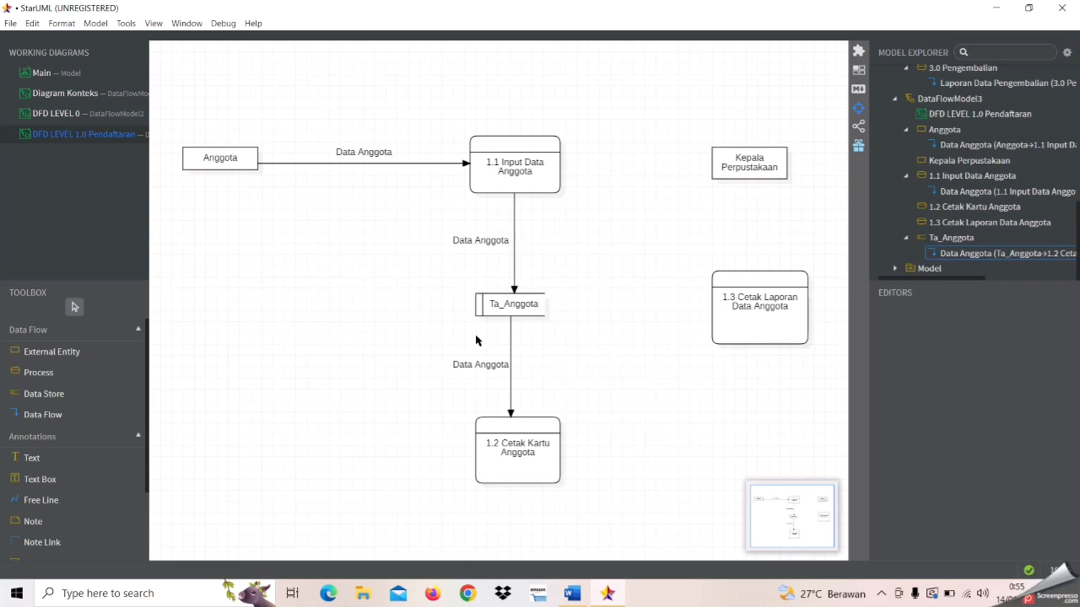
Draw a data flow from process 1.2 back to the Anggota entity and name it Kartu Anggota
click(66, 415)
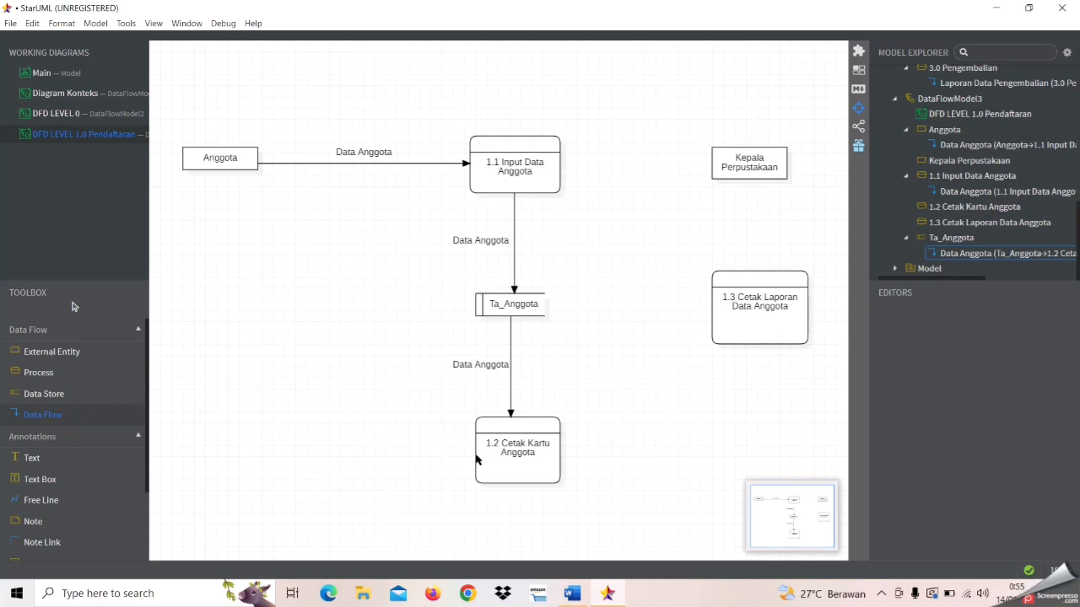
drag(477, 450, 212, 173)
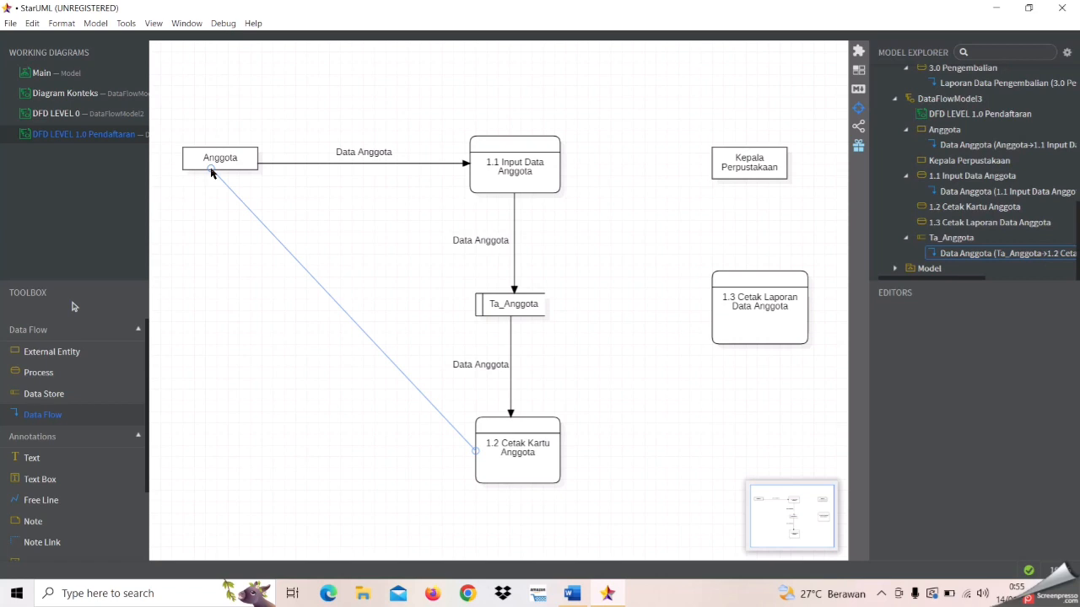
drag(212, 173, 212, 173)
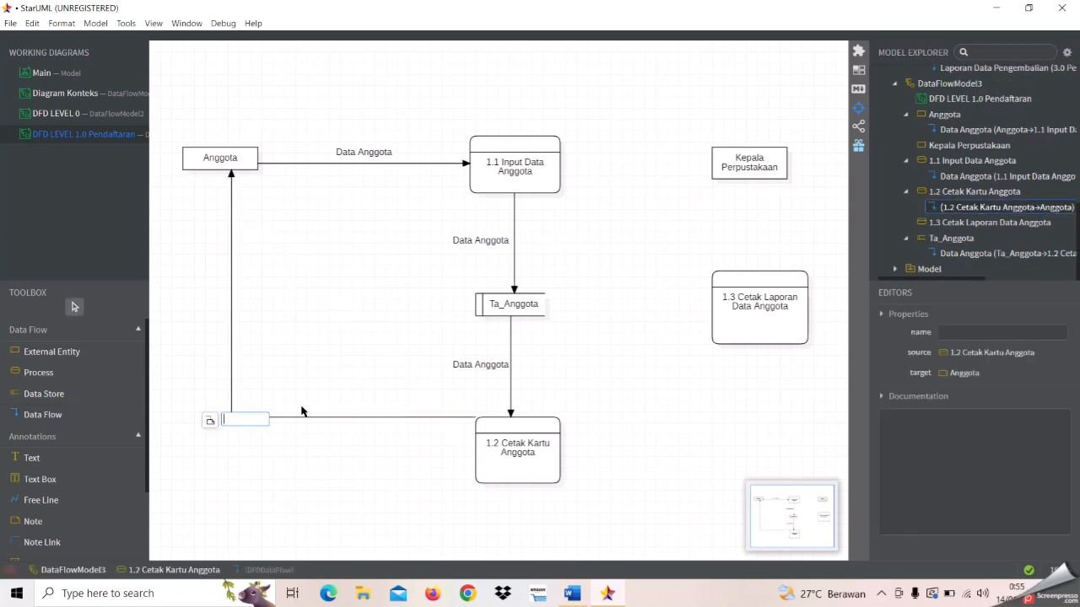
text(K)
key(Caps_Lock)
text(artu)
key(Caps_Lock)
text(A)
key(Caps_Lock)
text(nggota)
Shift the vertical segment of the Kartu Anggota flow slightly left and place its label beside that segment
right_click(219, 466)
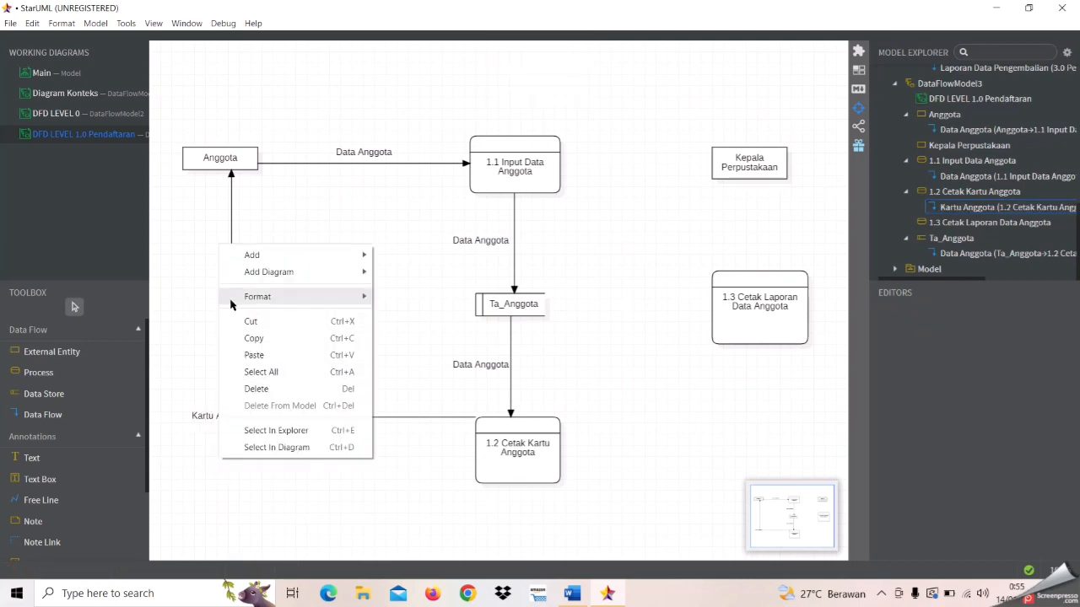
click(191, 281)
drag(232, 263, 218, 261)
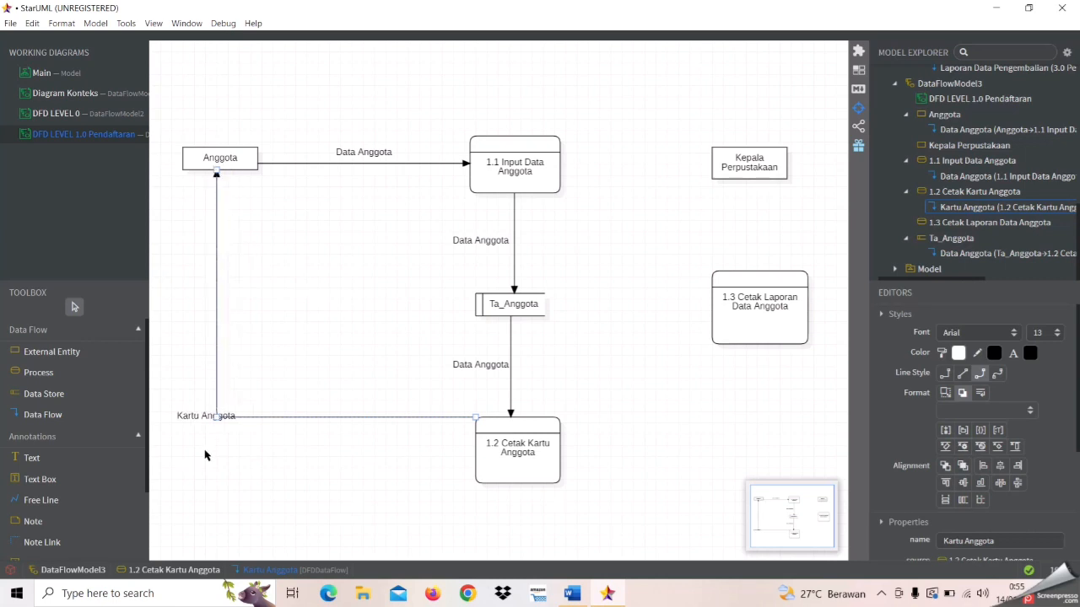
click(207, 452)
drag(193, 417, 238, 285)
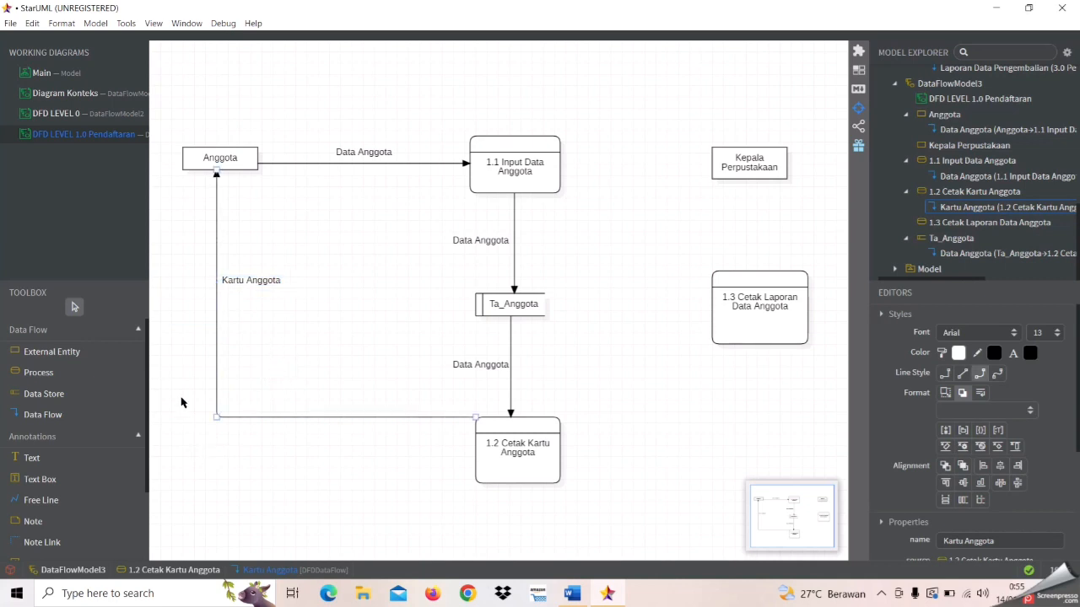
click(200, 436)
Draw a return data flow from process 1.1 to the Anggota entity and name it Data Anggota
click(71, 414)
drag(521, 140, 257, 248)
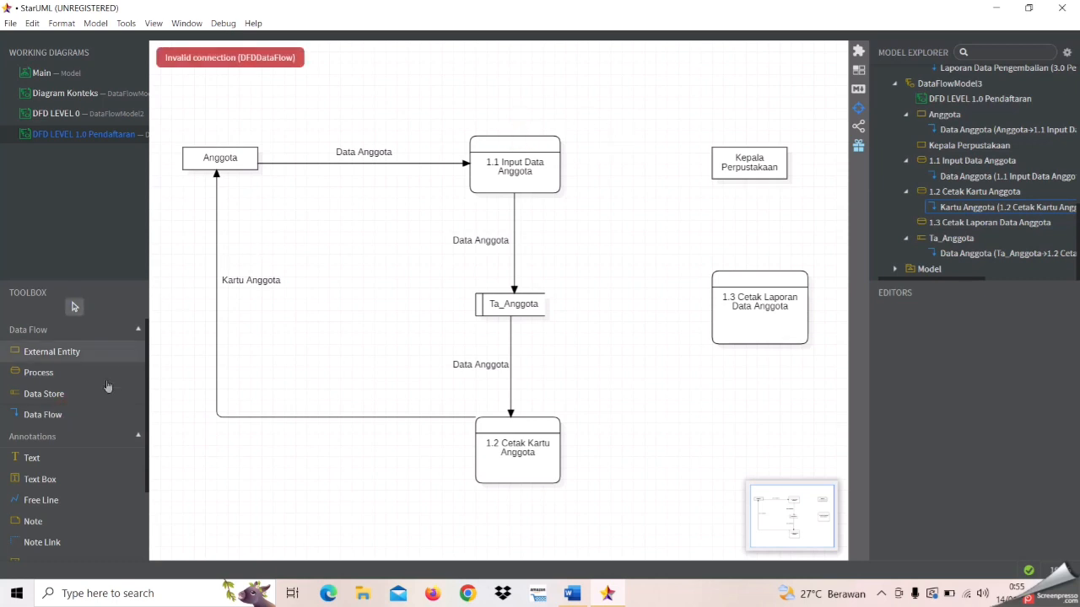
click(89, 416)
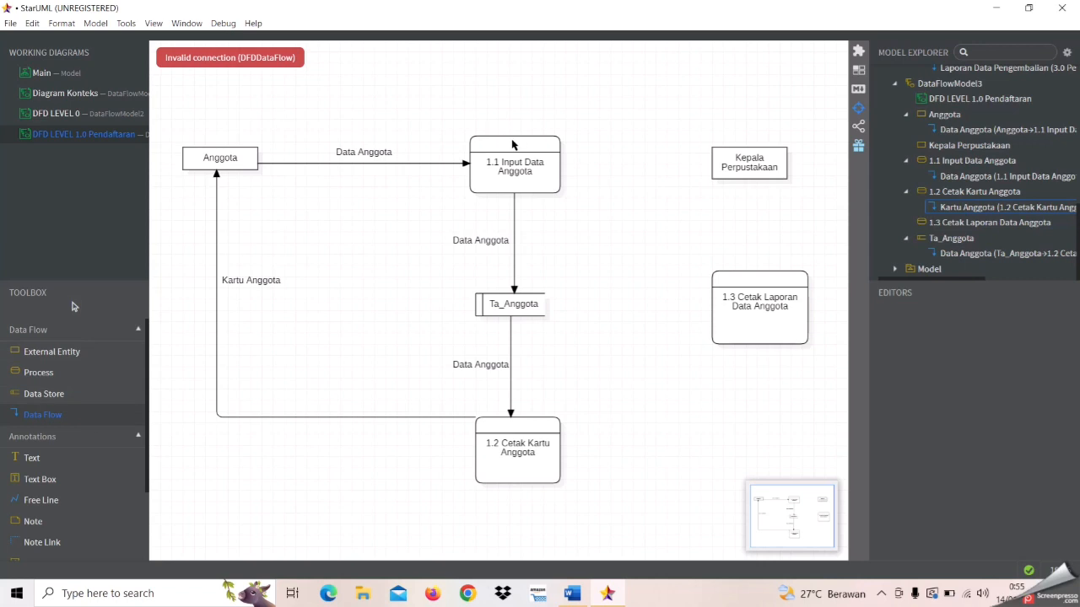
drag(509, 137, 237, 150)
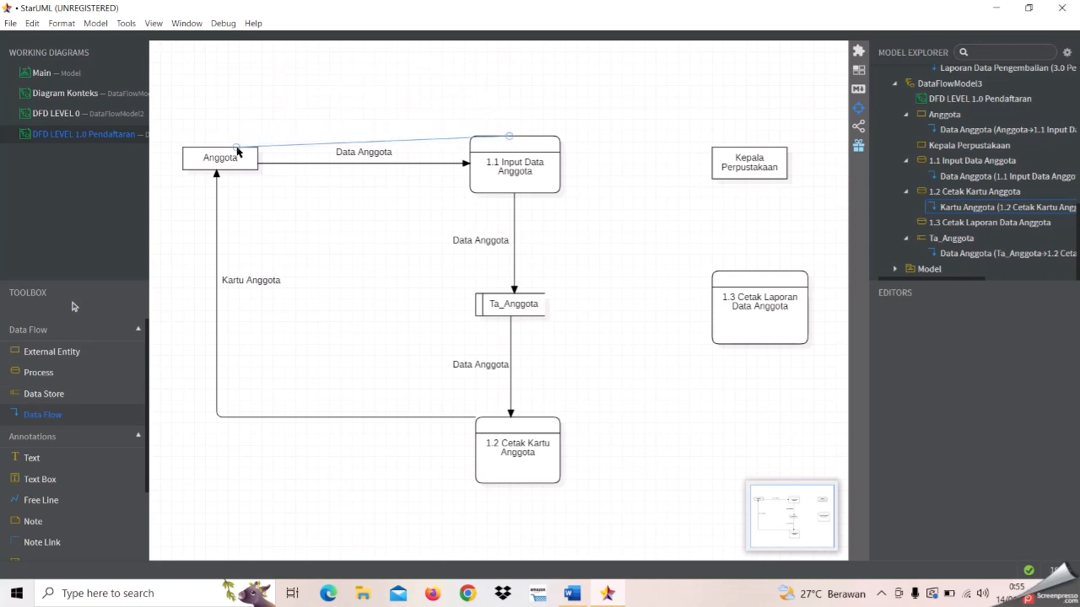
text(D)
key(Caps_Lock)
text(ata Anggota)
click(390, 225)
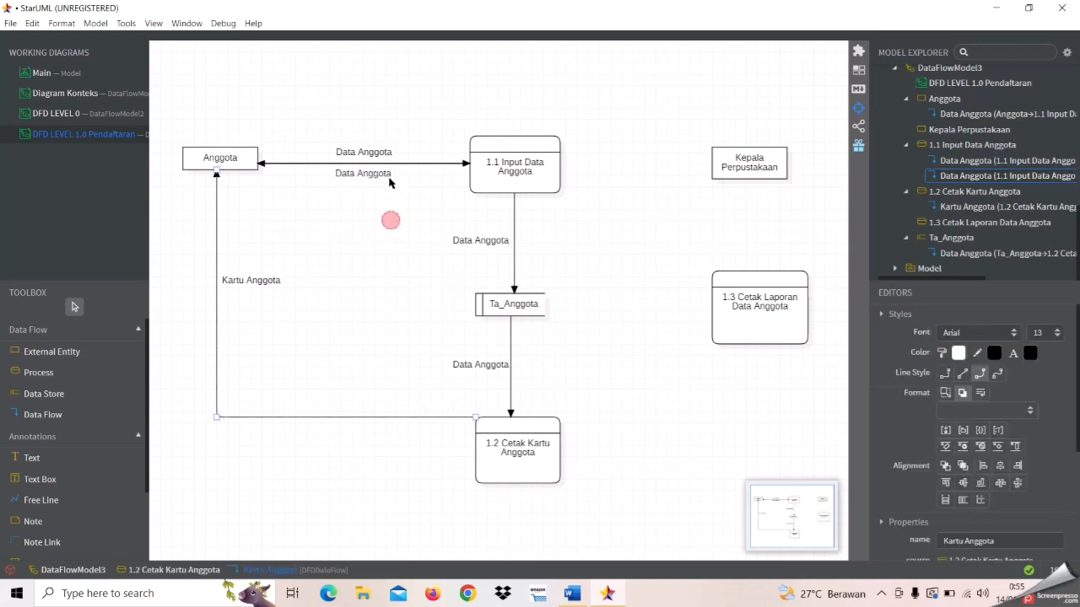
Reroute the return Data Anggota flow above the shapes, from the top of process 1.1 to the top of Anggota, with its label above the line
click(377, 163)
drag(374, 132, 375, 127)
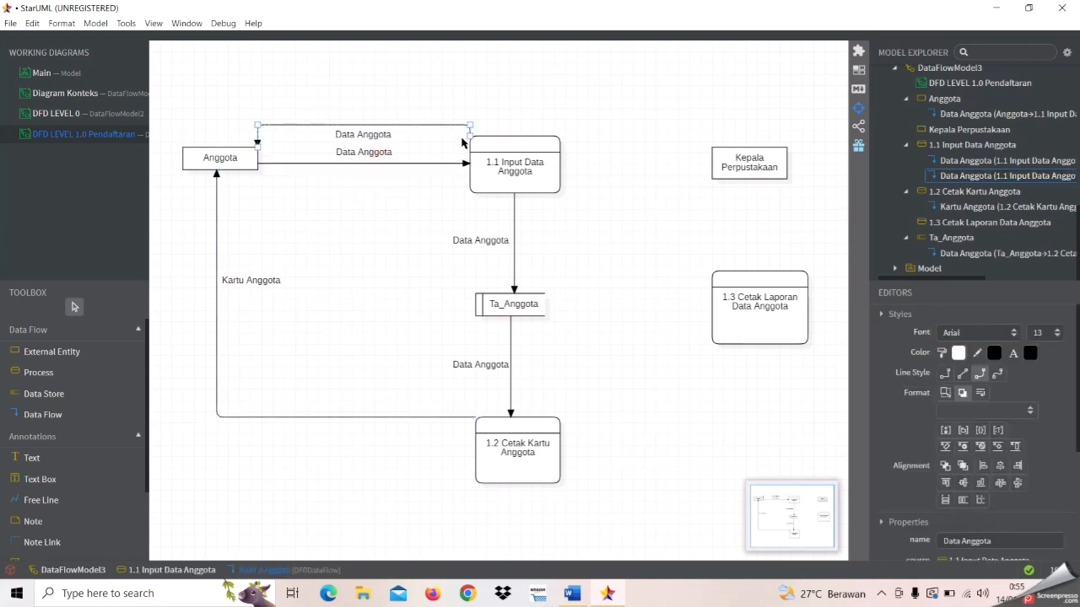
drag(469, 137, 521, 142)
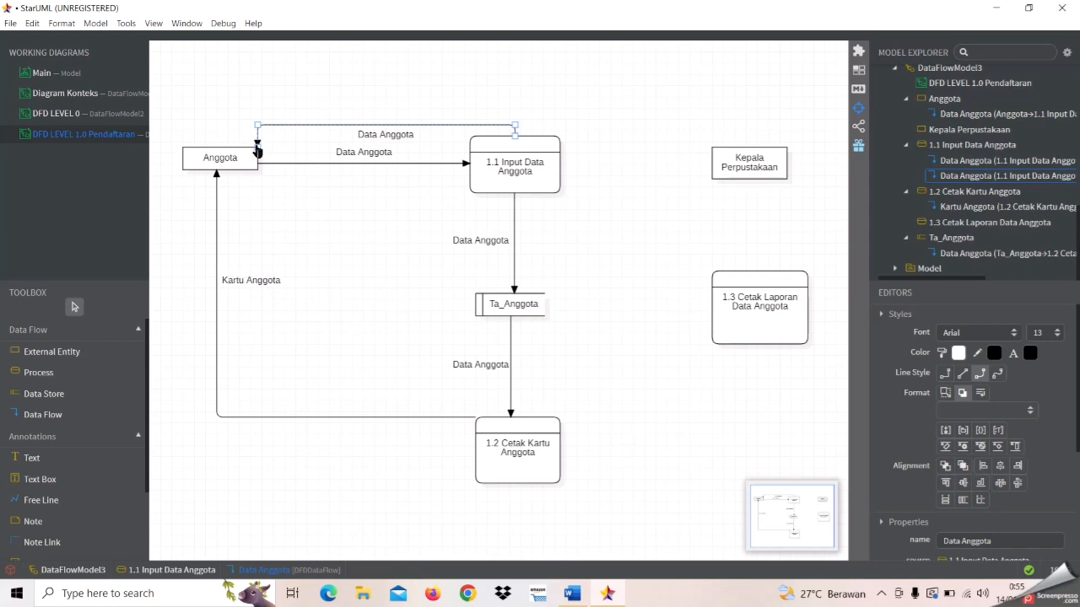
drag(259, 151, 217, 152)
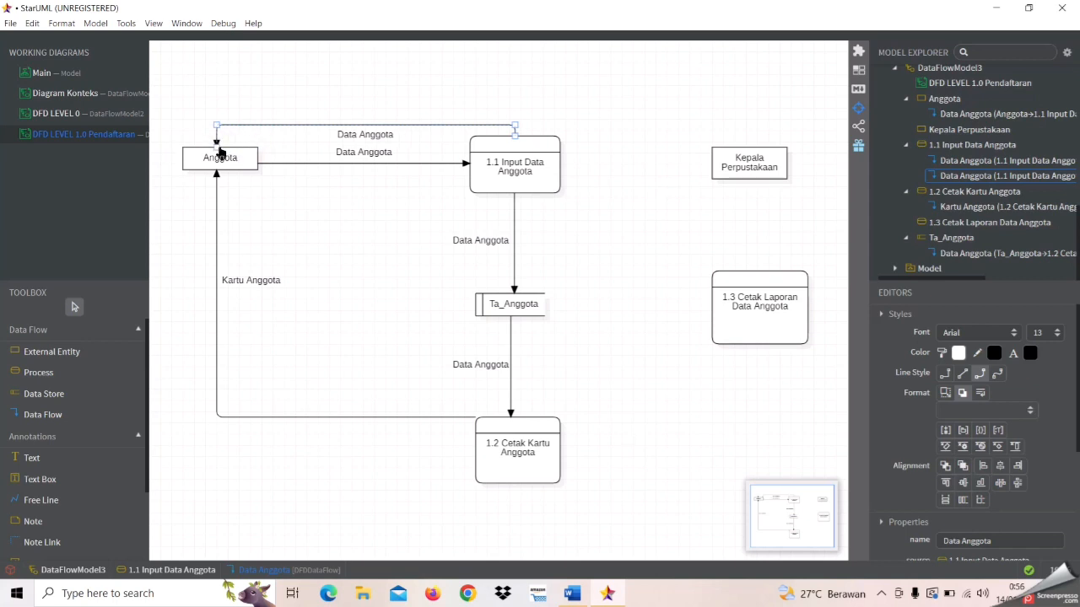
drag(382, 128, 373, 94)
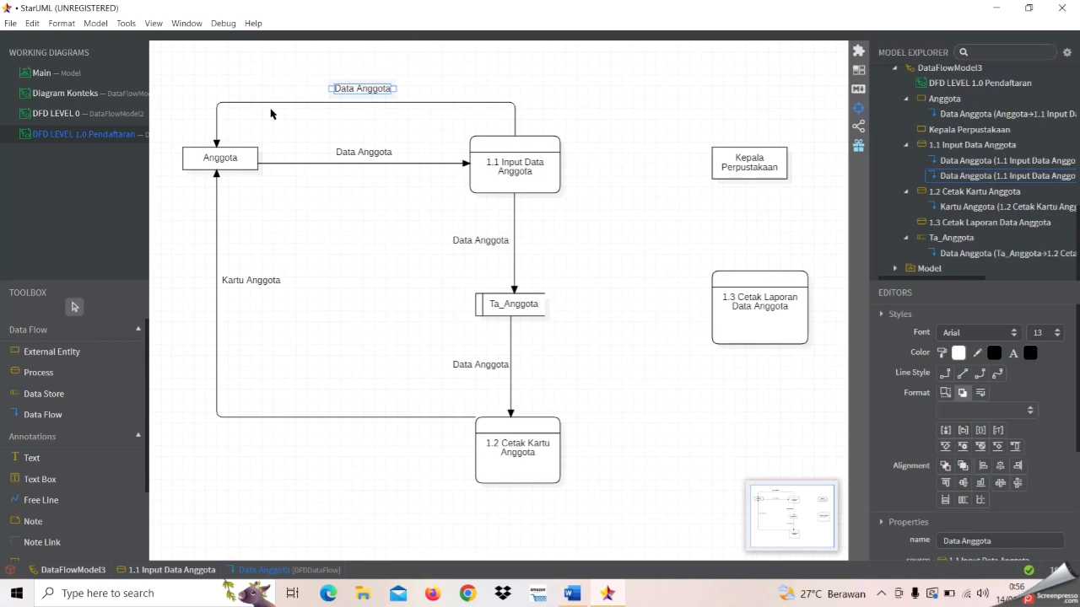
Lower the horizontal segment of the Kartu Anggota flow so it leaves from the left side of process 1.2
click(295, 229)
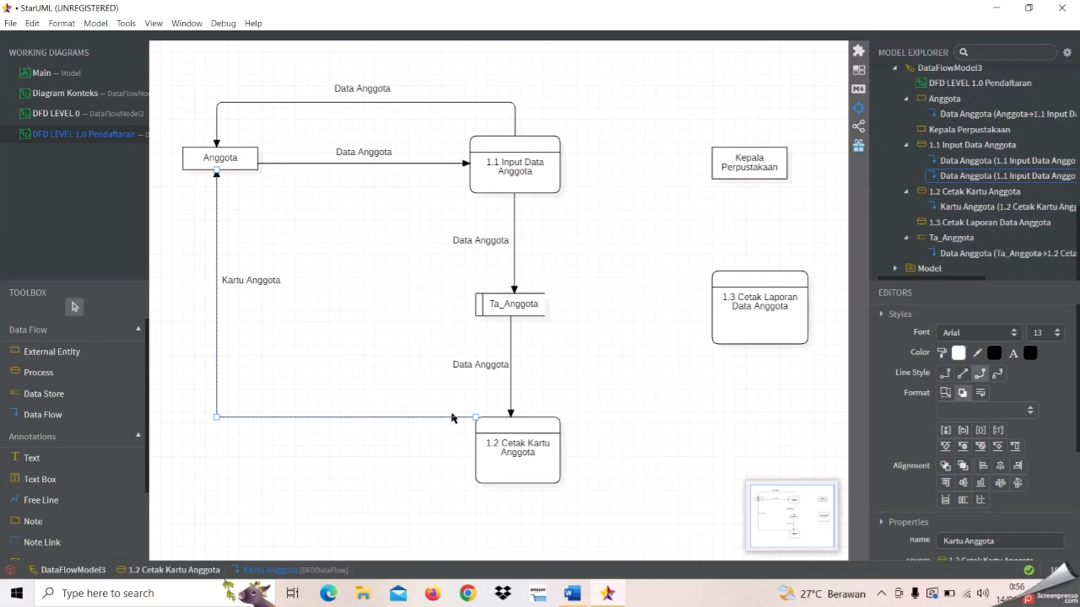
drag(445, 416, 449, 453)
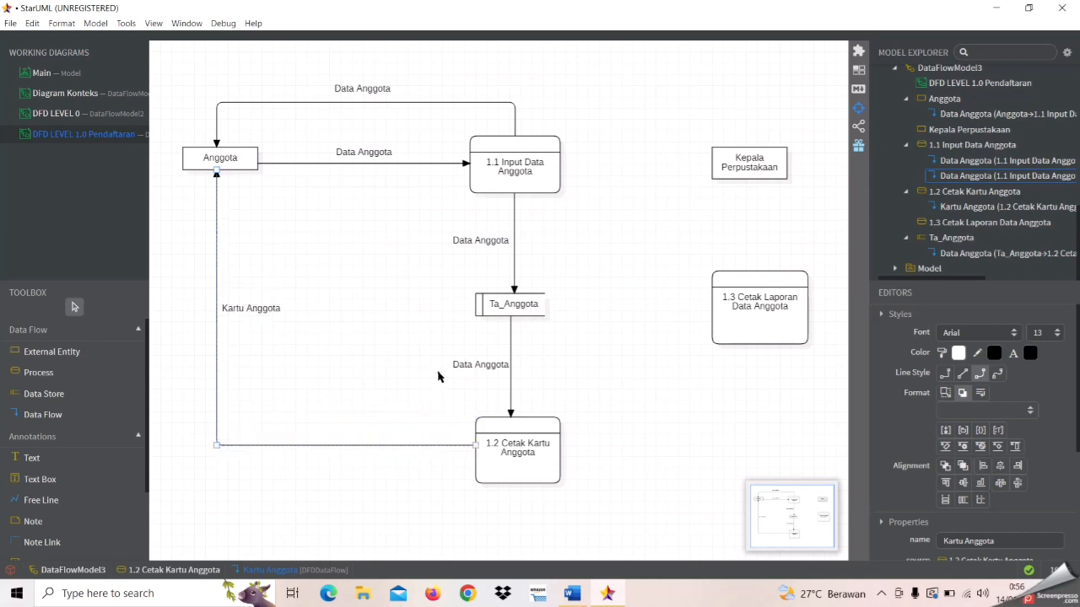
click(187, 361)
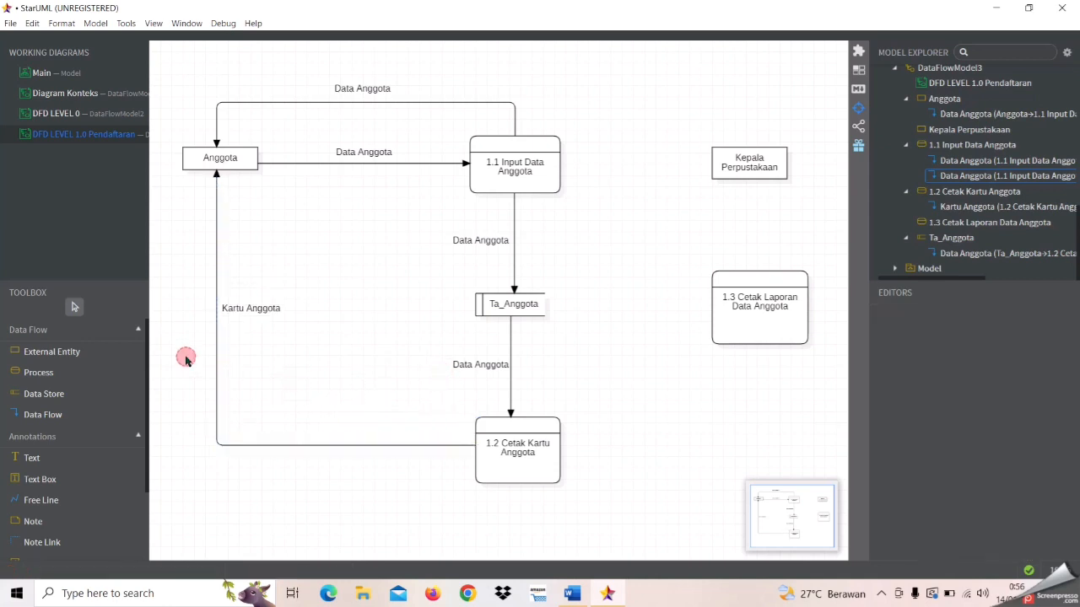
Draw a data flow from the Ta_Anggota data store to process 1.3 and name it Data Anggota
click(70, 415)
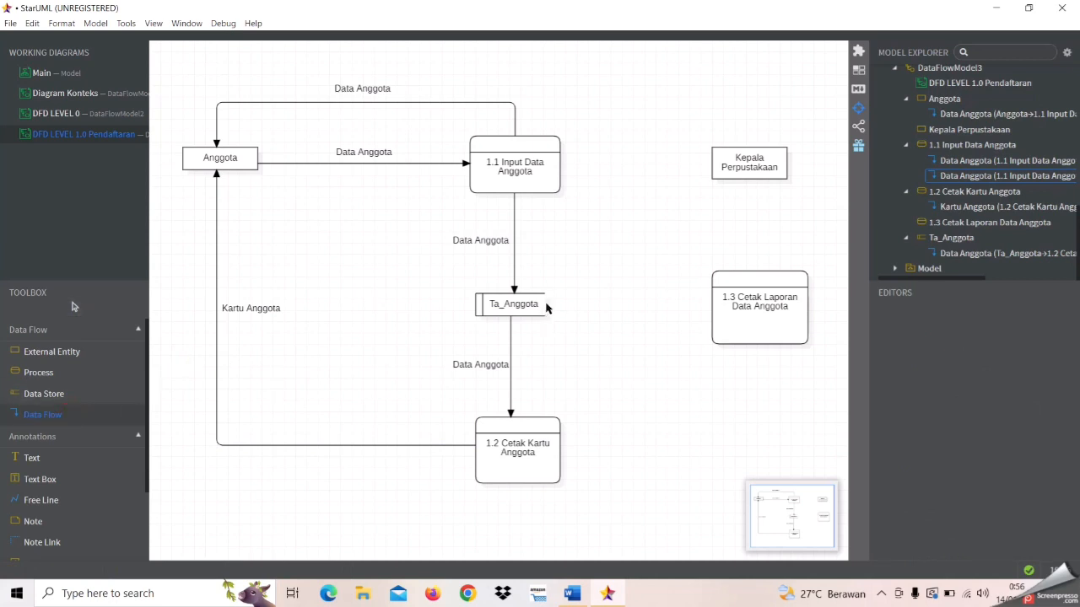
drag(544, 307, 714, 306)
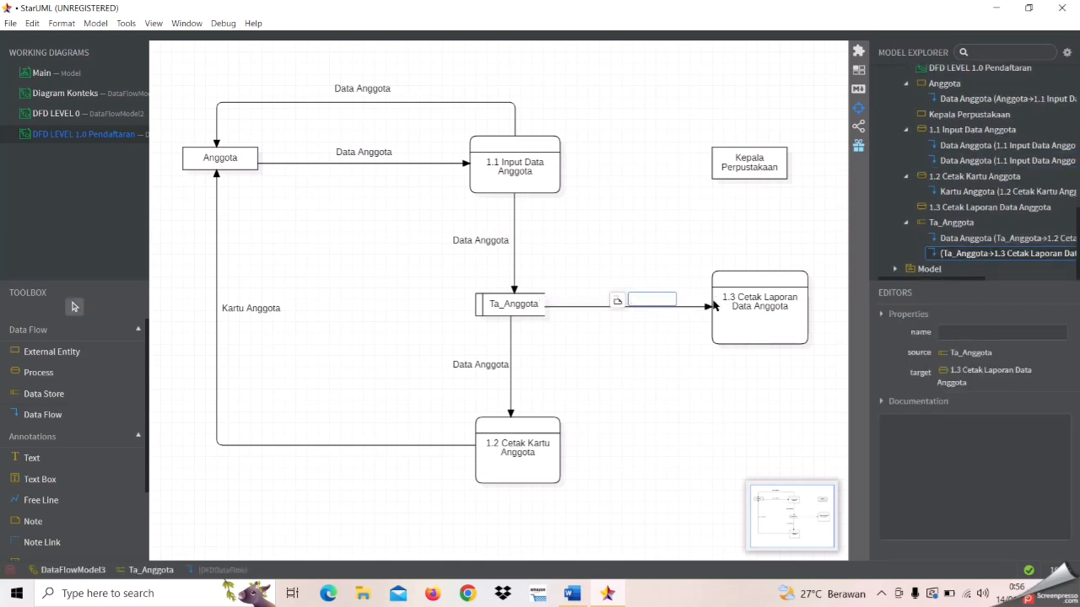
key(Caps_Lock)
text(Data Anggota)
click(671, 344)
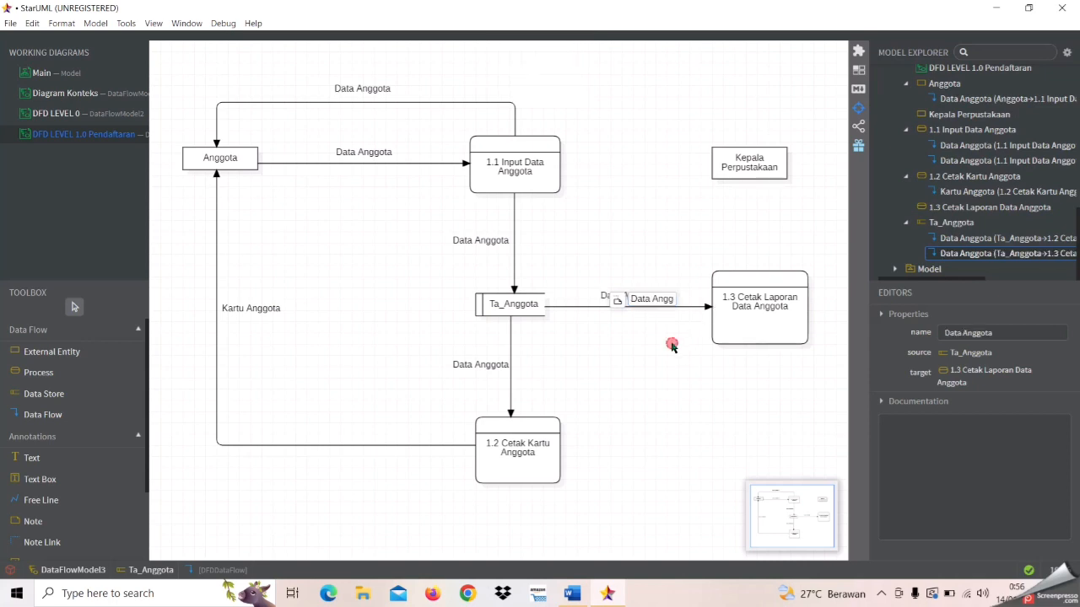
Draw a data flow named Data Anggota from process 1.3 up to Kepala Perpustakaan, with its label right of the line
click(72, 416)
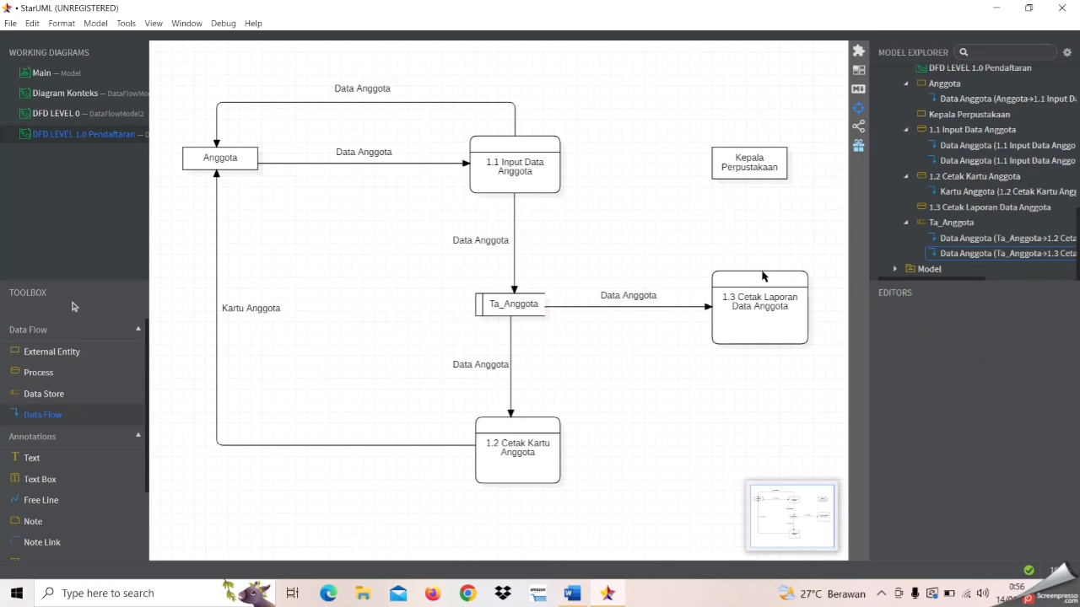
drag(756, 271, 753, 182)
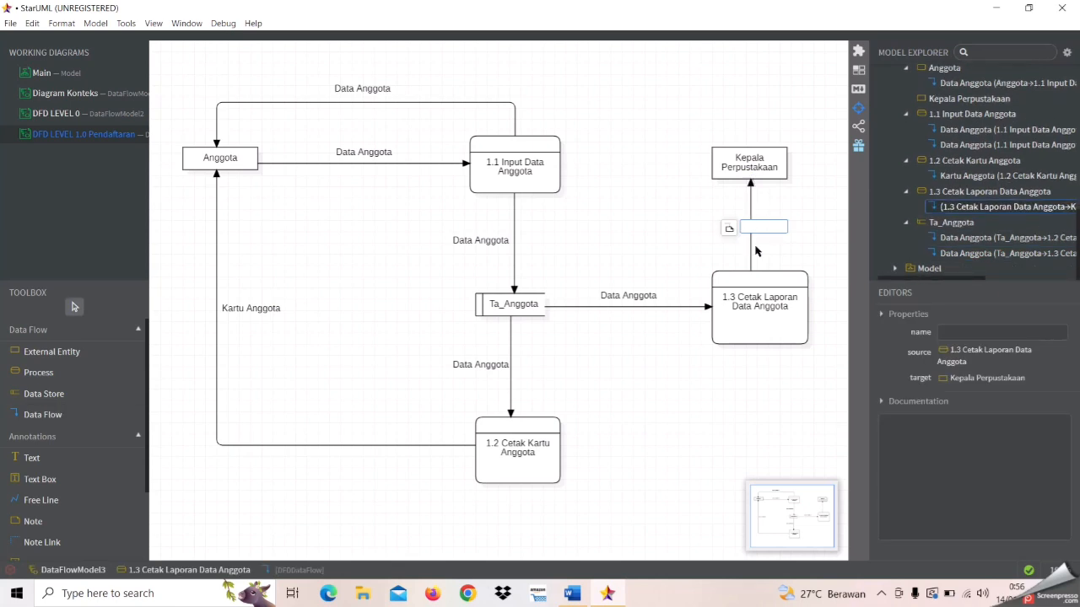
key(Caps_Lock)
text(D)
key(Caps_Lock)
text(ata Anggota)
click(665, 482)
click(744, 224)
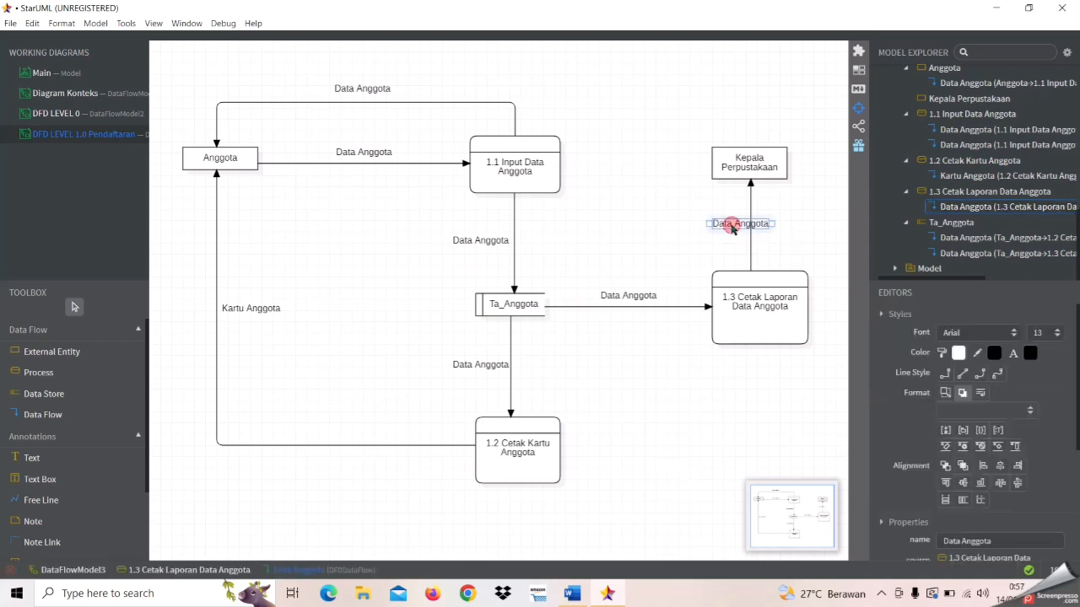
drag(773, 226, 774, 258)
click(674, 393)
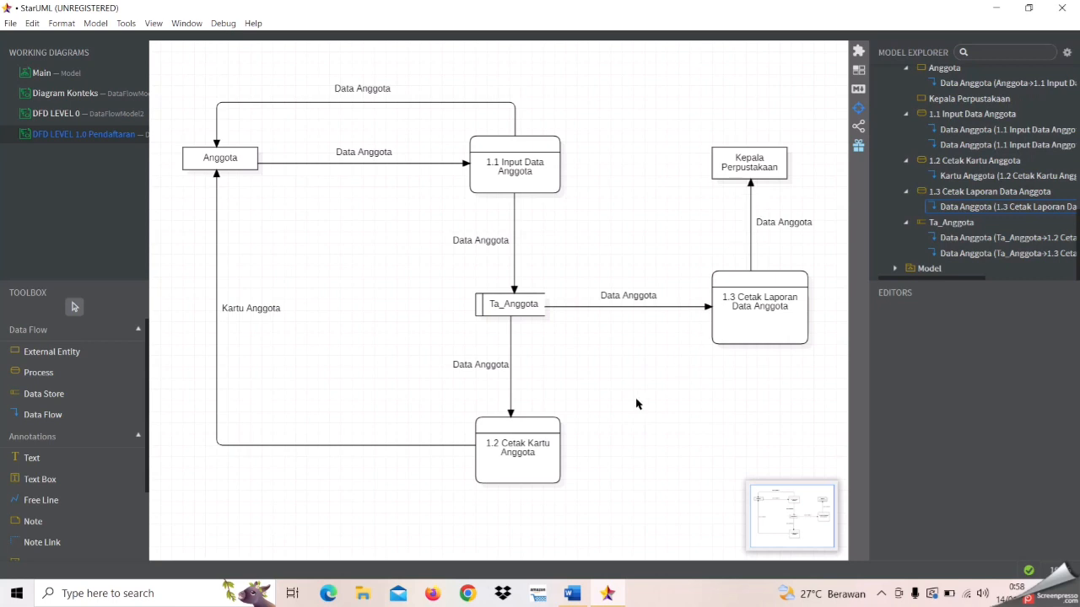
Add a new data flow diagram to the project
click(101, 23)
mouse_move(123, 44)
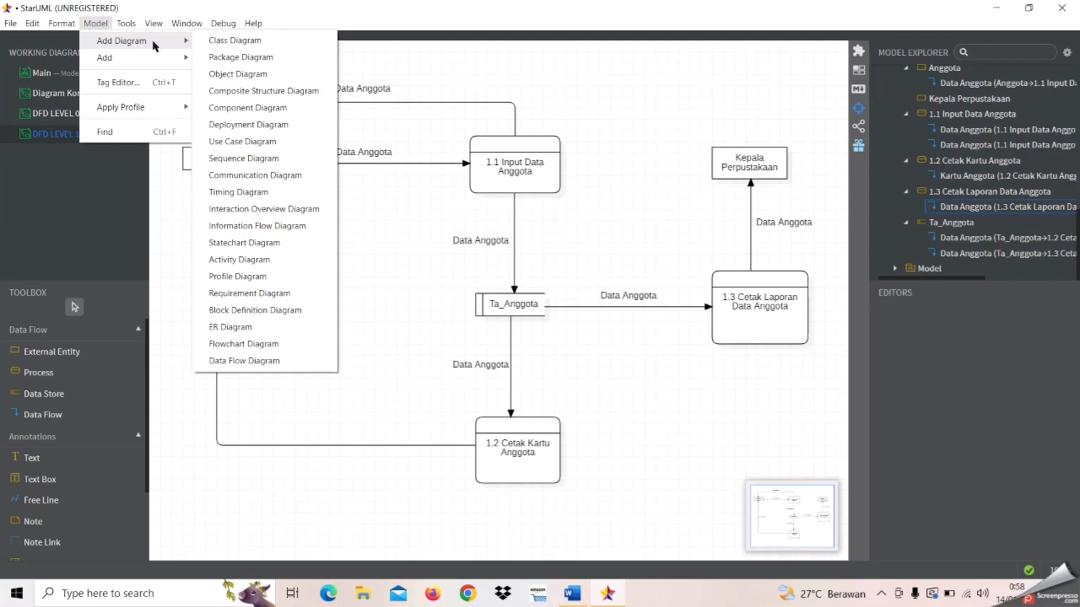
click(246, 362)
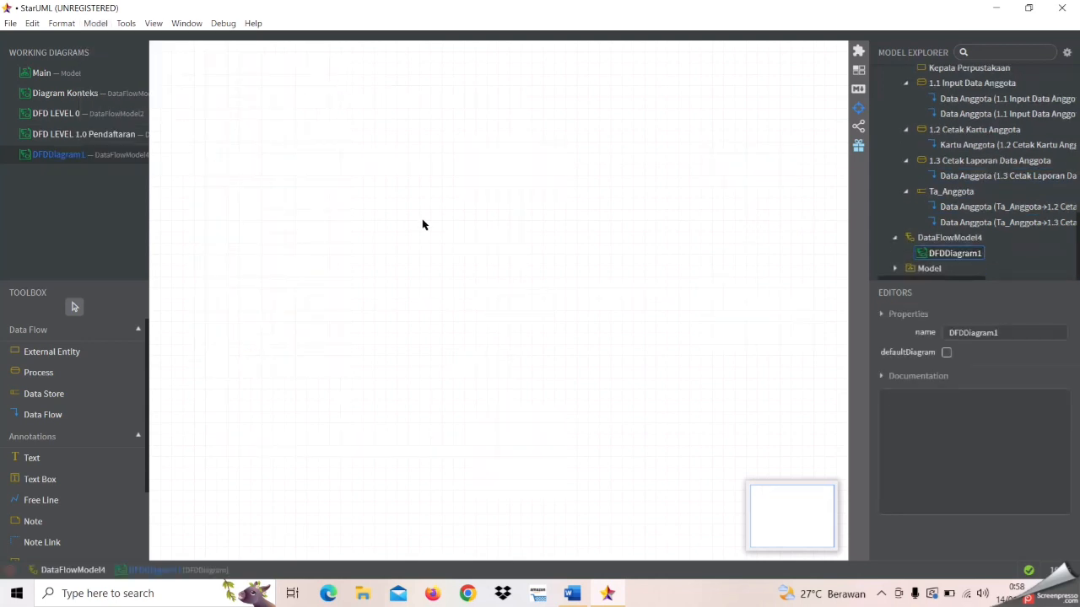
Rename the new data flow diagram as DFD LEVEL 1 Proses 2.0 Peminjaman
right_click(59, 156)
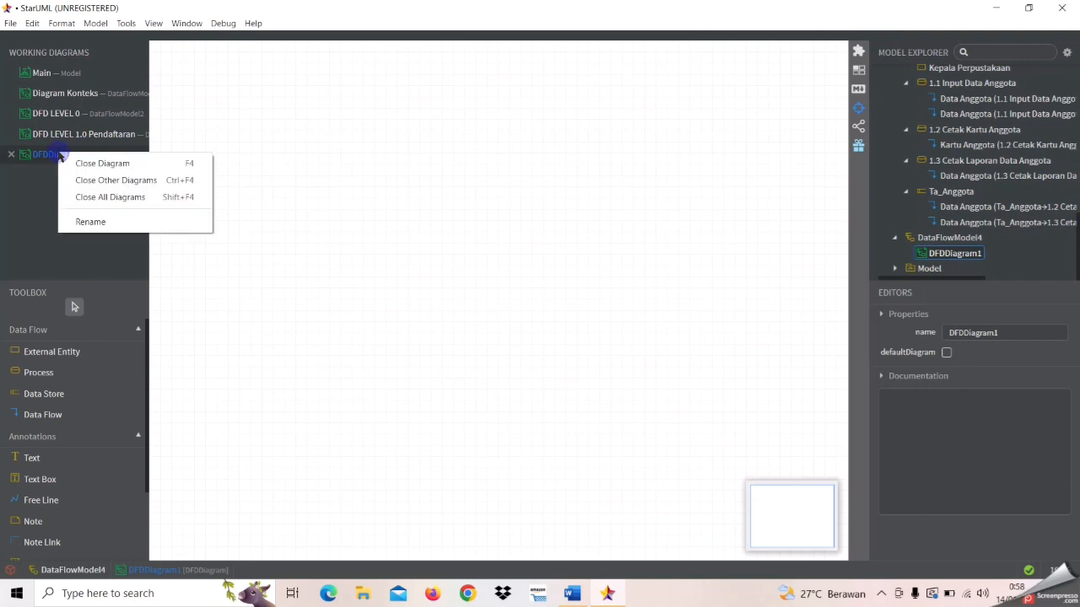
click(93, 220)
text(DF)
key(Caps_Lock)
text(f)
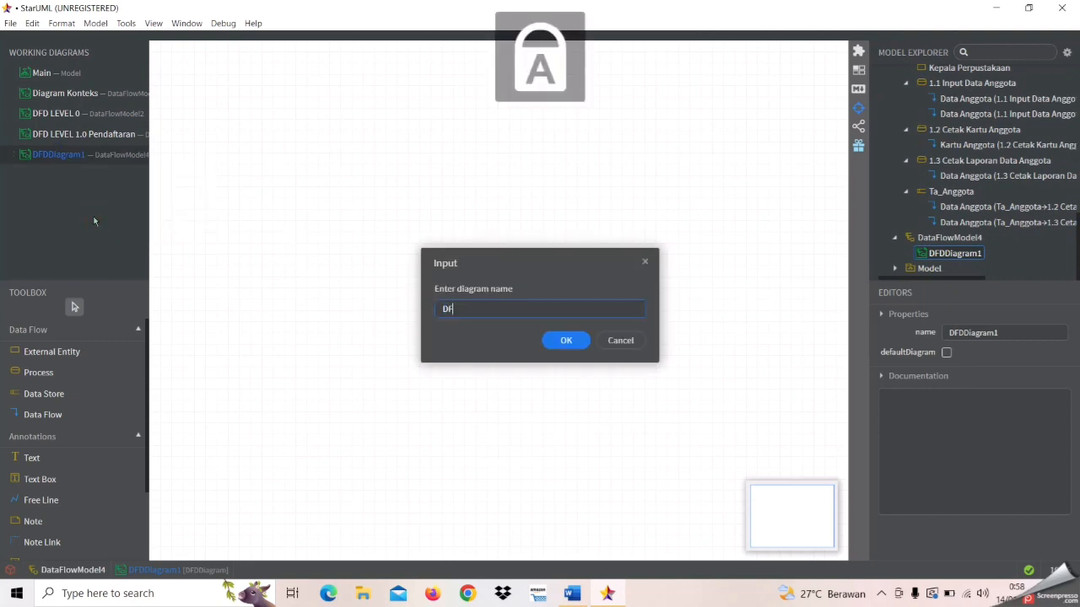
text(D LEVEL)
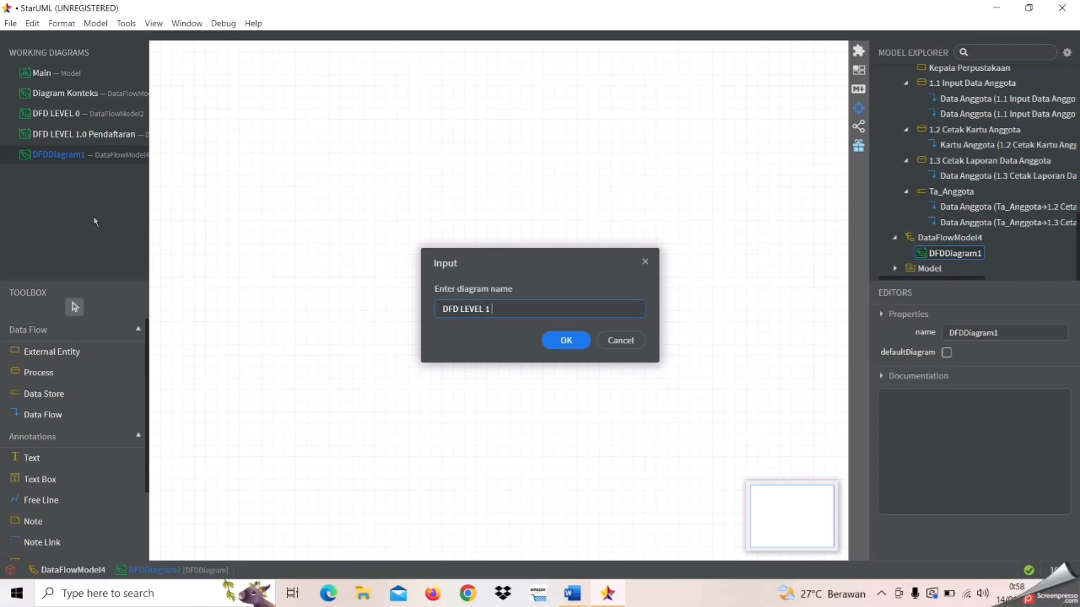
text(1)
key(Caps_Lock)
text(p)
key(Caps_Lock)
text(R)
key(BackSpace)
key(BackSpace)
key(BackSpace)
text(P)
key(Caps_Lock)
text(roses 2.0)
key(Caps_Lock)
text(P)
key(Caps_Lock)
text(eminjaman)
click(570, 341)
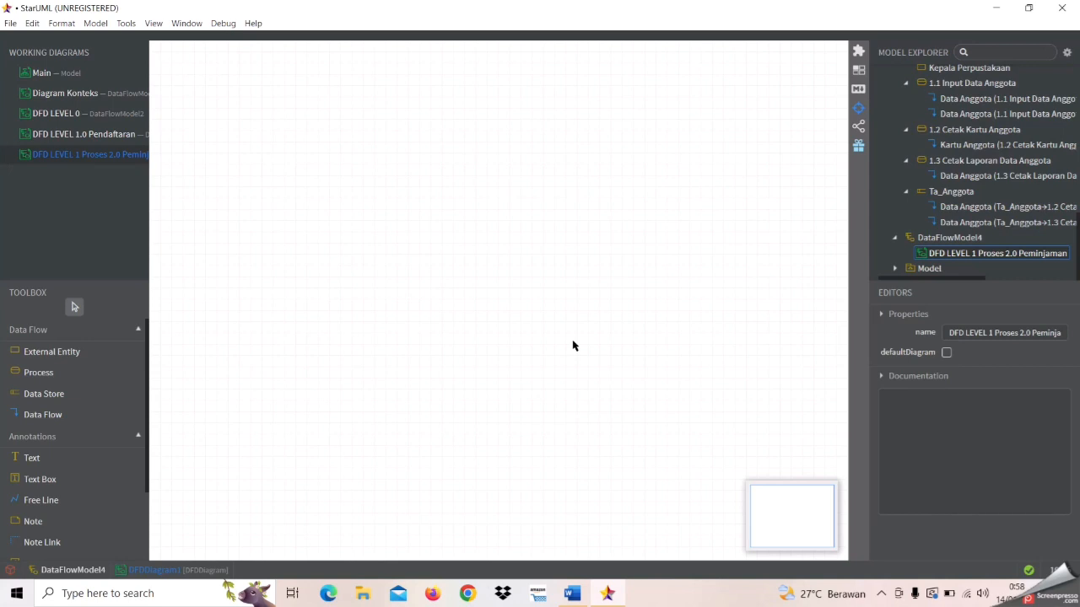
Place two external entities near the top of the Peminjaman diagram, one on the far left and one on the far right
click(98, 353)
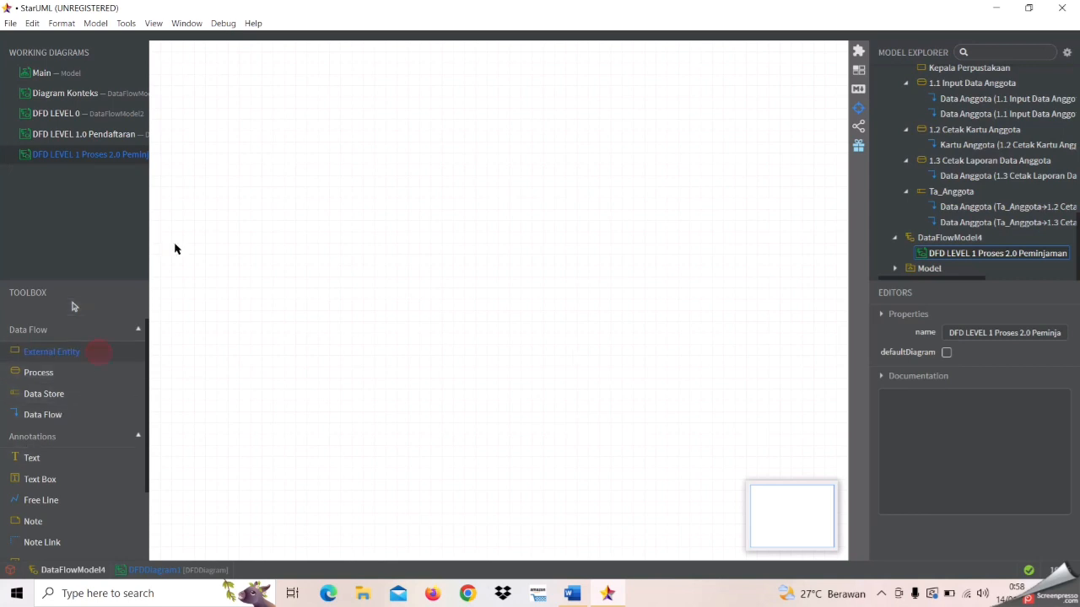
click(177, 143)
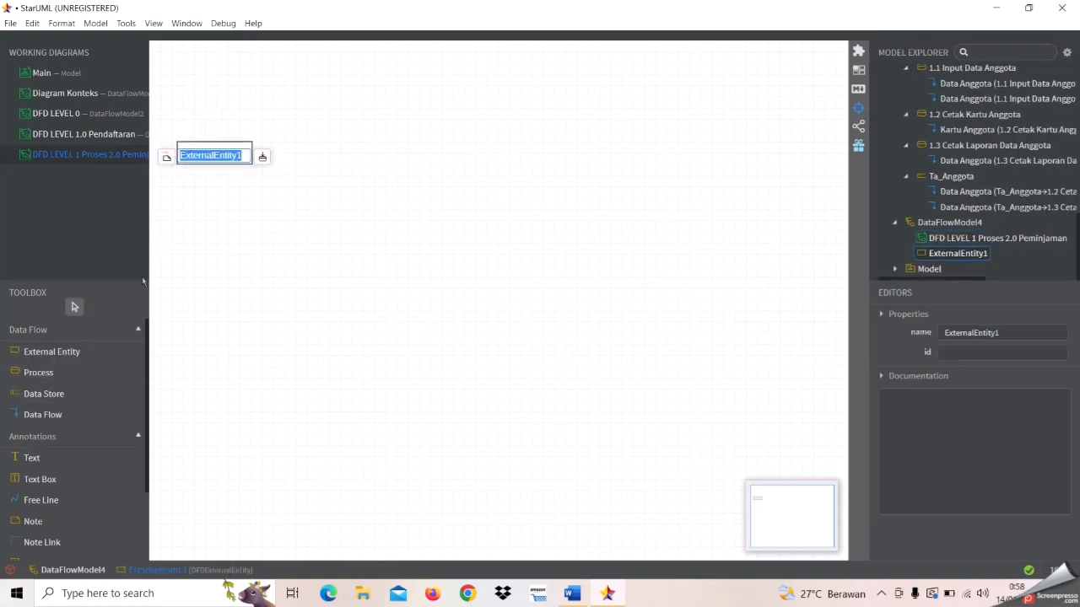
click(72, 353)
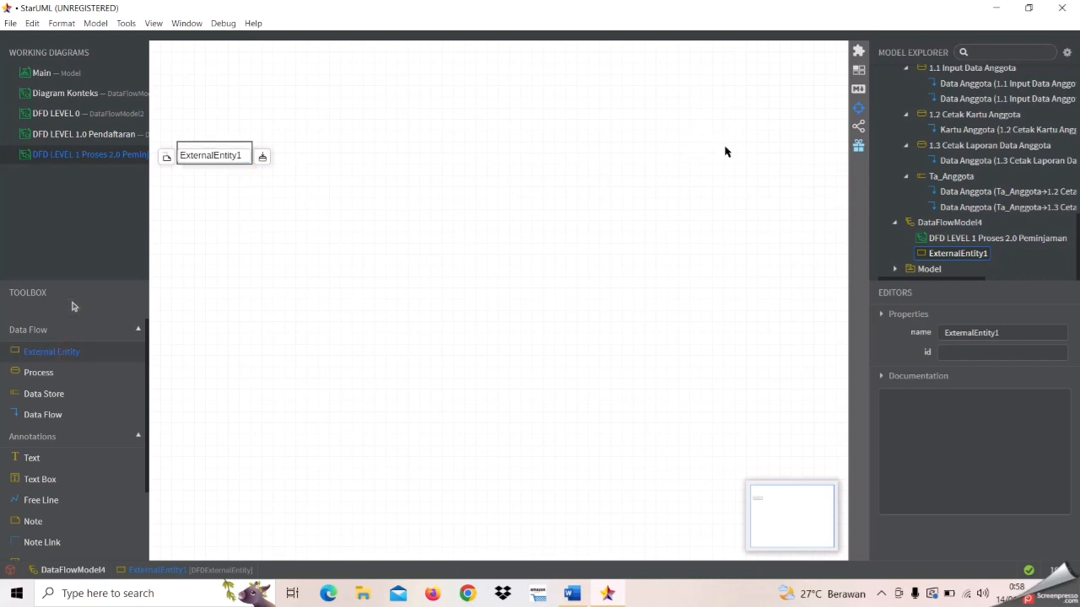
click(715, 150)
click(562, 264)
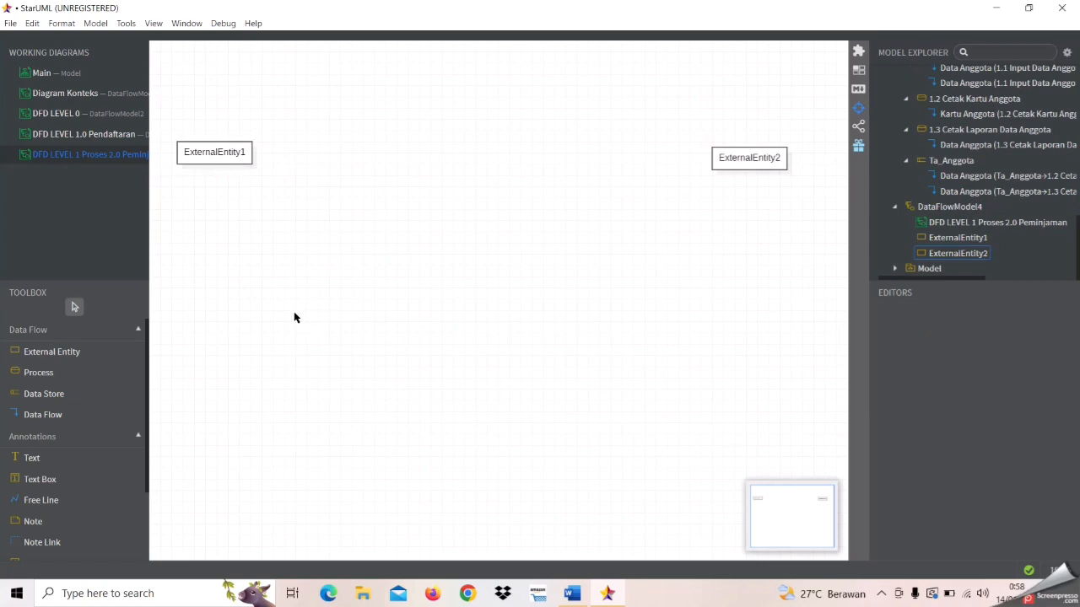
Place three processes in a central column with a data store beneath them, and a fourth process below the right external entity
click(72, 374)
click(452, 146)
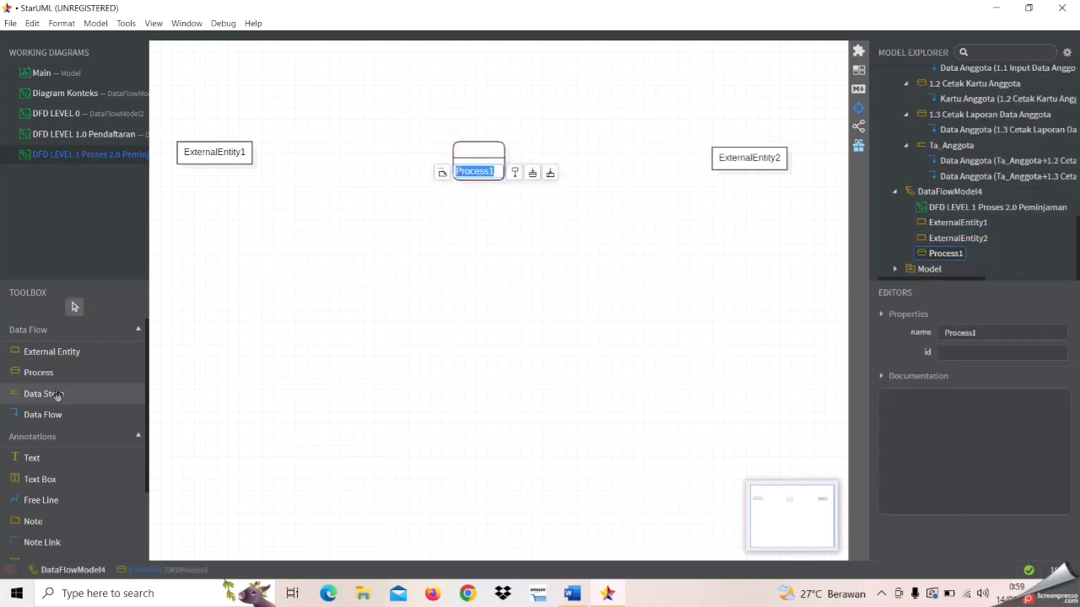
click(58, 373)
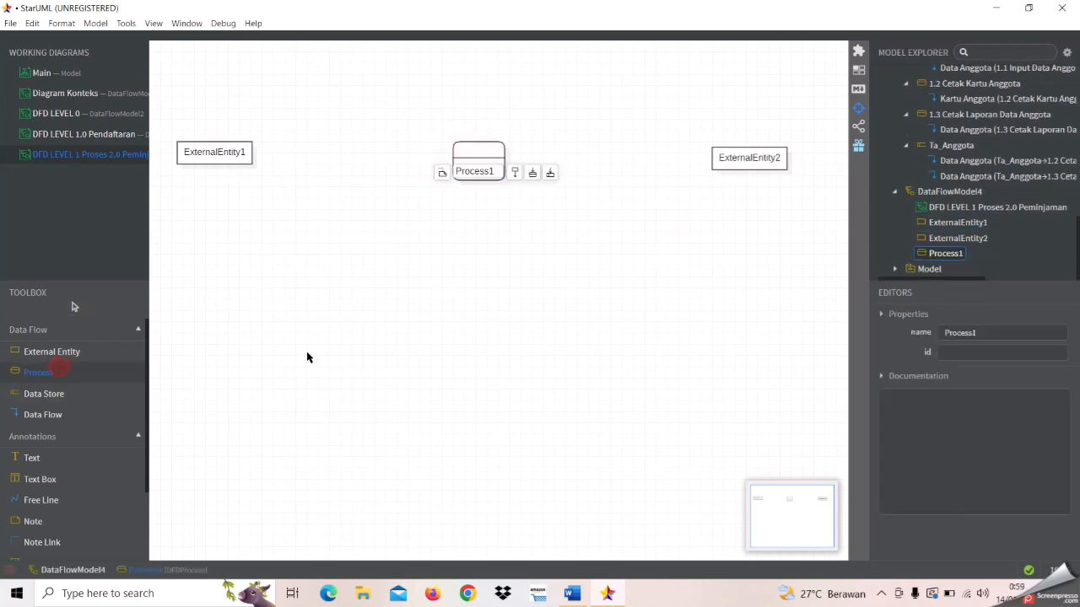
click(468, 282)
click(79, 371)
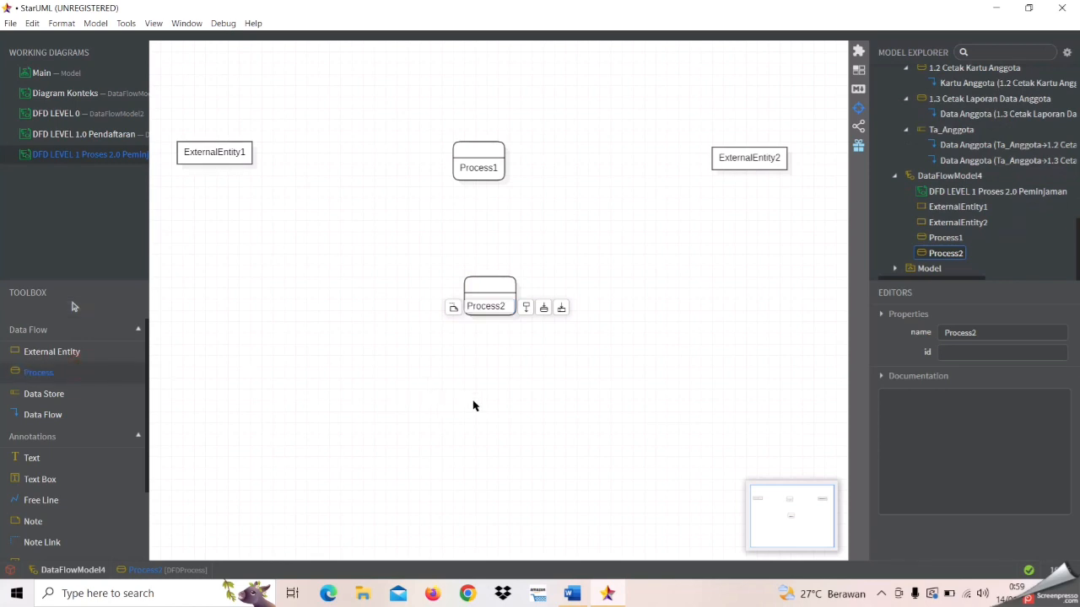
click(477, 404)
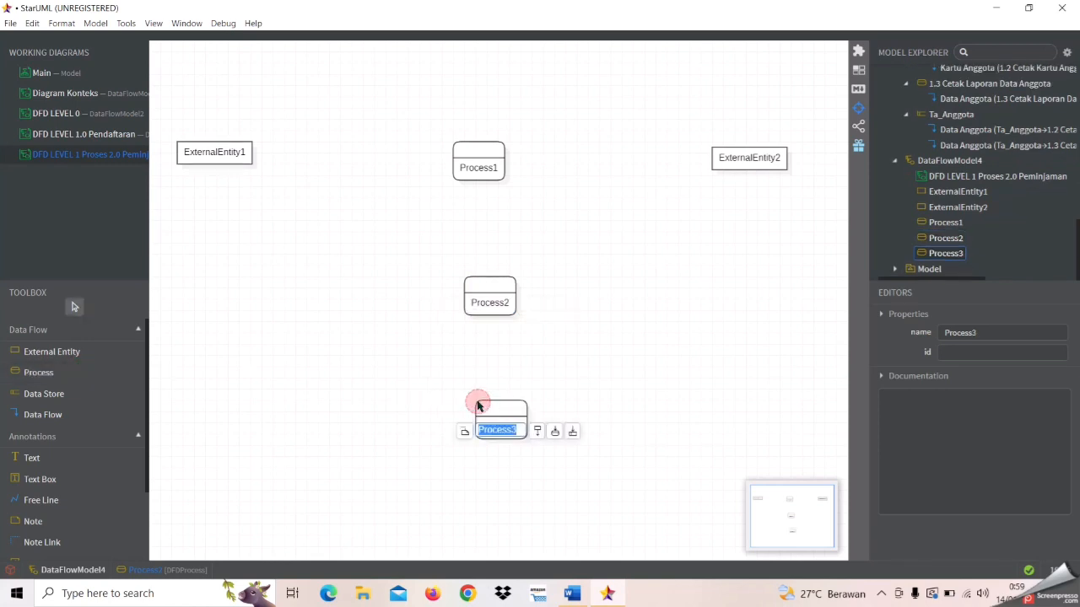
click(81, 371)
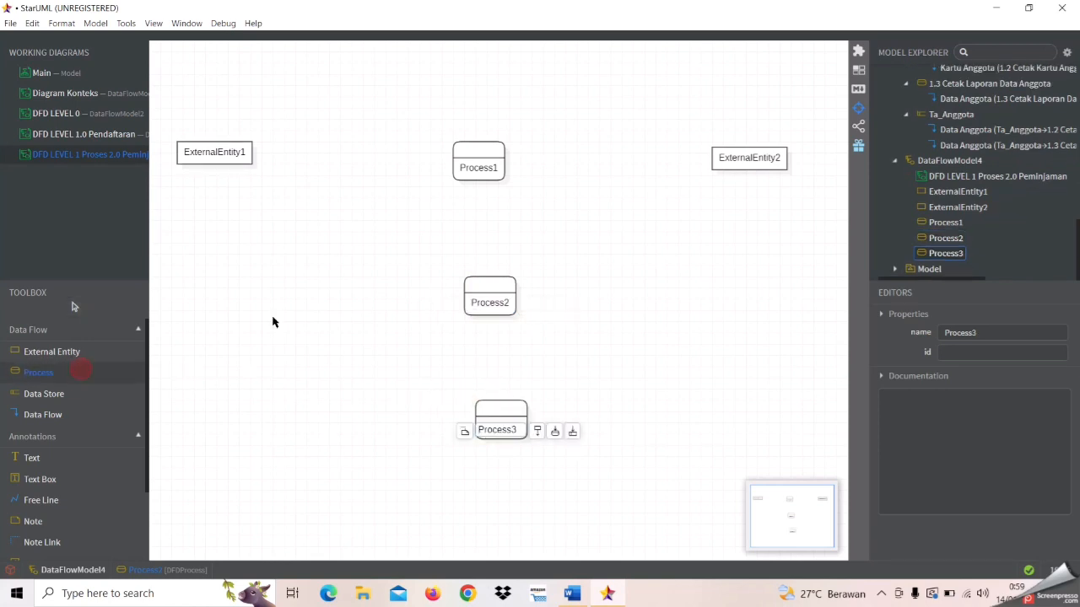
click(737, 281)
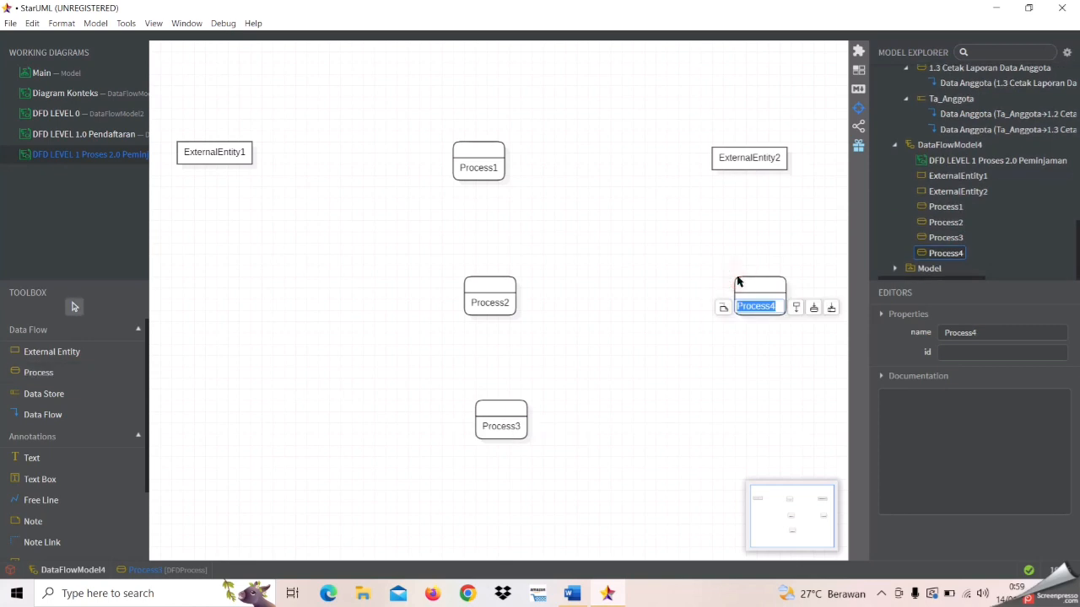
click(86, 402)
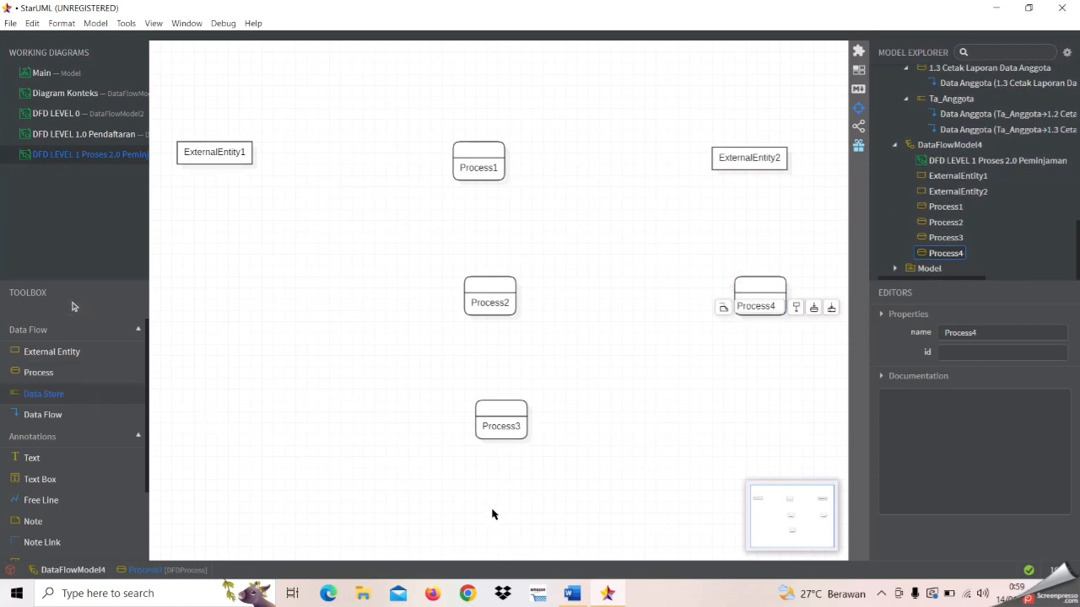
click(482, 505)
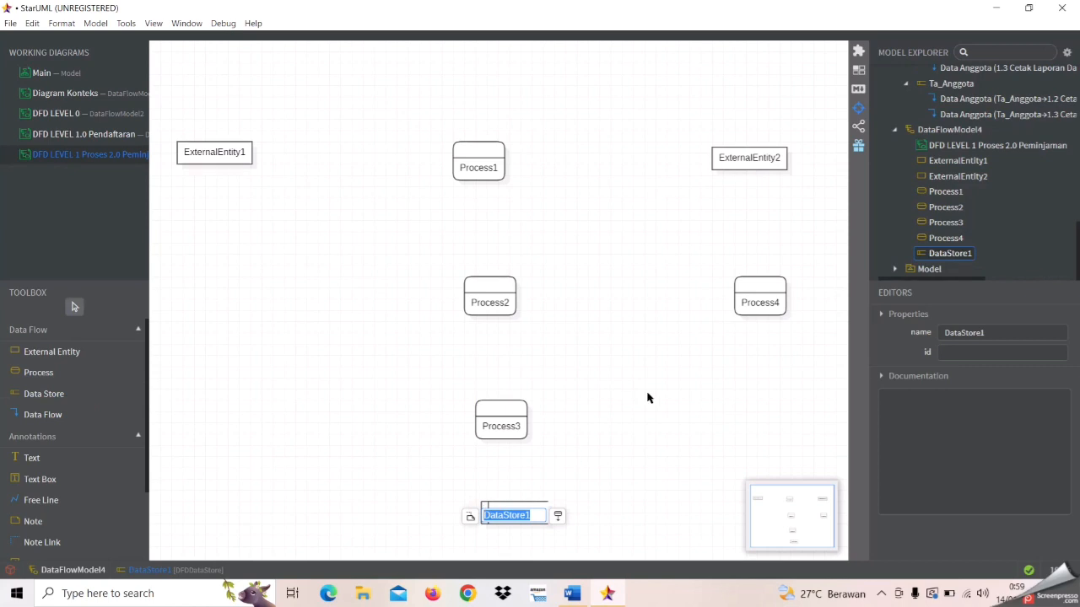
Name the left external entity Anggota
click(211, 158)
key(Caps_Lock)
text(A)
key(Caps_Lock)
text(nggota)
Name the right external entity Kepala Perpustakaan
double_click(739, 156)
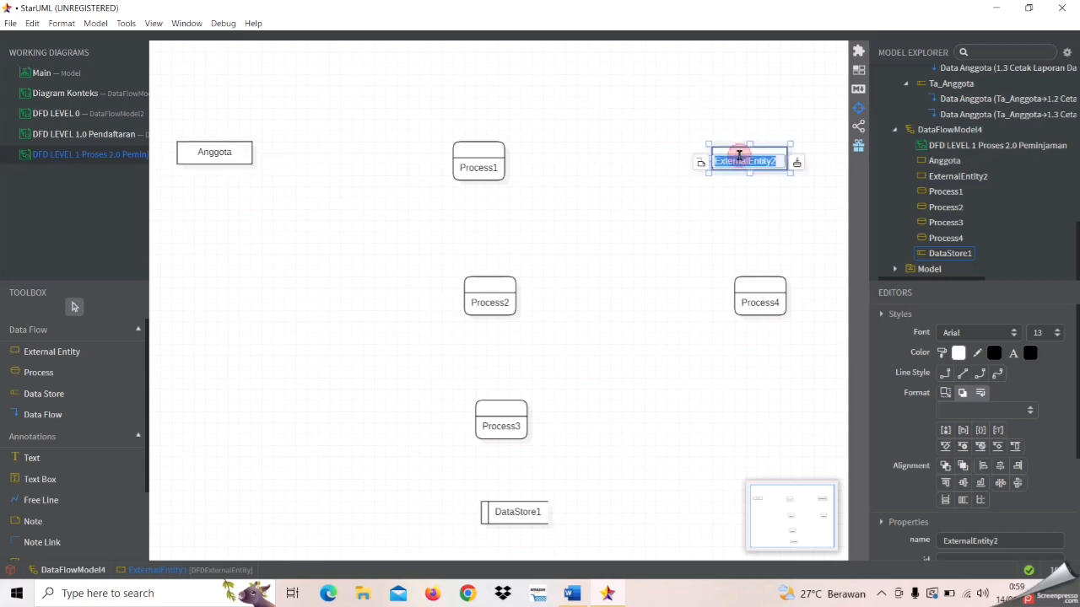
key(Caps_Lock)
text(K)
key(Caps_Lock)
text(epala Per)
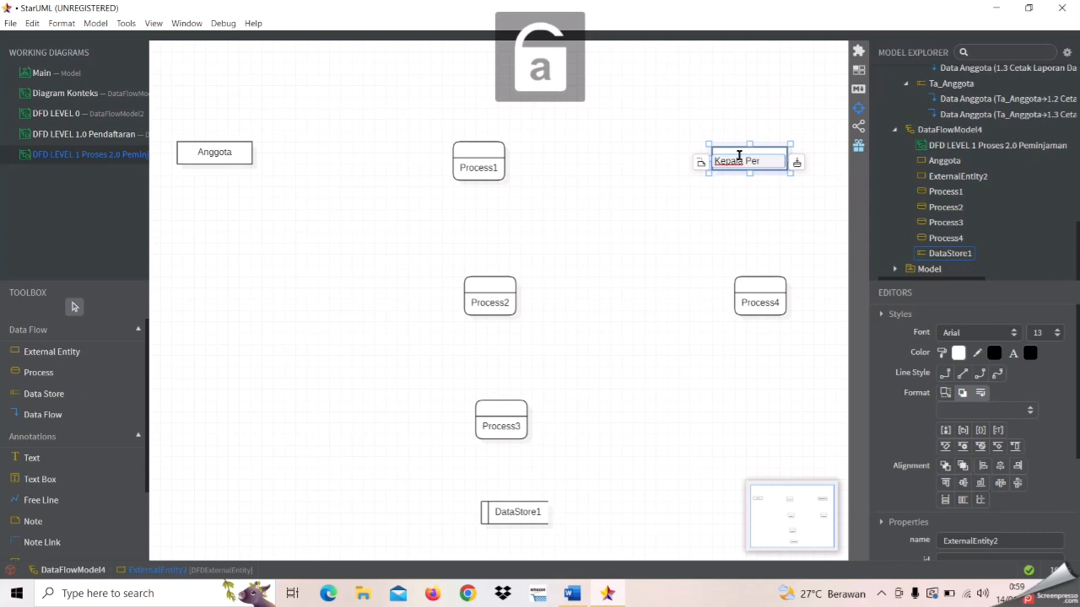
text(pustakaan)
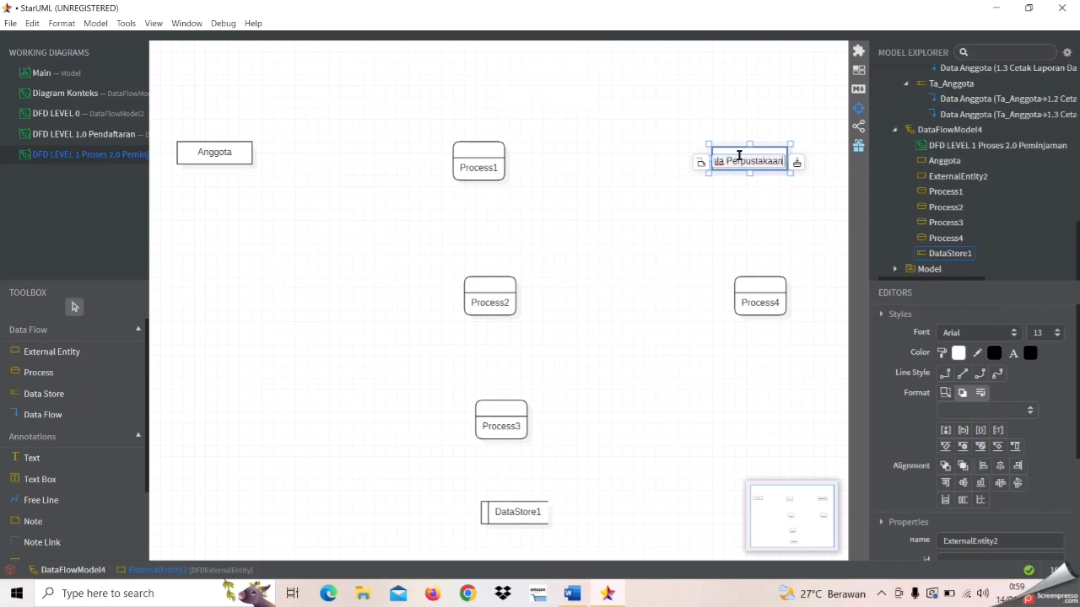
Name the top process in the central column 2.1 Login
double_click(471, 170)
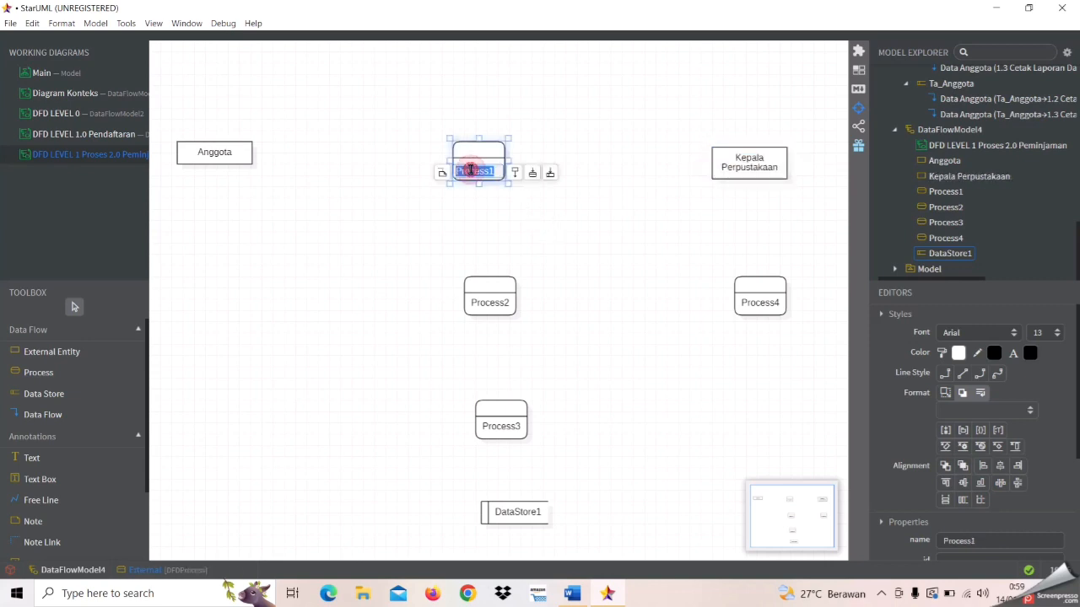
text(2.1)
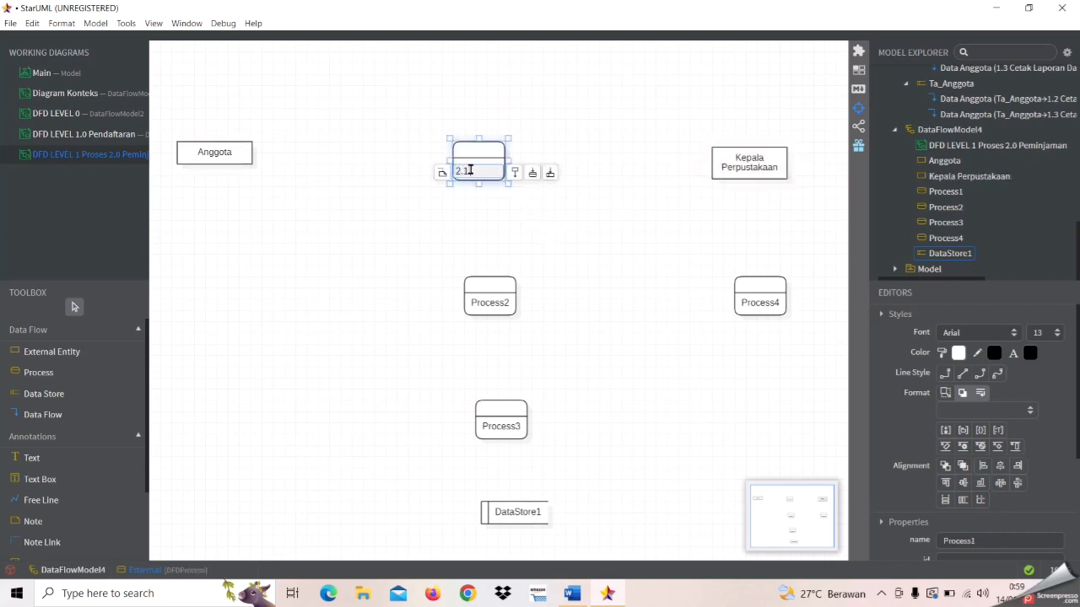
key(Caps_Lock)
key(Caps_Lock)
text(Login)
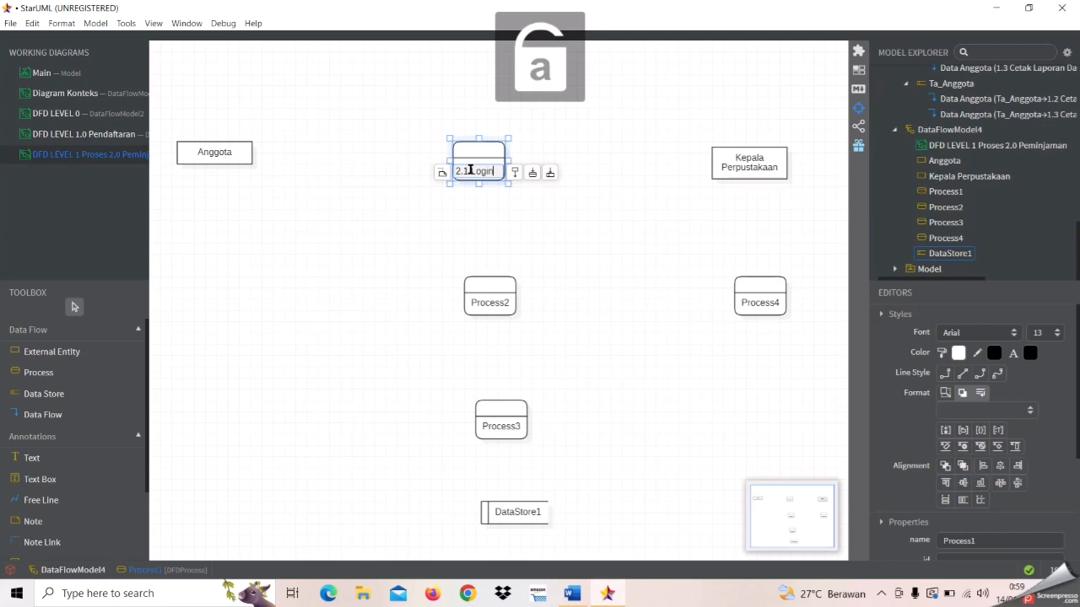
Name the second process in the central column 2.2 Pesan Buku
double_click(490, 302)
text(2.2)
key(Caps_Lock)
text(P)
key(Caps_Lock)
text(es)
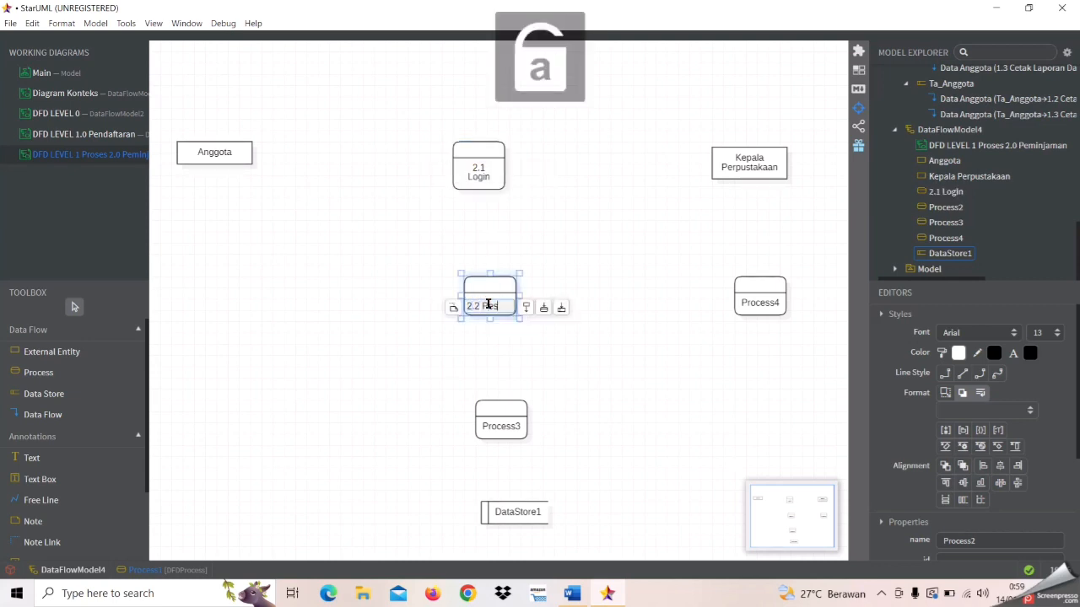
text(an Buku)
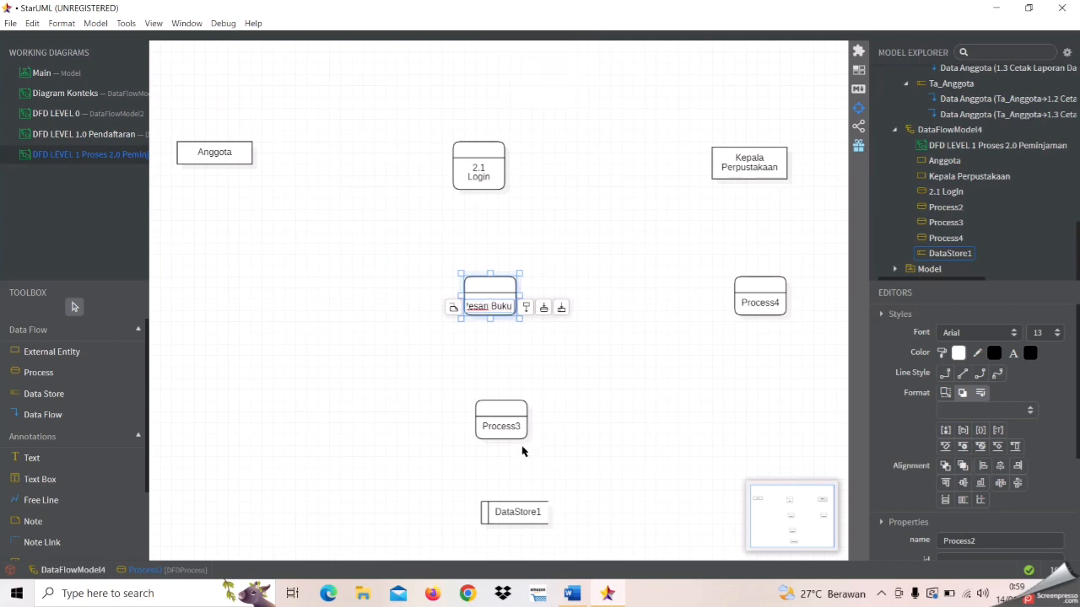
Name the third process in the central column 2.3 Aktivasi Peminjaman
double_click(495, 429)
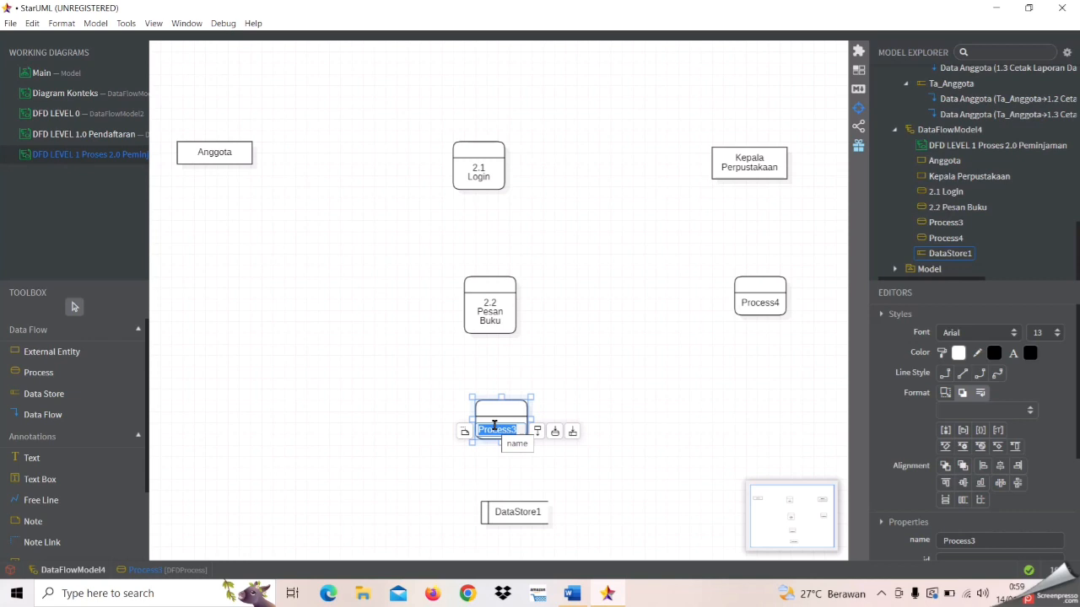
text(2.3)
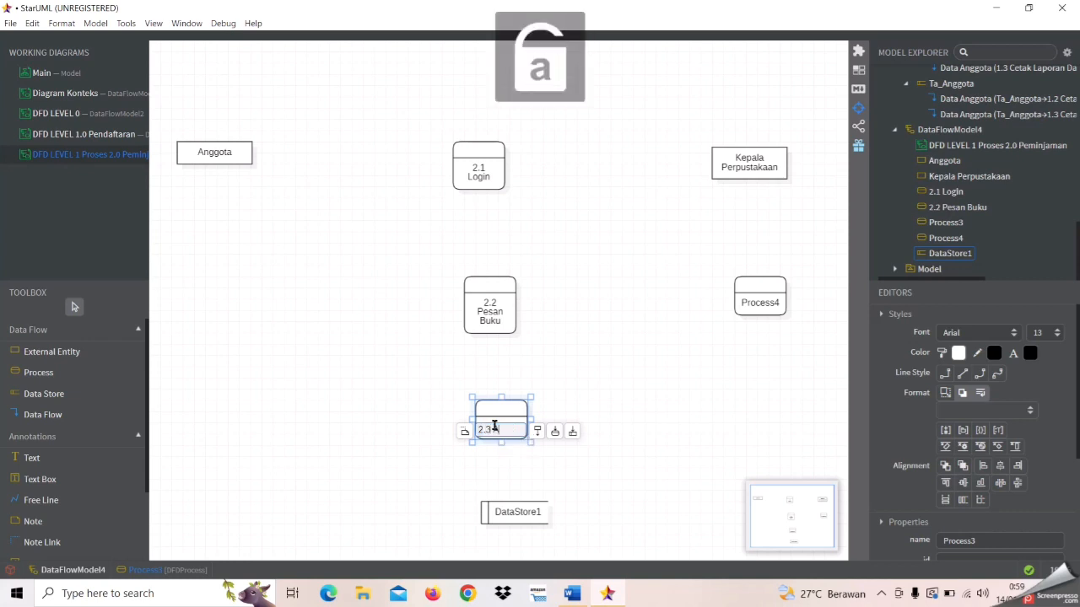
text( Aktivasi)
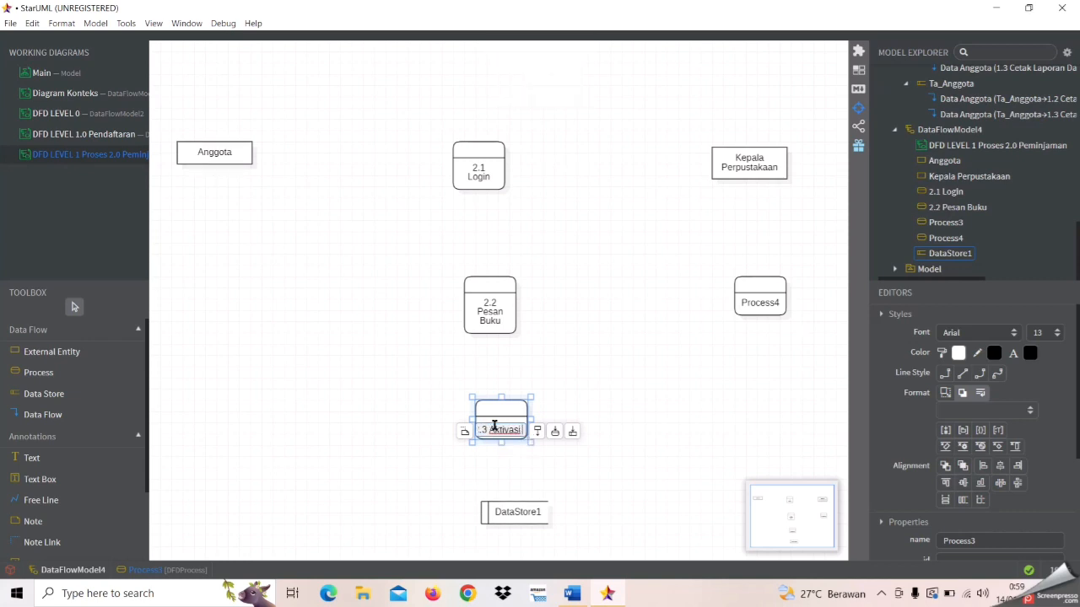
key(Caps_Lock)
text(P)
key(Caps_Lock)
text(e)
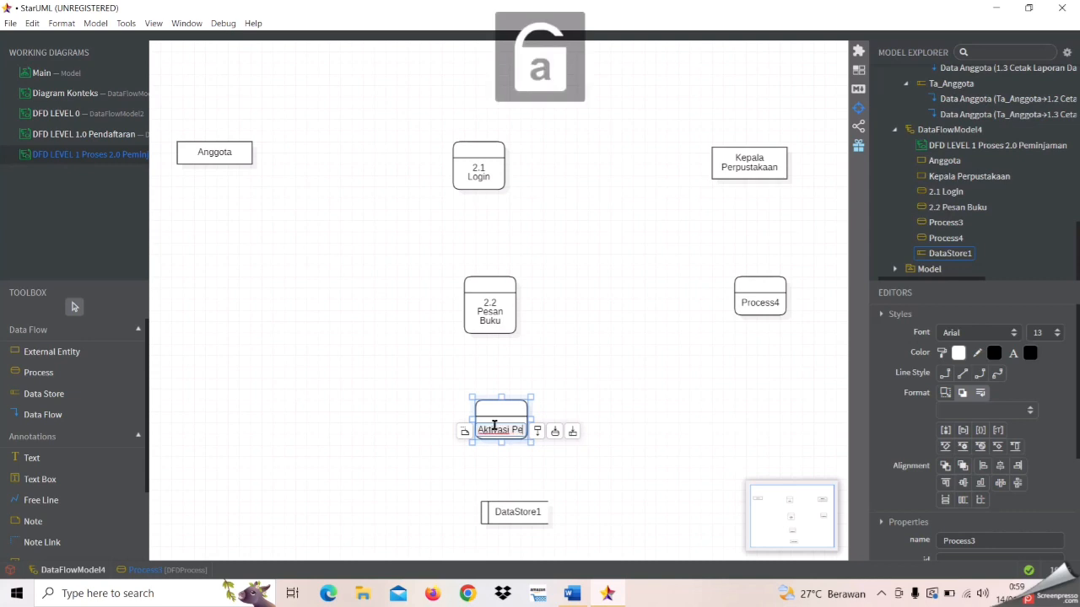
text(minjaman)
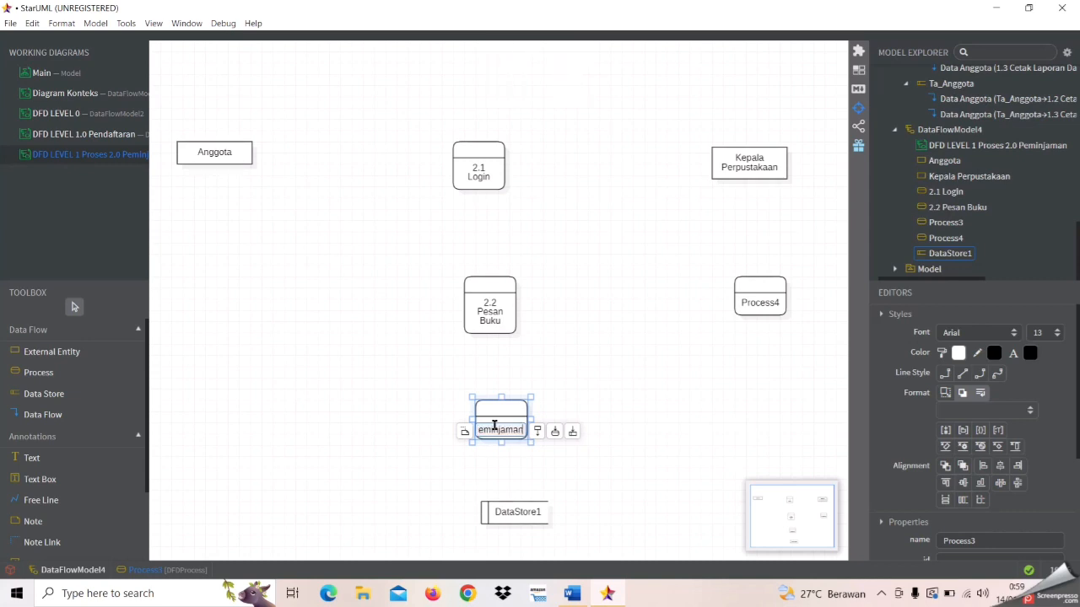
Name the process below Kepala Perpustakaan 2.4 Cetak Laporan Data Peminjaman
click(763, 306)
double_click(764, 306)
text(2.4 )
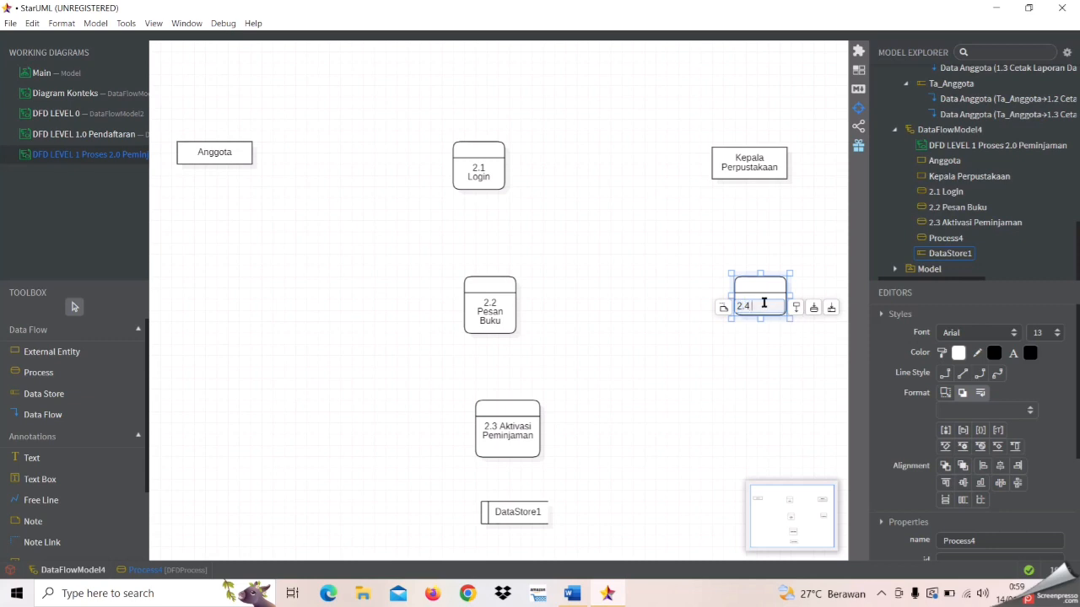
text(Cetak)
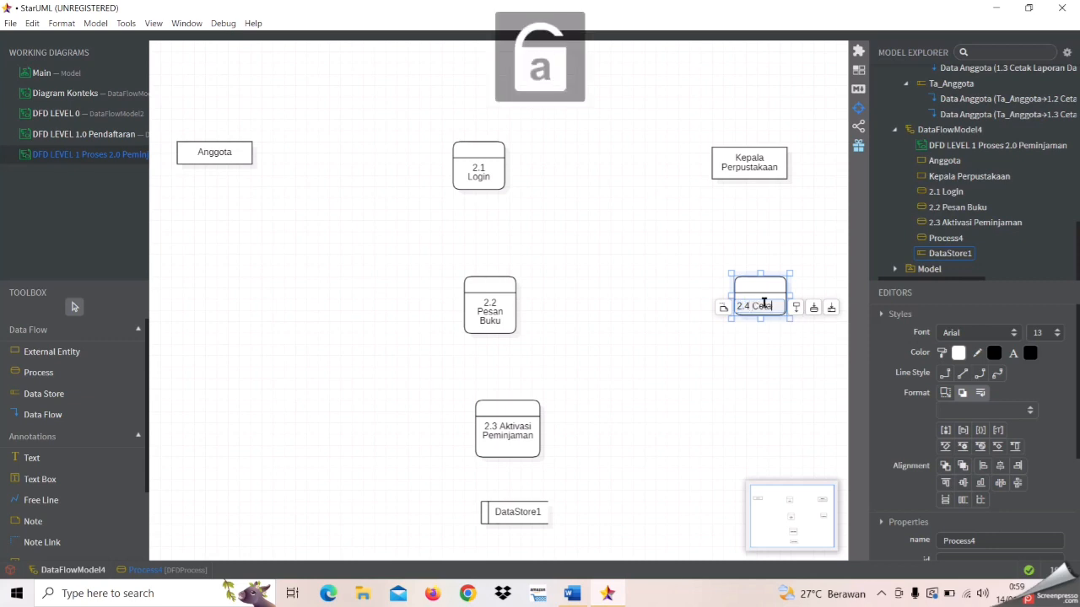
text( Laporan)
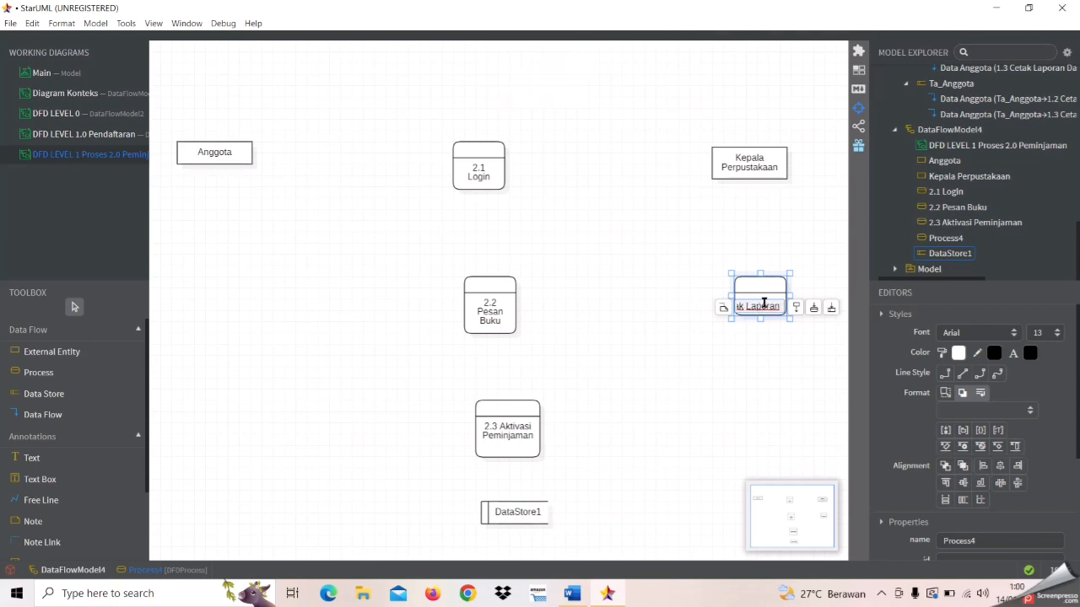
key(Caps_Lock)
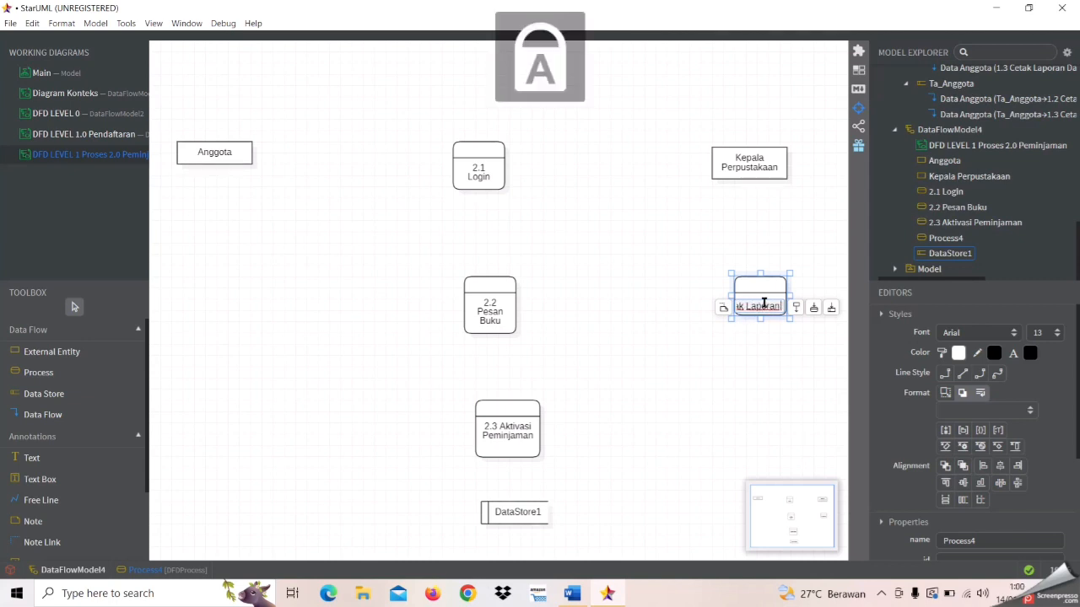
text(D)
key(Caps_Lock)
text(a)
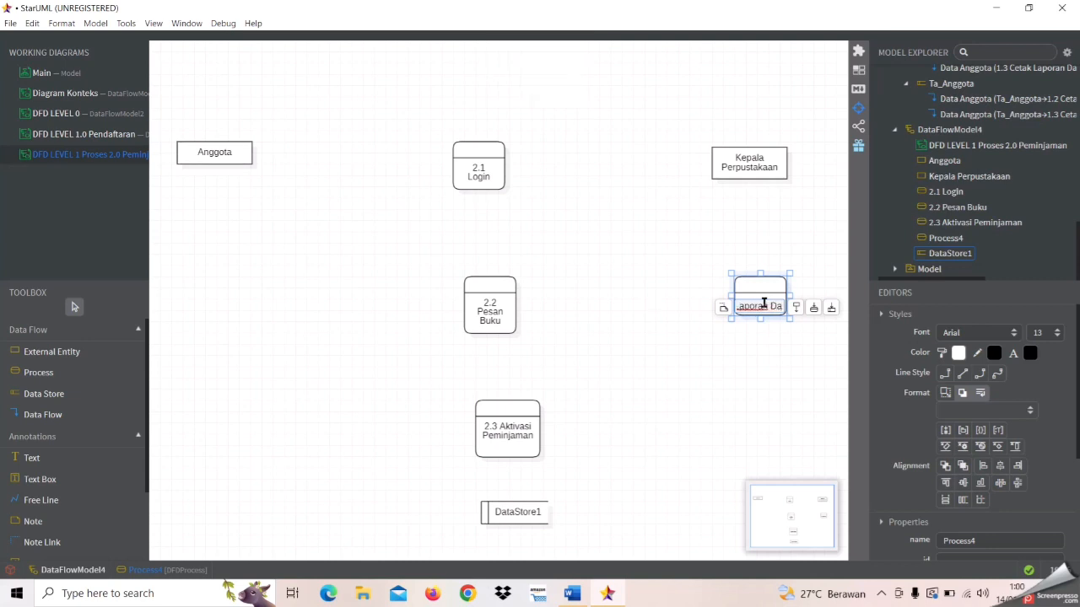
text(ta Peminjaman)
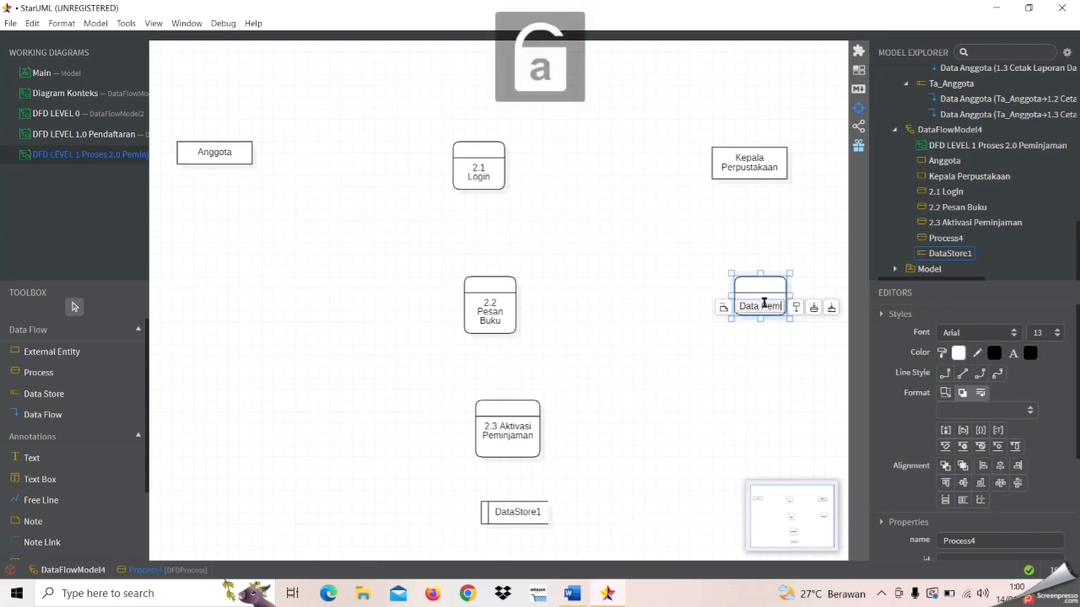
Name the data store beneath the central processes Ta_Pinjam
double_click(524, 511)
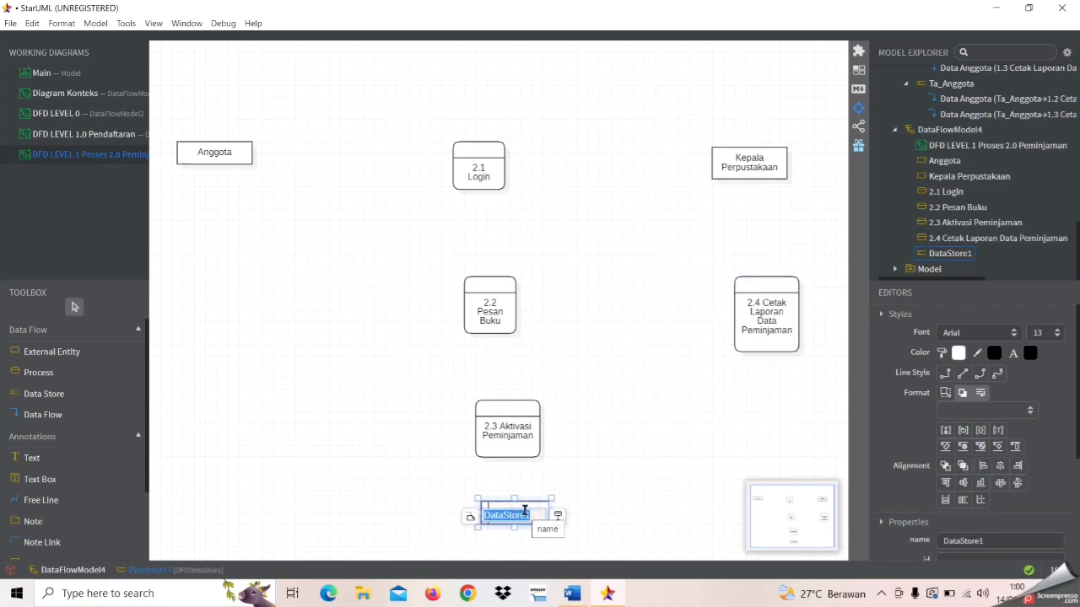
key(Caps_Lock)
text(Ta_)
key(Caps_Lock)
text(Pin)
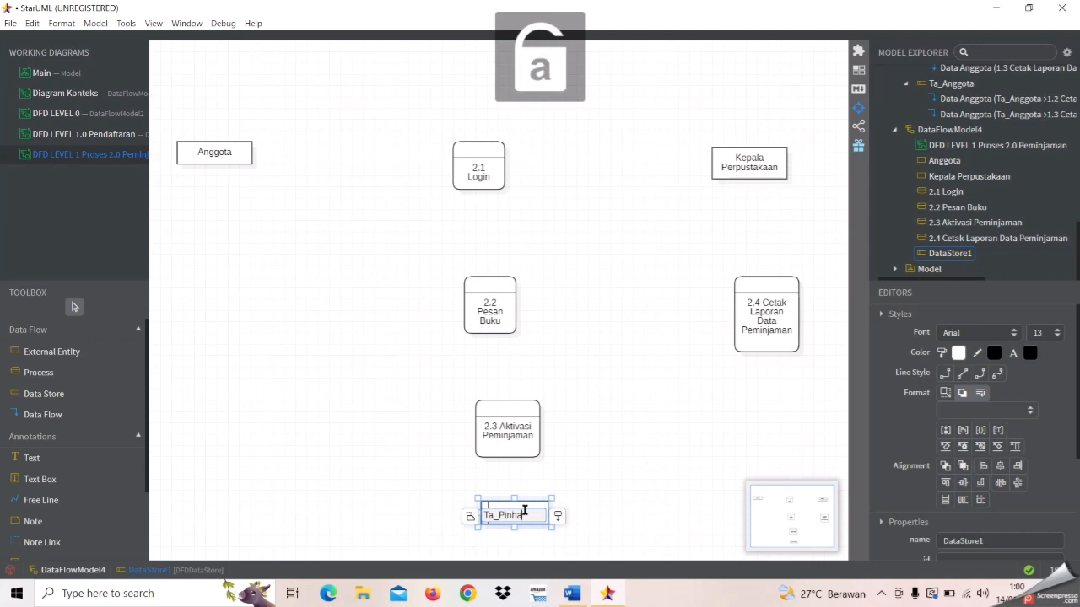
text(jam)
click(641, 440)
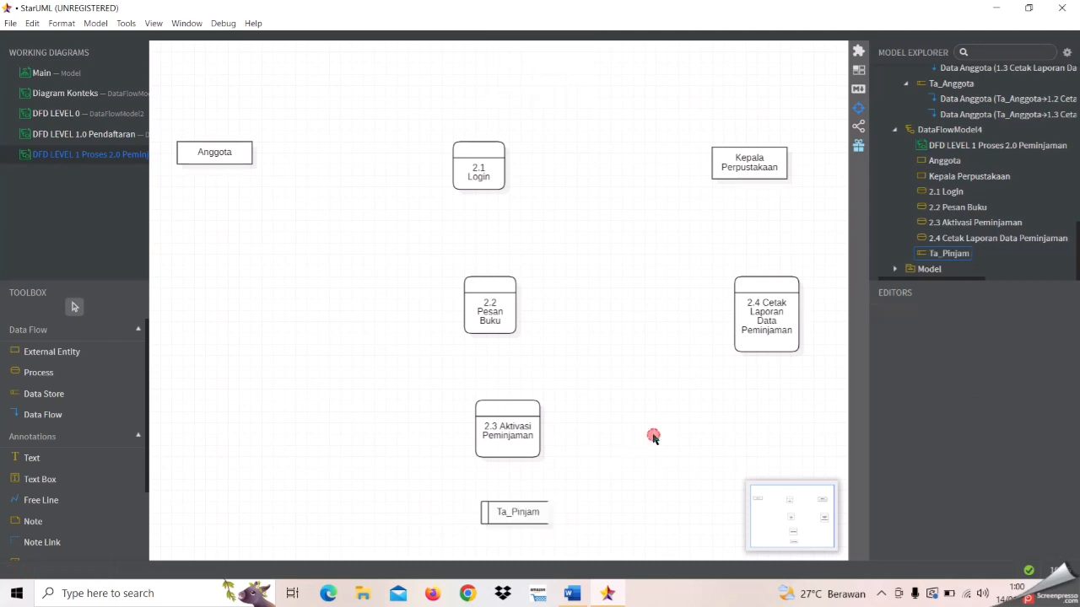
Enlarge the Anggota and Kepala Perpustakaan entity boxes slightly and level their upper edges
click(203, 145)
drag(175, 165, 166, 179)
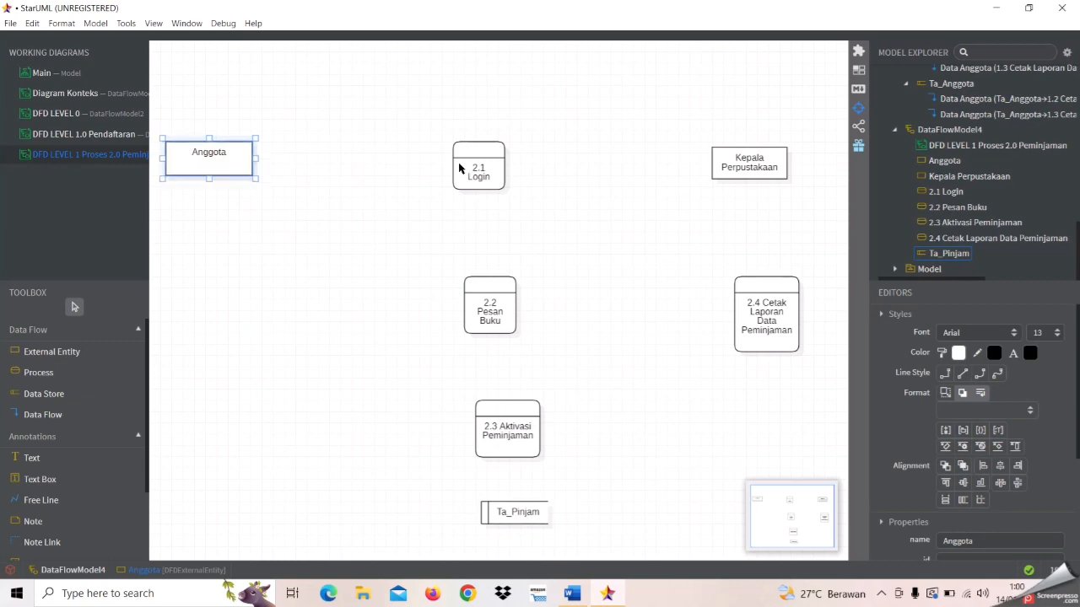
click(749, 174)
drag(788, 182, 756, 167)
click(766, 207)
click(695, 264)
Widen the 2.1 Login and 2.2 Pesan Buku processes to the same width and align them in one column
click(483, 179)
drag(507, 192, 533, 204)
click(548, 253)
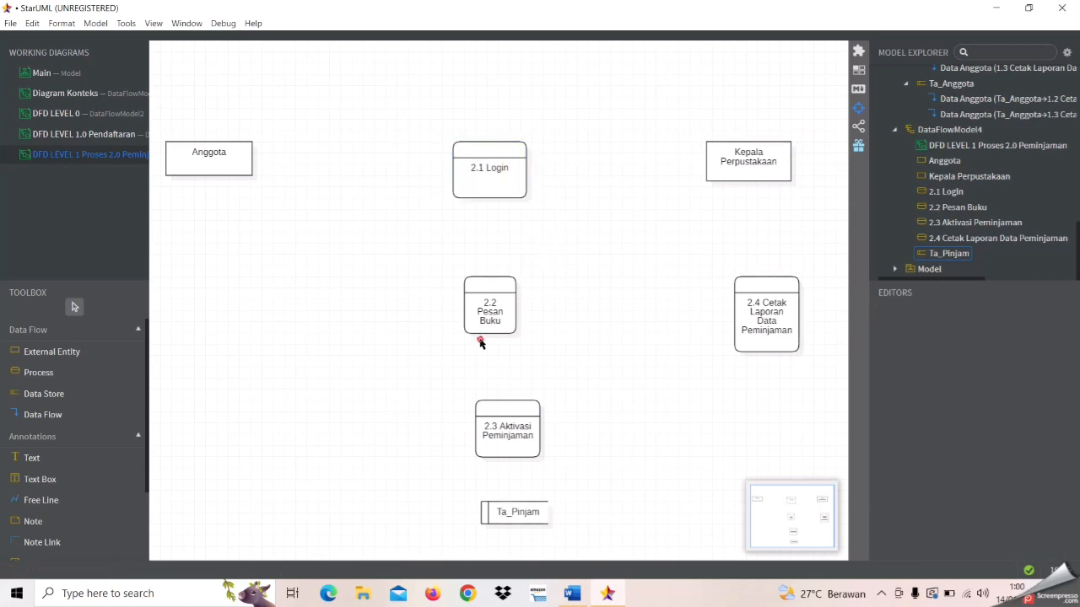
click(482, 330)
drag(519, 336, 559, 339)
drag(510, 307, 490, 305)
mouse_move(545, 334)
mouse_down()
mouse_move(526, 335)
mouse_move(540, 335)
mouse_up()
click(521, 186)
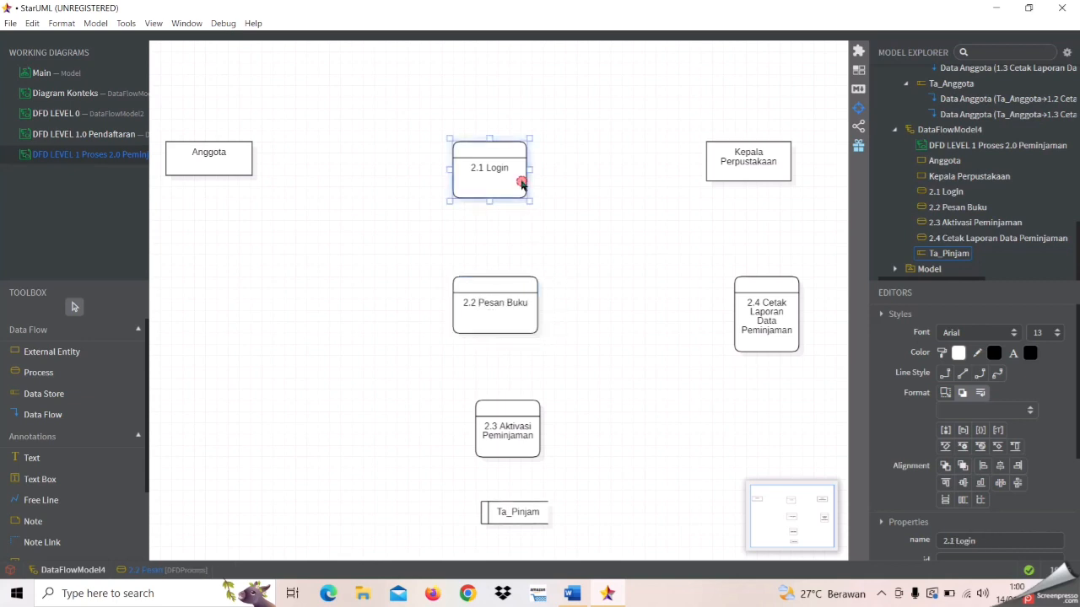
drag(528, 200, 540, 202)
click(579, 311)
Resize the 2.3 Aktivasi Peminjaman process to match the column's width and shift the Ta_Pinjam data store down and centred beneath it
click(512, 437)
drag(511, 437, 545, 461)
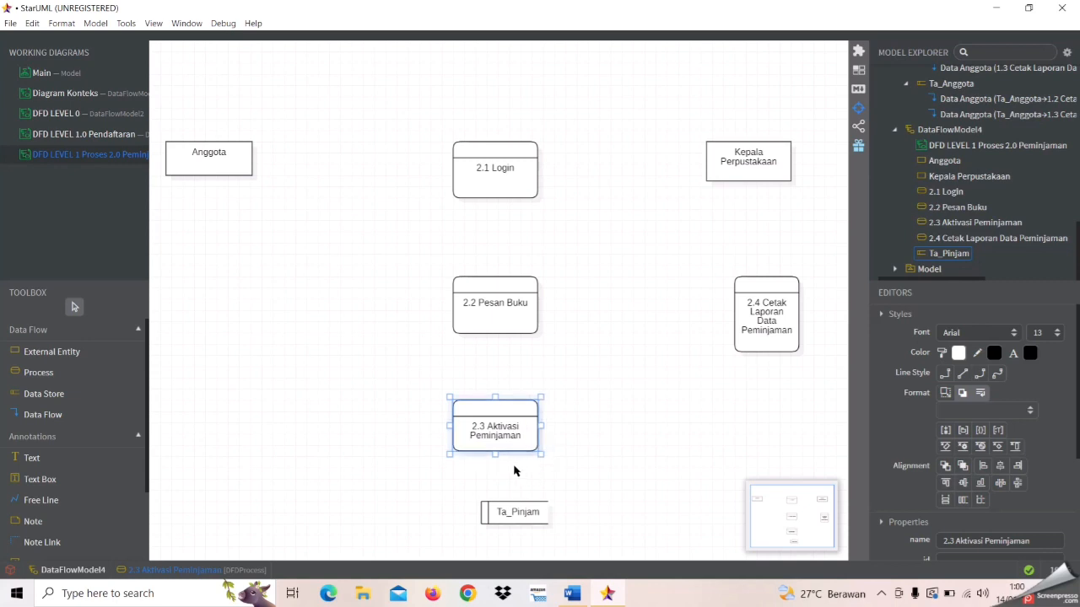
drag(511, 519, 495, 536)
click(582, 516)
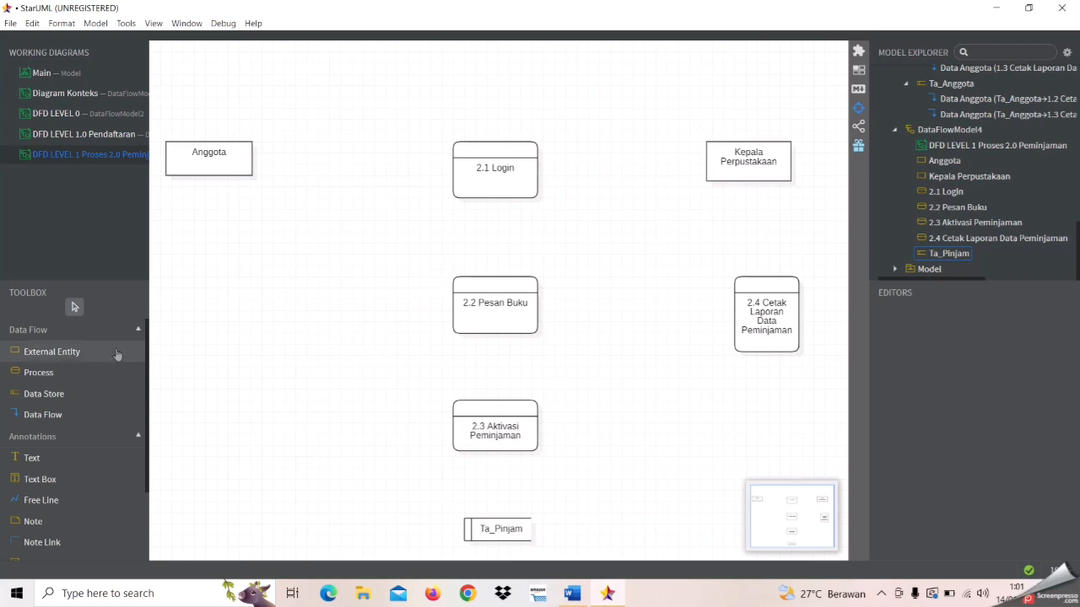
Draw a data flow from Anggota to 2.1 Login and label it Data Anggota
click(50, 414)
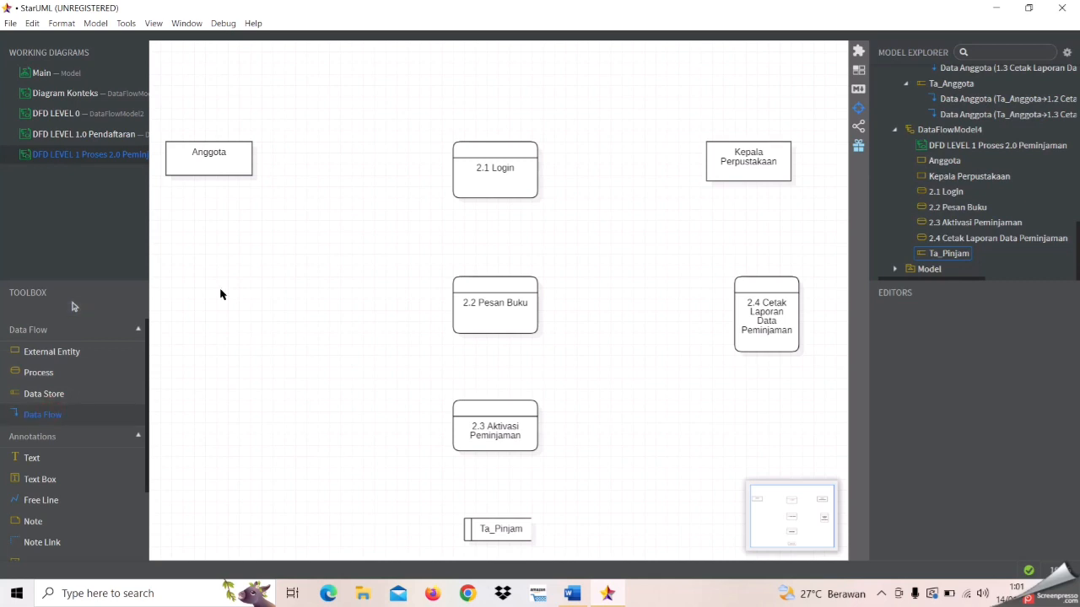
drag(251, 161, 454, 169)
key(Caps_Lock)
text(D)
key(Caps_Lock)
text(ata)
key(Caps_Lock)
text(A)
key(Caps_Lock)
text(ngg)
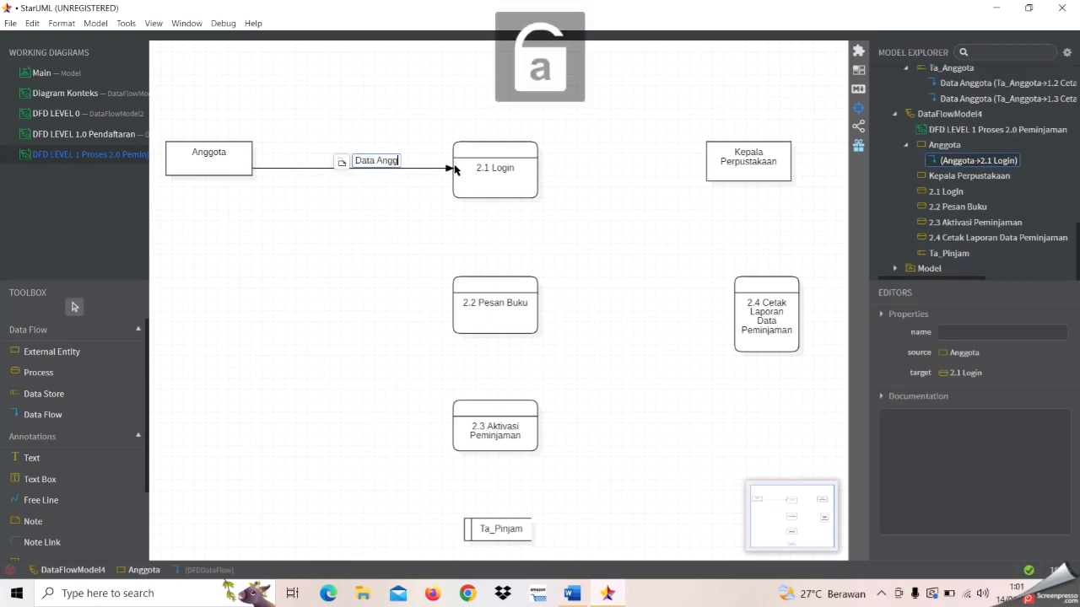
text(ota)
key(Return)
click(395, 246)
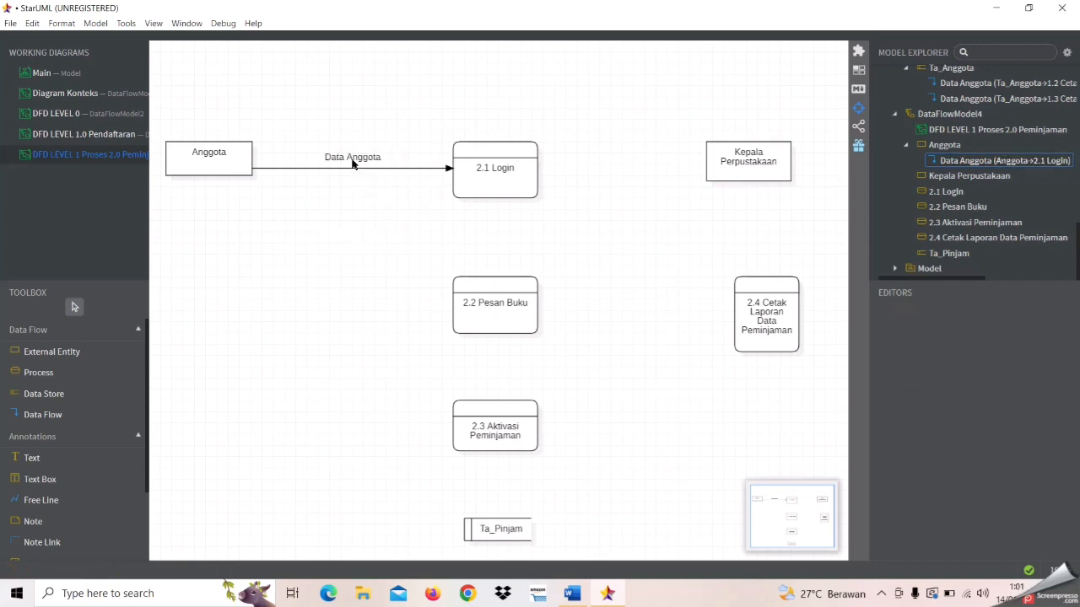
Draw a data flow from 2.1 Login to 2.2 Pesan Buku labelled Data Anggota, with the label moved left of the line
click(74, 414)
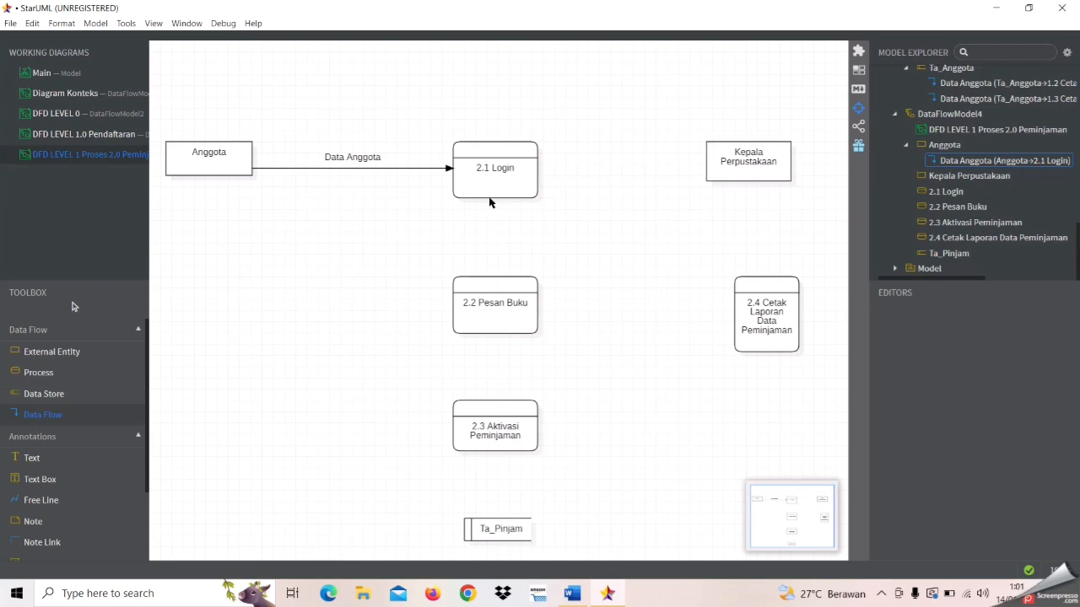
drag(487, 192, 491, 282)
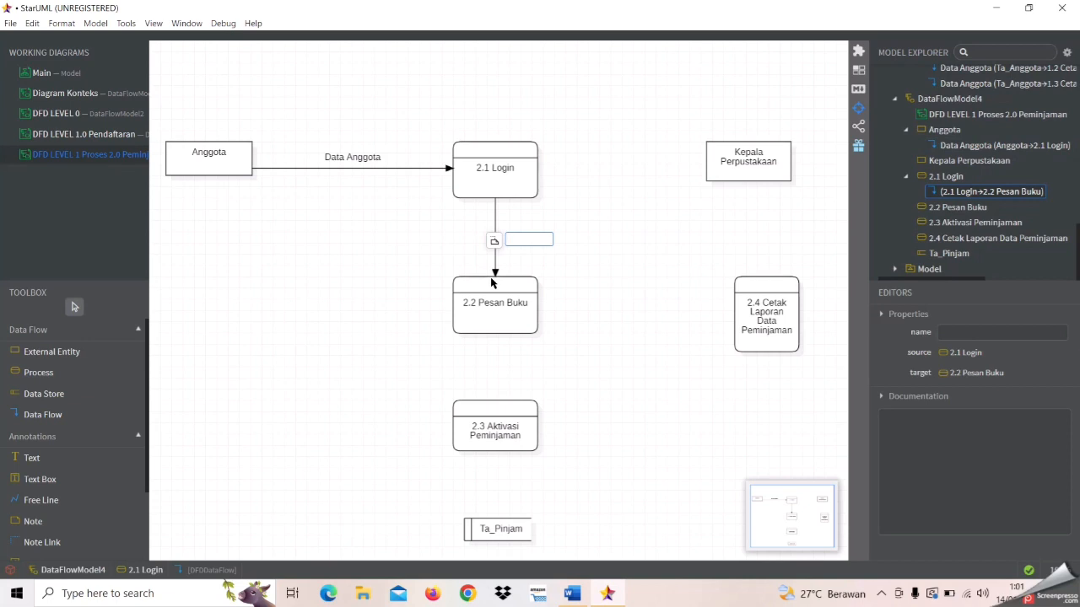
key(Caps_Lock)
text(D)
key(Caps_Lock)
text(ata)
key(Caps_Lock)
text(A)
key(Caps_Lock)
text(nggota)
click(549, 333)
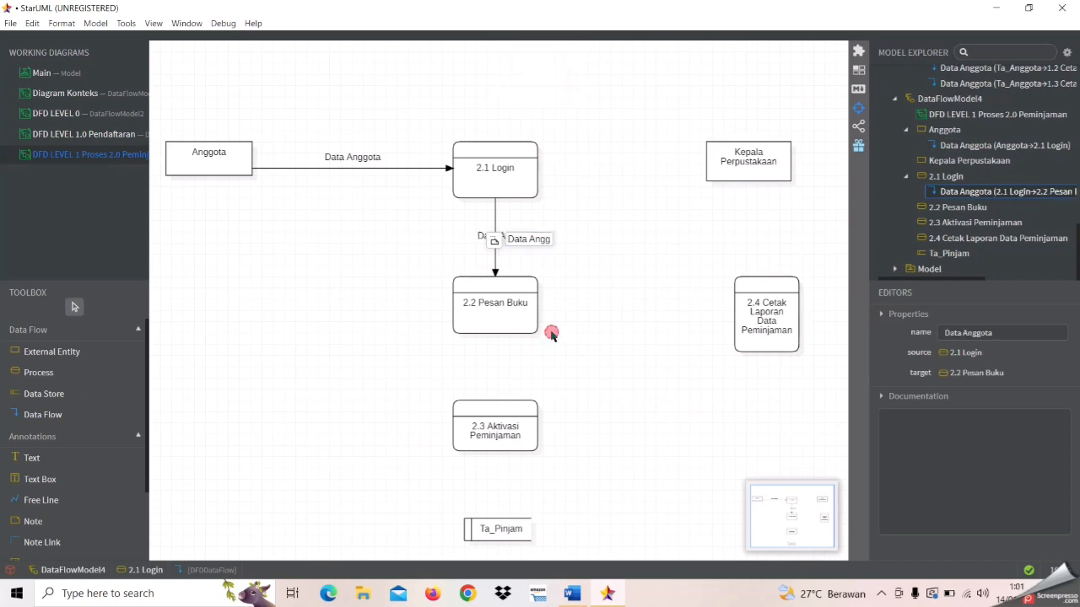
drag(501, 240, 459, 239)
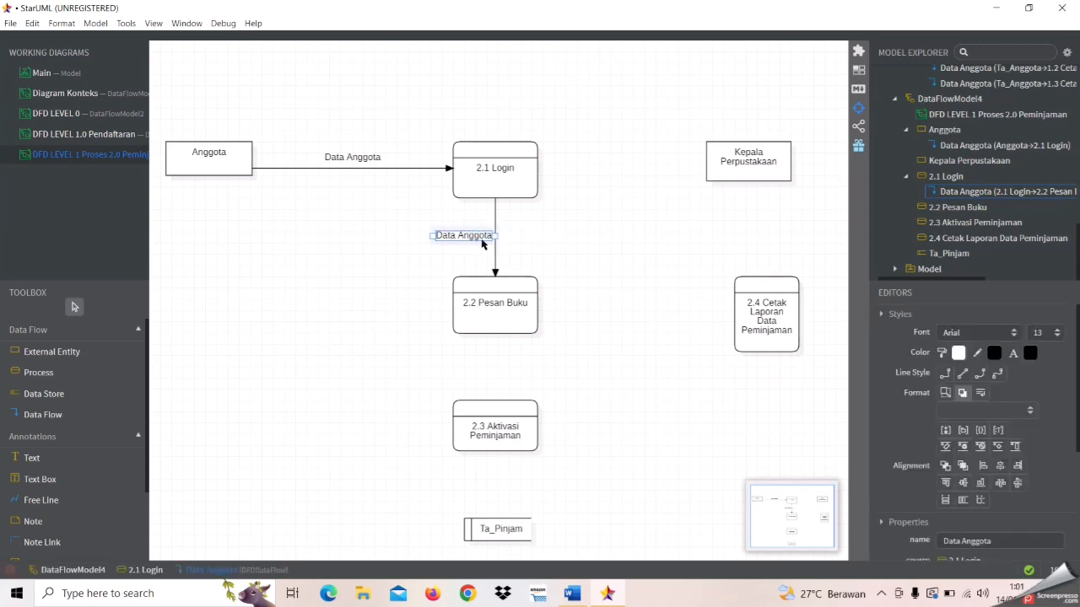
click(608, 254)
click(86, 414)
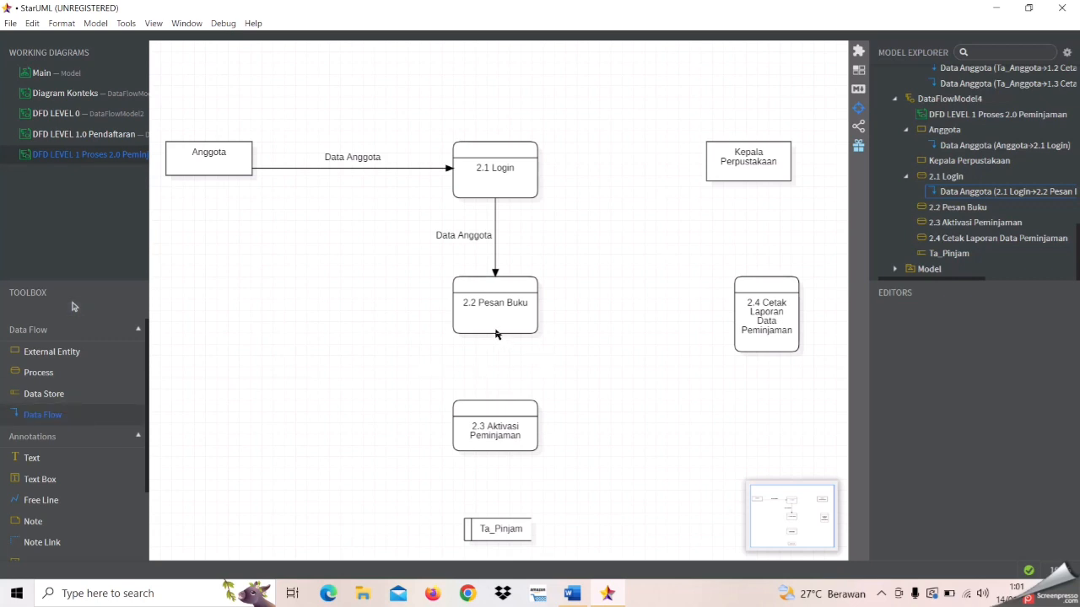
click(496, 339)
click(557, 314)
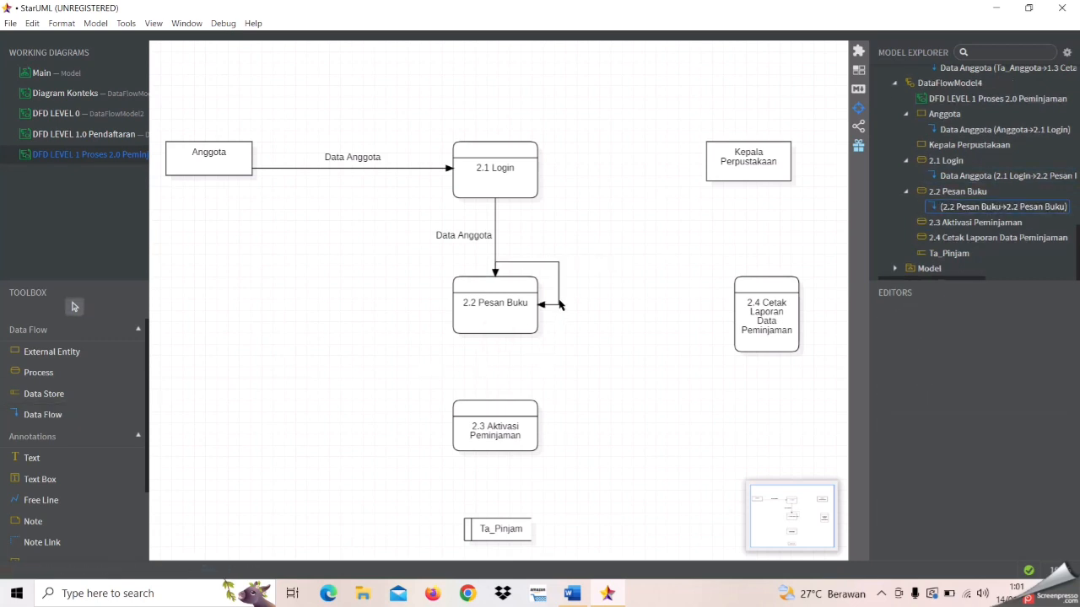
click(559, 304)
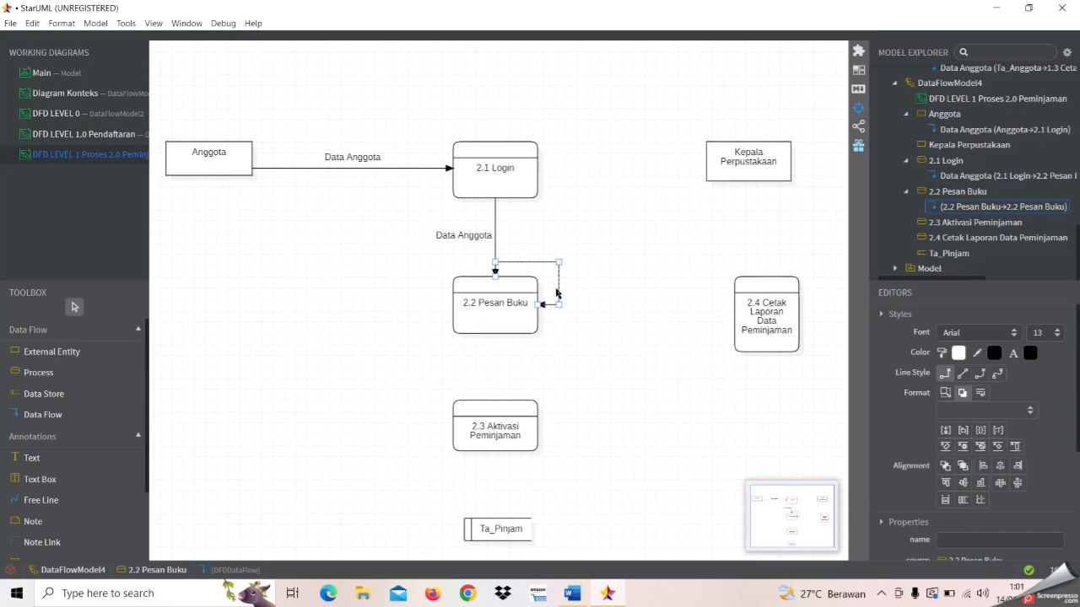
key(Delete)
click(532, 346)
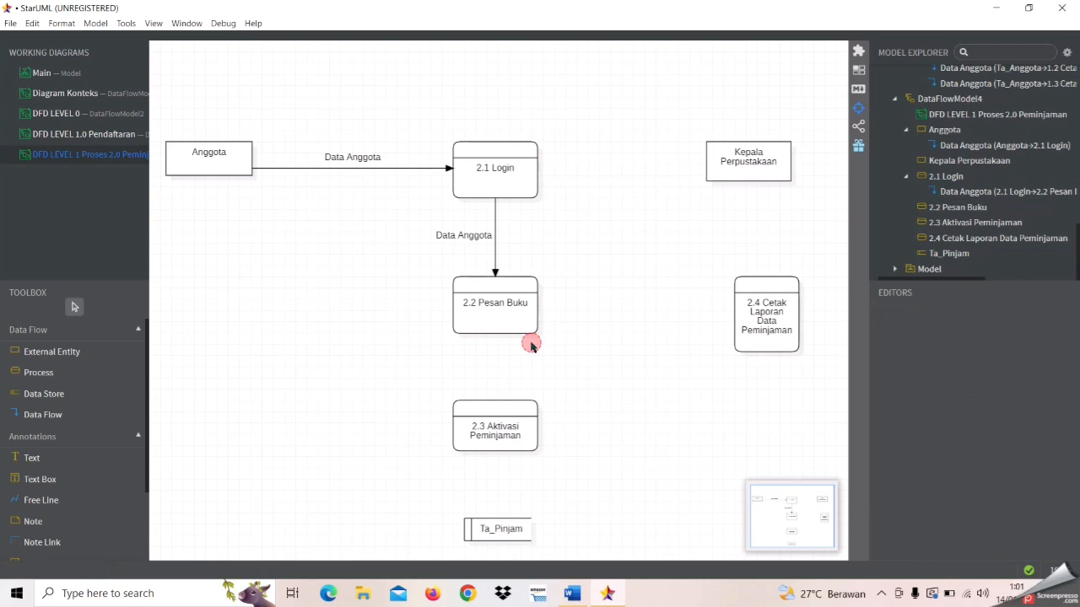
Draw a data flow from 2.2 Pesan Buku to 2.3 Aktivasi Peminjaman labelled Data Pemesanan, with the label moved left of the line
click(54, 414)
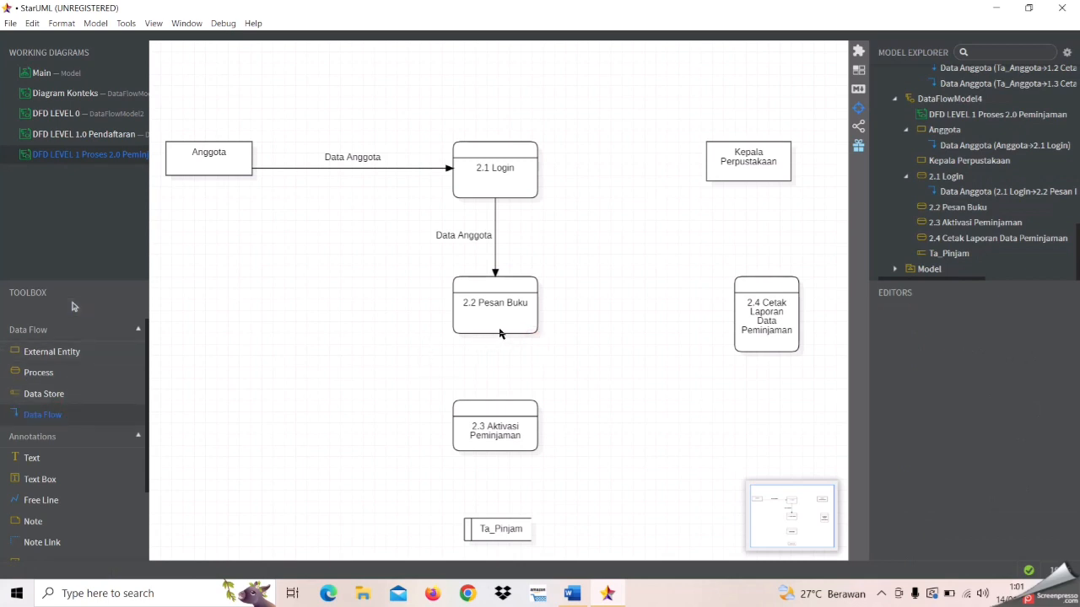
drag(492, 327, 495, 406)
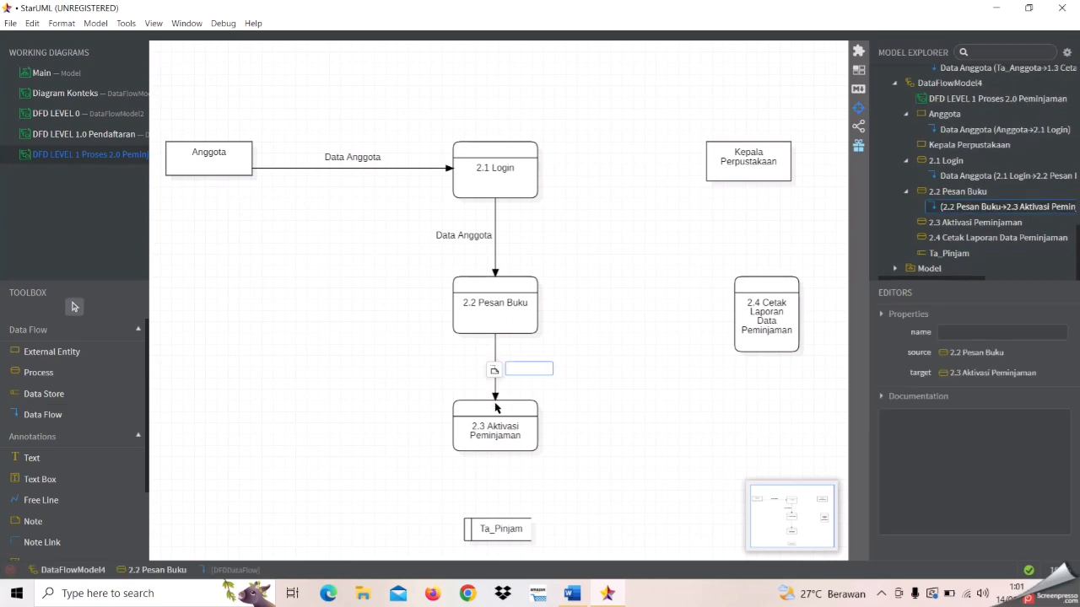
key(Caps_Lock)
key(Caps_Lock)
text(Data)
key(Caps_Lock)
text(P)
key(Caps_Lock)
text(eme)
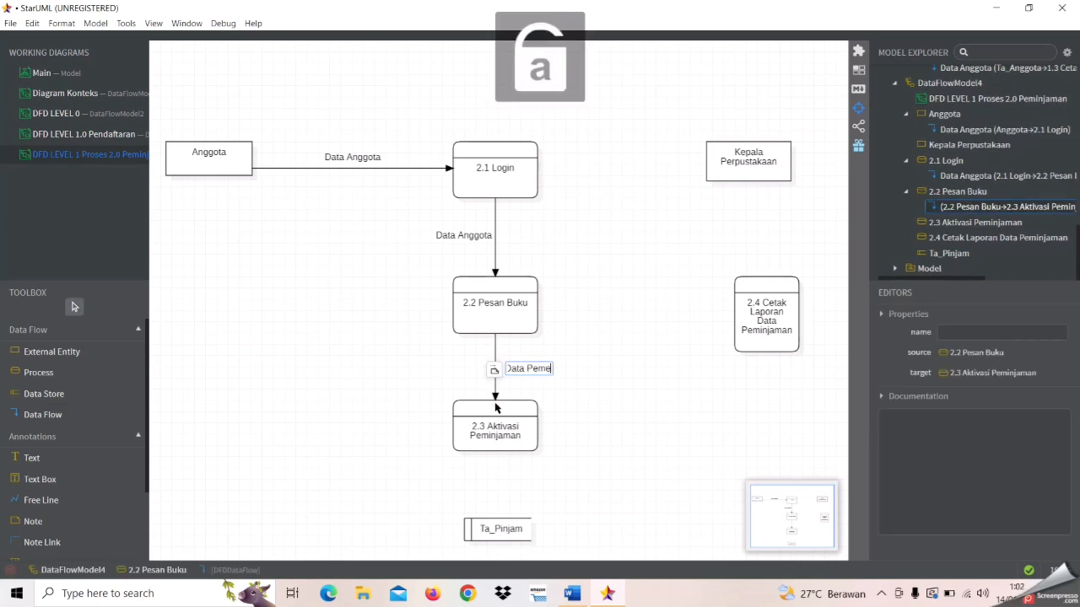
text(sanan)
key(Return)
click(521, 371)
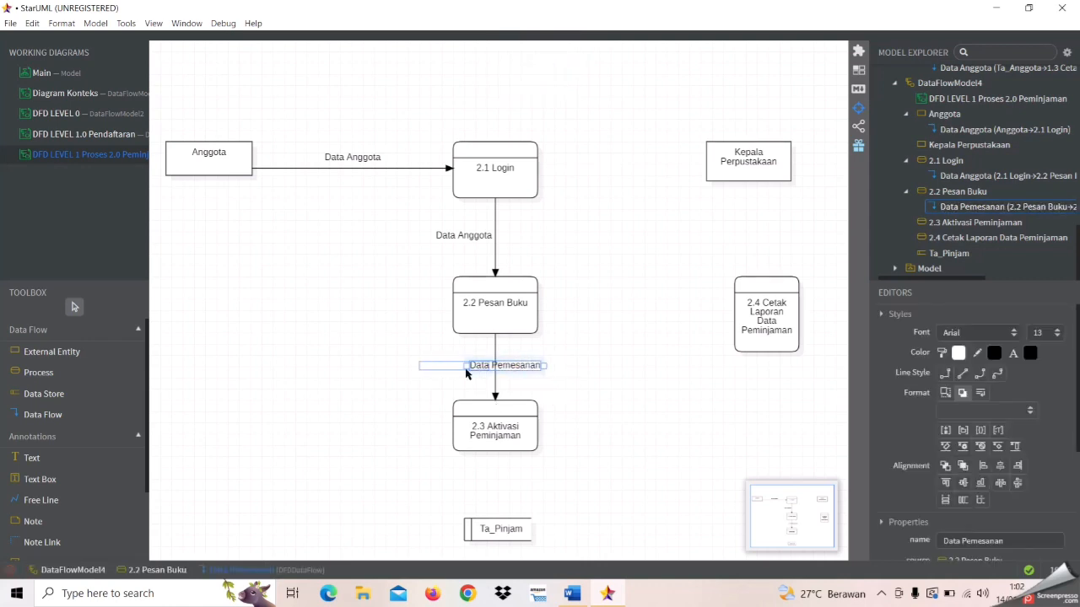
drag(466, 374, 464, 373)
click(658, 394)
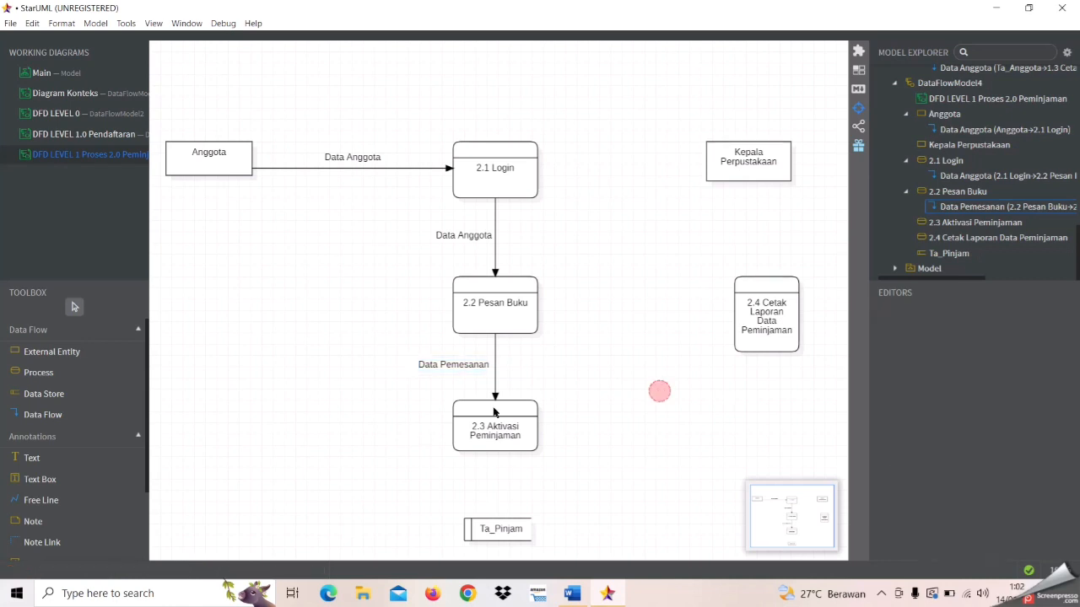
Draw a data flow from 2.3 Aktivasi Peminjaman to Ta_Pinjam labelled Data Peminjaman, with the label moved left of the line
click(59, 414)
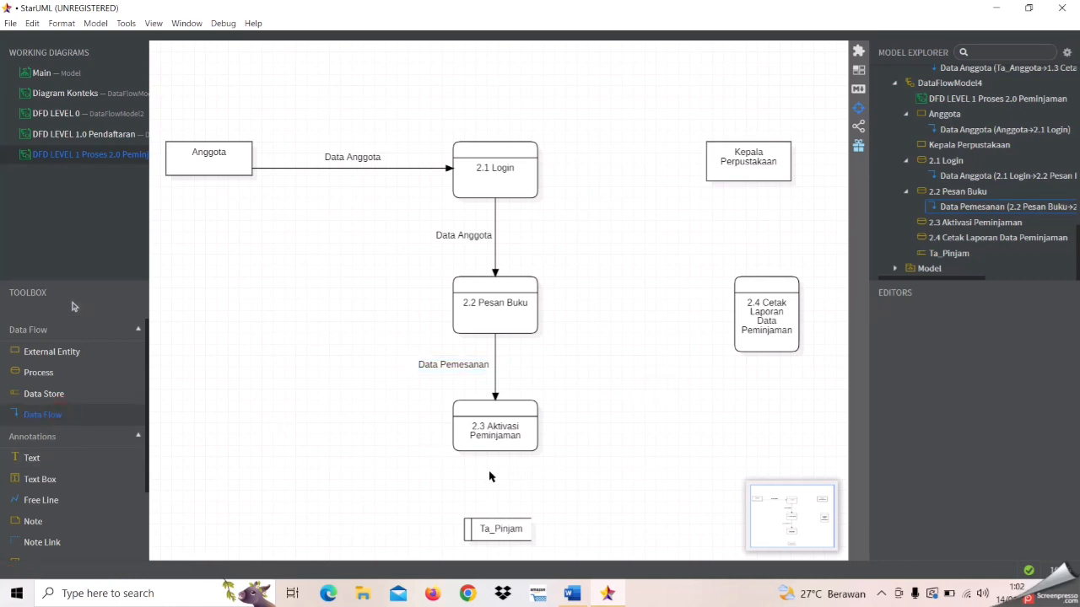
drag(495, 456, 496, 525)
key(Caps_Lock)
text(D)
key(Caps_Lock)
text(ata)
key(Caps_Lock)
text(P)
key(Caps_Lock)
text(eminjaman)
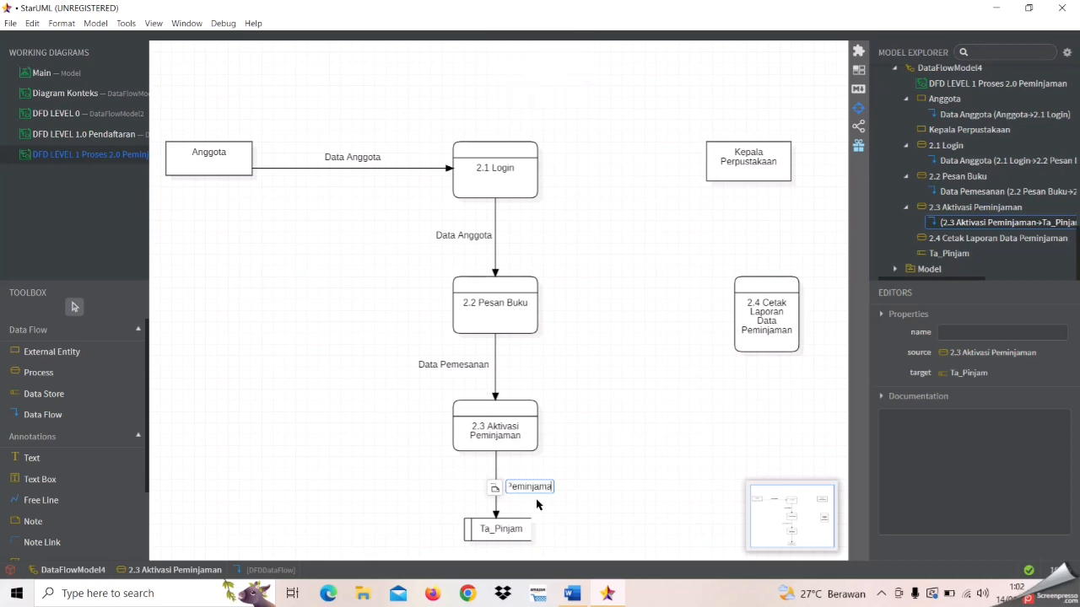
click(598, 513)
click(465, 492)
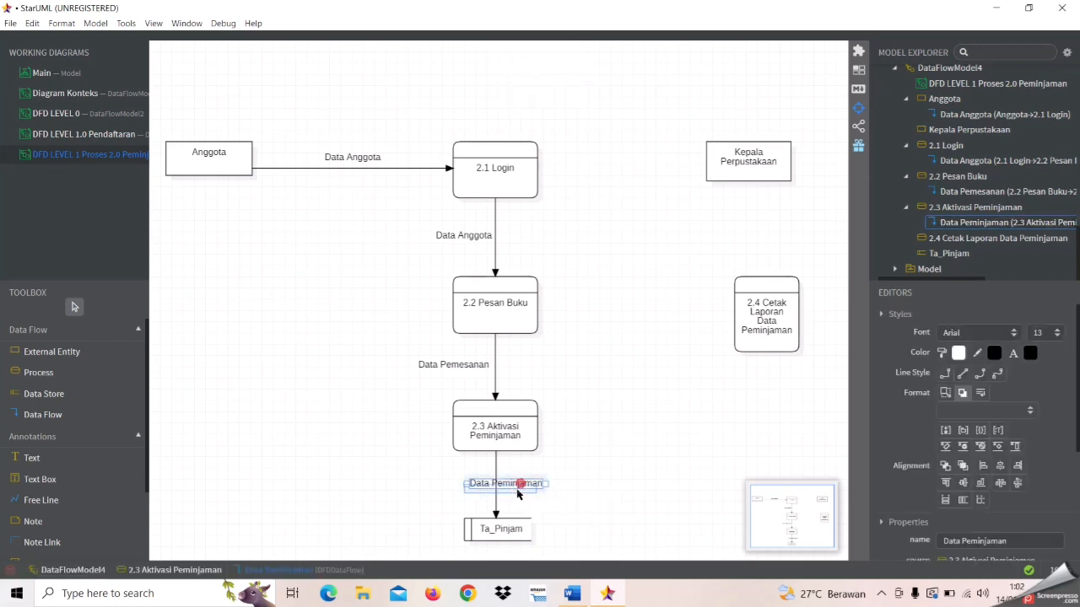
click(582, 509)
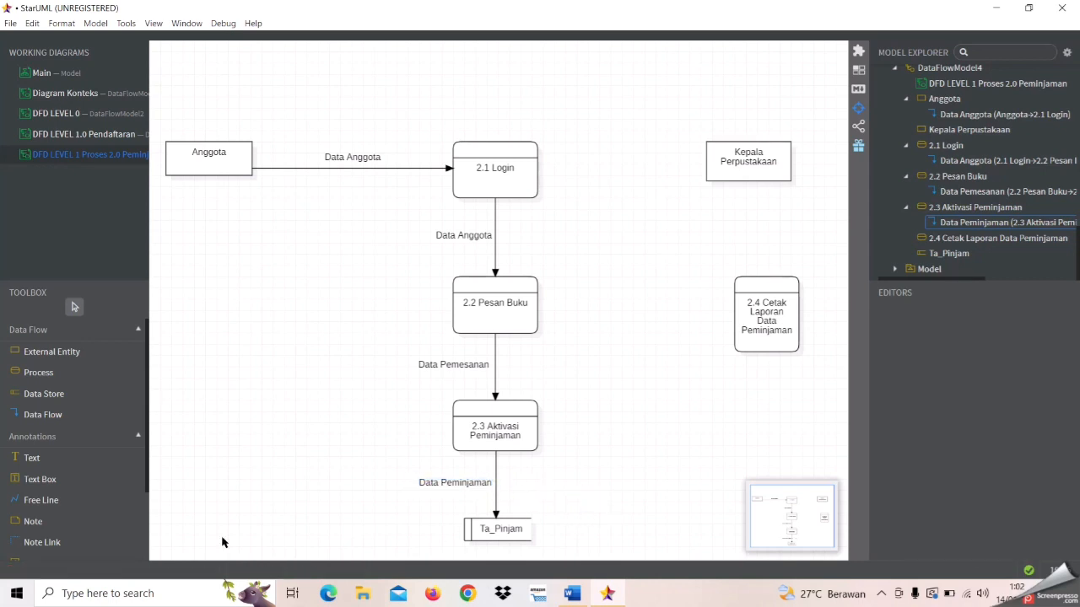
Draw a data flow from Ta_Pinjam to 2.4 Cetak Laporan Data Peminjaman, label it Data Peminjaman and place the label beside the vertical segment
click(77, 414)
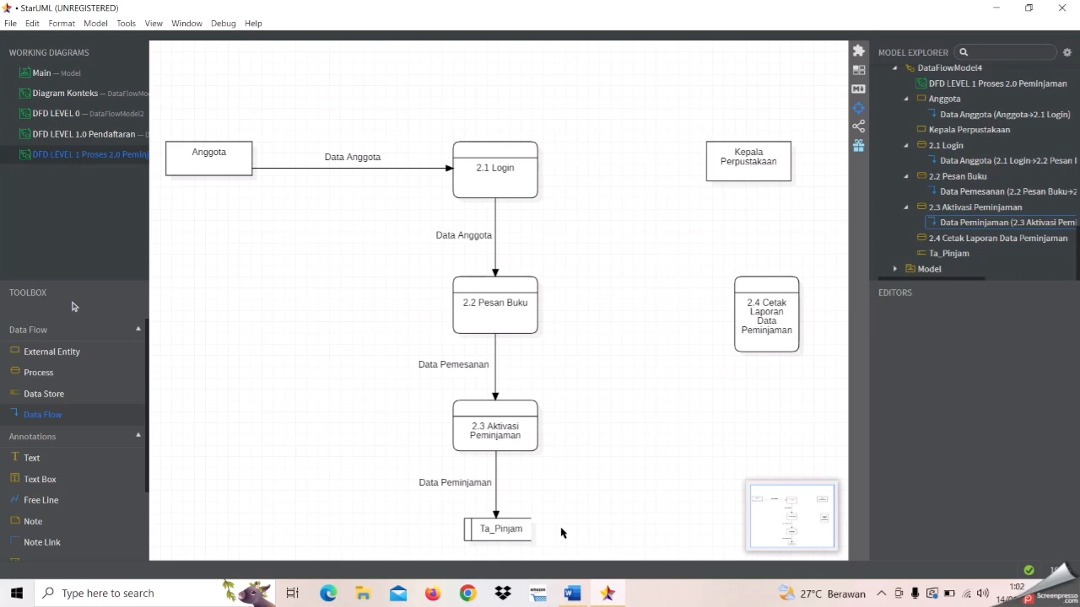
drag(525, 526, 760, 357)
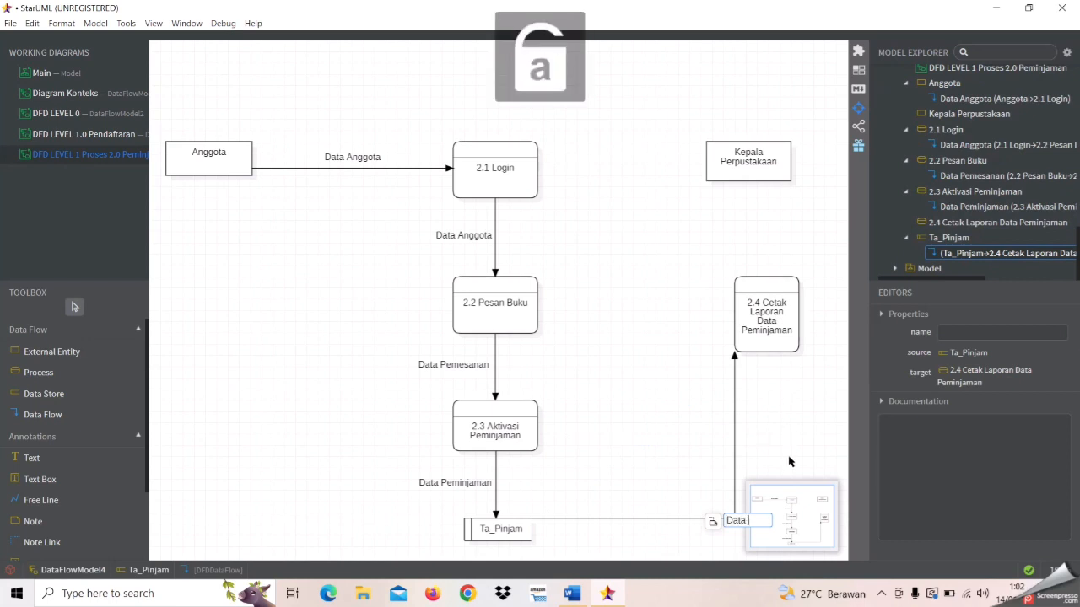
text(Peminjaman)
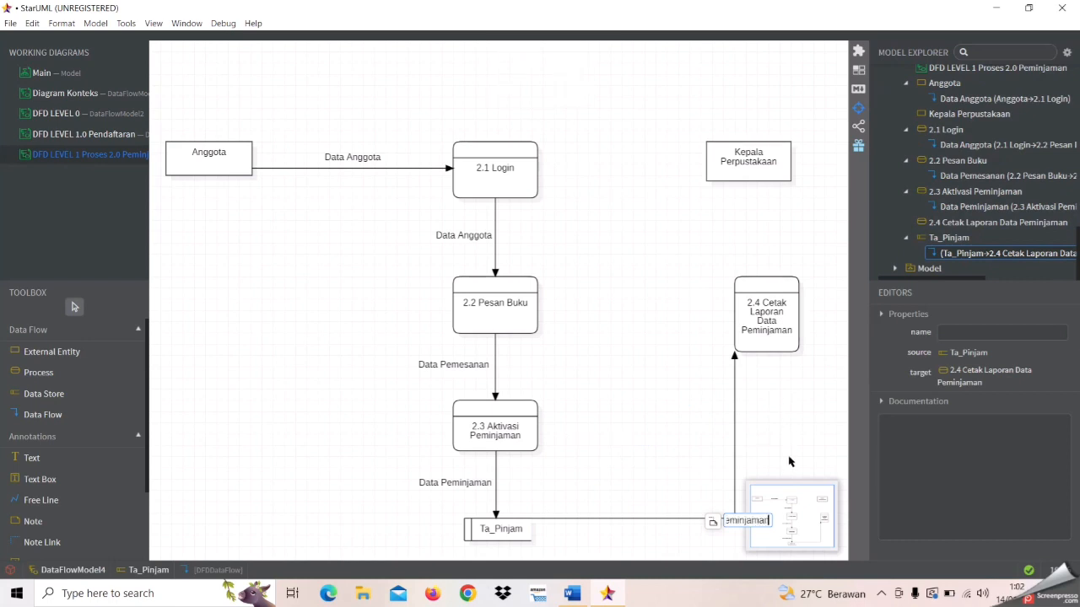
click(782, 438)
click(727, 517)
drag(738, 504, 782, 427)
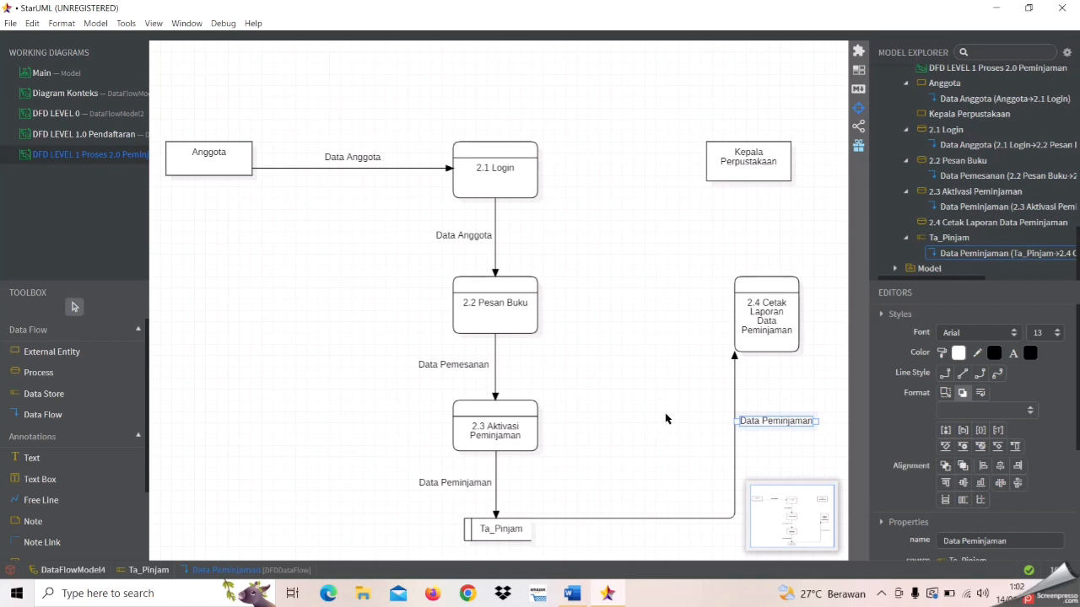
Shift the vertical segment of the Ta_Pinjam data flow right so it enters 2.4 Cetak Laporan Data Peminjaman at its bottom centre
click(734, 407)
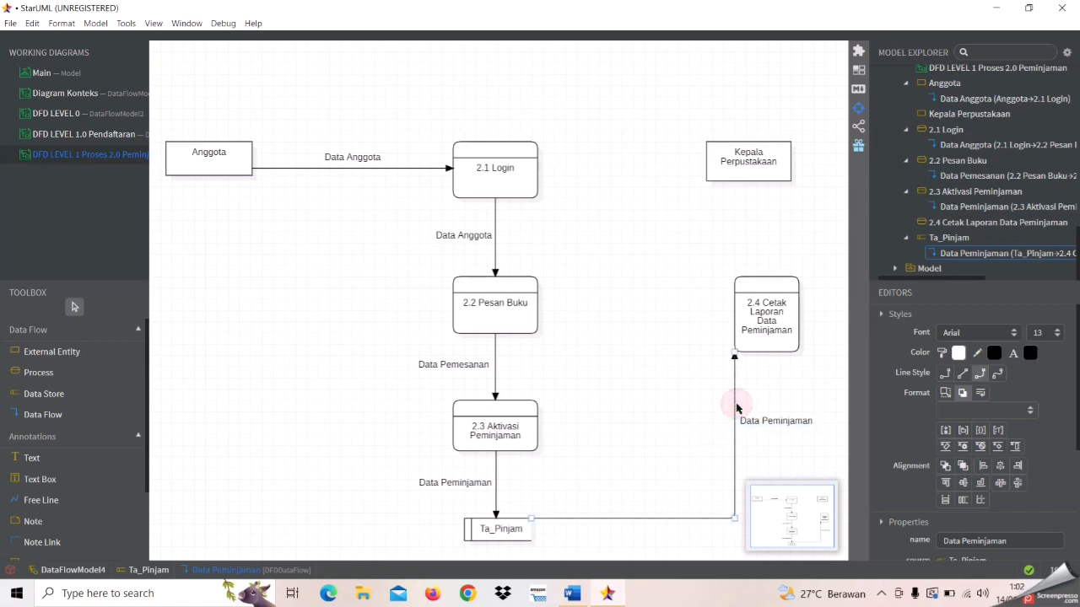
drag(772, 412, 776, 411)
click(796, 409)
Try to draw a data flow from 2.4 Cetak Laporan Data Peminjaman up to Kepala Perpustakaan
click(76, 428)
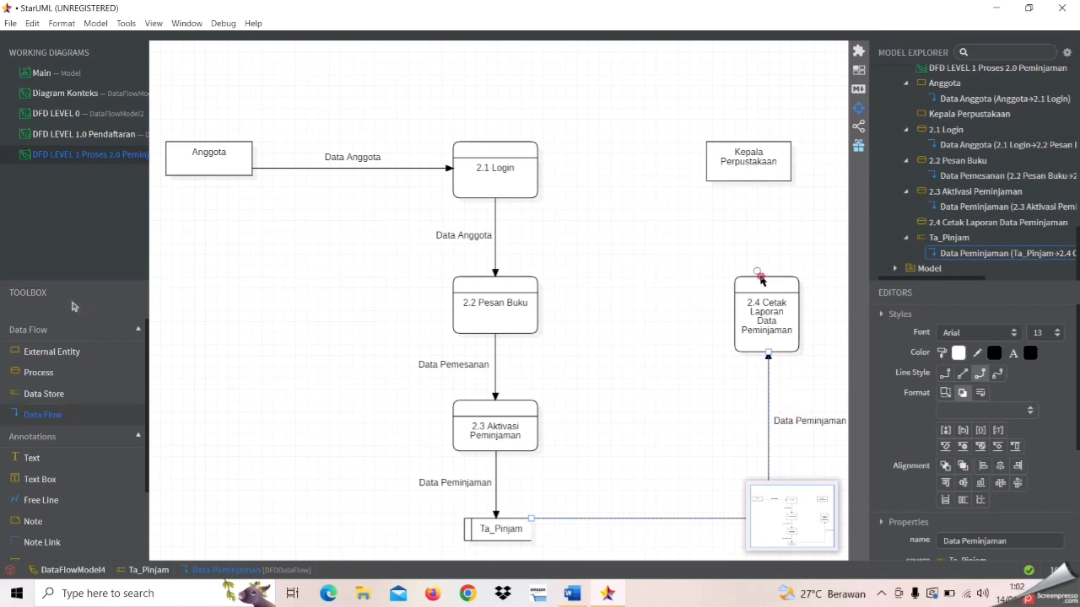
drag(760, 277, 754, 196)
click(74, 427)
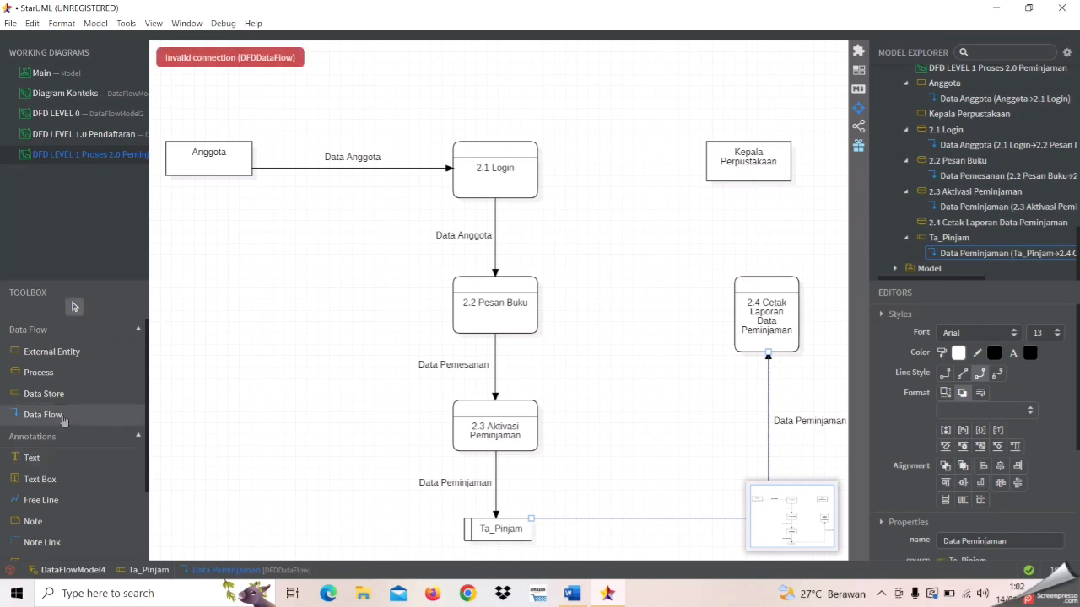
click(764, 281)
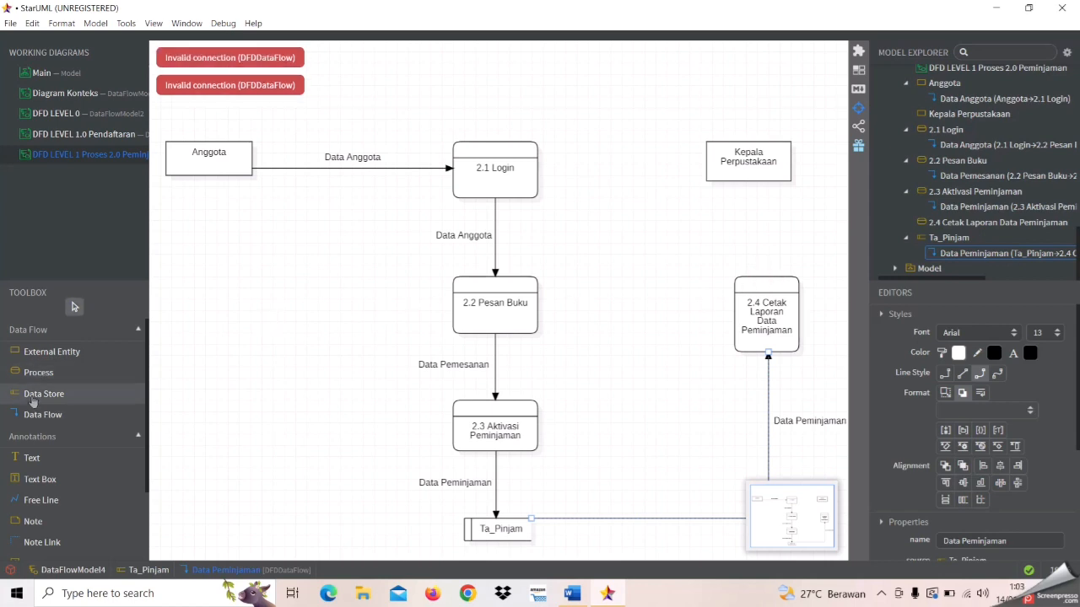
Draw a data flow from 2.4 Cetak Laporan Data Peminjaman to Kepala Perpustakaan and label it Laporan Data Peminjaman
click(52, 419)
drag(767, 280, 759, 183)
key(Caps_Lock)
key(Caps_Lock)
text(Lapo)
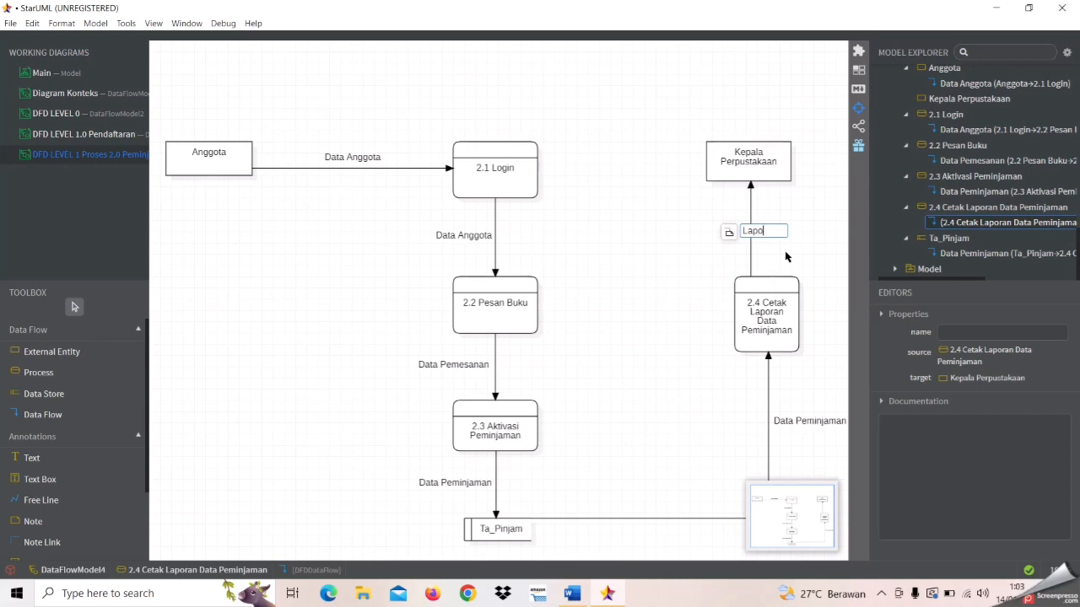
text(rann)
key(Caps_Lock)
text(D)
key(Caps_Lock)
text(ata)
key(Caps_Lock)
text(P)
key(Caps_Lock)
text(emin)
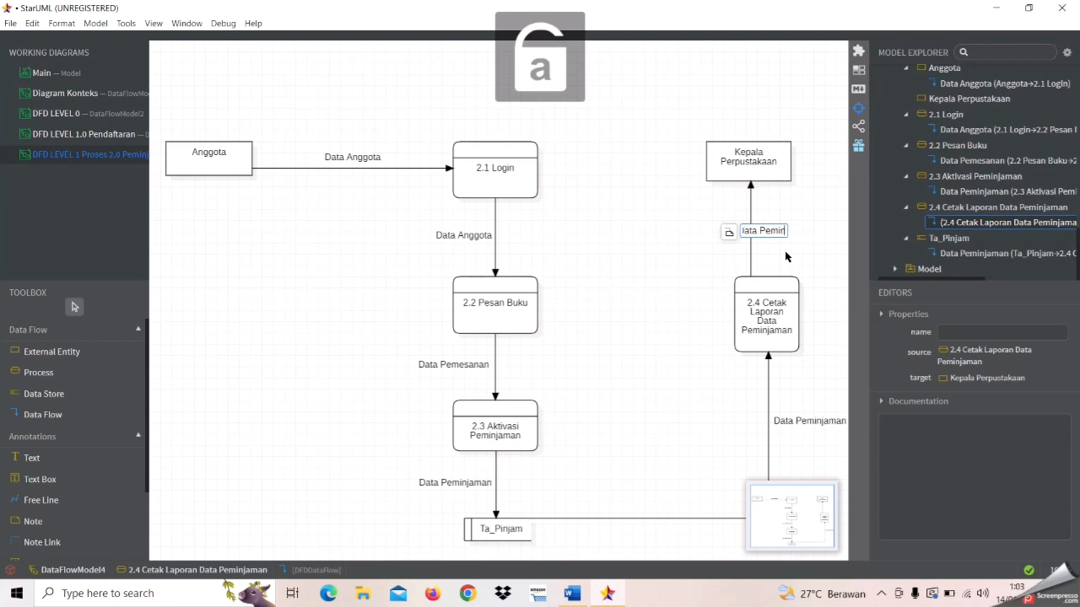
text(ajaman)
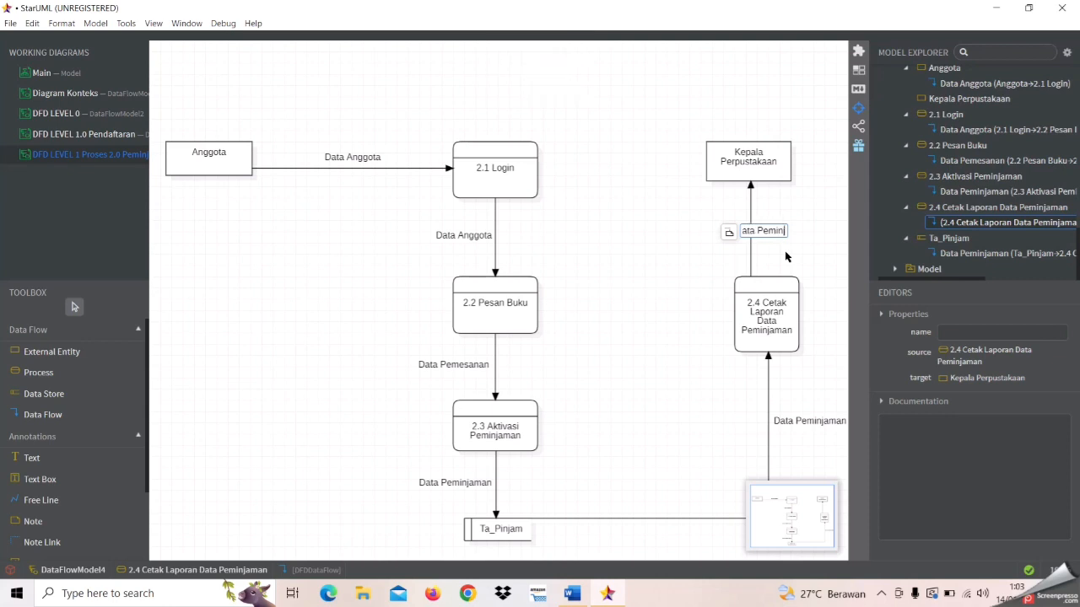
click(783, 256)
Move the Laporan Data Peminjaman label to the left of its line, leaving the text as it is
click(748, 223)
drag(721, 233, 676, 228)
key(ctrl+z)
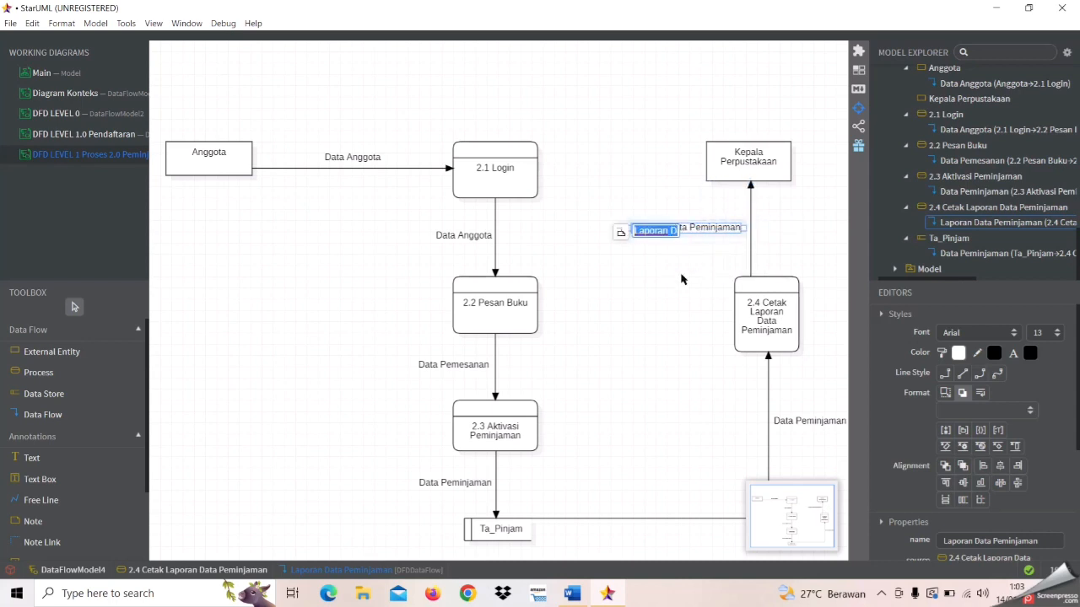
click(681, 286)
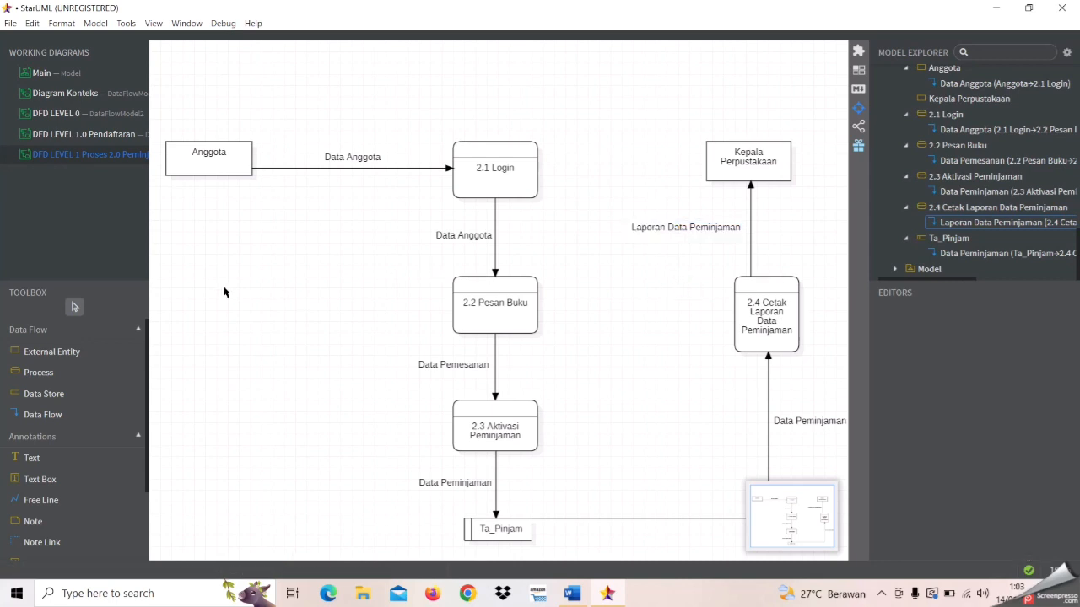
Draw a data flow from 2.3 Aktivasi Peminjaman back to Anggota and label it Buku
click(68, 415)
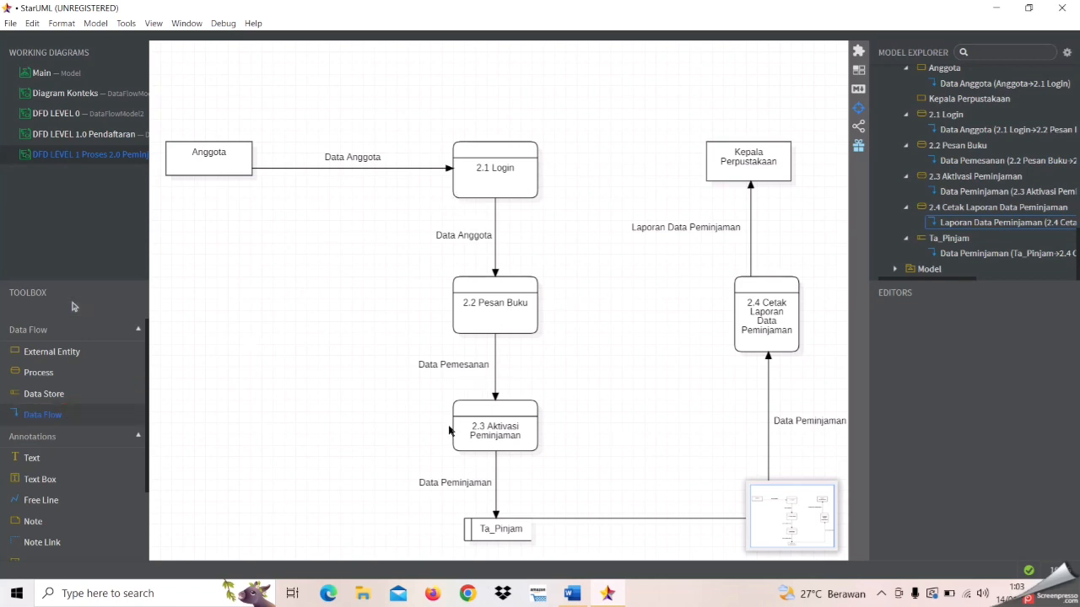
drag(455, 434, 201, 178)
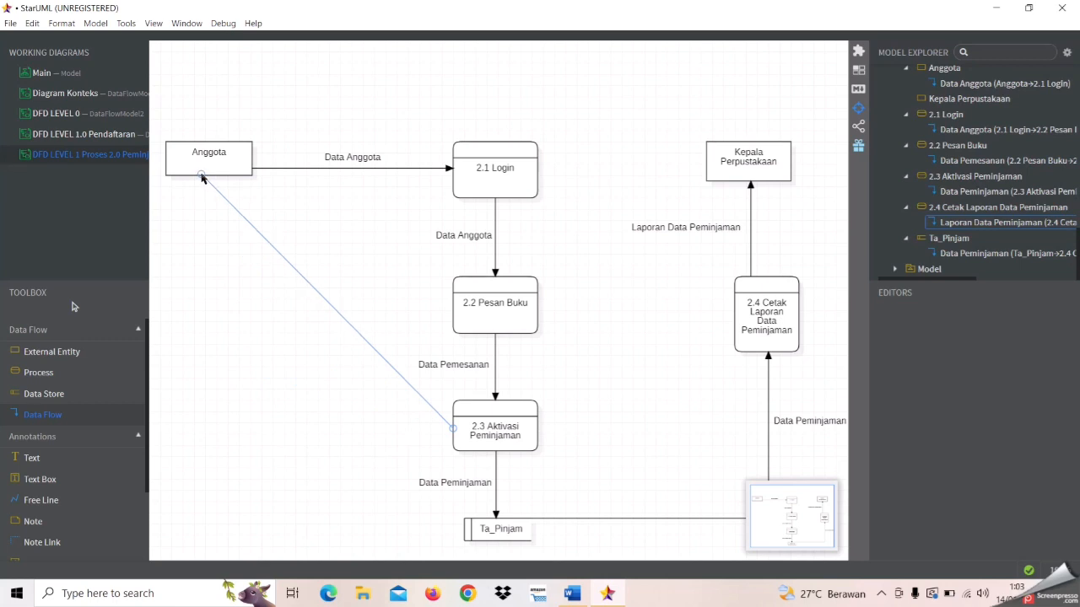
text(B)
key(Caps_Lock)
text(uku)
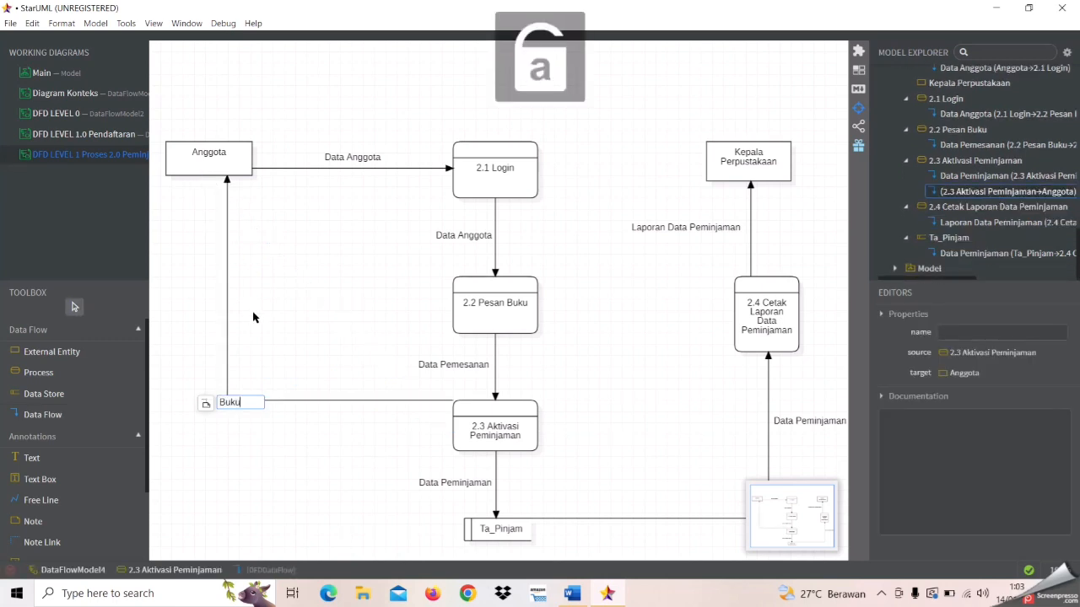
key(Return)
Centre the vertical segment of the Buku flow beneath Anggota and place its label to the right of that segment
drag(226, 308, 205, 306)
click(200, 415)
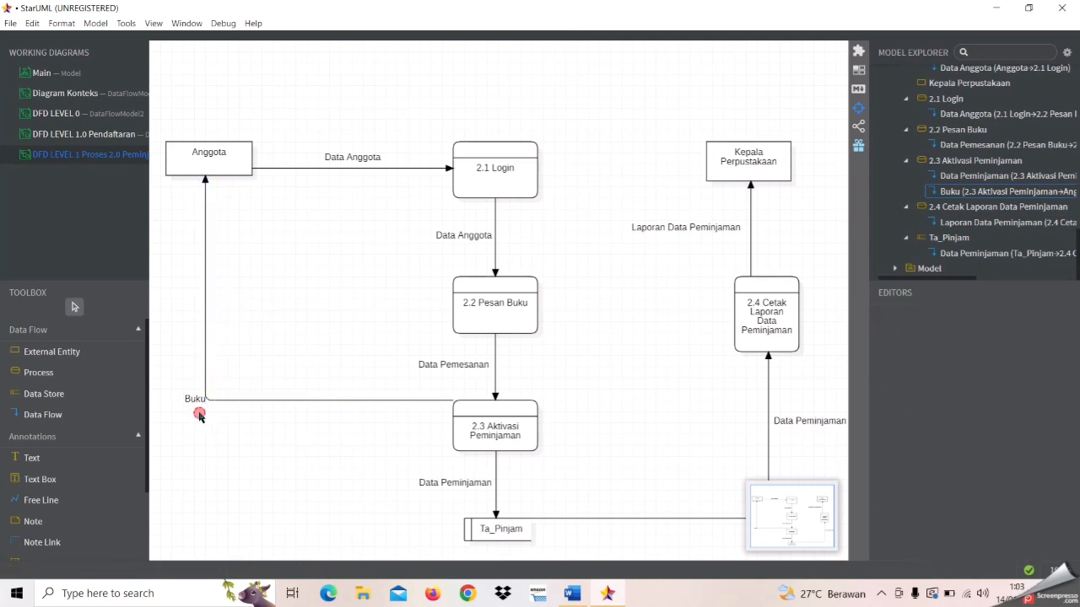
drag(193, 404, 220, 280)
click(253, 346)
Draw a return data flow from 2.1 Login to Anggota and label it Data Anggota
click(42, 414)
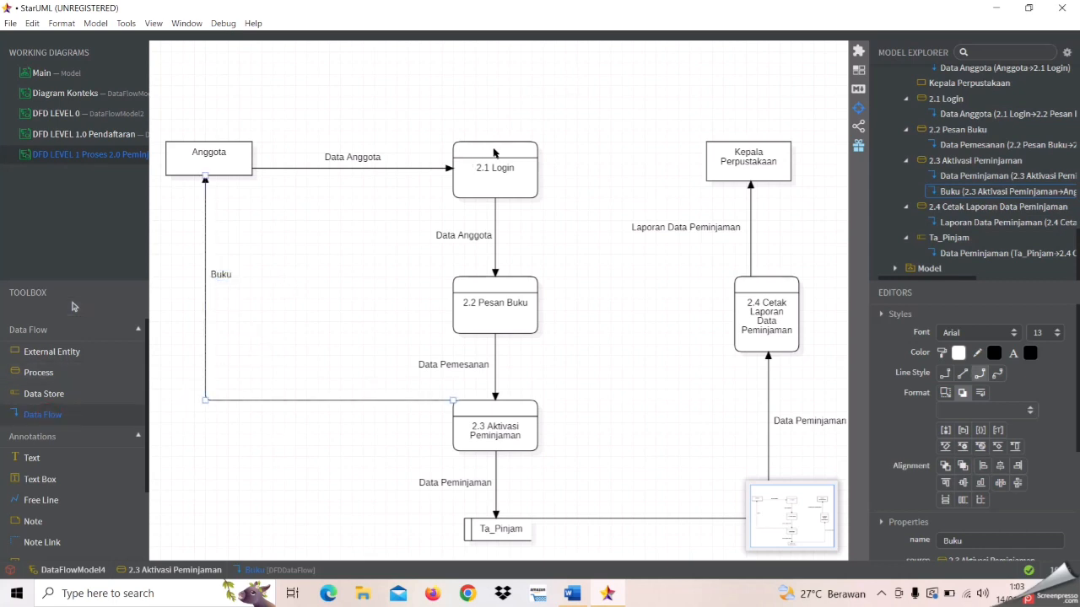
drag(491, 145, 252, 148)
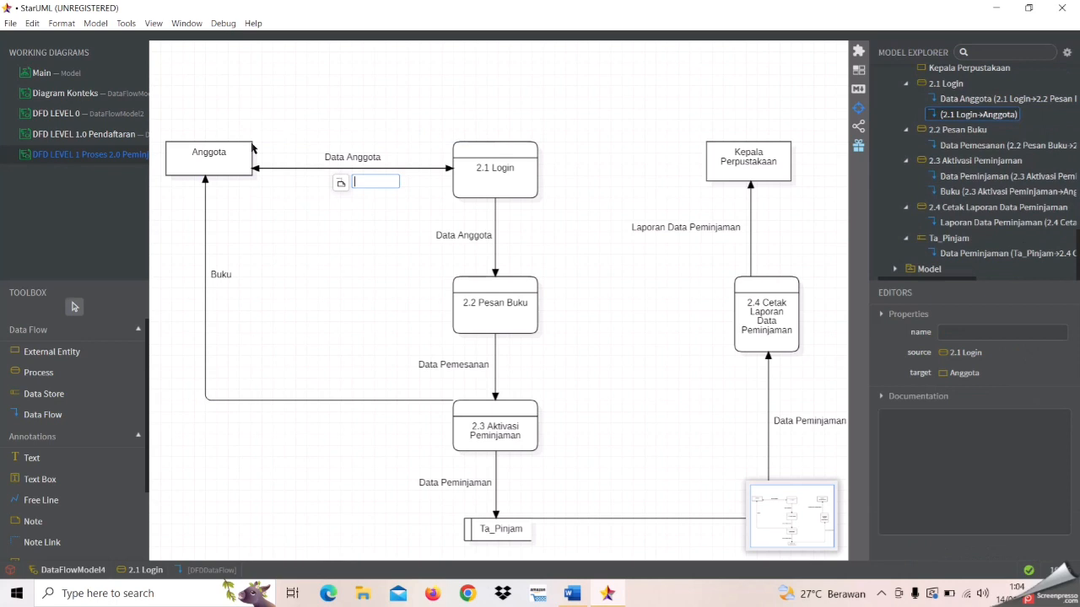
key(Caps_Lock)
text(Data )
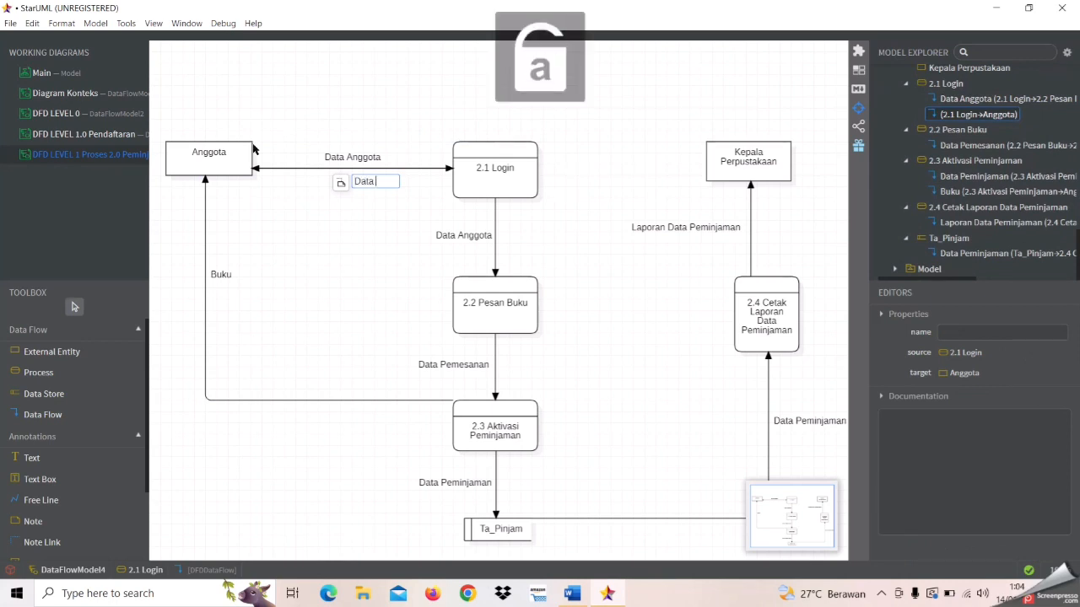
text(Anggota)
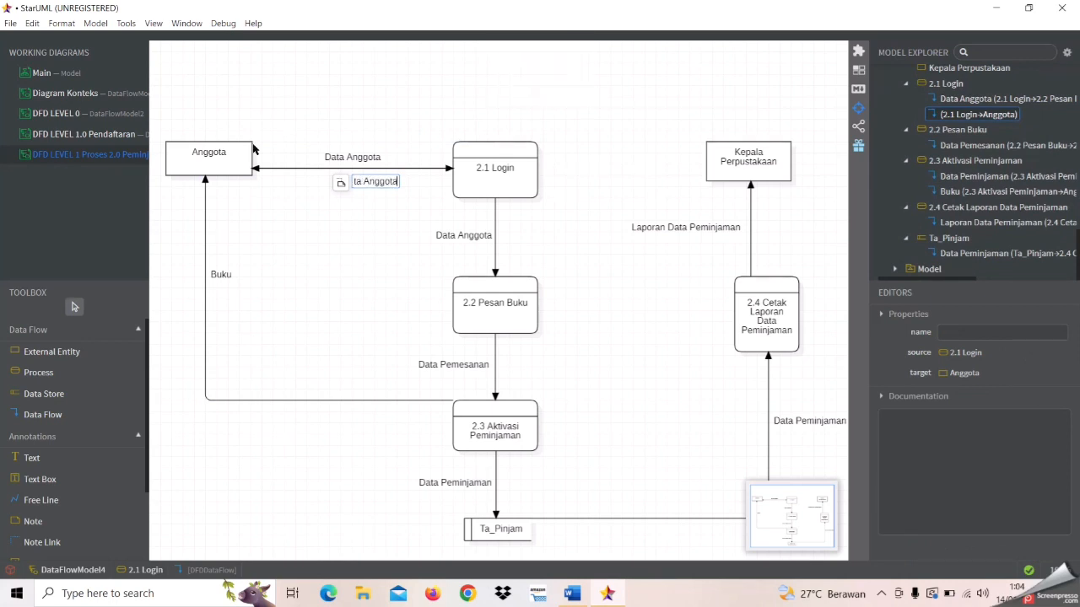
click(318, 262)
Reroute the return Data Anggota flow above both elements, from the top centre of 2.1 Login to the top centre of Anggota
drag(334, 169, 369, 127)
drag(453, 143, 498, 149)
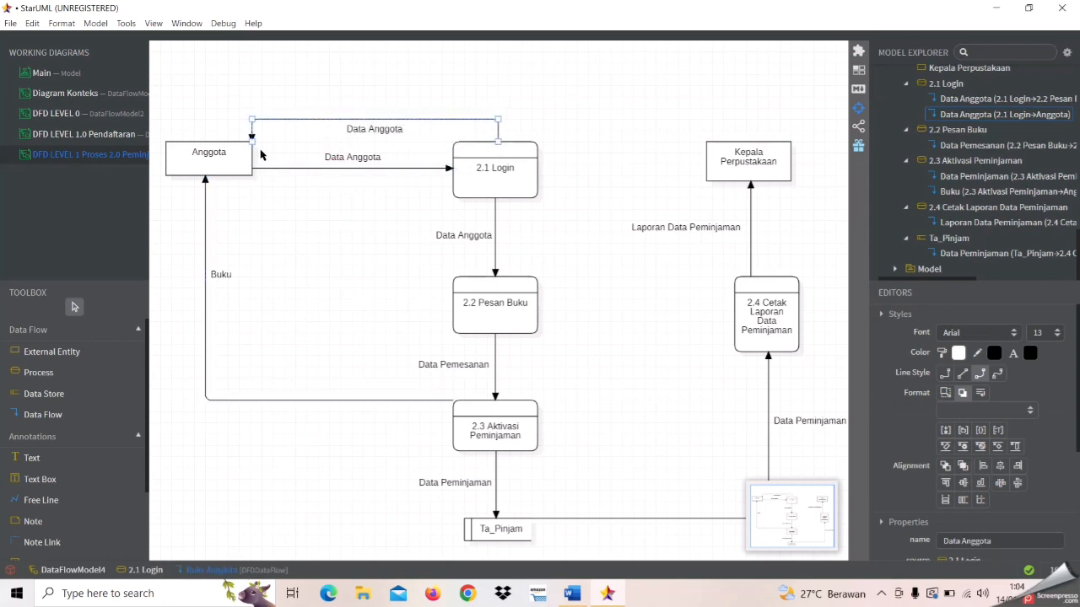
drag(254, 146, 205, 142)
click(352, 267)
Lower the horizontal segments of the Buku flow at 2.3 Aktivasi Peminjaman and of the Data Peminjaman flow leaving Ta_Pinjam
click(310, 400)
click(314, 462)
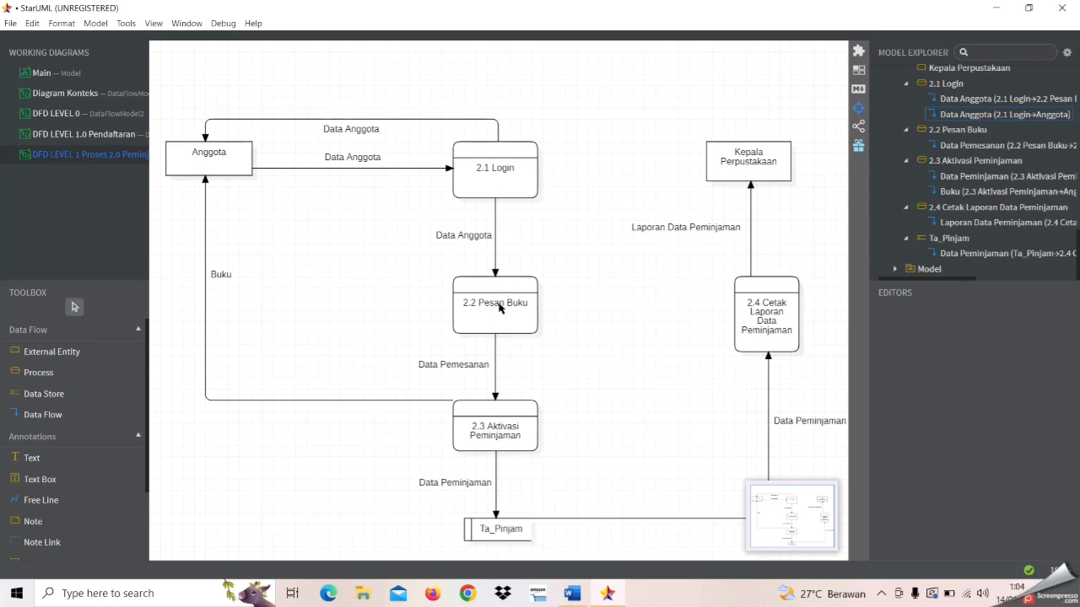
drag(408, 398, 414, 430)
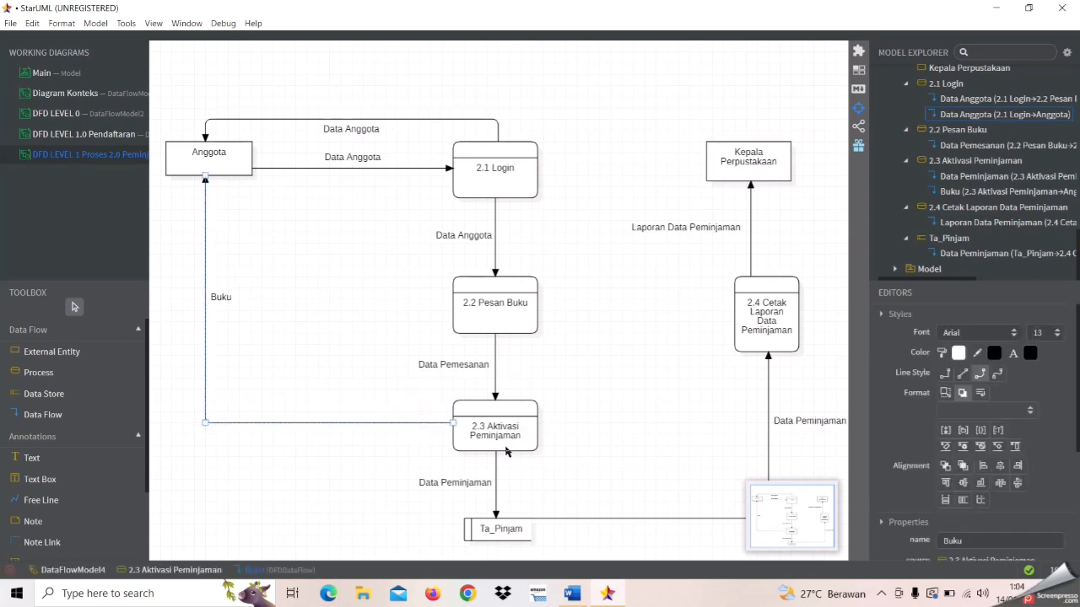
click(552, 429)
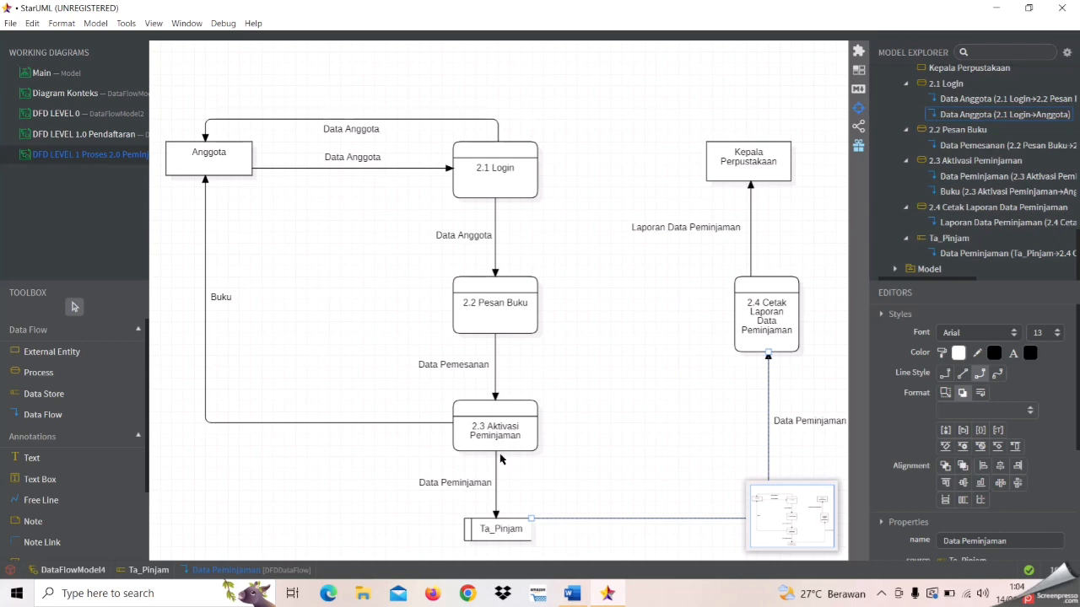
drag(577, 520, 546, 529)
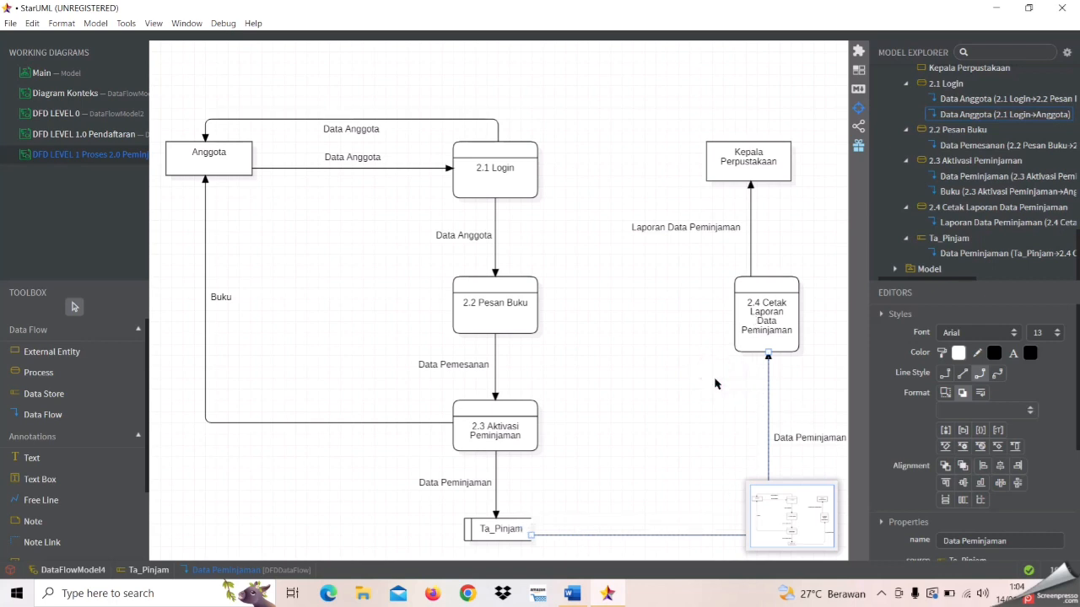
Shift the vertical Laporan Data Peminjaman flow slightly right and move the Kepala Perpustakaan entity right to centre it above the flow
click(818, 422)
click(808, 462)
click(750, 258)
drag(762, 266, 762, 253)
click(747, 173)
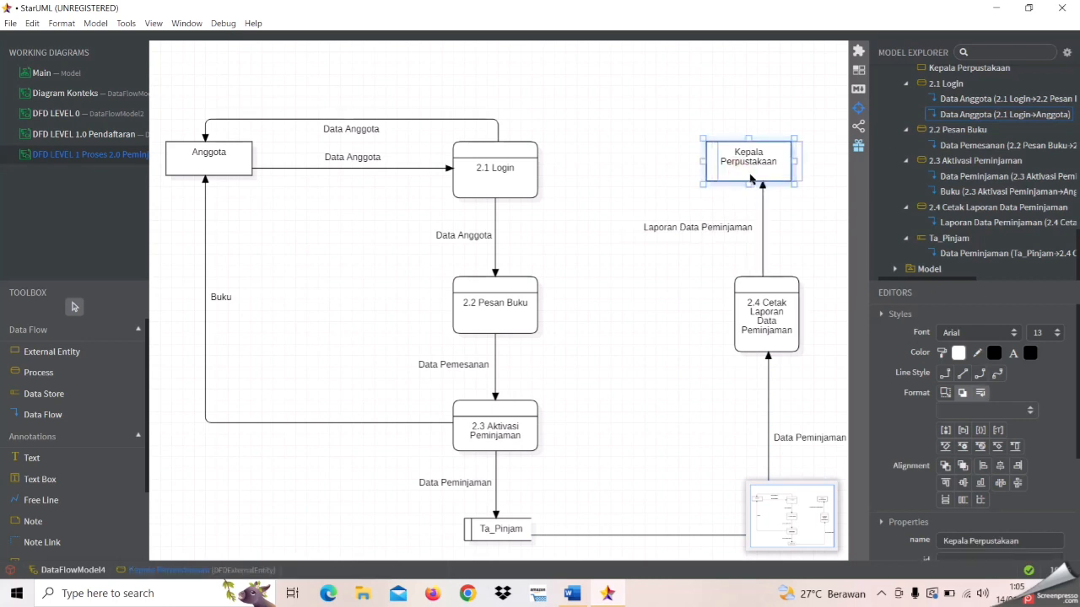
drag(753, 179, 764, 178)
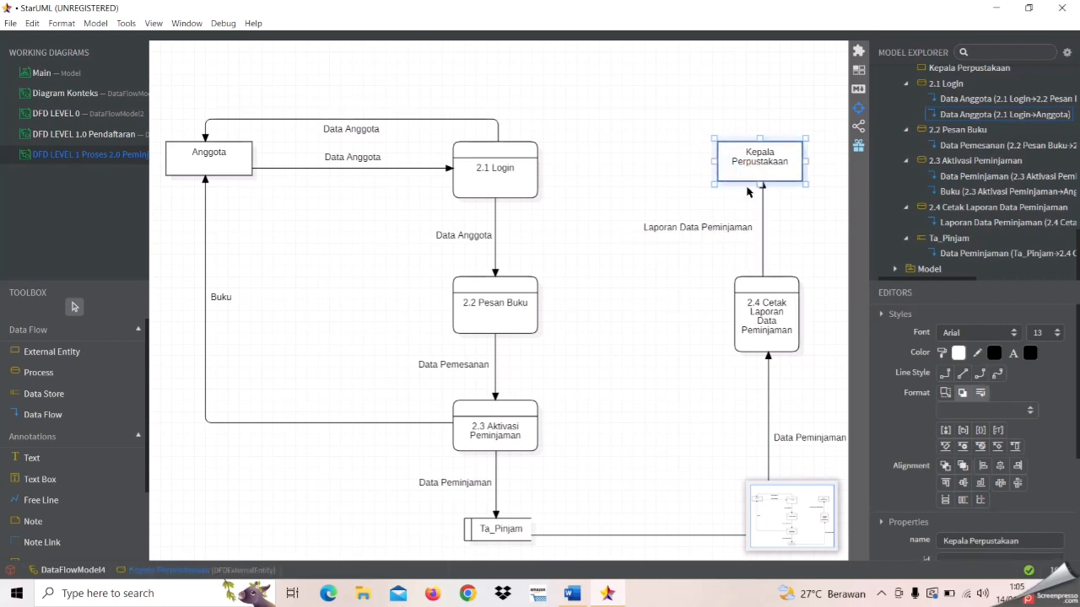
click(673, 182)
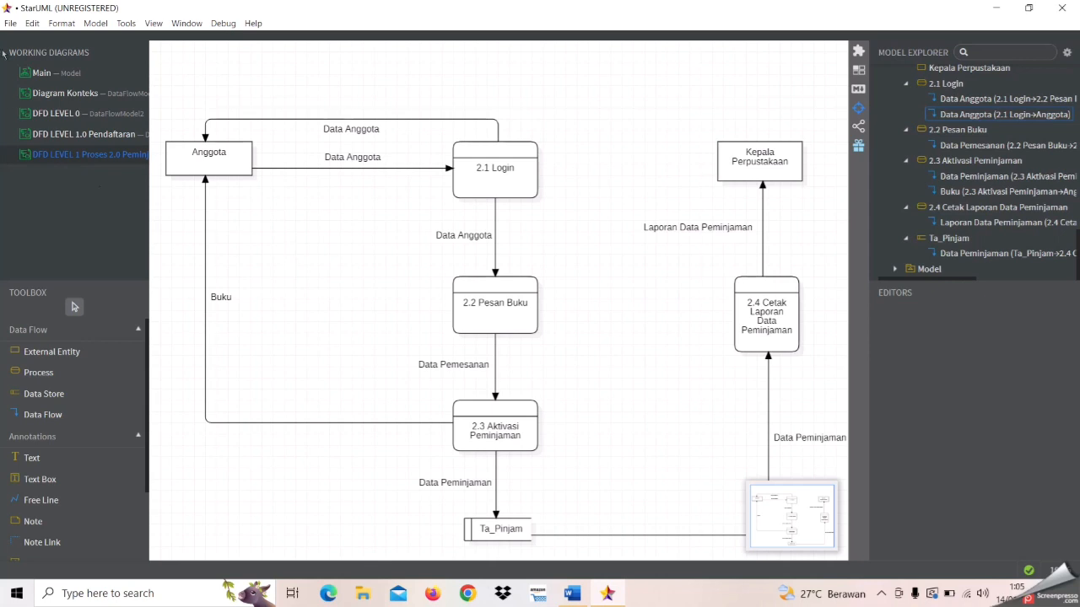
Add a new data flow diagram to the project
click(96, 22)
mouse_move(160, 40)
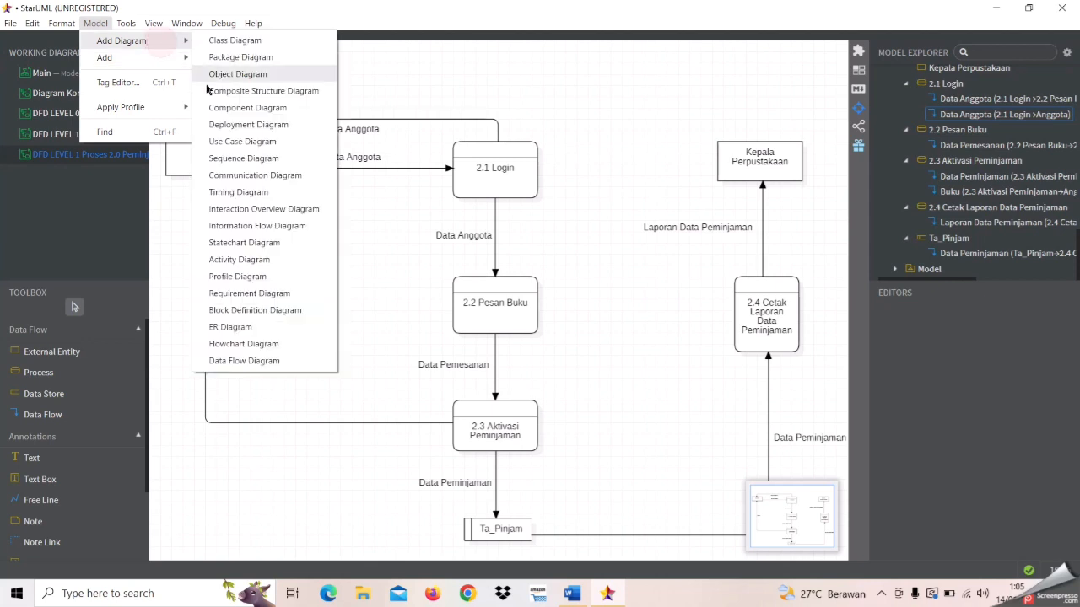
click(227, 361)
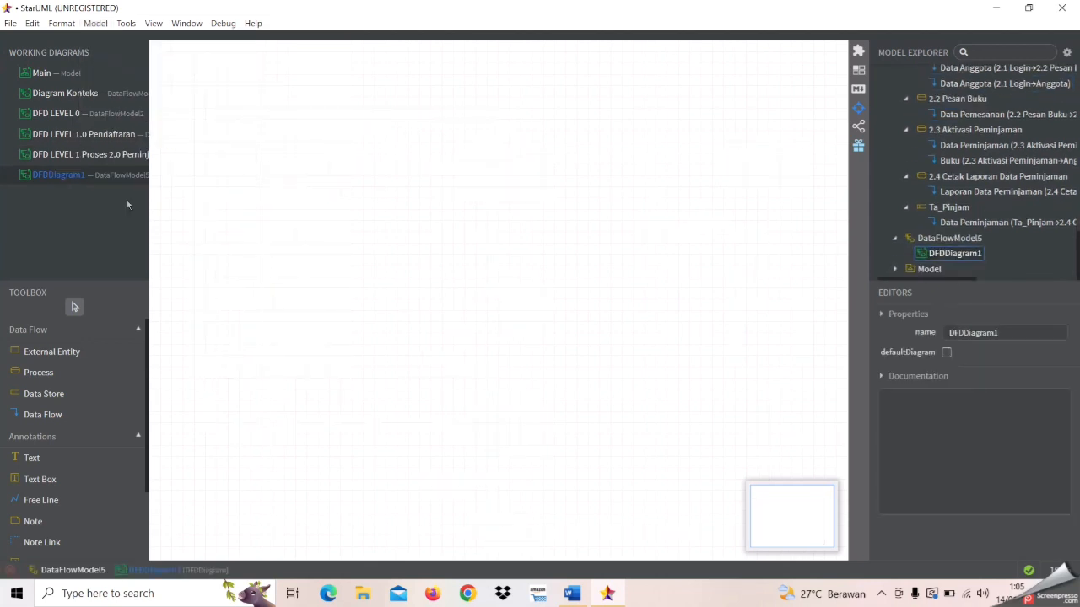
Rename the new data flow diagram to DFD LEVEL 1 Proses 3.0 Pengembalian
right_click(68, 175)
click(106, 242)
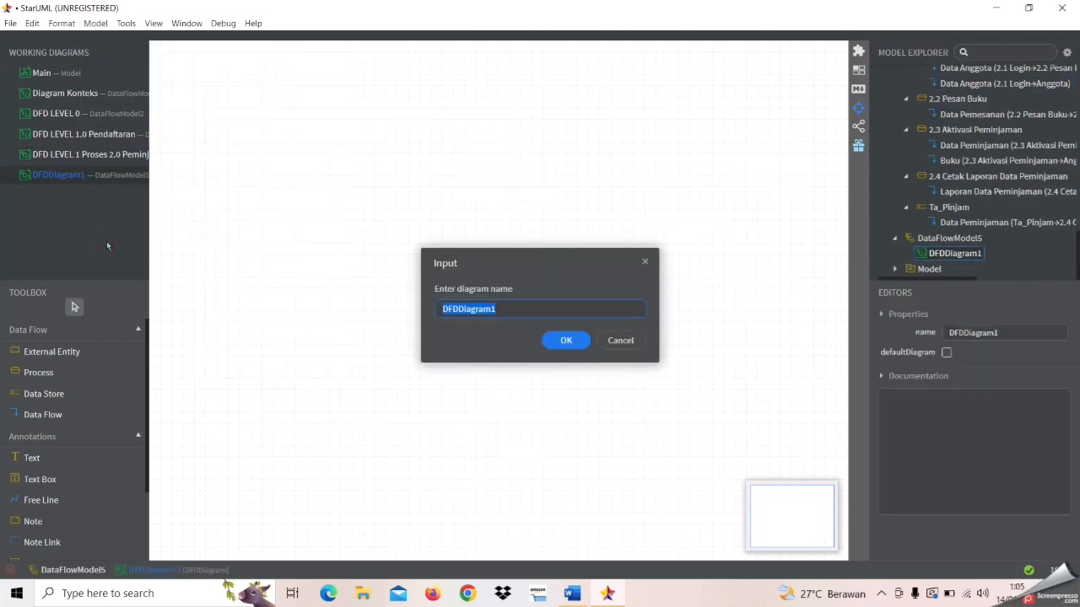
key(Caps_Lock)
text(DFD LEVEL 1 P)
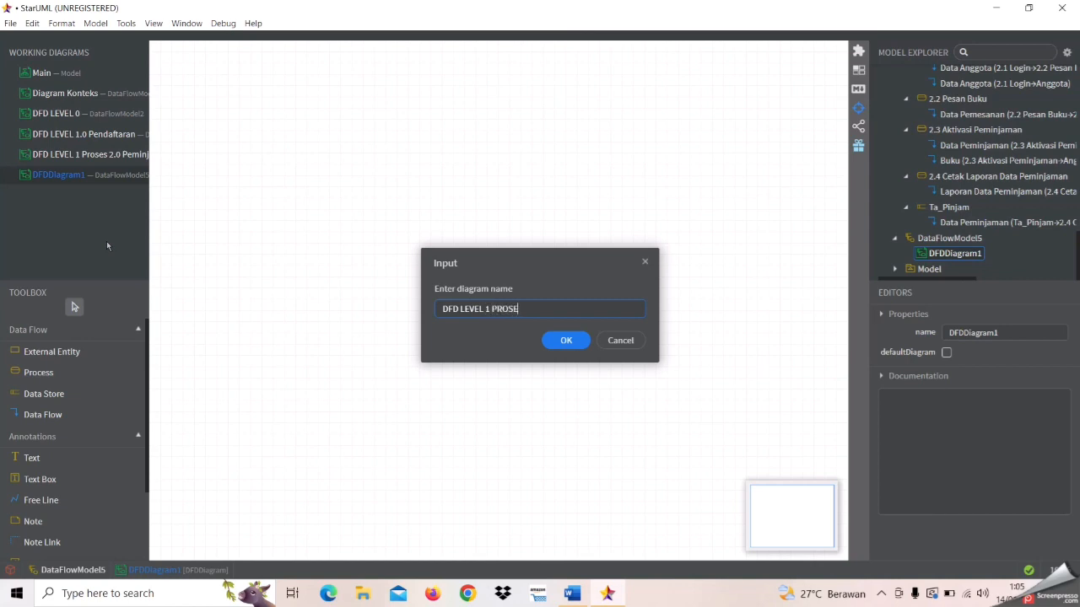
key(Caps_Lock)
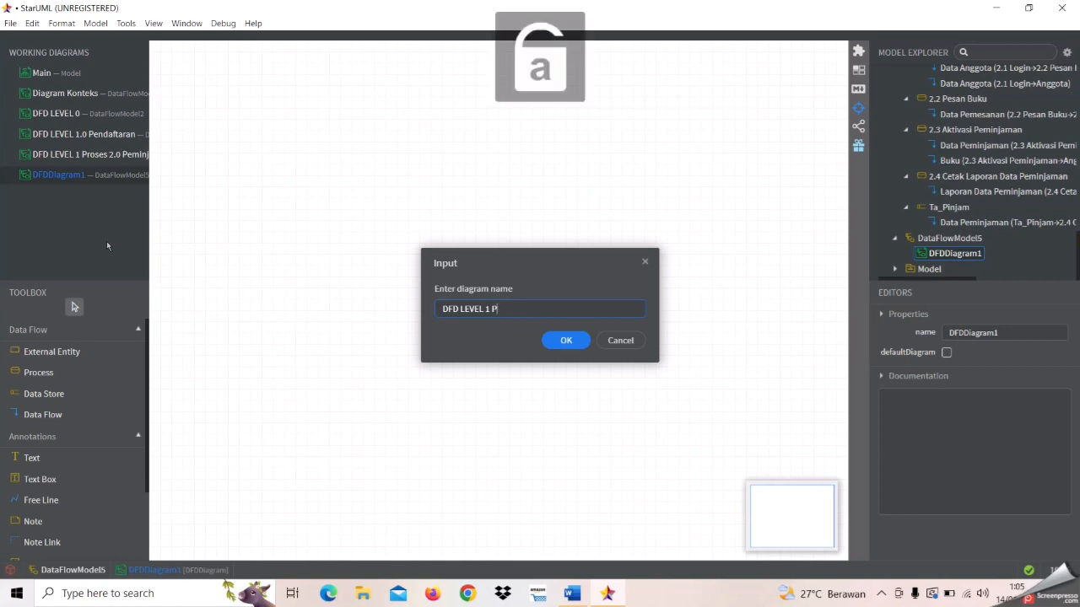
text(s)
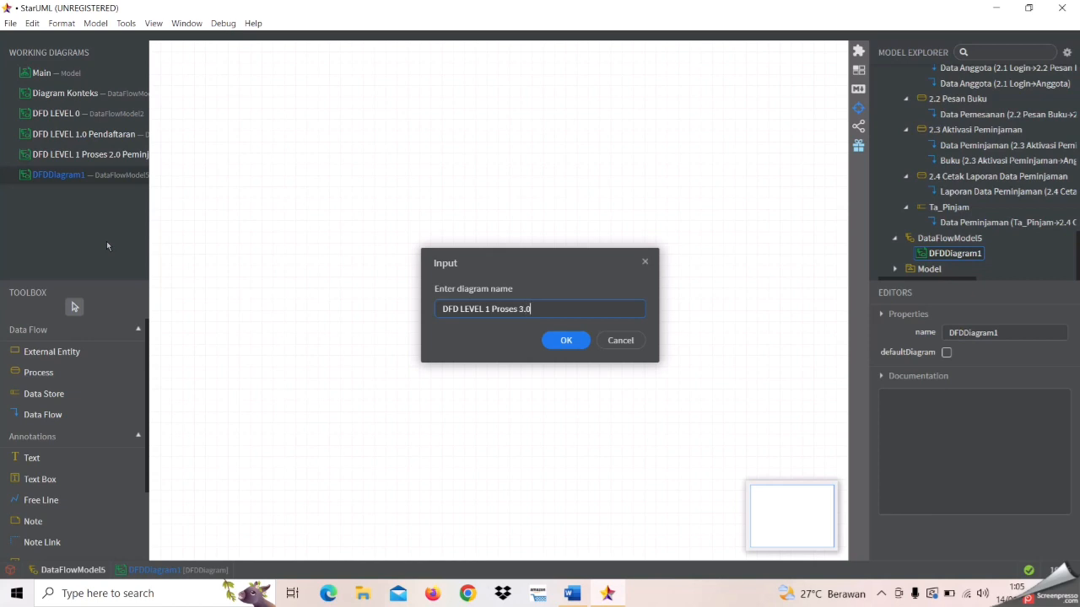
text(es 3.0)
key(Caps_Lock)
text(Peng)
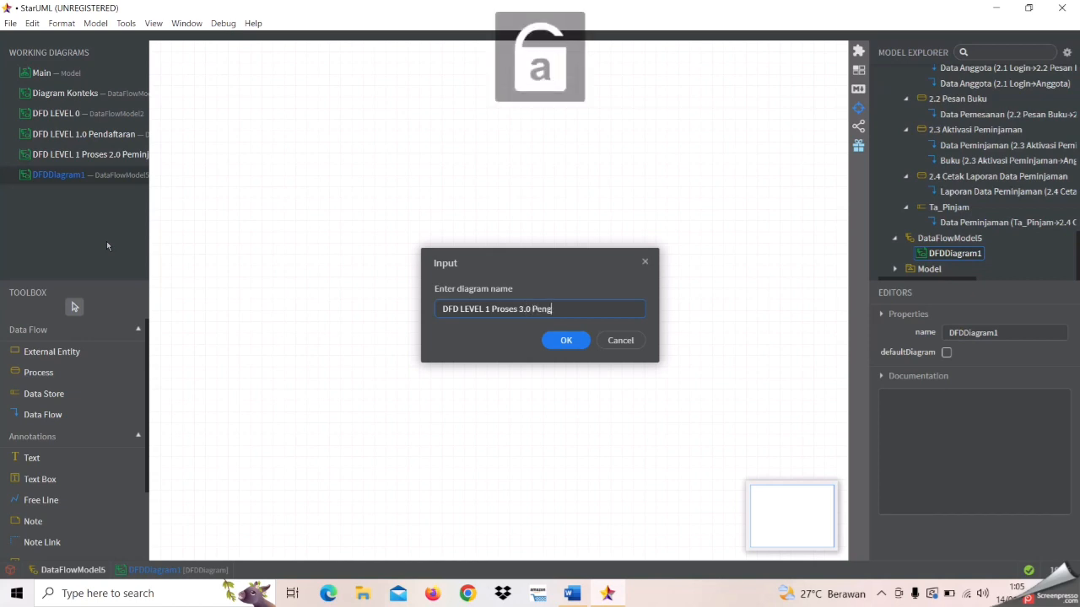
text(embalian)
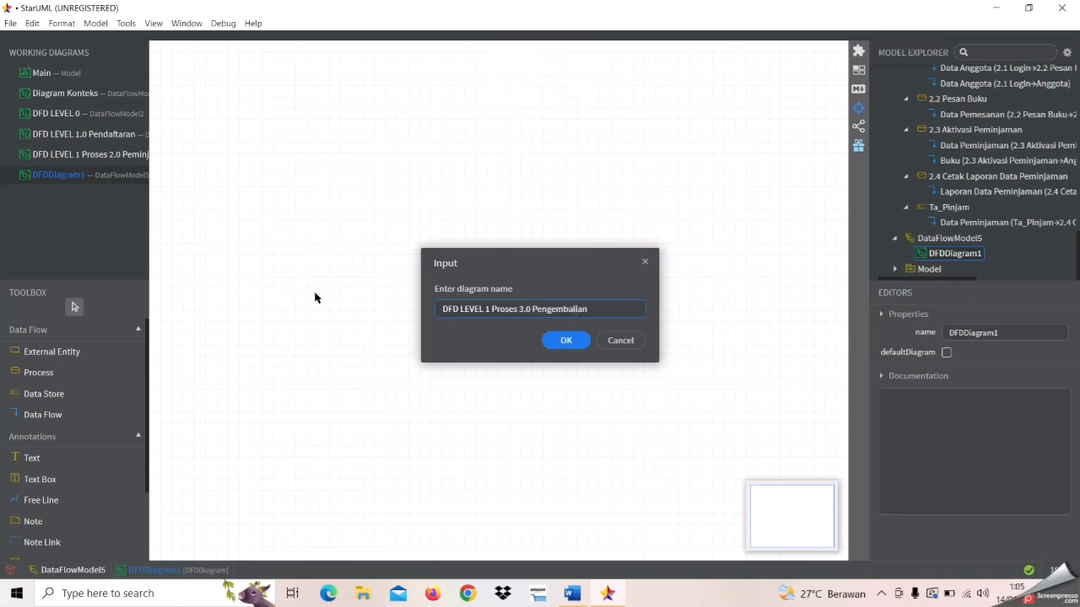
click(564, 340)
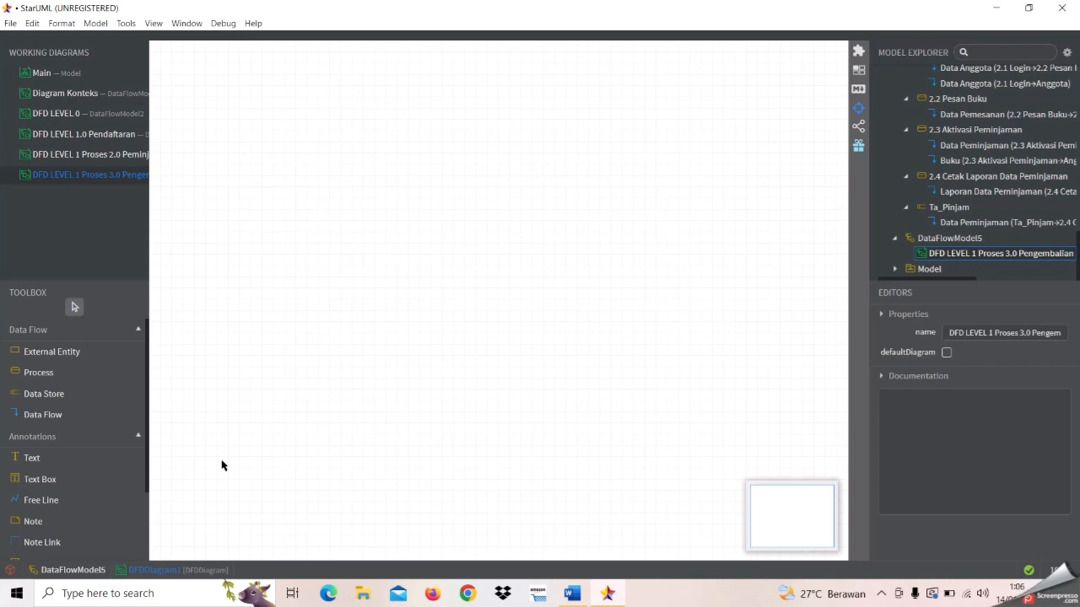
Place two external entities on the empty diagram, one at the upper left and one at the upper right, keeping their default names
click(52, 352)
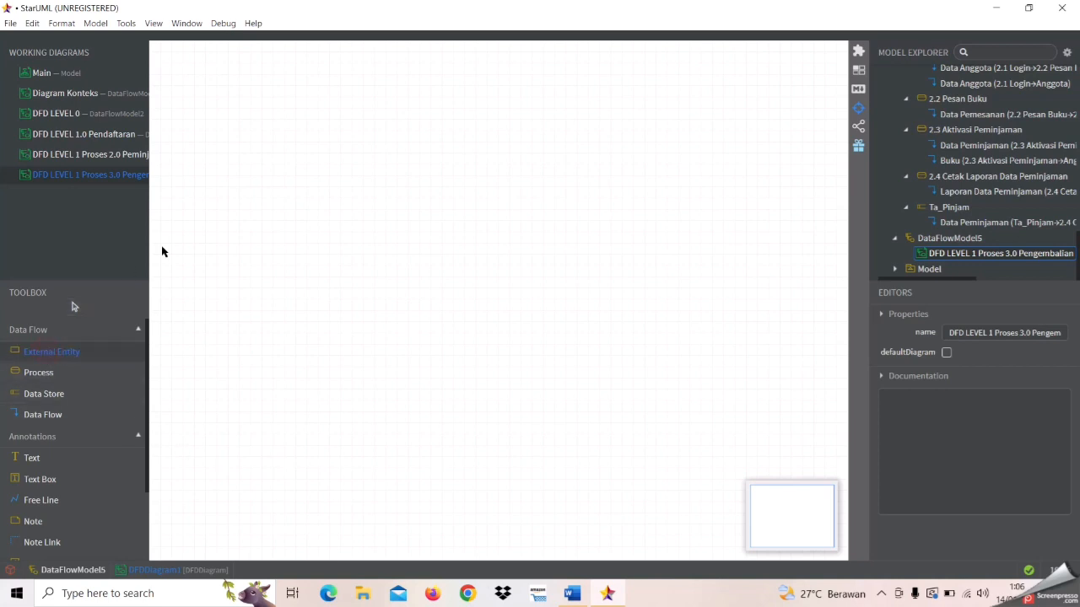
click(167, 195)
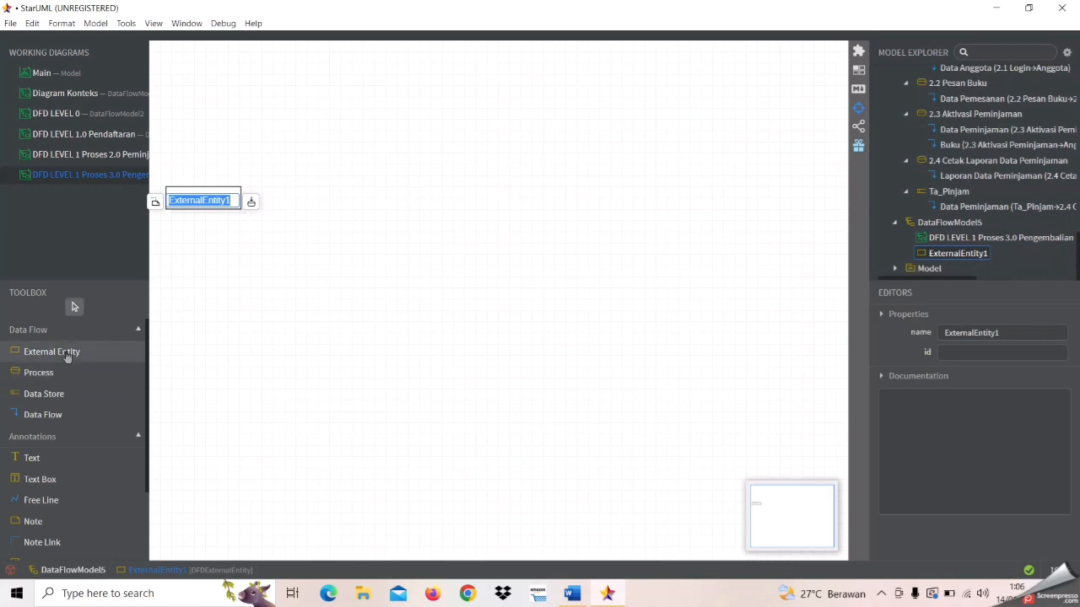
click(652, 115)
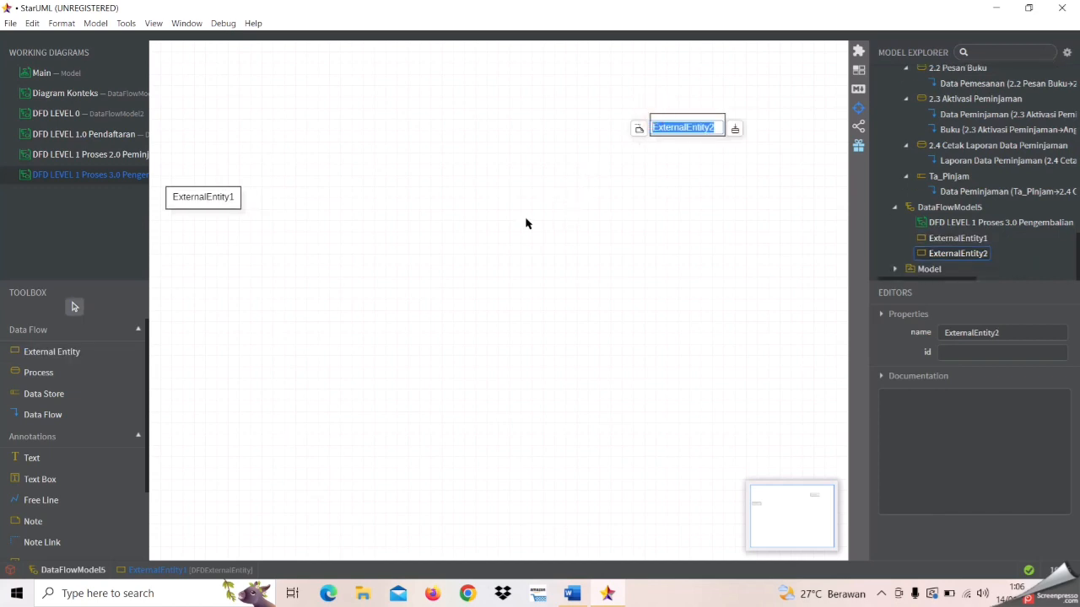
Add a process element to the Proses 3.0 Pengembalian diagram
click(70, 372)
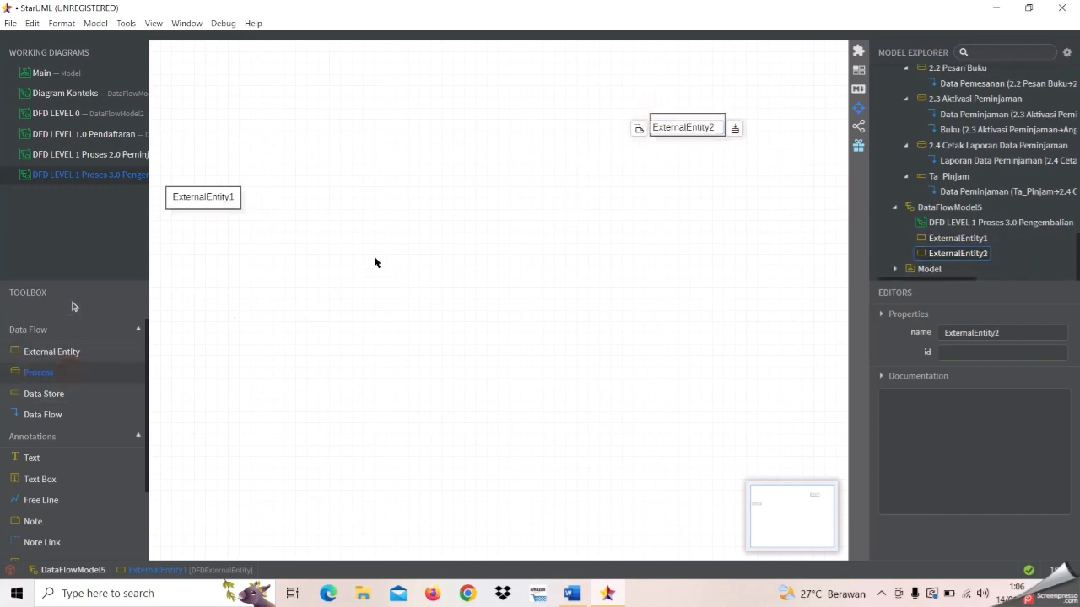
Place three processes: one in the diagram's upper middle, one below it, and one beneath the second external entity
click(439, 191)
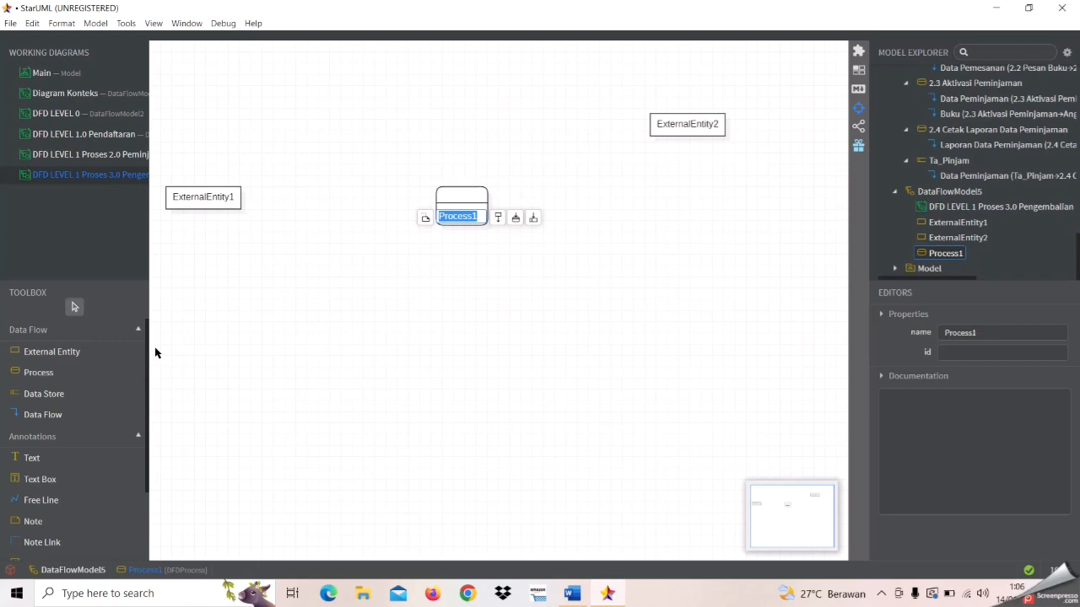
click(106, 377)
click(449, 361)
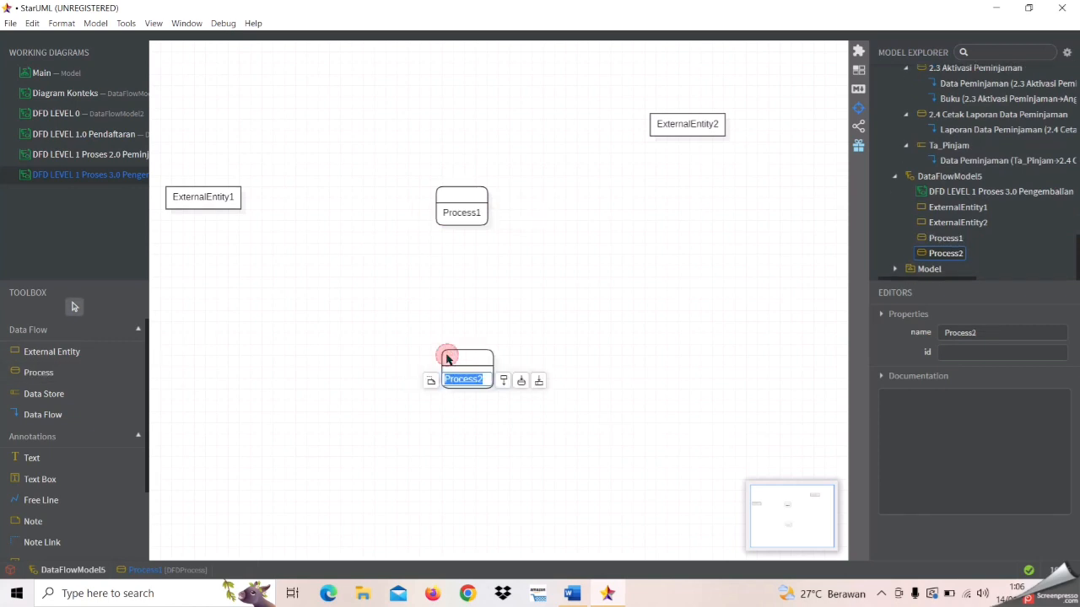
click(76, 376)
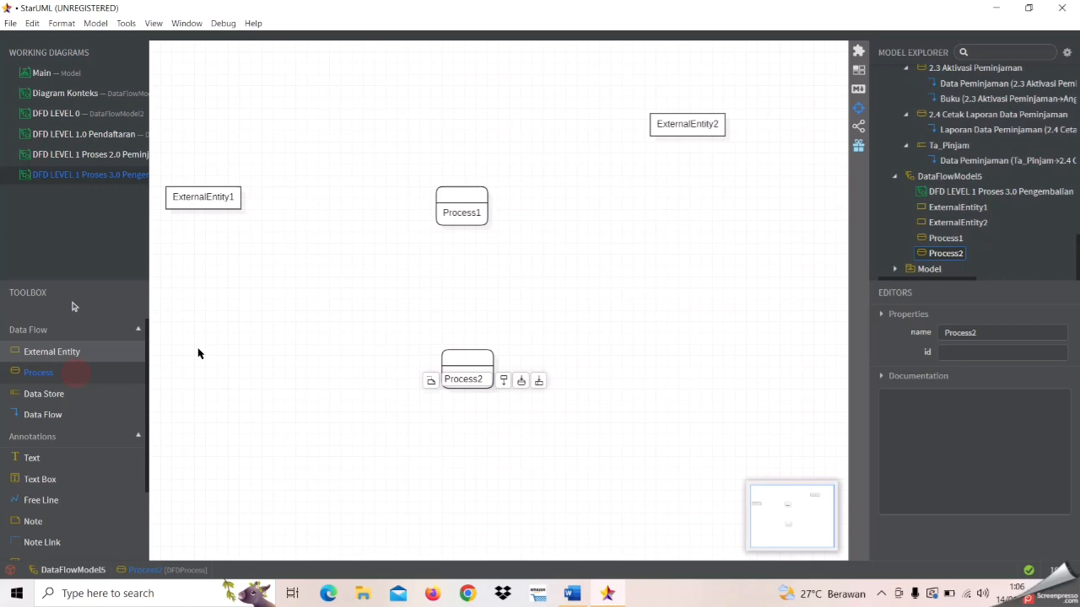
click(686, 201)
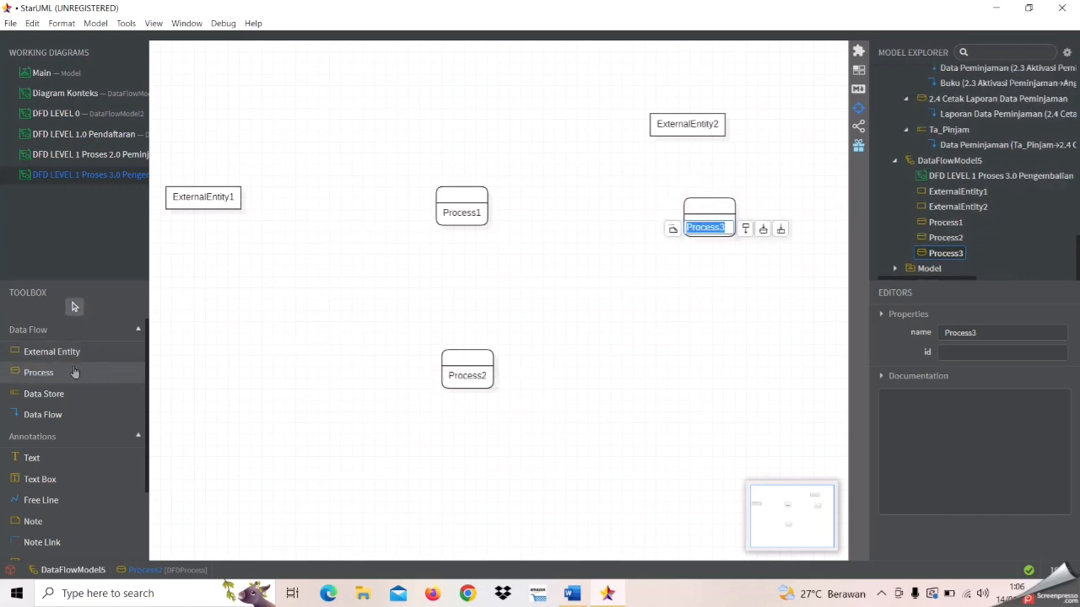
Add a data store below the third process and move ExternalEntity2 higher, above that process
click(61, 399)
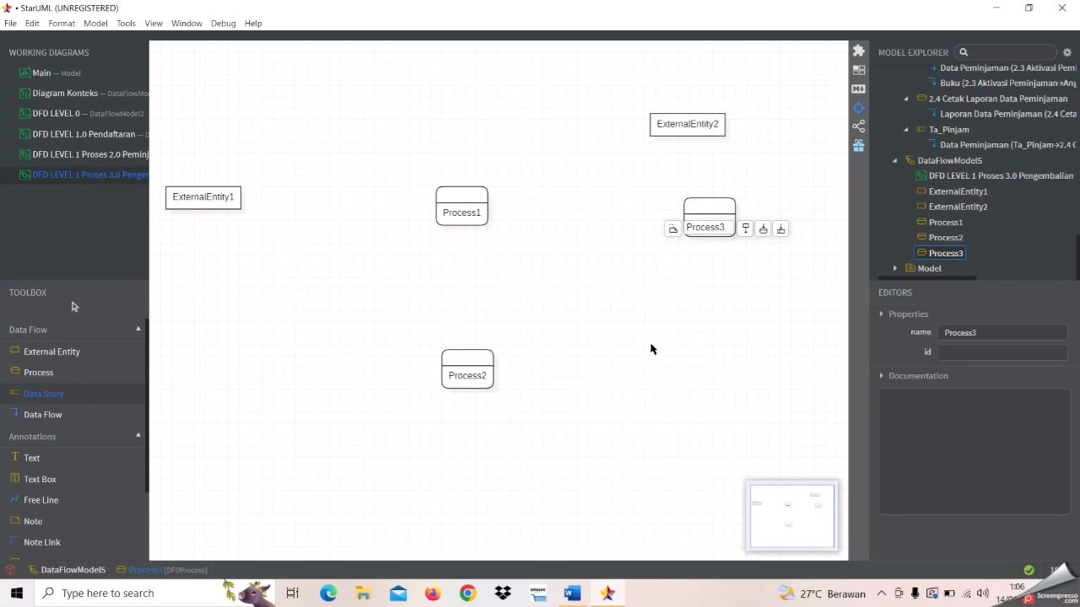
click(699, 365)
drag(691, 123, 713, 102)
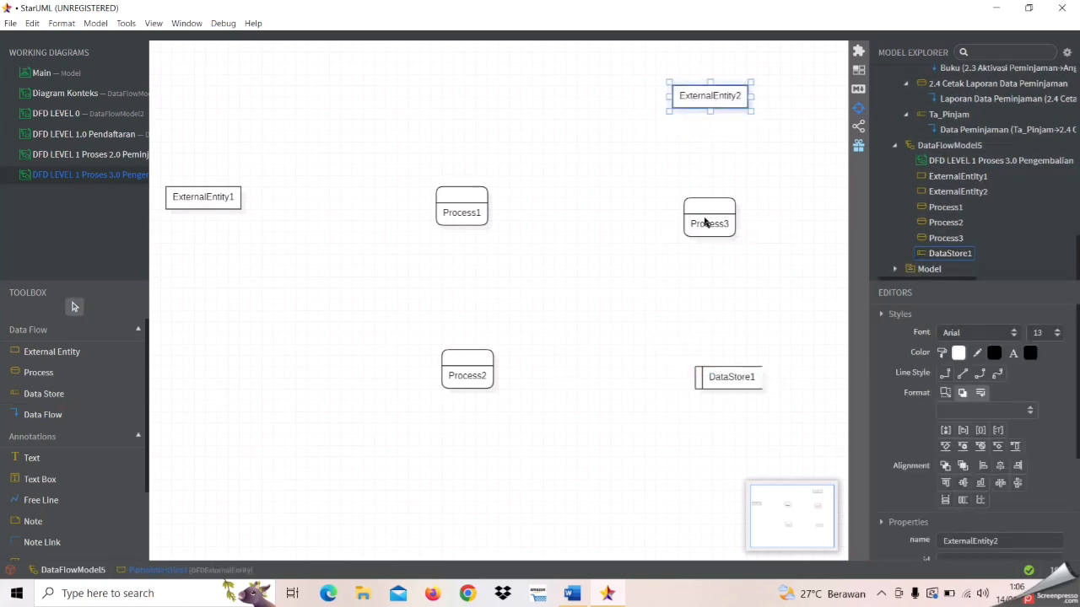
Rename the first external entity to "Anggota"
double_click(221, 196)
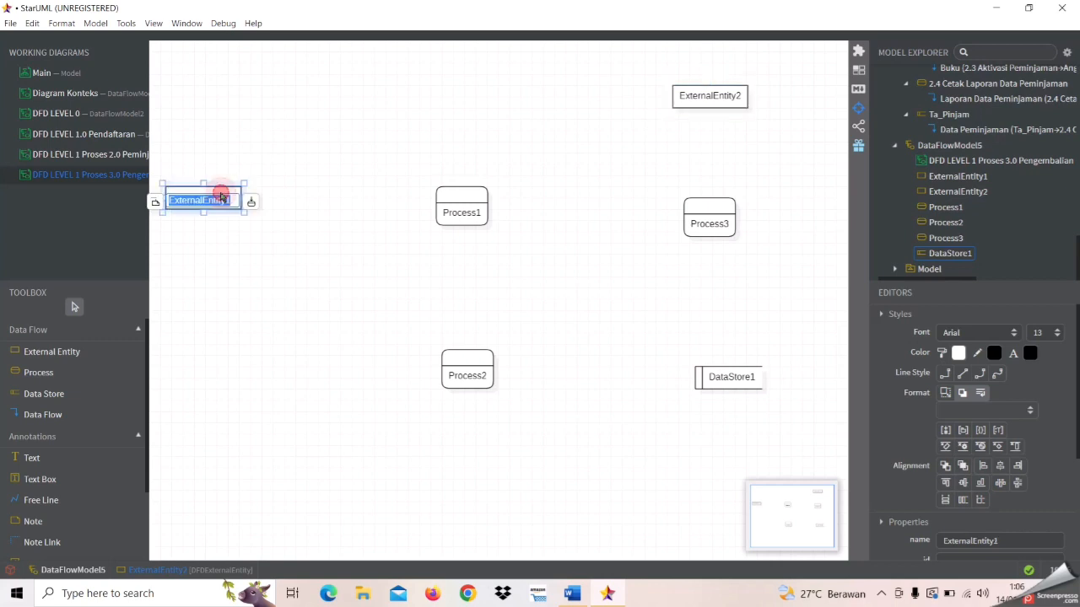
text(A)
key(Caps_Lock)
text(ng)
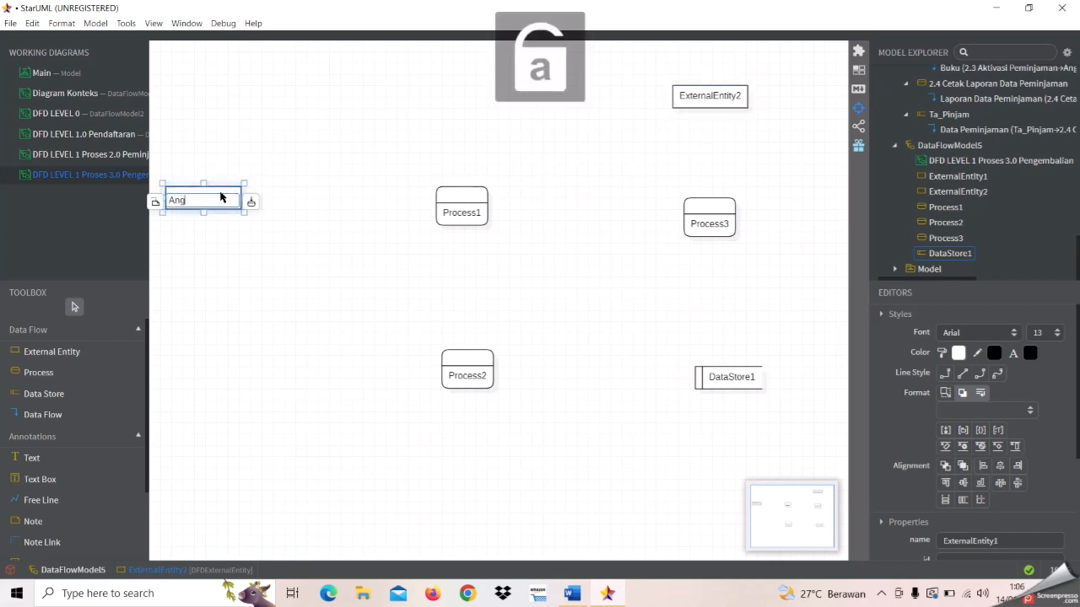
text(gota)
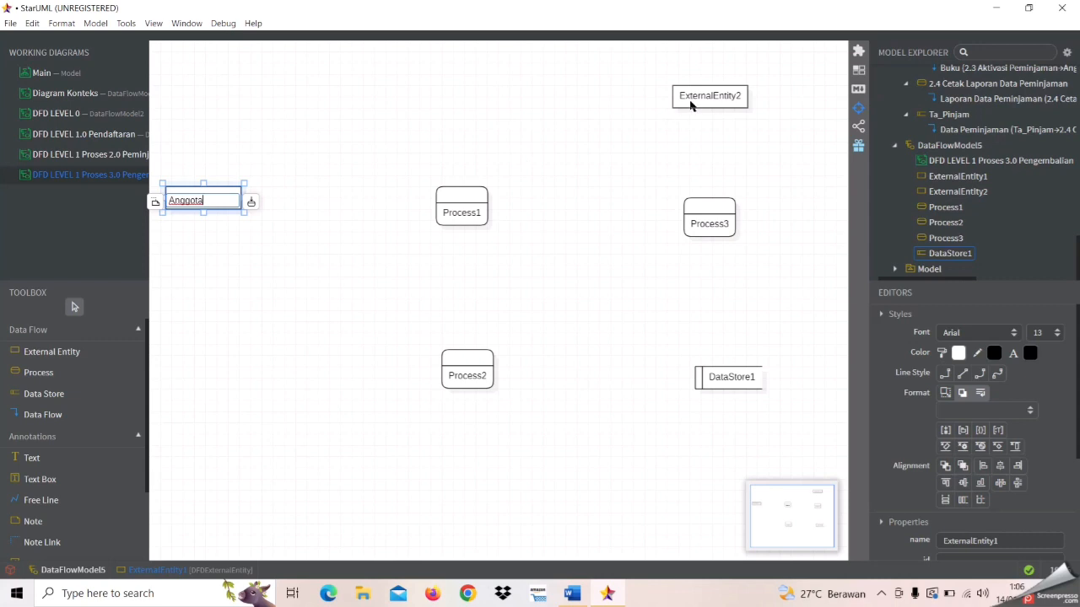
Rename the second external entity to "Kepala Perpustakaan"
click(690, 104)
double_click(697, 98)
key(BackSpace)
key(Caps_Lock)
text(K)
key(Caps_Lock)
text(epa)
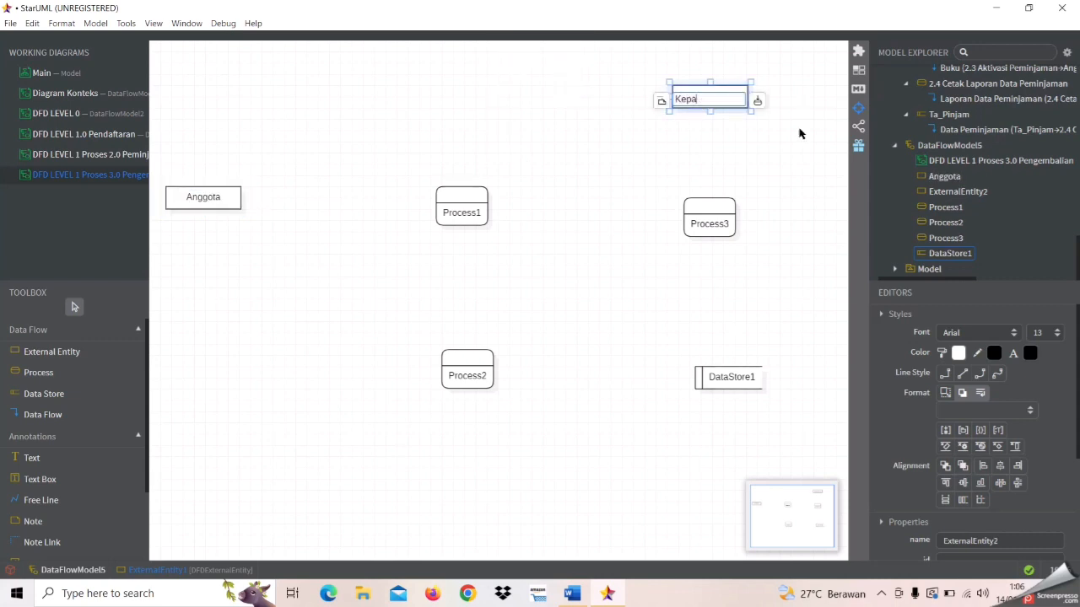
text(la)
key(Caps_Lock)
text(P)
key(Caps_Lock)
text(er)
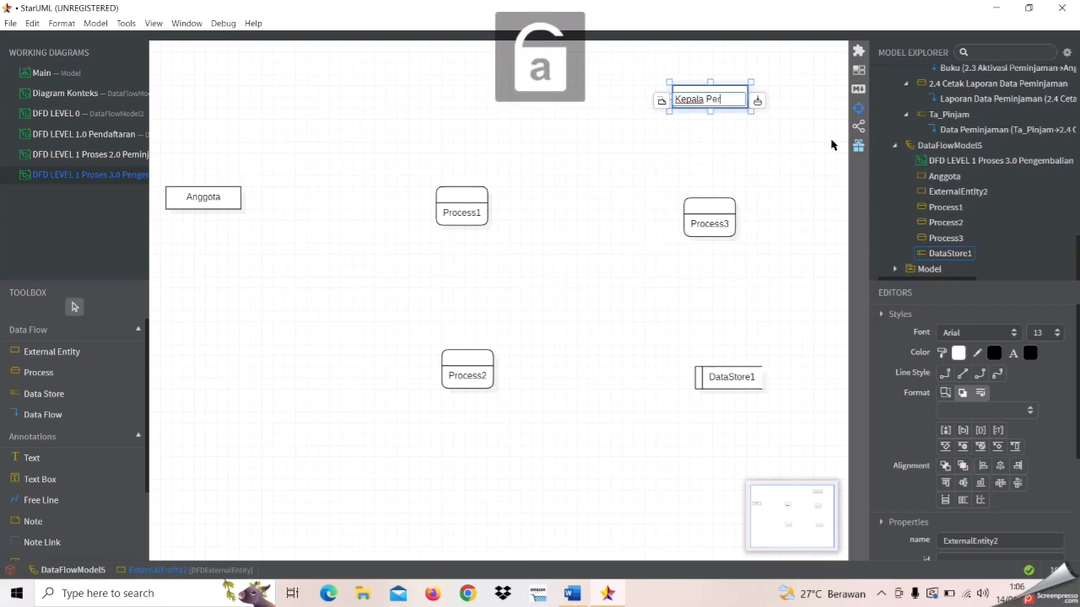
text(p)
text(ustakaan)
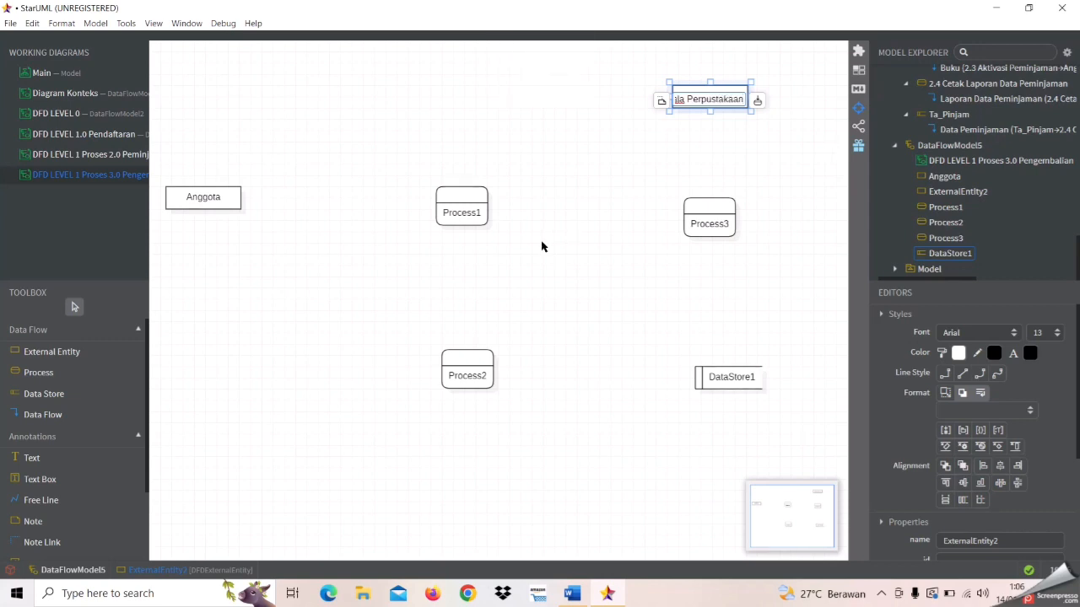
Rename Process1 to "3.1 Cek Kerusakan atau Hilang"
double_click(458, 213)
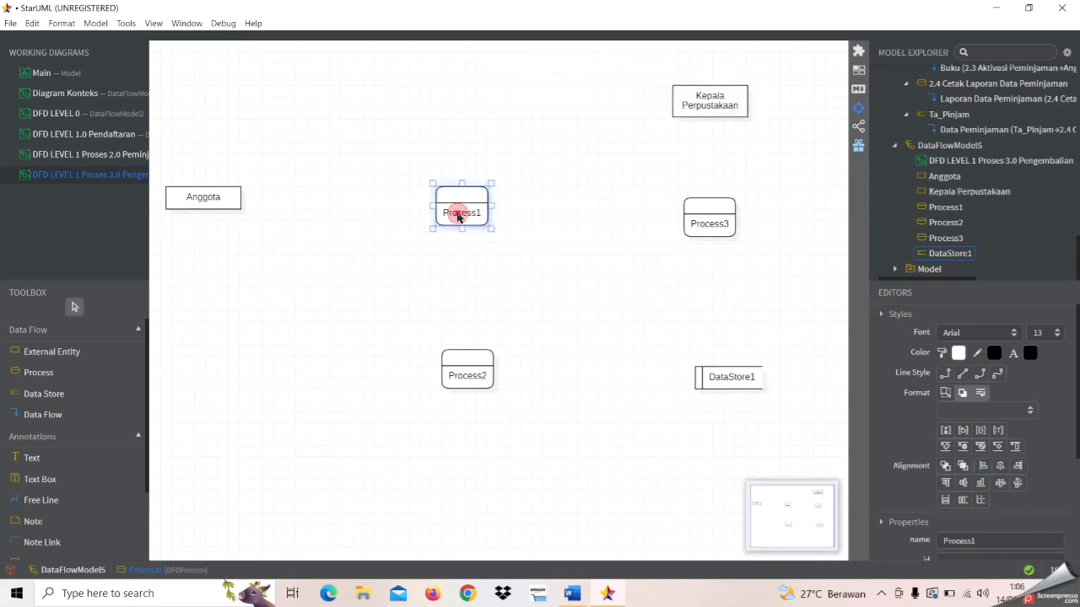
text(3.1)
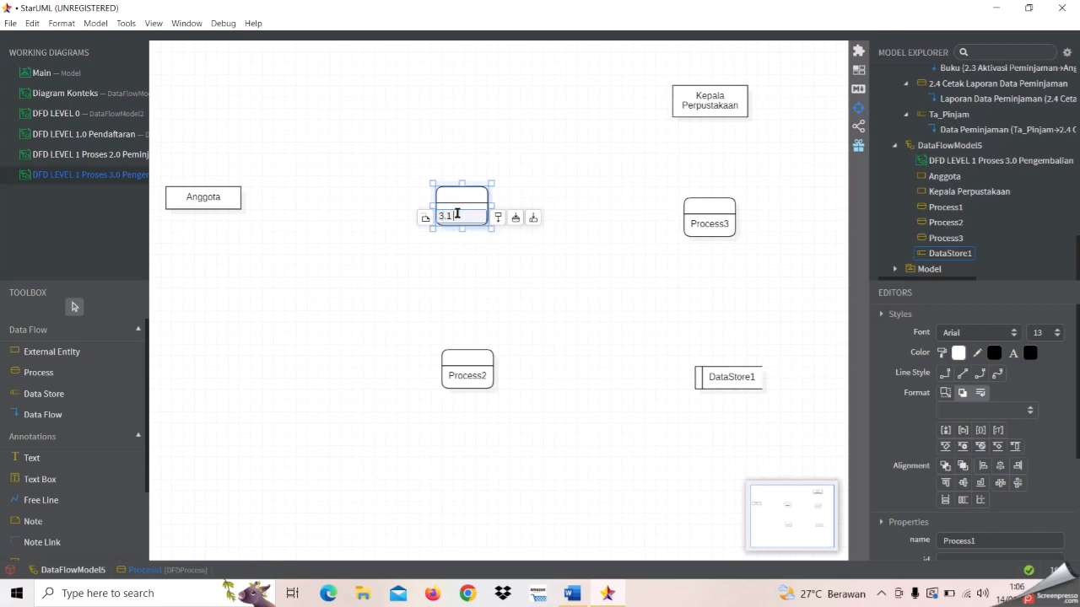
text( Cek Ke)
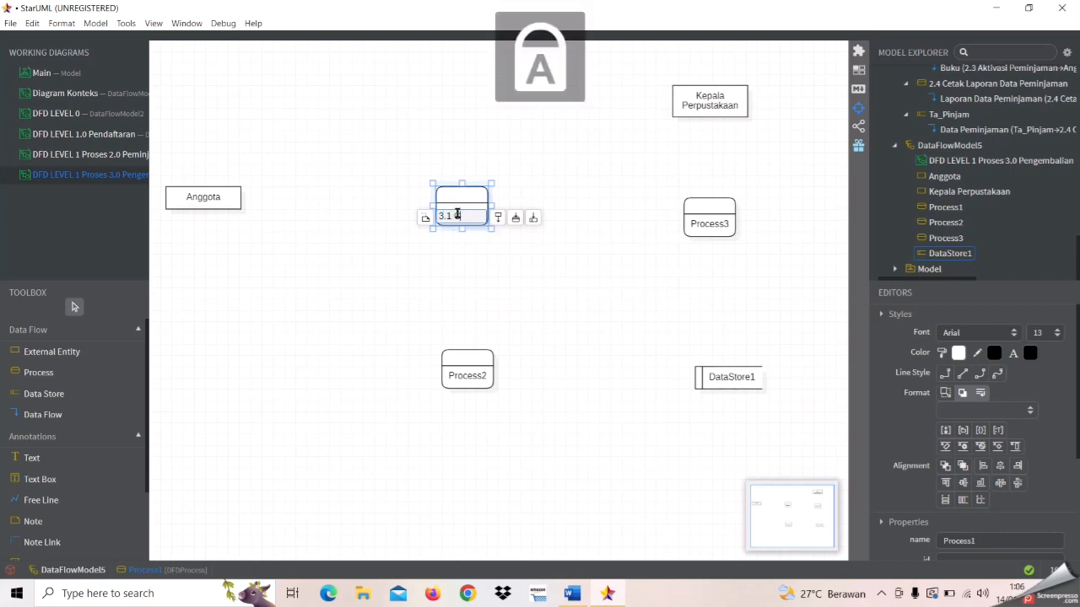
text(ru)
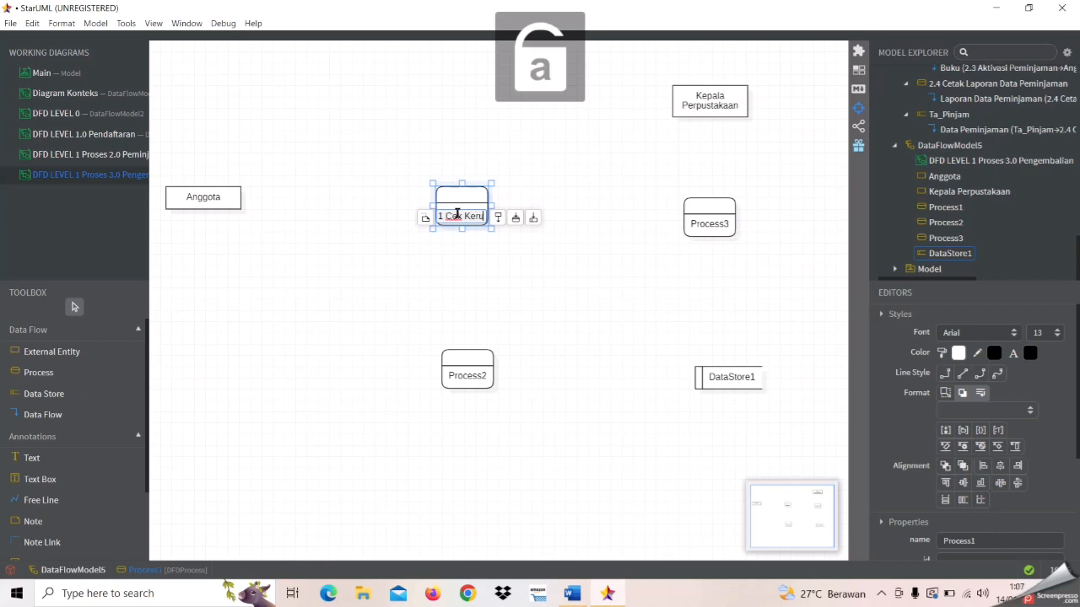
text(sakan)
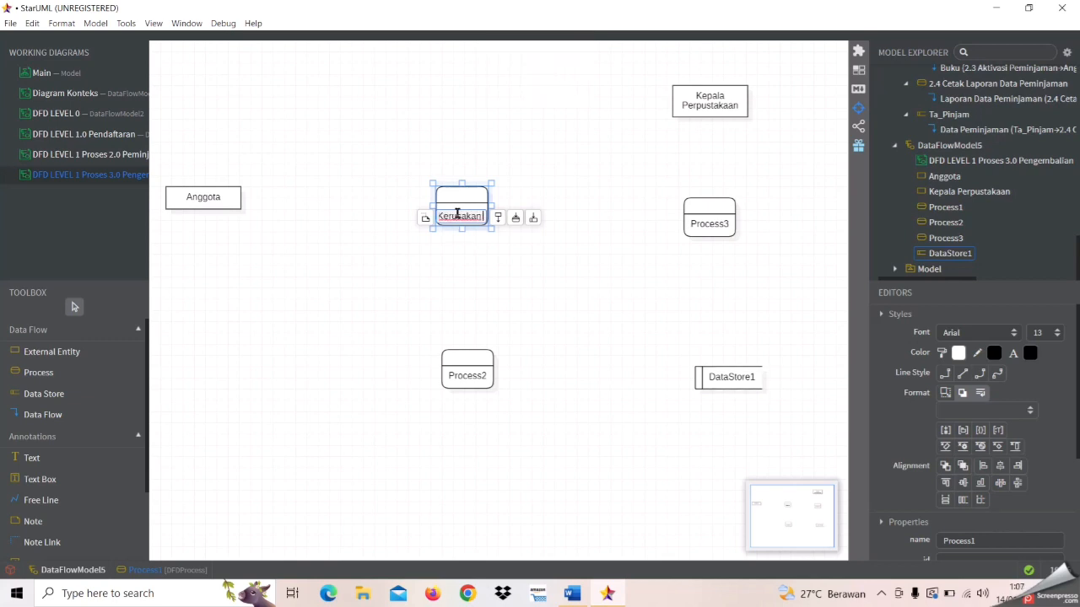
text( atau Hilang)
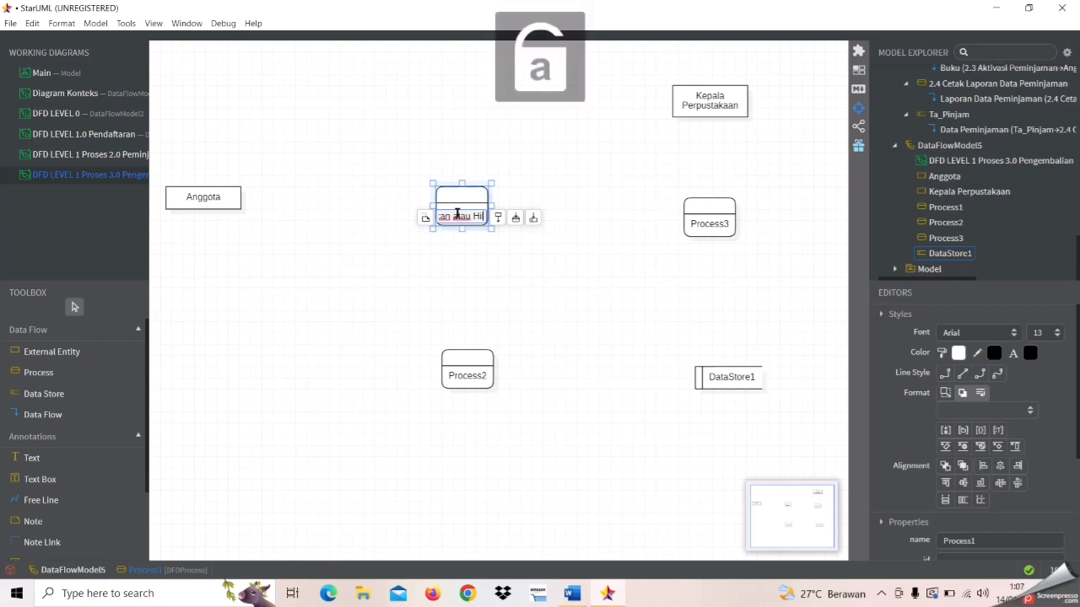
click(507, 324)
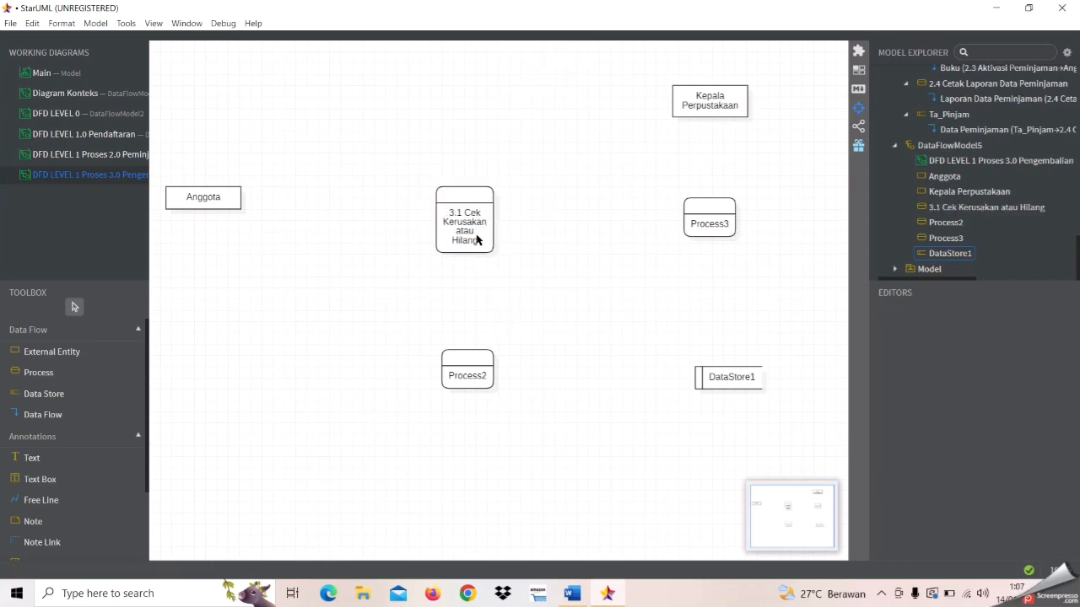
Widen process 3.1 so its name fits on two lines, and enlarge the Anggota entity, positioned level with that process
click(489, 239)
drag(506, 255, 539, 255)
click(515, 297)
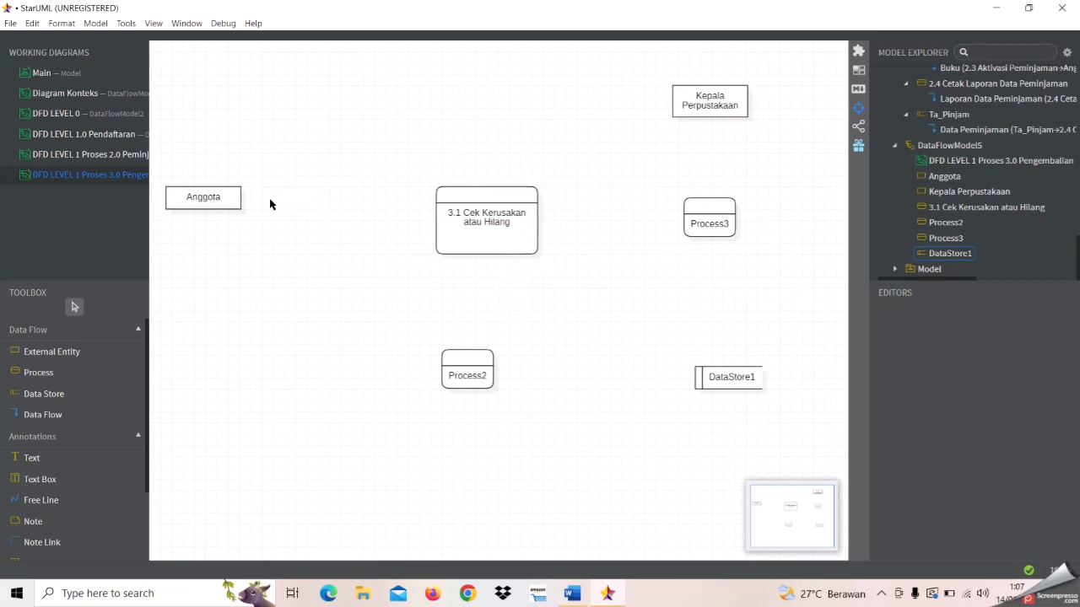
drag(231, 203, 253, 253)
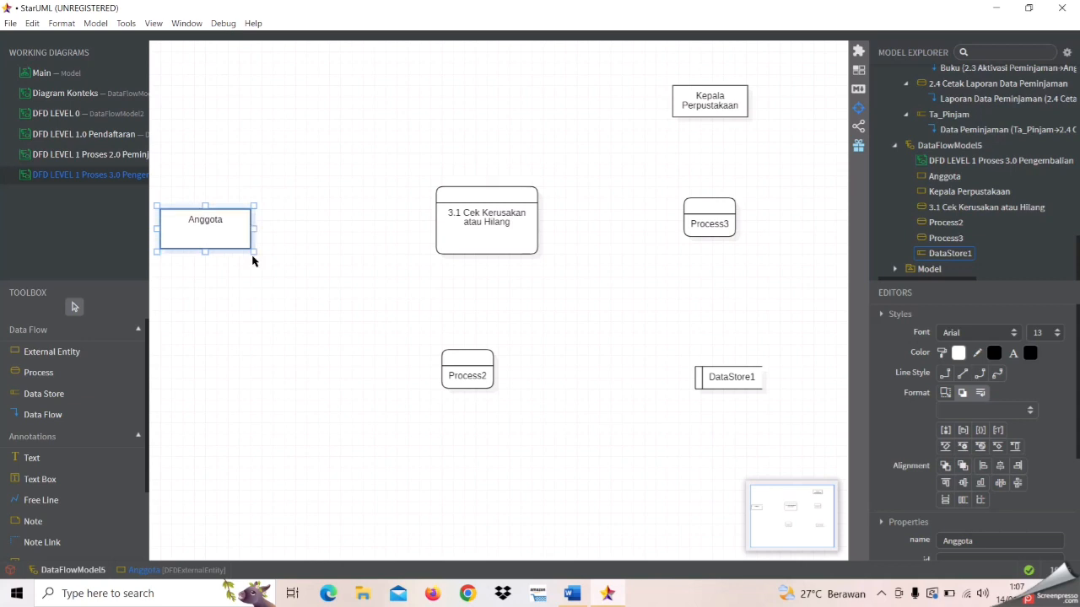
click(301, 316)
Rename Process2 to "3.2 Cek Keterlambatan"
double_click(469, 376)
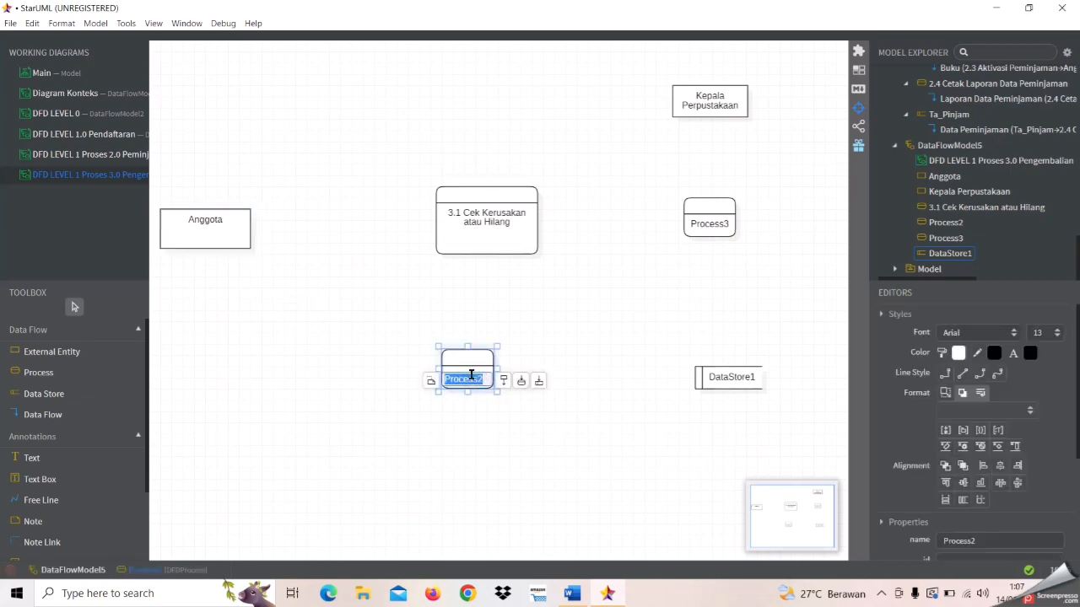
text(3.2)
key(Caps_Lock)
text(Cek)
key(Caps_Lock)
text(R)
key(Caps_Lock)
text(e)
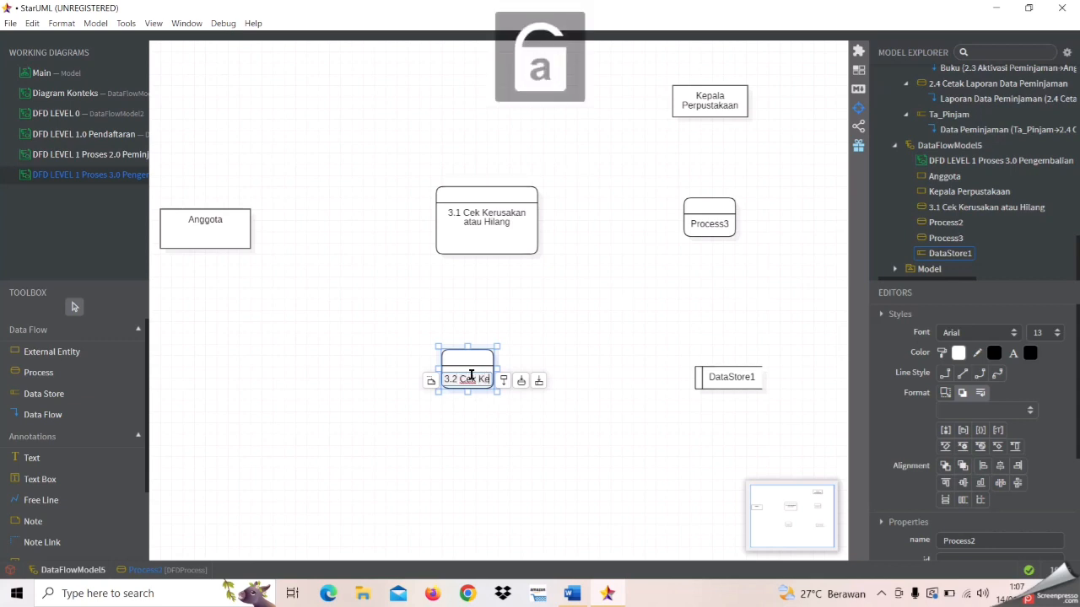
text(trelamba)
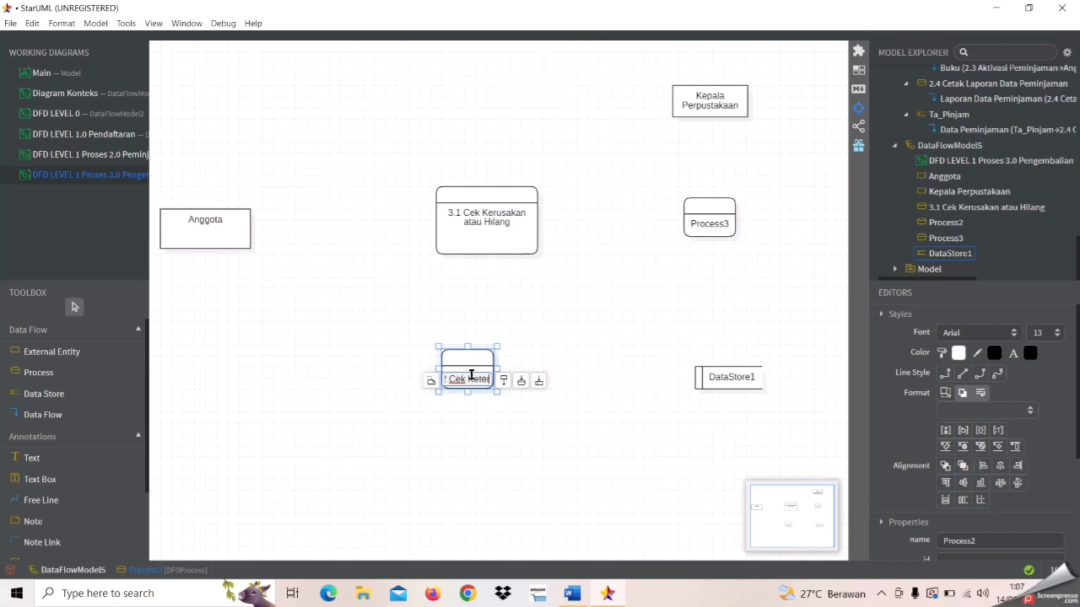
text(tan)
click(498, 456)
Enlarge process 3.2 to the size of process 3.1 and align it directly beneath that process
click(508, 390)
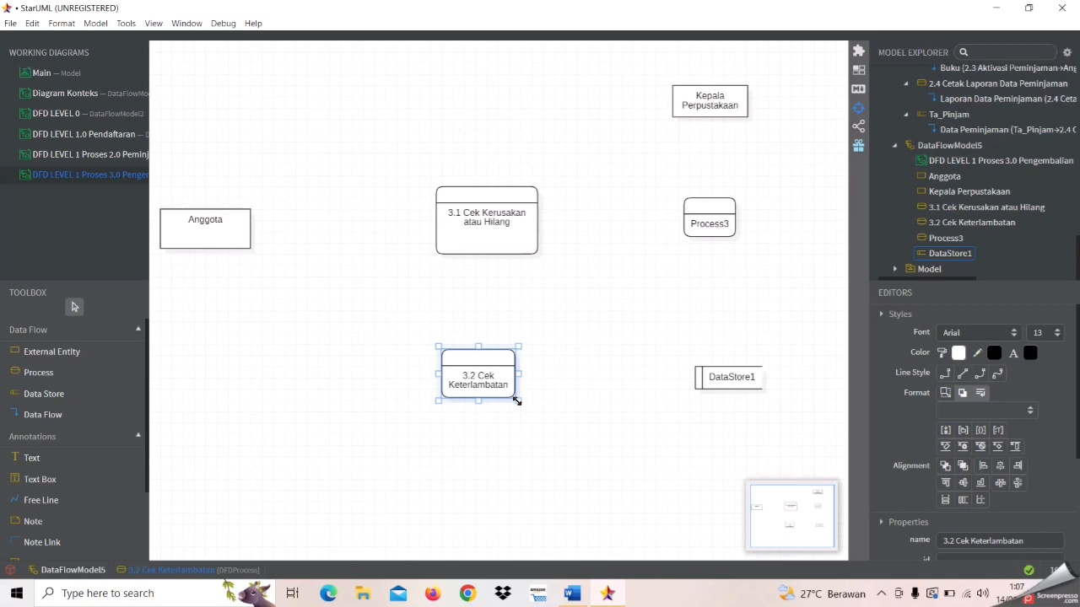
drag(533, 407, 548, 411)
click(509, 463)
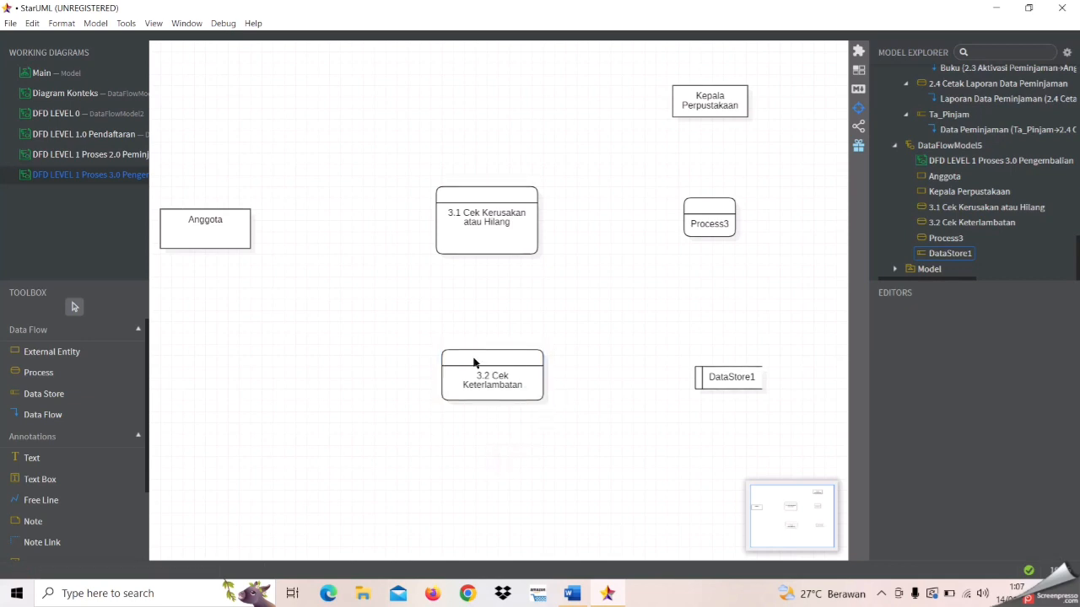
click(474, 372)
click(532, 467)
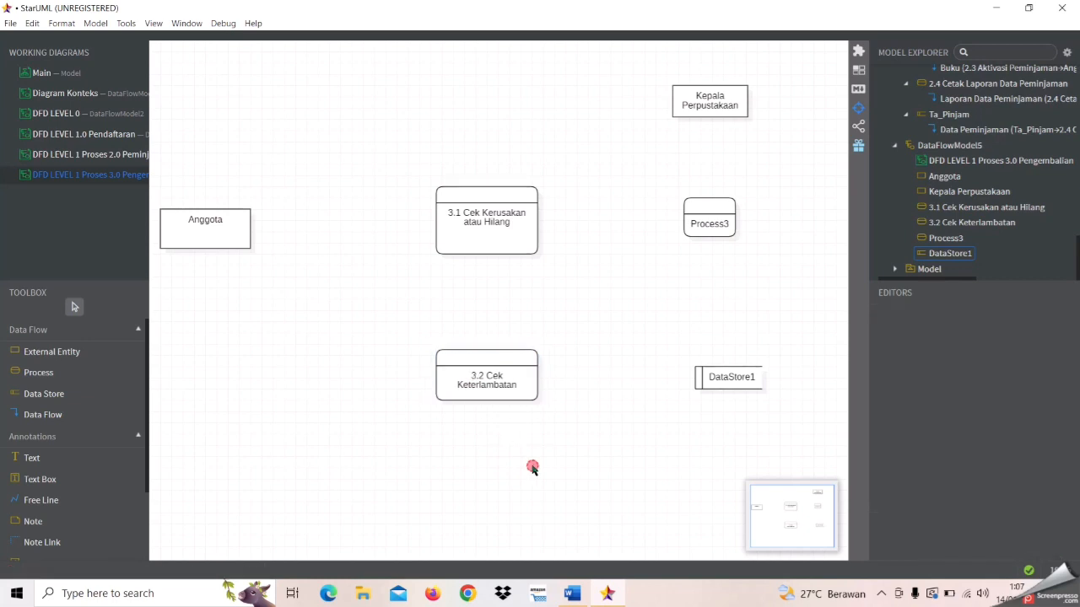
click(523, 390)
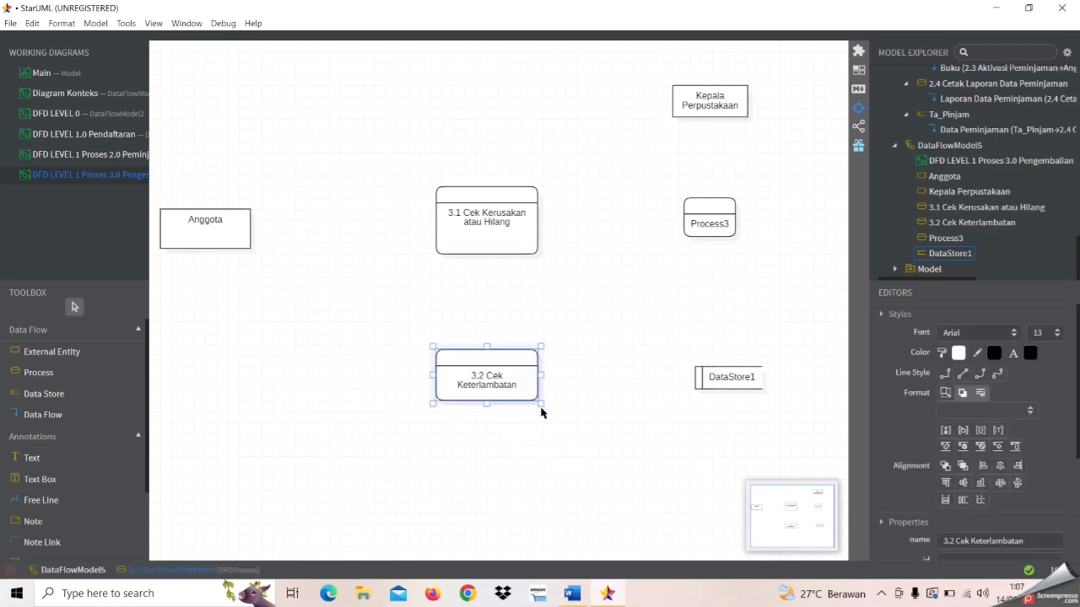
drag(540, 414, 540, 425)
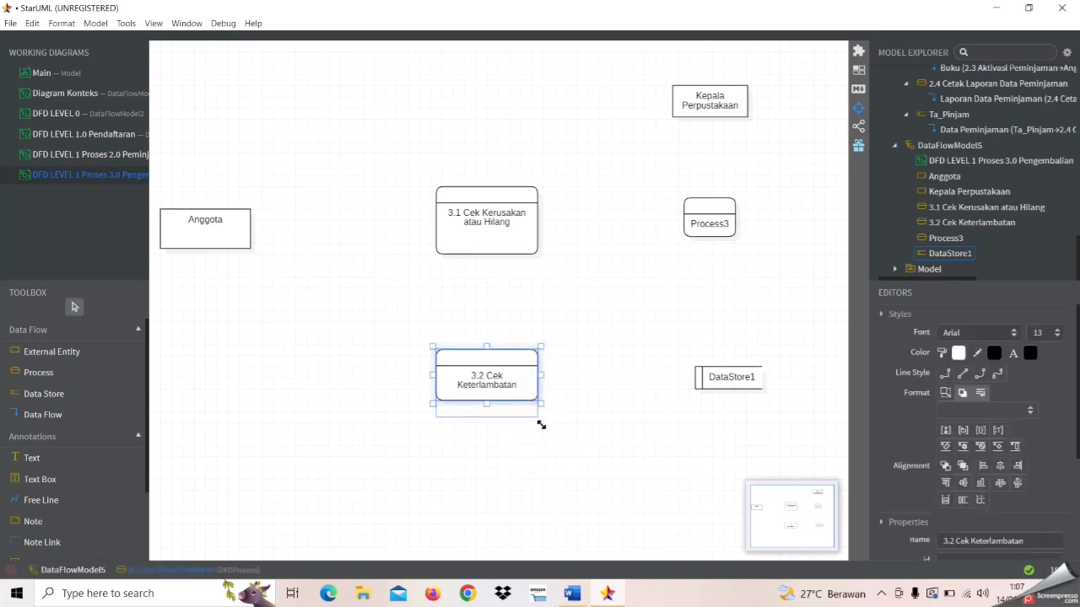
click(588, 431)
Rename Process3 to "3.3 Cetak Laporan Data Pengembalian"
double_click(709, 224)
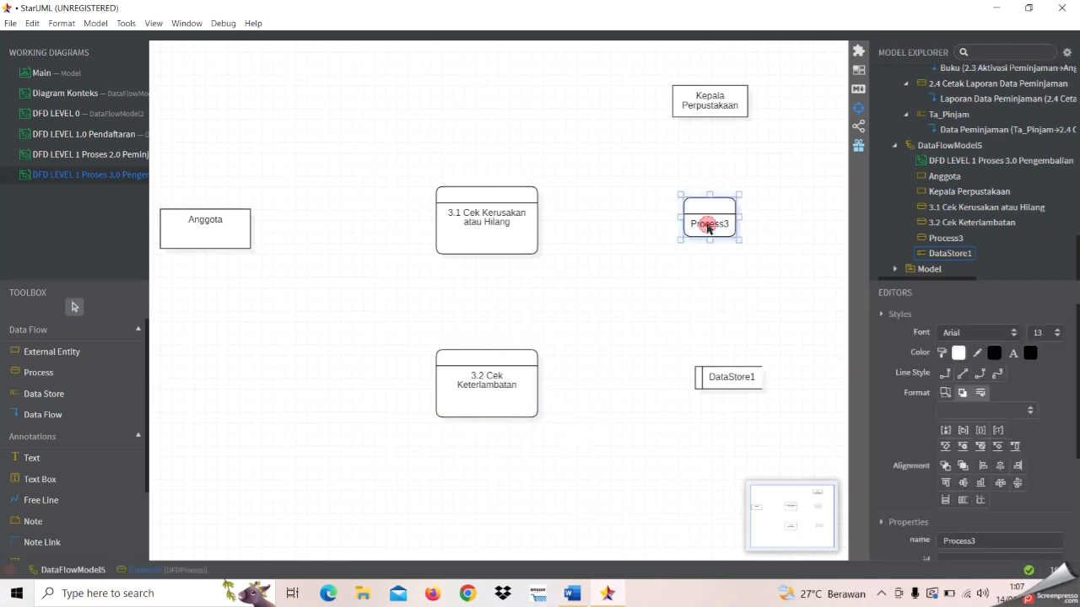
text(3.3)
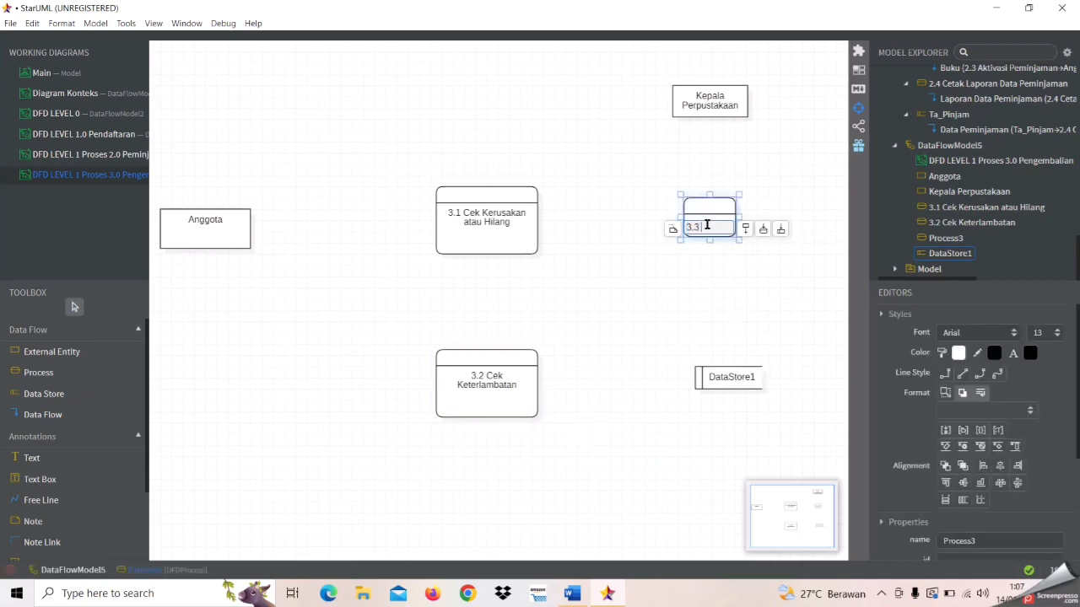
key(Caps_Lock)
text(C)
key(Caps_Lock)
text(etak)
key(Caps_Lock)
text(L)
key(Caps_Lock)
text(aporan)
key(Caps_Lock)
text(D)
key(Caps_Lock)
text(ata)
key(Caps_Lock)
text(F)
key(Caps_Lock)
text(engembalian)
click(686, 298)
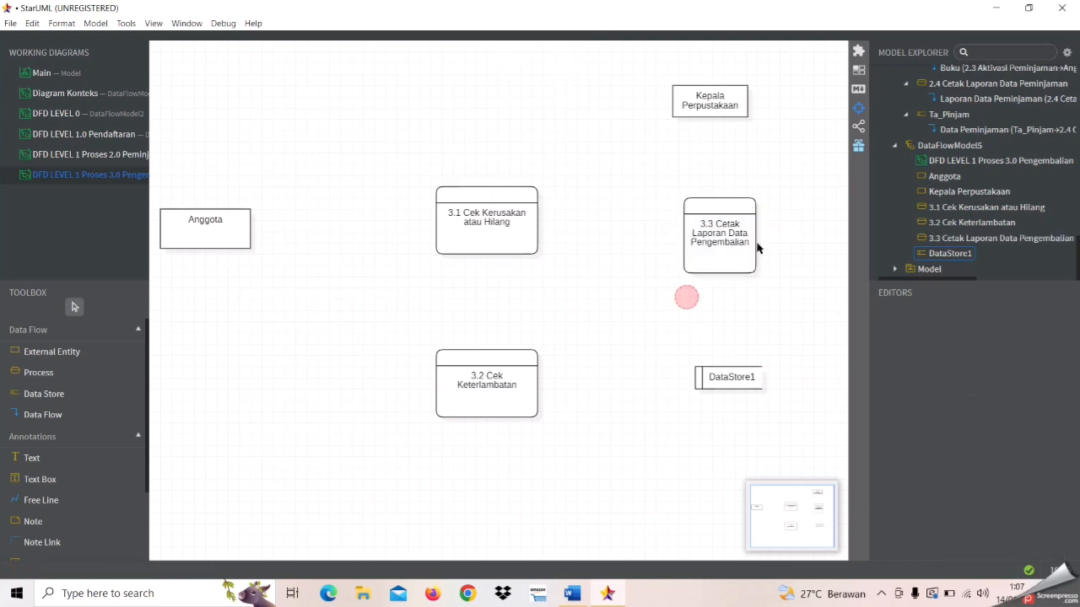
Move process 3.3 level with process 3.1 and above the data store, and shift the Kepala Perpustakaan entity directly above it
double_click(745, 257)
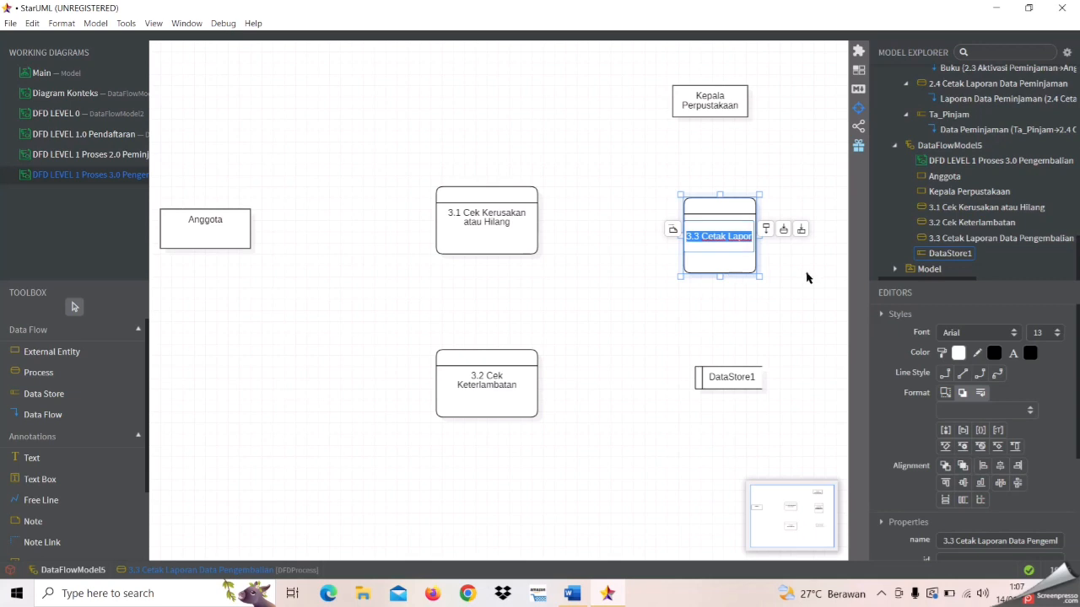
click(722, 253)
drag(719, 248, 738, 246)
drag(716, 104, 759, 105)
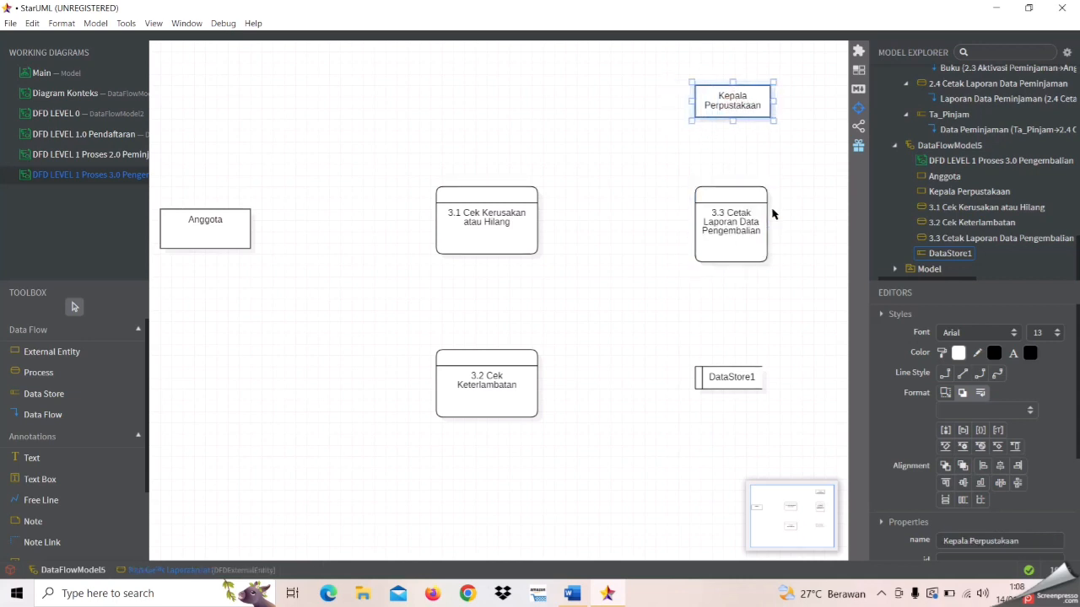
Widen process 3.3 so that its name fits on two lines, matching the height of process 3.1
click(740, 234)
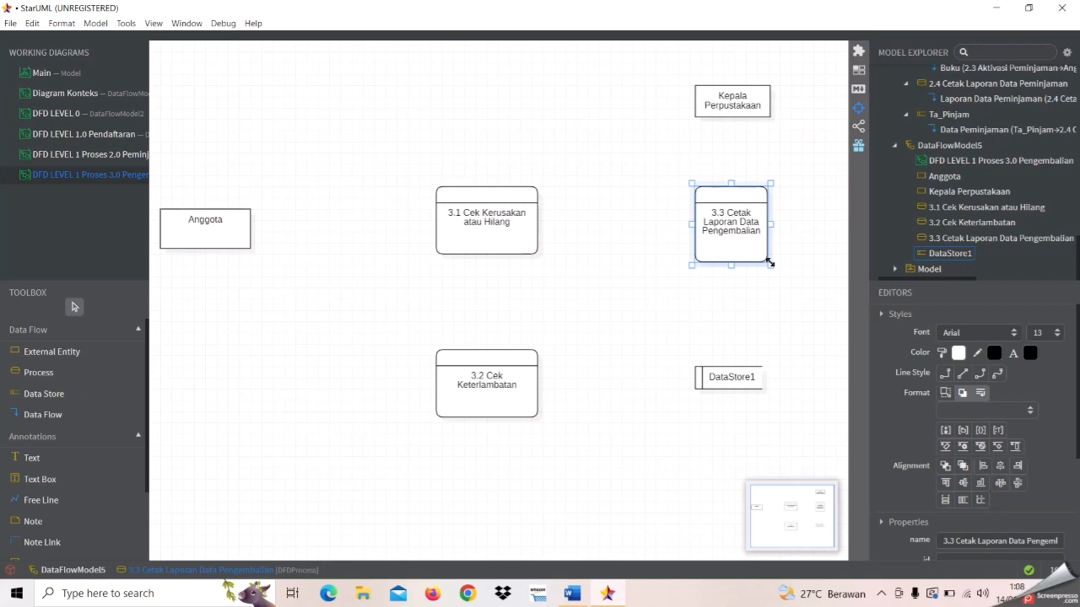
drag(769, 263, 801, 265)
click(790, 295)
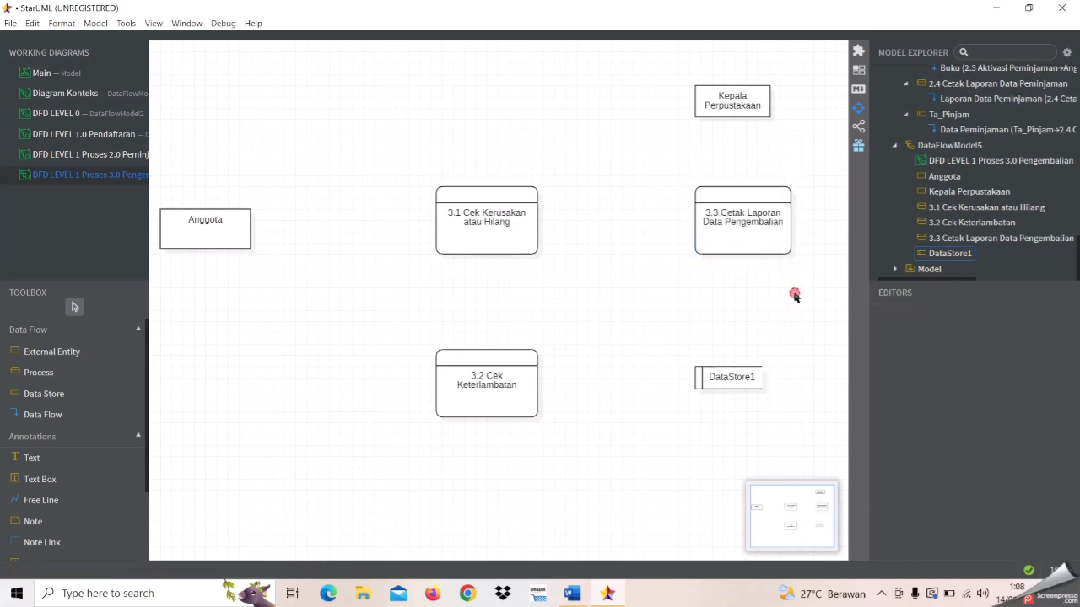
Rename the data store as "Ta_Pengembalian"
double_click(724, 379)
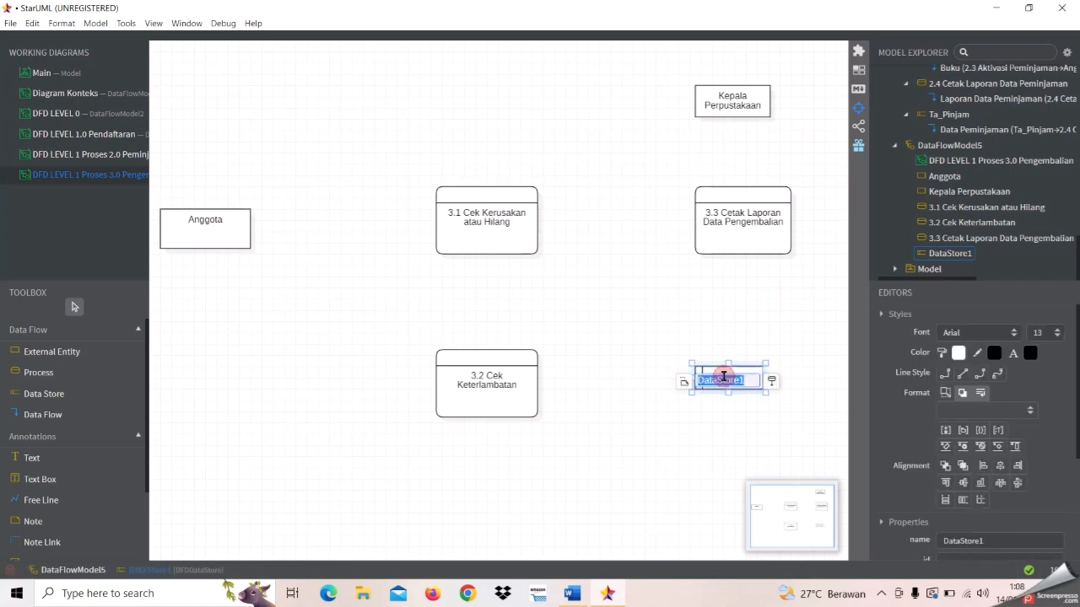
key(Caps_Lock)
text(T)
key(Caps_Lock)
text(a)
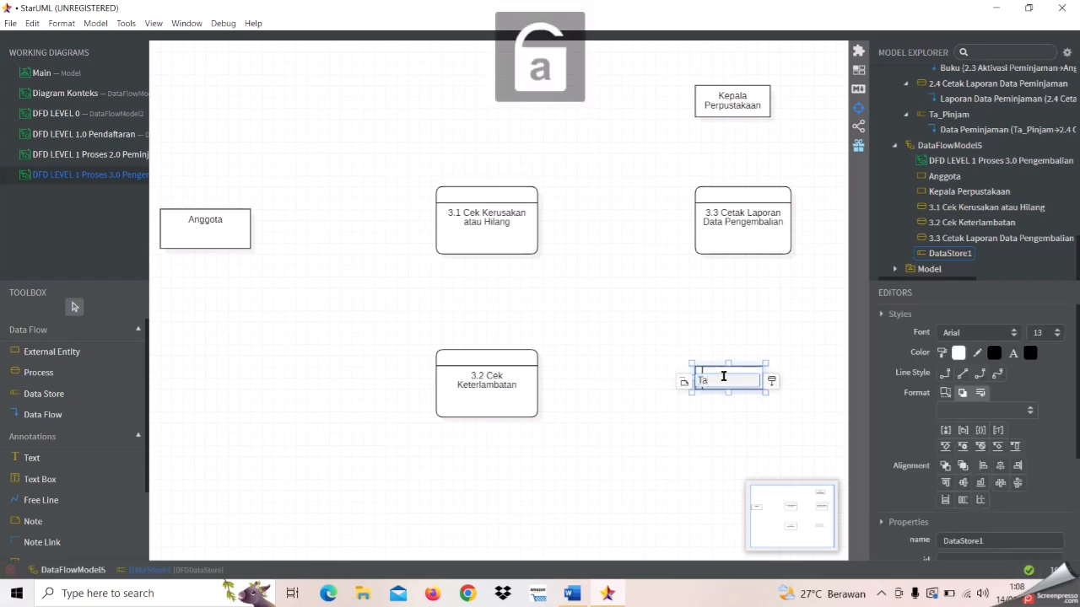
text(_)
key(Caps_Lock)
text(P)
key(Caps_Lock)
text(engembalian)
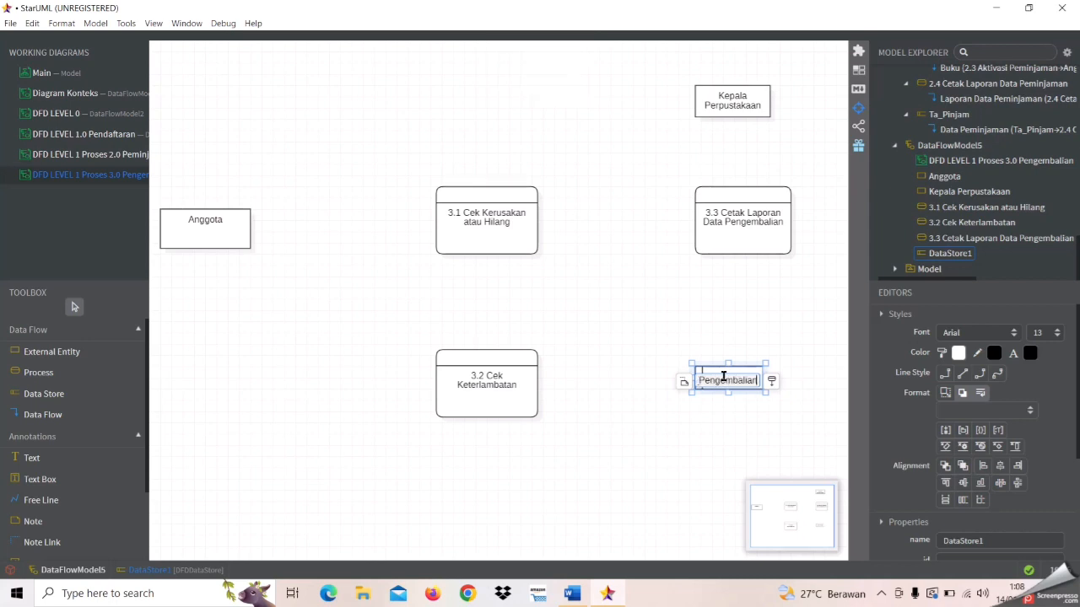
click(673, 525)
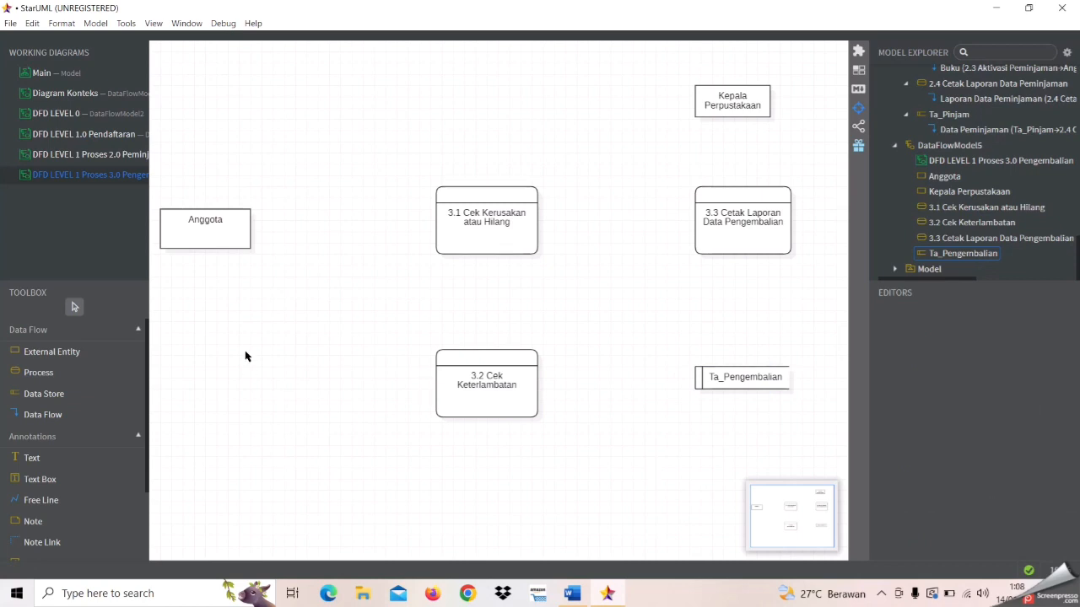
Draw a data flow from Anggota to process 3.1 and name it "Data Peminjaman"
click(61, 414)
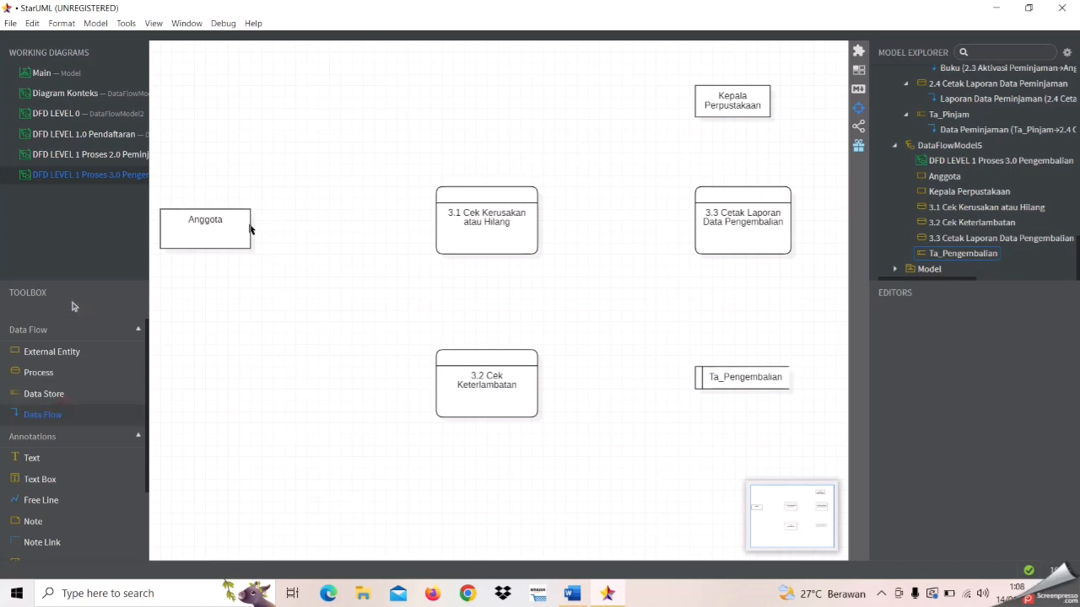
drag(248, 222, 438, 220)
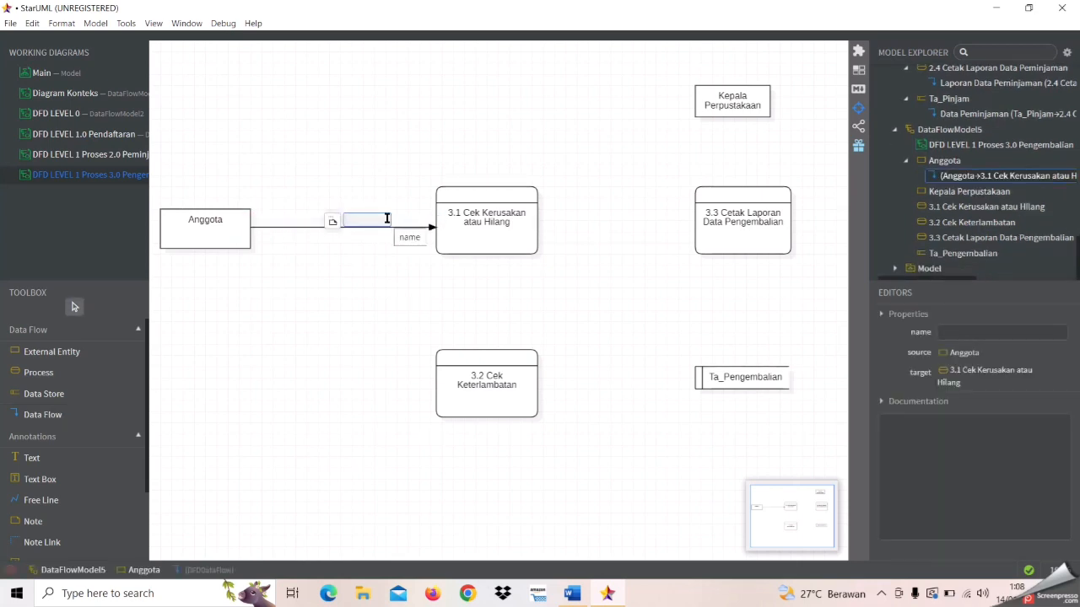
key(Caps_Lock)
text(D)
key(Caps_Lock)
text(ata Pemina)
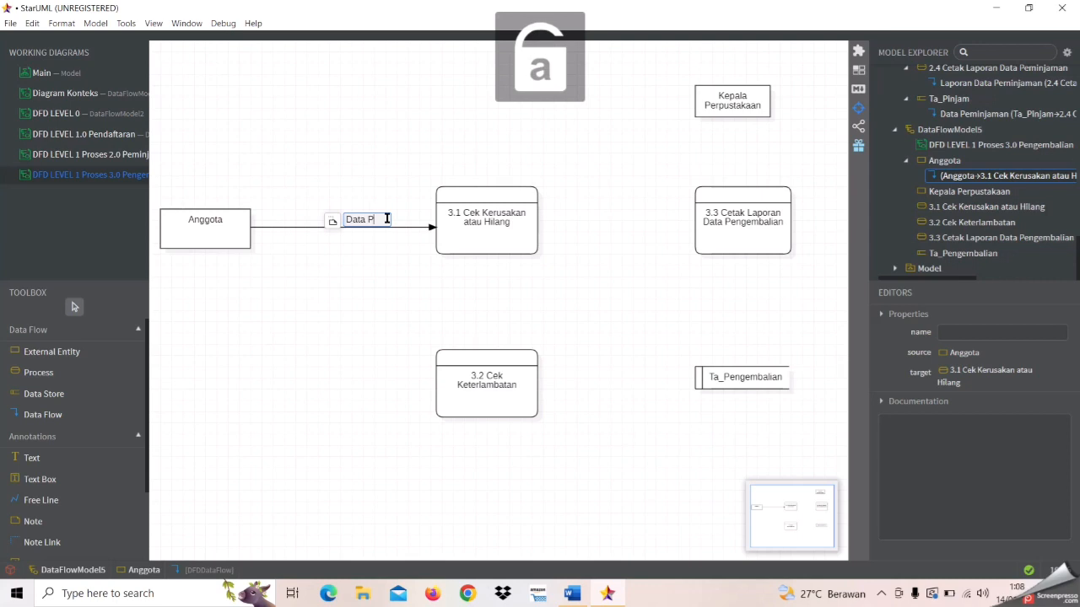
key(BackSpace)
text(jaman)
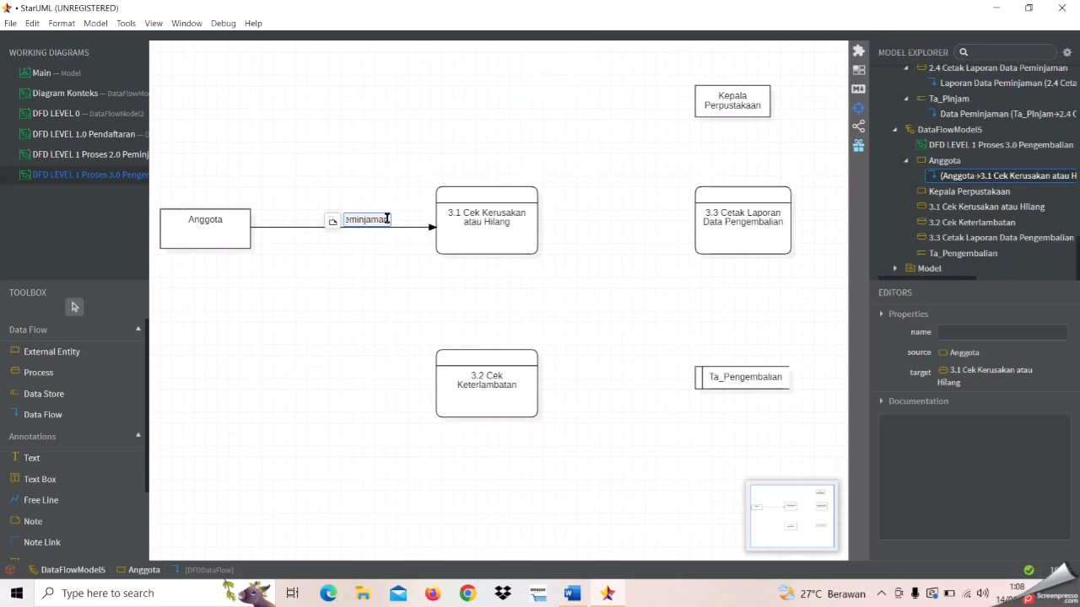
click(395, 275)
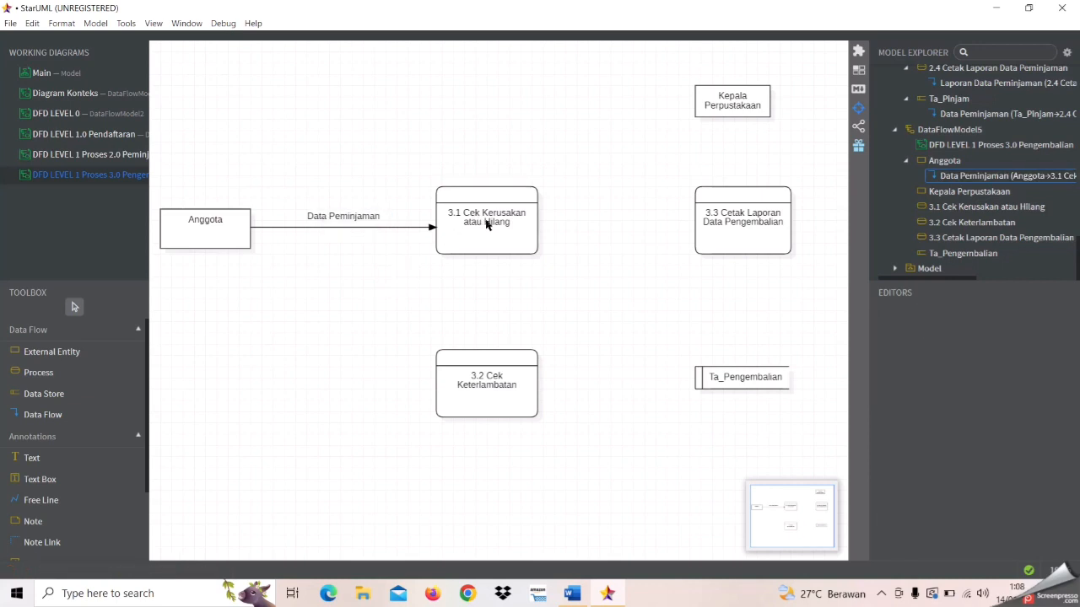
Draw a data flow named "Data Peminjaman" from process 3.1 to process 3.2 and place its label to the left of the line
click(44, 414)
drag(489, 257, 490, 357)
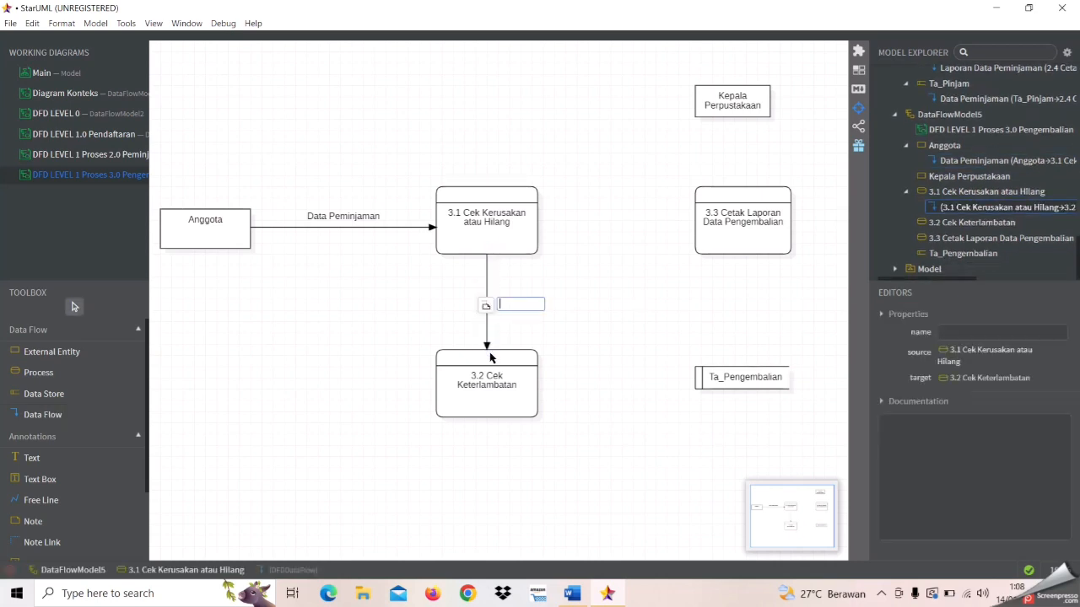
key(Caps_Lock)
text(D)
key(Caps_Lock)
text(at)
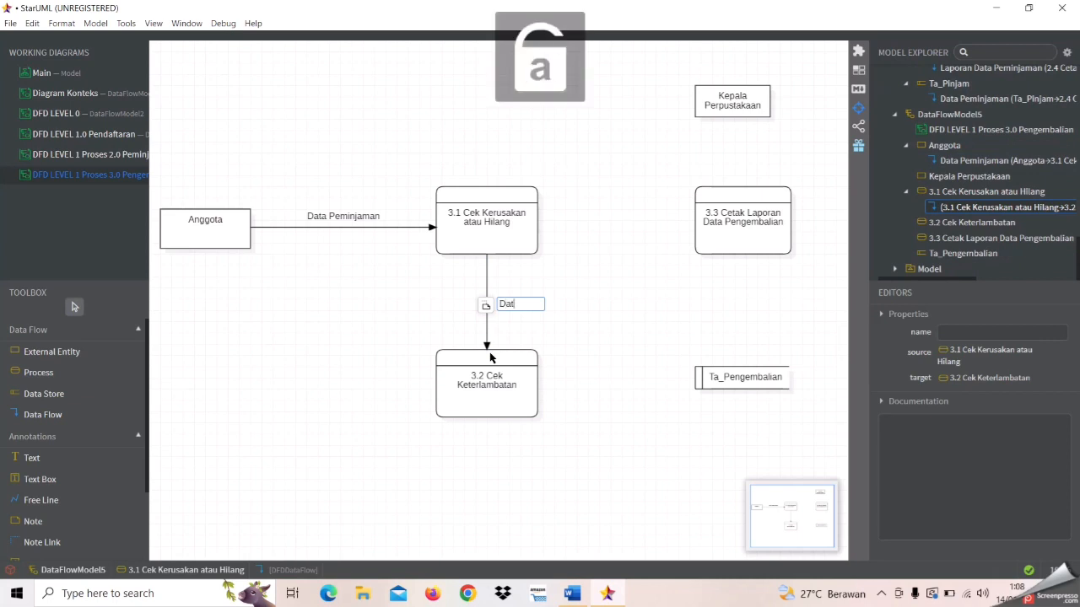
text(a)
key(Caps_Lock)
text(P)
key(Caps_Lock)
text(eminjaman)
click(607, 310)
drag(512, 307, 459, 307)
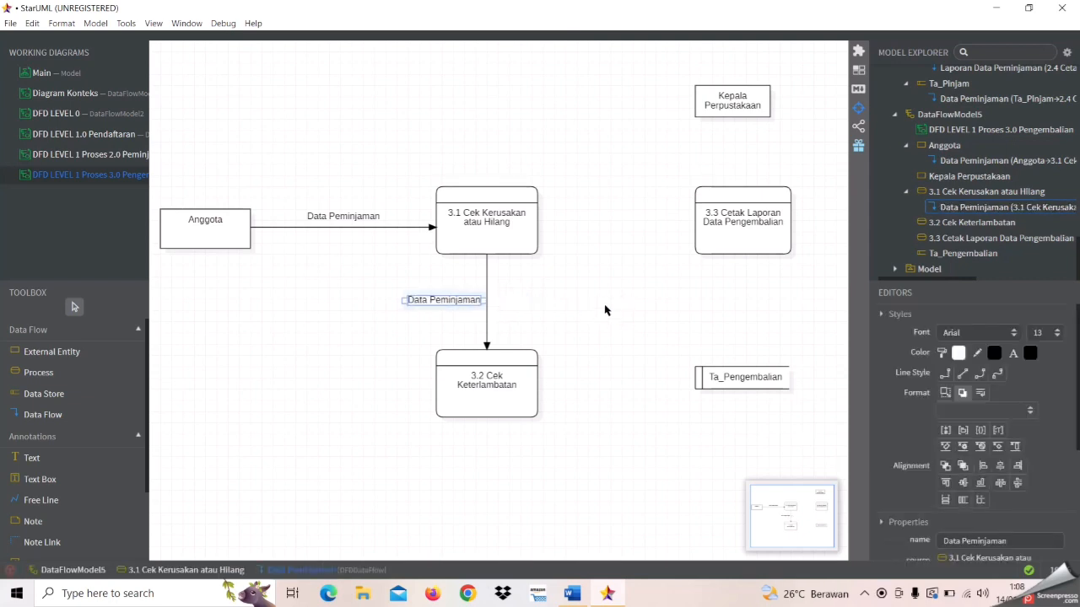
click(605, 310)
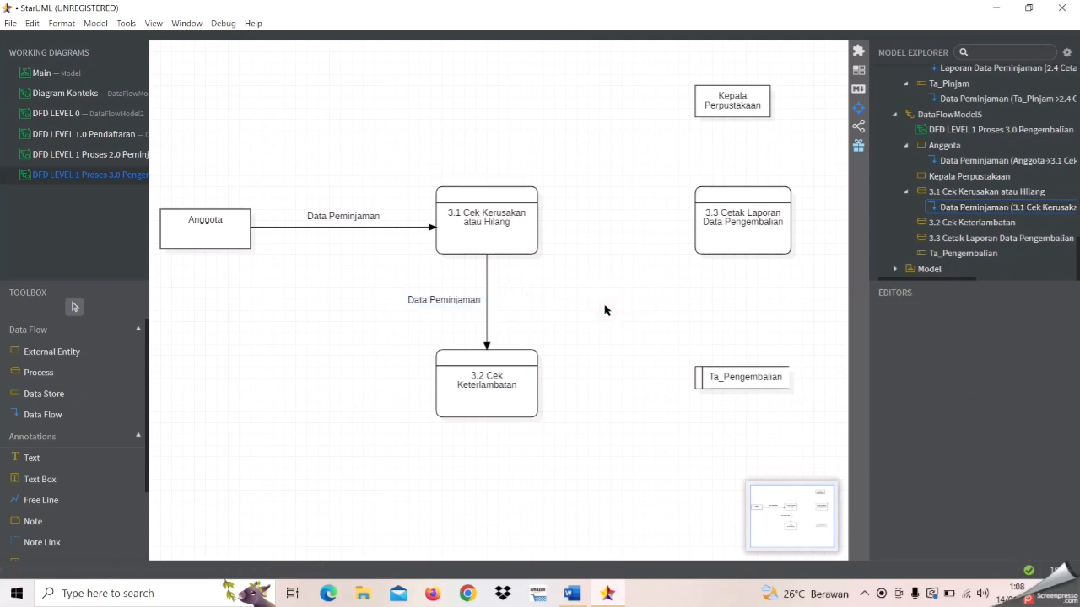
Draw a data flow from process 3.2 to Anggota and name it "Denda"
click(43, 415)
drag(436, 396, 204, 251)
text(D)
key(Caps_Lock)
text(enda)
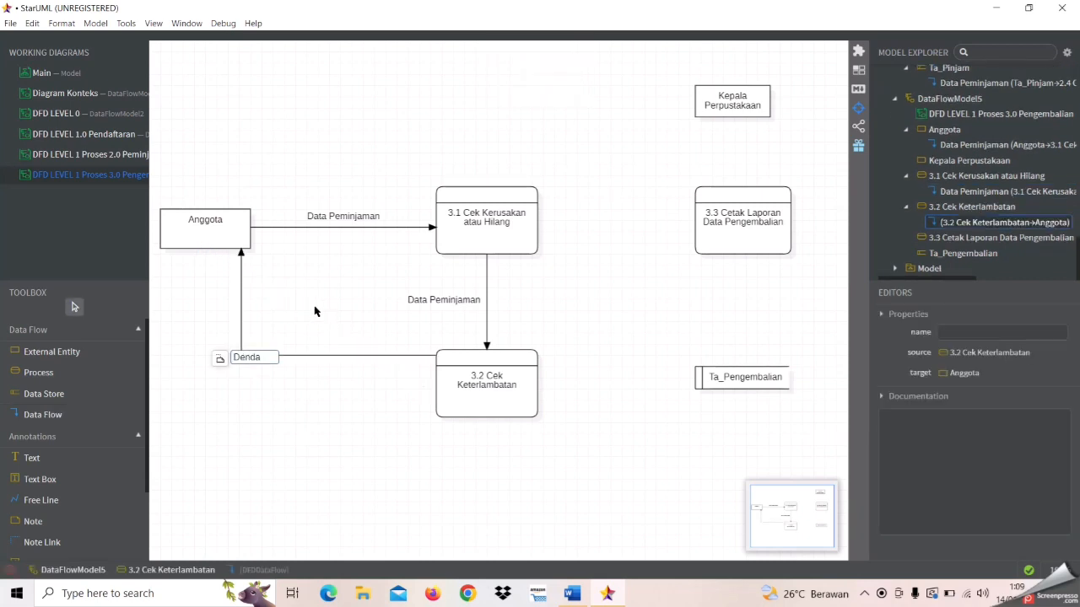
key(Return)
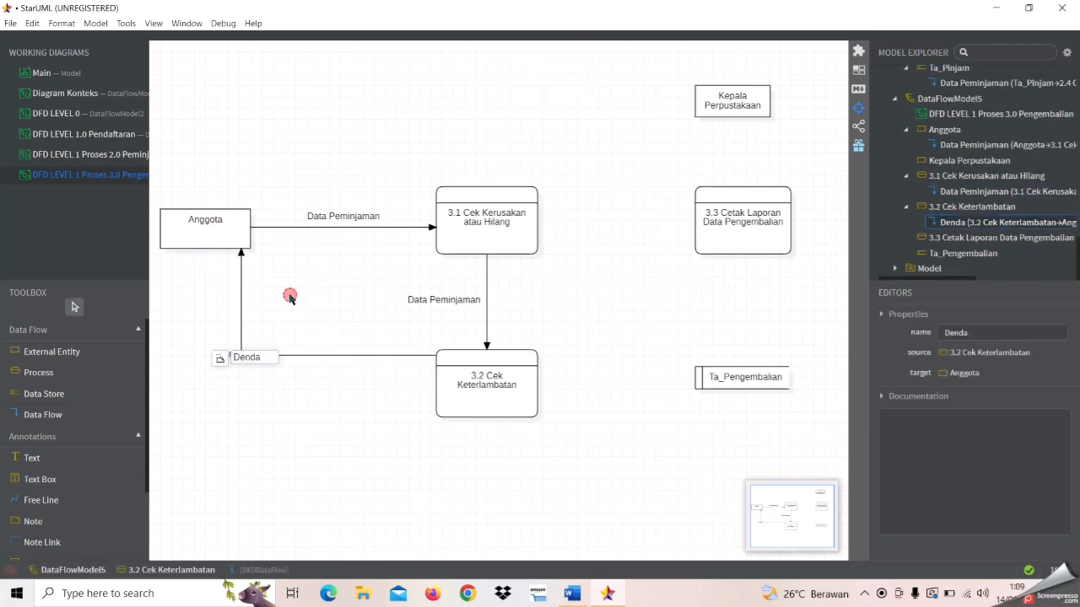
Shift the vertical part of process 3.2's Denda flow to the middle of Anggota and place its label just right of that line
drag(241, 299, 206, 305)
click(229, 405)
click(194, 304)
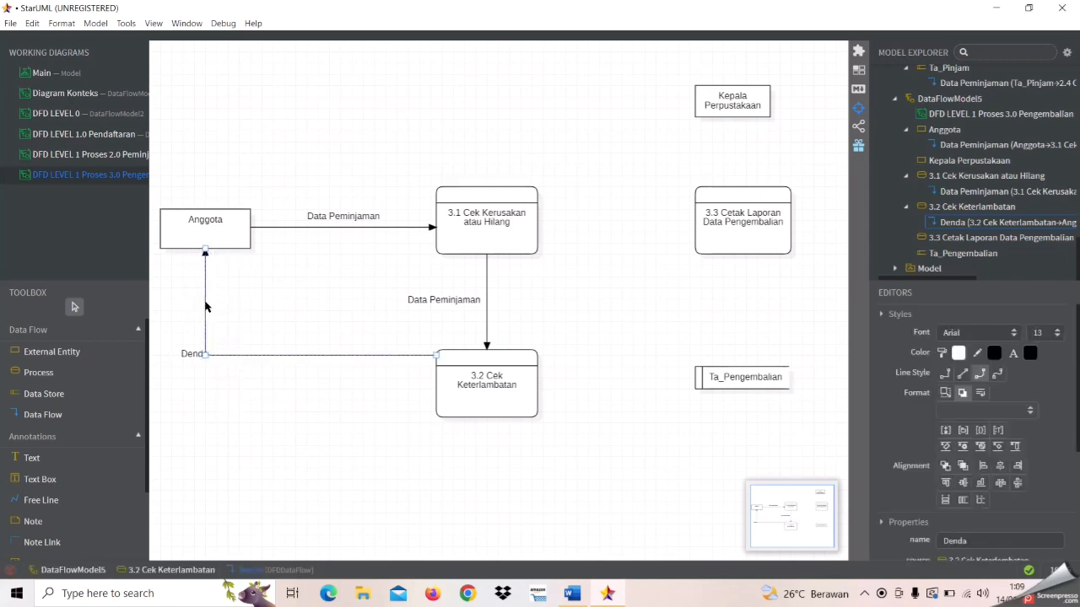
drag(192, 357, 221, 307)
drag(225, 308, 225, 307)
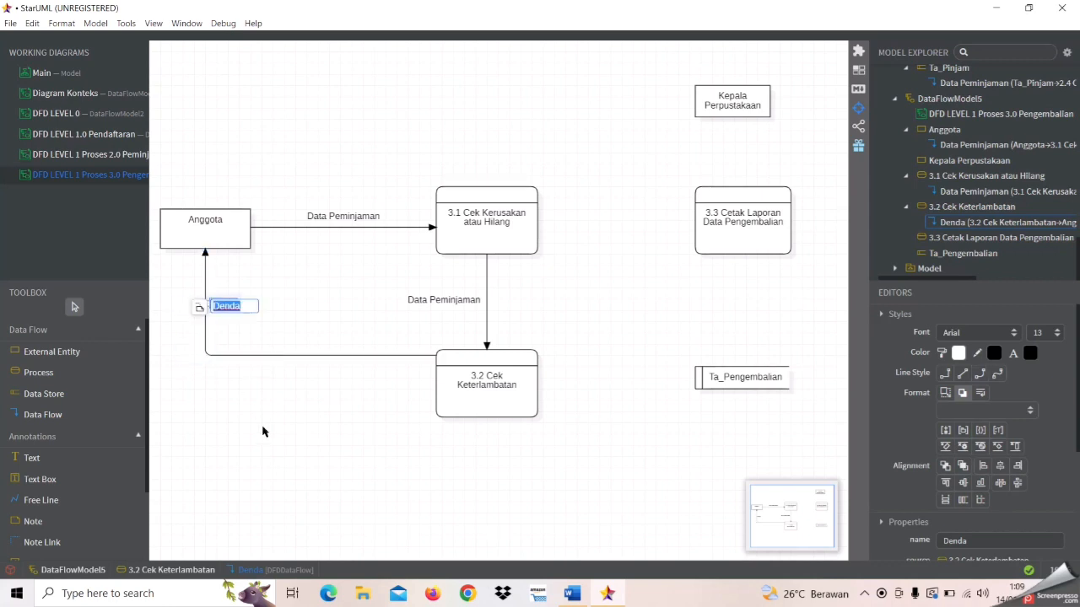
click(278, 491)
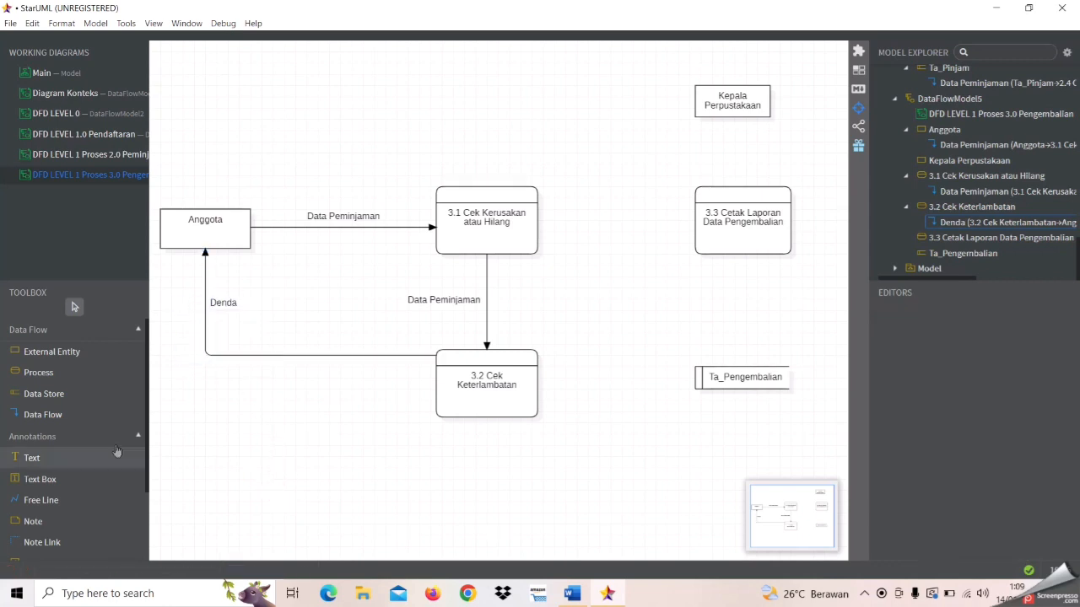
Draw a data flow from process 3.1 back to Anggota and name it "Denda"
click(59, 415)
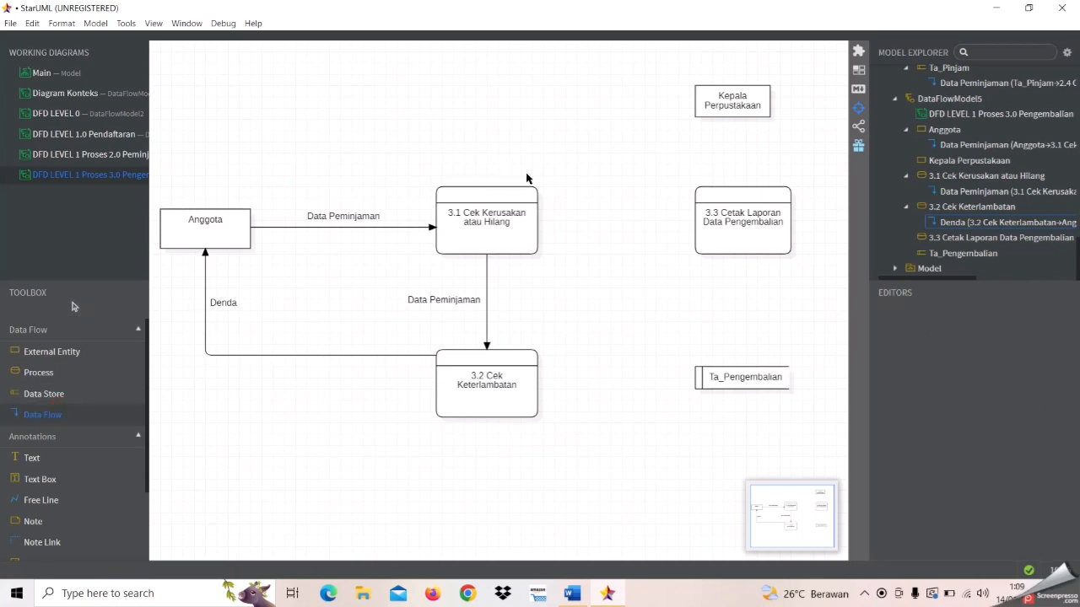
click(482, 186)
click(81, 422)
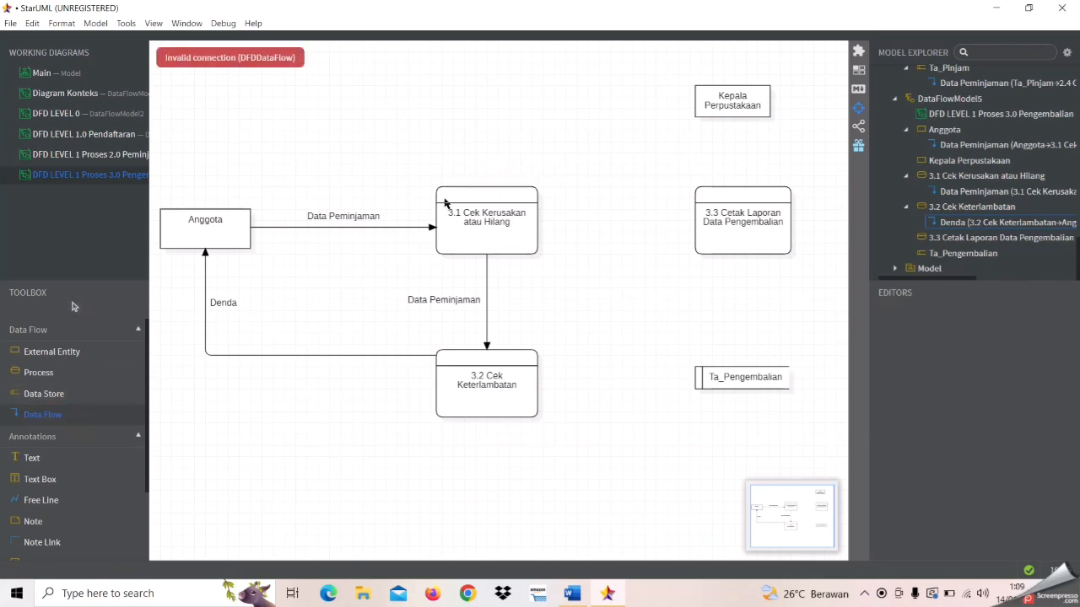
drag(485, 194, 249, 214)
text(Denda)
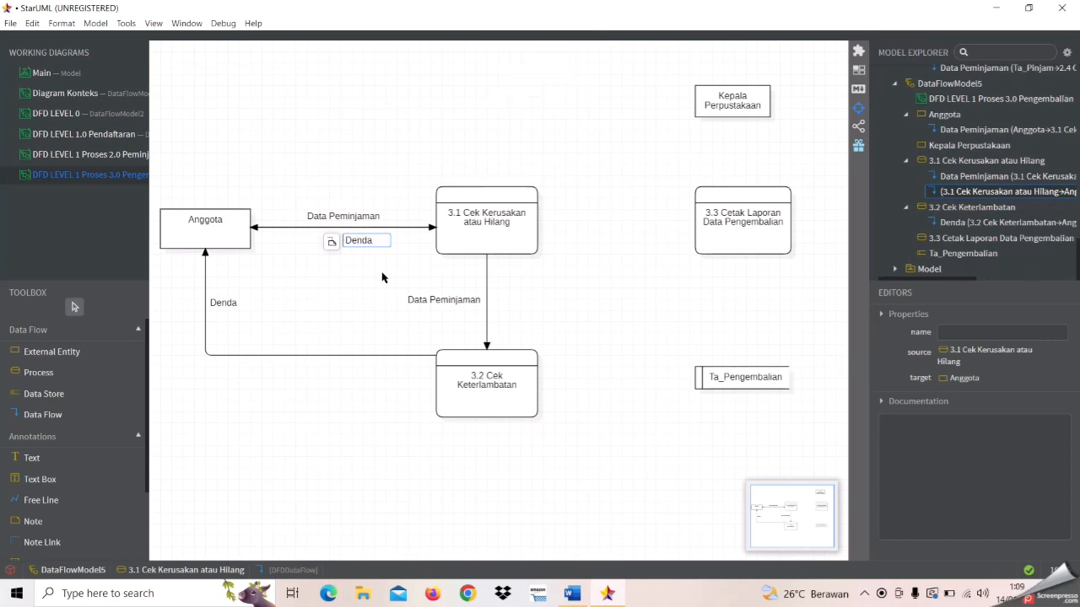
key(Return)
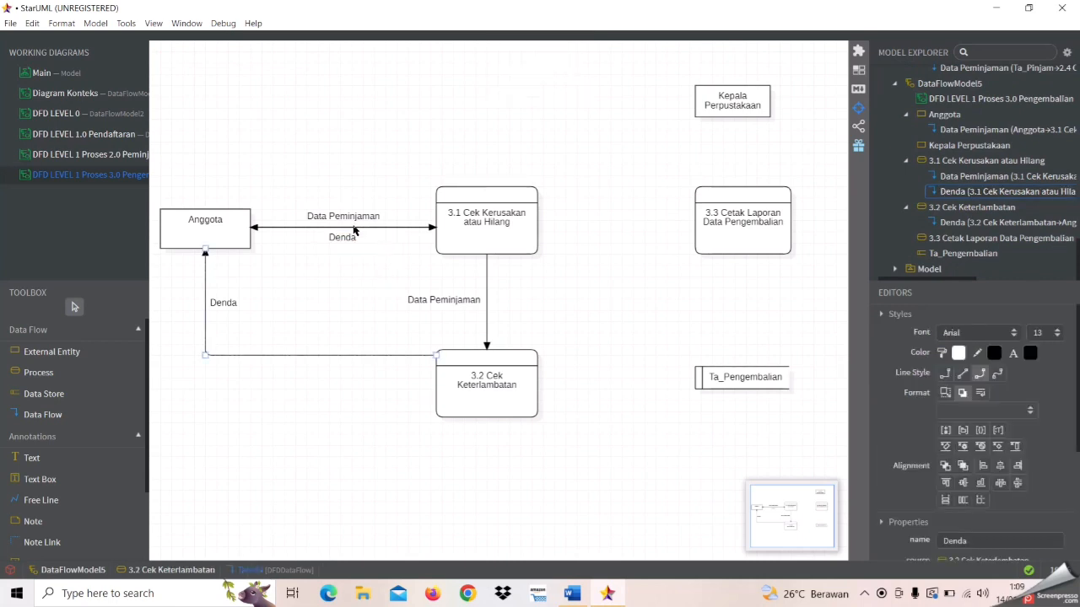
Route the Denda flow from the top centre of process 3.1 over to the top centre of Anggota, with its label above the line
drag(354, 230, 355, 175)
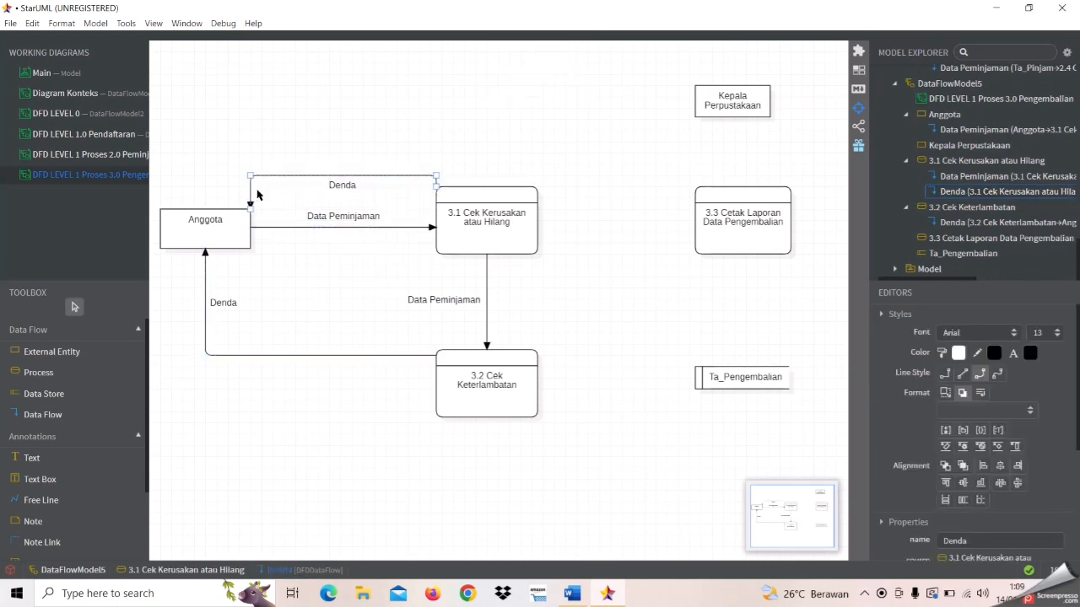
drag(251, 213, 205, 211)
drag(436, 186, 487, 188)
drag(345, 176, 341, 140)
click(361, 314)
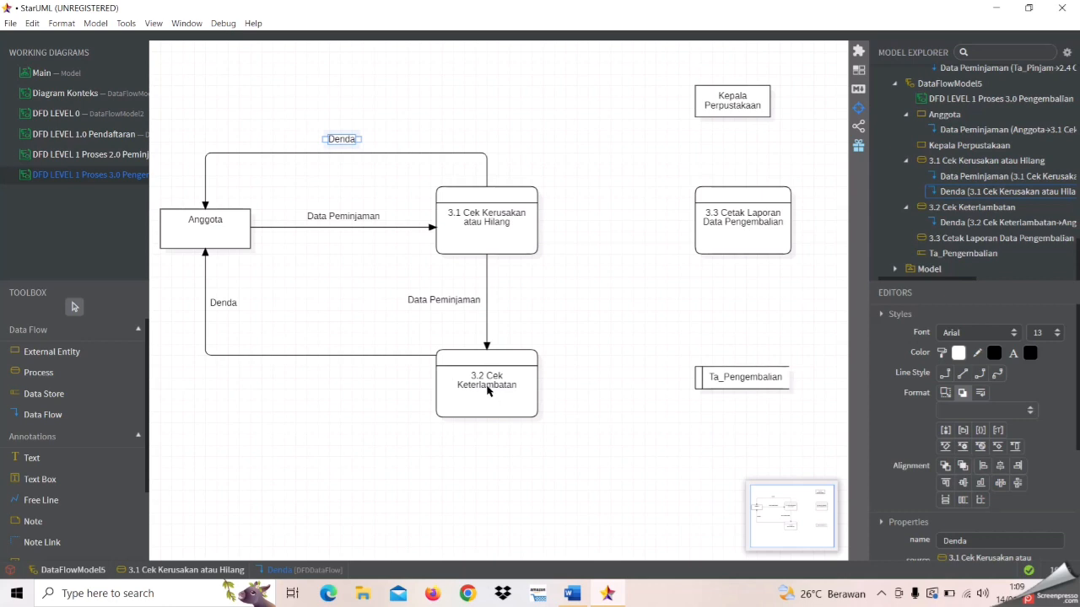
Lower the horizontal part of the Denda flow from process 3.2 so it leaves near the middle of the process's side
click(361, 355)
drag(361, 355, 366, 378)
click(392, 472)
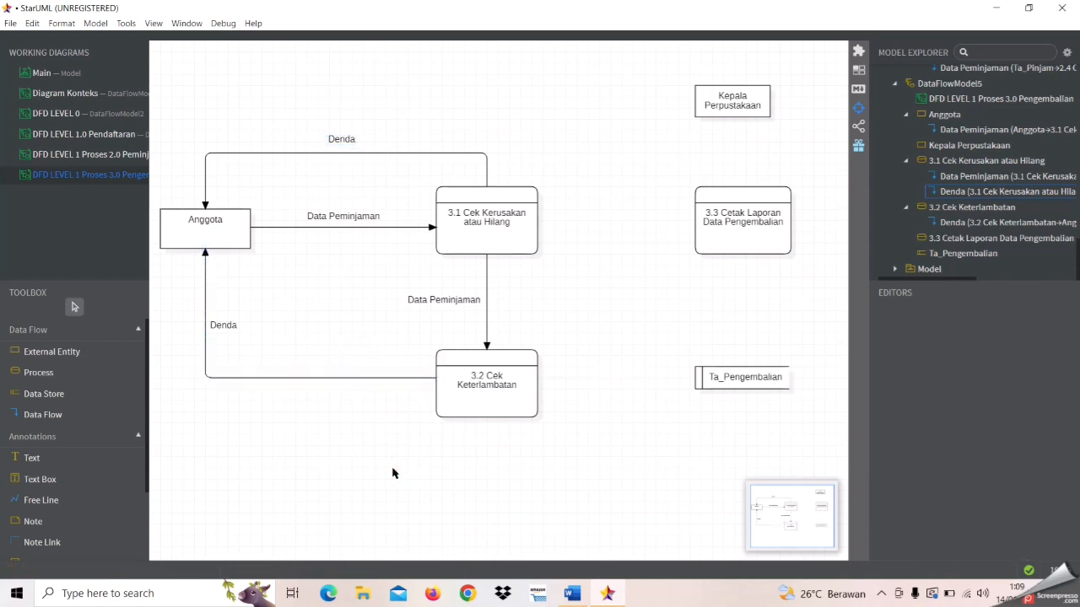
Draw an unnamed data flow from process 3.2 to the Ta_Pengembalian data store
click(57, 418)
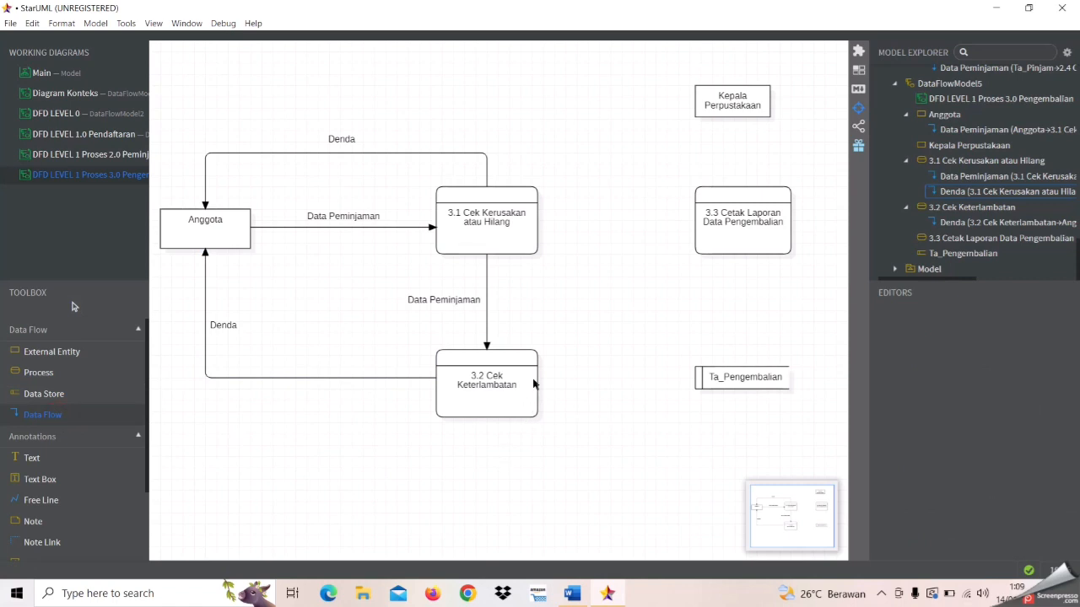
drag(534, 373, 698, 384)
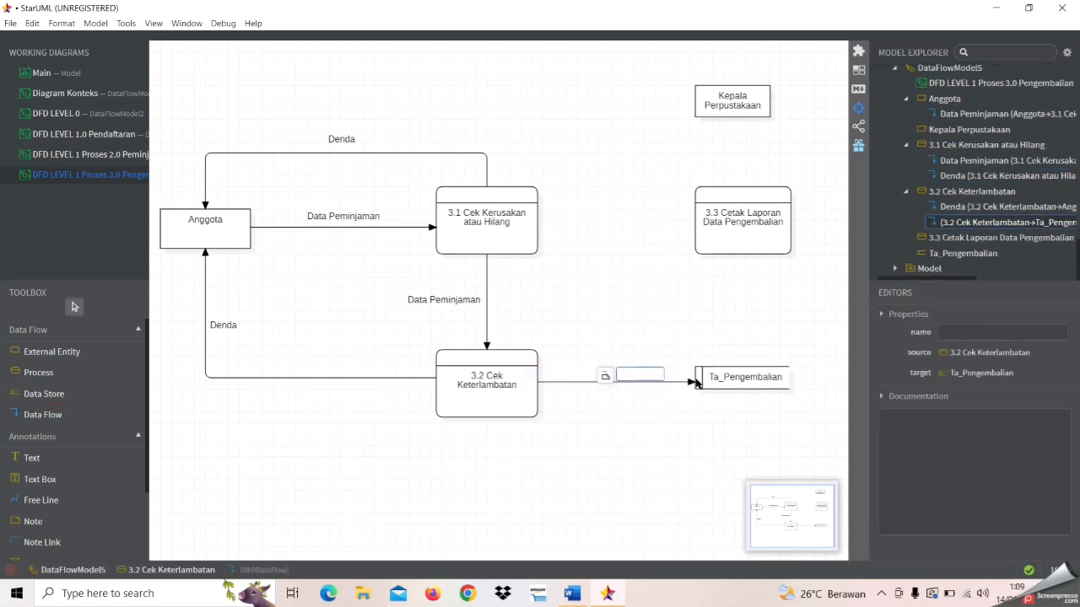
click(646, 428)
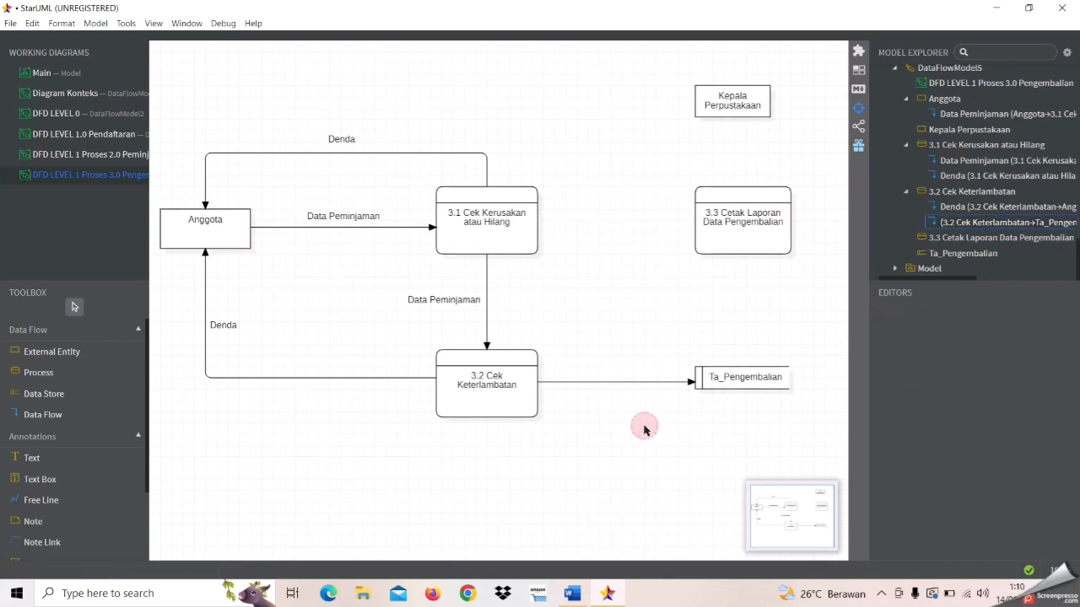
Draw a data flow named "Data Pengembalian" from Ta_Pengembalian up to process 3.3 and place its label right of the line
click(81, 416)
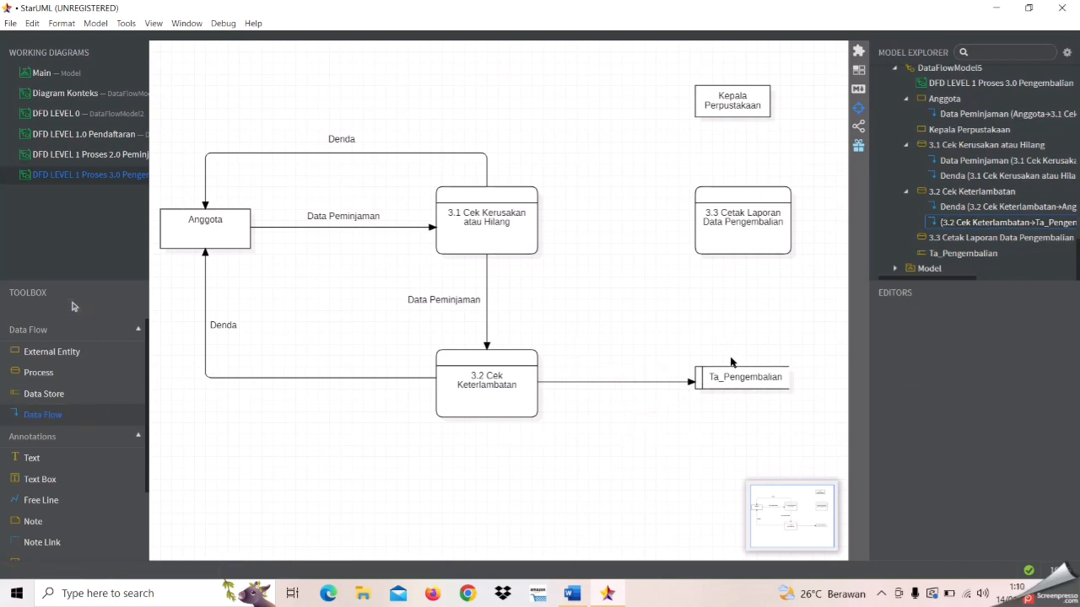
drag(745, 377, 733, 259)
click(45, 420)
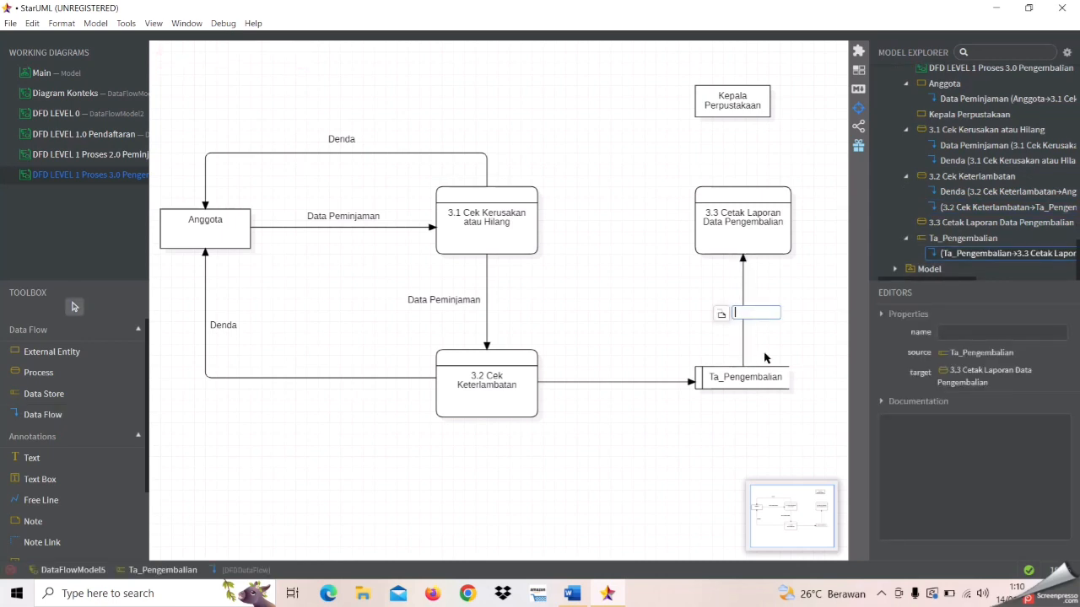
key(Caps_Lock)
text(D)
key(Caps_Lock)
text(ata)
key(Caps_Lock)
text(P)
key(Caps_Lock)
text(engembalian)
click(776, 353)
click(734, 309)
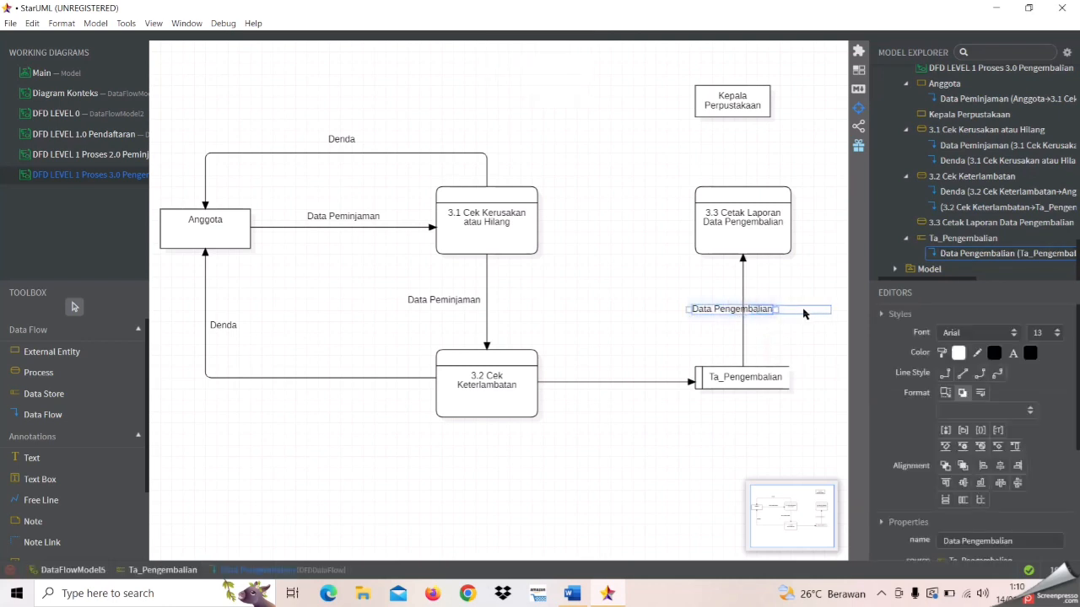
click(707, 287)
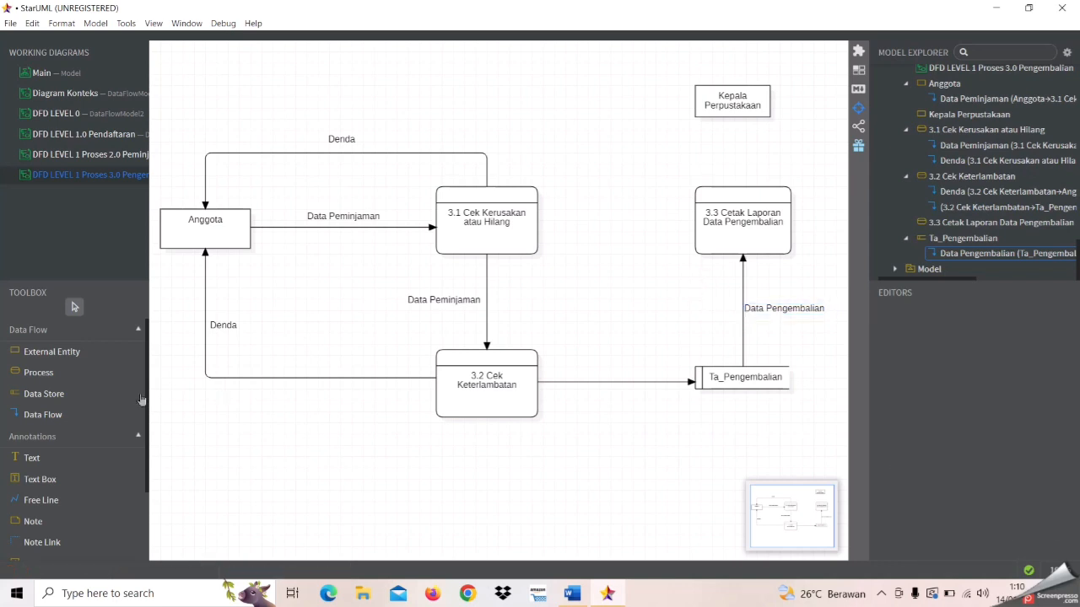
Draw a data flow named "Laporan Data Pengembalian" from process 3.3 up to Kepala Perpustakaan
click(72, 413)
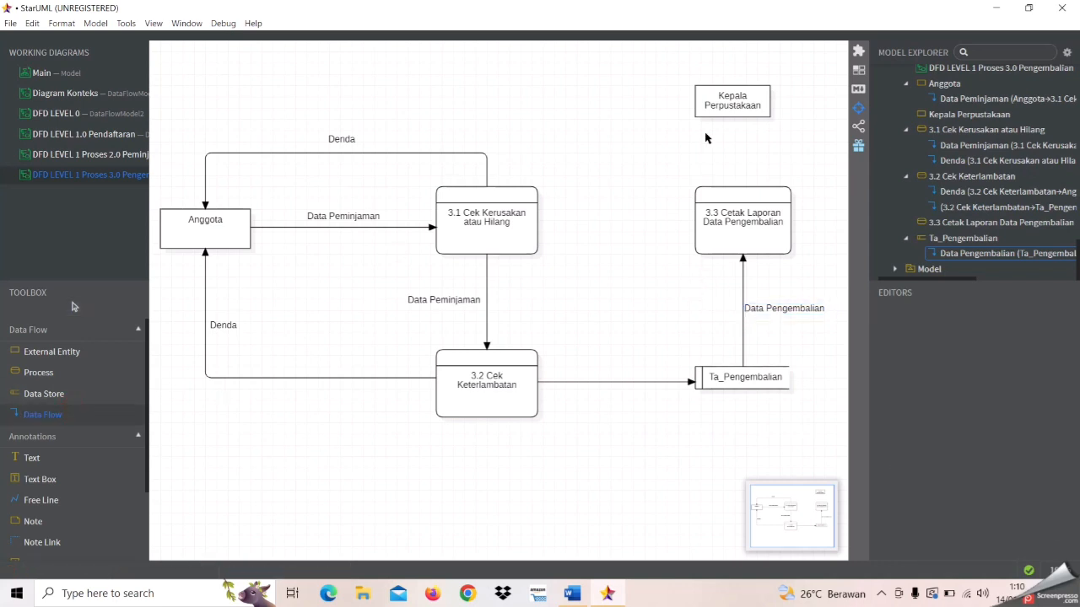
drag(741, 188, 734, 118)
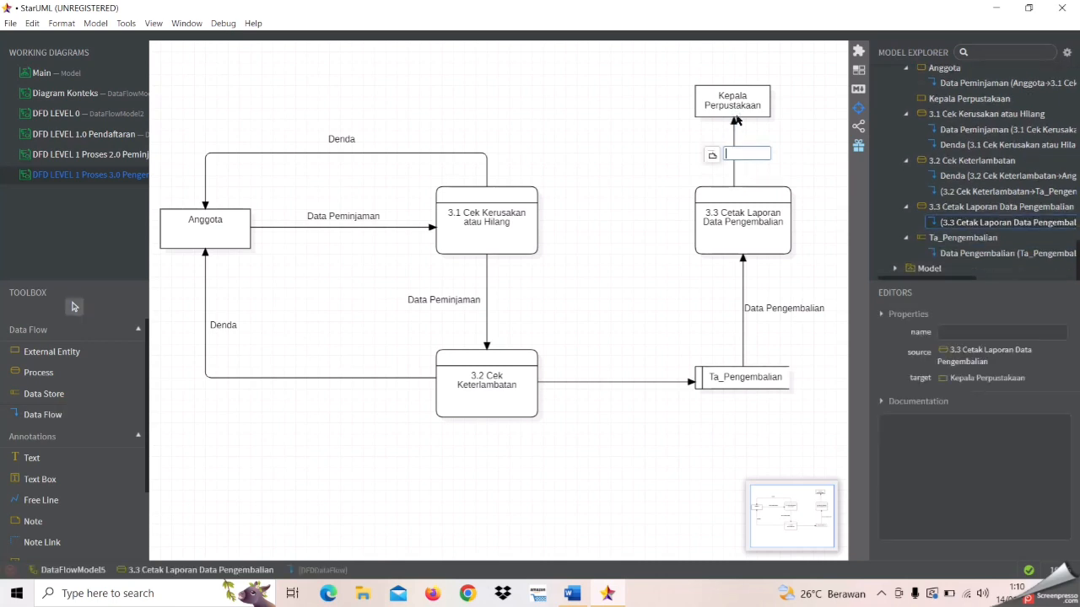
key(Caps_Lock)
text(L)
key(Caps_Lock)
text(ap)
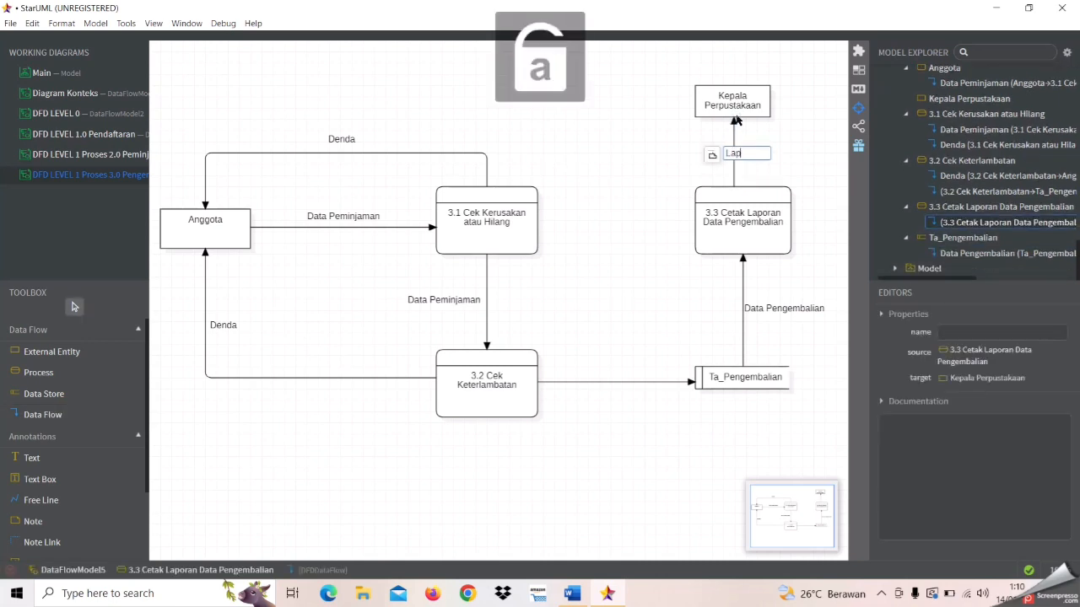
text(oran)
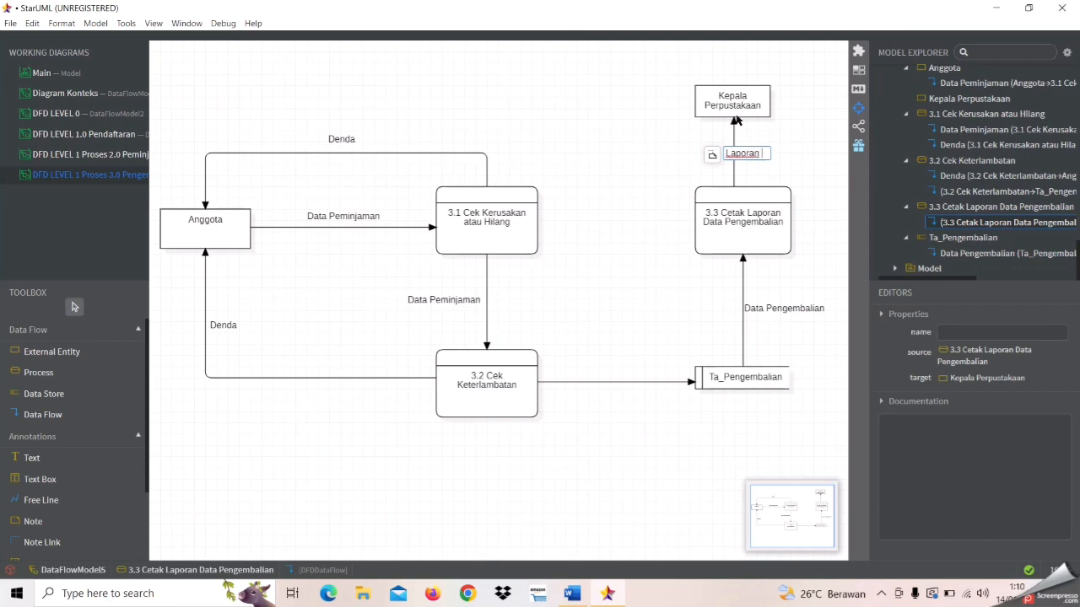
key(Caps_Lock)
text(D)
key(Caps_Lock)
text(ata)
key(Caps_Lock)
text(P)
key(Caps_Lock)
text(engembalian)
key(Return)
Place the Laporan Data Pengembalian label to the left of its flow line and deselect the flow
click(702, 167)
drag(703, 150, 645, 151)
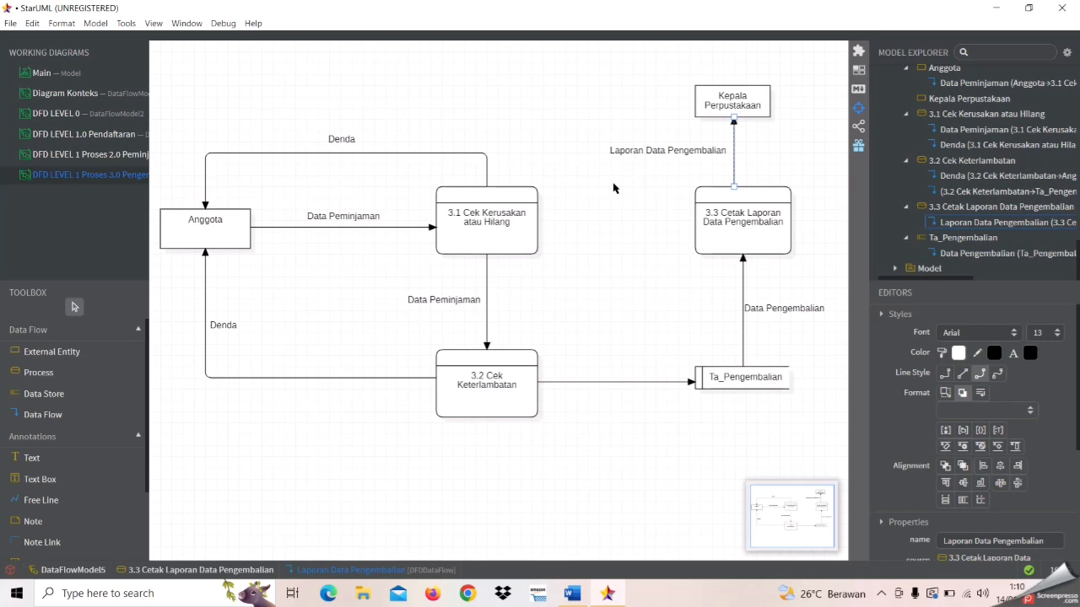
click(243, 474)
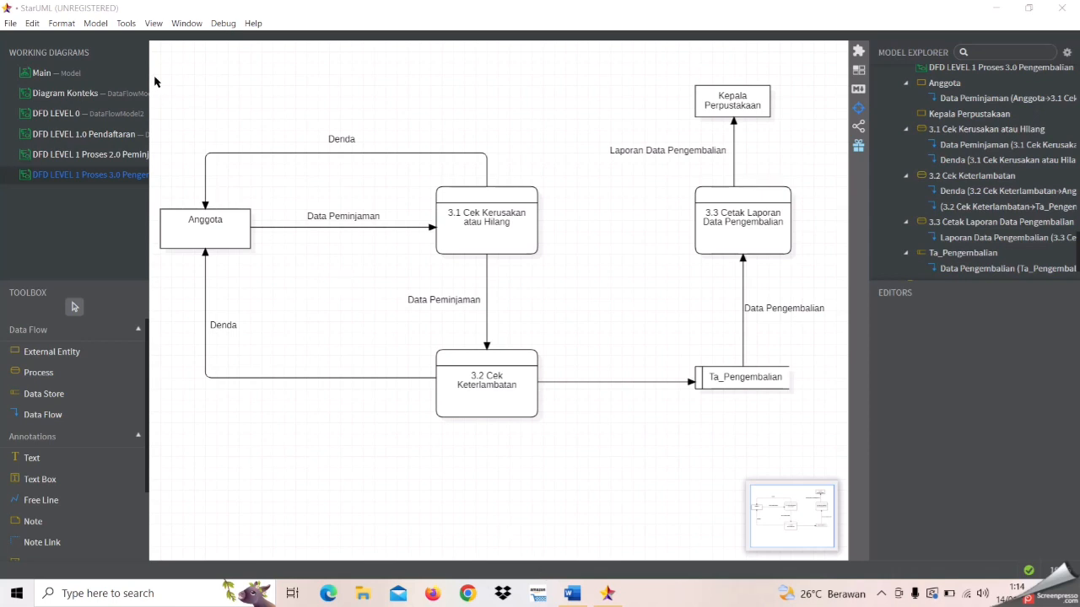
Add a new flowchart diagram to the project
click(96, 23)
mouse_move(125, 44)
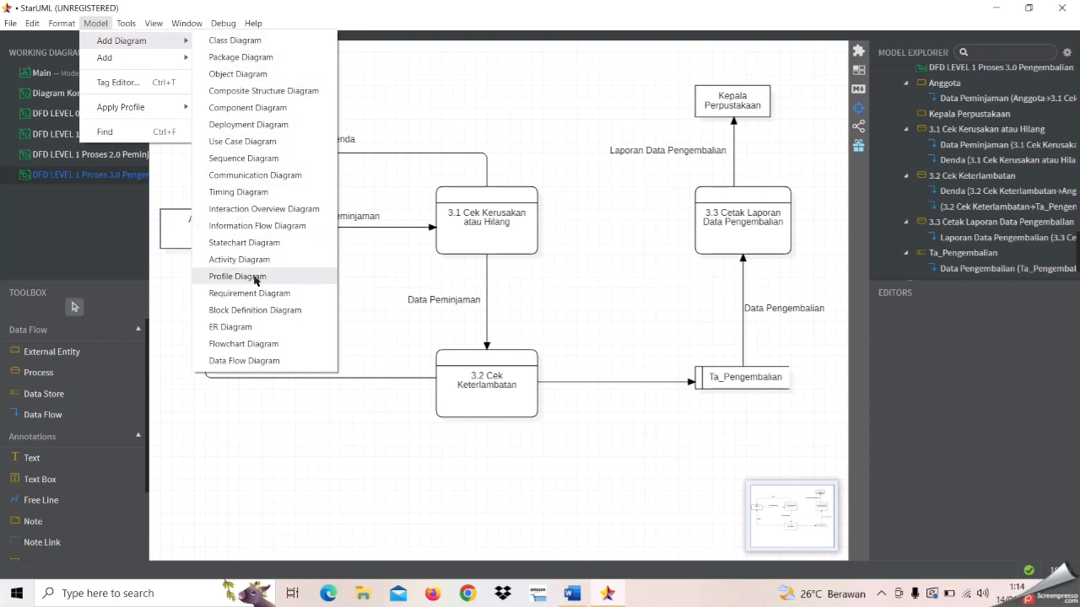
click(243, 344)
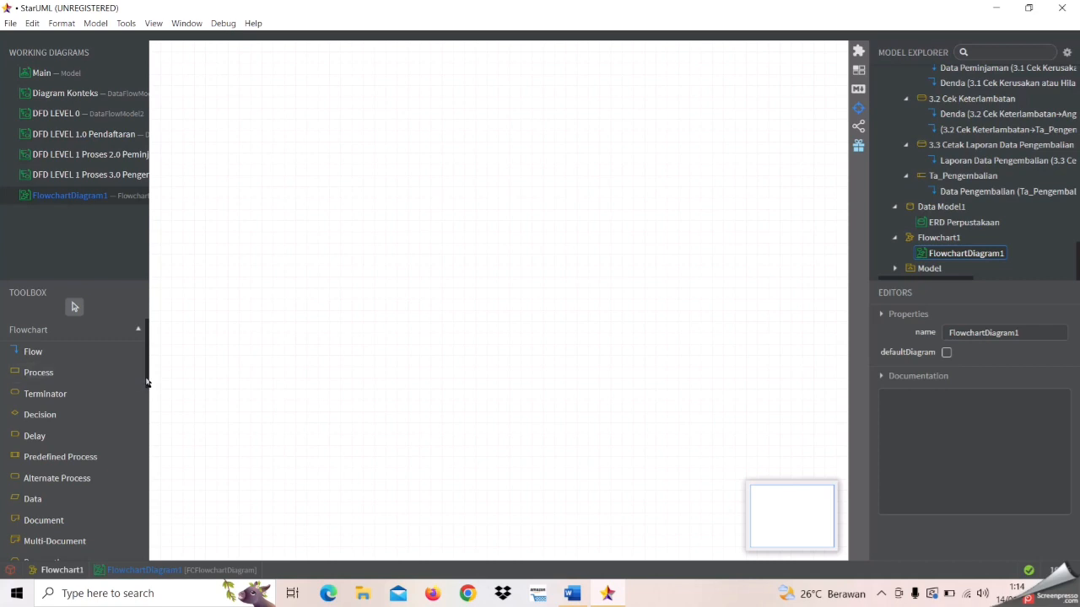
Place four process shapes in a rectangular arrangement, one near each corner of the flowchart, keeping their default names
click(96, 377)
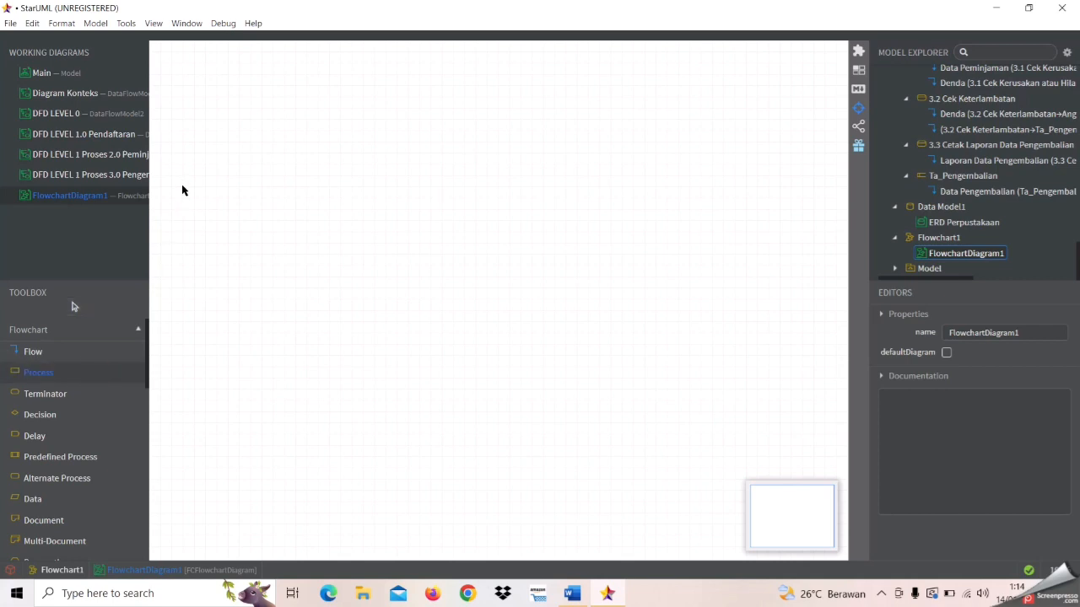
click(176, 159)
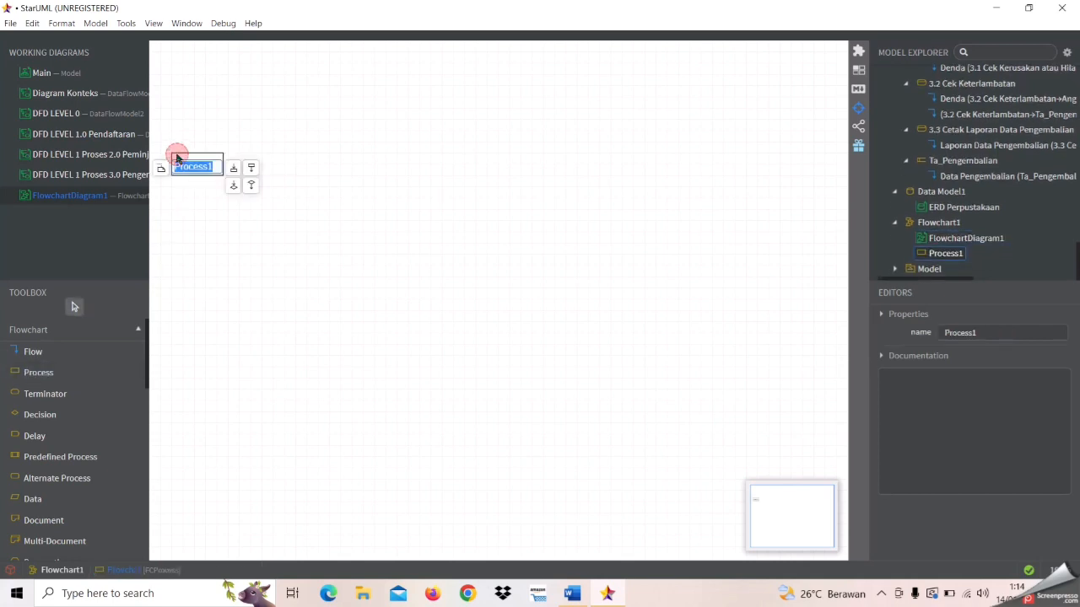
click(90, 377)
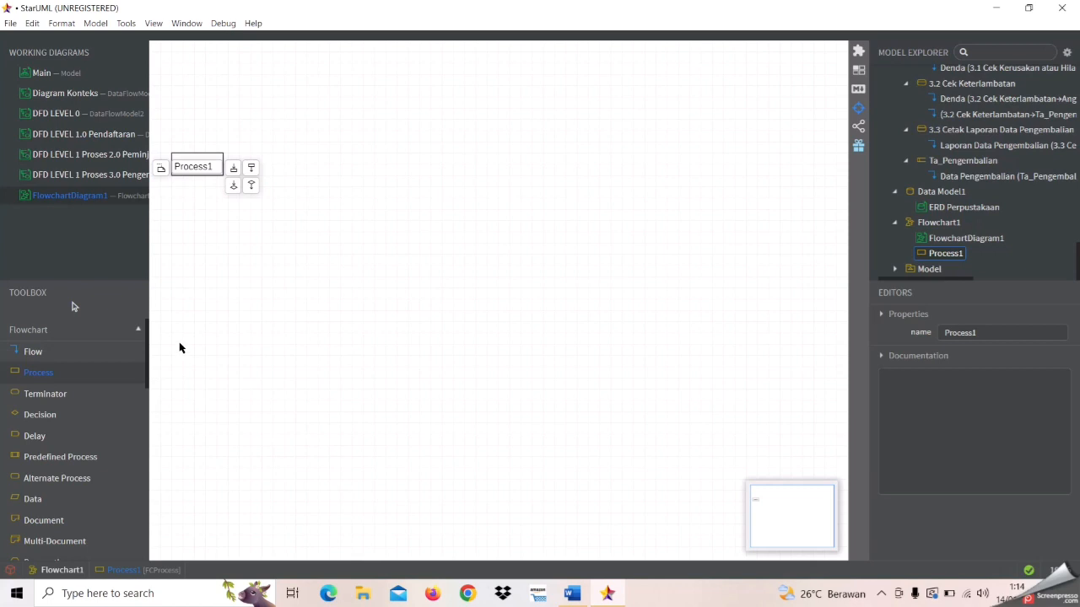
click(179, 347)
click(55, 373)
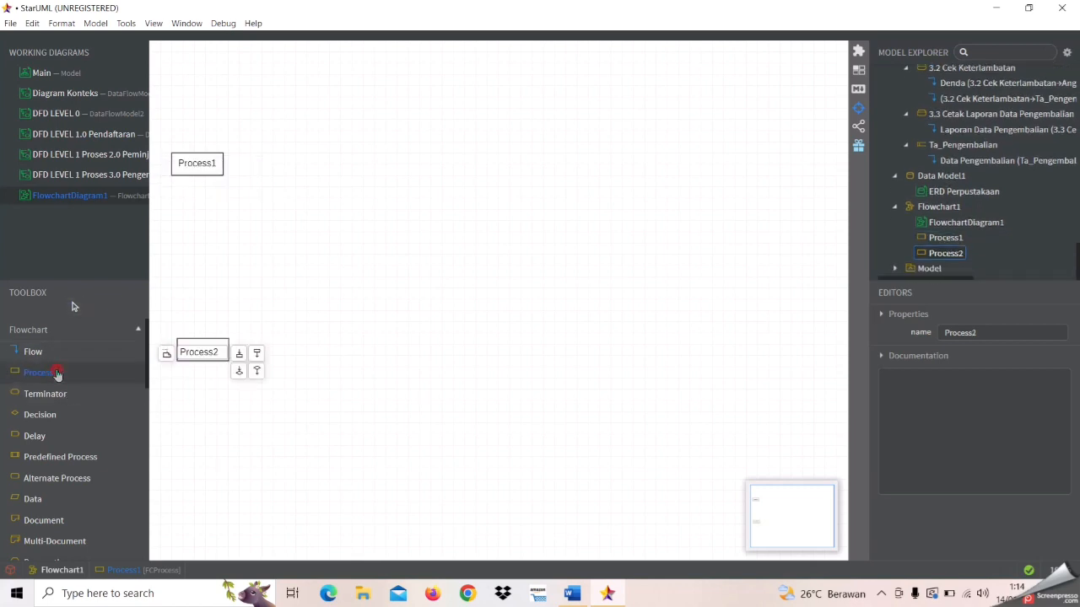
click(637, 355)
click(88, 366)
click(84, 377)
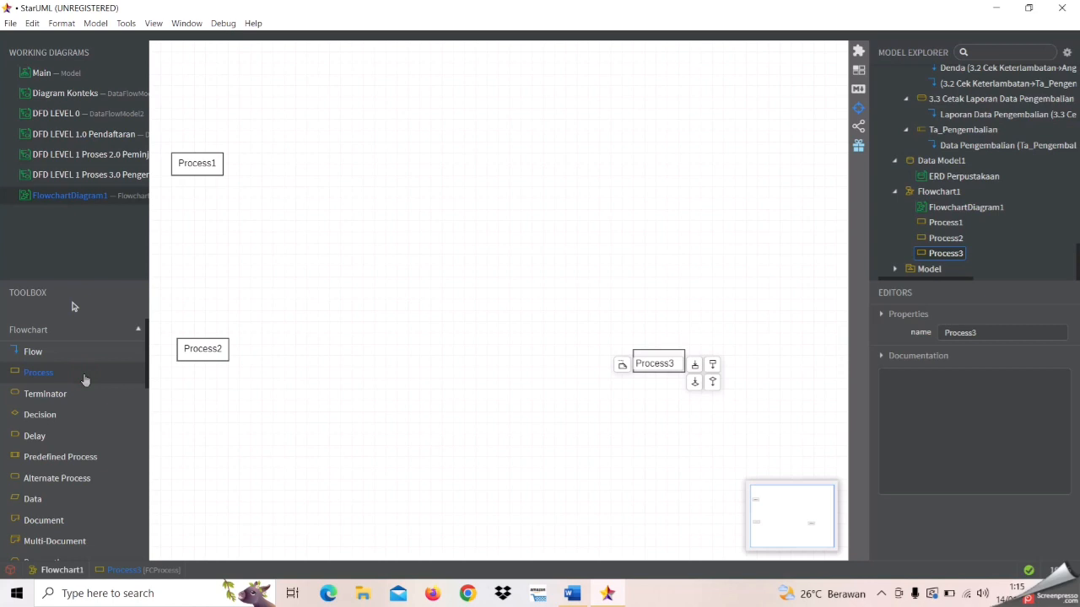
click(637, 151)
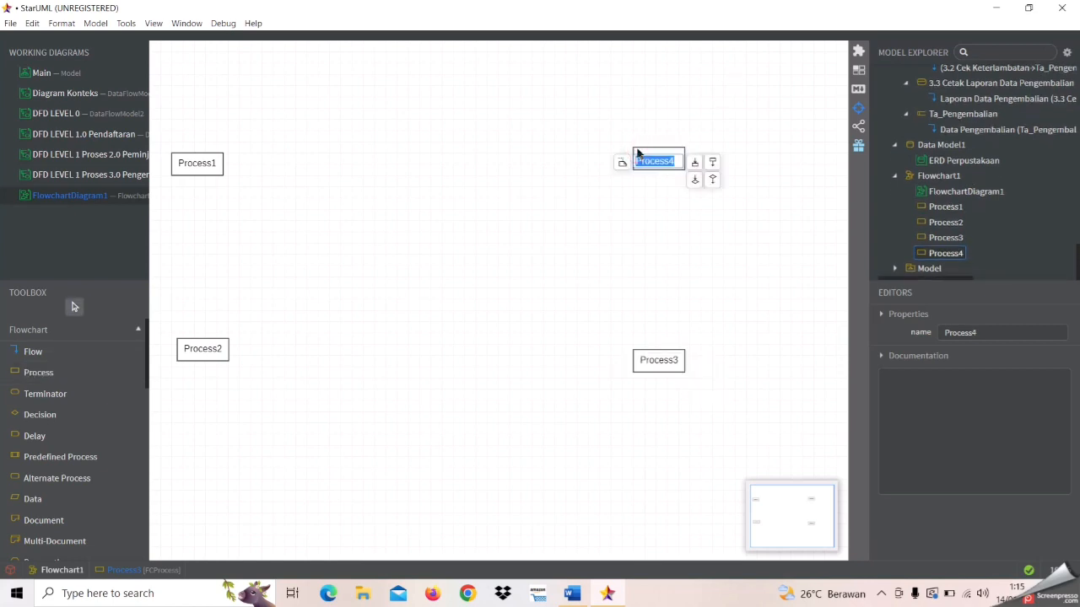
Place four decision shapes between the corner processes, one on each side of the rectangular arrangement, keeping their default names
click(61, 415)
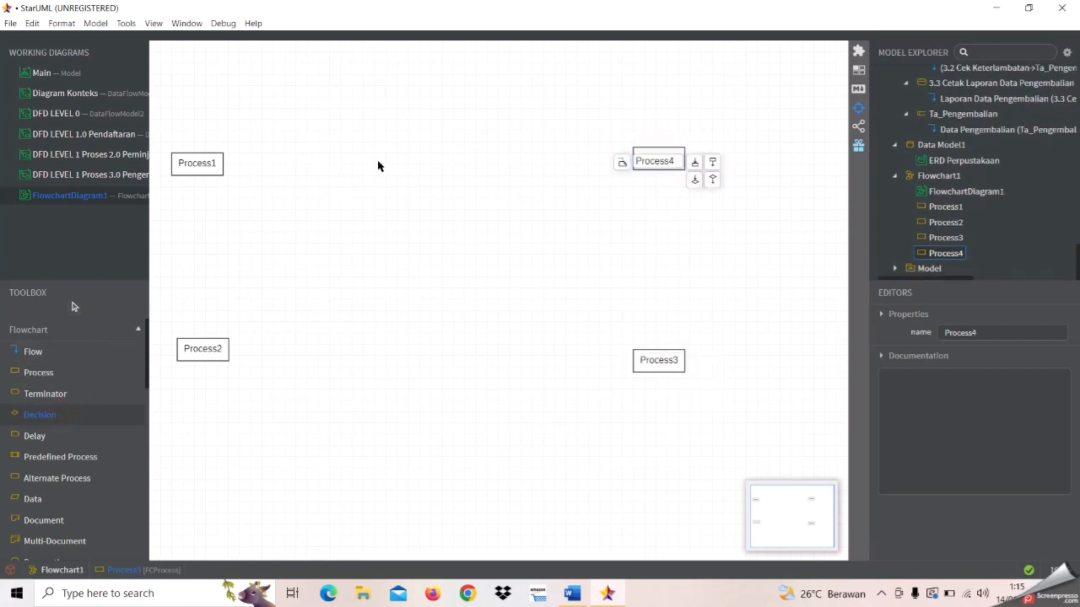
click(428, 166)
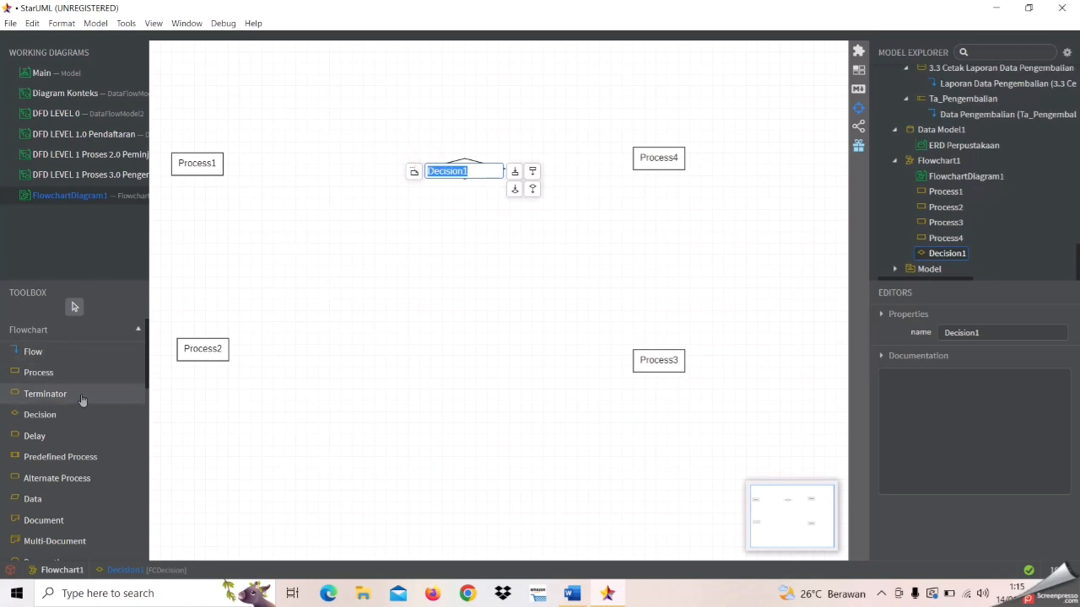
click(59, 414)
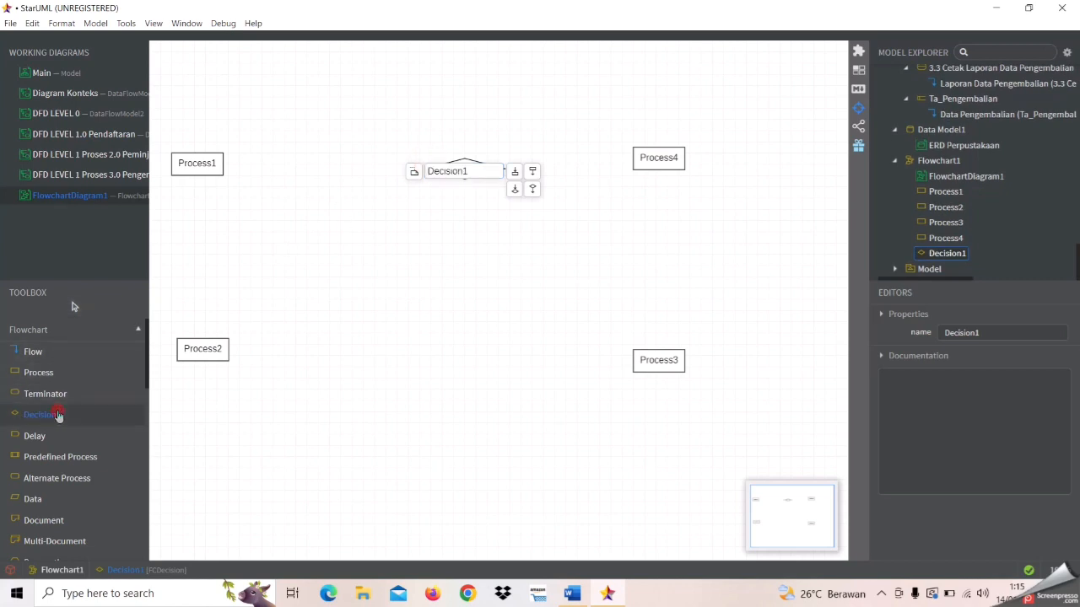
click(192, 268)
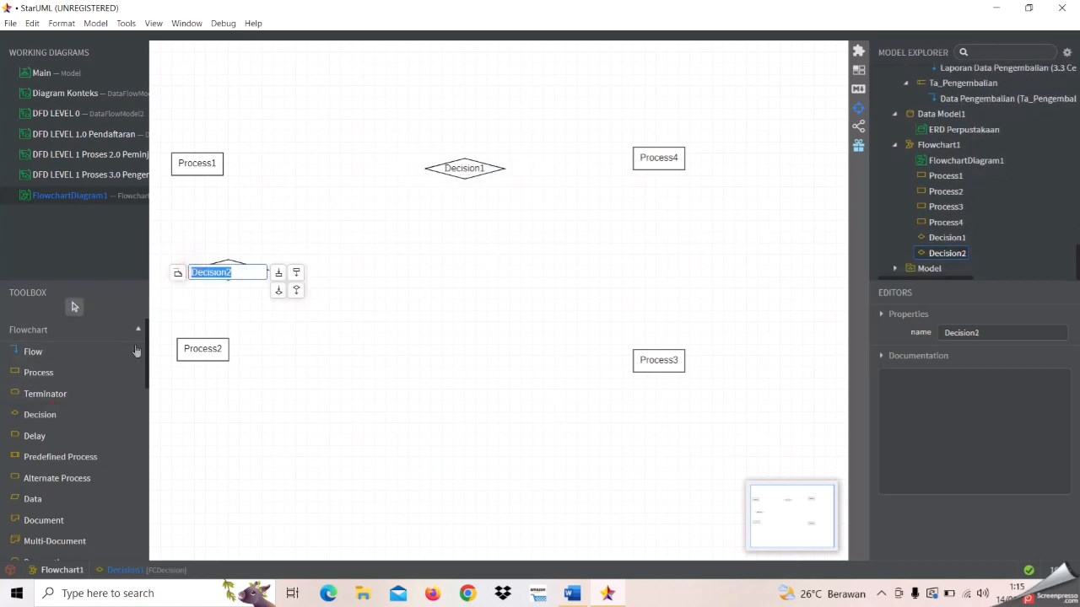
click(51, 417)
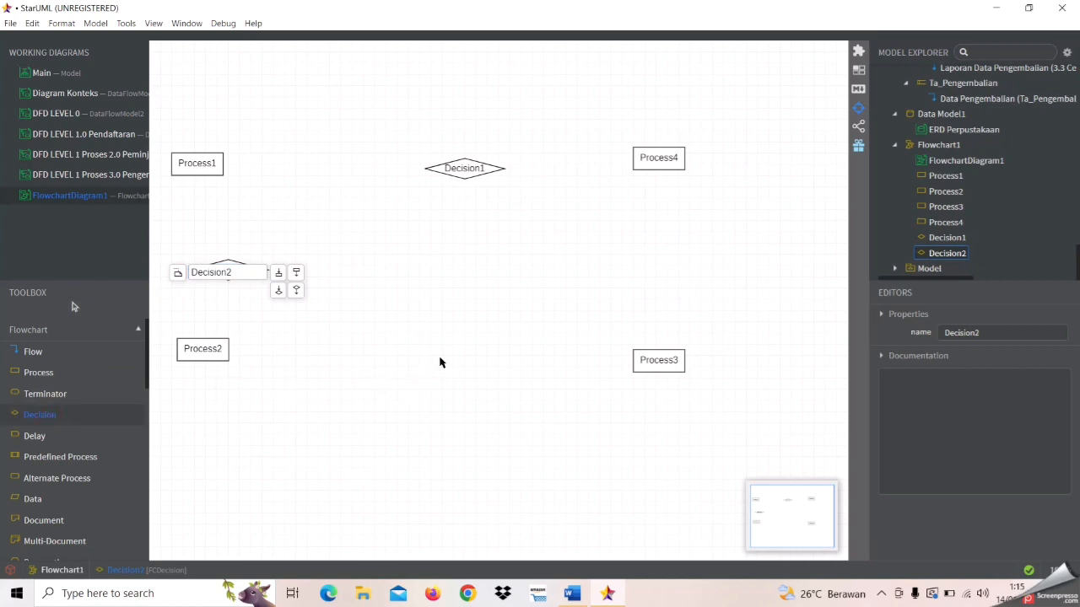
click(439, 363)
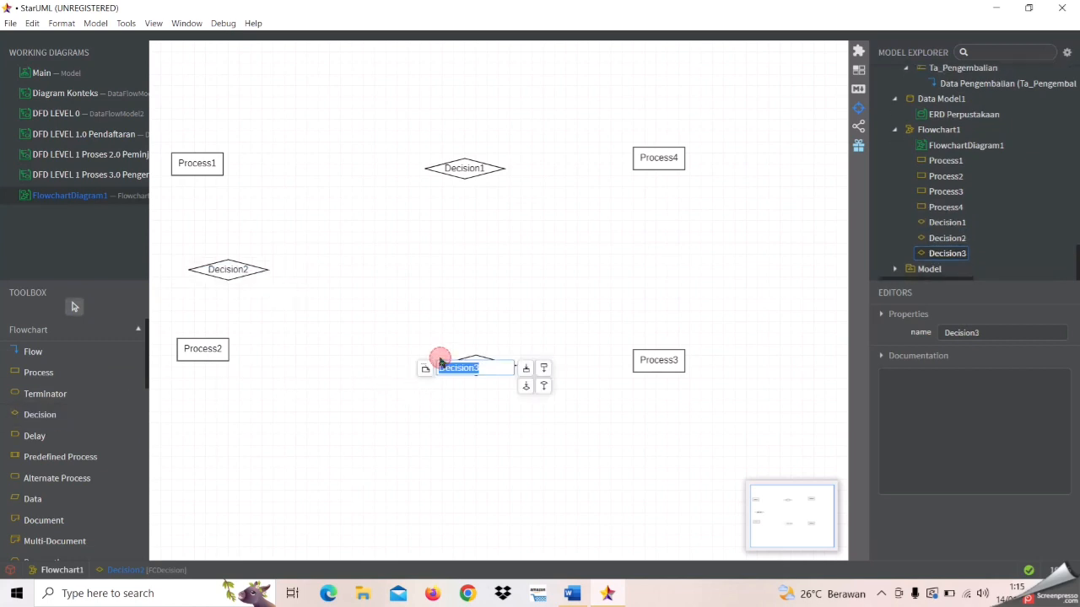
click(76, 416)
click(646, 255)
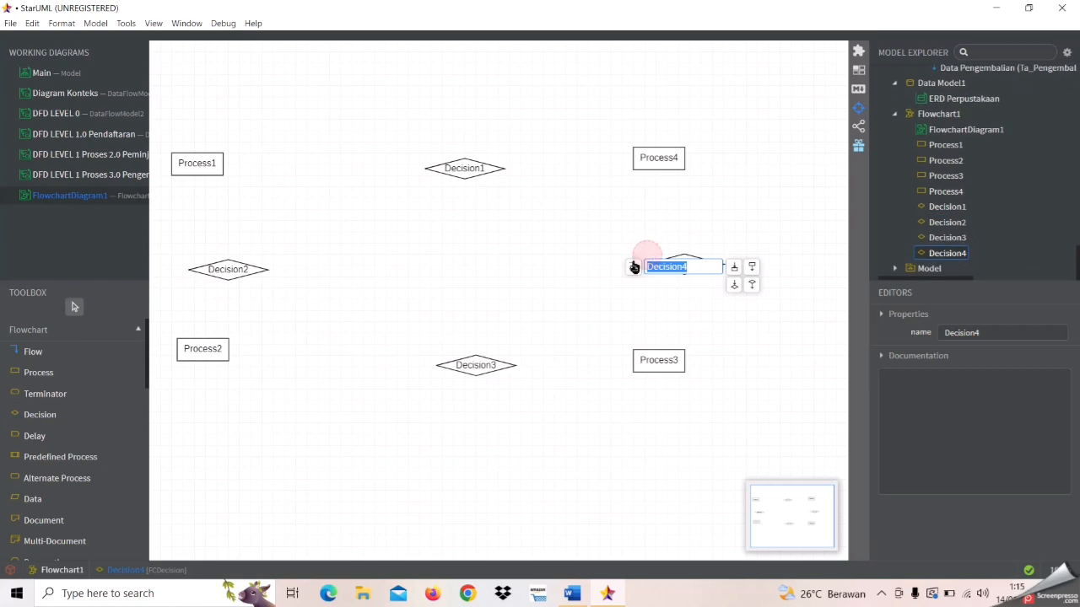
click(539, 262)
Rename the upper-left process as "Anggota"
double_click(201, 169)
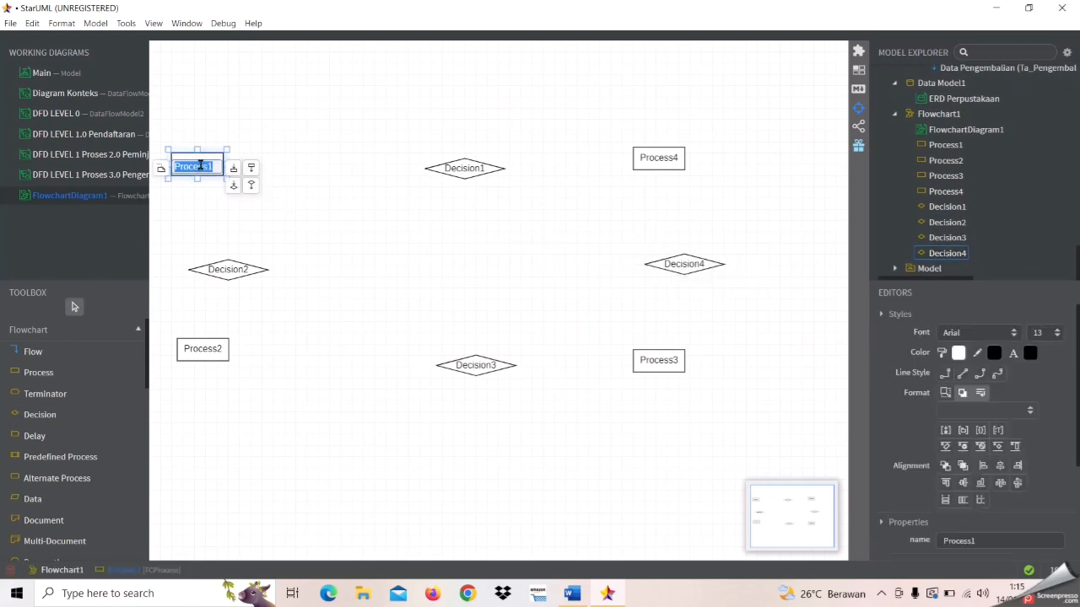
key(Caps_Lock)
text(A)
key(Caps_Lock)
text(nggo)
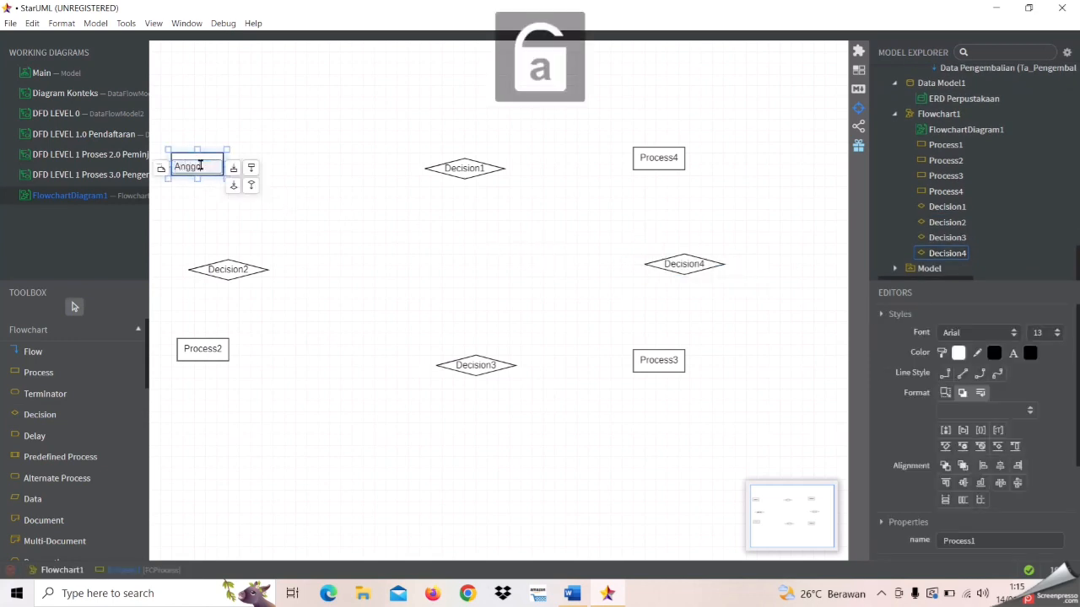
text(ta)
Rename the lower-left process as "Peminjaman"
click(204, 352)
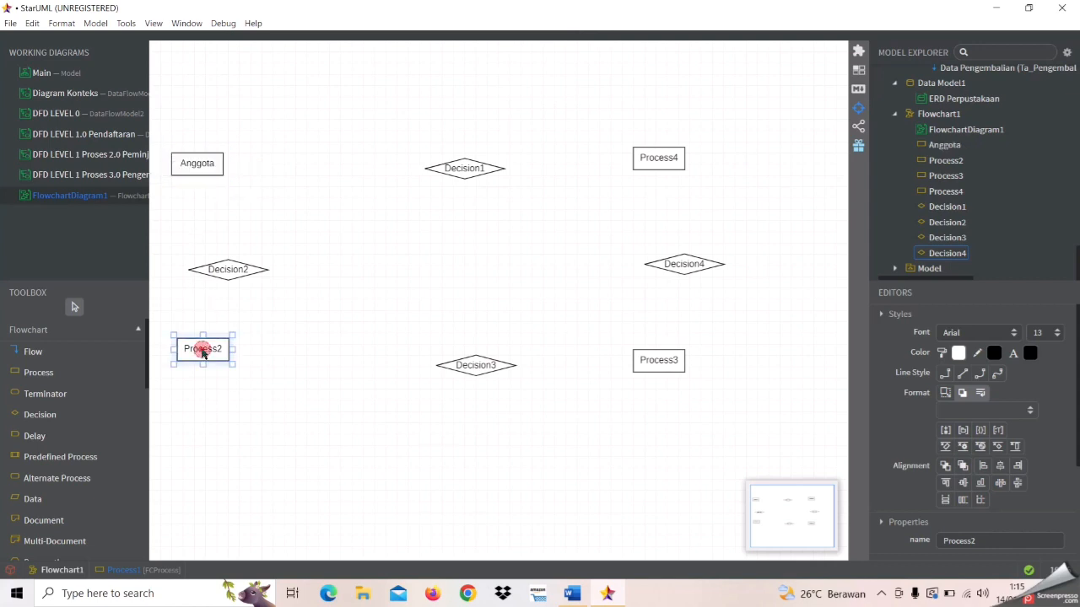
double_click(202, 352)
key(Caps_Lock)
text(P)
text(eminjaman)
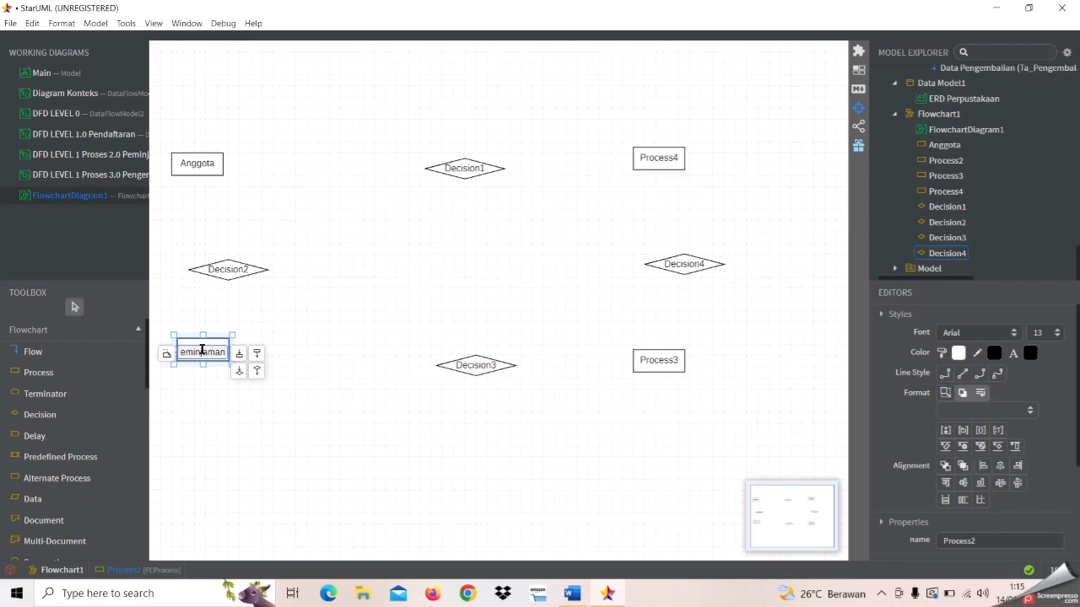
Rename the lower-right process as "Buku"
double_click(655, 365)
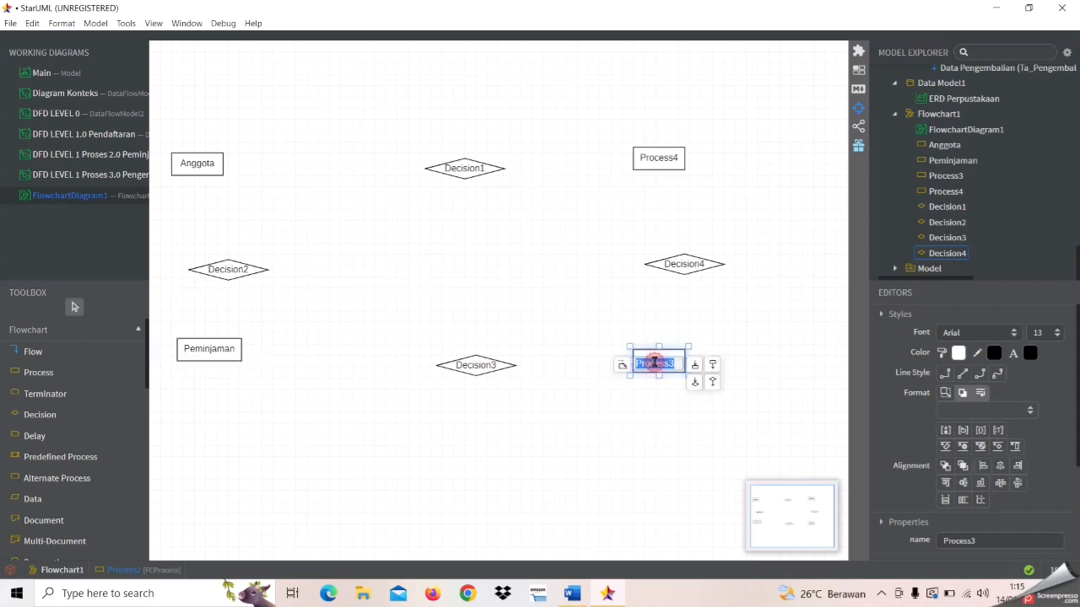
key(Caps_Lock)
text(B)
key(Caps_Lock)
text(uku)
Rename the upper-right process as "Pengembalian"
double_click(664, 158)
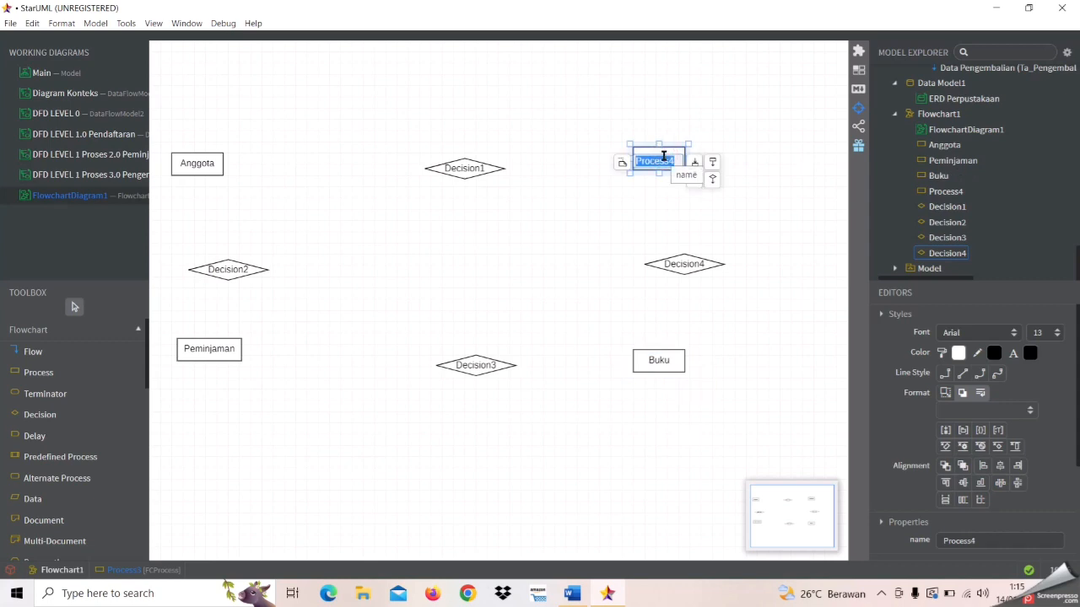
key(Caps_Lock)
text(P)
key(Caps_Lock)
text(engembalian)
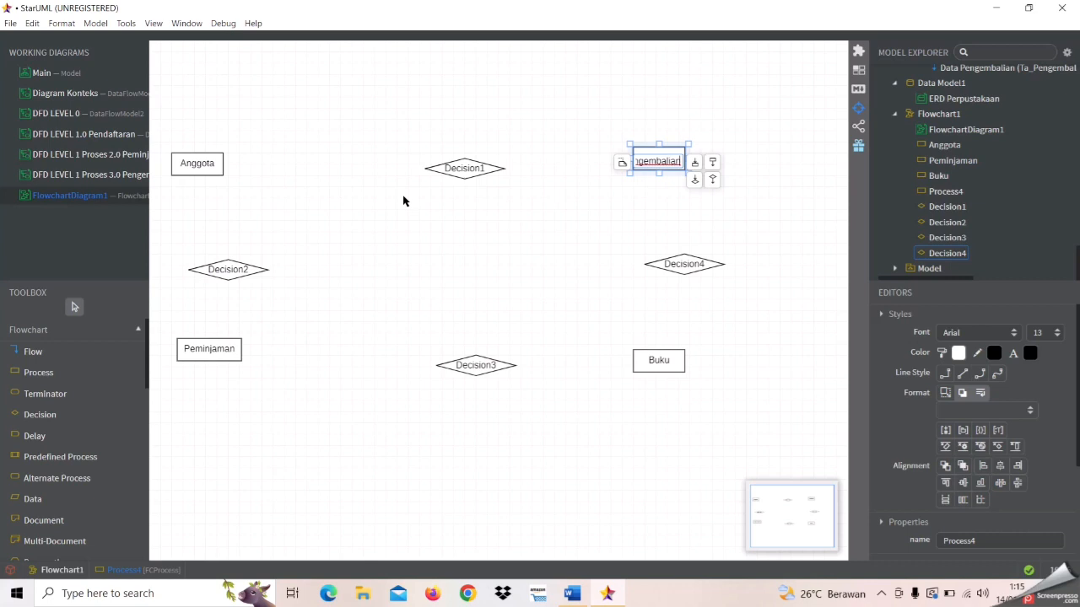
Rename the decision between Anggota and Peminjaman as "Melakukan"
double_click(226, 270)
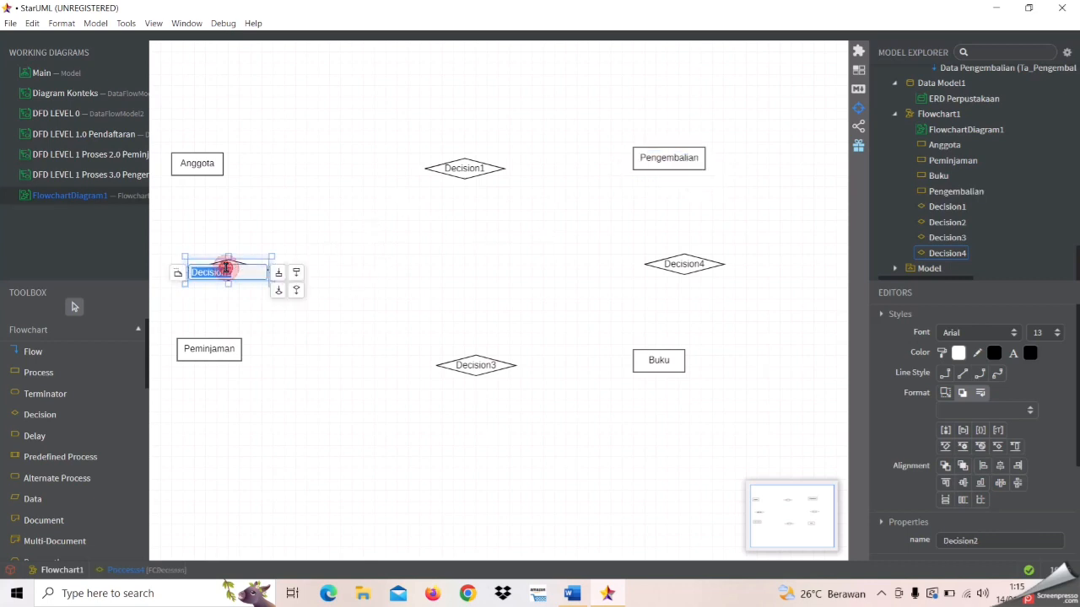
key(Caps_Lock)
text(M)
key(Caps_Lock)
text(elakuk)
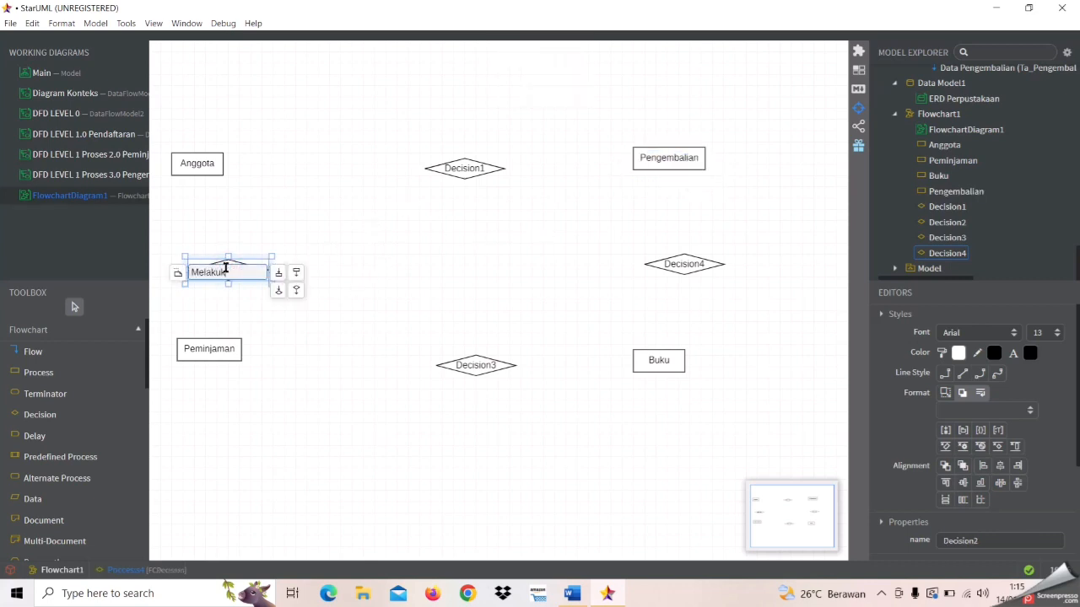
text(an)
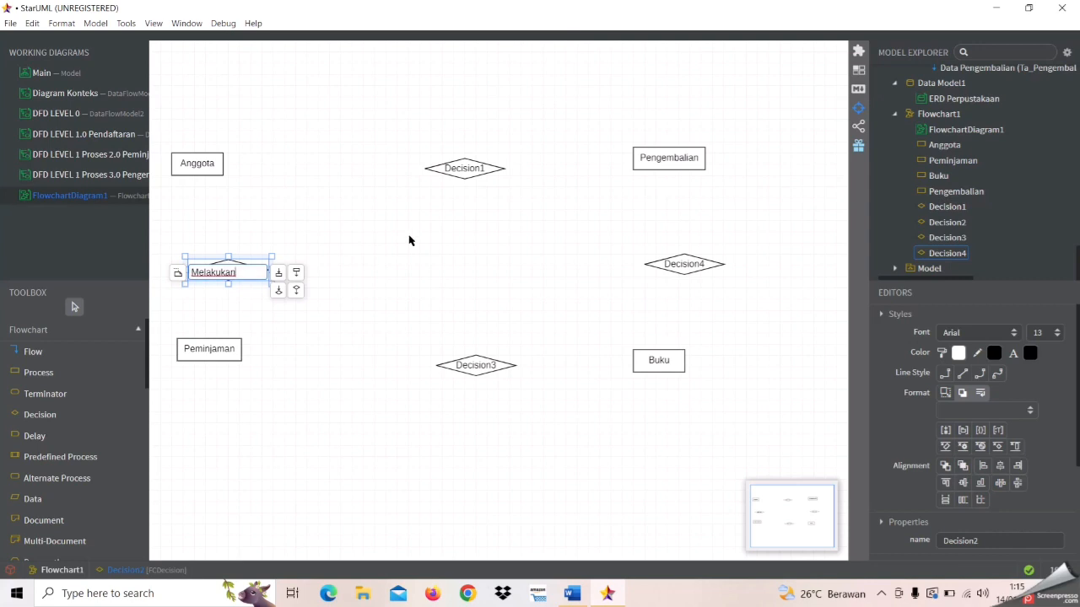
Rename the decision between Anggota and Pengembalian as "Melakukan"
click(469, 169)
double_click(468, 167)
key(Caps_Lock)
text(M)
key(Caps_Lock)
text(elk)
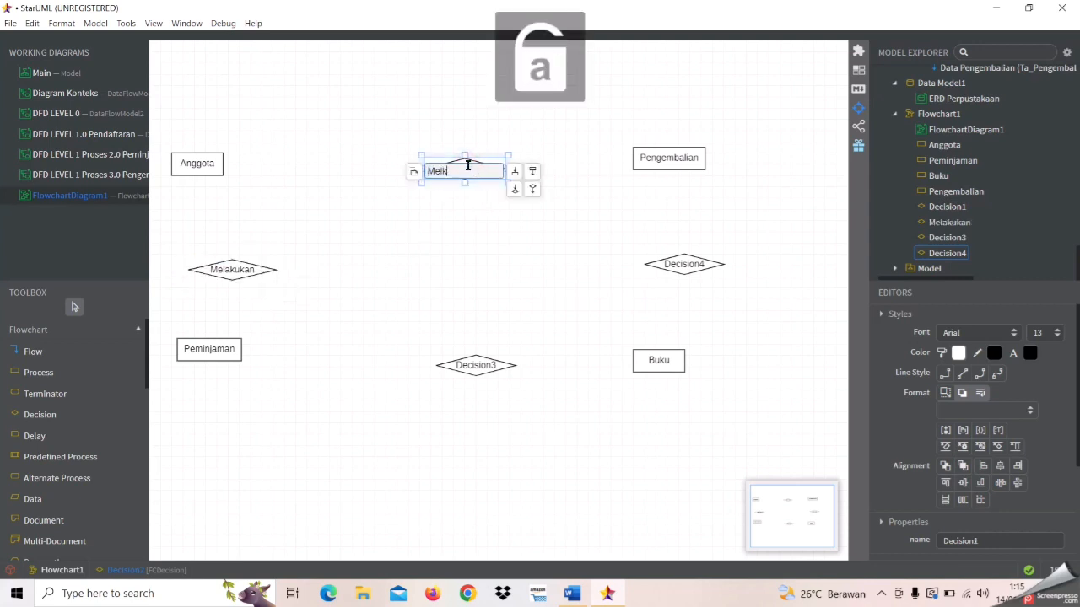
text(auka)
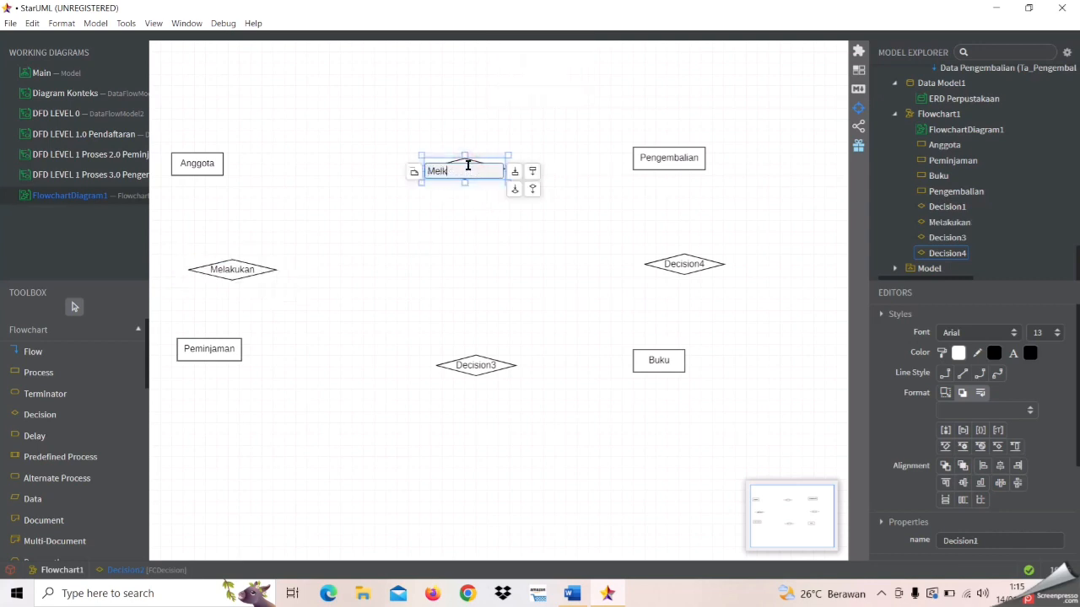
text(ukan)
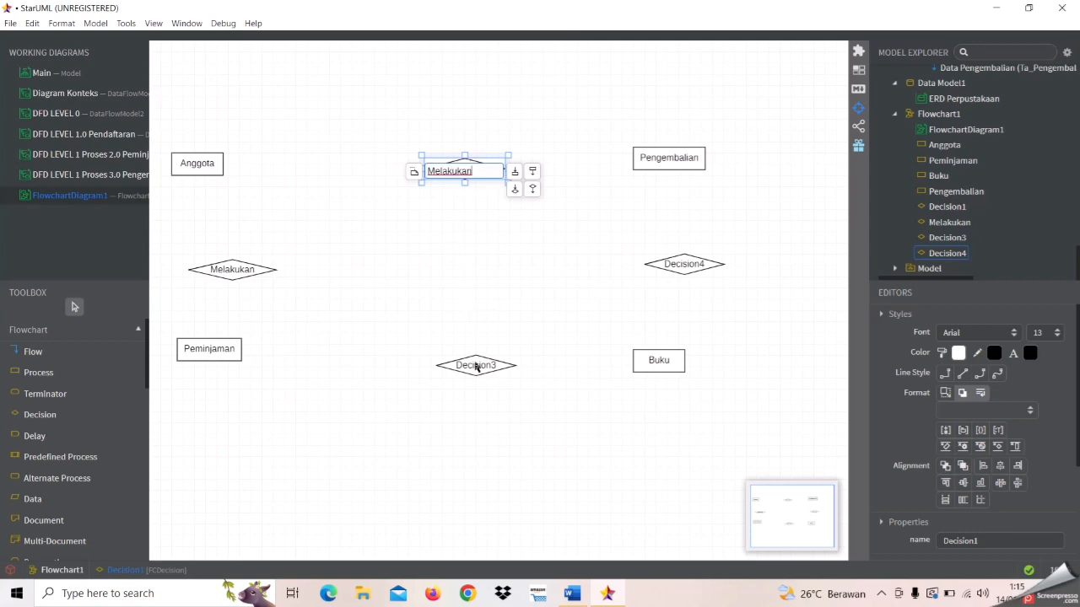
Rename the decision between Peminjaman and Buku as "Memiliki"
double_click(475, 368)
text(M)
key(Caps_Lock)
text(emiliki)
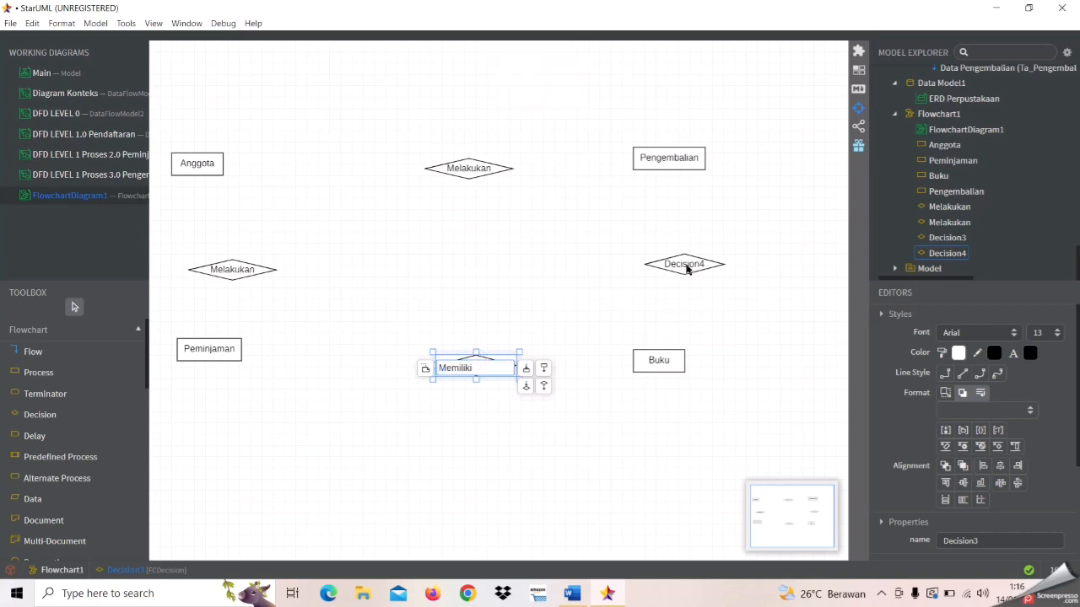
Rename the decision between Pengembalian and Buku as "Memiliki"
double_click(682, 264)
key(Caps_Lock)
text(M)
key(Caps_Lock)
text(emiliki)
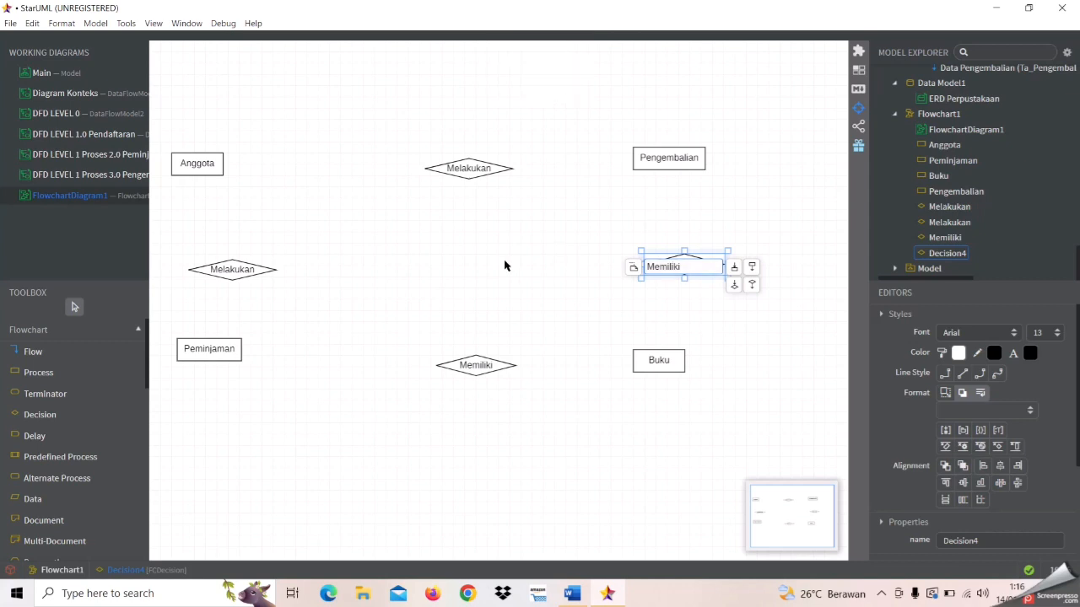
click(461, 254)
Shift Anggota and Pengembalian to the right, and line up Peminjaman and the Melakukan decision below Anggota with more vertical spacing
drag(212, 164, 257, 166)
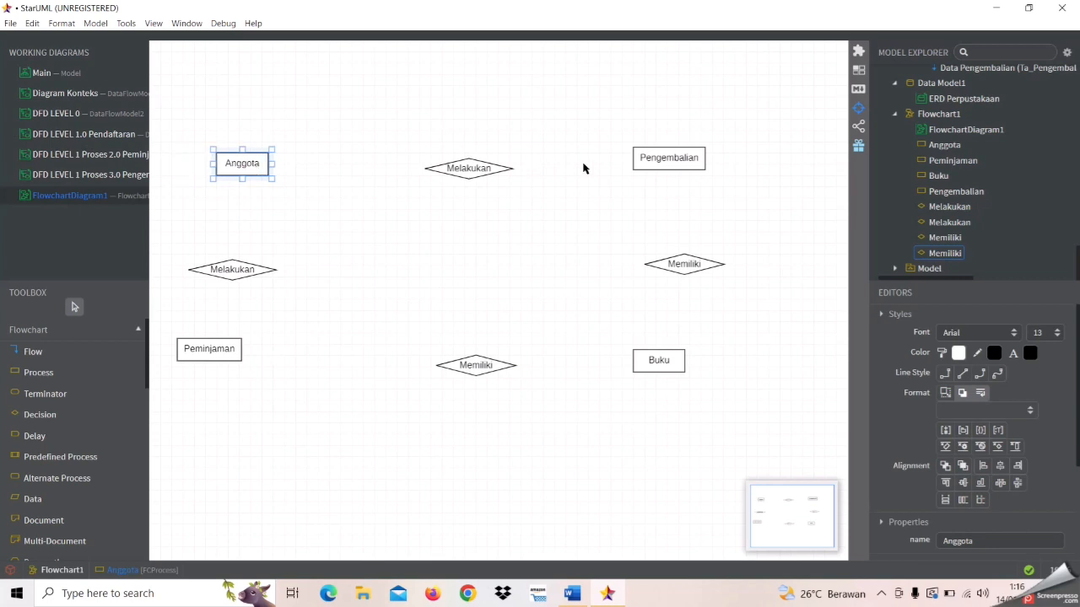
drag(665, 162, 707, 168)
drag(215, 355, 232, 401)
drag(233, 271, 238, 280)
drag(236, 391, 260, 393)
click(397, 435)
Level the lower Memiliki decision with Peminjaman and the upper Melakukan with Pengembalian, and line up Buku and the other Memiliki below Pengembalian
drag(468, 370, 451, 402)
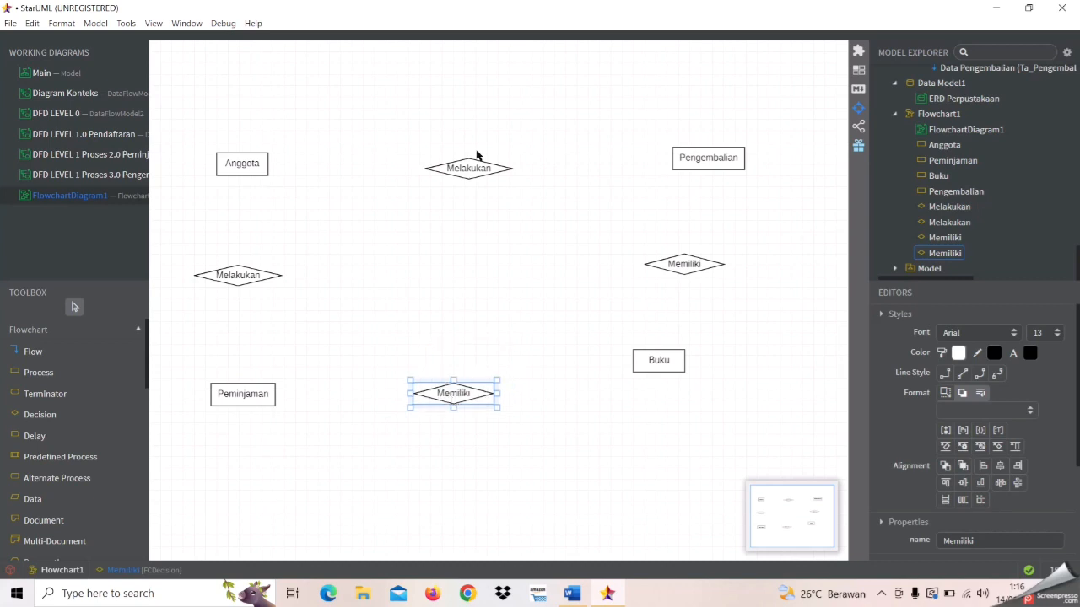
drag(470, 175, 468, 168)
drag(655, 359, 761, 404)
click(691, 267)
drag(694, 267, 711, 268)
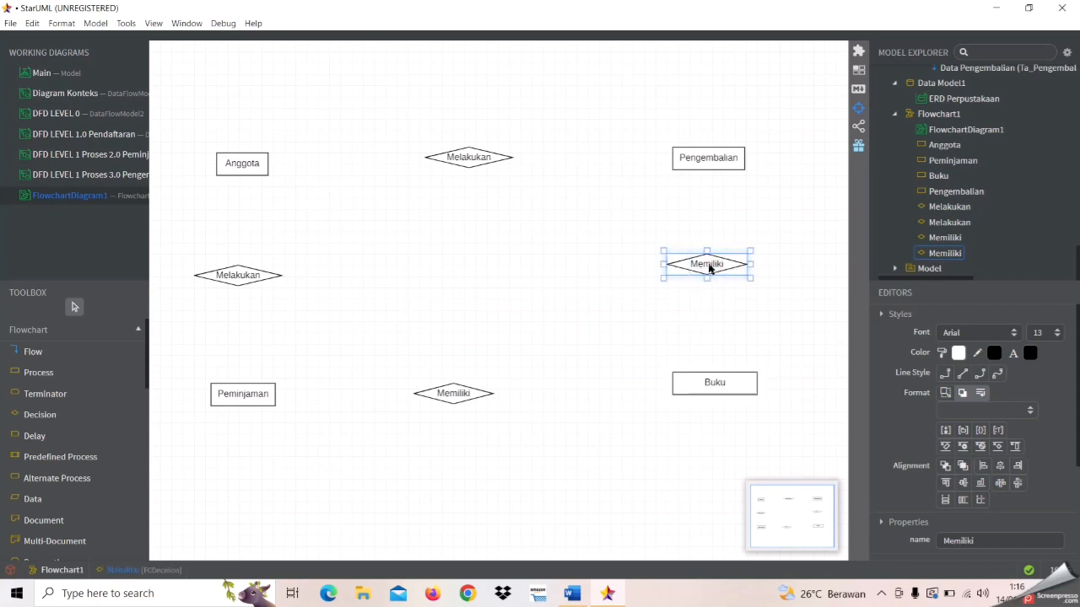
click(699, 321)
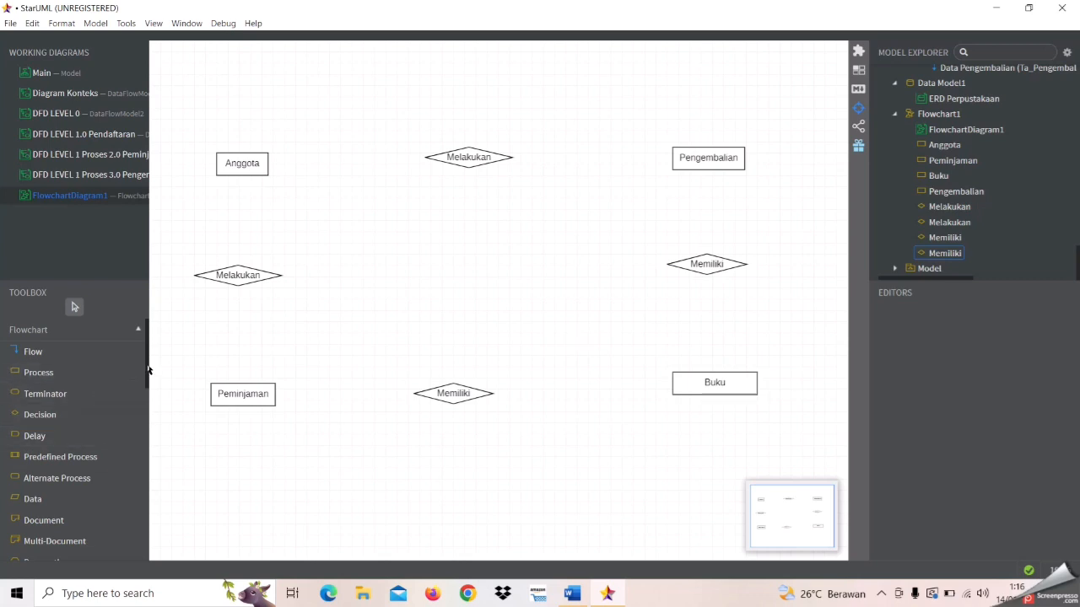
mouse_move(147, 368)
mouse_down()
mouse_move(139, 527)
mouse_move(137, 361)
mouse_up()
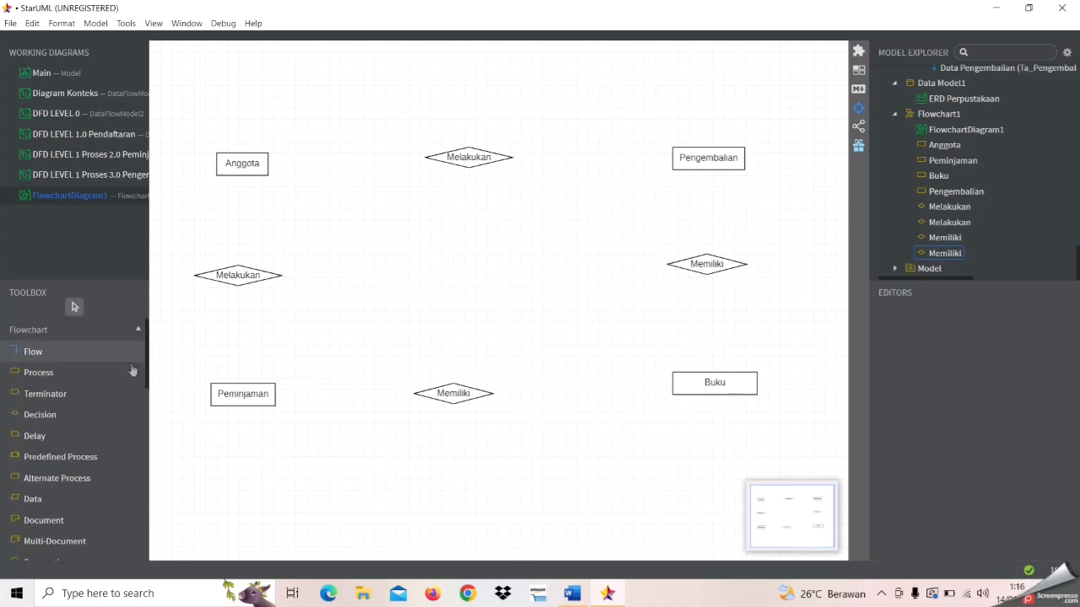
click(91, 393)
click(165, 69)
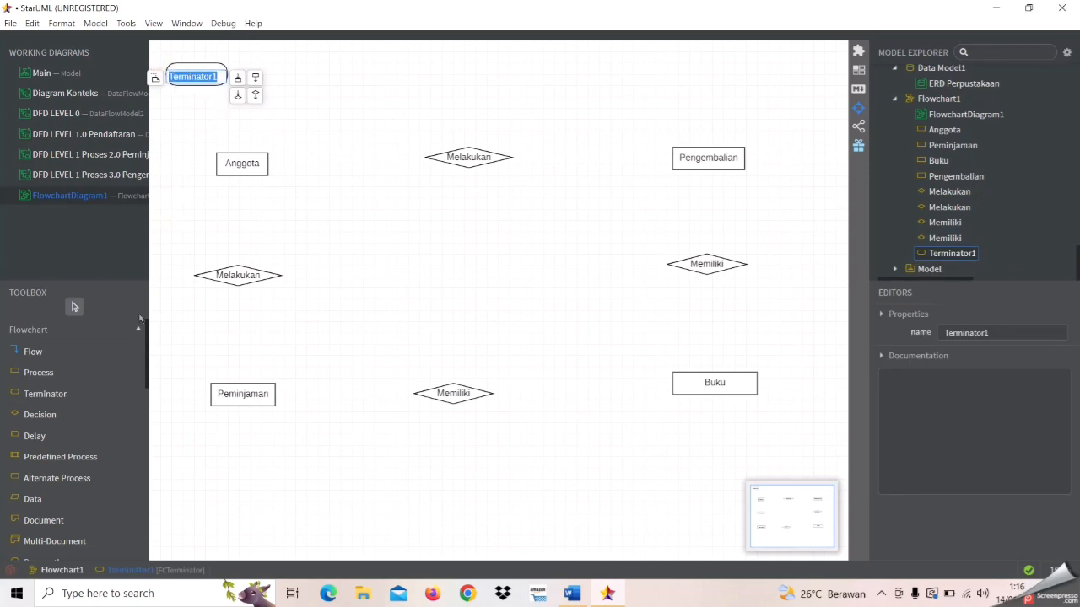
click(205, 111)
key(ctrl+z)
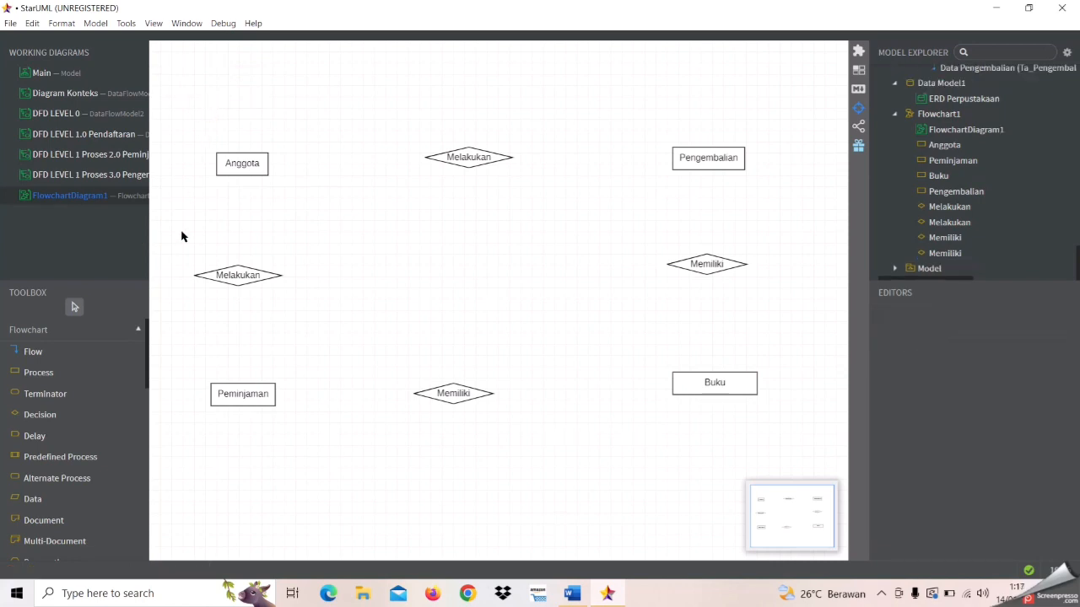
Add a Connector circle named "UserId" just left of the Anggota process
mouse_move(147, 348)
mouse_down()
mouse_move(157, 378)
mouse_move(152, 526)
mouse_move(149, 392)
mouse_up()
click(95, 516)
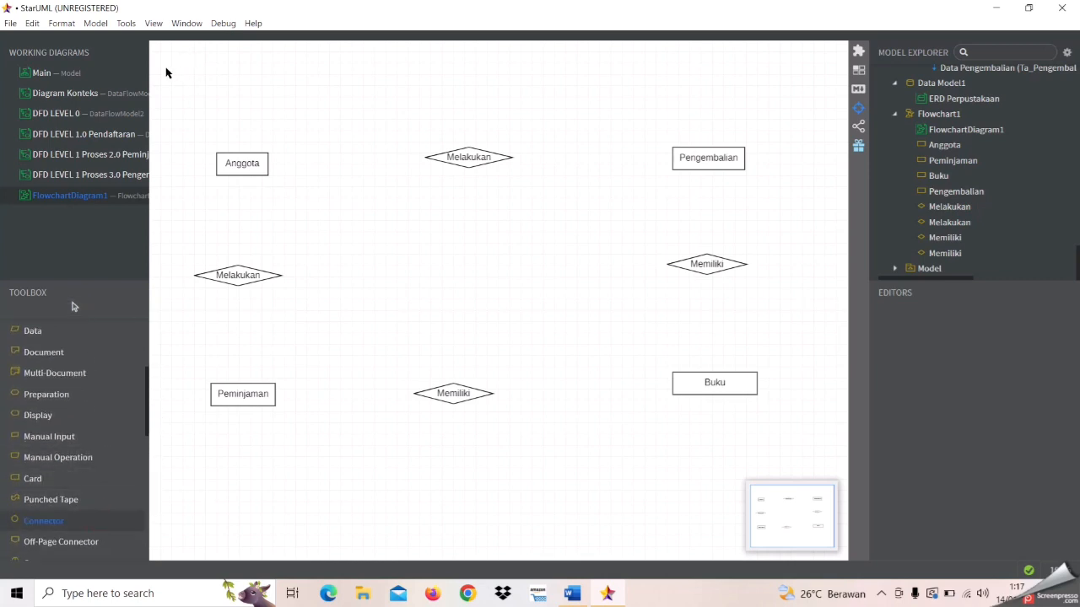
click(165, 157)
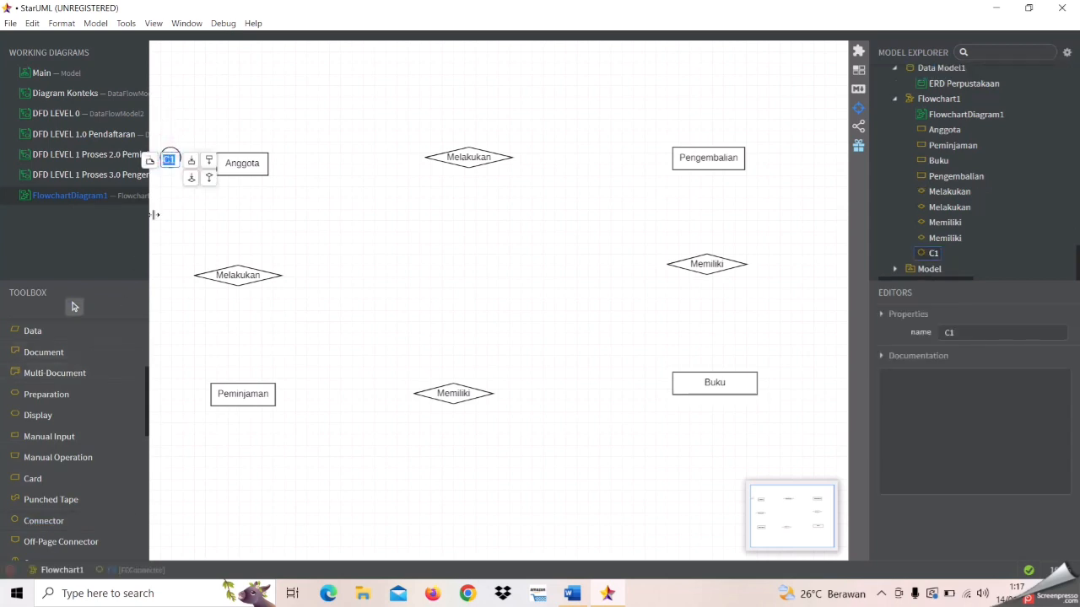
key(Caps_Lock)
text(U)
key(Caps_Lock)
text(se)
text(rId)
click(221, 243)
click(175, 162)
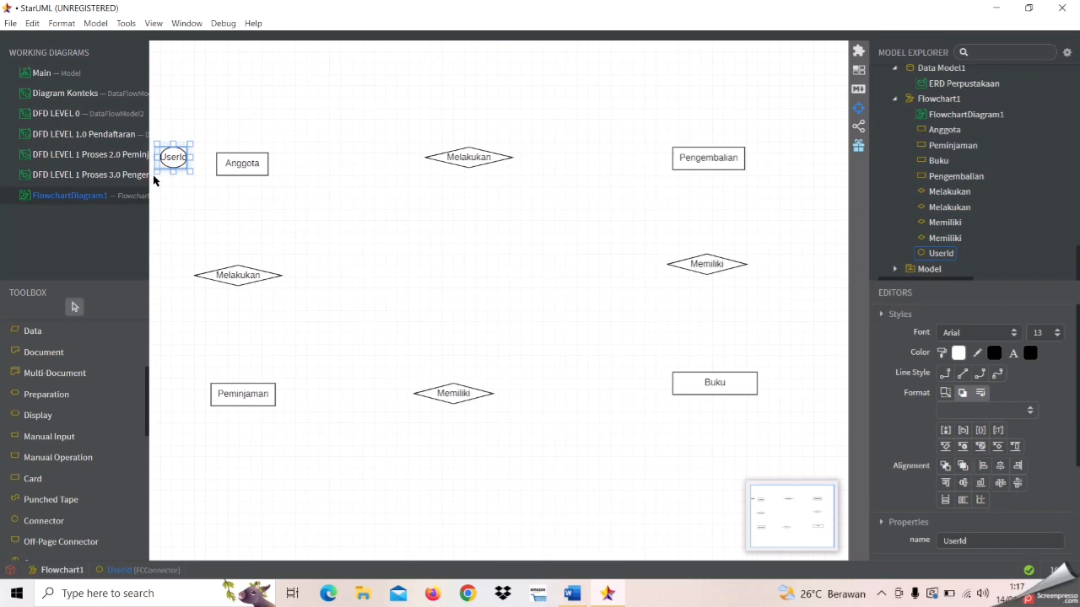
click(207, 212)
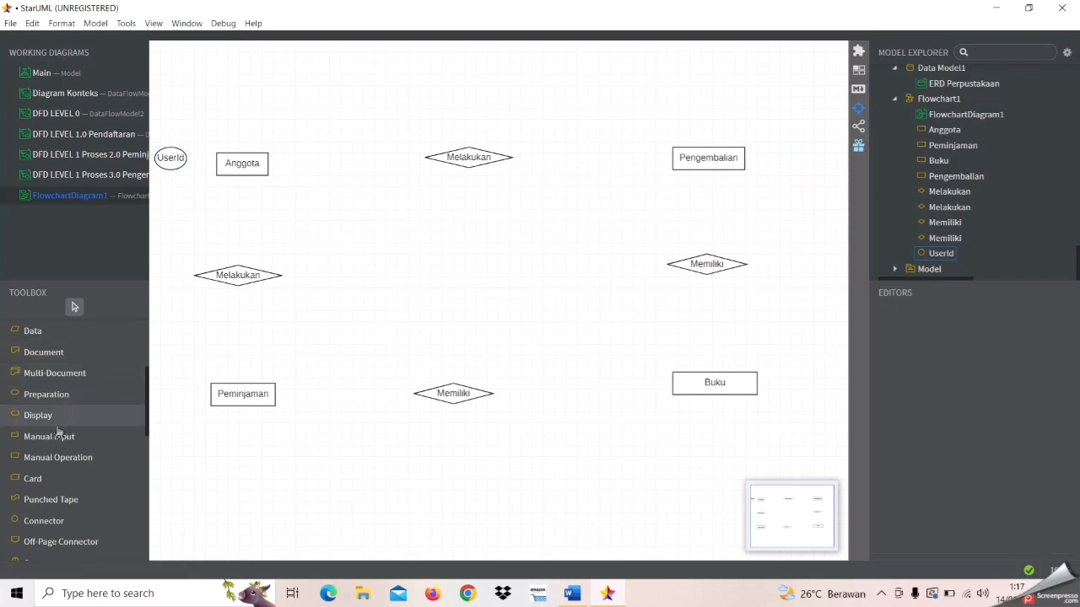
Add a Connector circle named "Username" directly above UserId
click(46, 520)
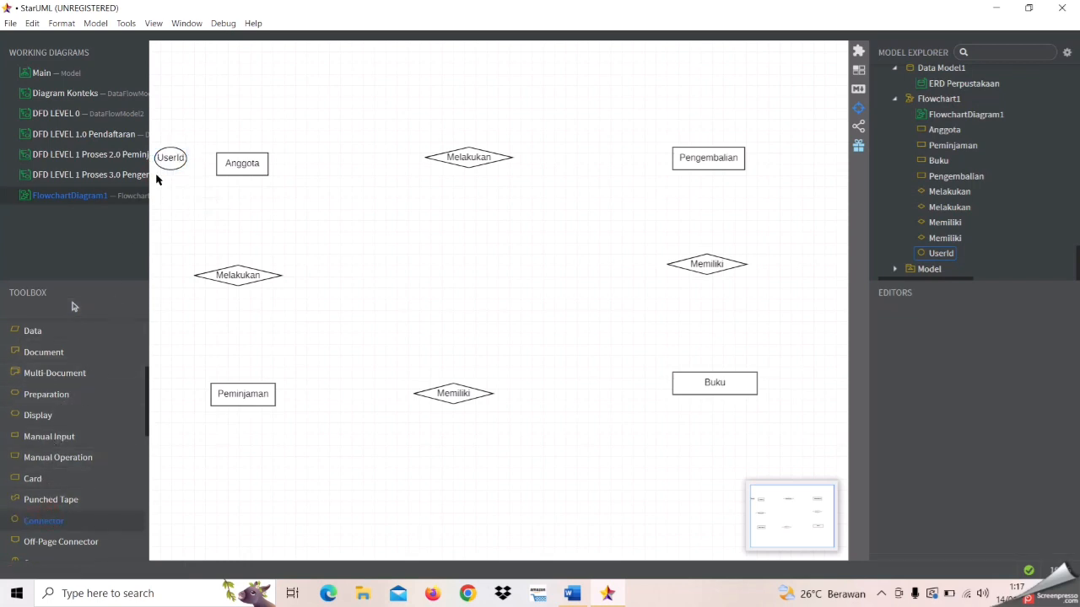
click(166, 133)
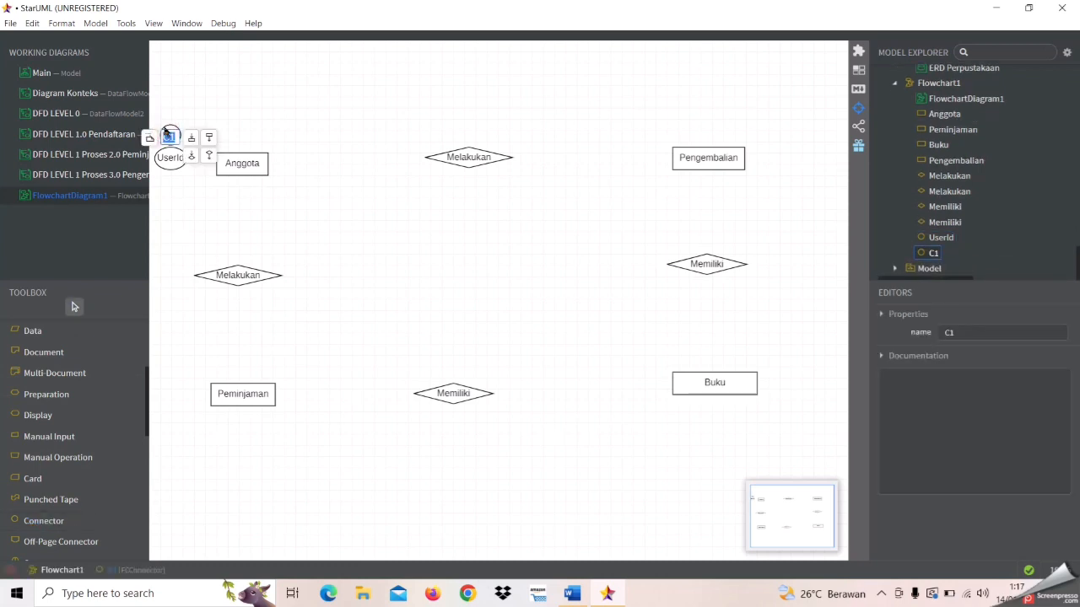
text(a)
click(245, 110)
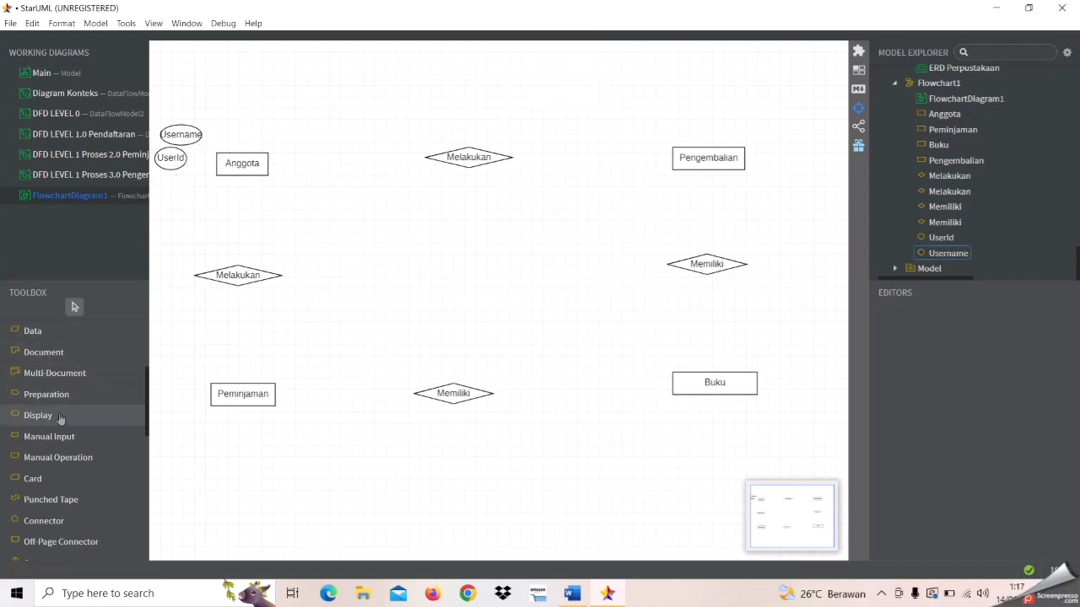
Add a Connector circle named "Nama" above Username and nudge it slightly to the left
click(49, 525)
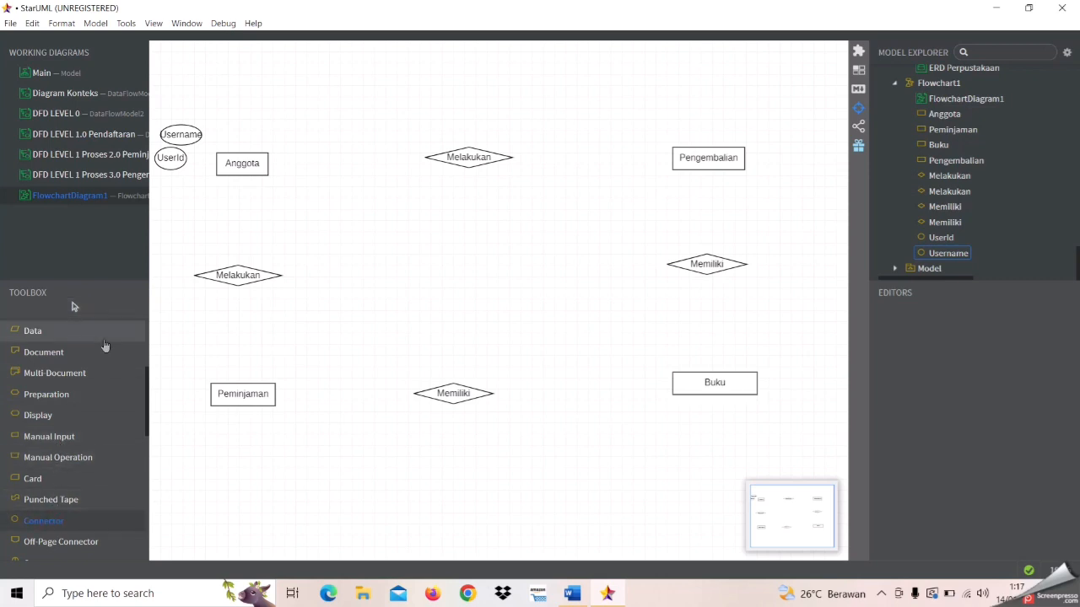
click(170, 105)
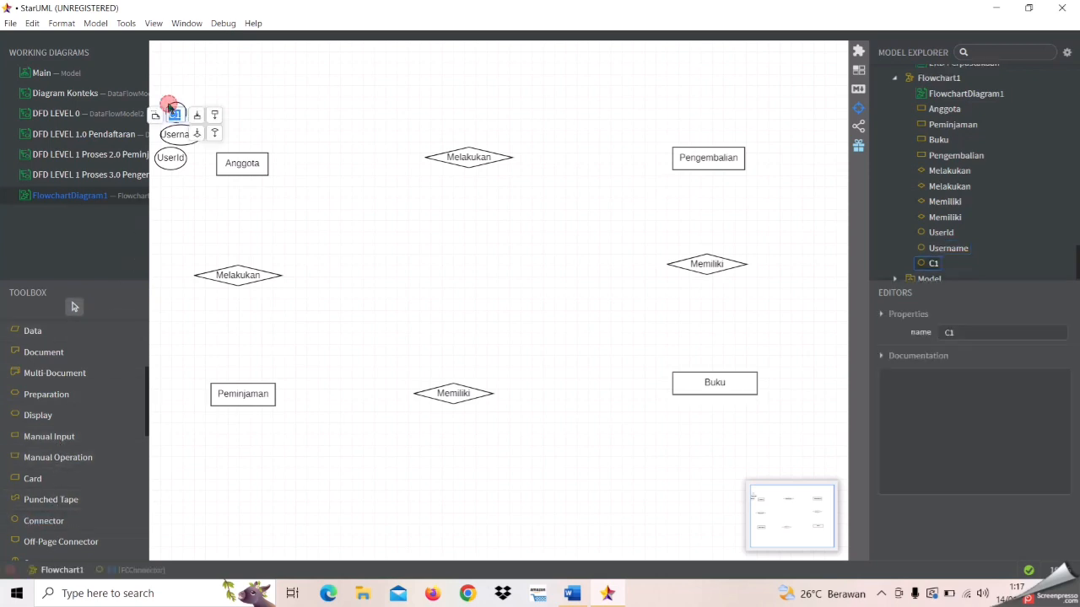
key(Caps_Lock)
text(Nama)
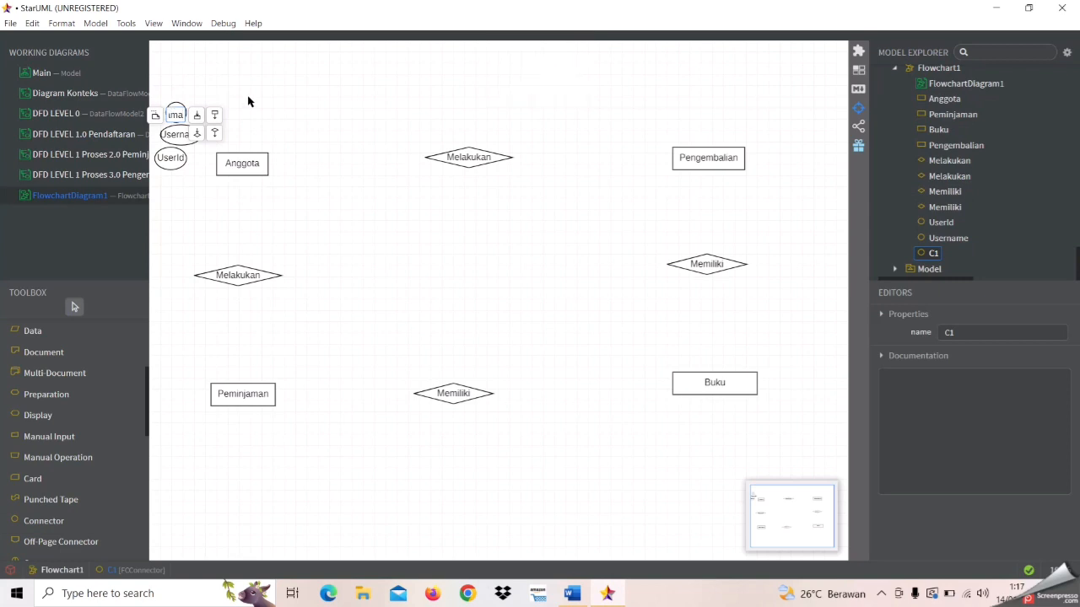
click(248, 101)
click(173, 118)
drag(163, 124, 158, 124)
click(210, 230)
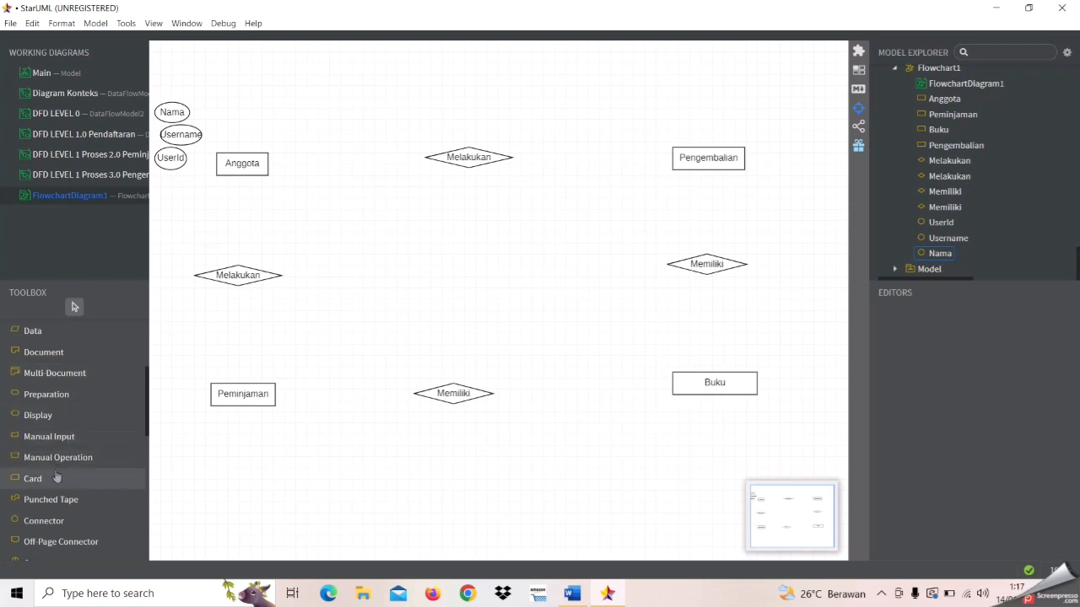
Add a Connector circle named "Alamat" above Nama
click(52, 523)
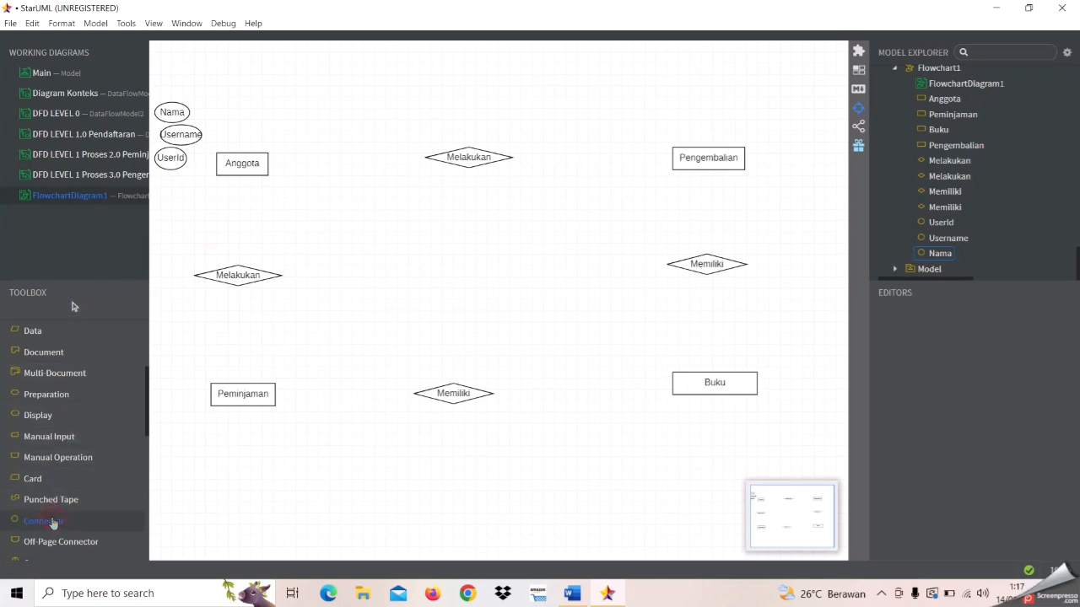
click(176, 87)
key(Caps_Lock)
text(Alamat)
click(419, 80)
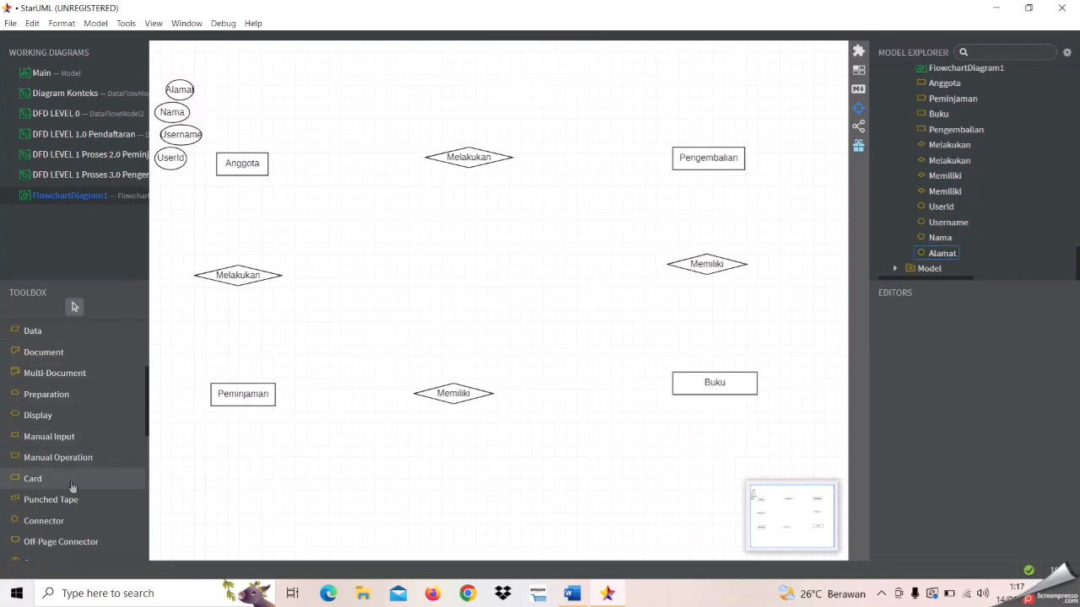
Add a Connector circle named "Kota" to the upper right of Alamat
click(60, 532)
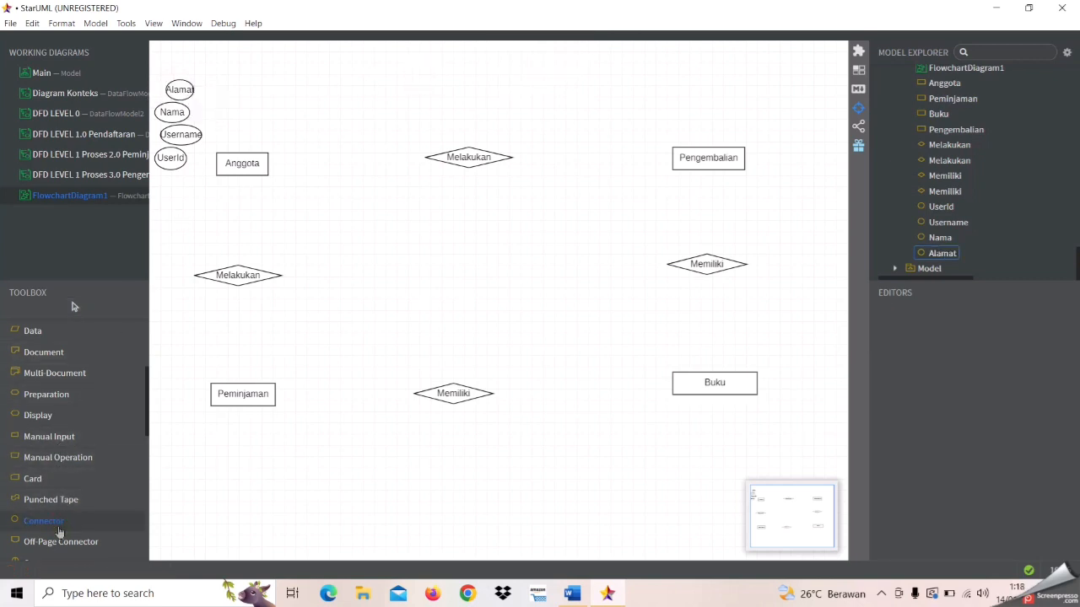
click(201, 73)
key(Caps_Lock)
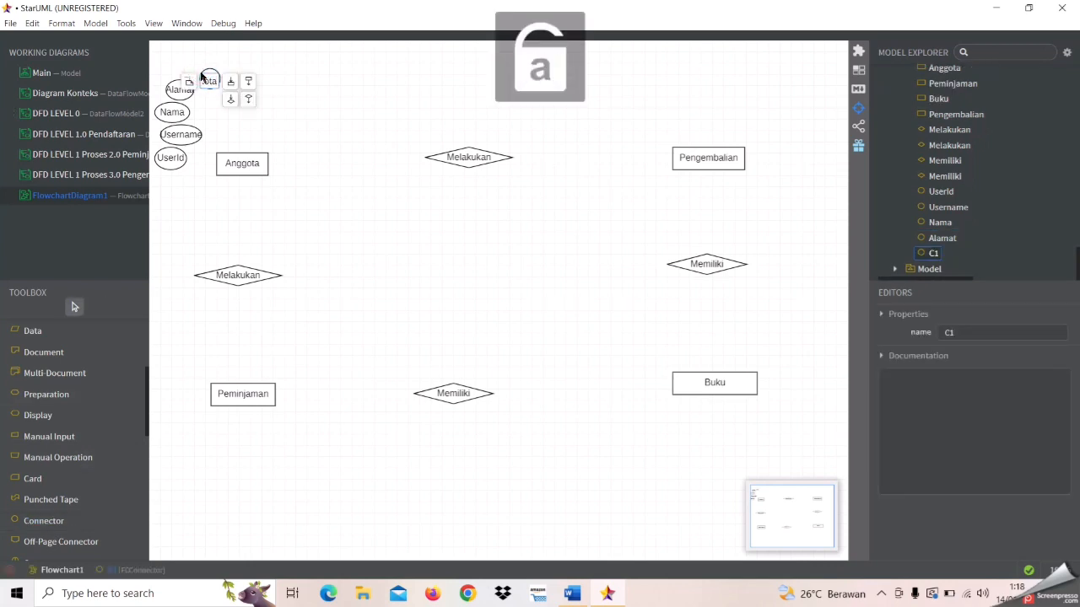
text(Kota)
click(295, 126)
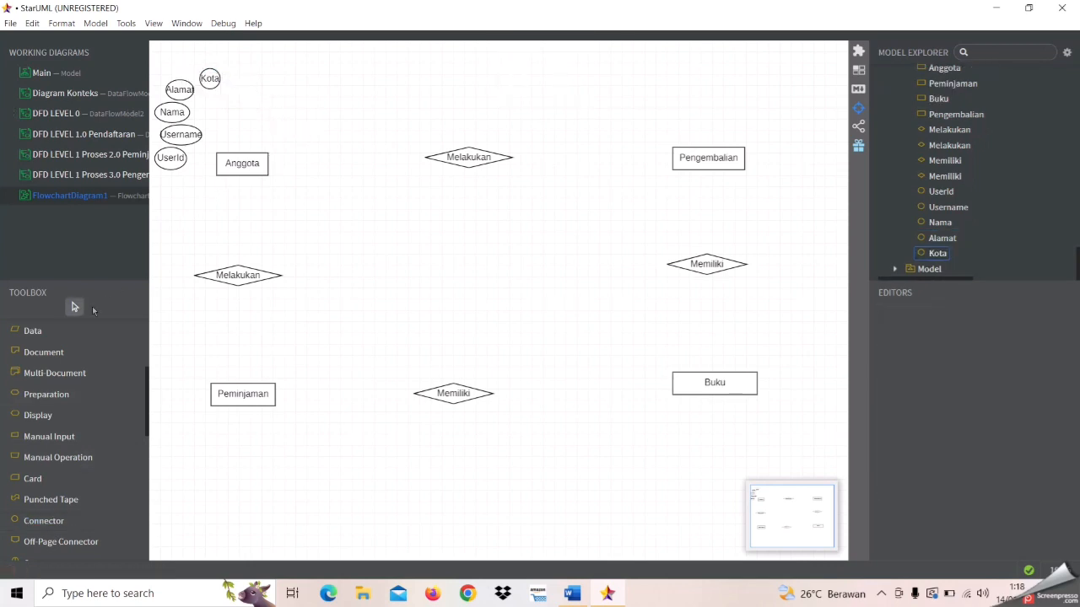
Add a Connector circle named "Kode_Pos" to the right of Kota, above Anggota
click(47, 520)
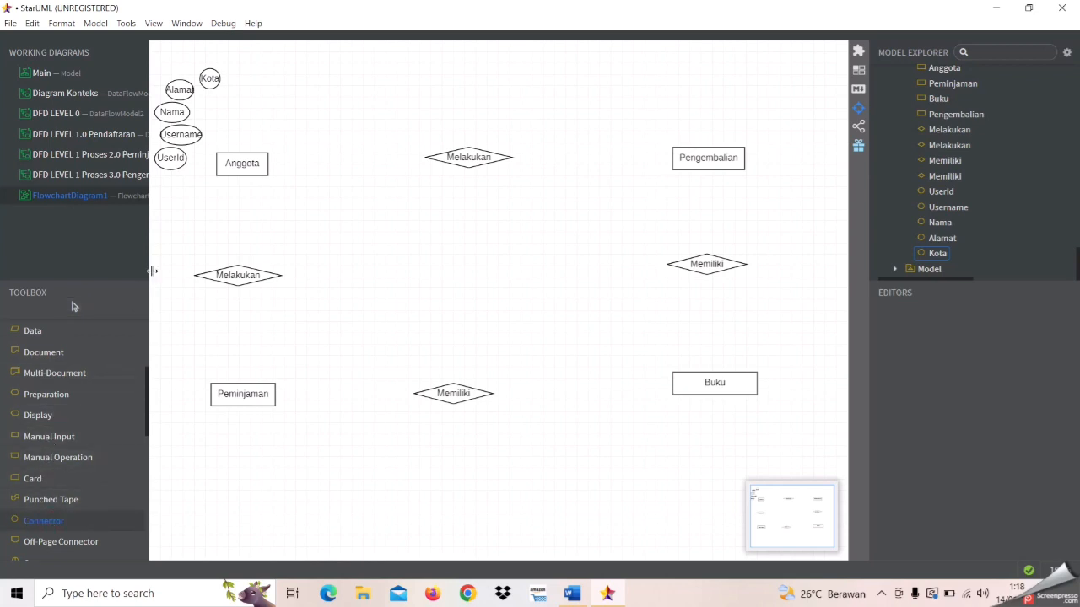
click(226, 76)
key(Caps_Lock)
key(Caps_Lock)
text(Kode_)
key(Caps_Lock)
text(P)
key(Caps_Lock)
text(os)
click(311, 106)
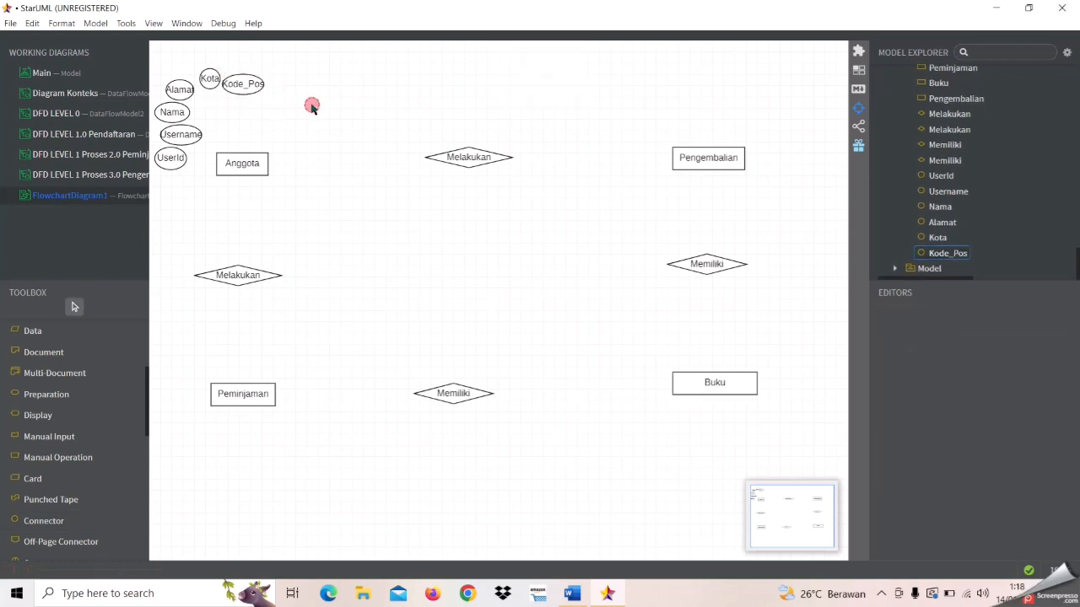
Add a Connector circle named "No_Telepon" to the right of Kode_Pos
click(46, 520)
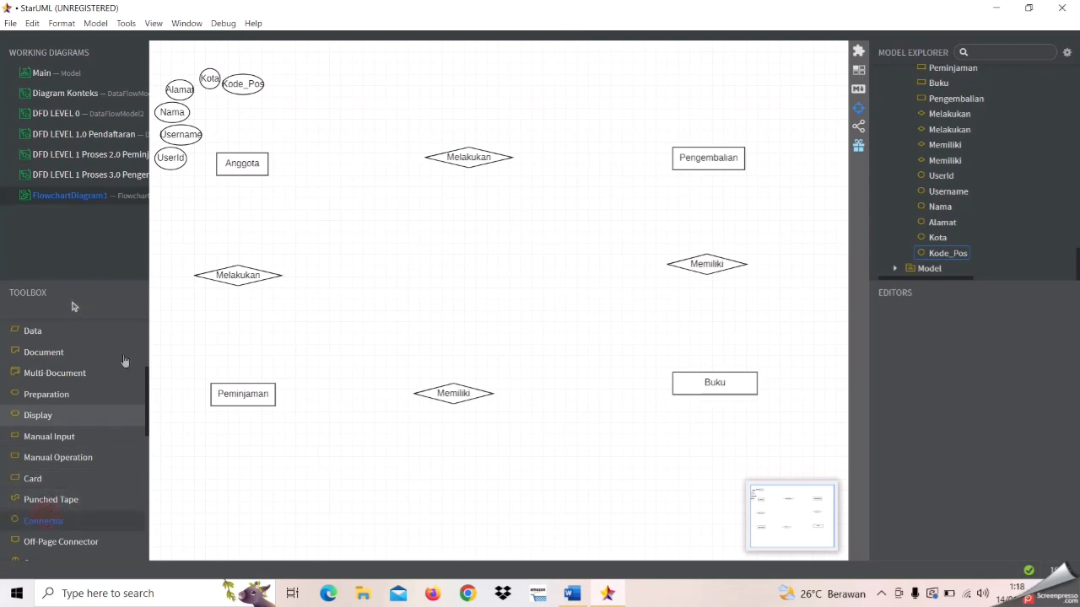
click(276, 88)
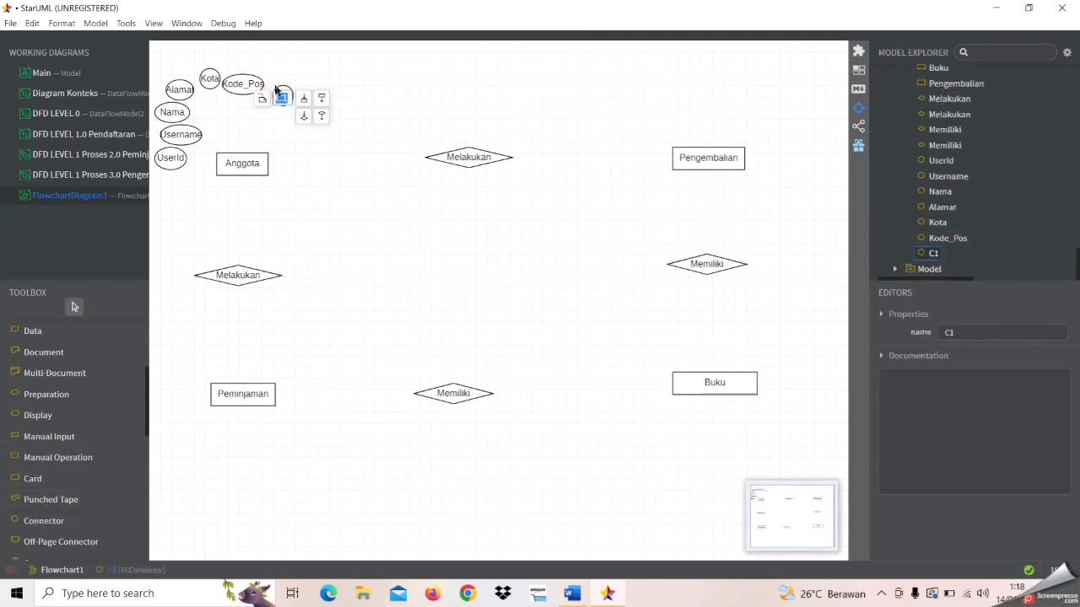
text(No)
key(Caps_Lock)
text(_)
key(Caps_Lock)
key(Caps_Lock)
key(Caps_Lock)
text(T)
key(Caps_Lock)
text(elepon)
key(Return)
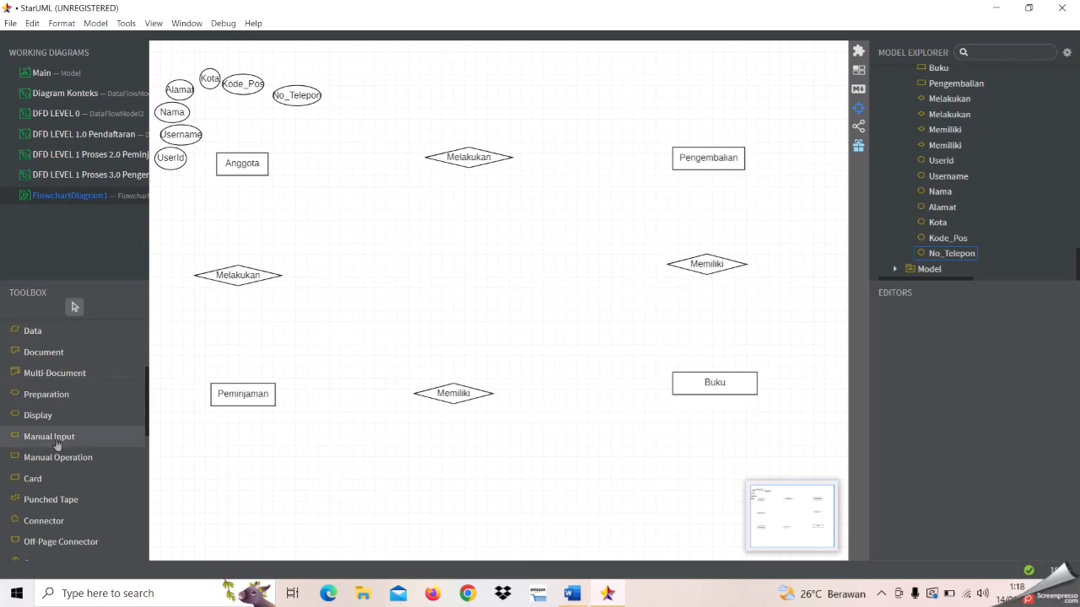
Add a Connector circle named "TTL" below No_Telepon
click(49, 516)
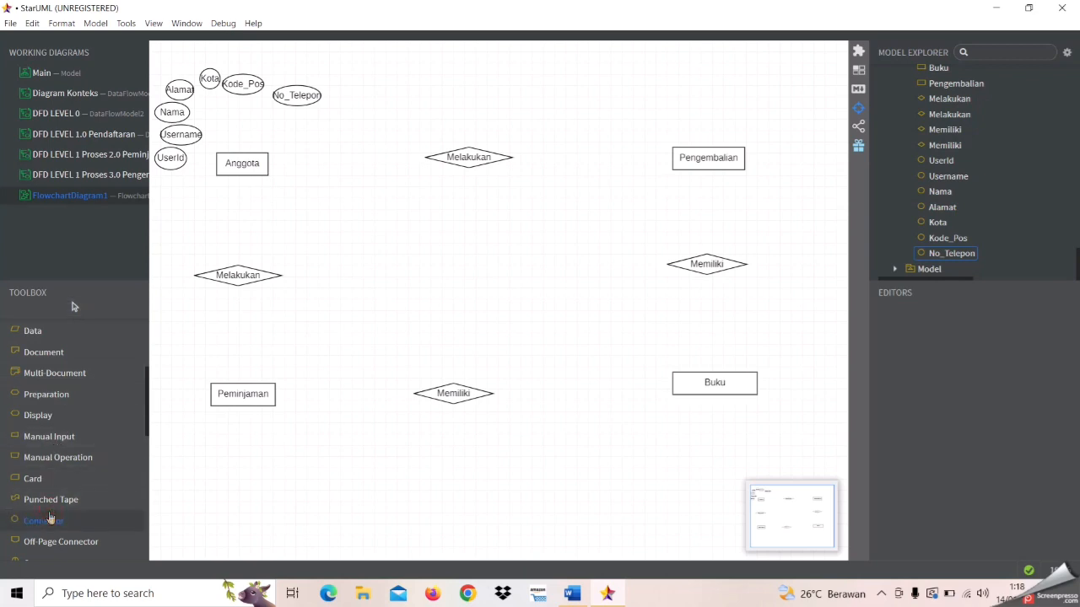
click(290, 120)
key(Caps_Lock)
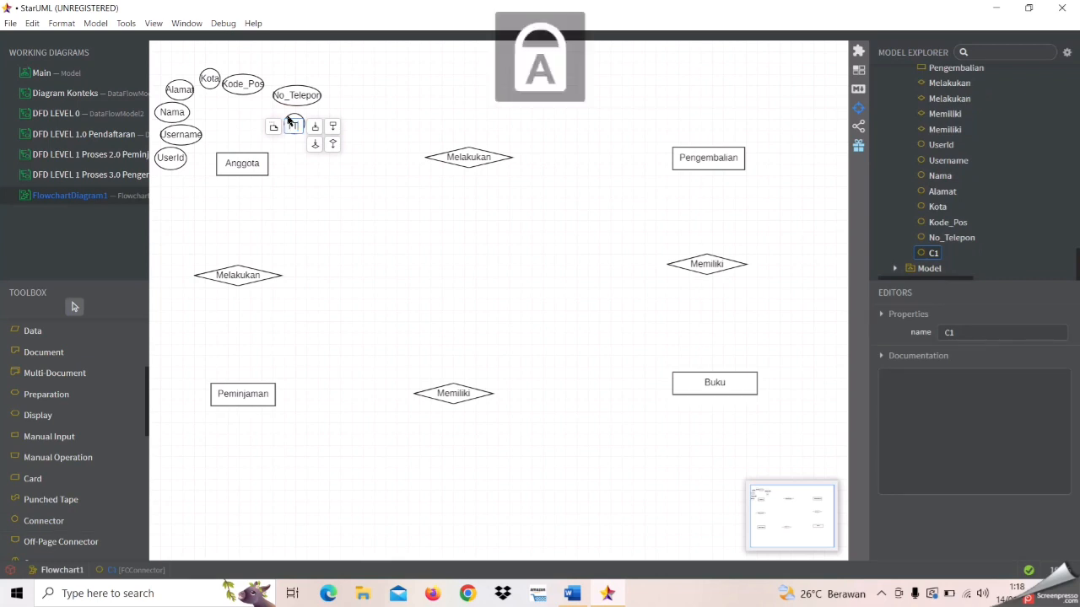
key(Caps_Lock)
click(331, 242)
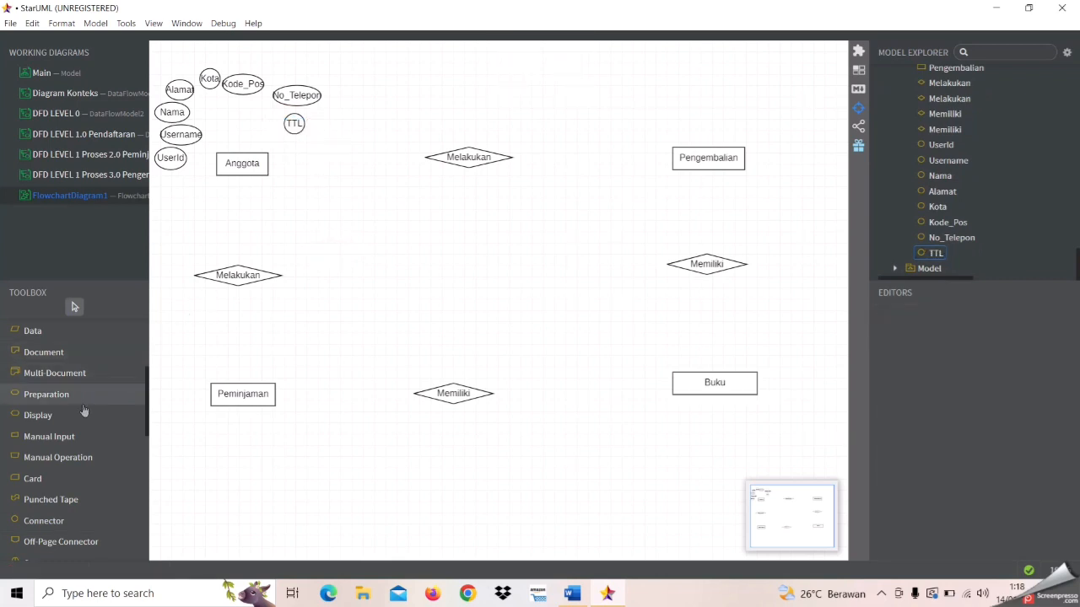
Add a Connector circle named "JK" below TTL, just right of the Anggota process
click(52, 523)
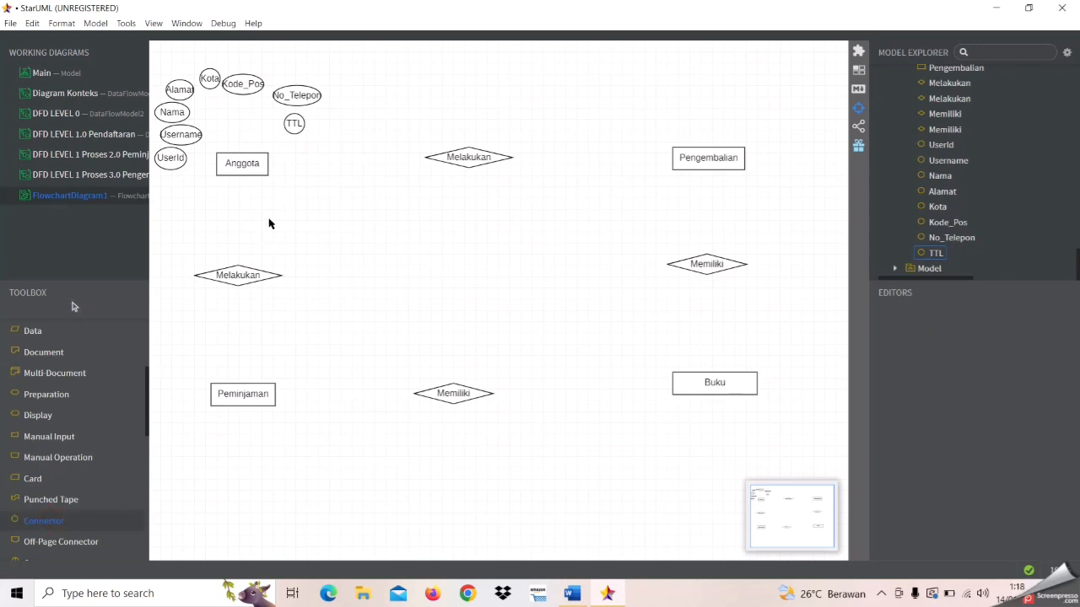
click(287, 150)
key(Caps_Lock)
key(Caps_Lock)
key(Caps_Lock)
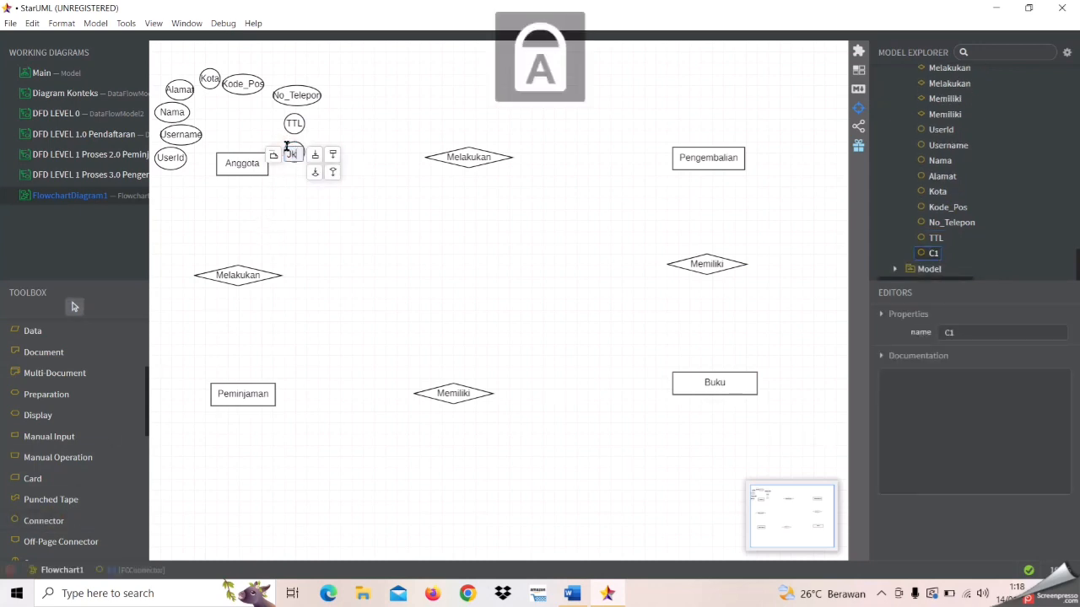
key(Caps_Lock)
text(JK)
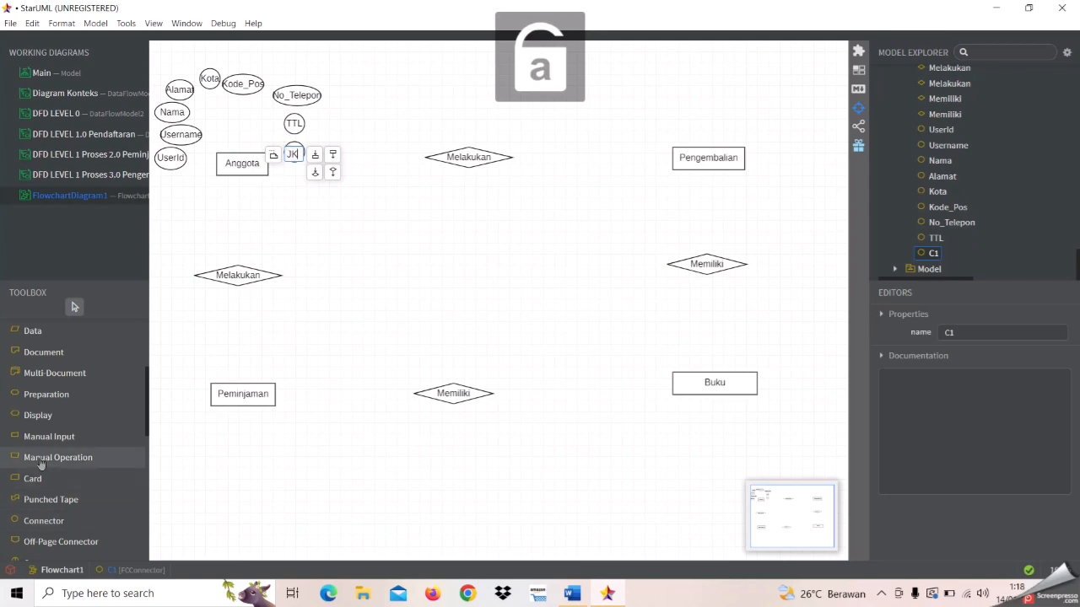
Add a Connector circle named "Tgl_Registrasi" below JK
click(44, 521)
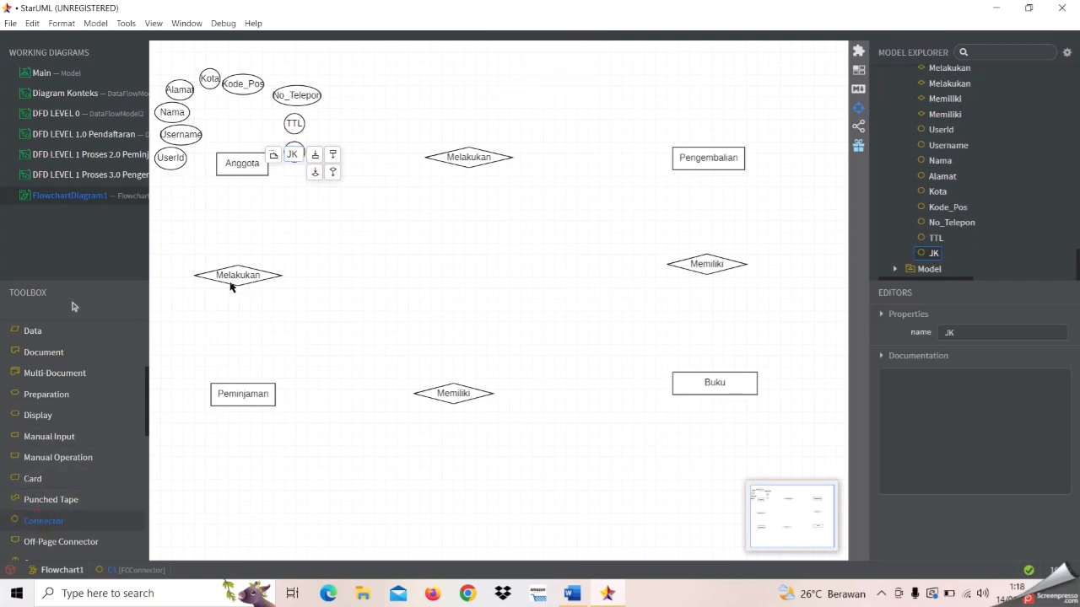
click(288, 181)
key(Caps_Lock)
key(Caps_Lock)
text(Tgl_)
key(Caps_Lock)
text(R)
key(Caps_Lock)
text(egistr)
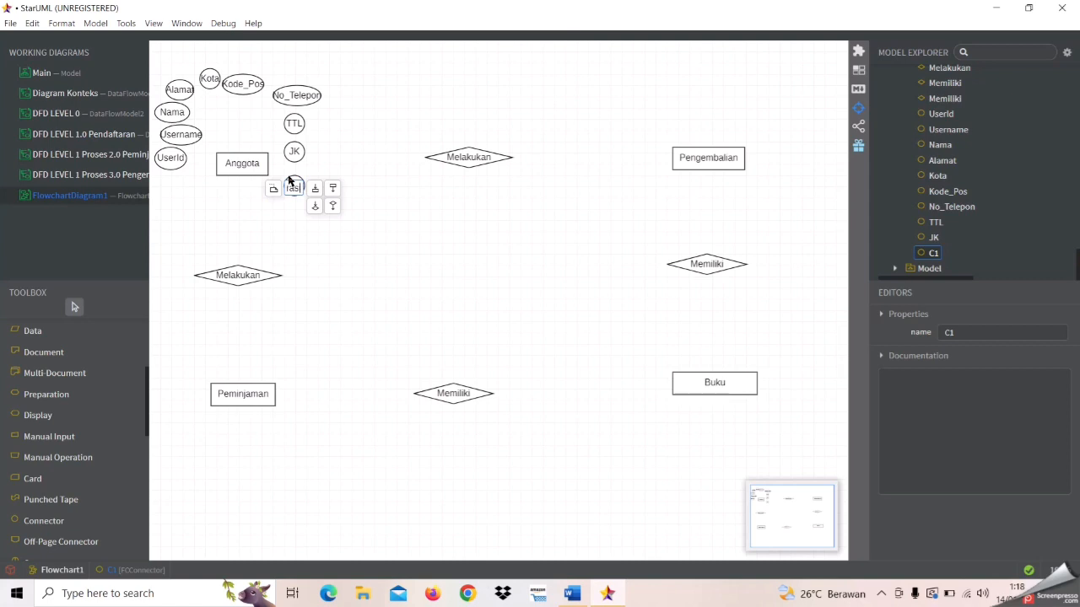
click(456, 212)
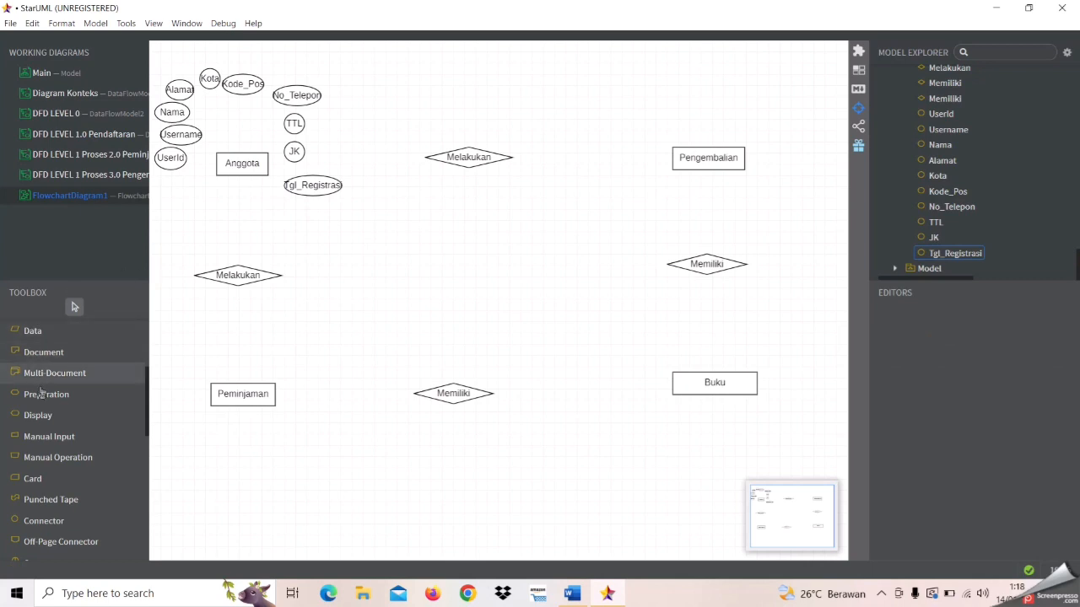
Add a Connector circle named "Tgl_Expire" below UserId
click(44, 521)
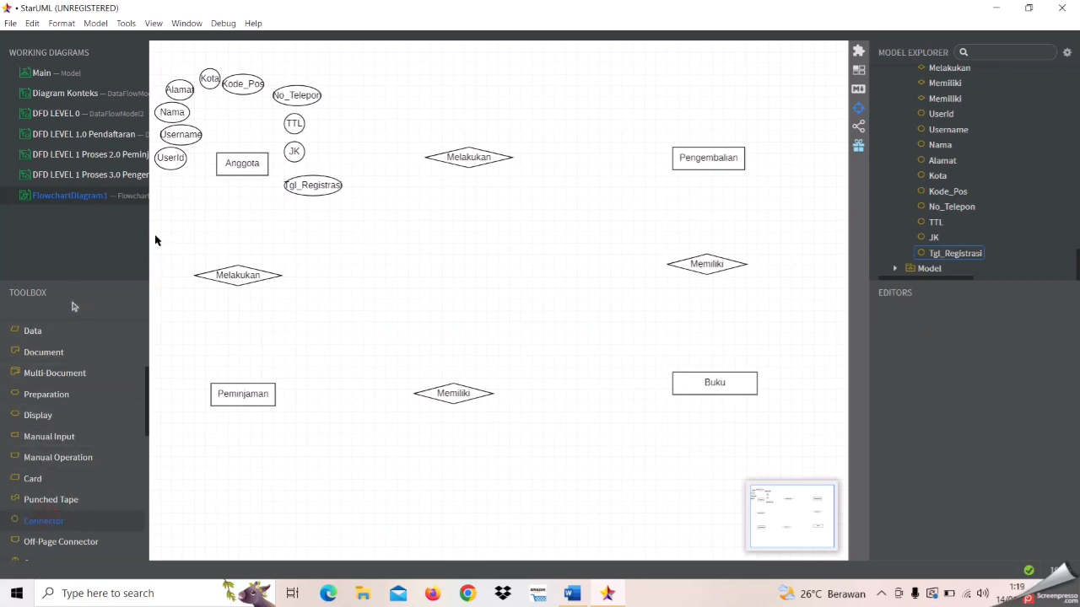
click(159, 190)
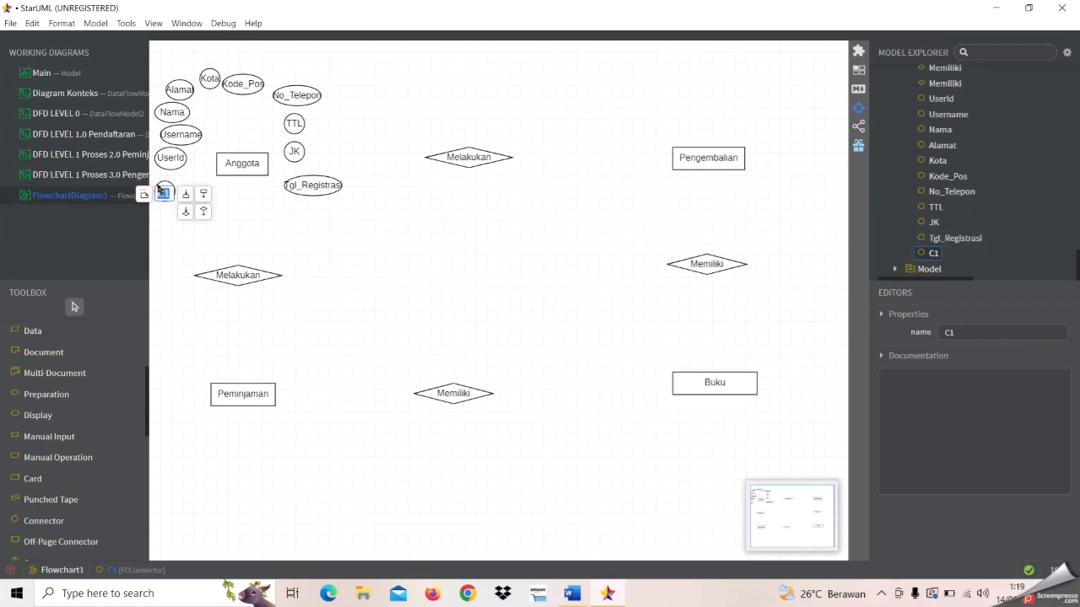
key(Caps_Lock)
text(Tgl)
key(Caps_Lock)
text(_Expire)
click(361, 247)
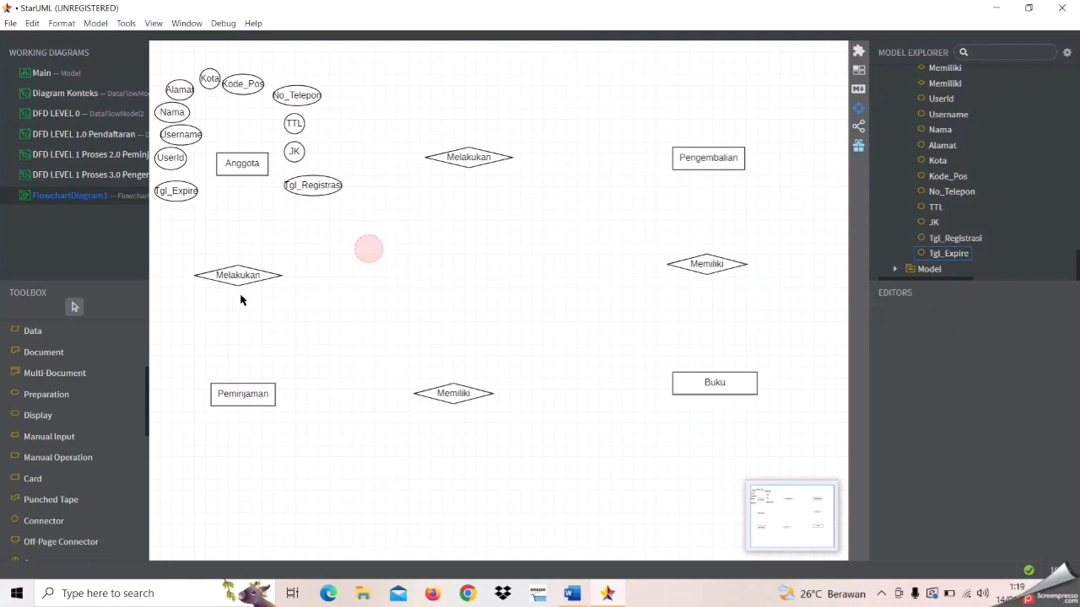
Add a Connector circle named "Email" below Tgl_Expire
click(42, 520)
click(164, 219)
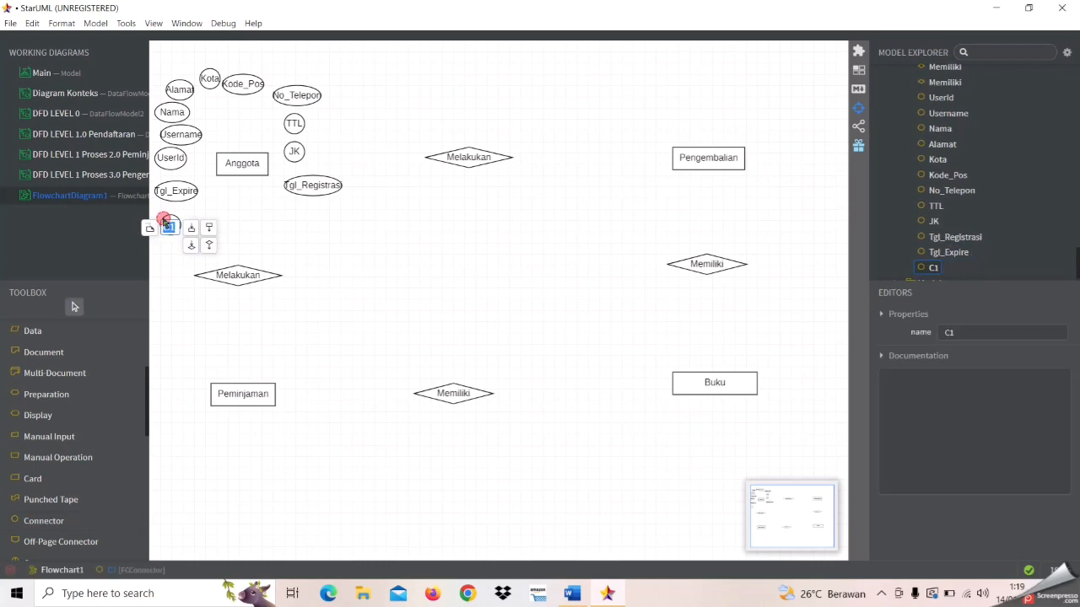
key(Caps_Lock)
key(Caps_Lock)
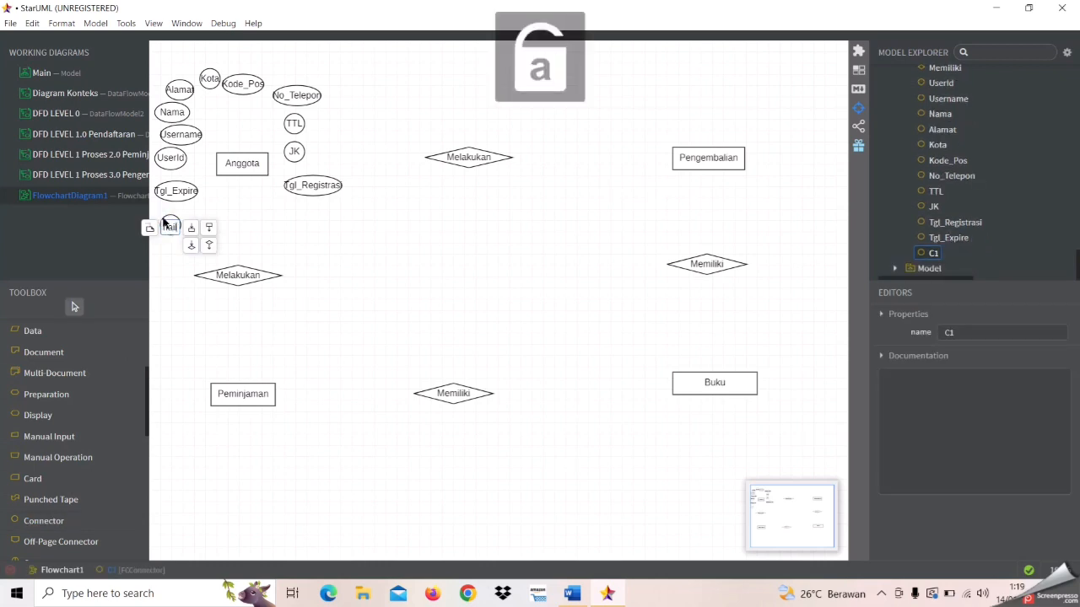
Add a Connector circle named "Password" below Tgl_Registrasi
click(42, 520)
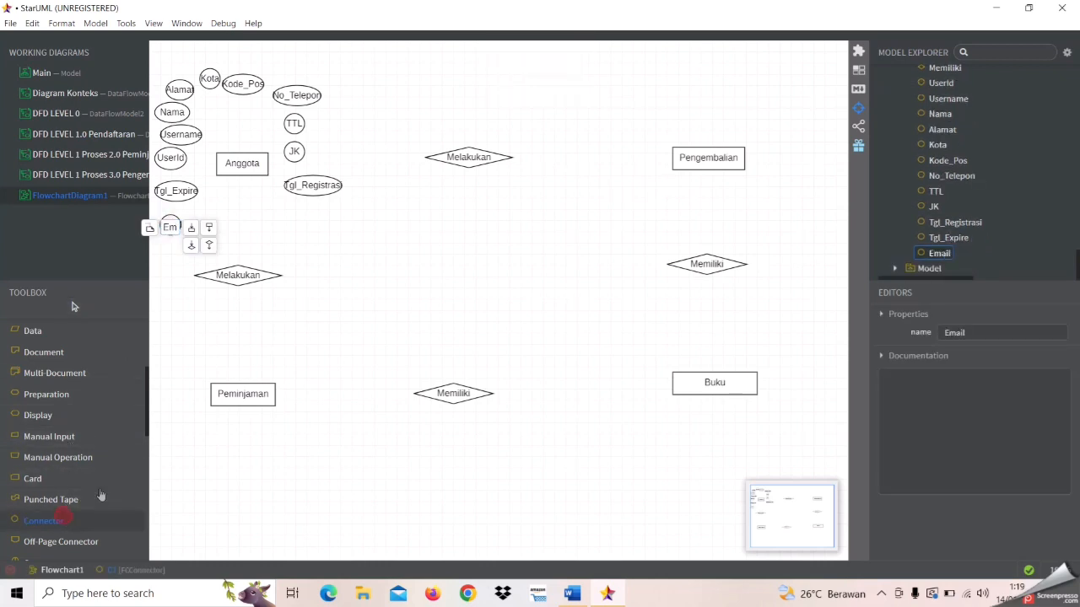
click(316, 218)
key(Caps_Lock)
text(Pass)
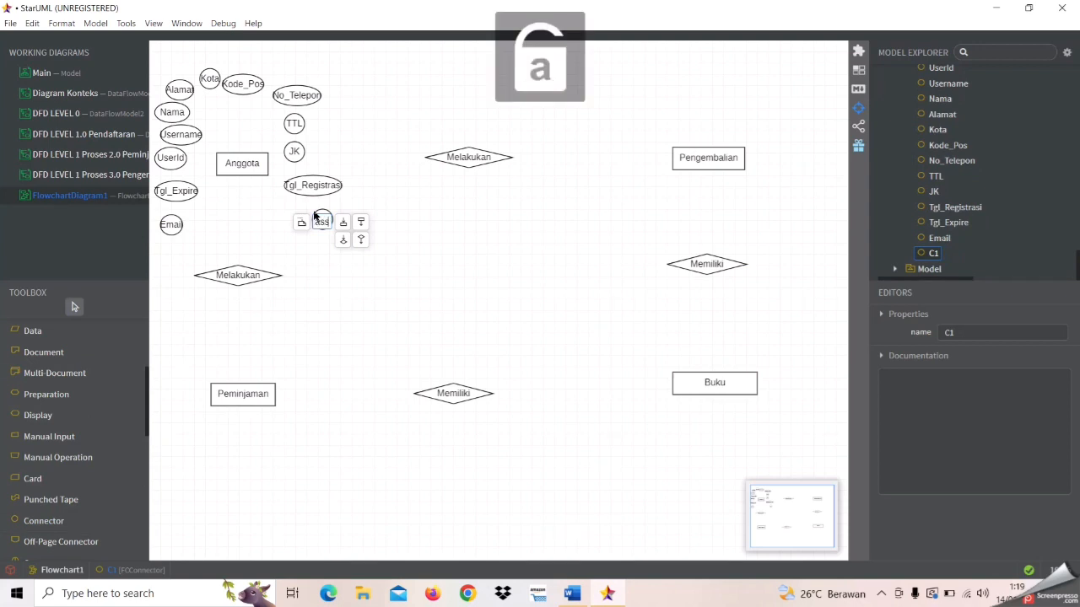
text(word)
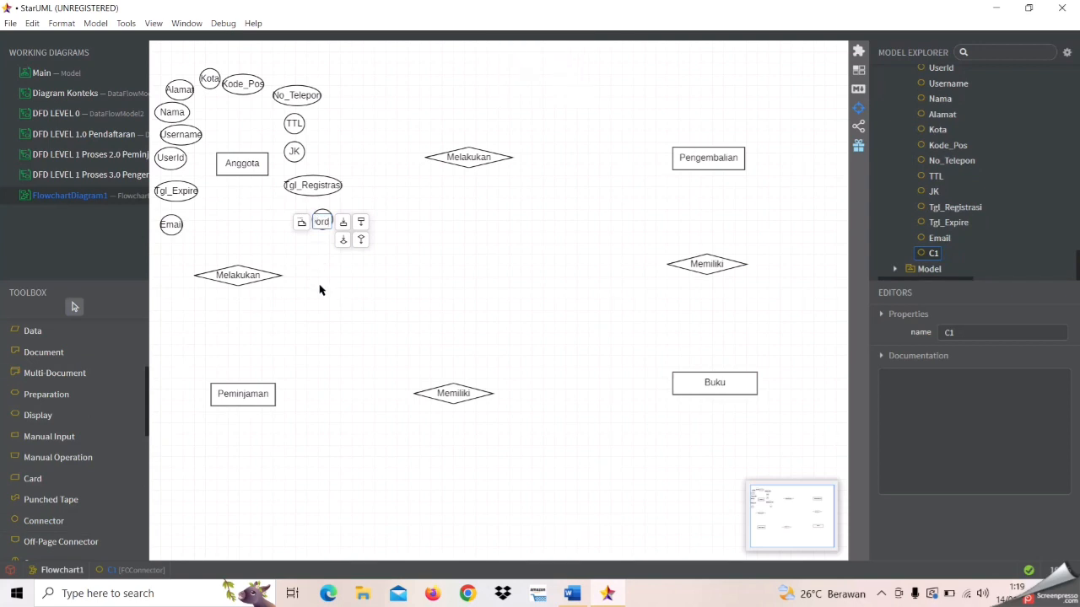
click(319, 291)
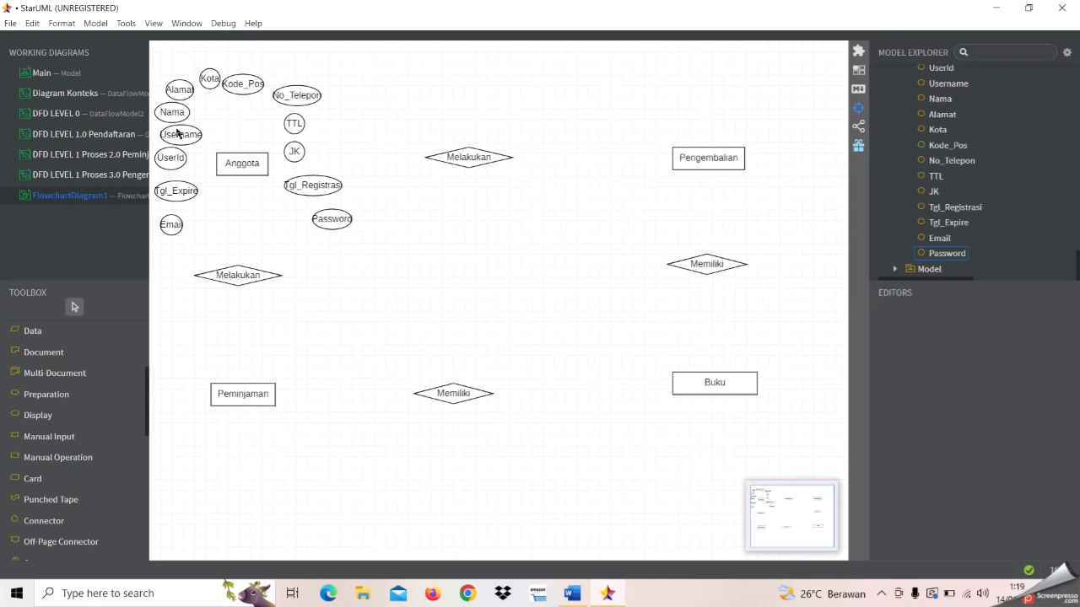
Rearrange Kota, Kode_Pos, No_Telepon and TTL into a row along the diagram's upper edge, with JK and Tgl_Registrasi stepping down after TTL
drag(210, 79, 177, 62)
drag(249, 85, 222, 62)
drag(291, 96, 268, 69)
drag(295, 124, 301, 84)
drag(294, 158, 288, 124)
drag(305, 190, 339, 122)
drag(301, 85, 312, 63)
click(289, 120)
drag(290, 121, 345, 82)
drag(339, 120, 350, 115)
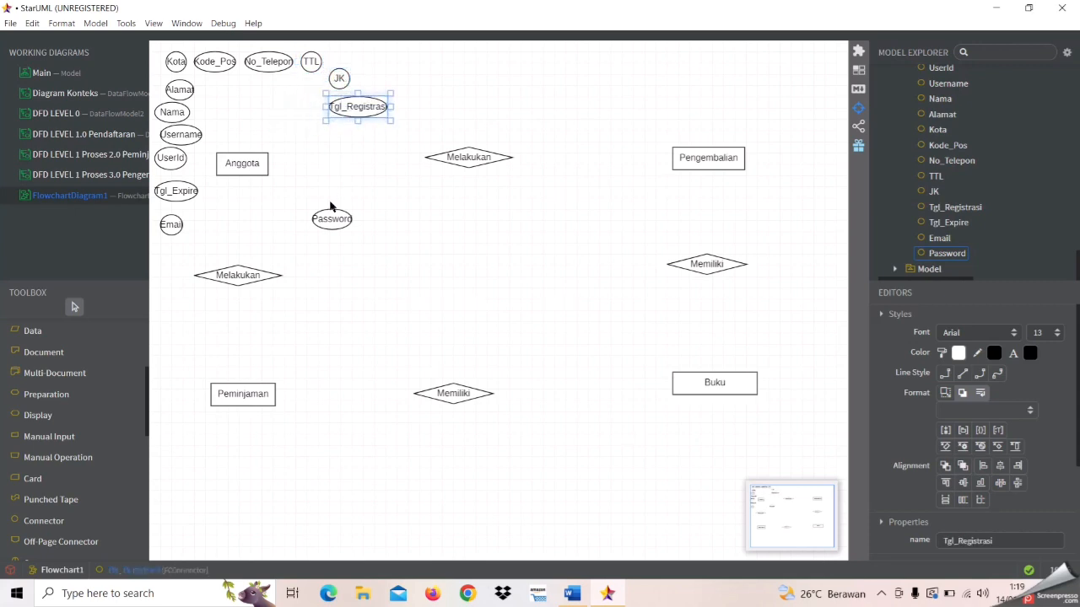
Move the Password circle up near Anggota's upper right, and shift Username left in line with the other attributes
drag(330, 220, 295, 135)
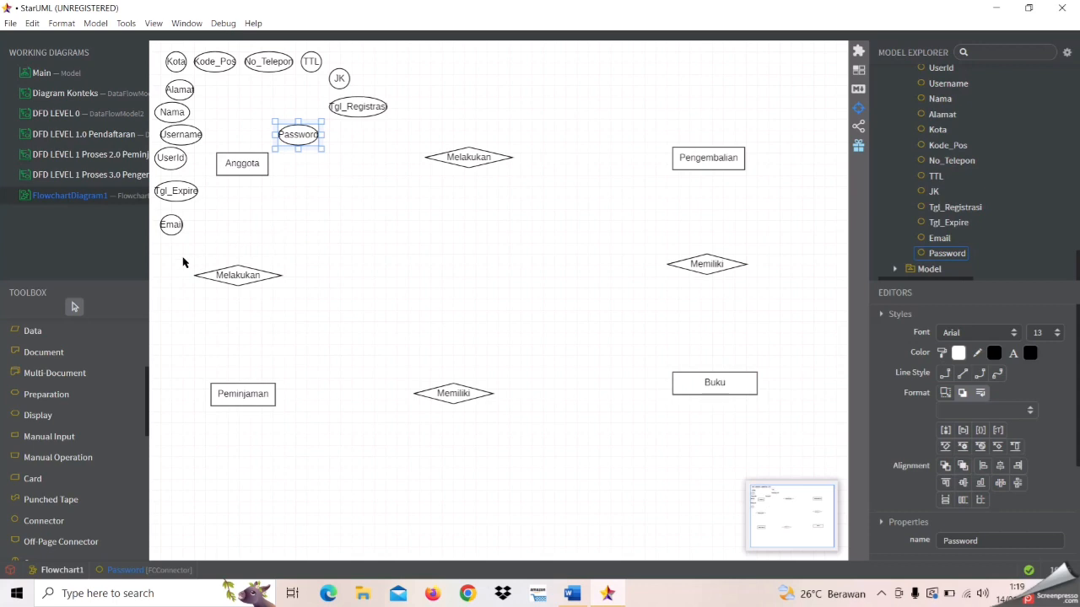
click(180, 137)
drag(176, 138, 175, 144)
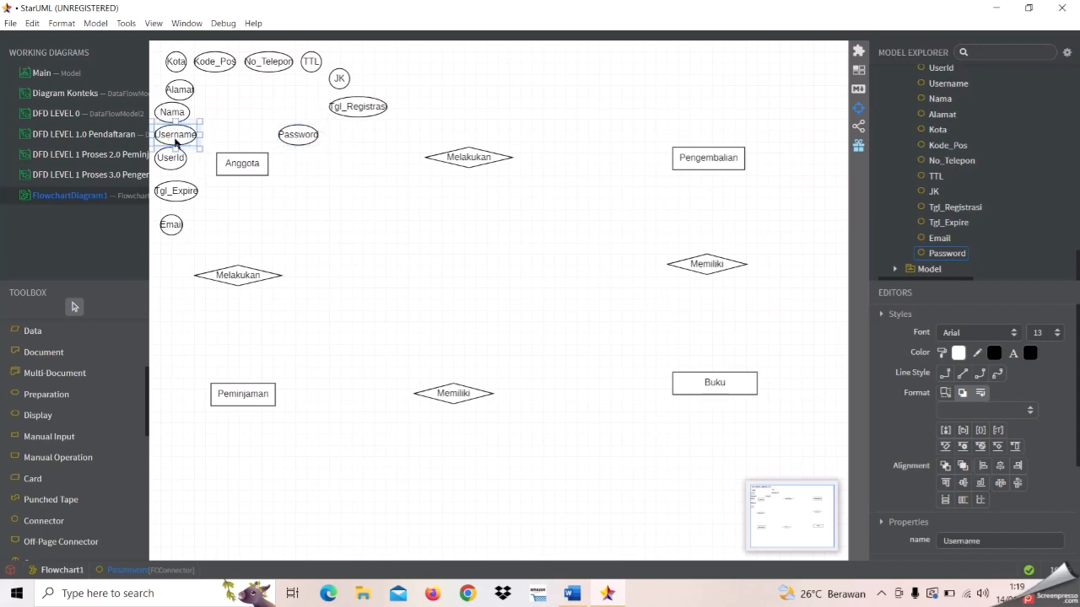
click(172, 163)
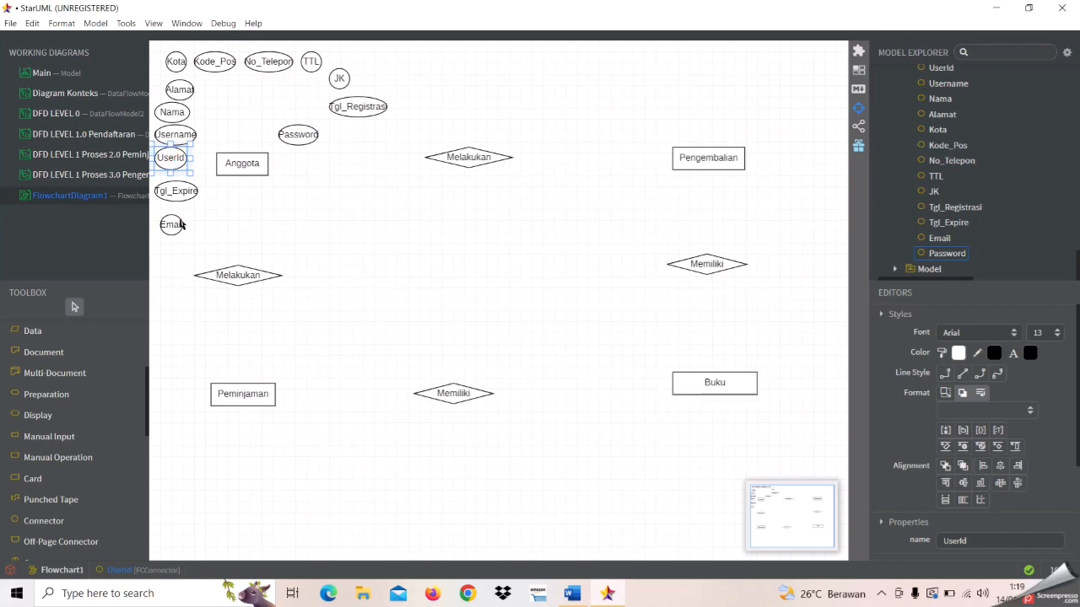
Raise JK level with TTL, move Tgl_Registrasi below and right of JK, and place Password beneath Tgl_Registrasi
drag(300, 139, 323, 133)
click(339, 81)
drag(340, 80, 339, 63)
click(348, 104)
drag(358, 100, 368, 91)
click(321, 129)
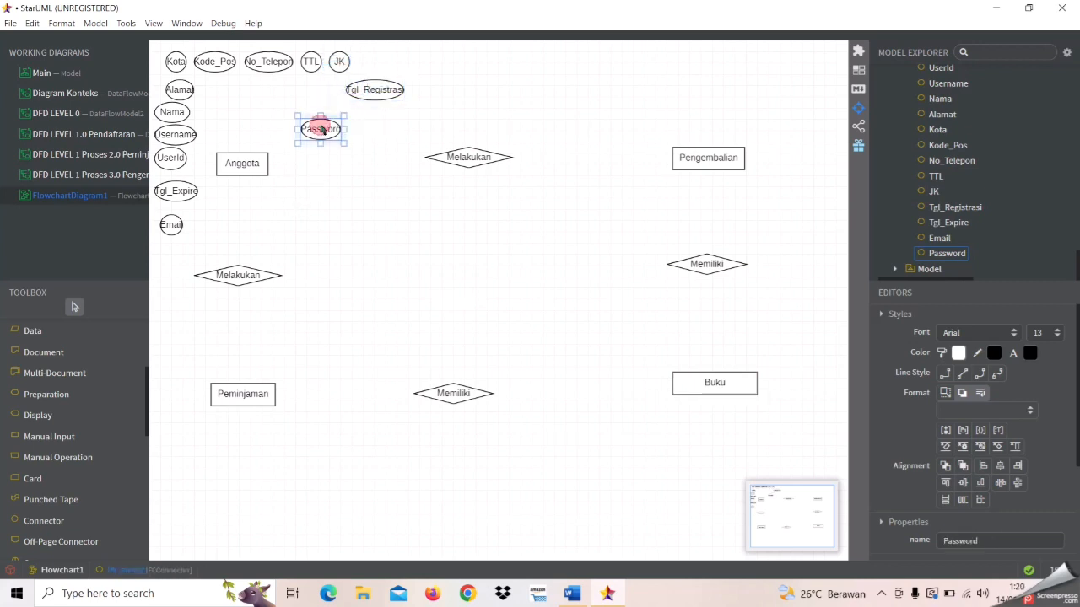
drag(355, 122, 355, 120)
Move the Email circle below Password, to the upper right of Anggota, and widen it to fit its name
drag(171, 224, 318, 142)
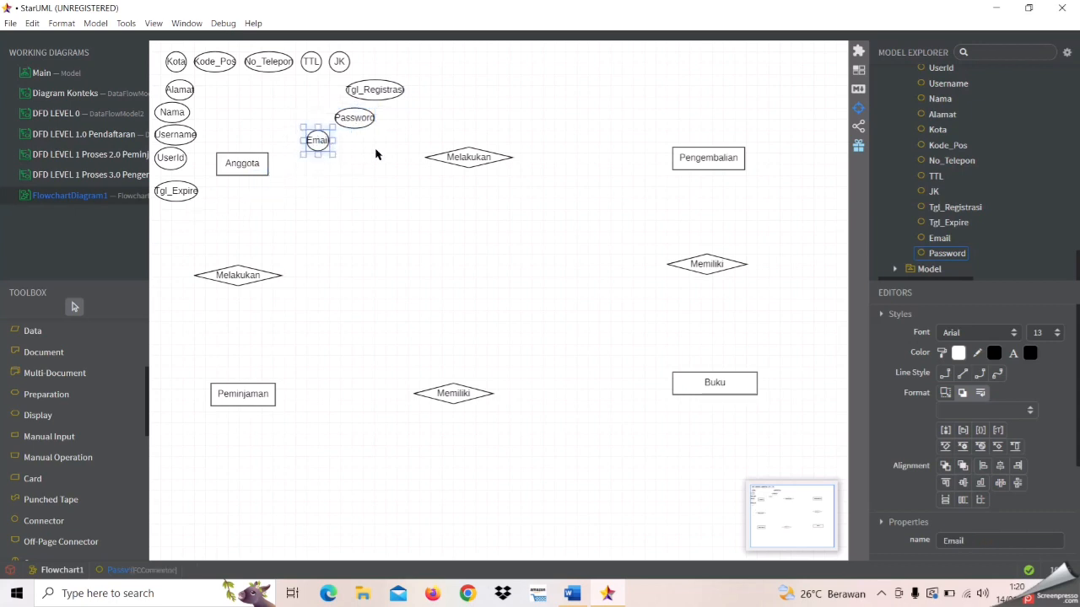
click(376, 155)
click(318, 148)
drag(344, 150, 350, 152)
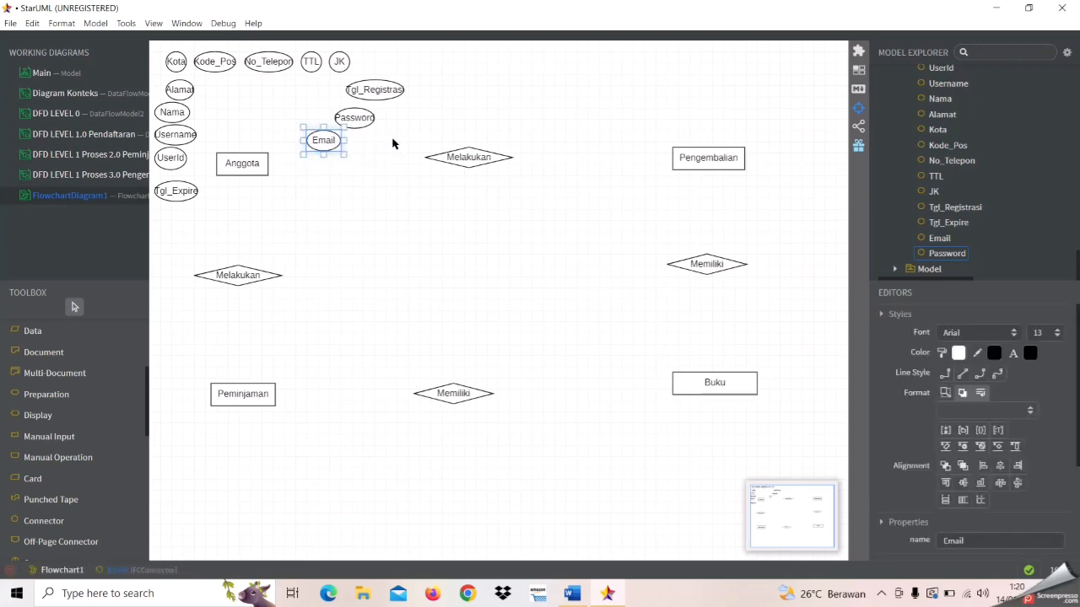
click(393, 140)
Lower the upper Melakukan decision level with Anggota and connect the two with a free line
drag(464, 161, 464, 169)
click(412, 212)
mouse_move(149, 407)
mouse_down()
mouse_move(149, 350)
mouse_move(158, 516)
mouse_up()
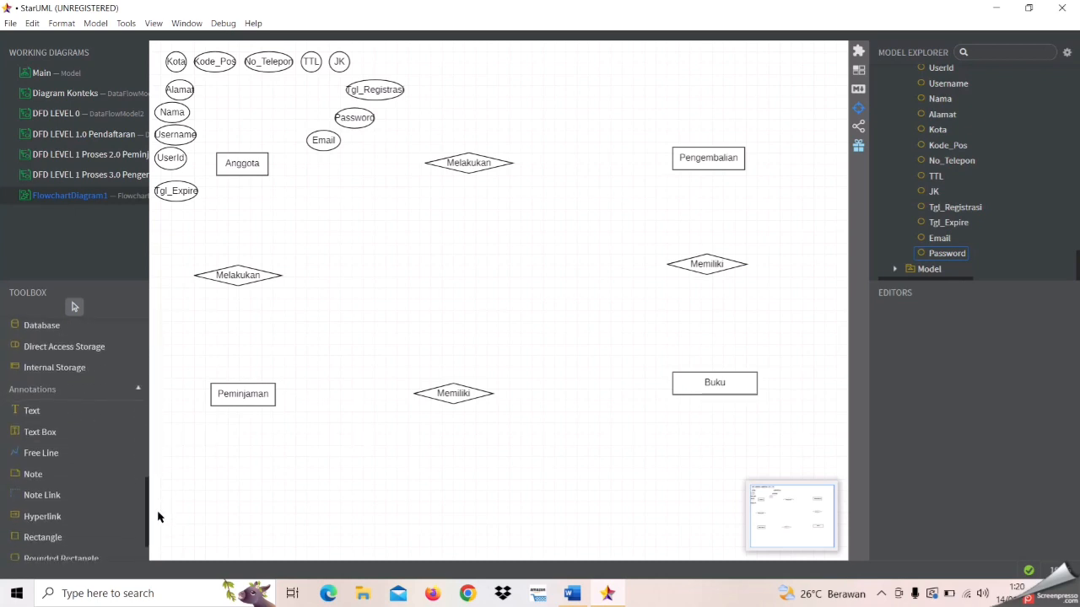
click(77, 453)
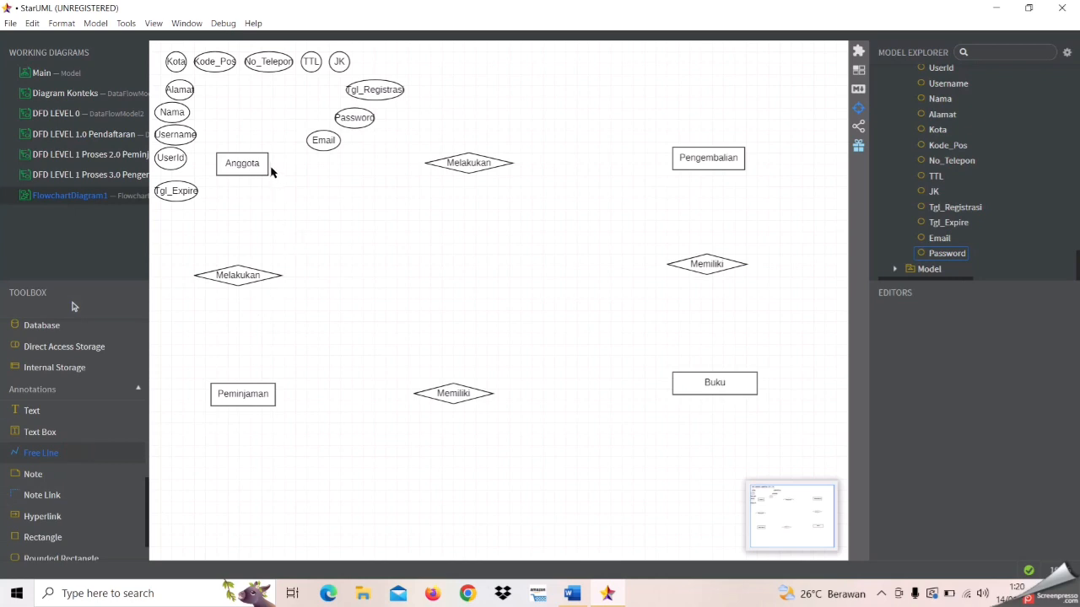
drag(267, 164, 430, 164)
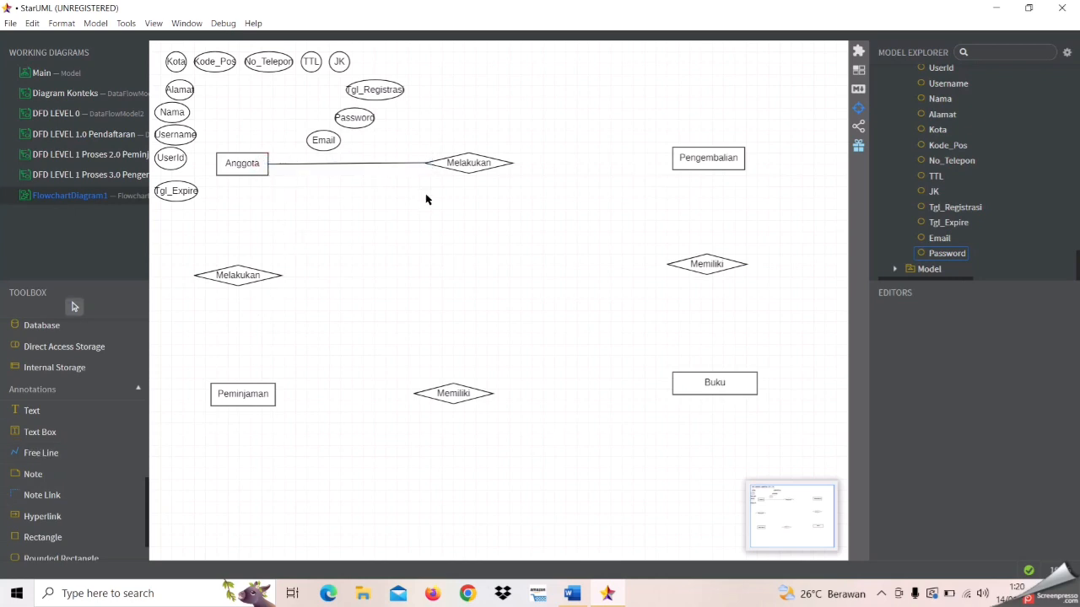
Connect the upper Melakukan decision to Pengembalian with a free line attached at the decision's right corner
click(59, 453)
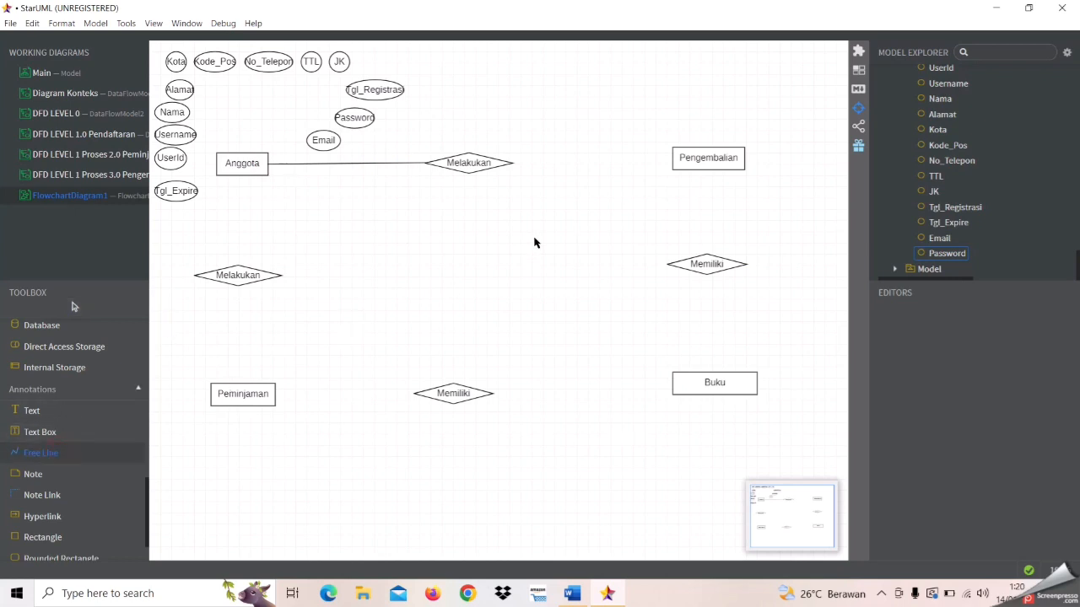
drag(512, 166, 673, 162)
click(521, 160)
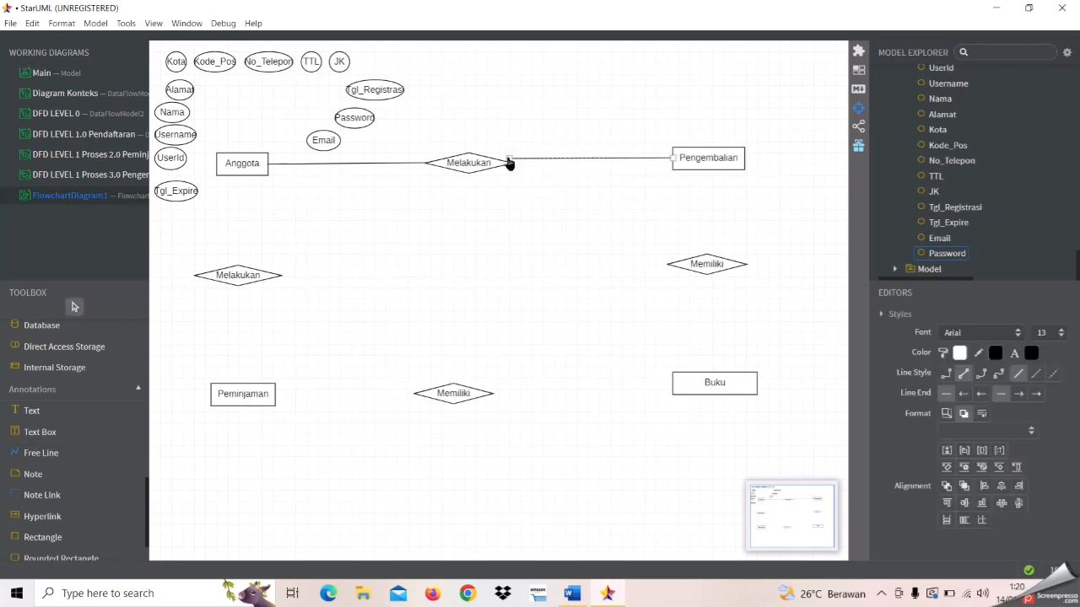
drag(511, 168, 511, 166)
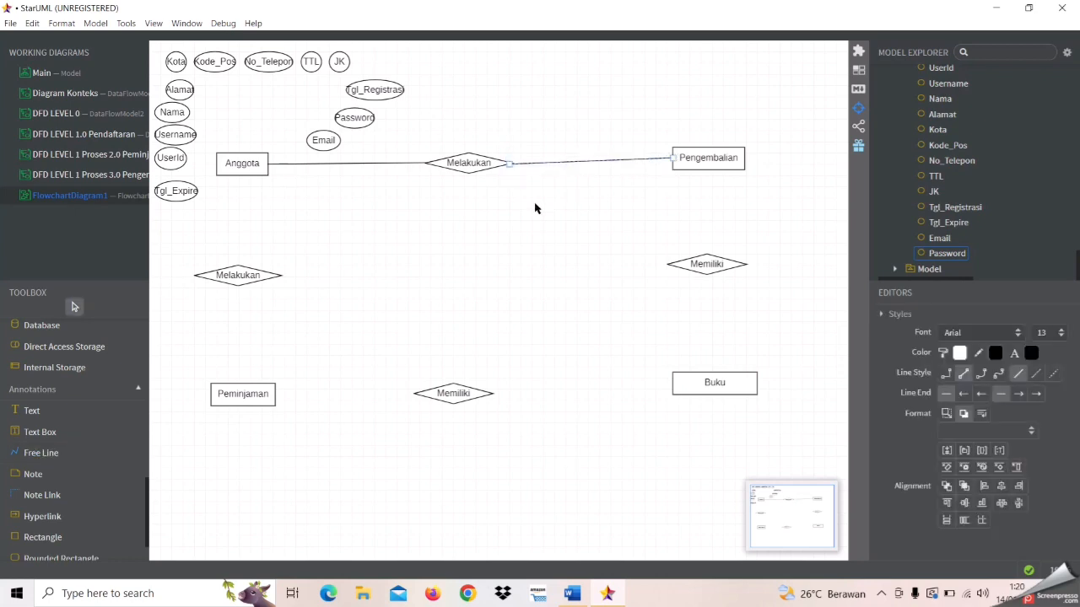
Lower the Pengembalian process level with Melakukan and move its line end down so the connecting line is straight
click(714, 170)
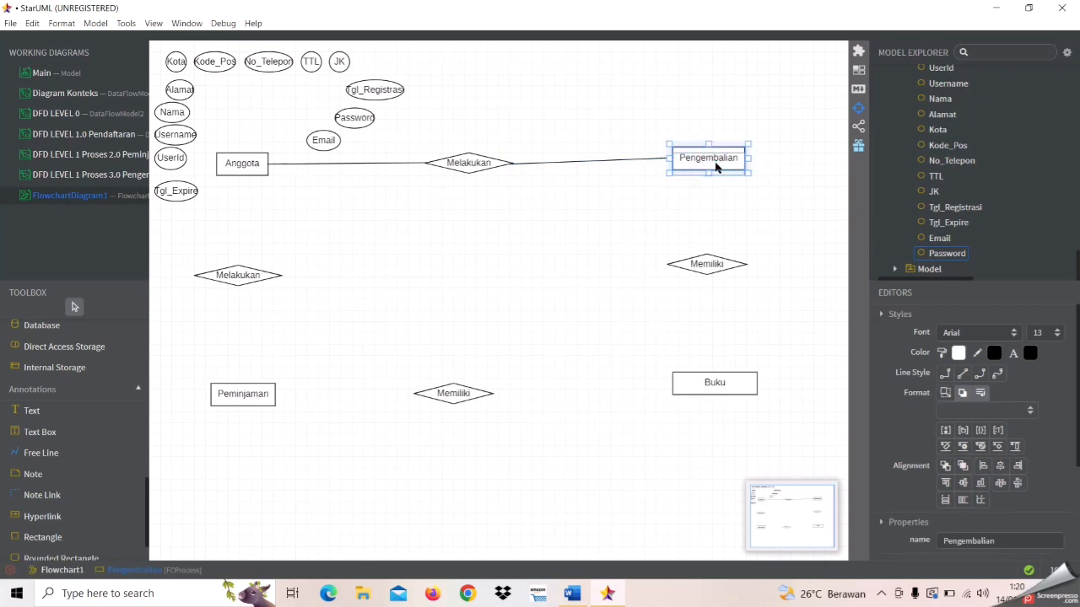
drag(716, 163, 716, 169)
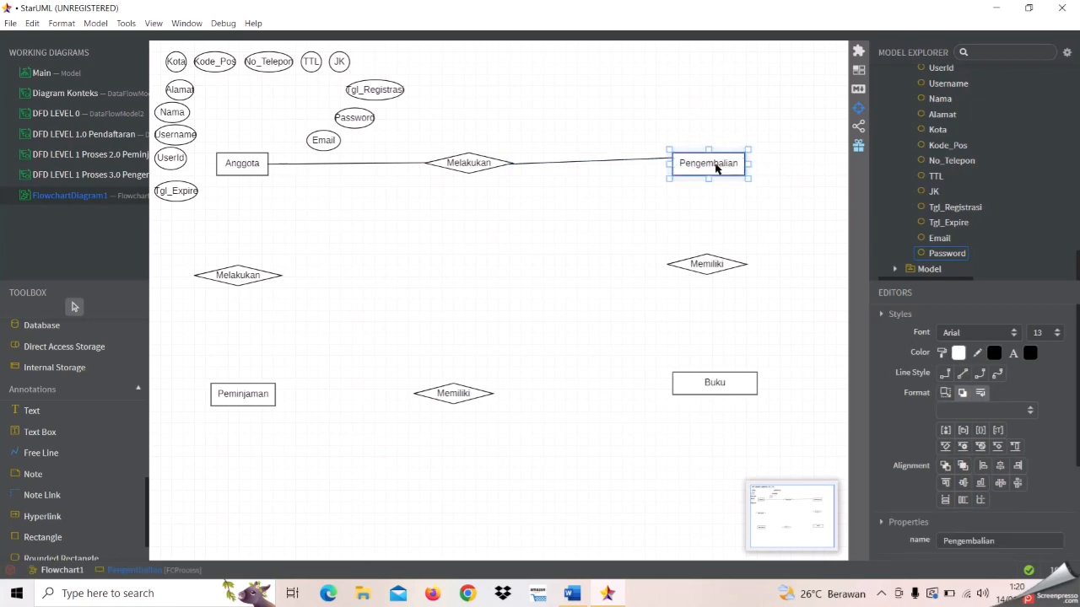
click(650, 158)
click(672, 159)
drag(673, 162, 673, 167)
click(707, 199)
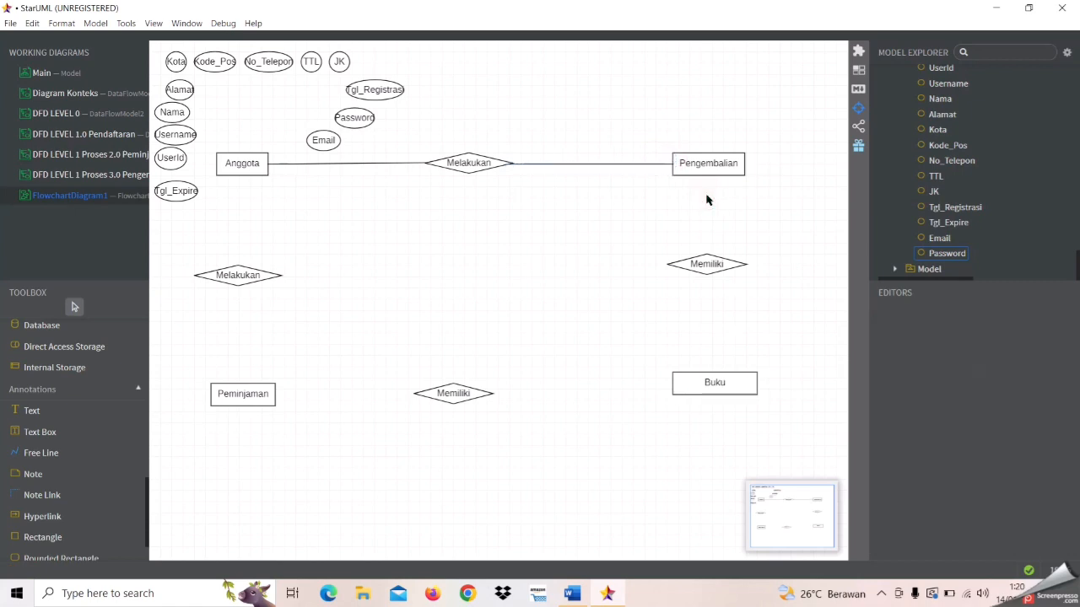
Draw free lines from Pengembalian down to the Memiliki decision and from that decision down to Buku
click(88, 451)
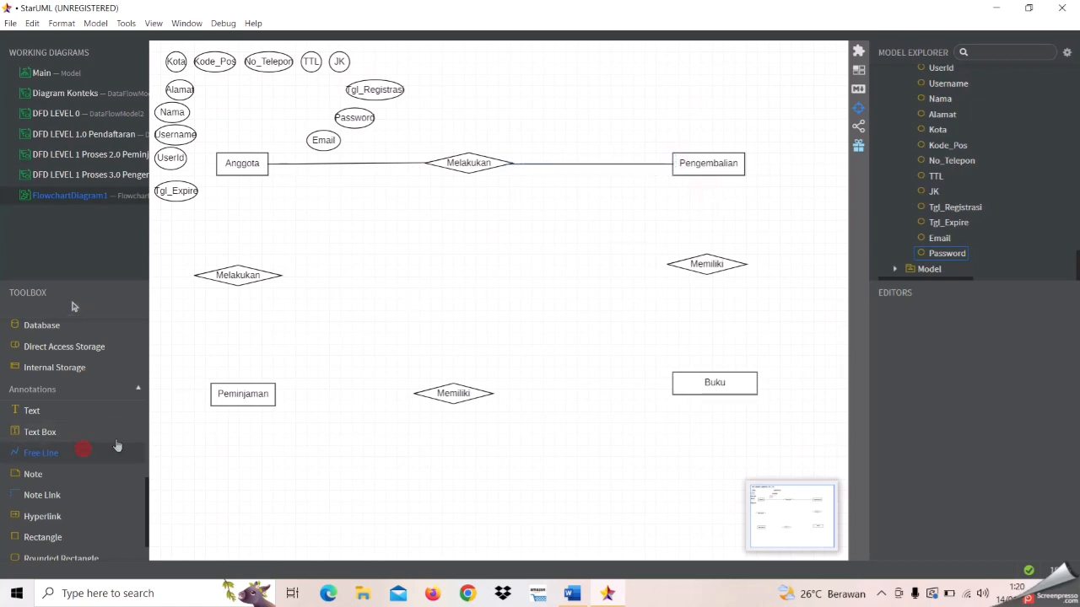
drag(707, 179, 707, 264)
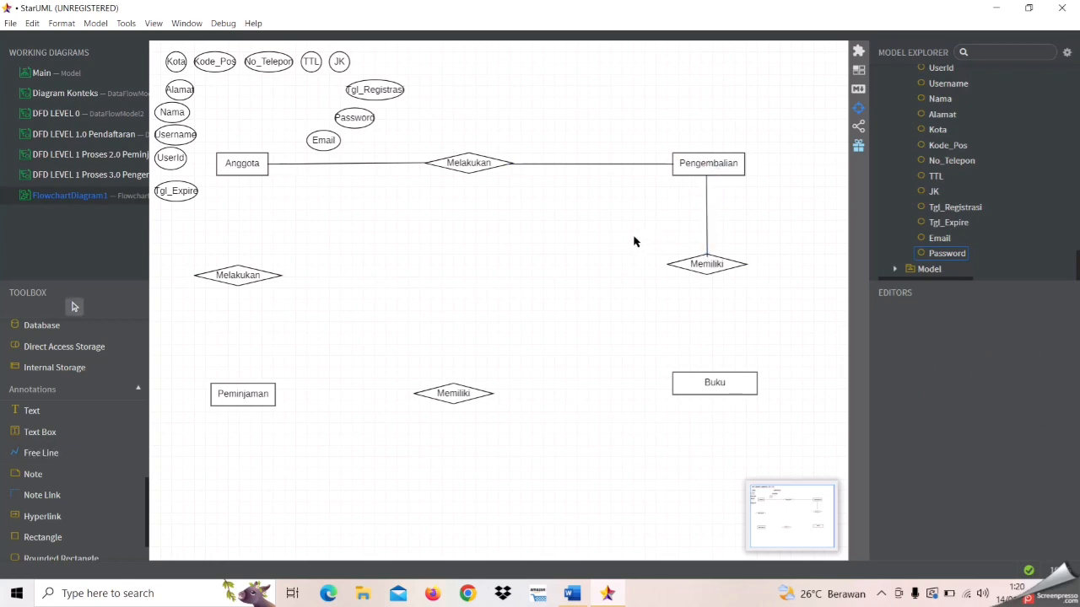
click(69, 453)
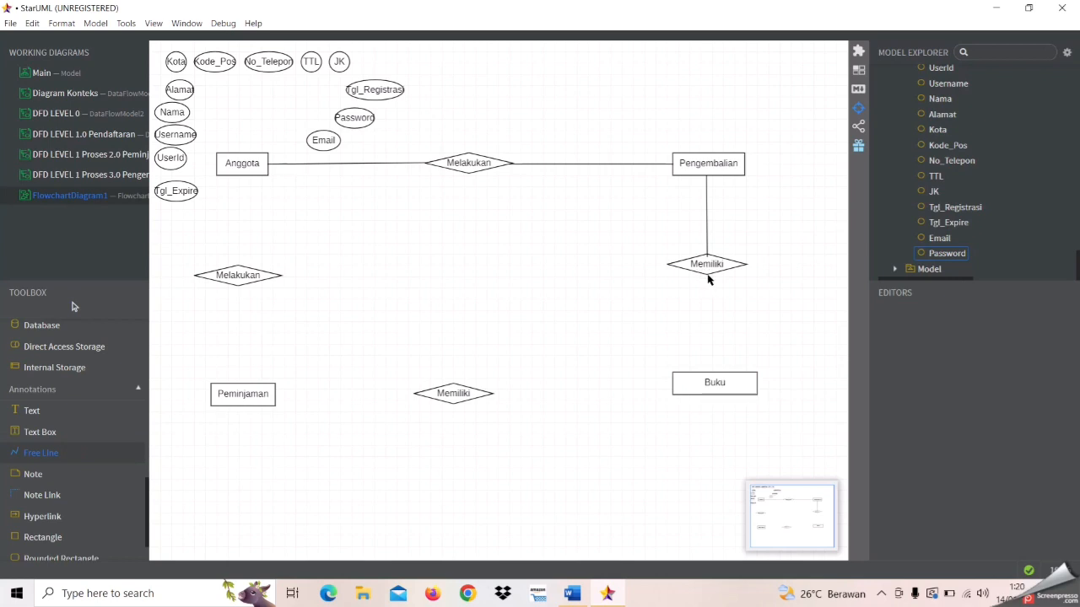
drag(707, 272, 711, 373)
click(643, 323)
Connect Anggota to the Melakukan decision below it with a free line and straighten the line at its Anggota end
click(60, 454)
drag(239, 180, 238, 269)
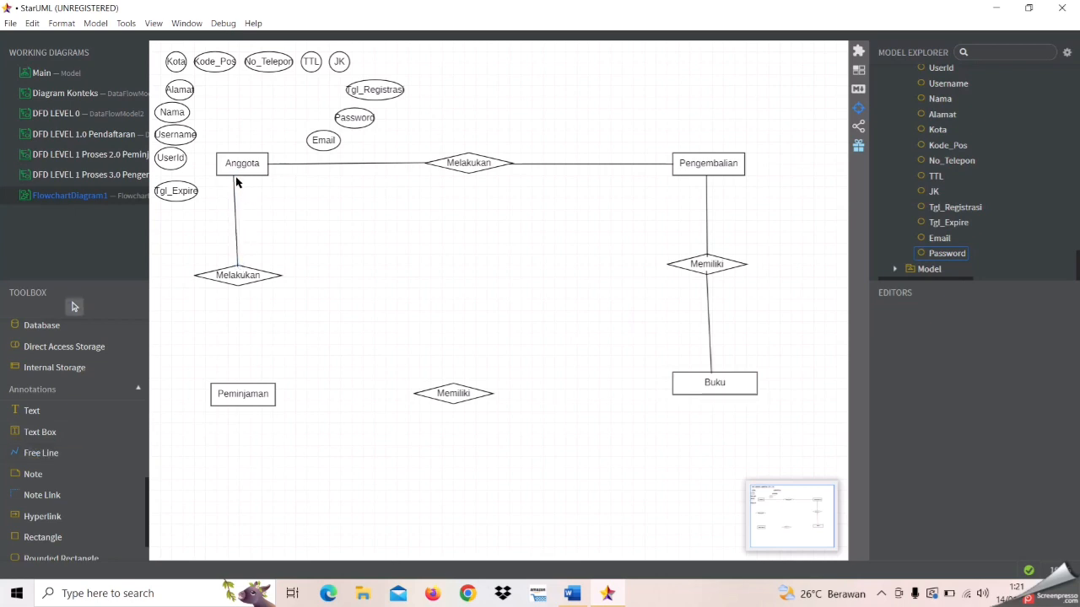
click(236, 182)
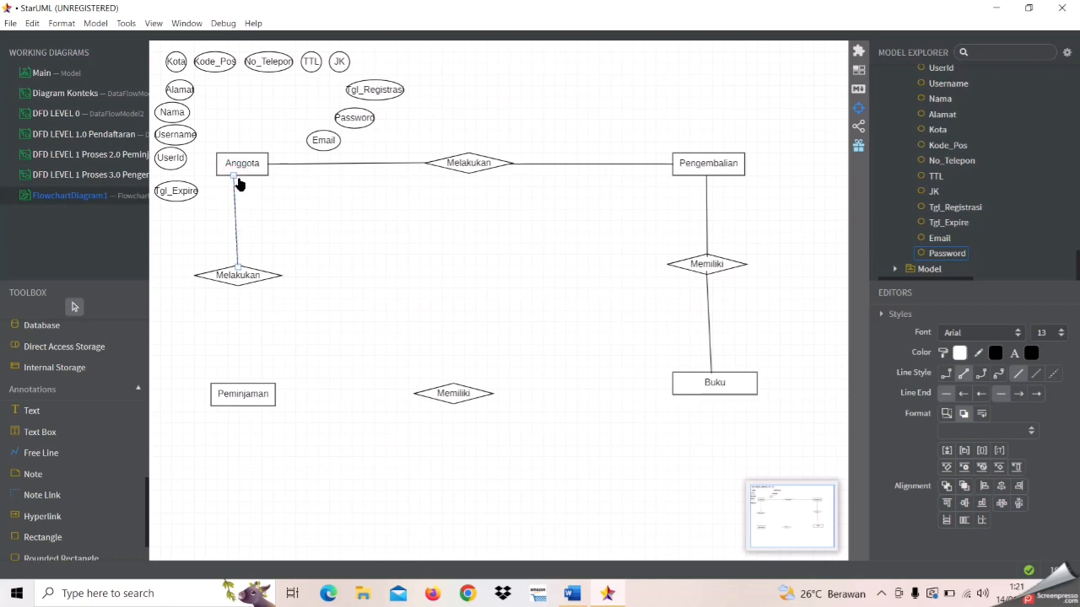
click(286, 267)
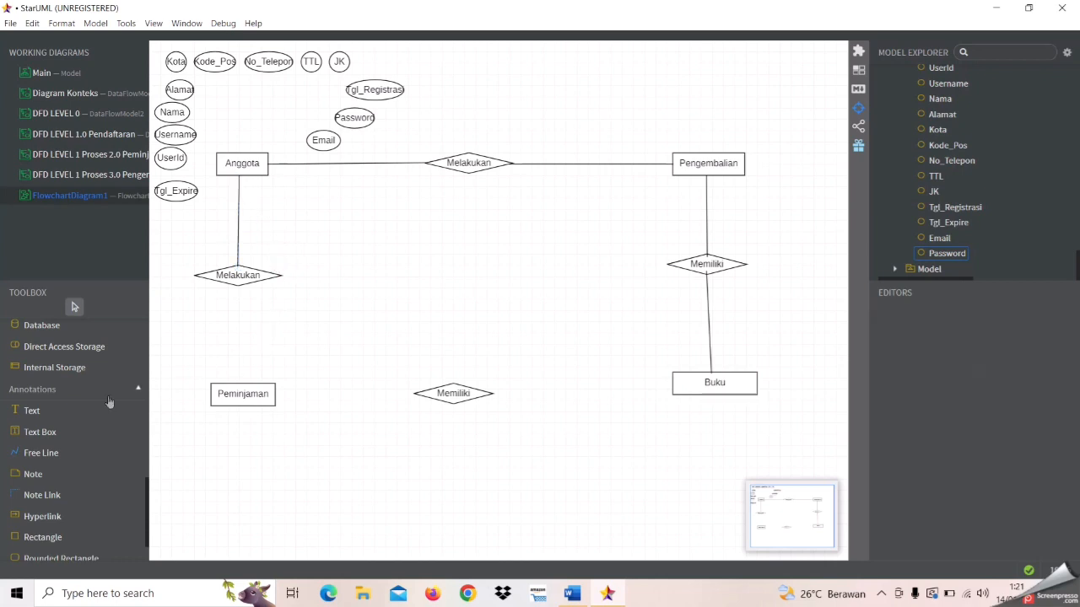
Connect the Melakukan decision below Anggota down to Peminjaman with a free line and straighten the line at its Melakukan end
click(59, 455)
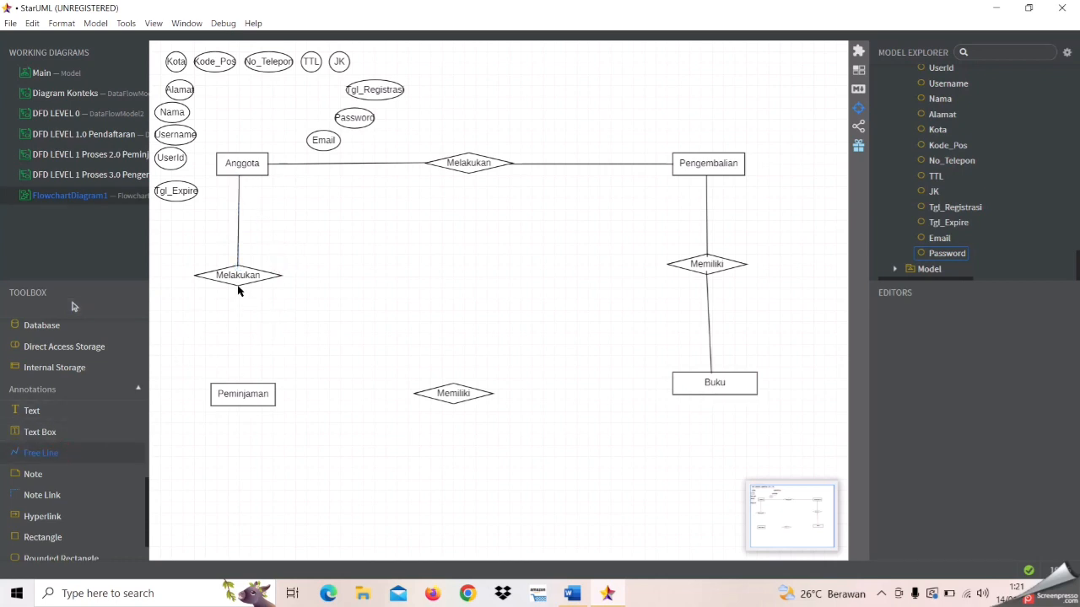
click(238, 287)
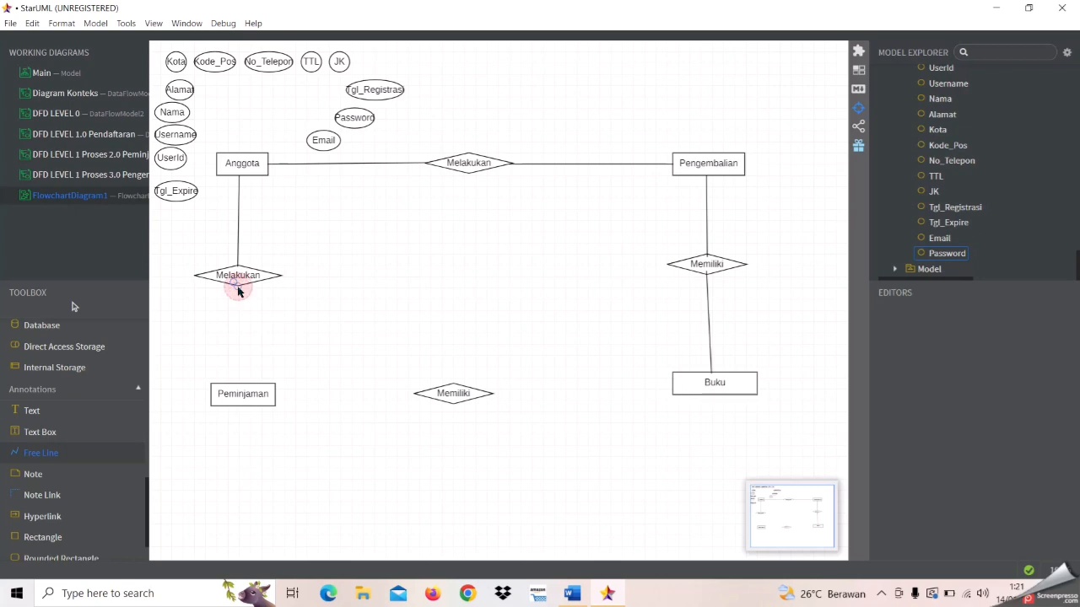
drag(237, 374, 241, 388)
click(234, 291)
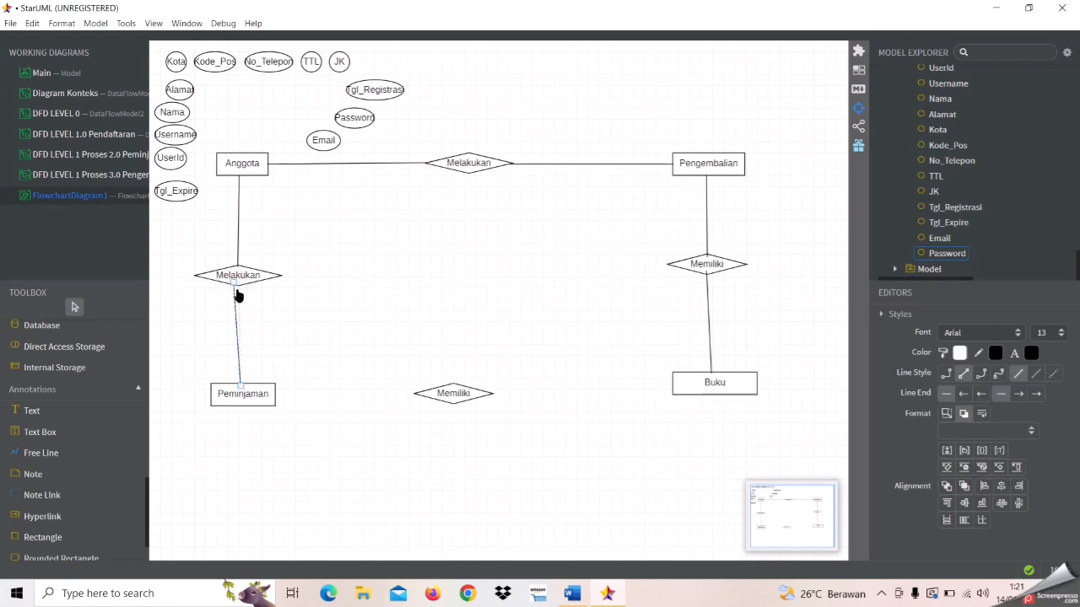
click(278, 309)
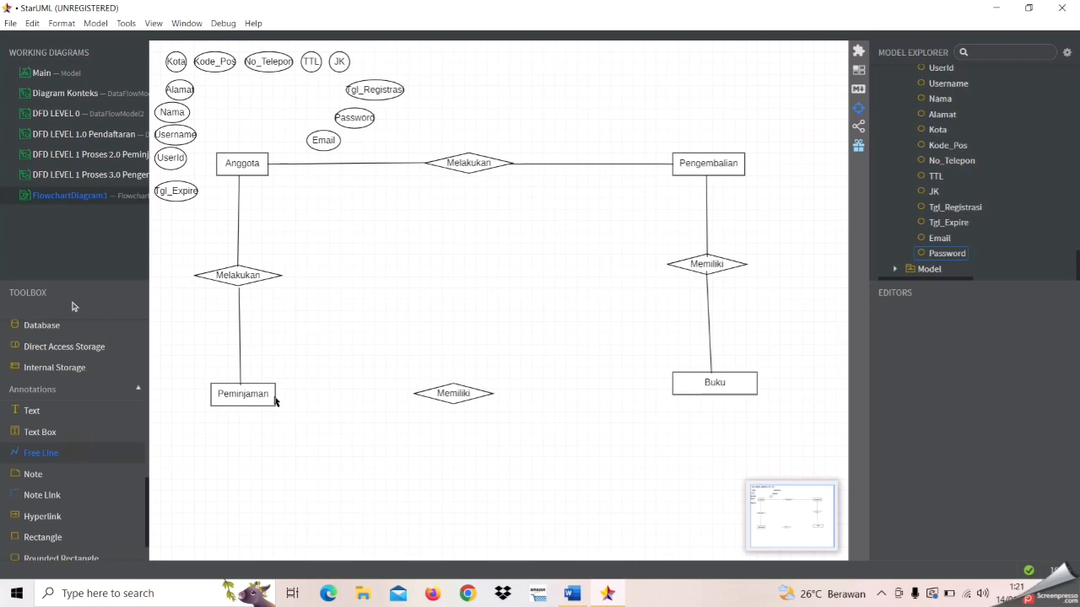
Draw a free line from Peminjaman to the lower Memiliki decision and adjust the upper end of the line between Melakukan and Peminjaman
drag(275, 399, 419, 393)
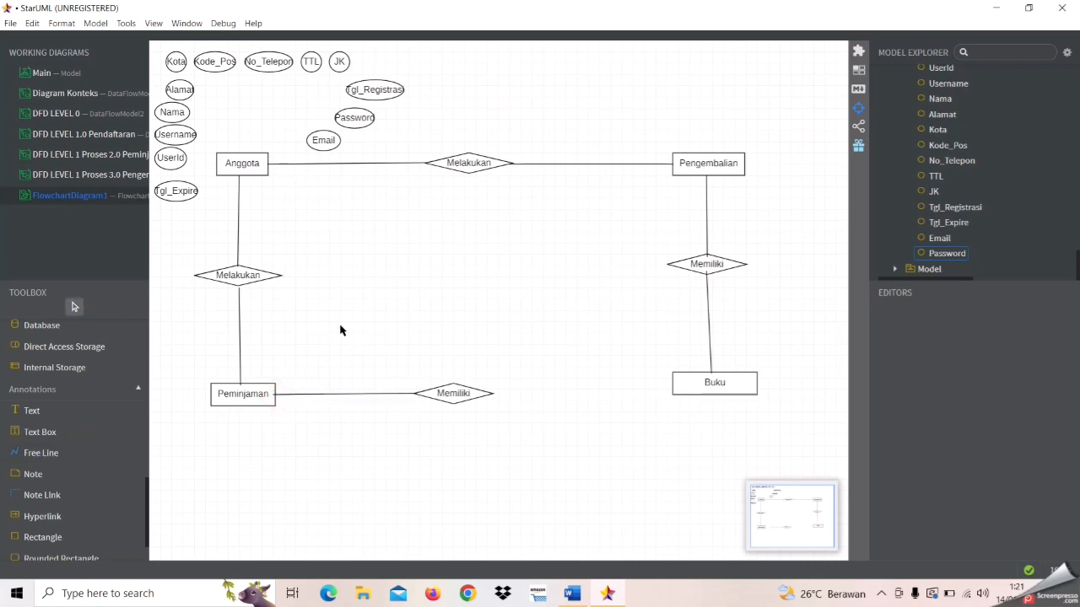
click(240, 311)
drag(239, 290, 242, 294)
click(265, 308)
Connect the lower Memiliki decision to Buku with a free line attached at the decision's right corner
click(42, 453)
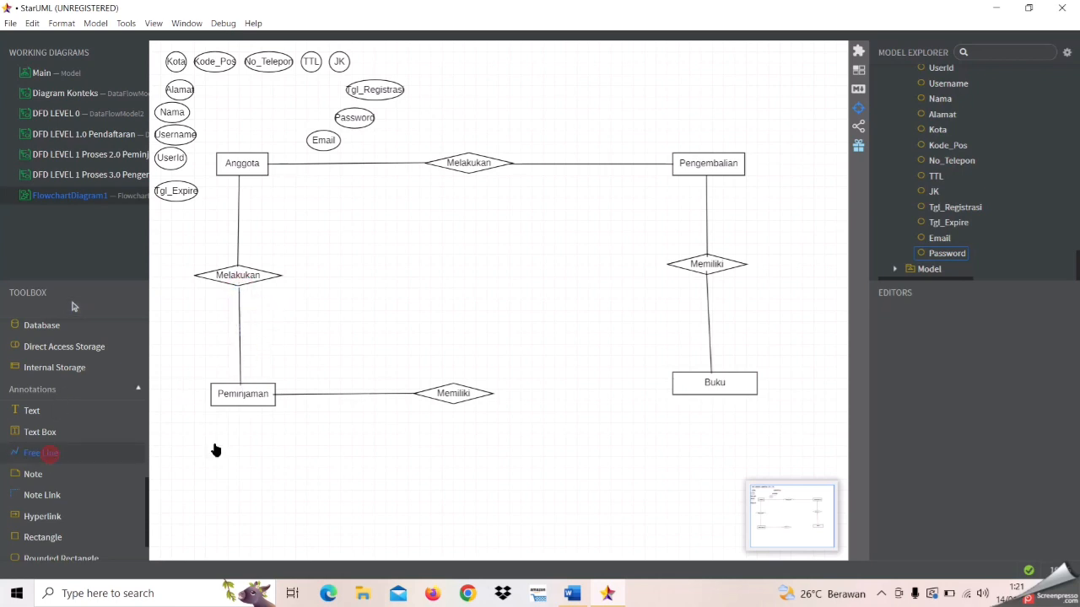
drag(490, 395, 675, 389)
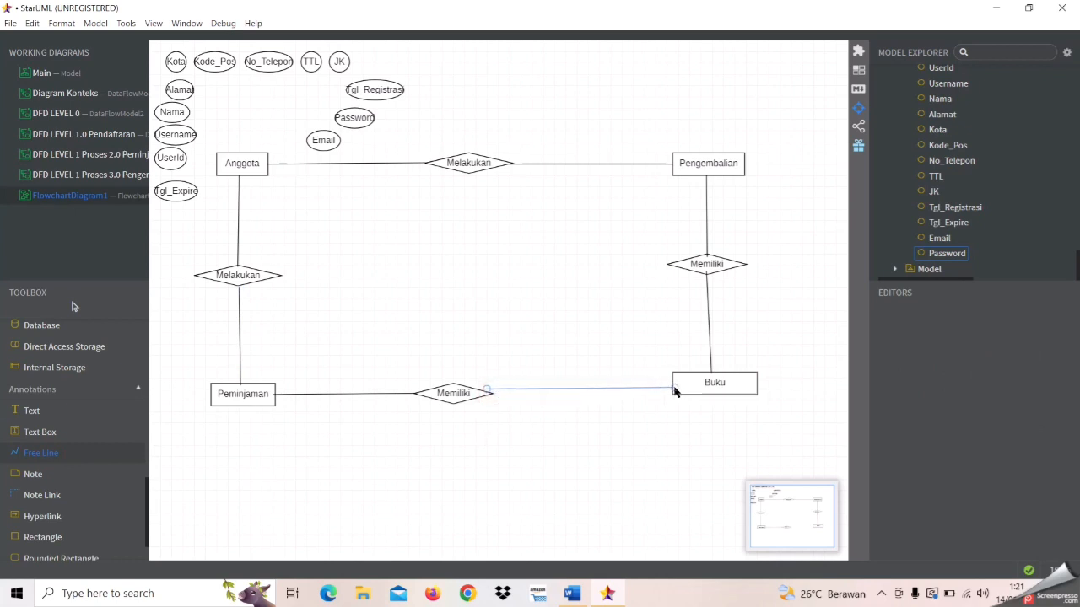
click(491, 392)
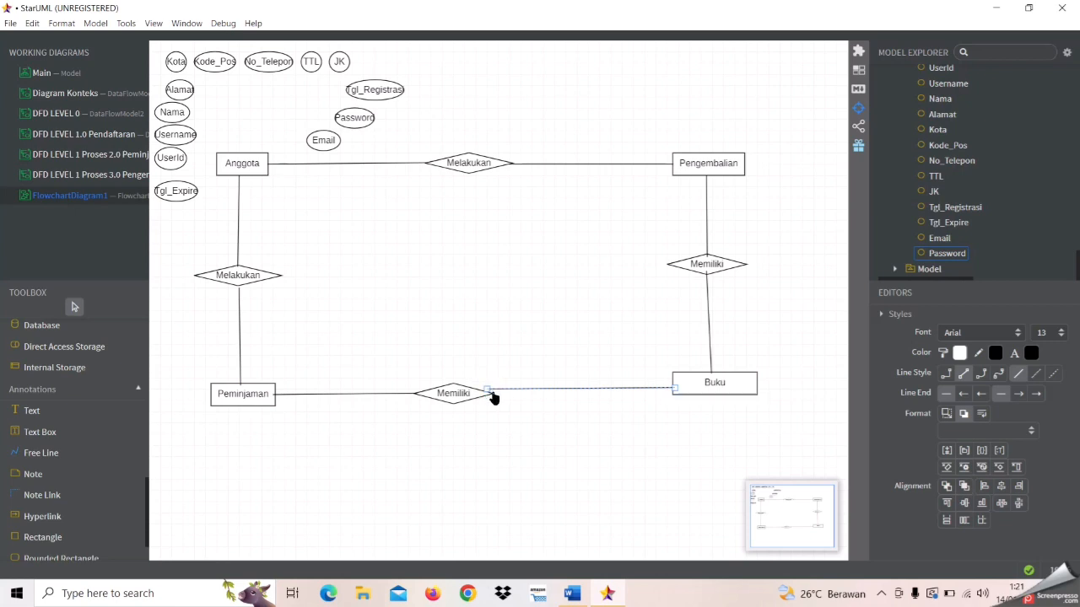
Move the Buku process slightly down and reattach the Buku ends of its two Memiliki lines, straightening the horizontal one
click(716, 391)
drag(724, 404, 723, 404)
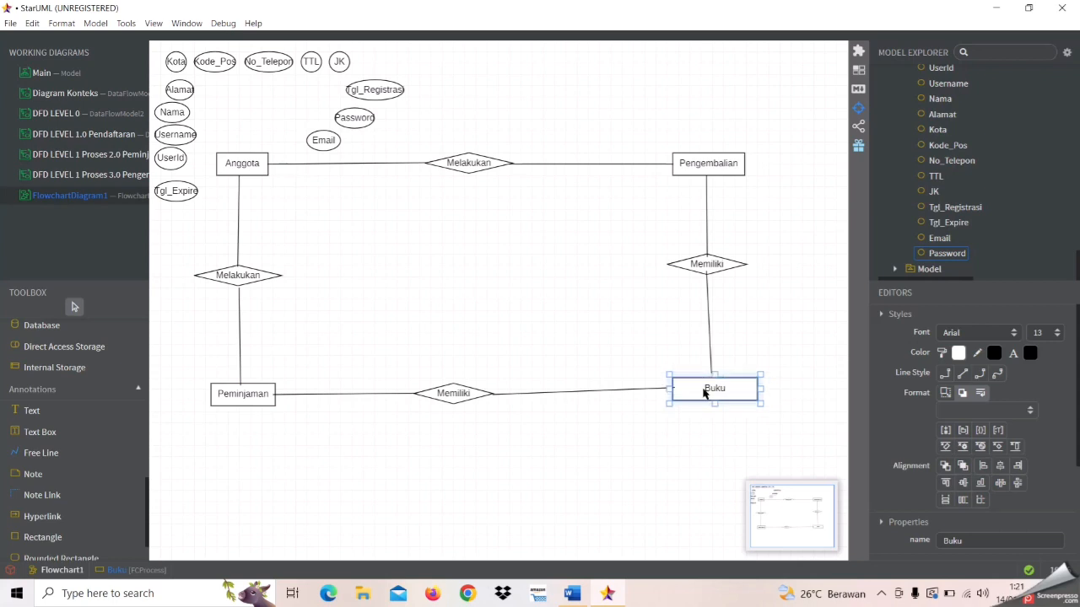
click(646, 390)
drag(674, 389, 674, 401)
click(711, 372)
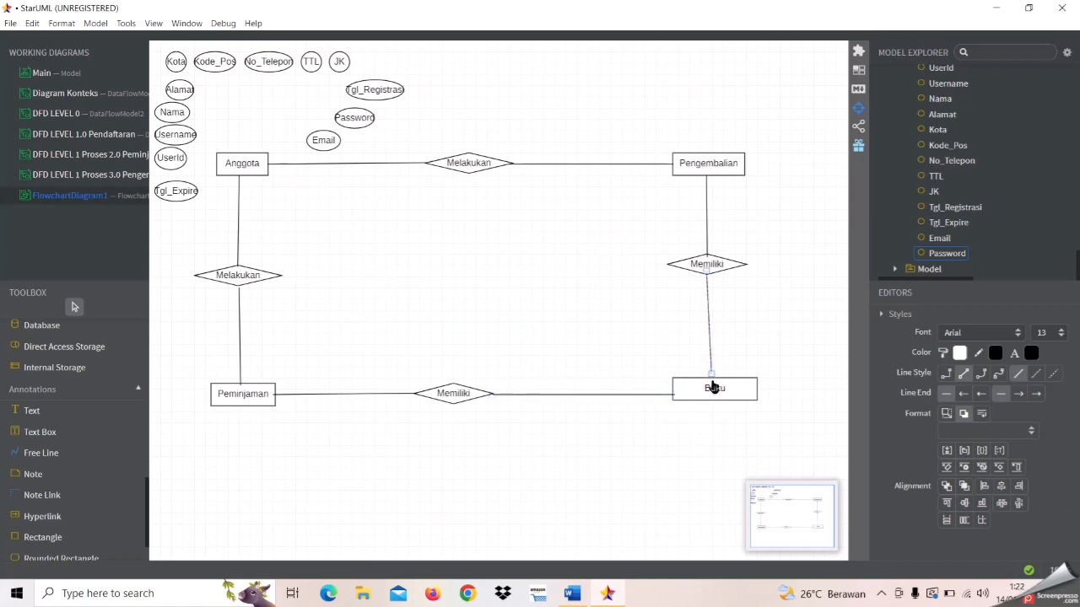
click(706, 431)
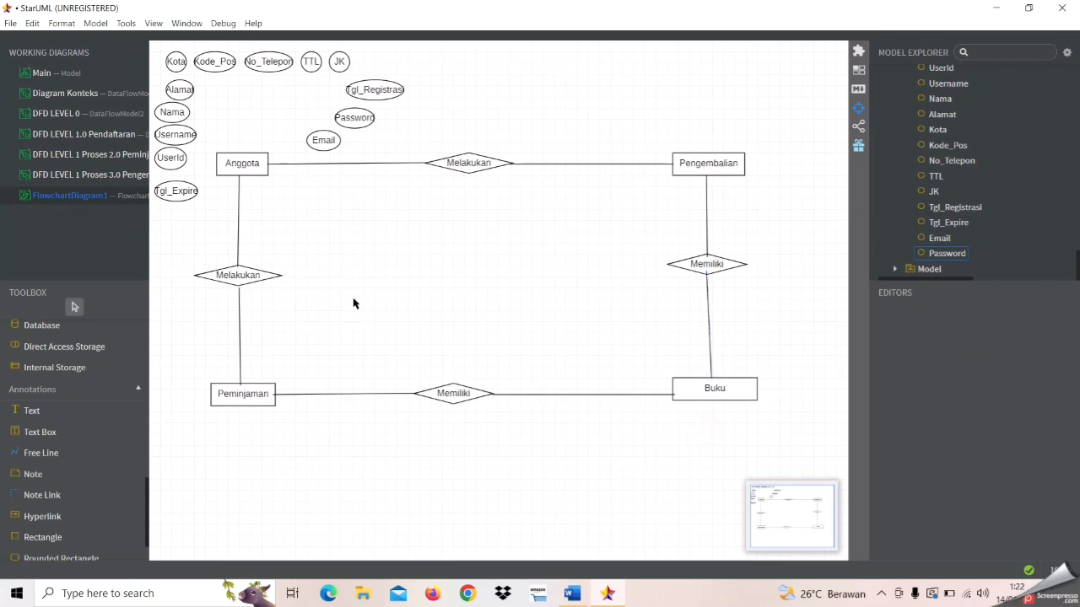
Connect the UserId and Username attribute circles to Anggota with free lines
click(38, 451)
drag(217, 165, 186, 159)
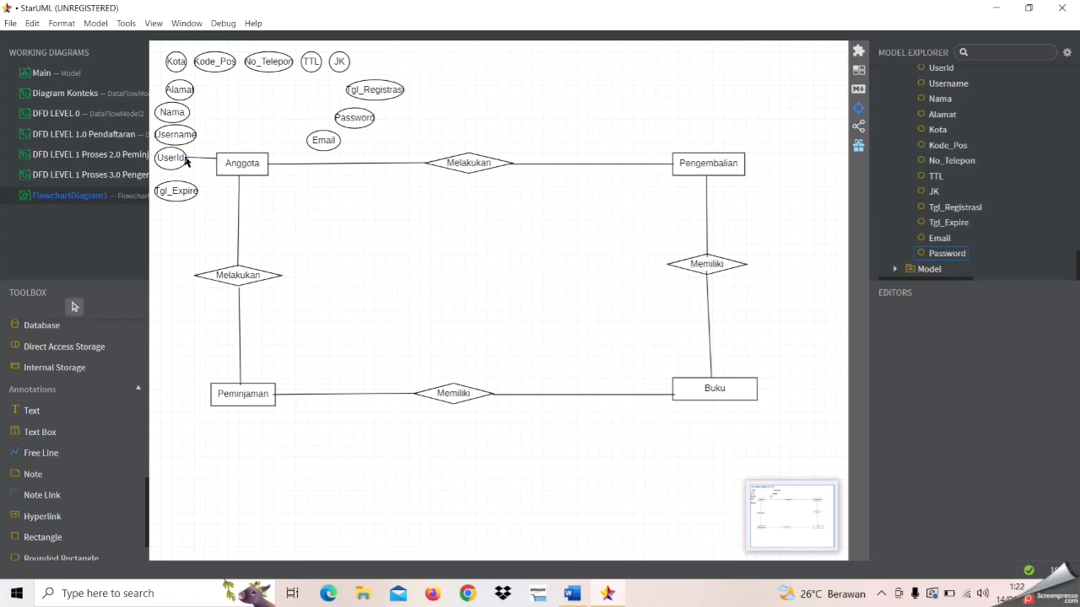
click(57, 461)
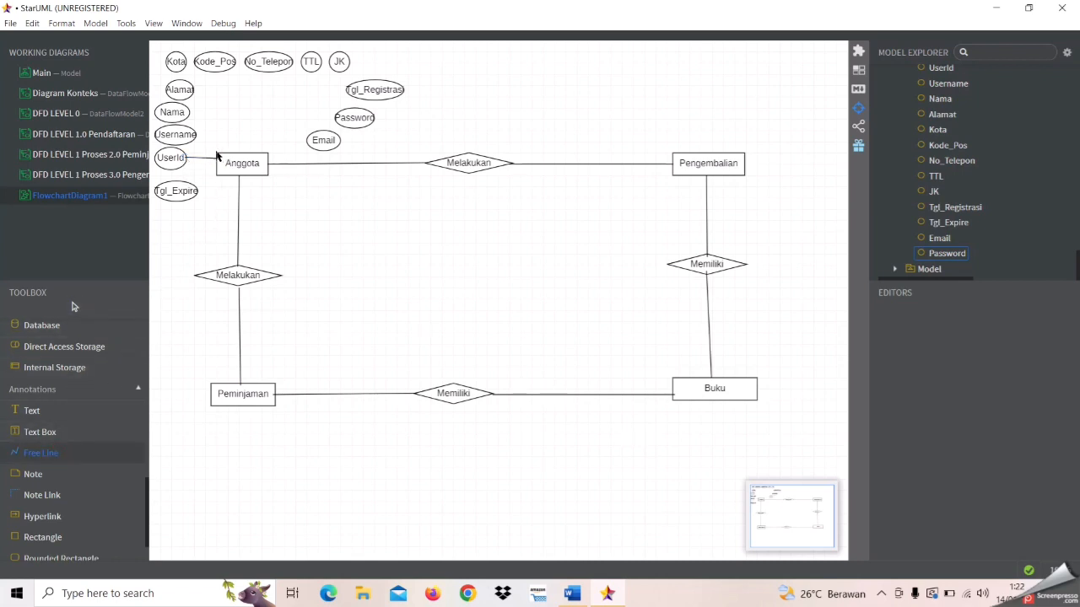
drag(217, 158, 200, 147)
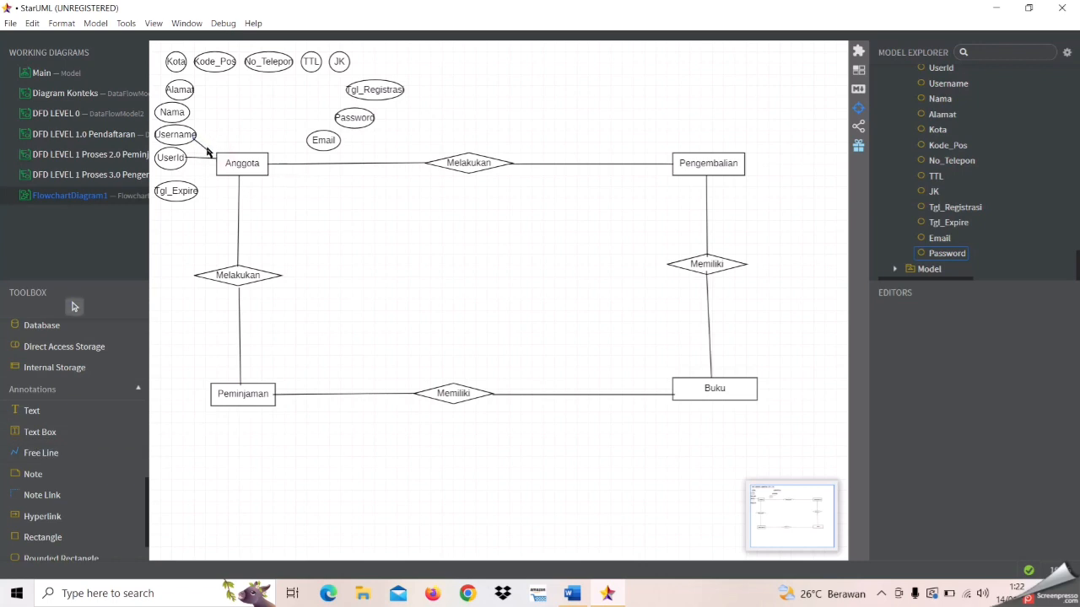
click(209, 154)
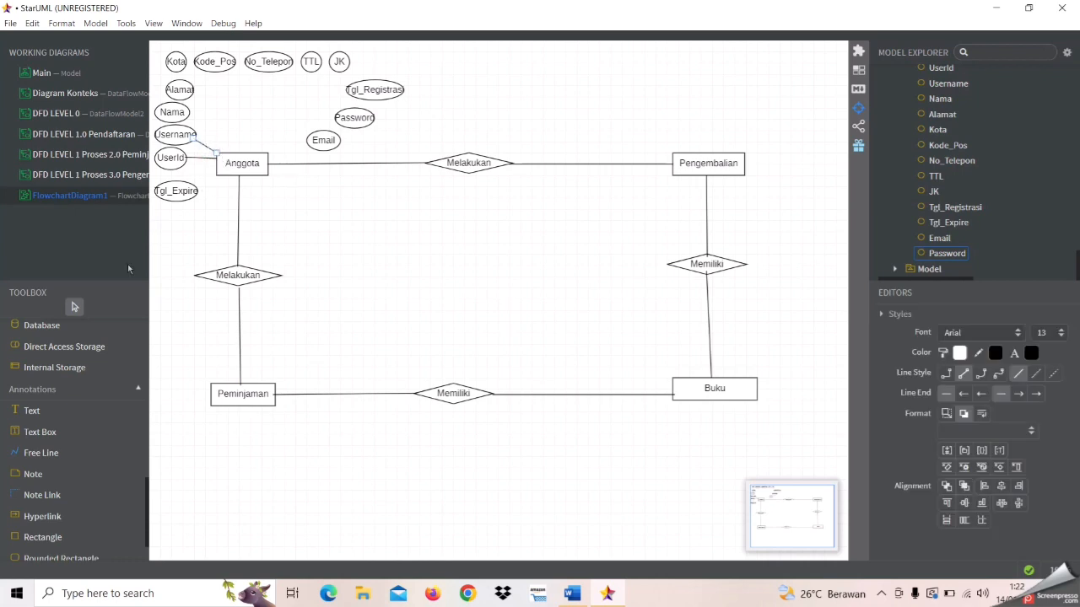
Draw free lines from the Nama and Alamat attribute circles to the upper edge of Anggota
click(48, 455)
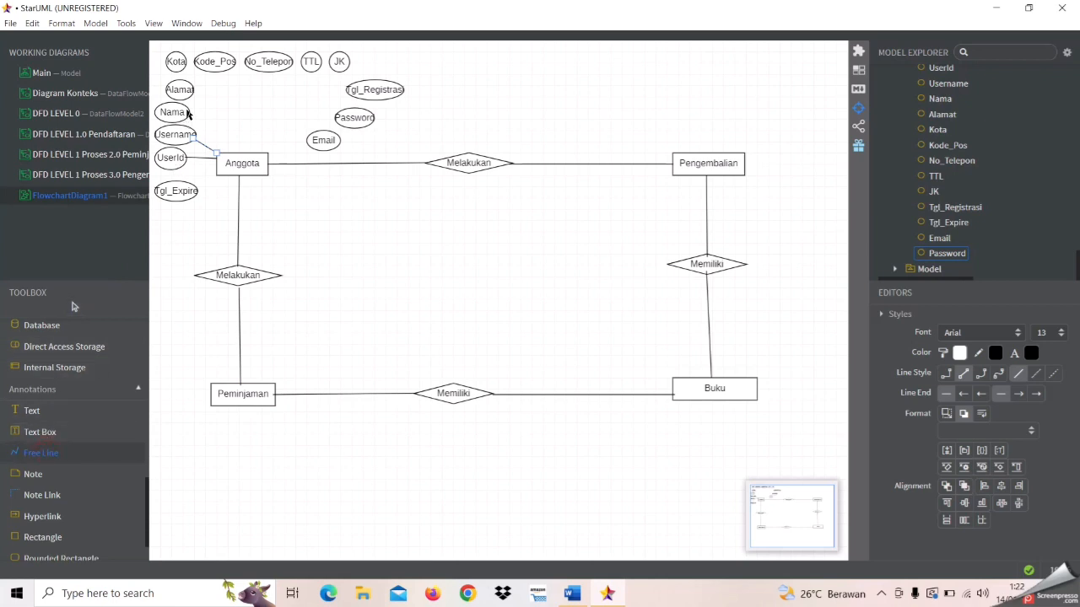
drag(189, 112, 230, 158)
click(195, 115)
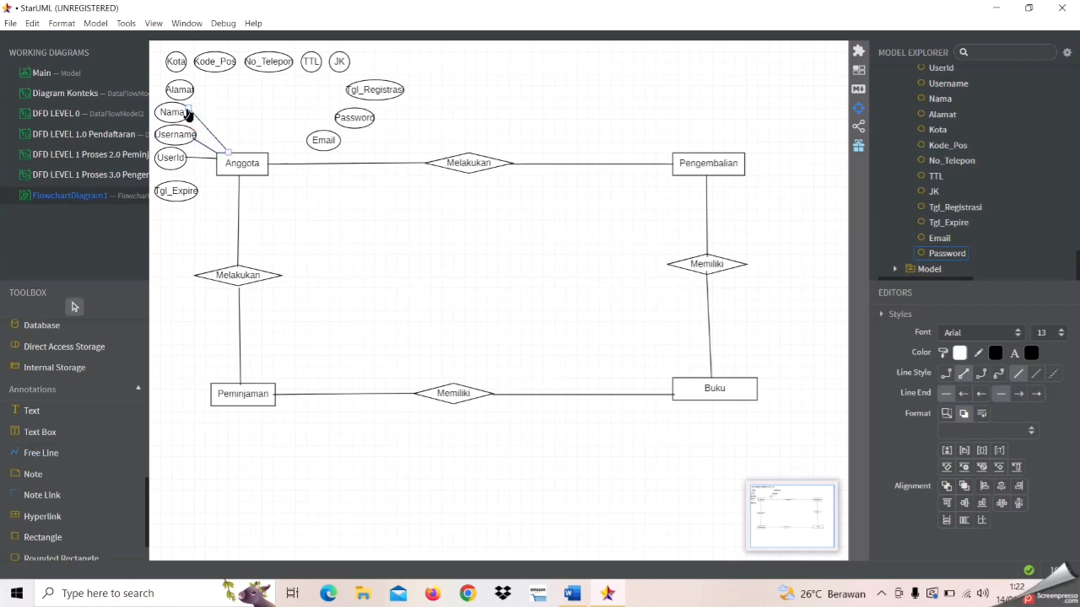
click(38, 453)
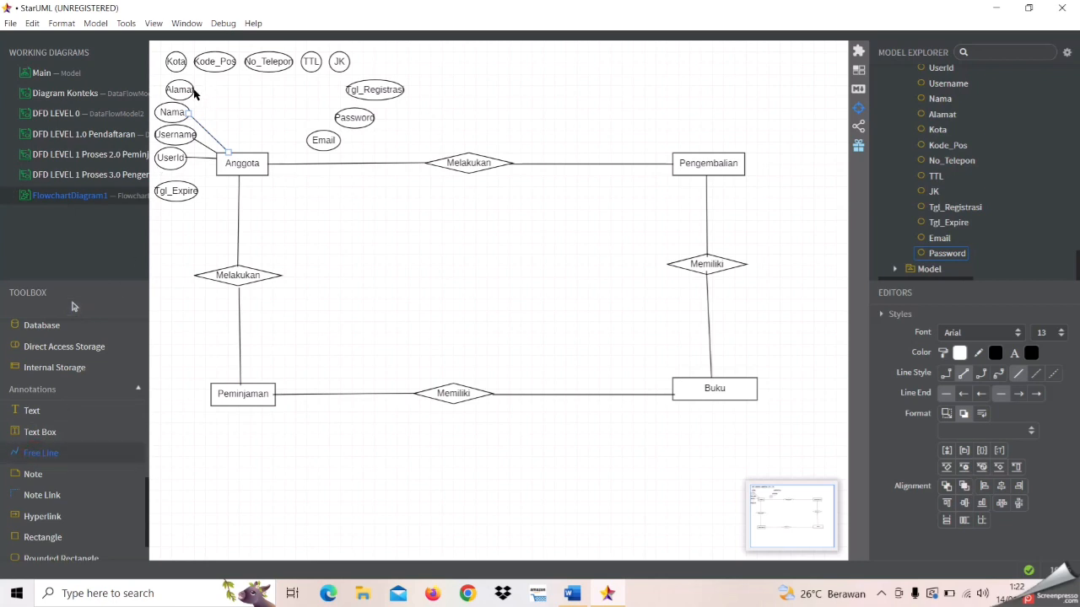
drag(192, 97, 237, 157)
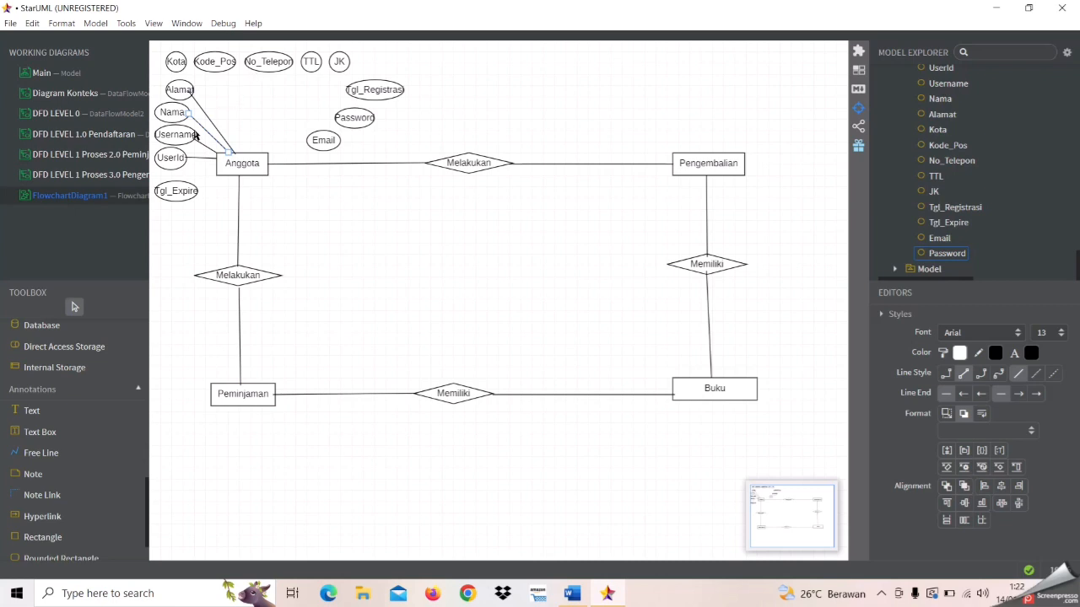
Draw free lines from the Kota, Kode_Pos and No_Telepon attribute circles to the upper edge of Anggota
click(39, 452)
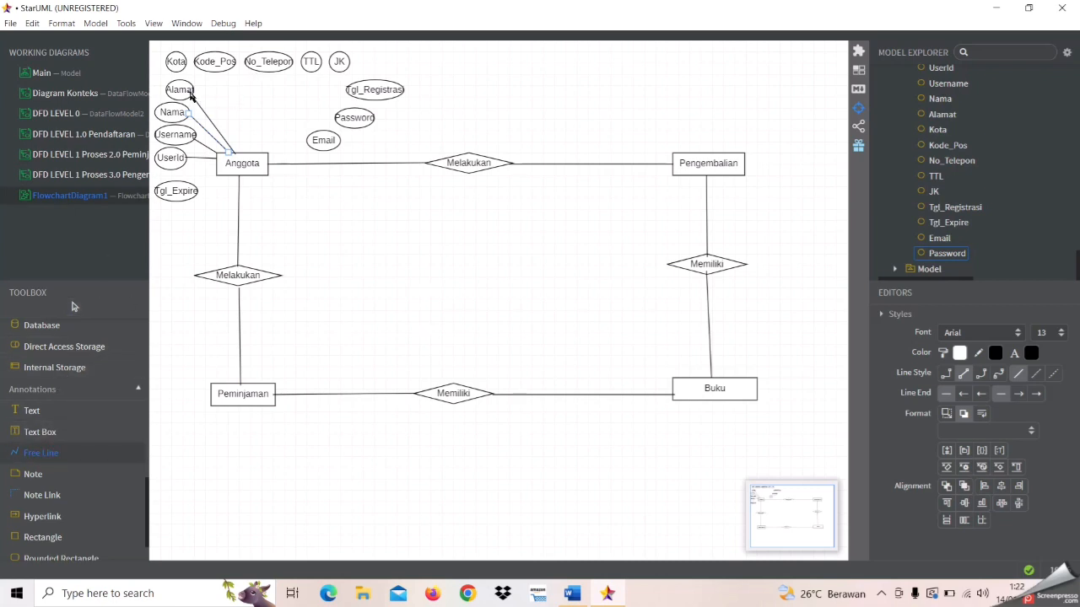
drag(183, 72, 239, 156)
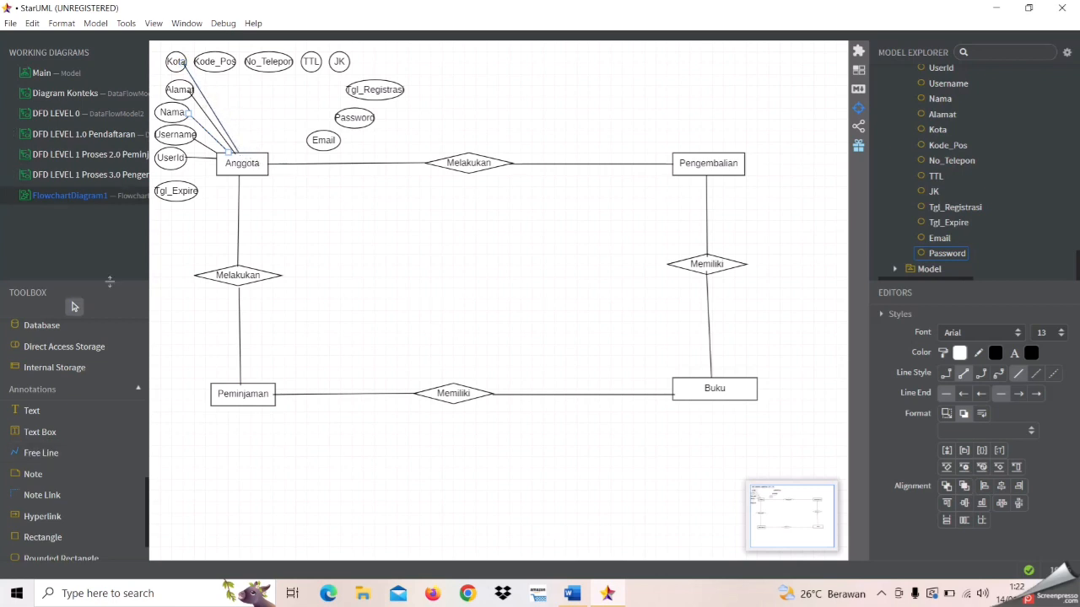
click(40, 452)
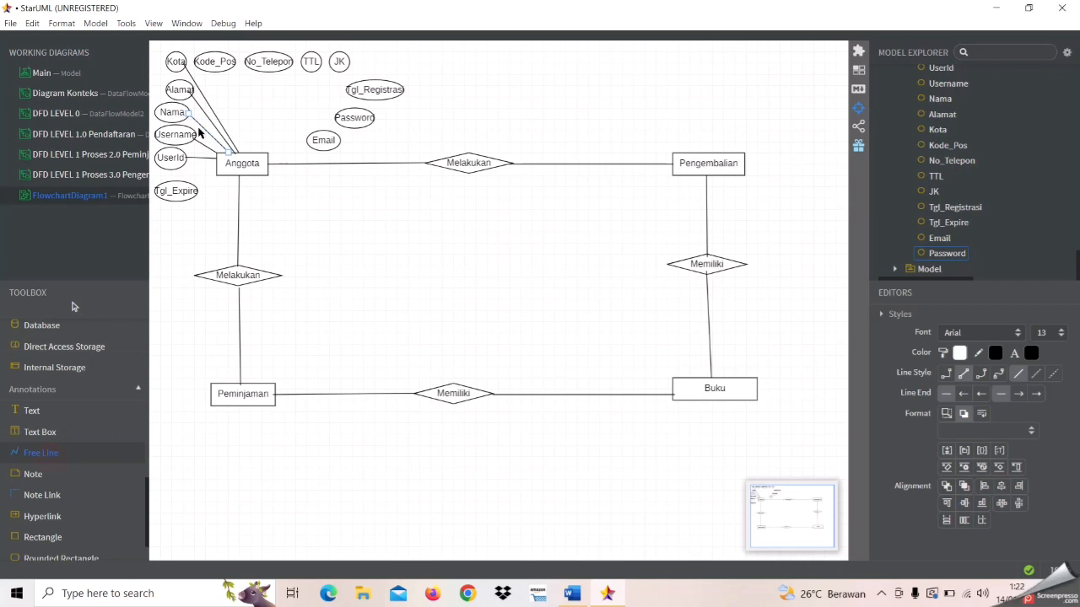
drag(216, 74, 239, 156)
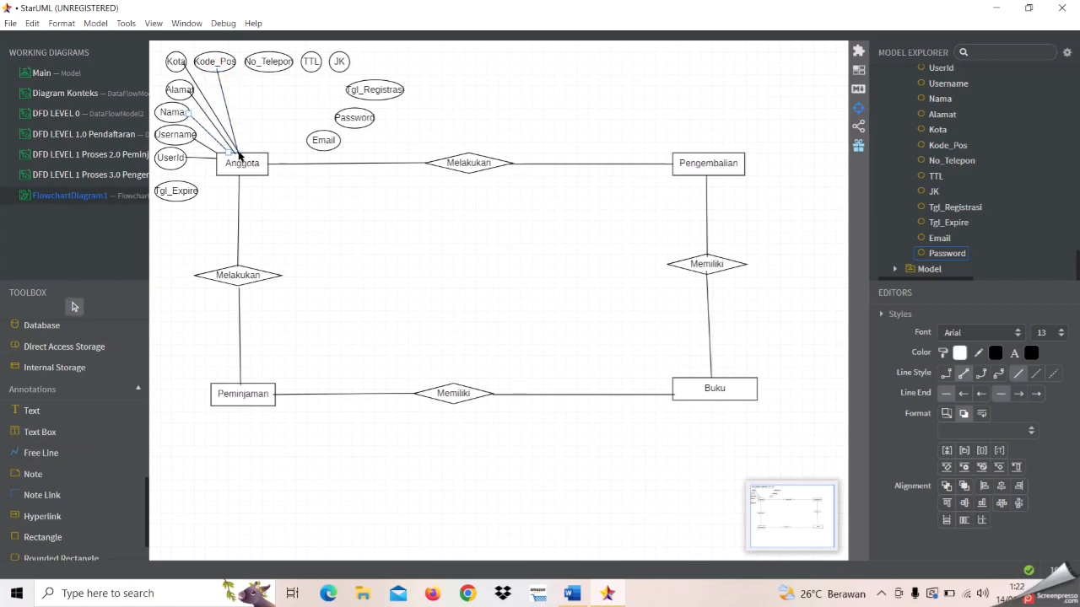
click(56, 455)
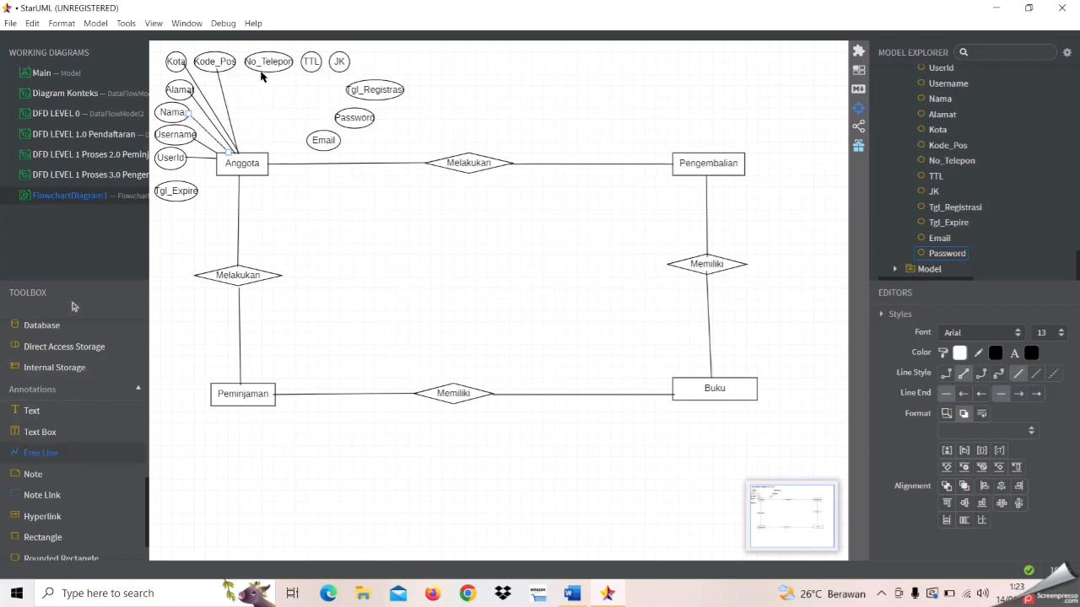
drag(256, 69, 240, 156)
click(74, 307)
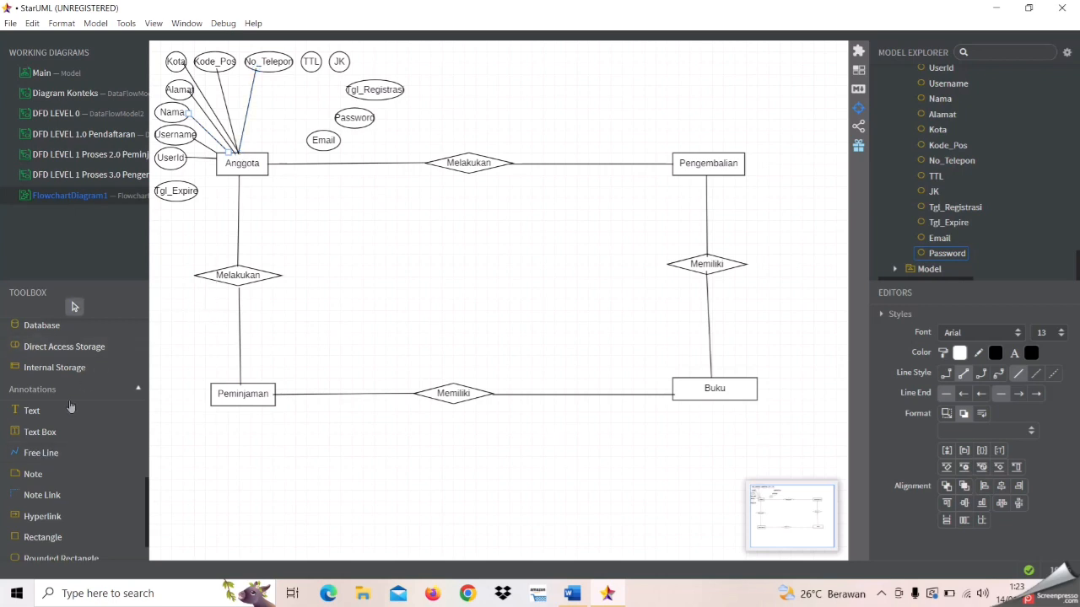
Draw free lines from the TTL, JK and Tgl_Registrasi attribute circles to the upper edge of Anggota
click(41, 453)
drag(307, 68, 242, 157)
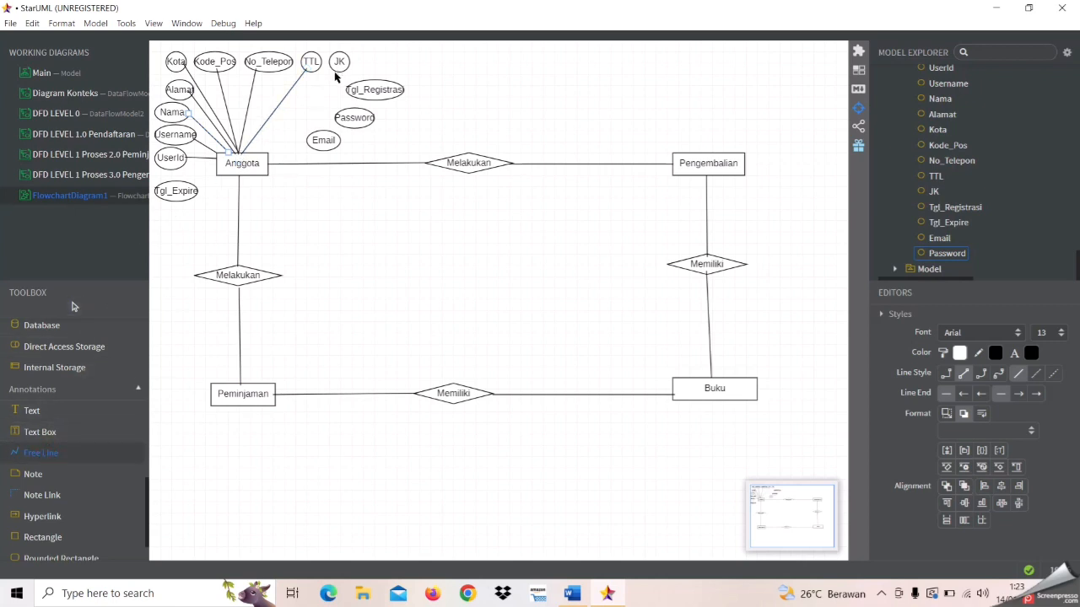
drag(337, 75, 256, 157)
click(42, 453)
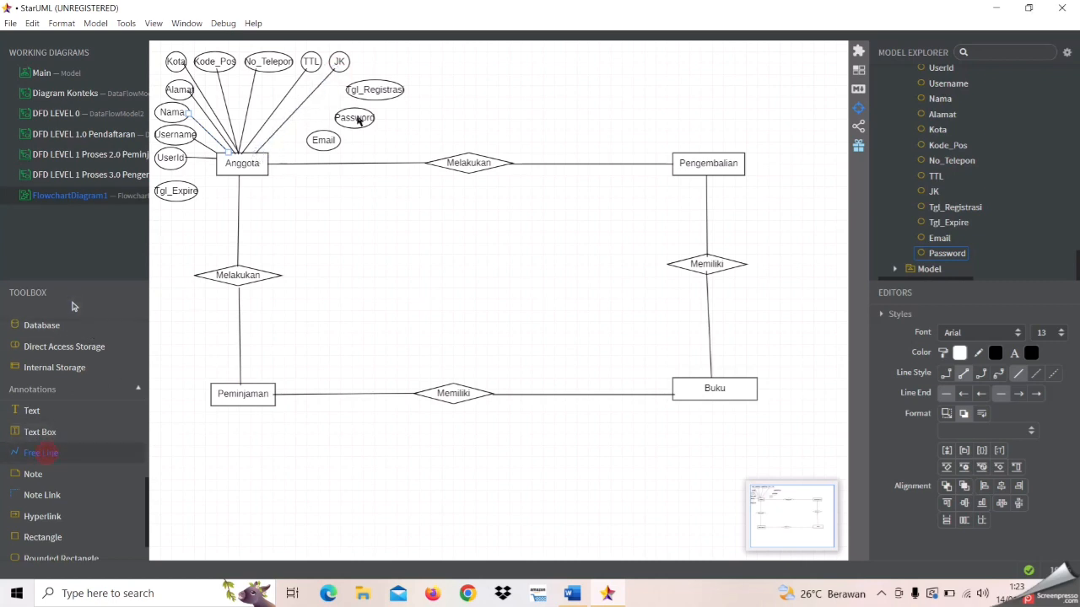
drag(346, 86, 258, 157)
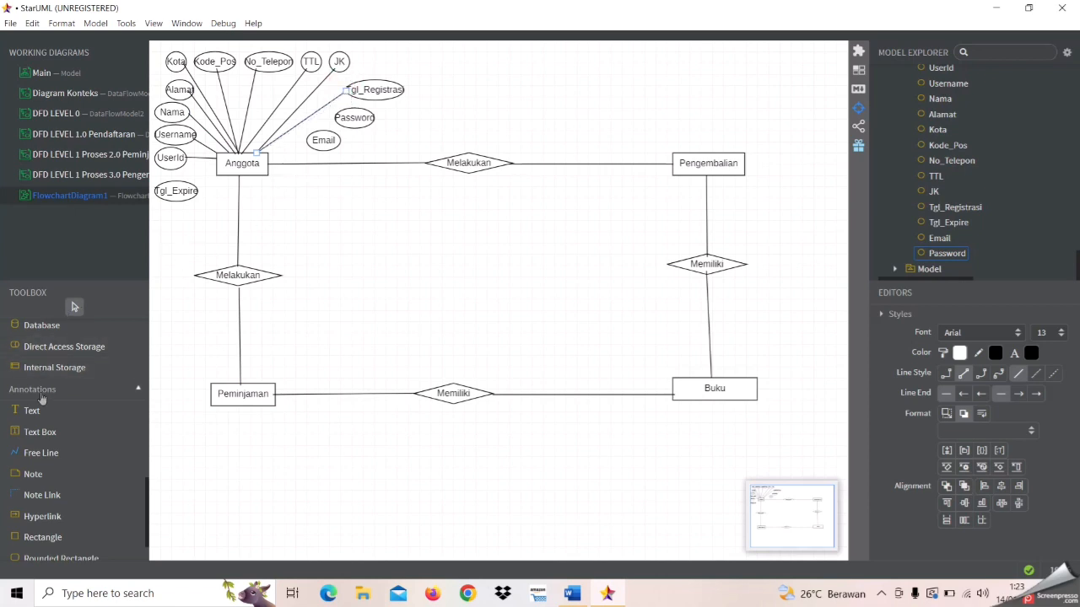
Connect the Password and Email attribute circles to Anggota with free lines
click(42, 453)
drag(334, 120, 257, 155)
click(40, 453)
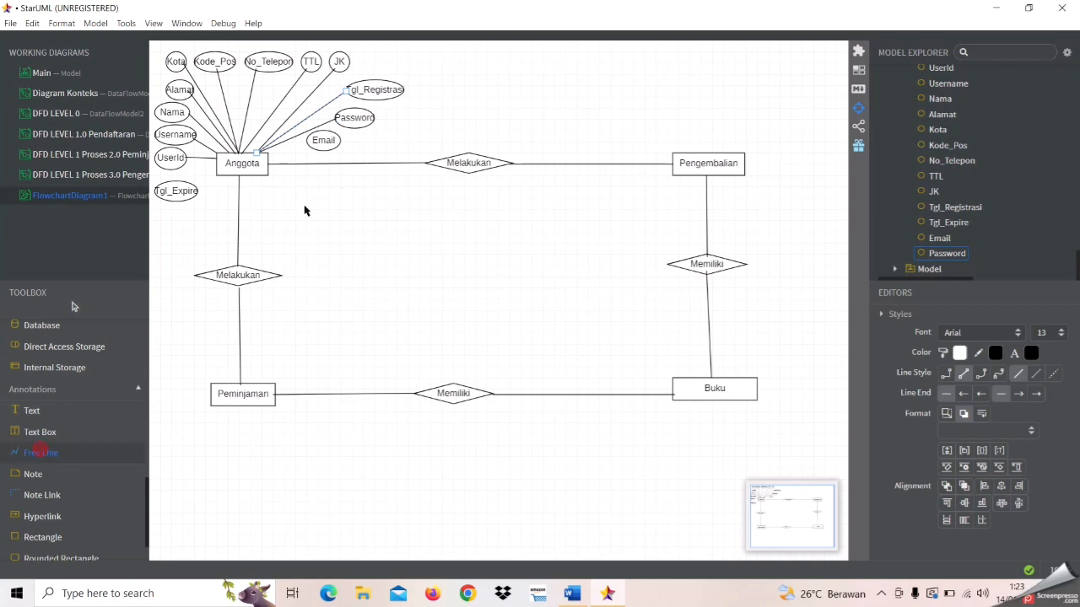
drag(309, 145, 267, 156)
click(306, 141)
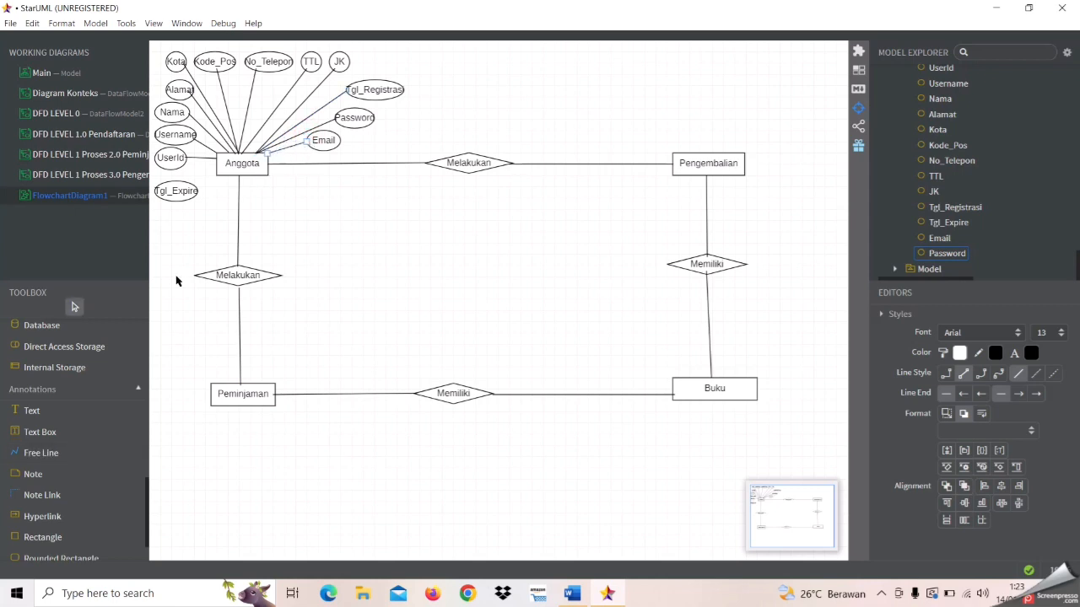
Connect the Tgl_Expire attribute circle to the left edge of Anggota with a free line and adjust its end
click(30, 452)
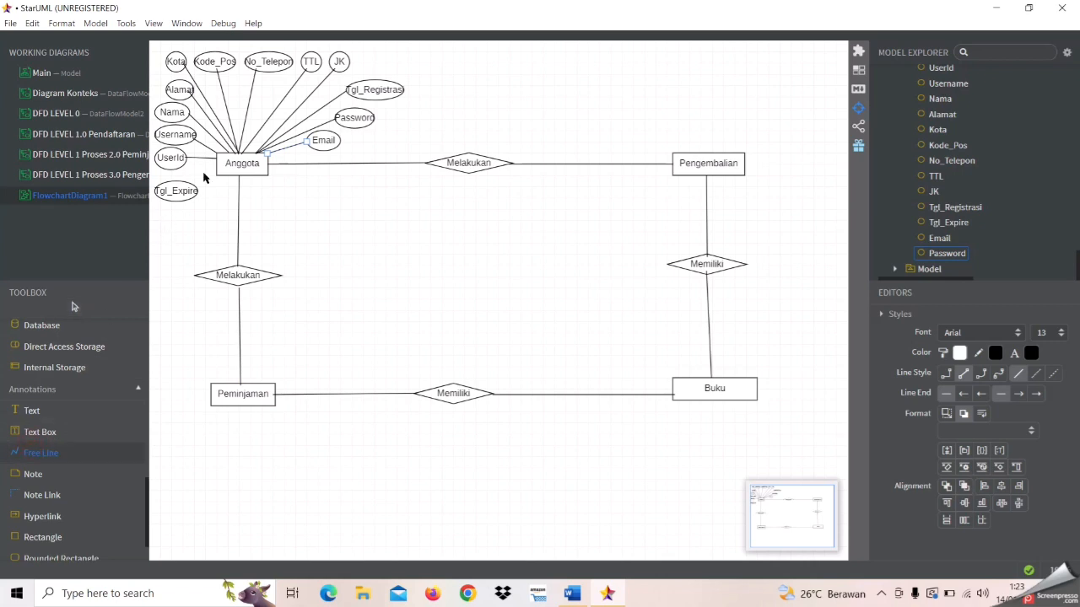
mouse_move(216, 169)
mouse_down()
mouse_move(186, 187)
mouse_move(210, 165)
mouse_up()
click(206, 168)
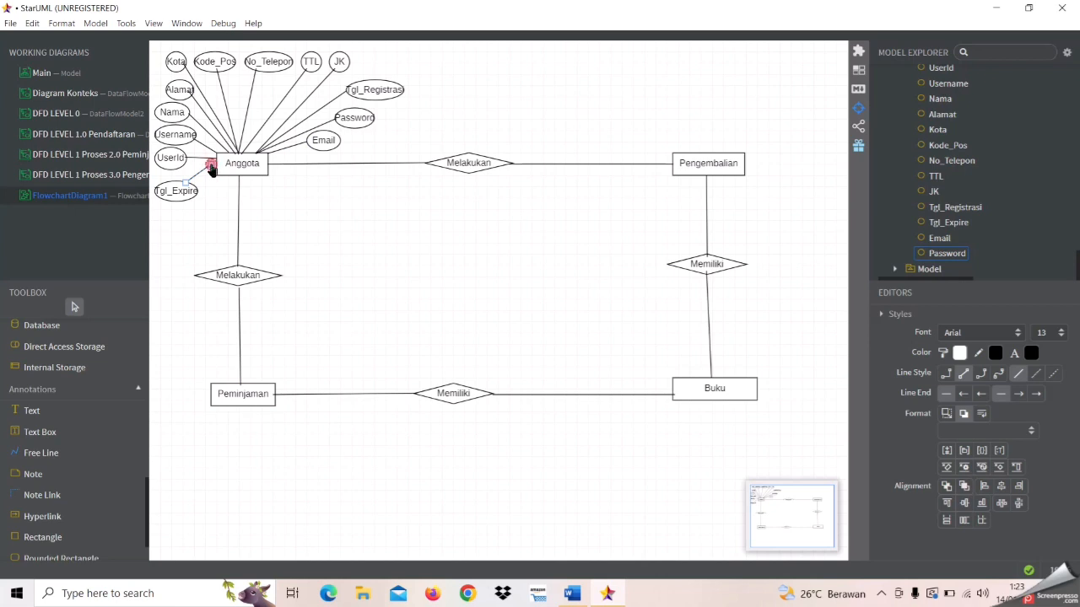
click(218, 210)
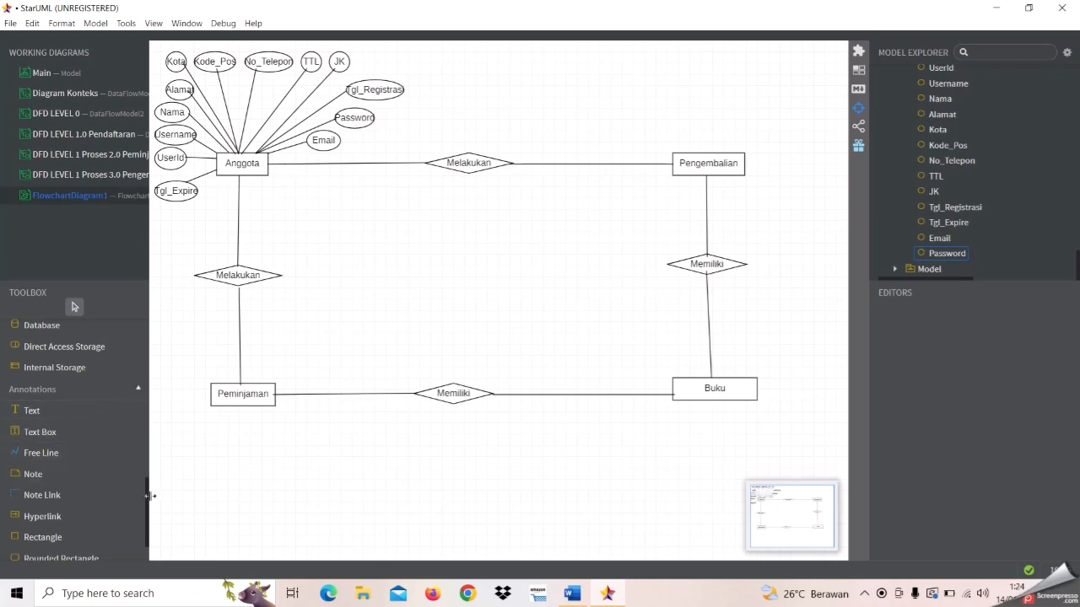
Place a connector circle at the left side of the Peminjaman entity and name it Kode_Oeminjaman
drag(148, 499, 140, 410)
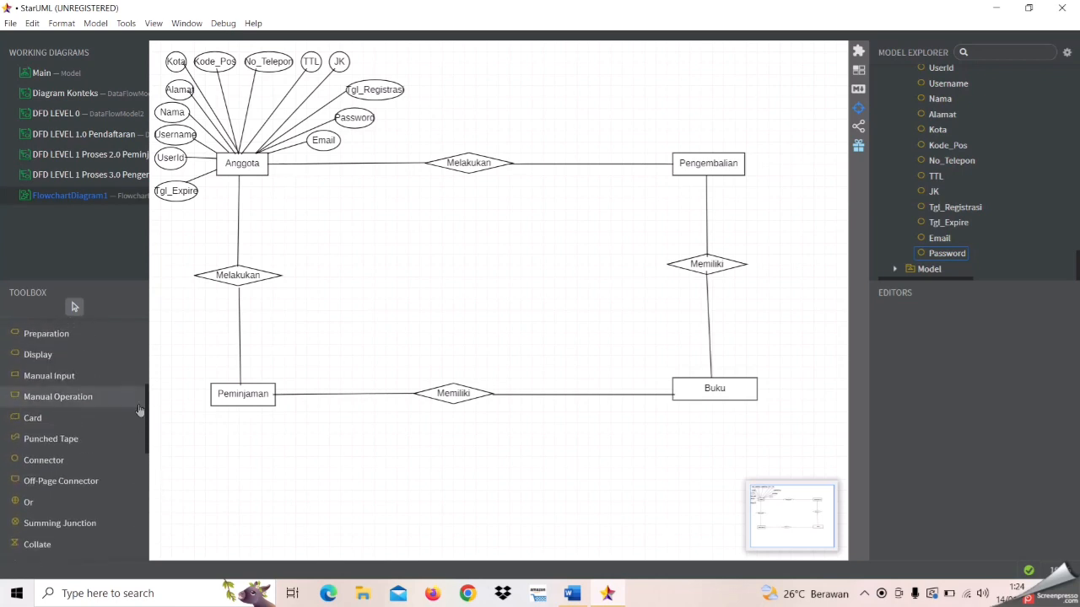
click(107, 461)
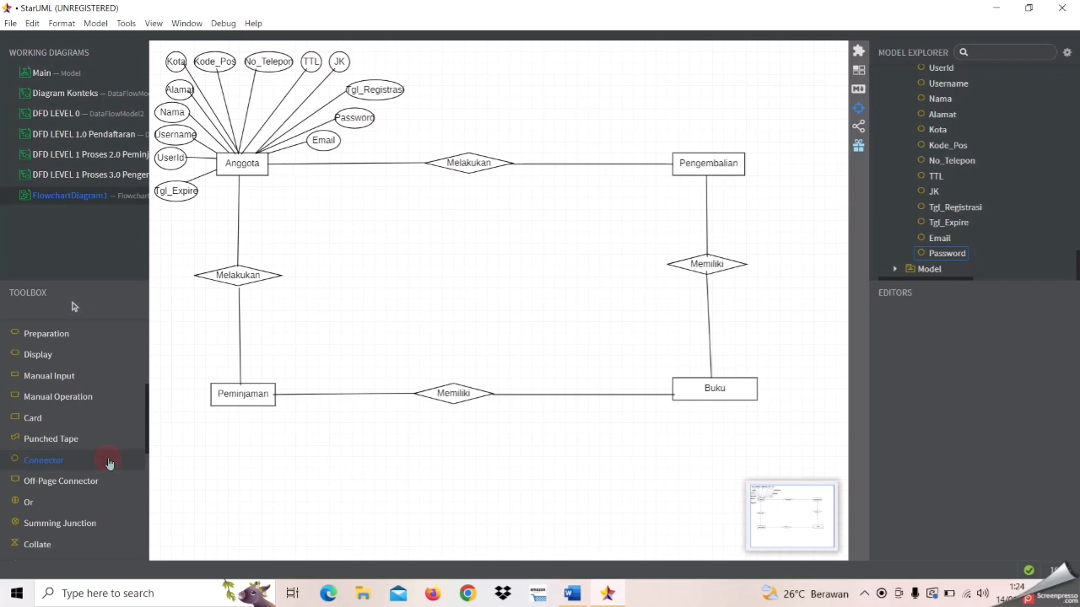
click(163, 400)
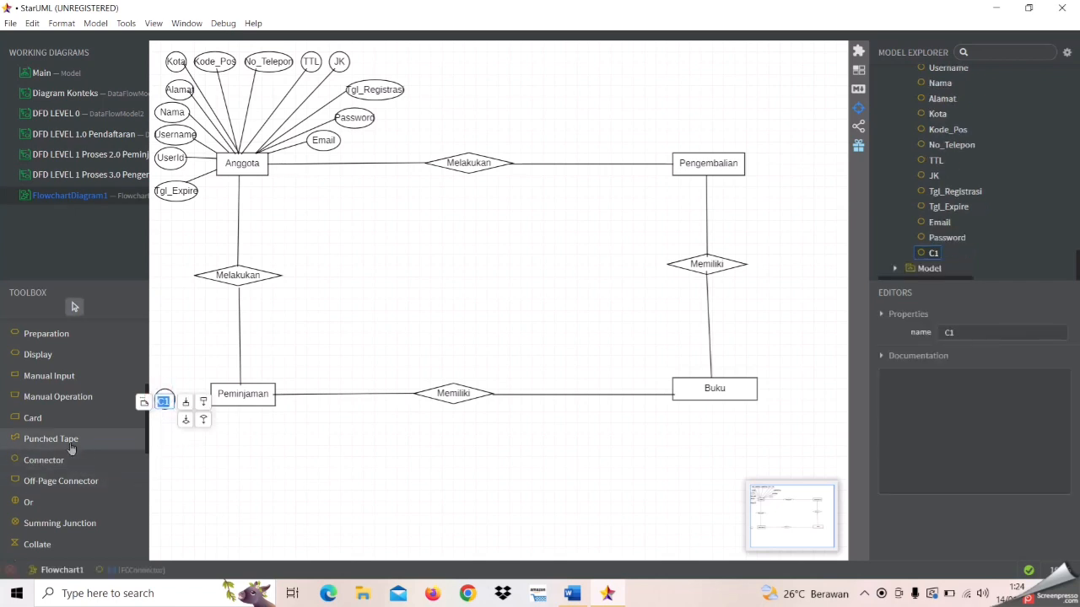
key(Caps_Lock)
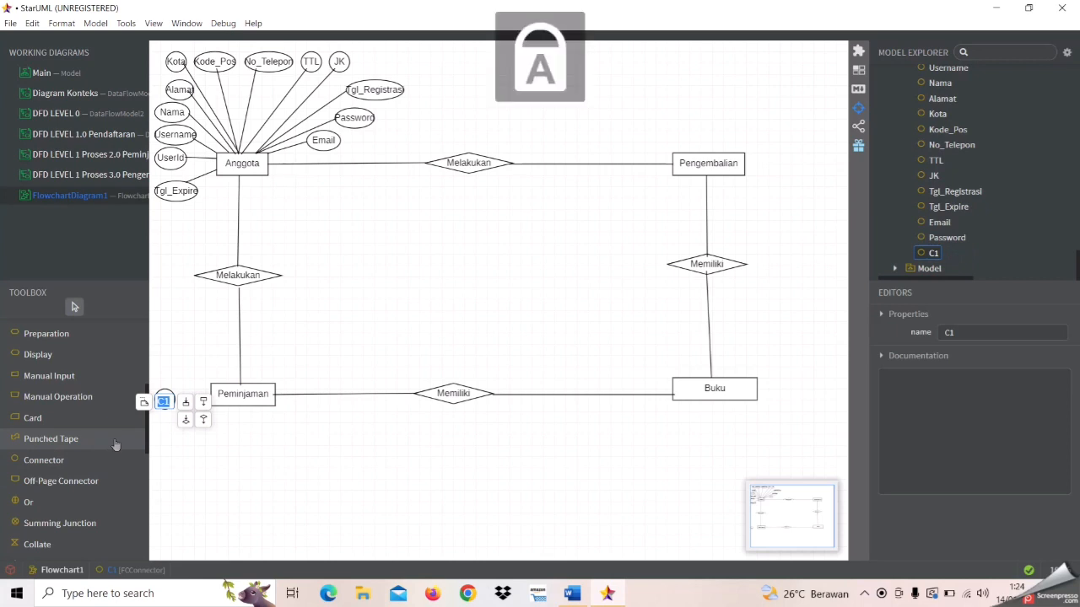
text(K)
key(Caps_Lock)
text(ode)
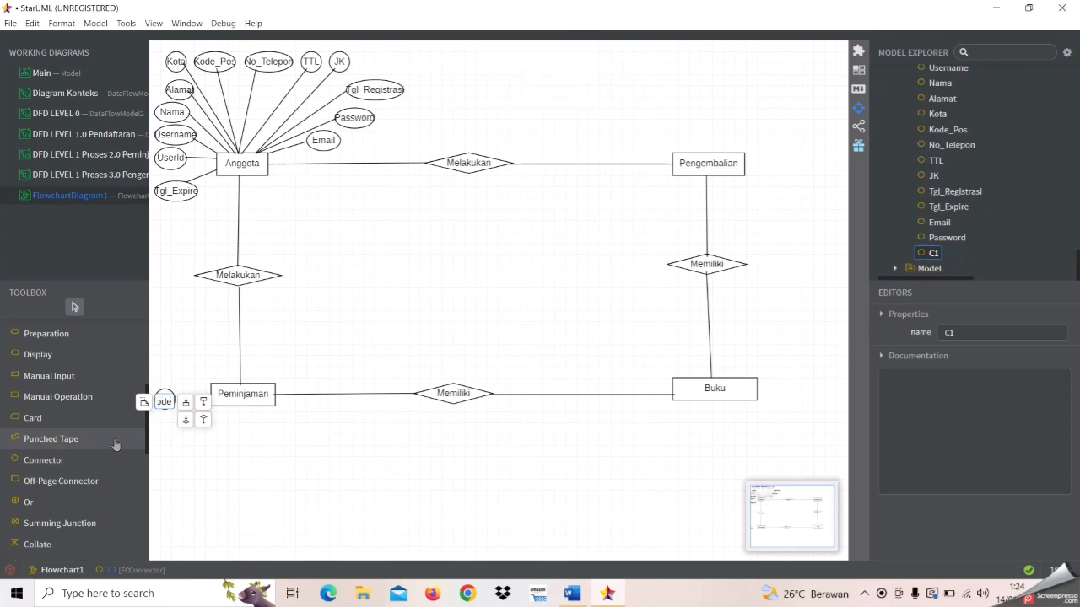
text(_)
key(Caps_Lock)
text(C)
key(Caps_Lock)
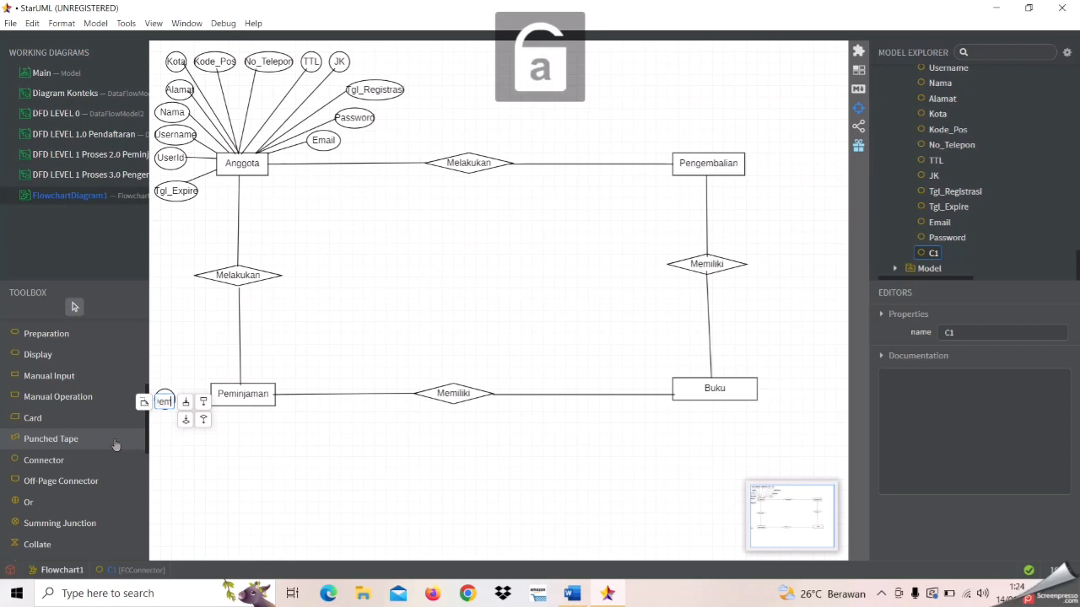
text(aman)
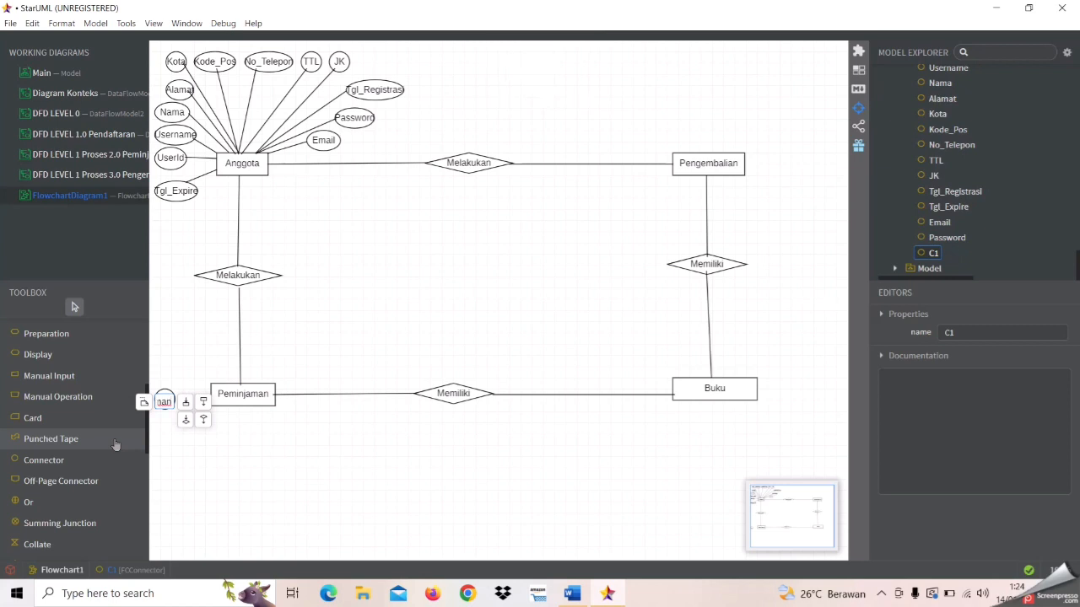
key(Return)
Correct the new circle's name to Kode_Peminjaman and move it just below the left side of Peminjaman
click(189, 403)
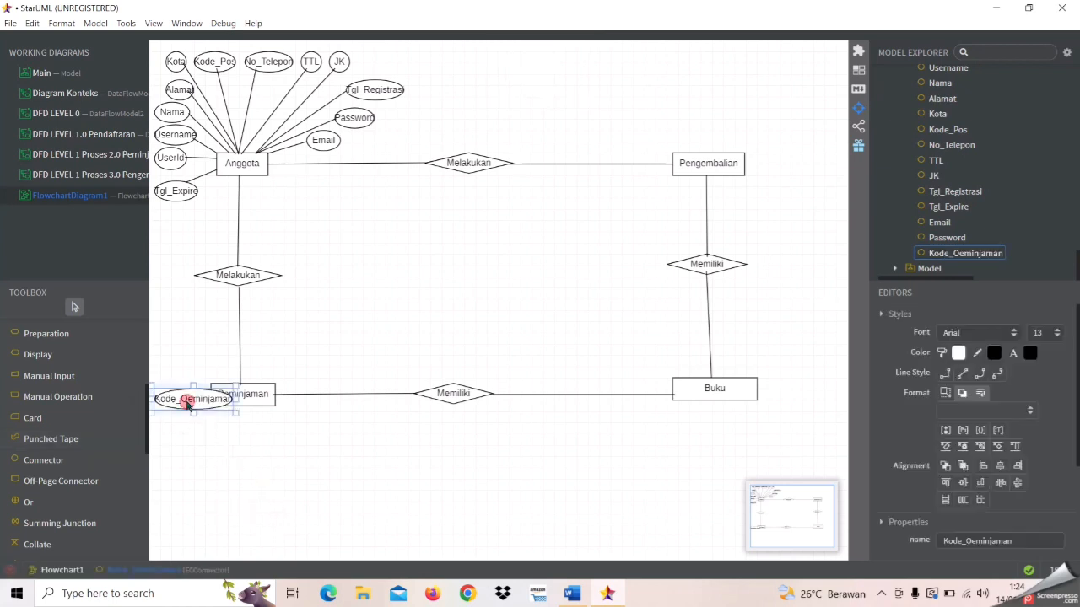
double_click(188, 403)
click(189, 402)
key(BackSpace)
text(P)
key(Caps_Lock)
click(212, 494)
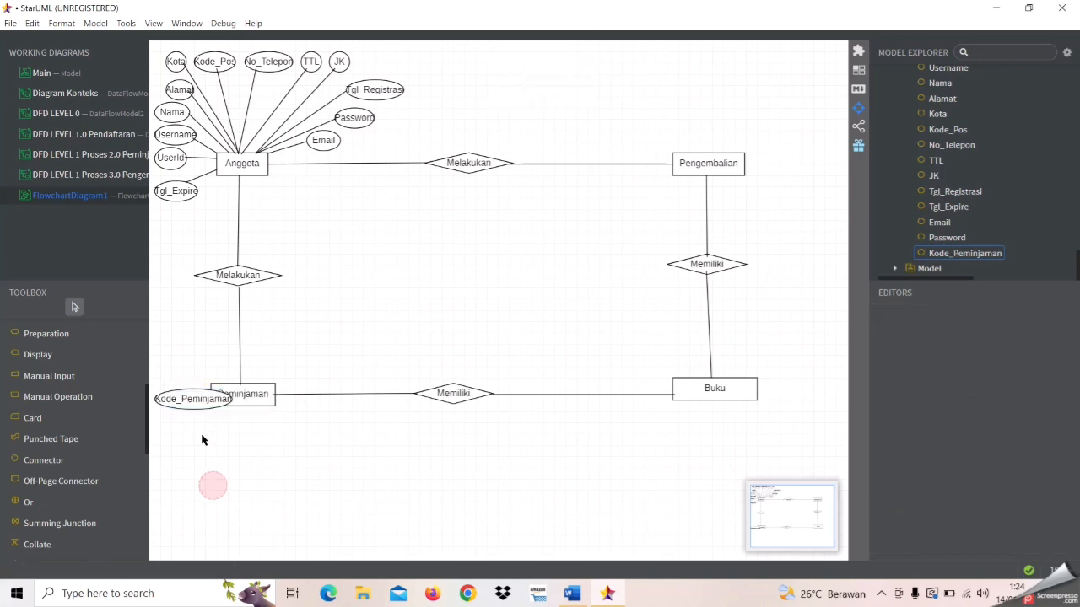
drag(192, 407, 187, 442)
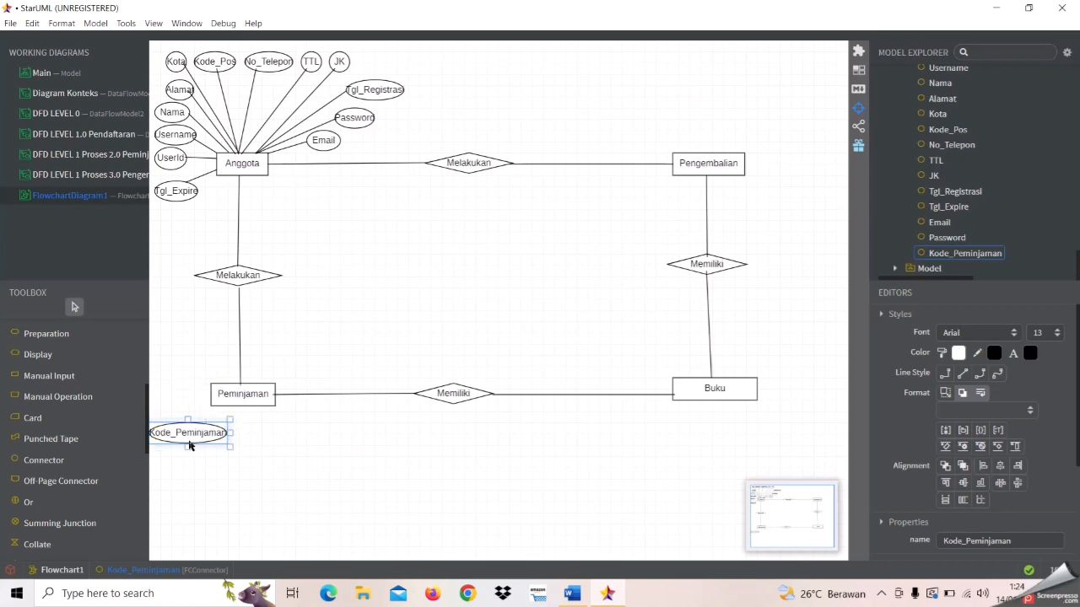
click(220, 496)
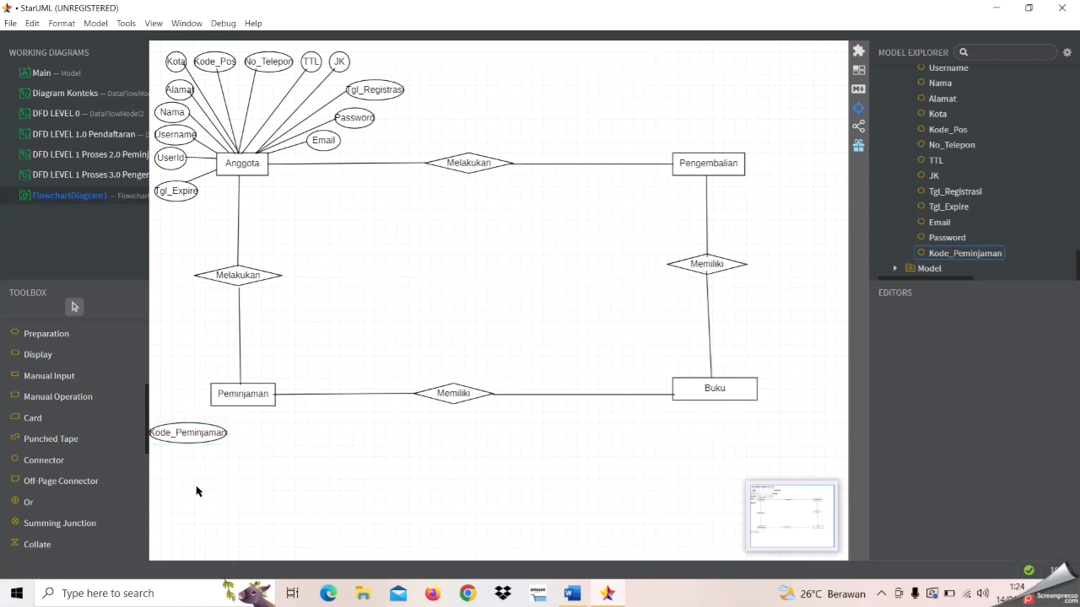
Add a connector circle named Tgl_Peminjaman below Peminjaman, to the lower right of Kode_Peminjaman
click(43, 460)
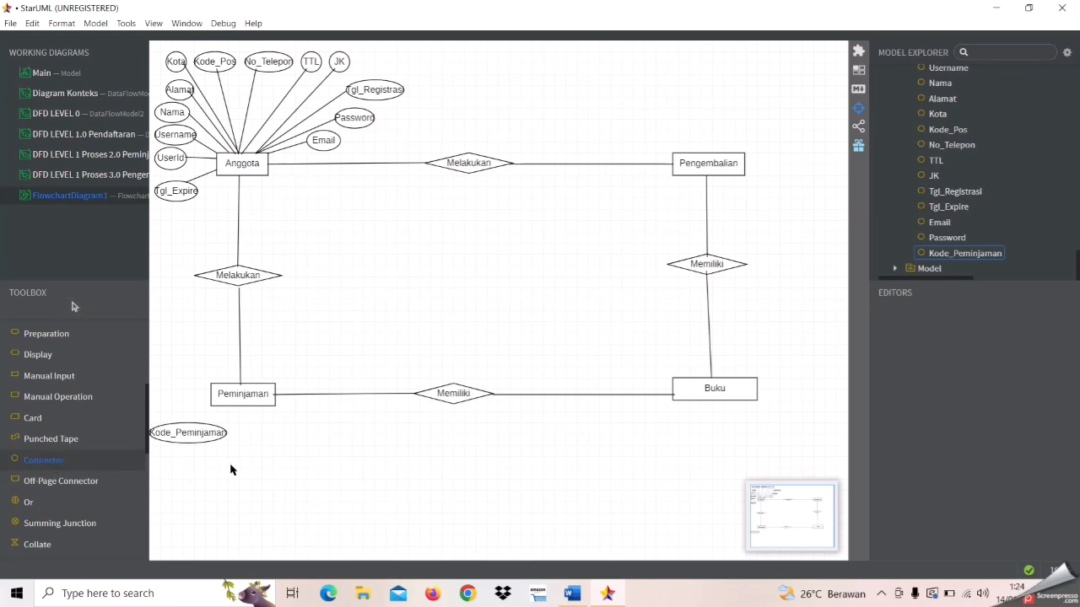
click(235, 469)
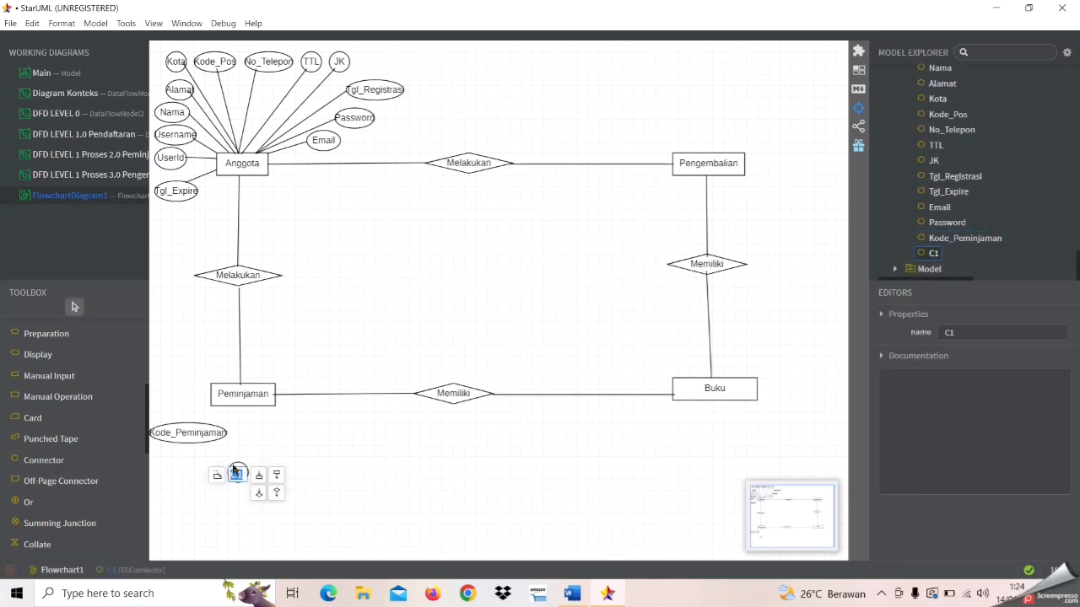
key(Caps_Lock)
key(Caps_Lock)
text(Ma)
click(313, 435)
click(252, 480)
drag(251, 480, 235, 480)
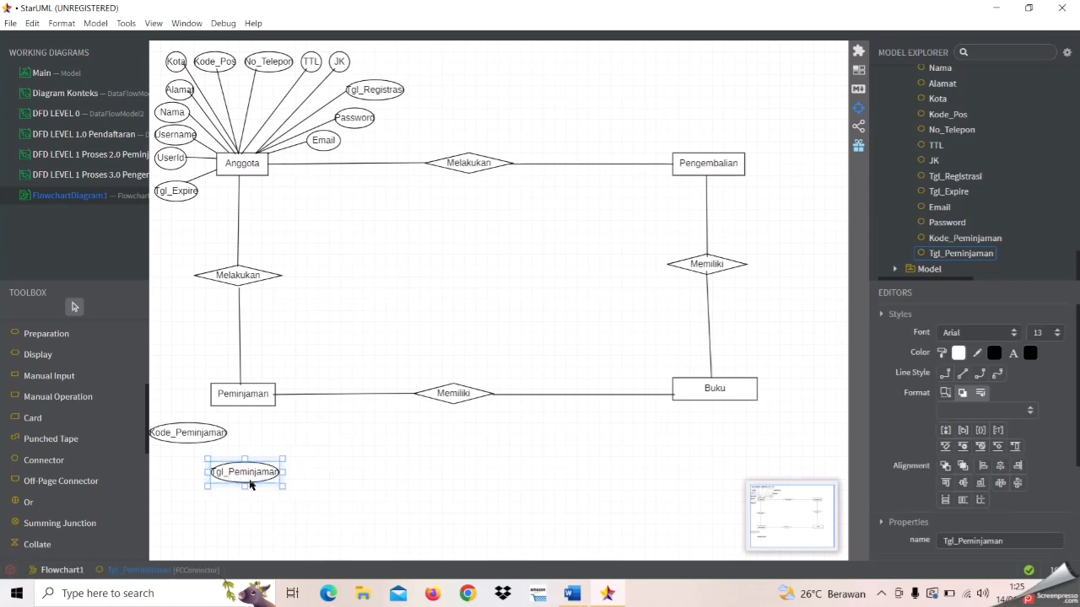
Add a connector circle named Tgl_Kembali to the lower right of the Tgl_Peminjaman circle
click(85, 458)
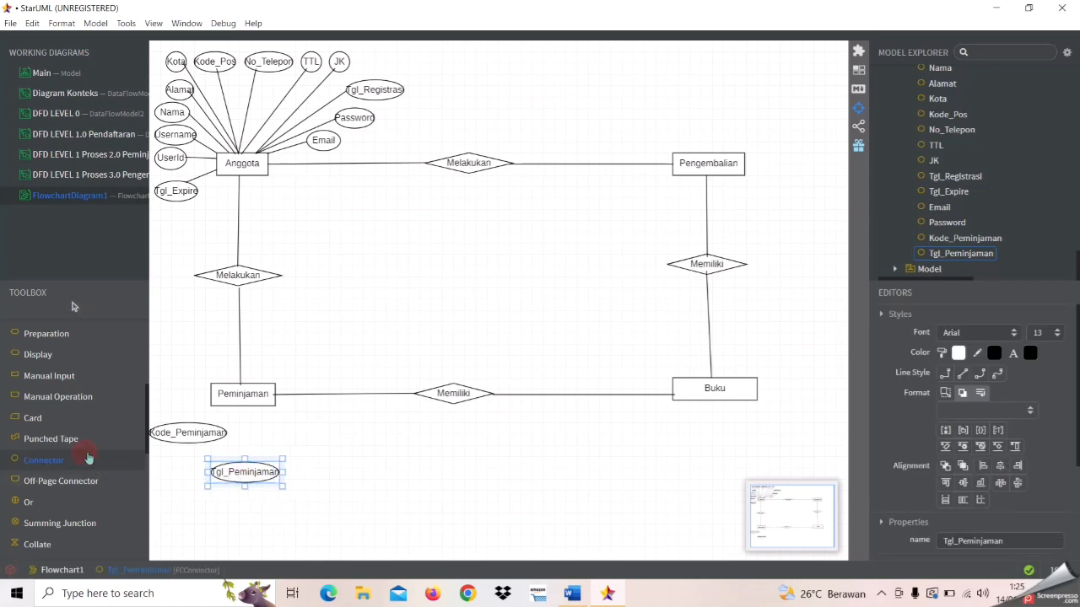
click(304, 489)
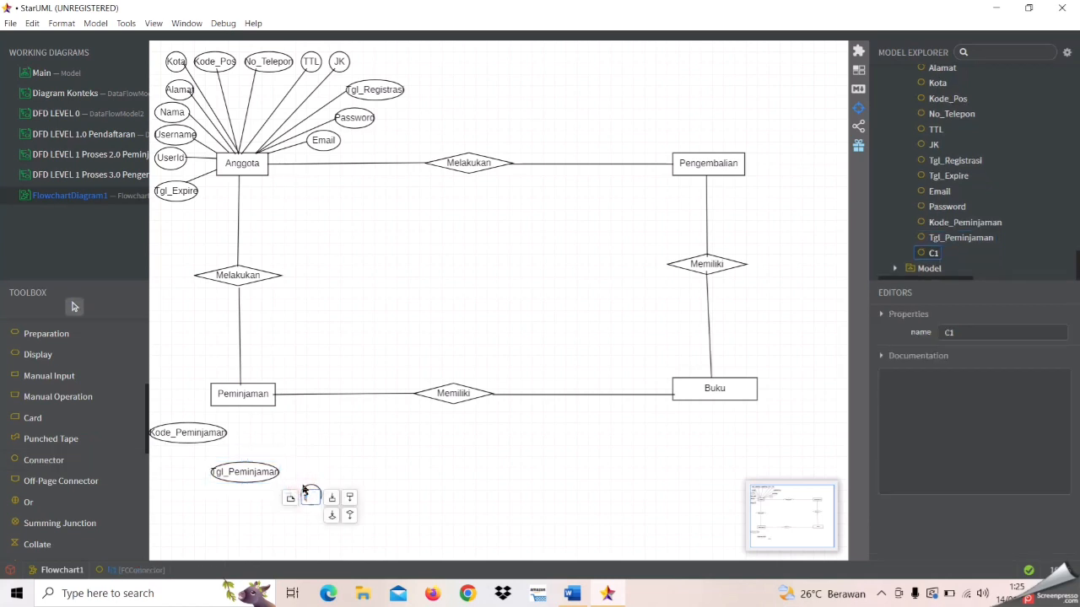
text(T)
key(Caps_Lock)
text(gl_)
key(Caps_Lock)
text(K)
key(Caps_Lock)
text(embal)
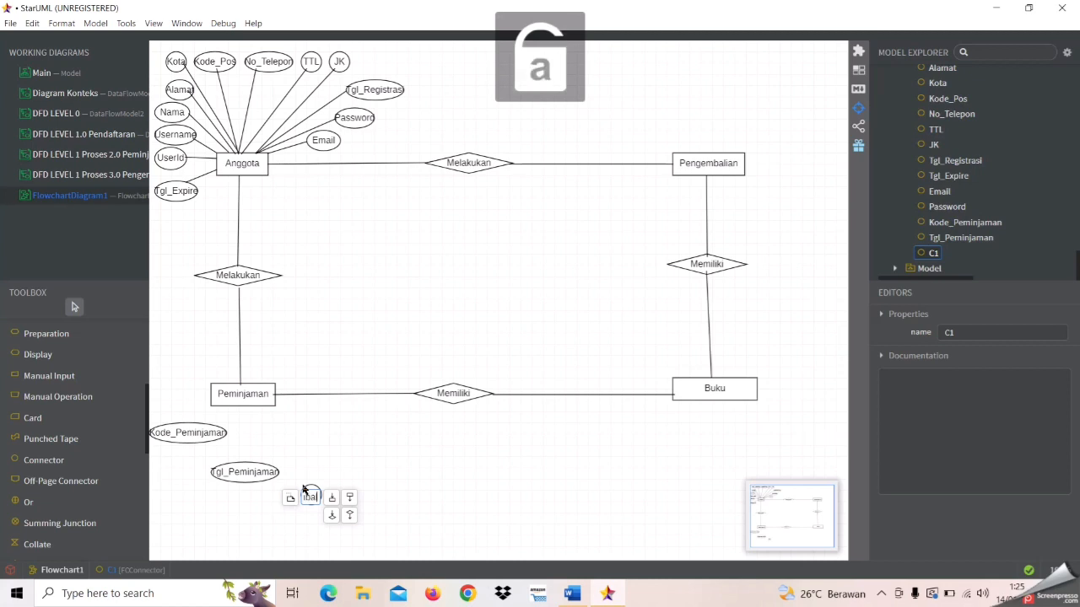
text(i)
click(377, 481)
click(327, 495)
drag(327, 496, 311, 499)
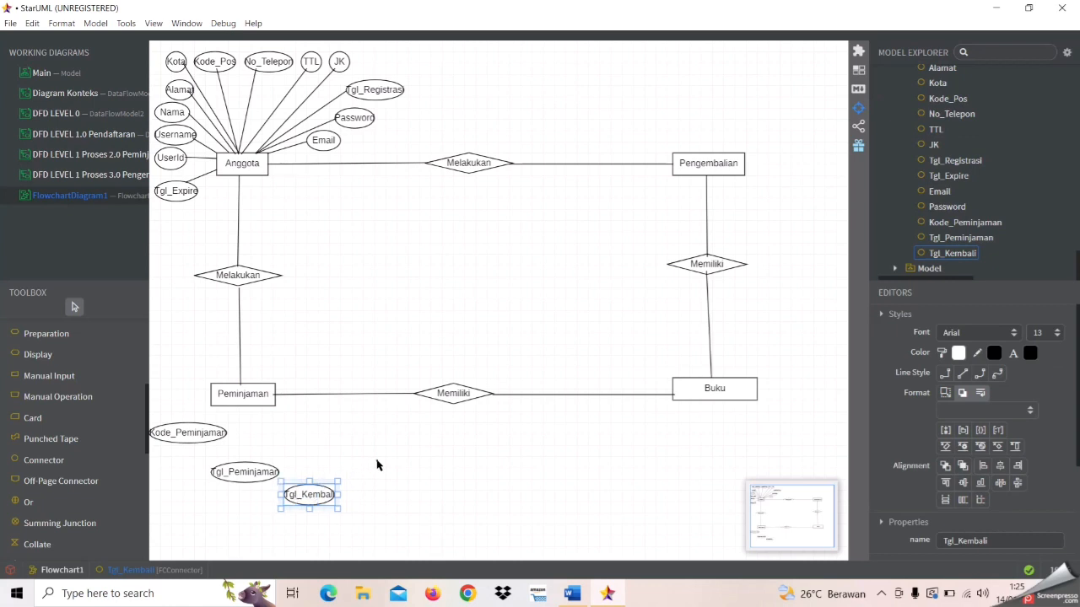
click(376, 465)
Add a connector circle named UserId above and to the right of Tgl_Kembali and widen it slightly
click(67, 459)
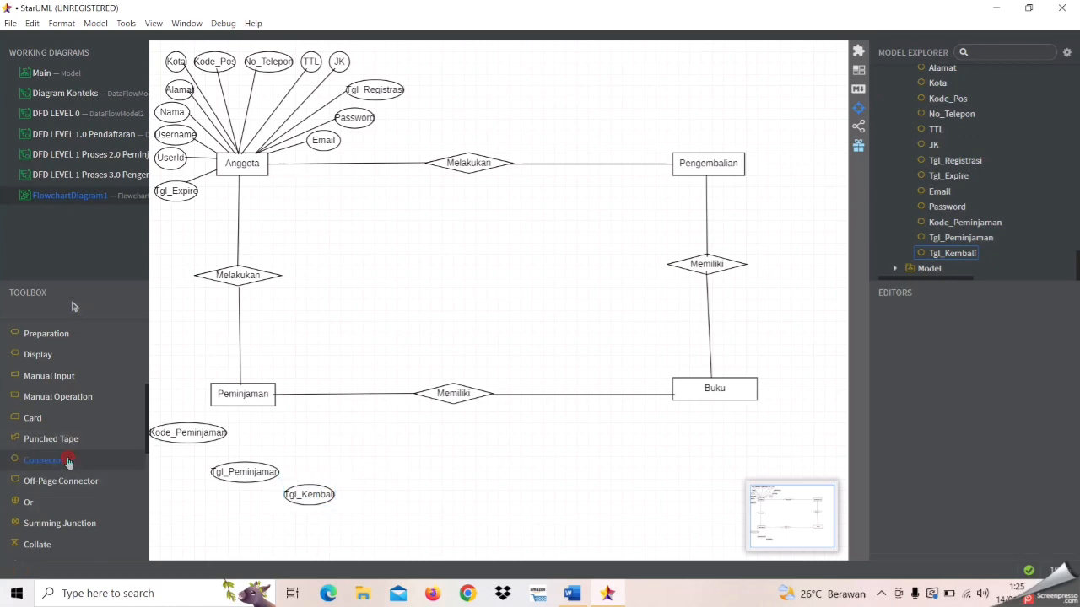
click(327, 454)
key(Caps_Lock)
key(Caps_Lock)
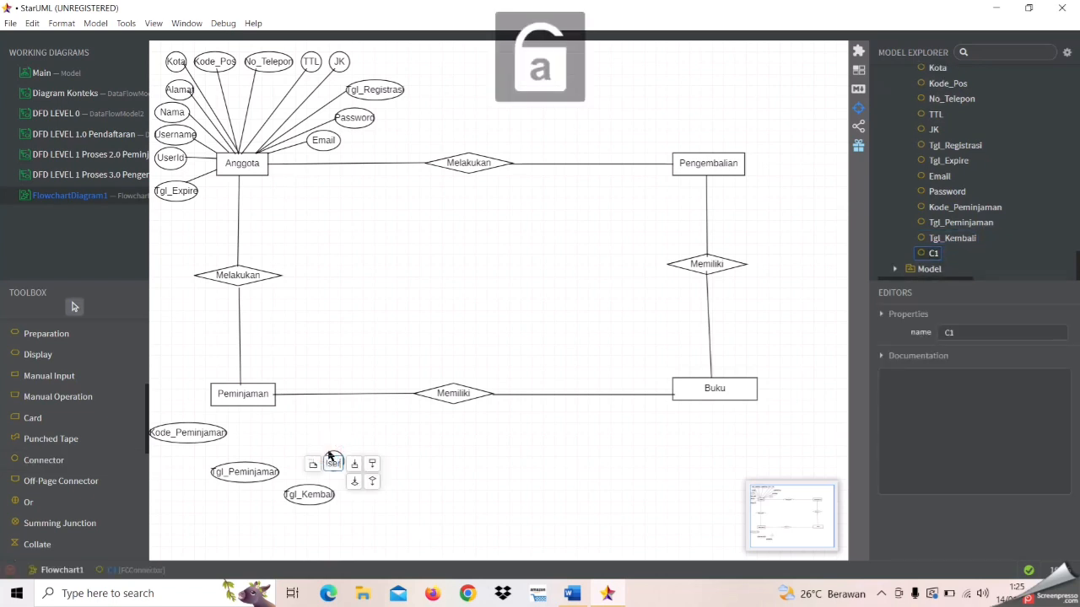
key(Caps_Lock)
key(Caps_Lock)
click(379, 435)
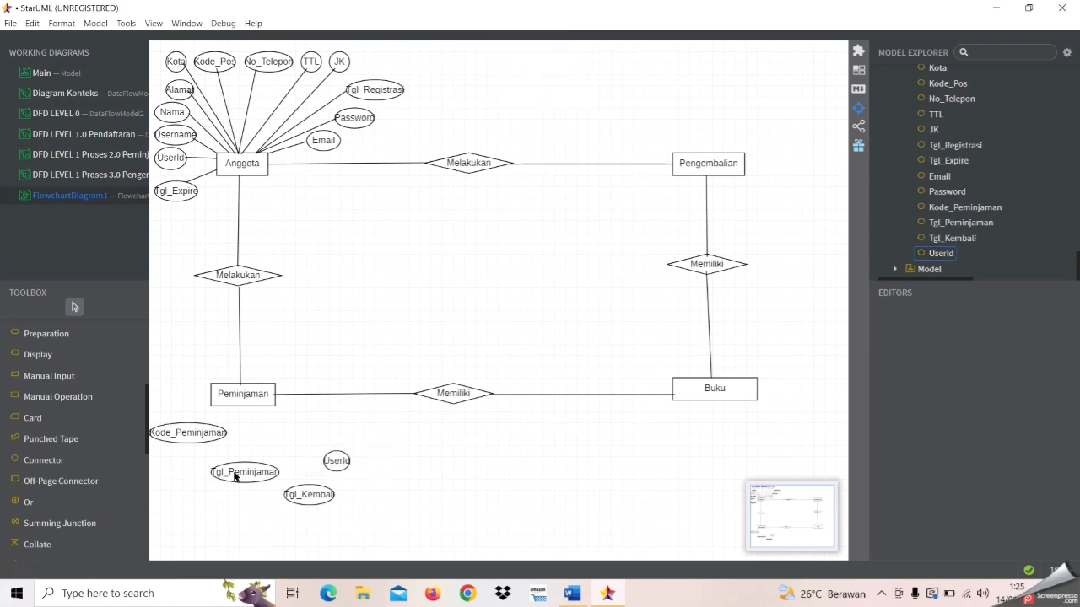
click(342, 463)
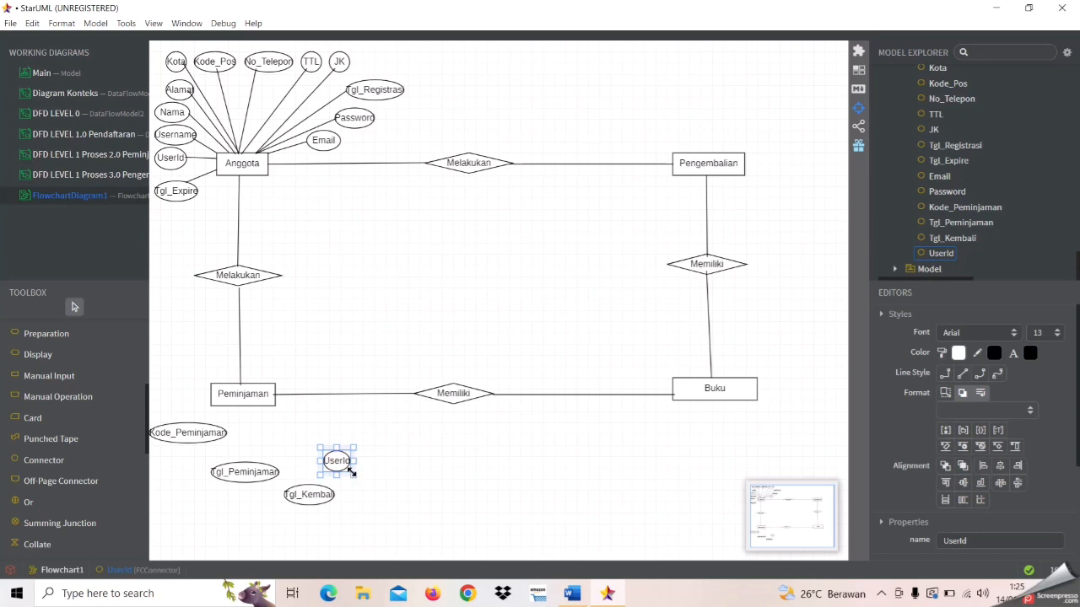
drag(353, 474, 366, 474)
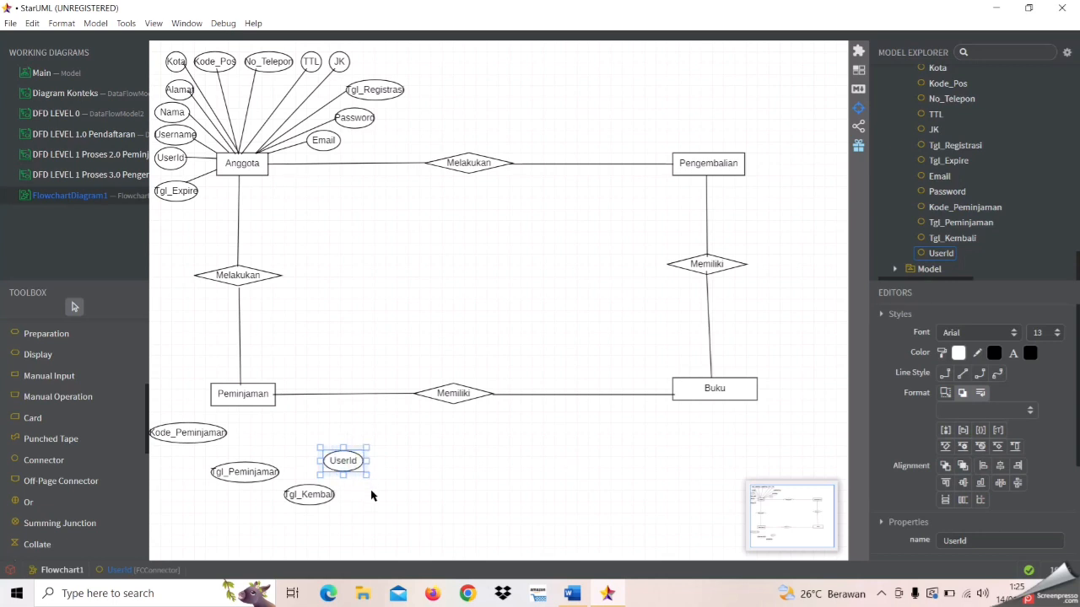
click(371, 493)
Add a connector circle named Kode_Buku directly above the UserId circle near Peminjaman
click(47, 459)
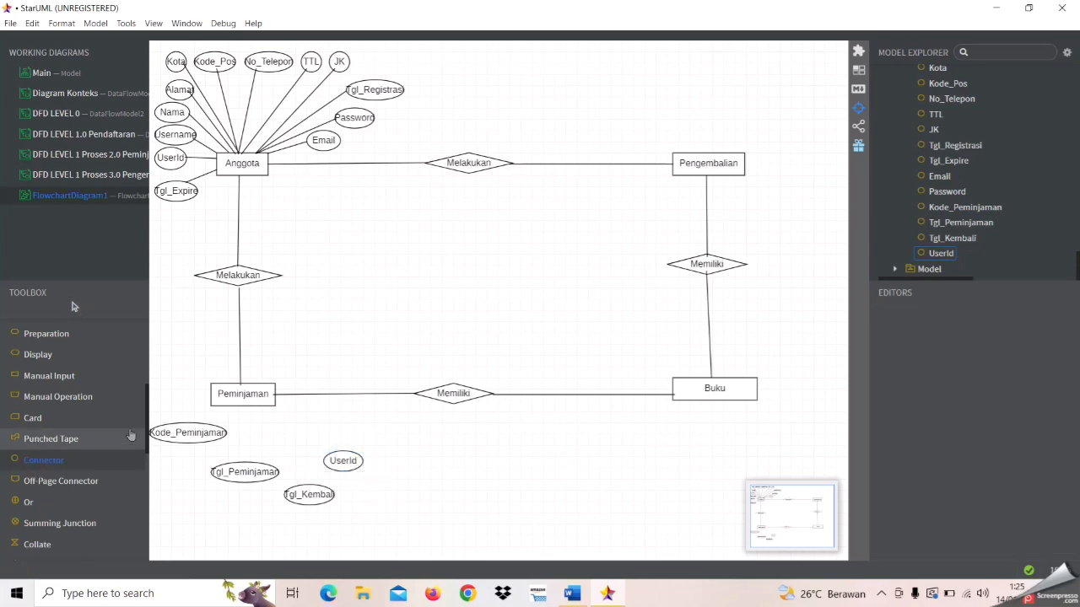
click(326, 419)
key(Caps_Lock)
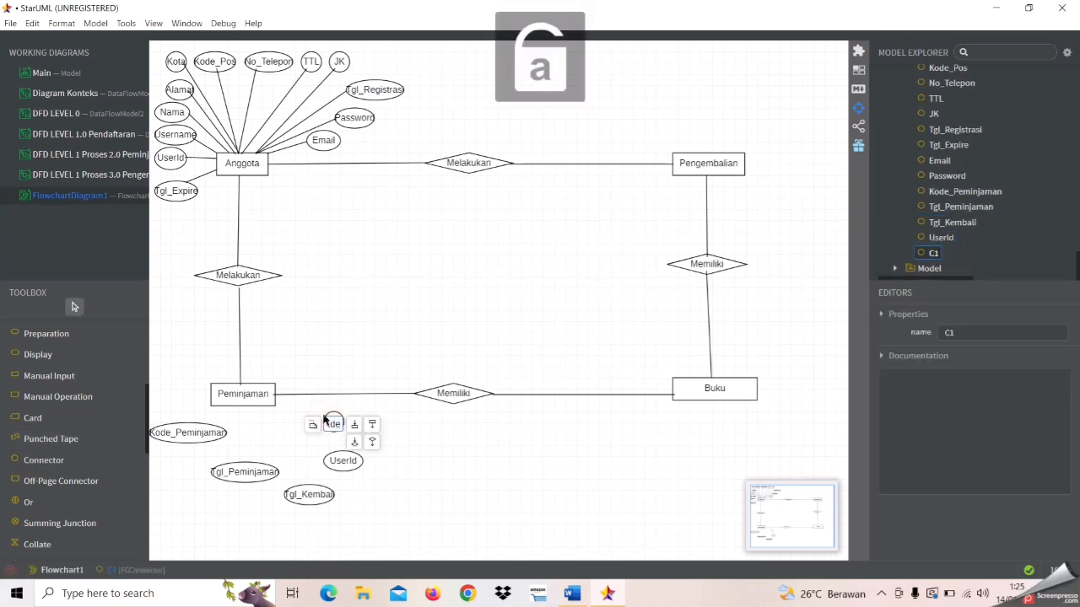
text(Kode_)
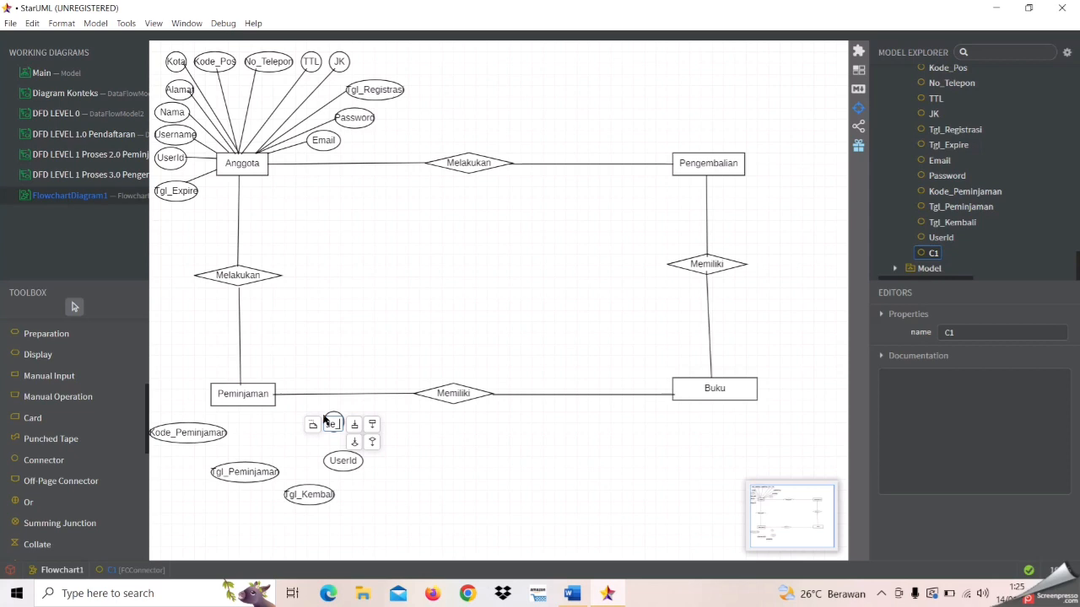
key(Caps_Lock)
text(B)
key(Caps_Lock)
text(uku)
click(434, 465)
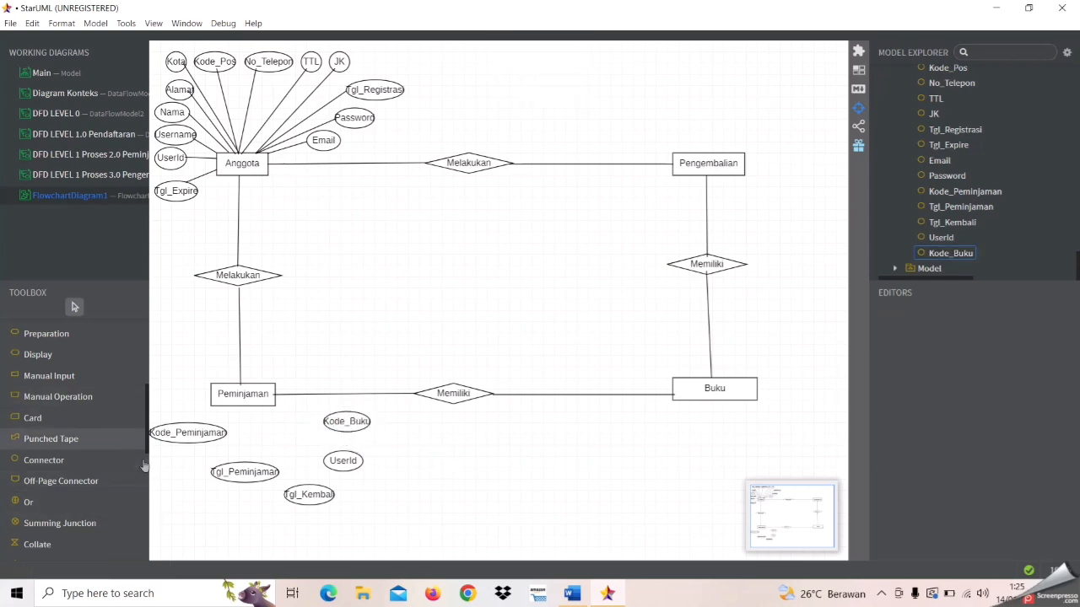
Draw free lines from Peminjaman to the Kode_Peminjaman, Tgl_Peminjaman and Tgl_Kembali attribute circles
mouse_move(147, 445)
mouse_down()
mouse_move(146, 361)
mouse_move(148, 548)
mouse_up()
click(50, 422)
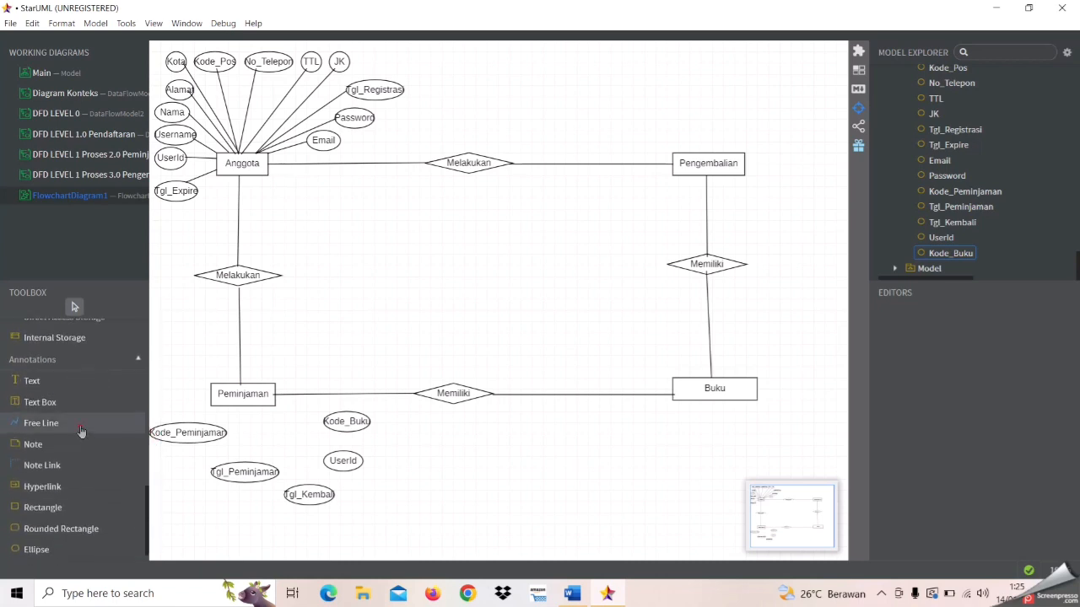
drag(212, 408, 194, 422)
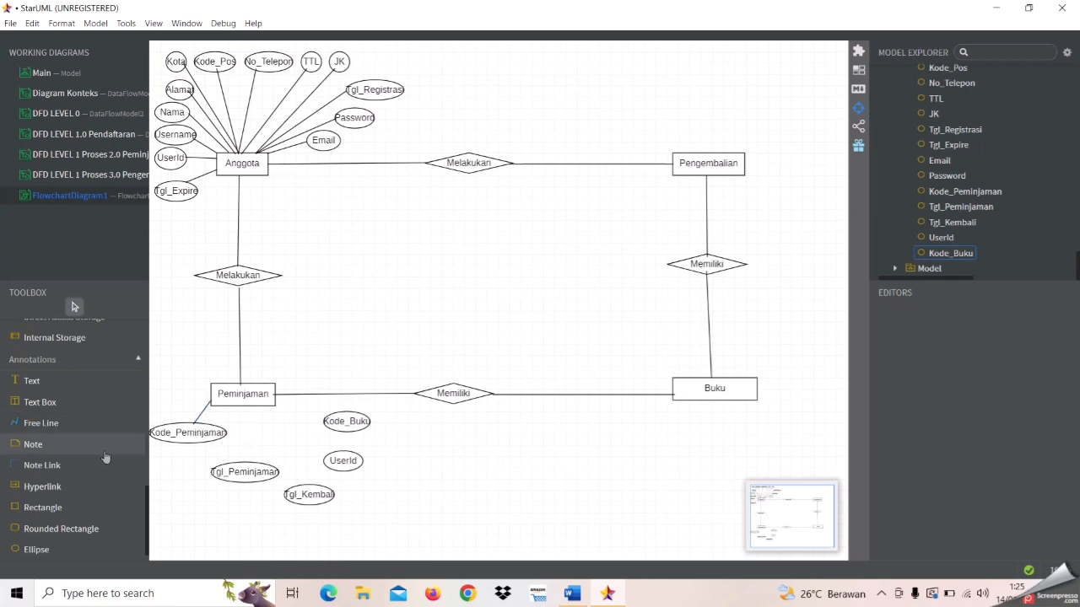
drag(240, 407, 242, 467)
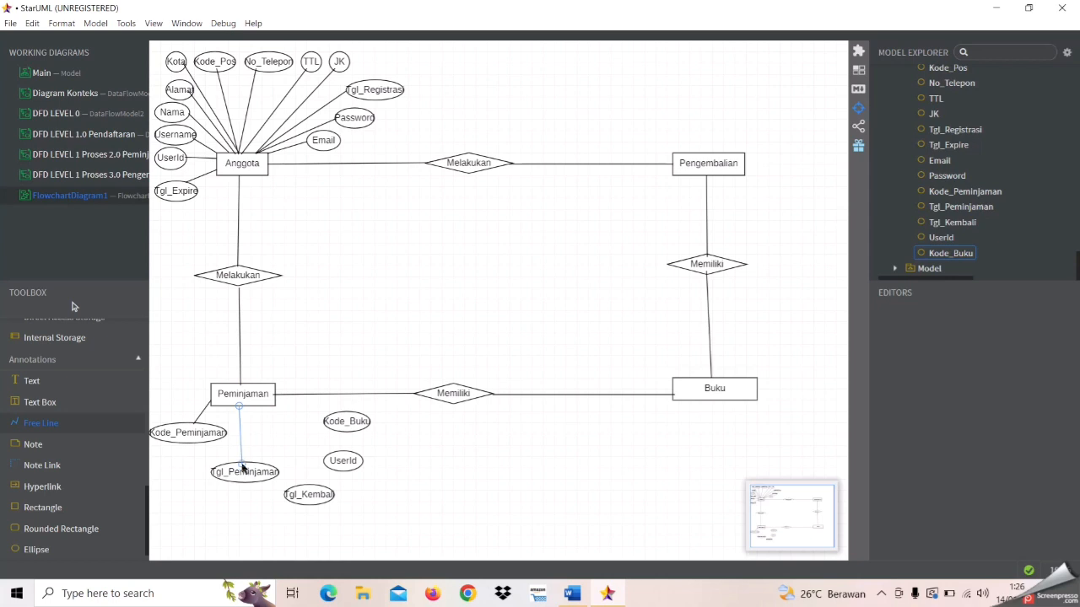
click(47, 427)
drag(244, 407, 305, 492)
Connect Peminjaman to the UserId and Kode_Buku attribute circles with free lines
click(70, 423)
mouse_move(261, 400)
mouse_down()
mouse_move(327, 439)
mouse_move(340, 461)
mouse_move(330, 457)
mouse_up()
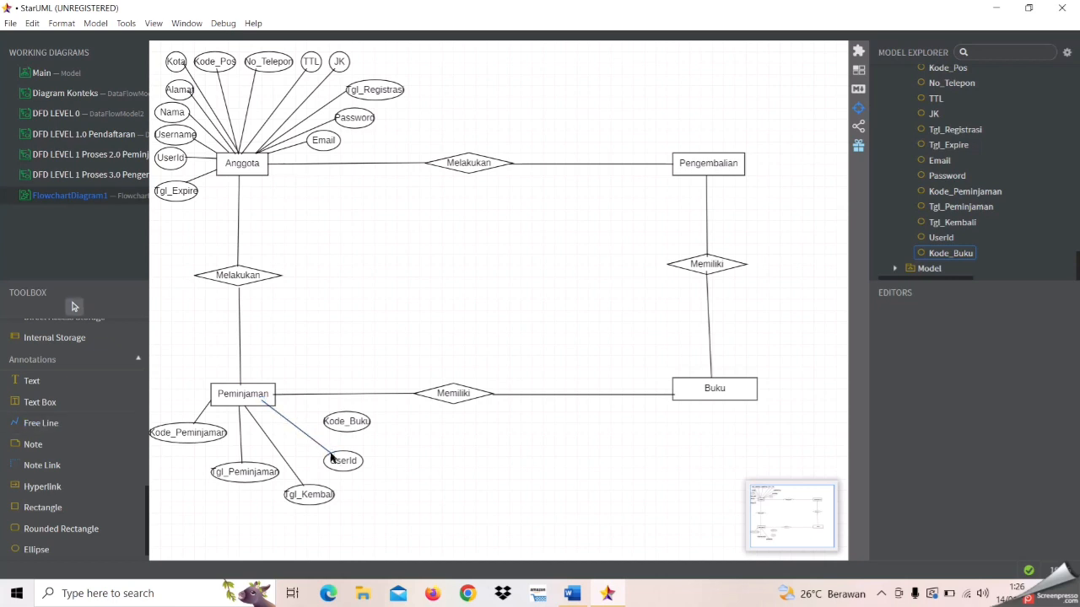
click(266, 406)
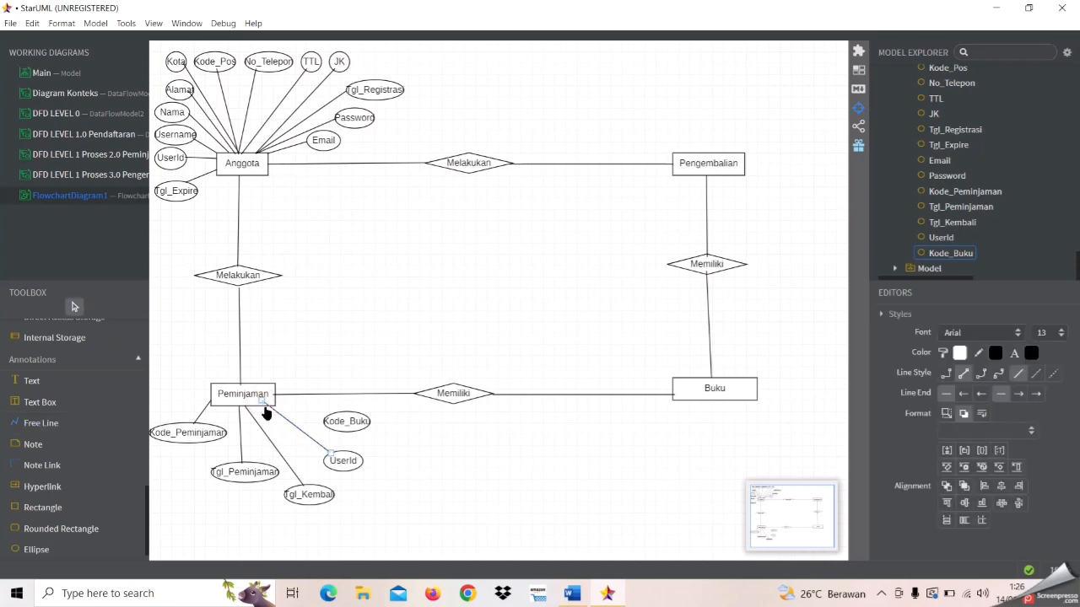
click(41, 422)
mouse_move(268, 399)
mouse_down()
mouse_move(335, 428)
mouse_move(325, 429)
mouse_up()
click(312, 407)
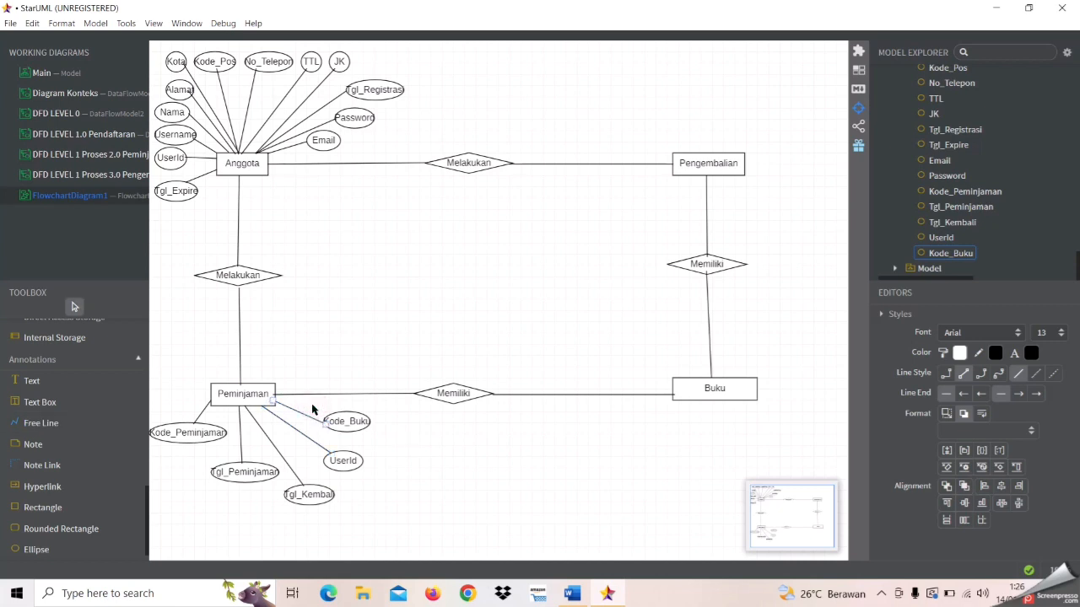
click(384, 516)
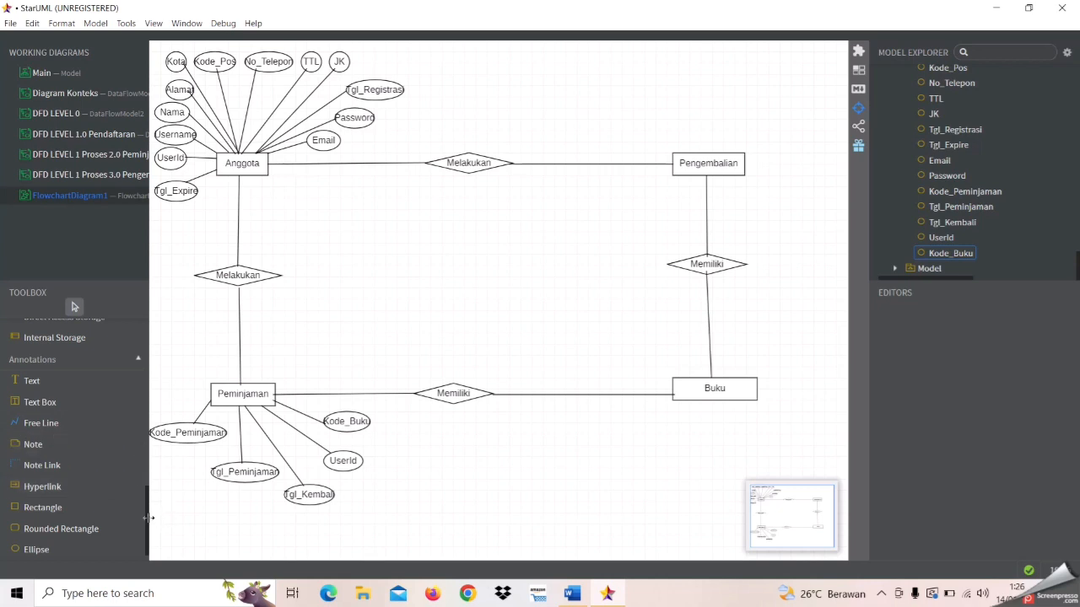
scroll(146, 524, down, 1)
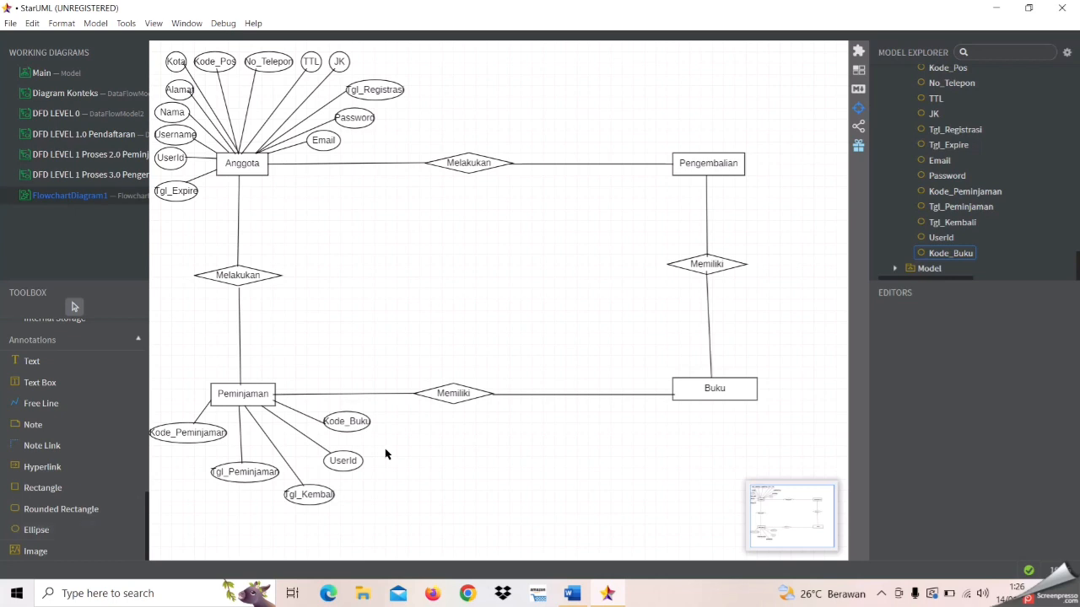
Add a connector circle named Kode_Buku just below and to the left of the Buku entity
drag(147, 518, 128, 411)
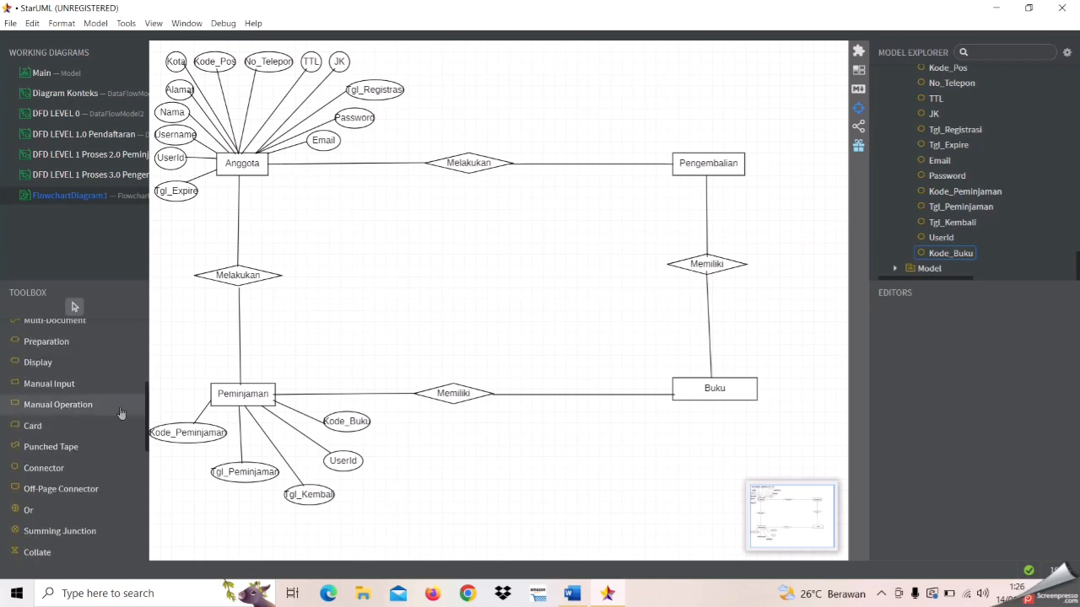
click(77, 472)
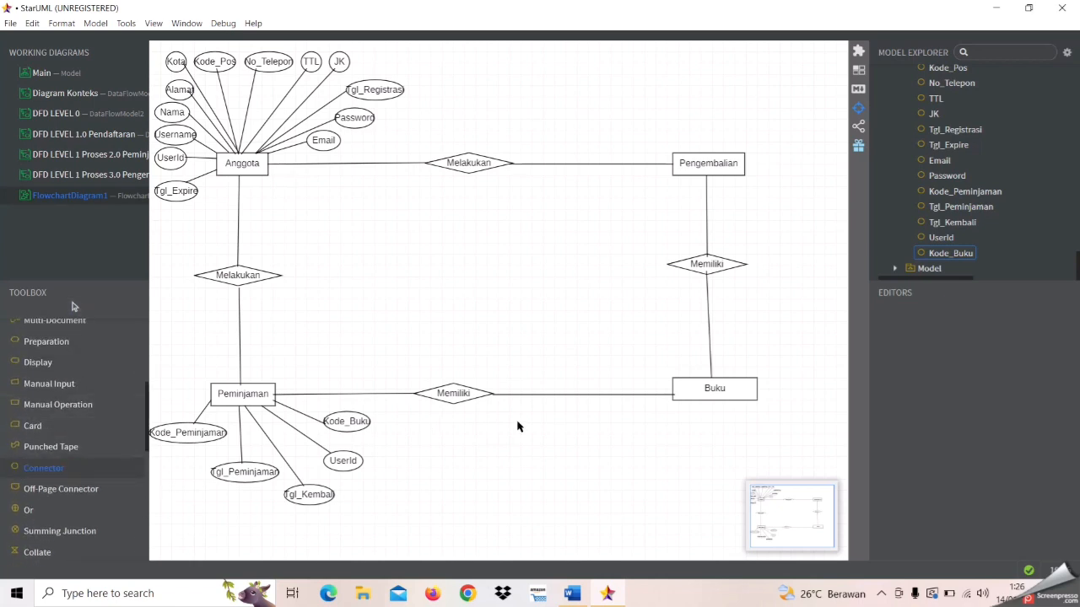
click(618, 413)
key(Caps_Lock)
key(Caps_Lock)
text(Kode_)
key(Caps_Lock)
text(B)
key(Caps_Lock)
text(uk)
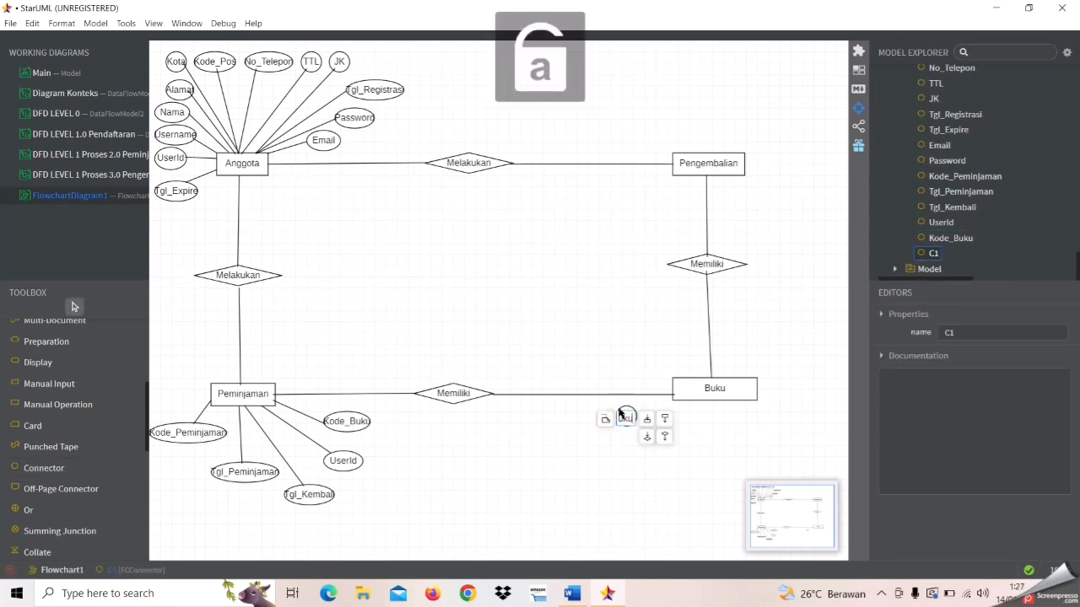
text(u)
click(596, 480)
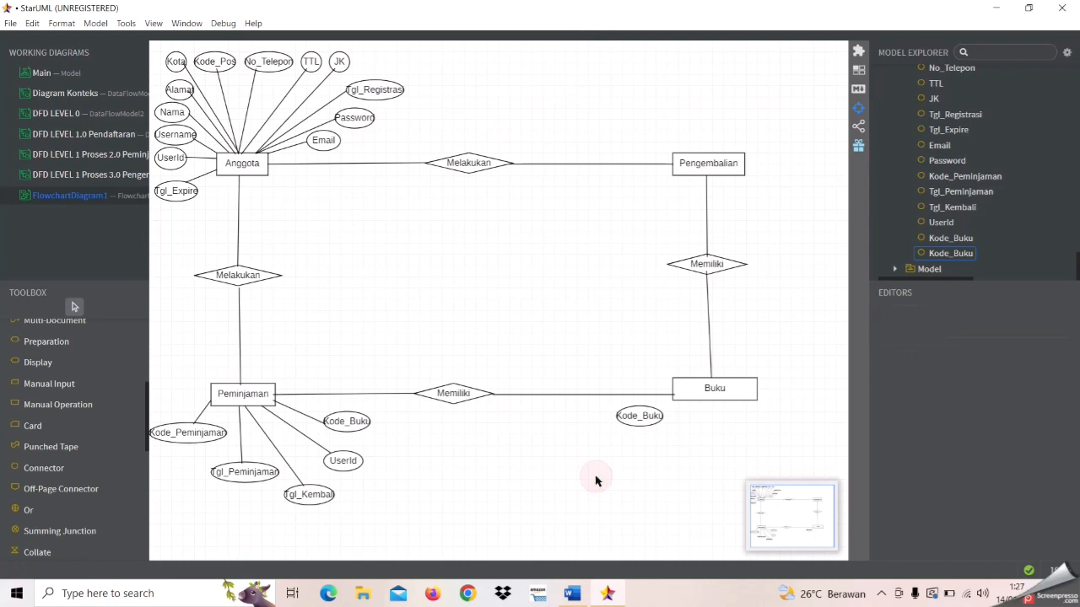
Add a connector circle named Judul below and slightly to the right of Buku's Kode_Buku circle
click(112, 467)
click(663, 454)
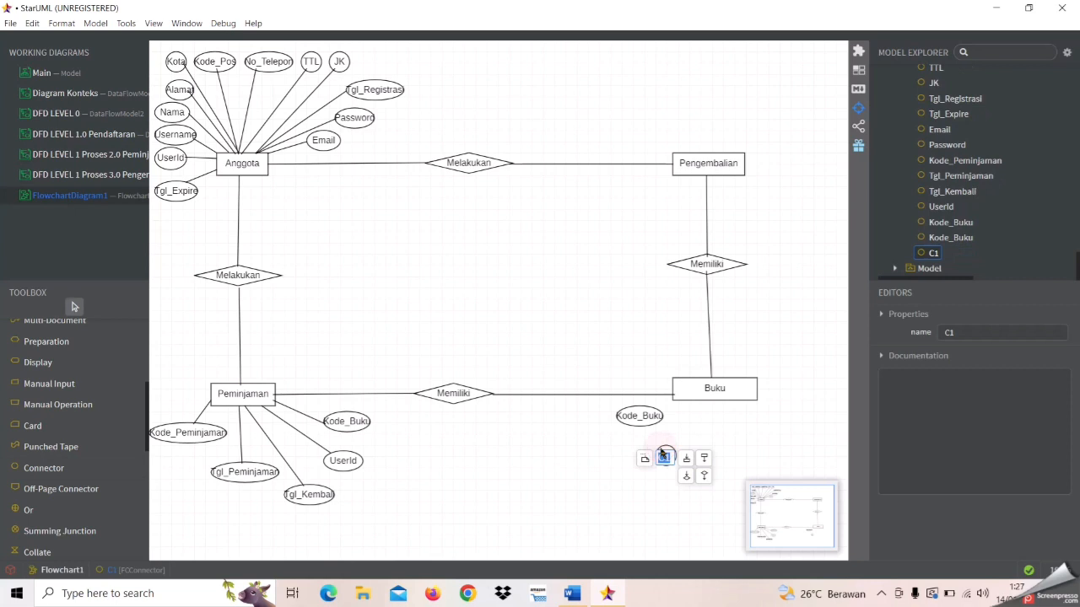
text(Judul)
click(604, 453)
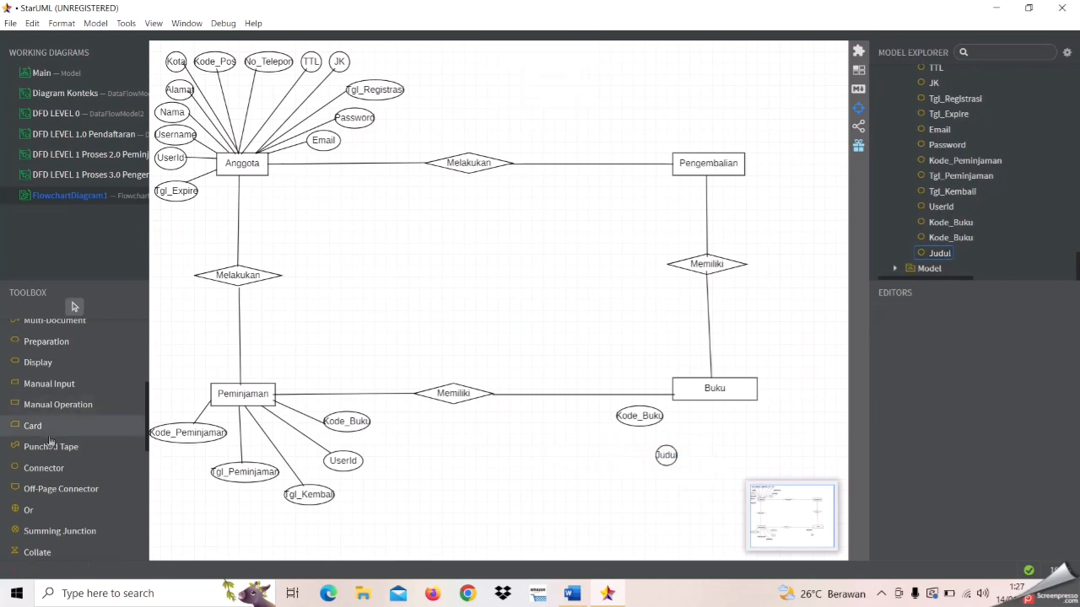
Add a connector circle named Pengarang below Buku, to the lower right of the Judul circle
click(49, 468)
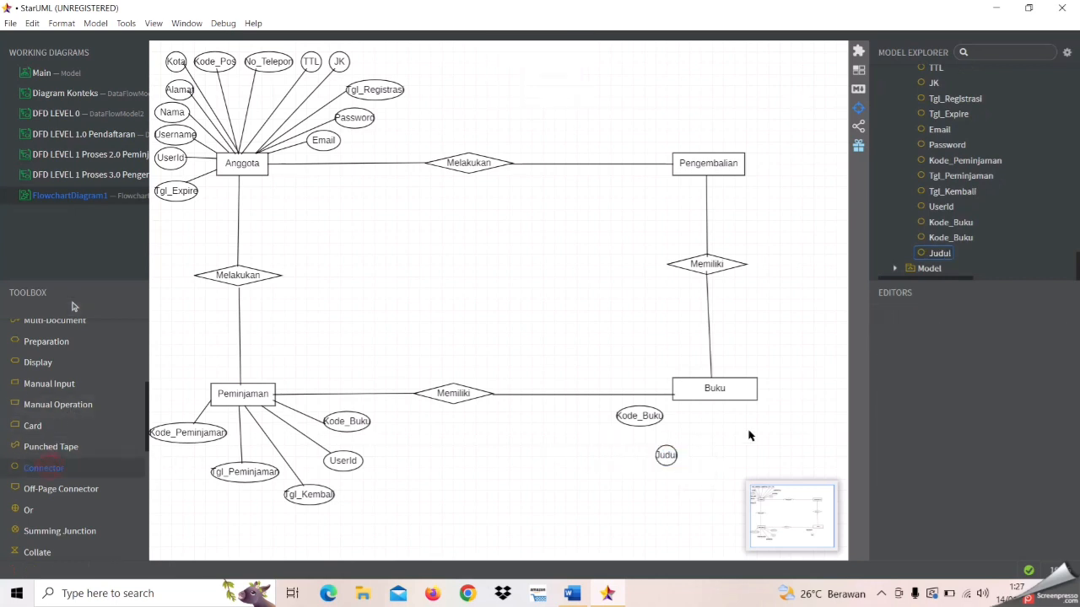
click(688, 475)
key(Caps_Lock)
key(Caps_Lock)
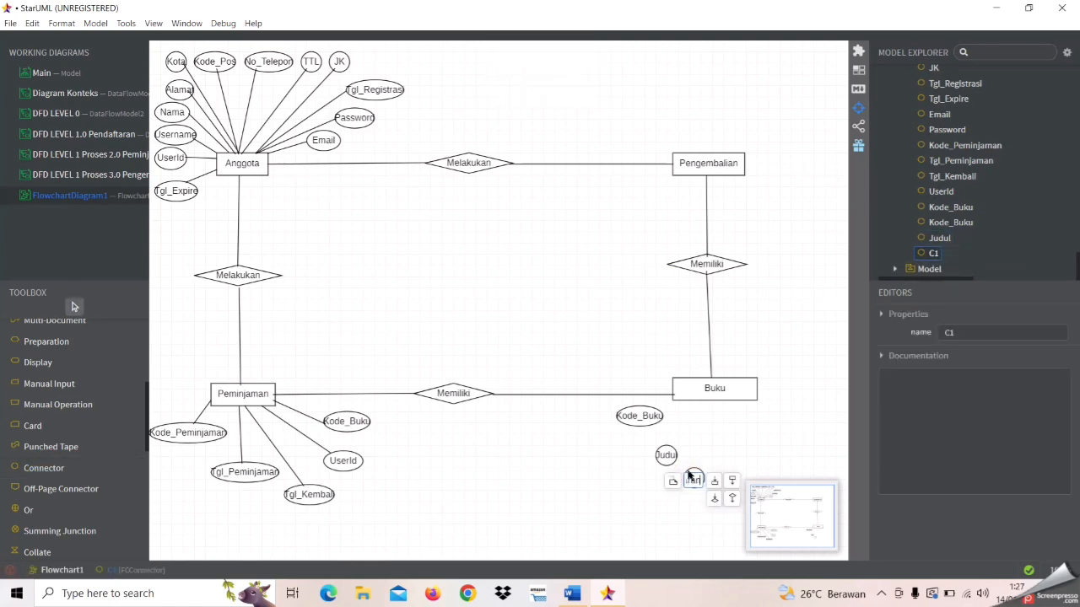
click(648, 485)
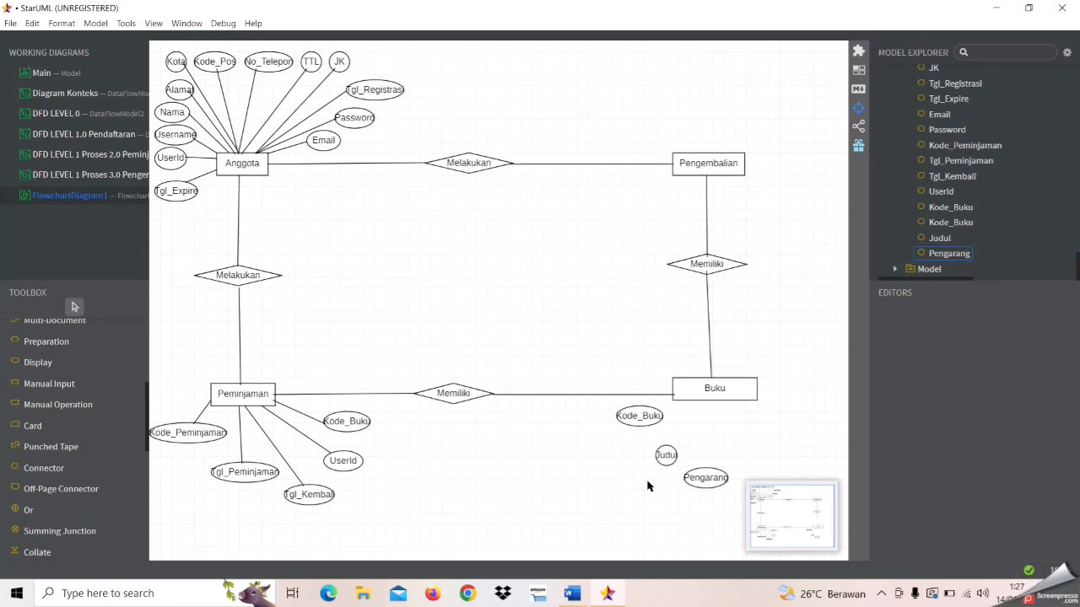
Add a connector circle named Edisi to the right of the Pengarang circle
click(41, 473)
click(745, 465)
text(E)
key(Caps_Lock)
text(dis)
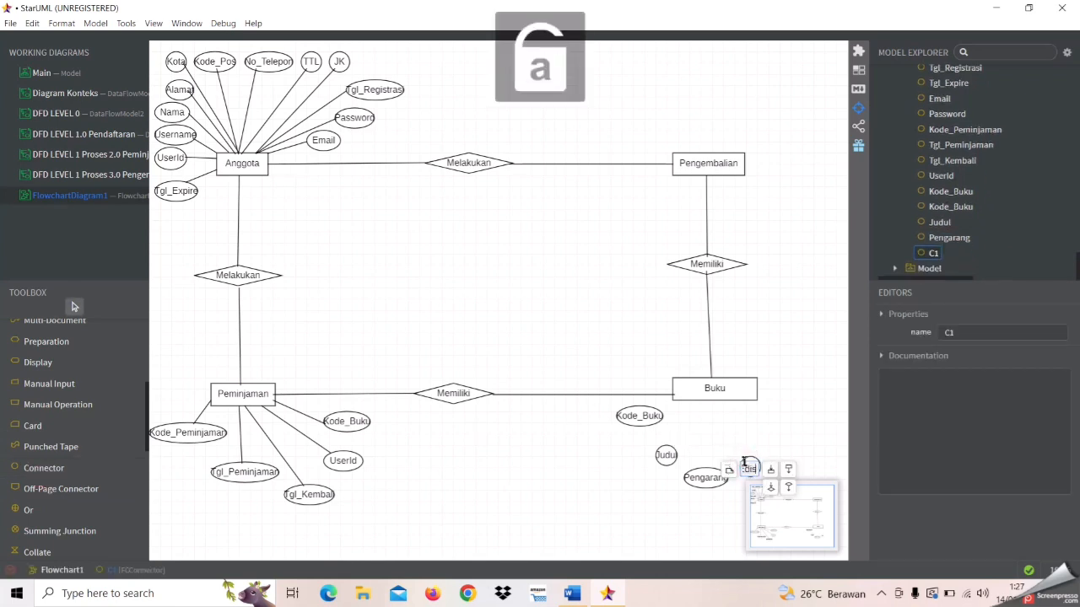
text(i)
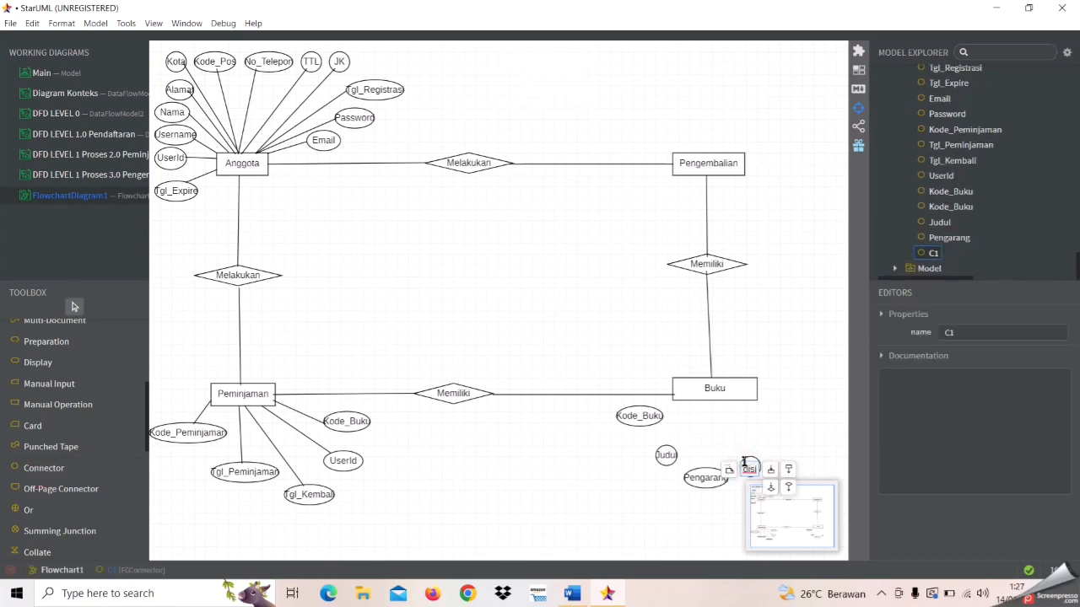
click(794, 438)
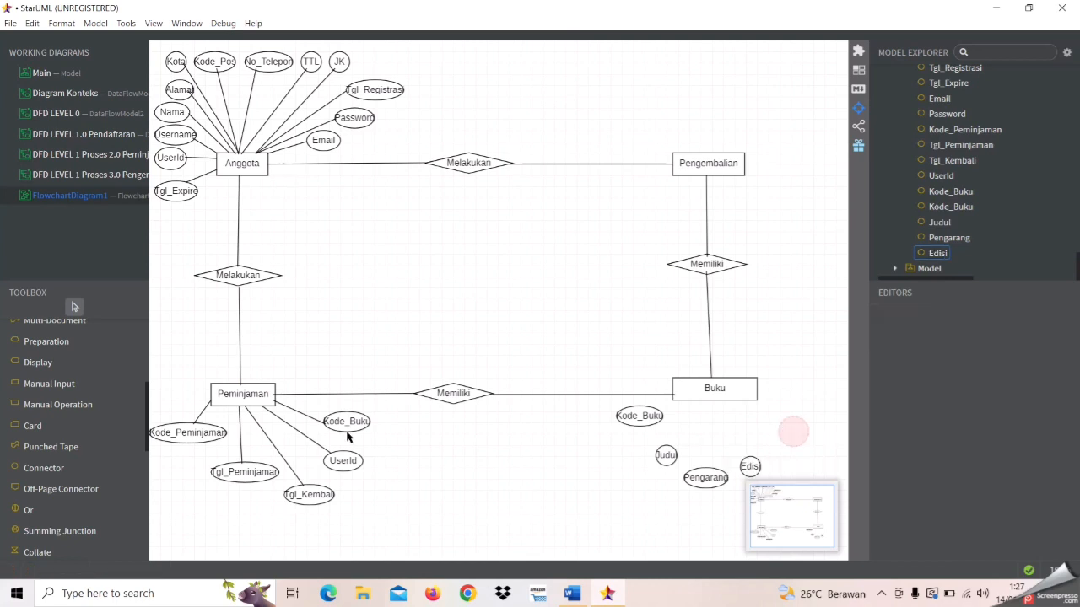
Add a connector circle named ISBN_ISSN to the right of the Edisi circle
click(48, 469)
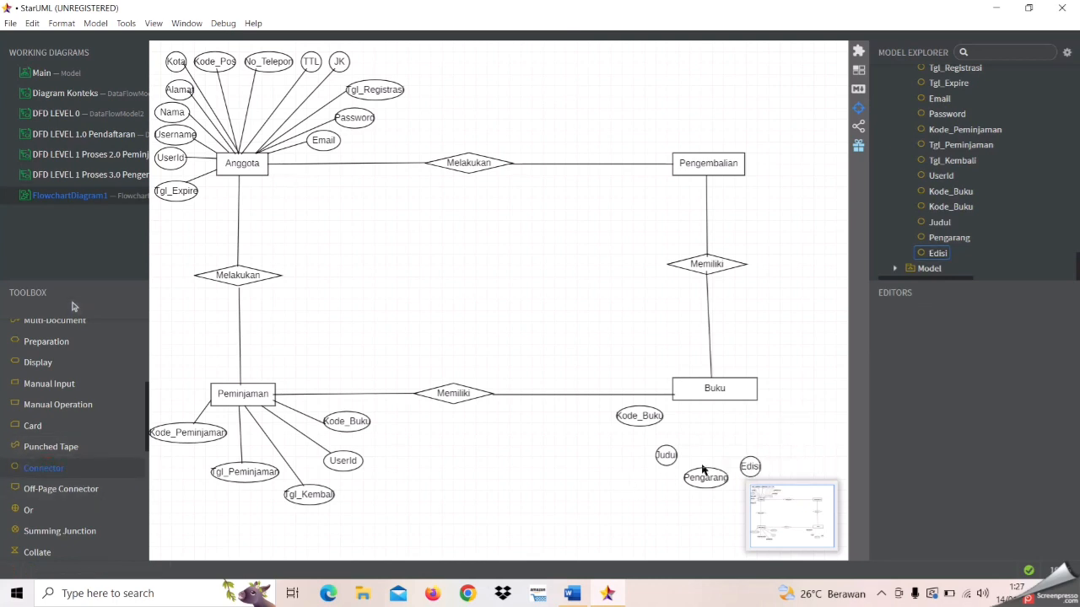
click(782, 464)
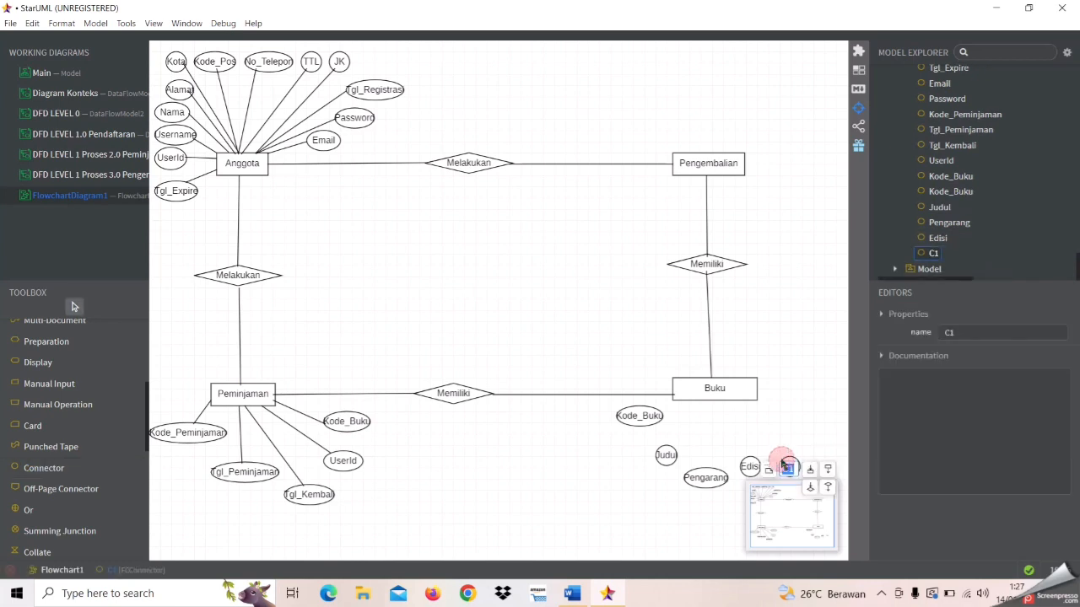
key(Caps_Lock)
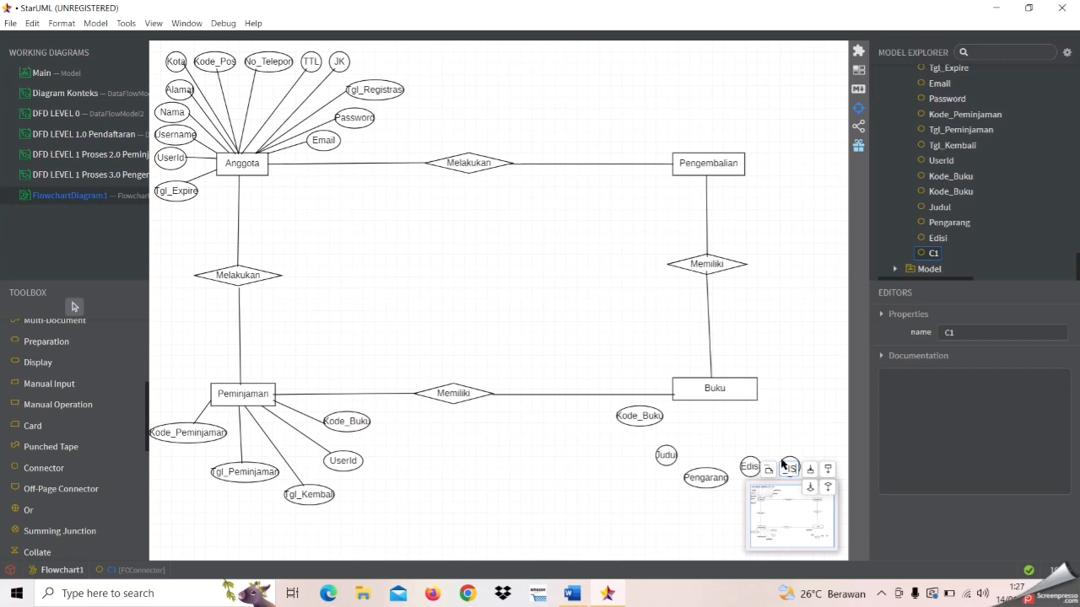
text(ISBN_ISSN)
click(813, 414)
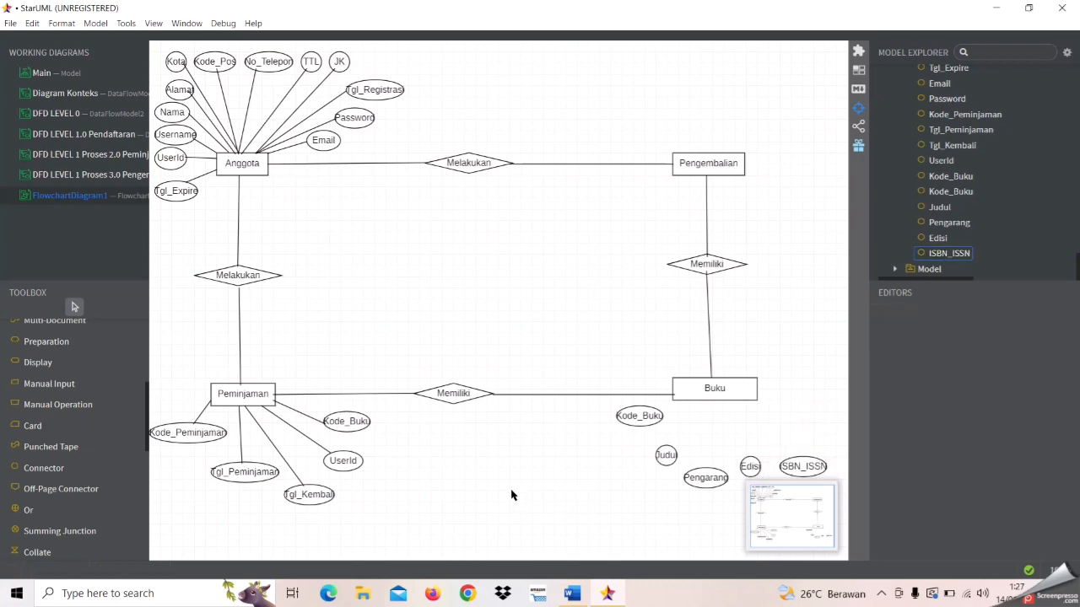
Add a connector circle named Penerbit directly above the ISBN_ISSN circle
click(98, 469)
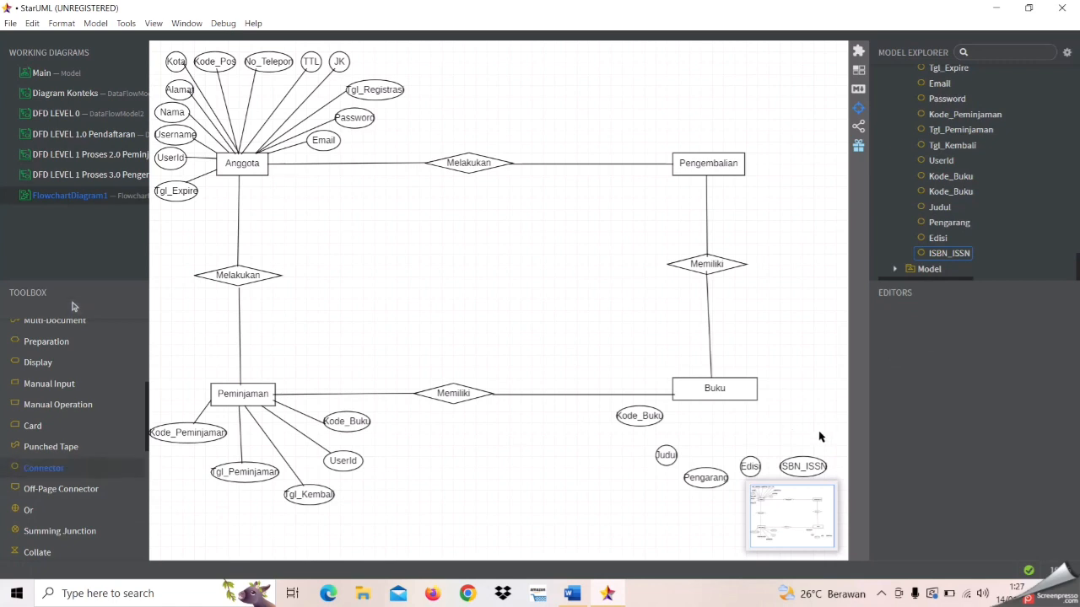
click(801, 436)
key(Caps_Lock)
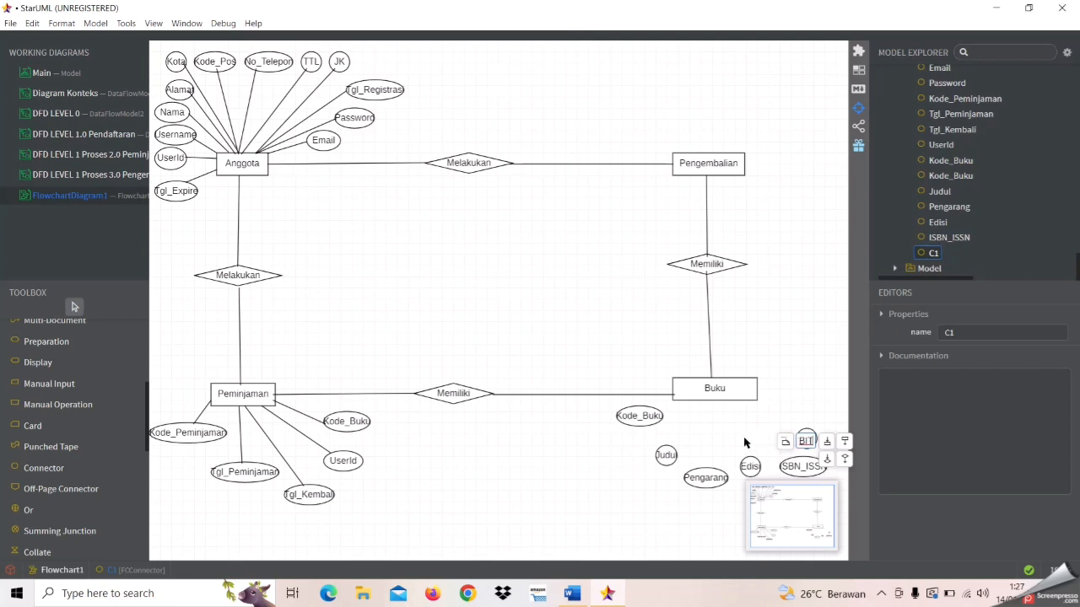
key(BackSpace)
key(BackSpace)
key(BackSpace)
text(P)
key(Caps_Lock)
text(enerbi)
click(589, 495)
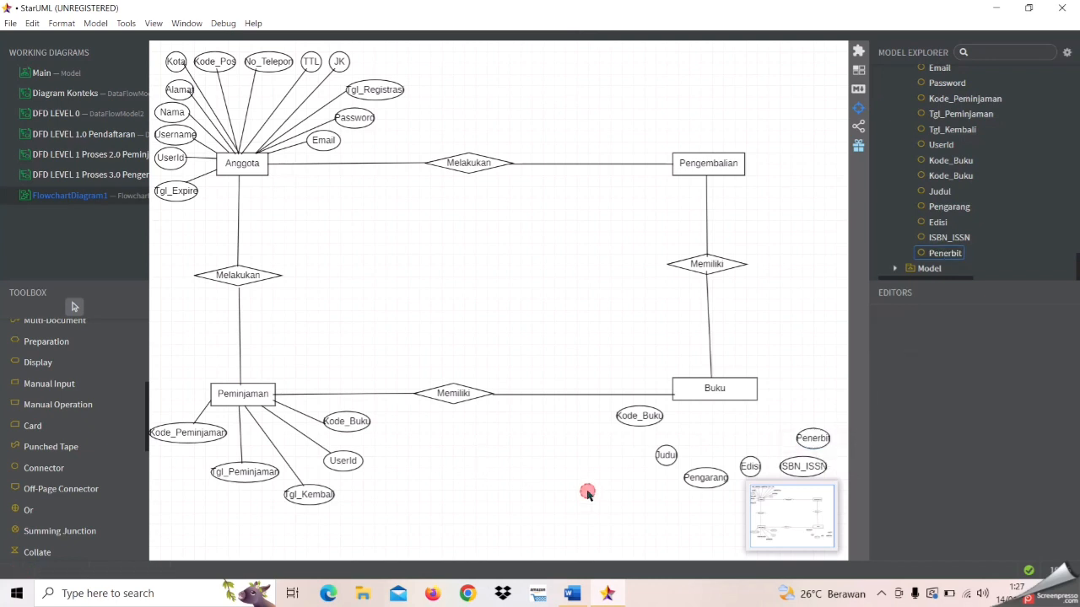
Add a connector circle named Tahun_Terbit directly above the Penerbit circle
click(100, 469)
click(799, 406)
key(Caps_Lock)
text(T)
key(Caps_Lock)
text(ahun)
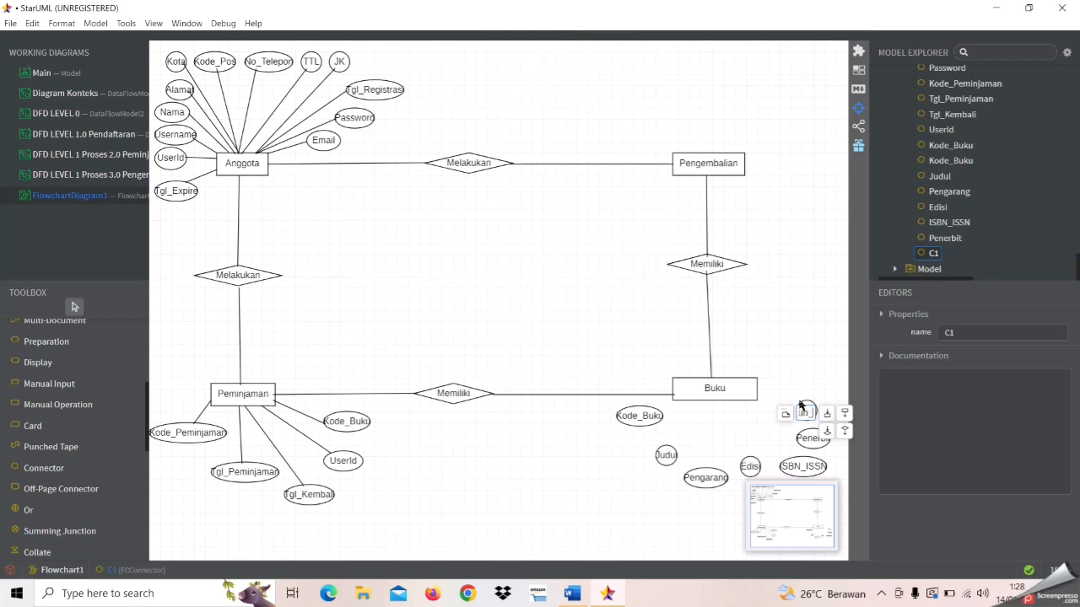
key(Caps_Lock)
text(_T)
key(Caps_Lock)
click(810, 364)
Add a connector circle named Bahasa above the Tahun_Terbit circle, to the right of Buku
click(80, 469)
click(799, 376)
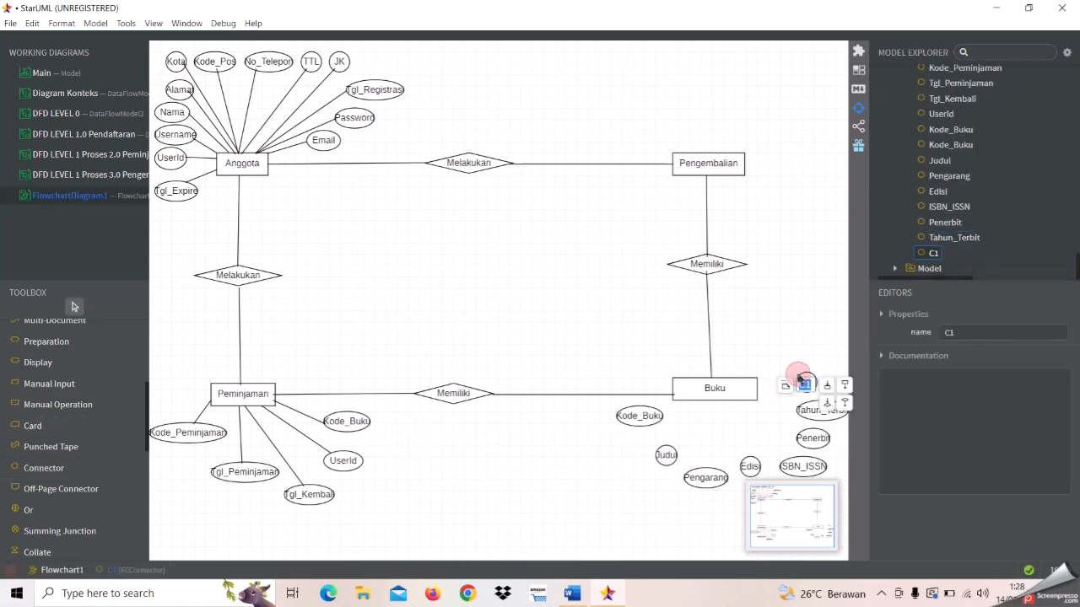
key(Caps_Lock)
key(Caps_Lock)
text(Bahasa)
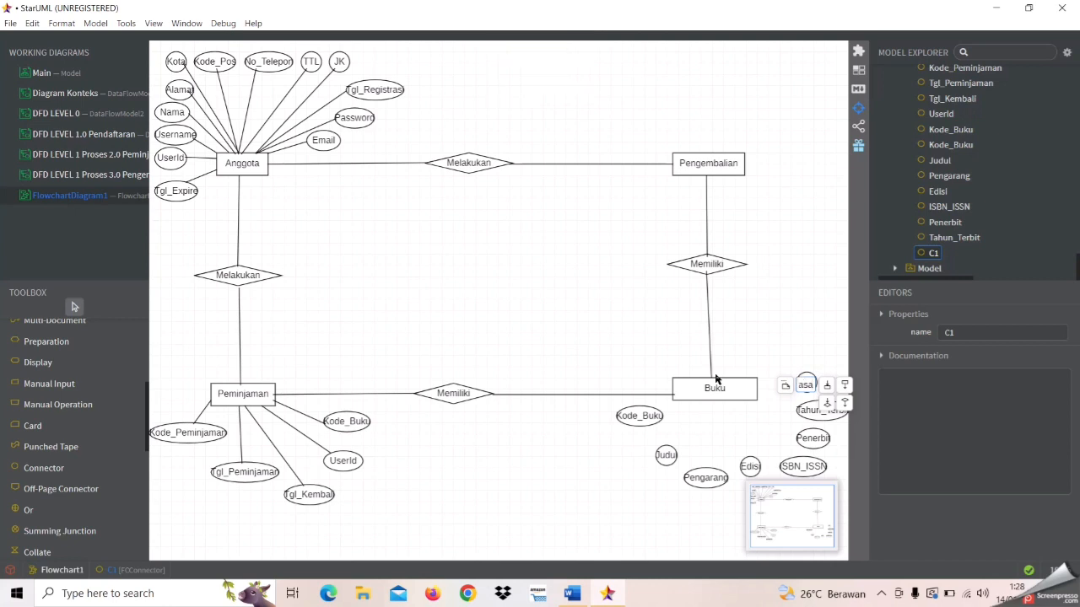
Add a connector circle named Jumlah above and to the left of the Bahasa circle
click(47, 468)
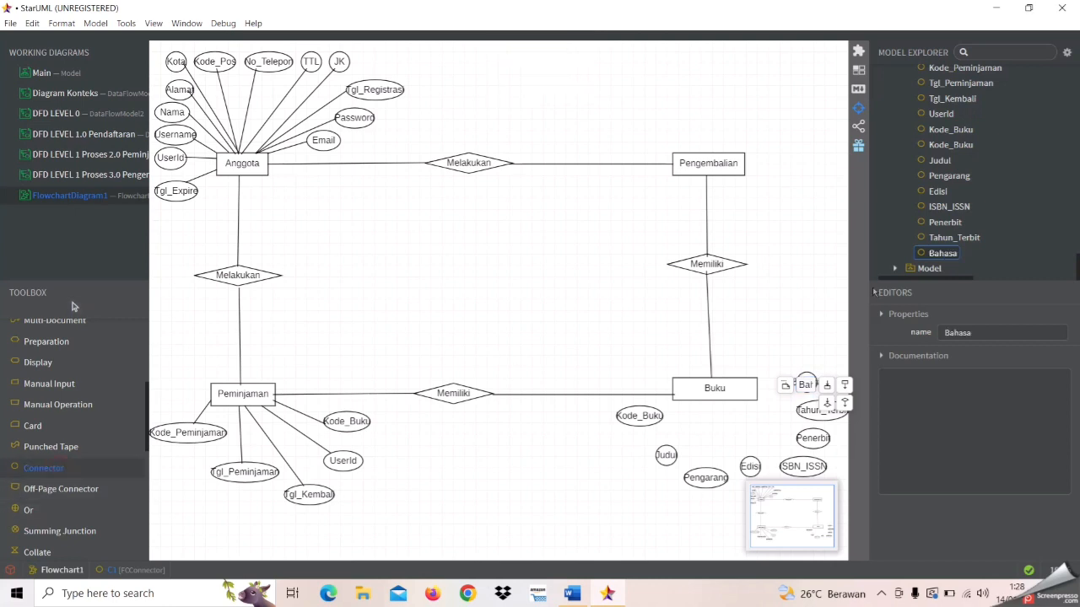
click(773, 345)
key(Caps_Lock)
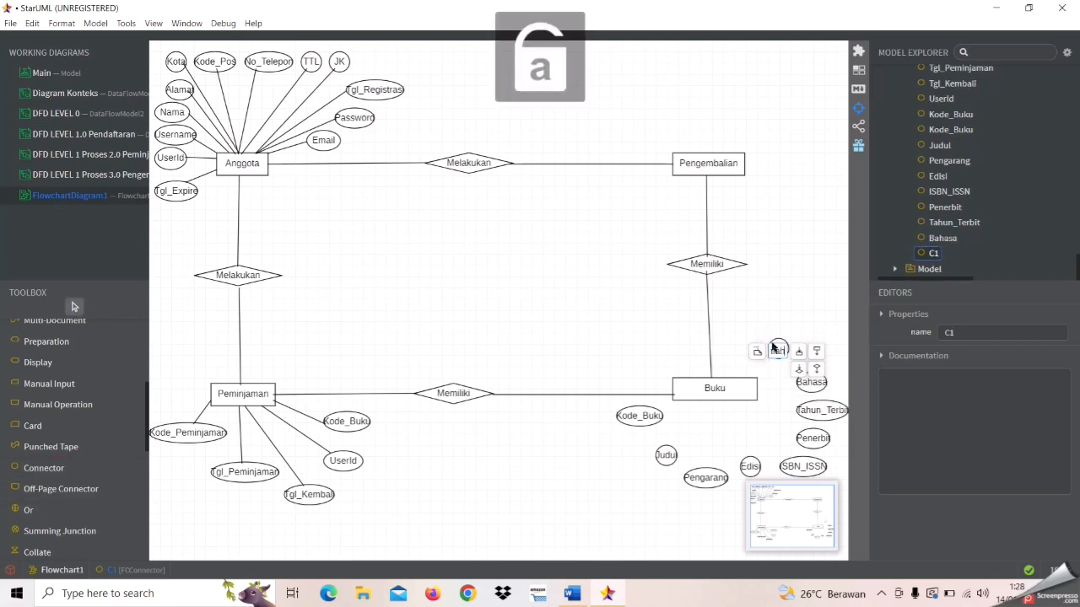
text(Jumlah)
key(Return)
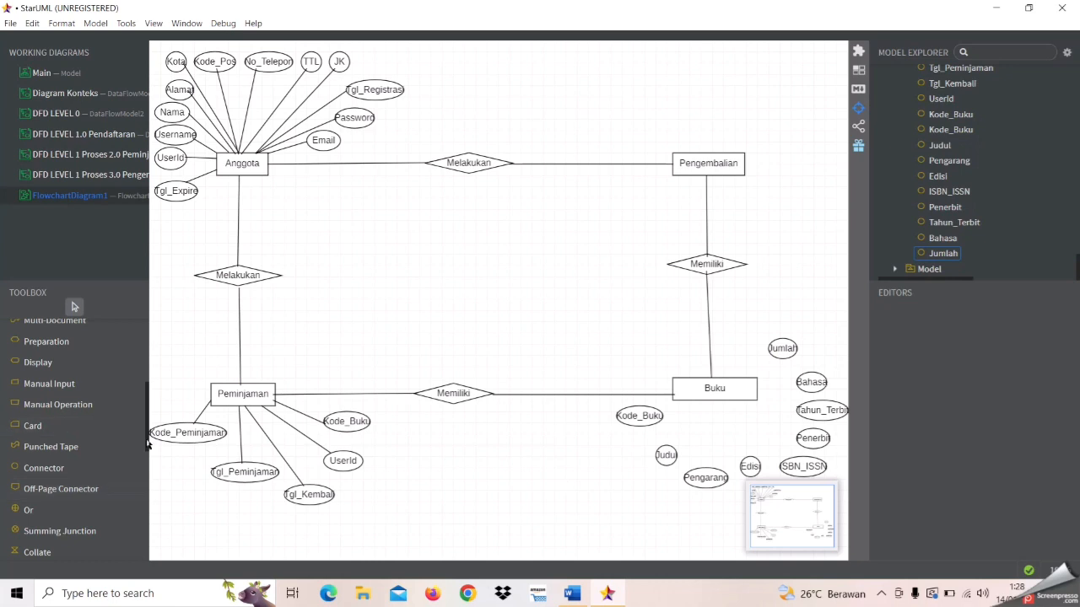
Draw free lines from Buku to its Kode_Buku and Judul circles and align their starting ends with Buku's lower edge
drag(146, 444, 143, 478)
scroll(83, 460, down, 5)
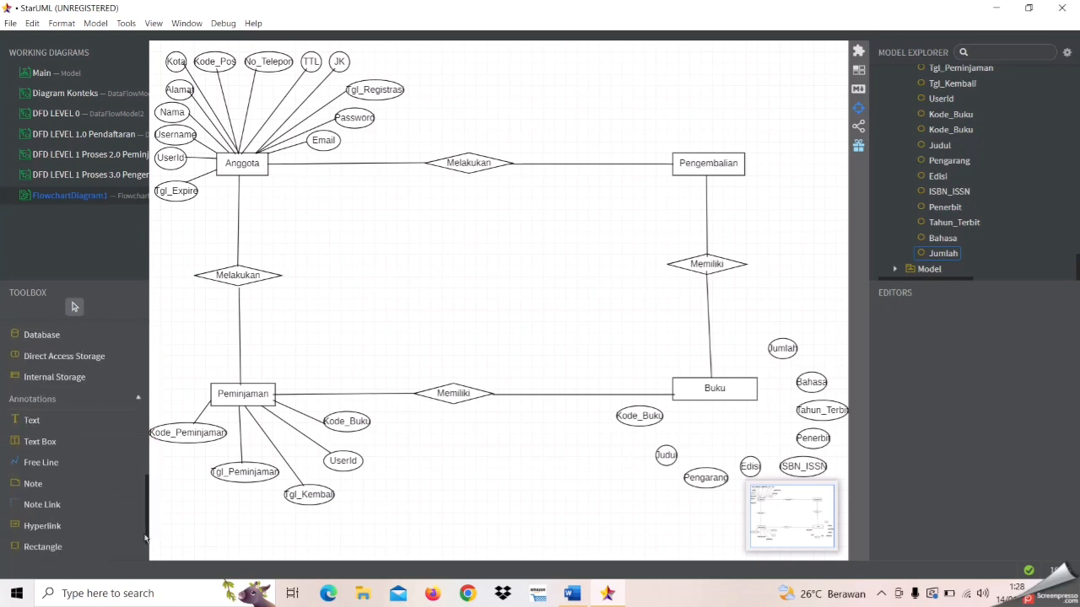
click(82, 460)
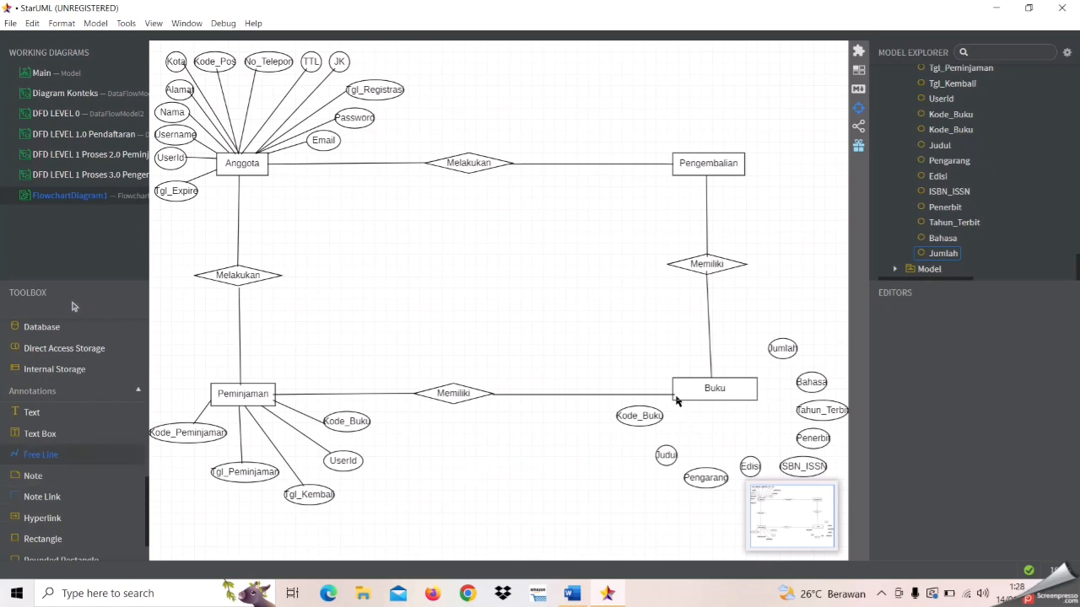
drag(674, 394, 657, 413)
drag(673, 395, 673, 403)
click(123, 453)
drag(684, 397, 667, 454)
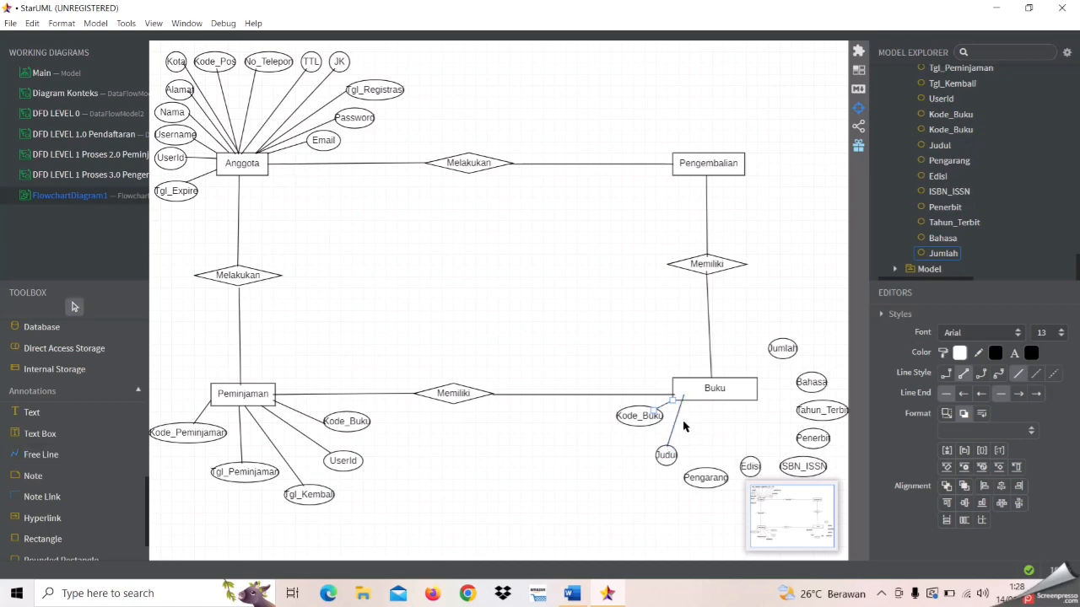
click(679, 408)
drag(685, 394, 684, 396)
click(692, 416)
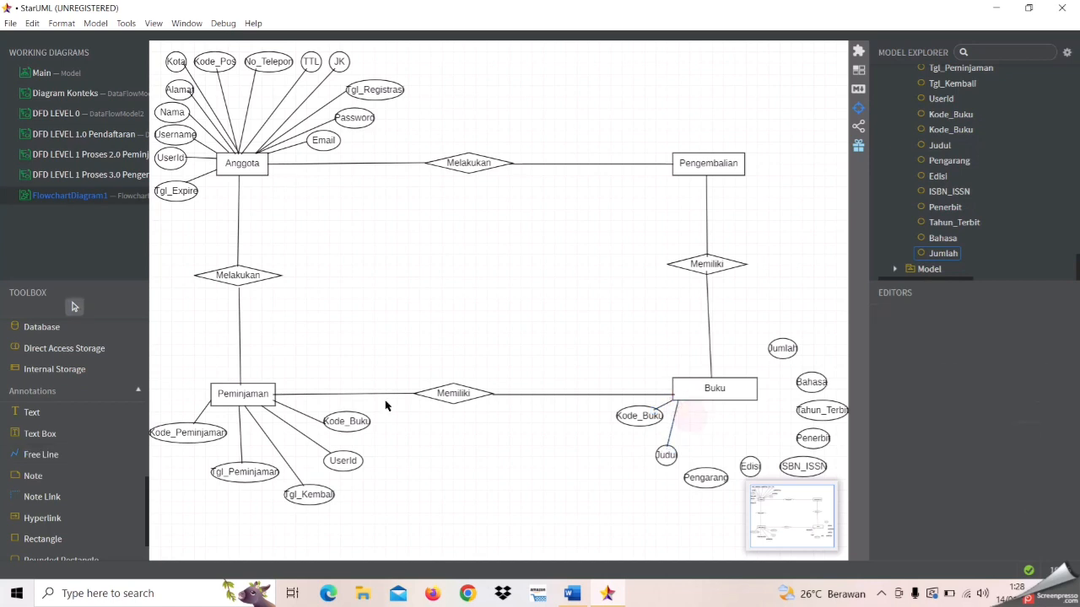
Connect Buku to the Pengarang and Edisi circles with free lines starting at Buku's lower edge
click(68, 452)
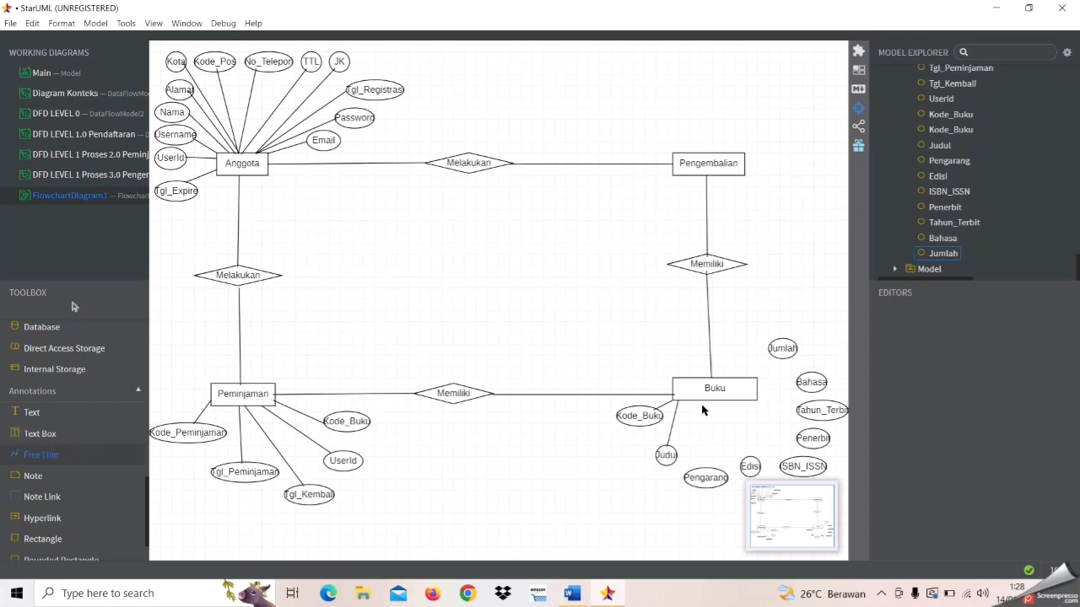
drag(700, 400, 706, 474)
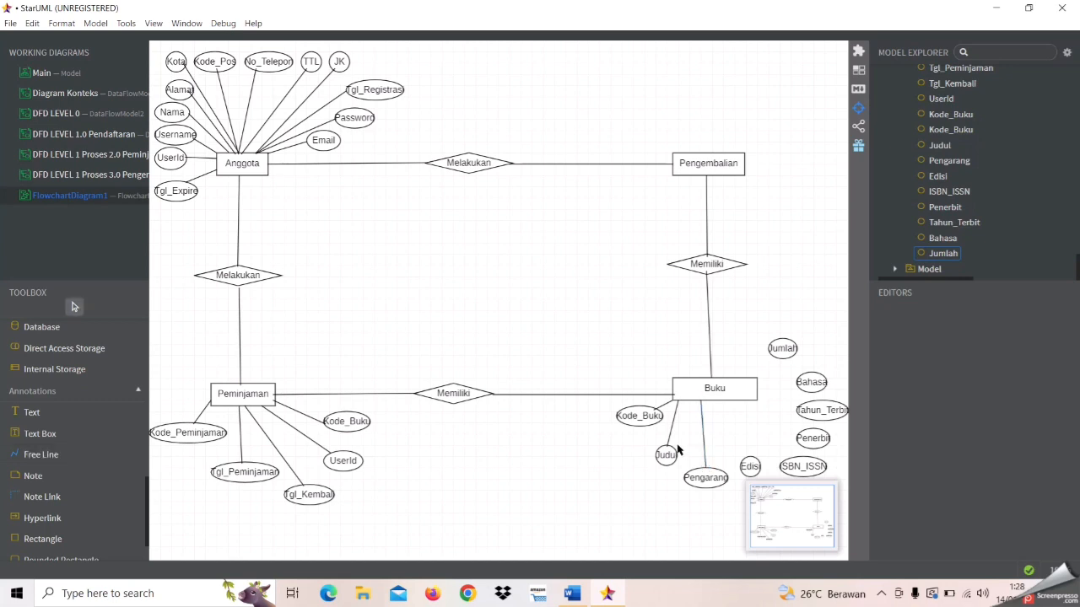
click(80, 448)
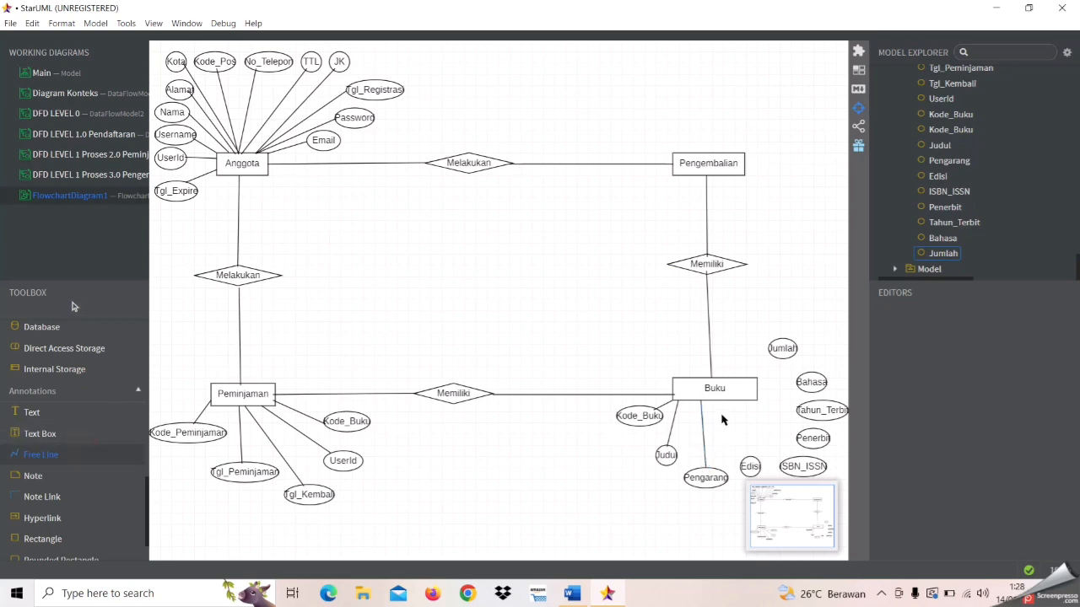
drag(713, 396, 750, 466)
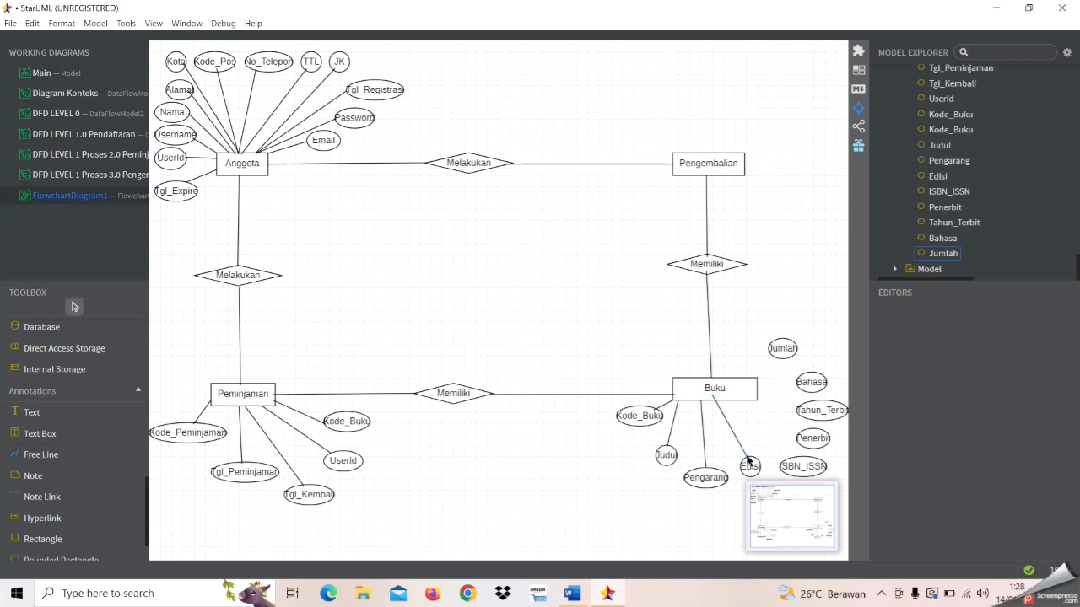
click(712, 397)
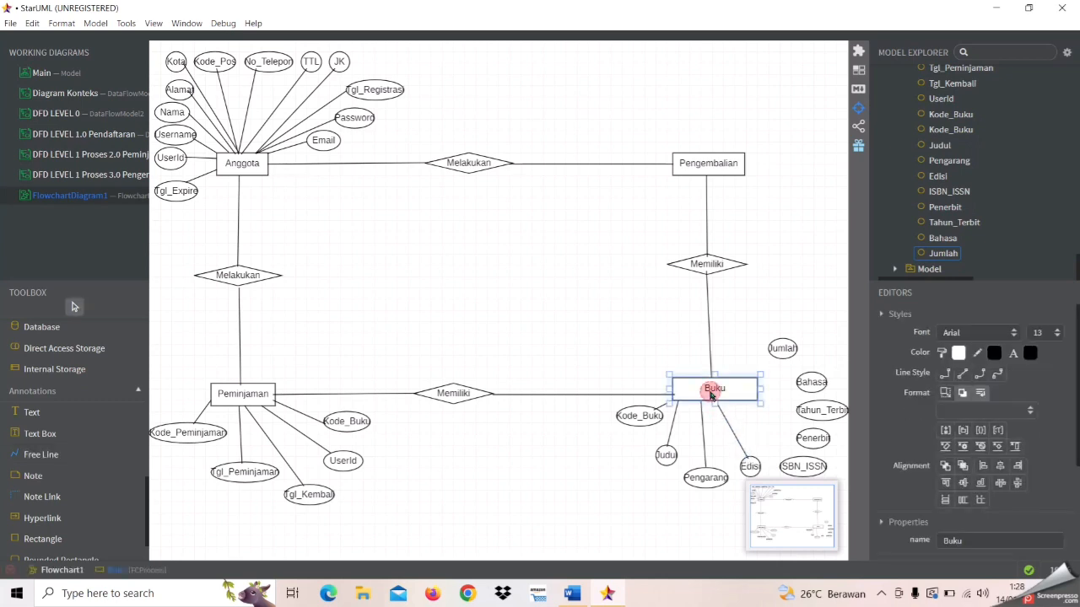
click(714, 409)
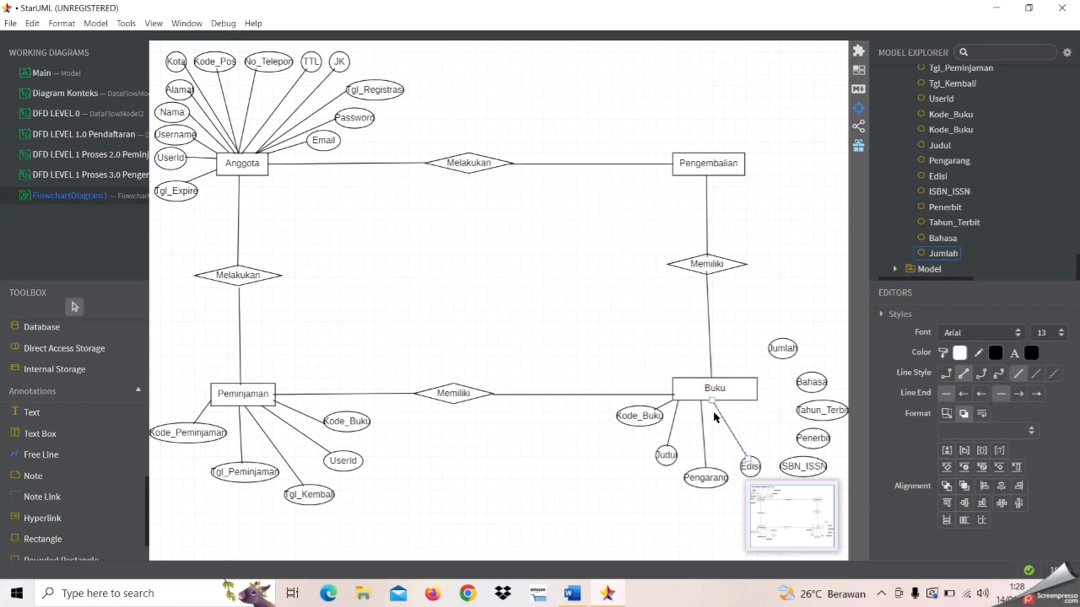
Draw free lines from Buku's lower edge to the ISBN_ISSN and Penerbit circles
click(26, 457)
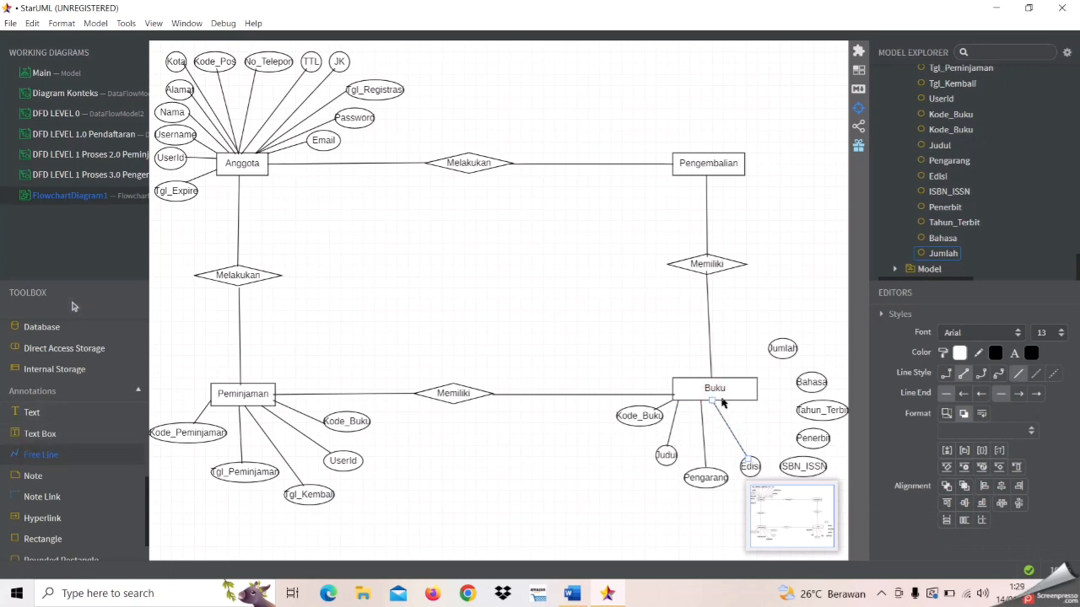
drag(728, 402, 791, 466)
click(74, 306)
click(778, 413)
click(58, 463)
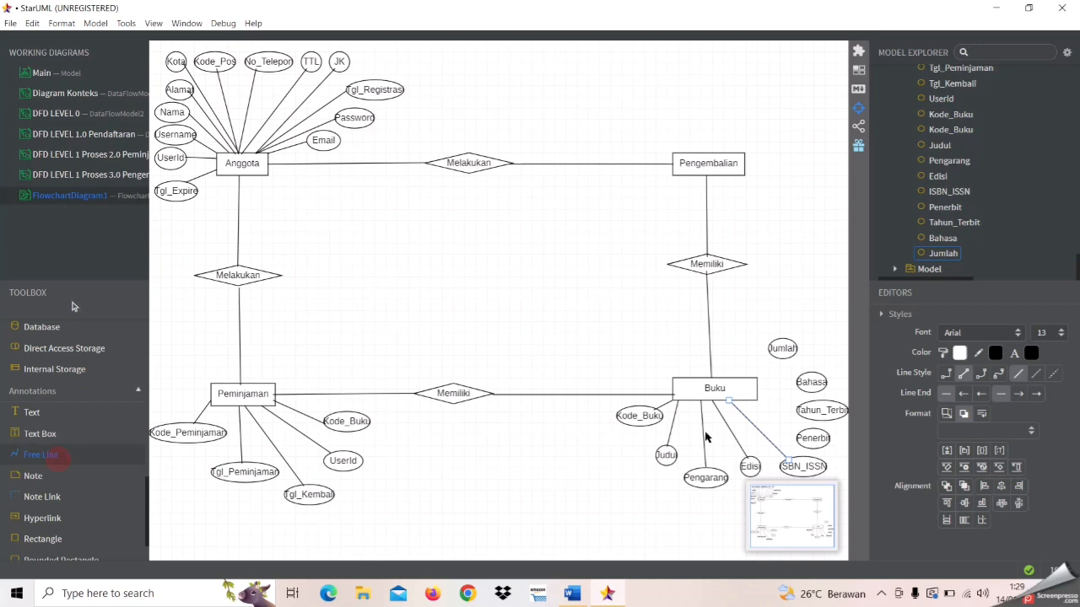
drag(752, 396, 798, 440)
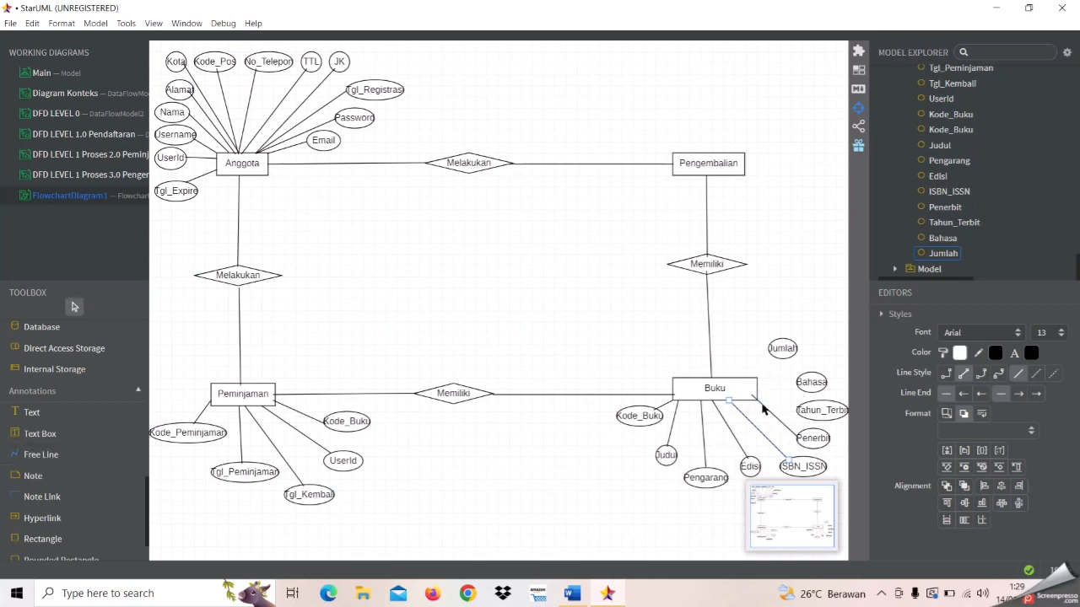
click(756, 405)
Connect Buku's right edge to the Tahun_Terbit circle with a free line
click(102, 444)
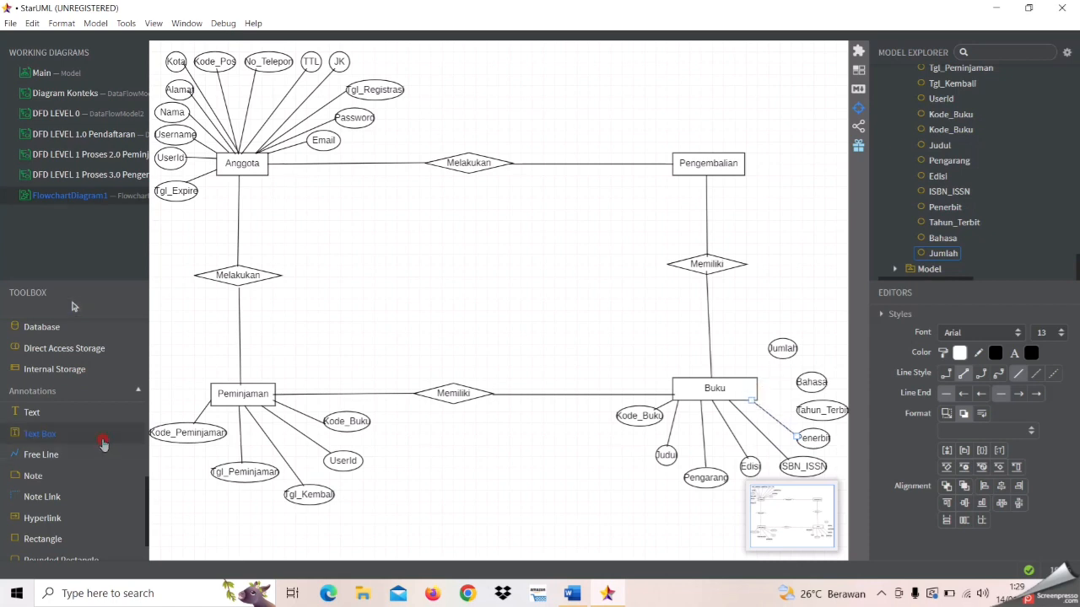
click(94, 463)
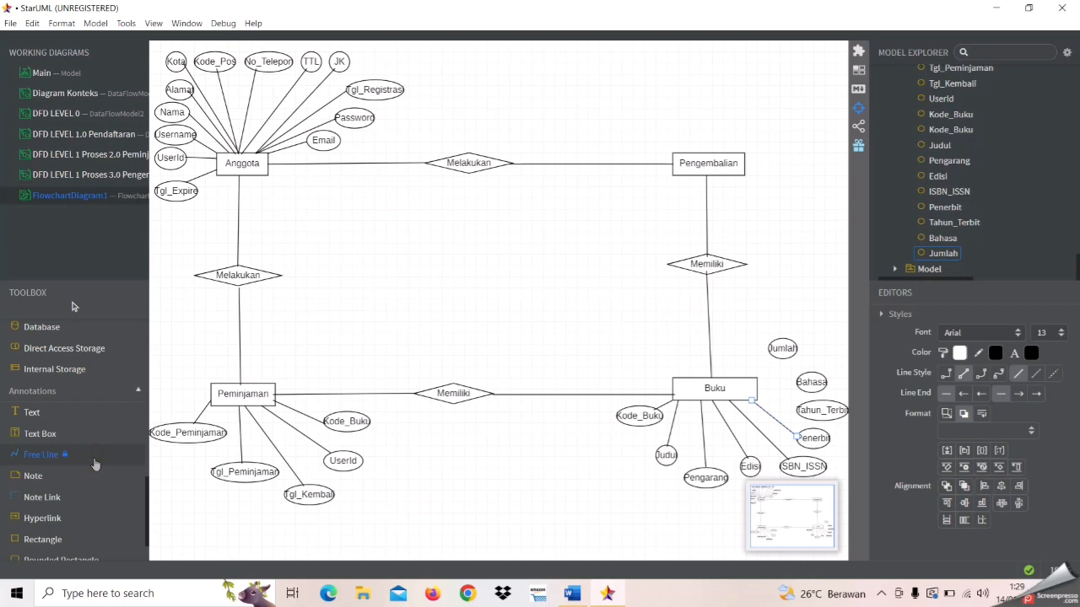
click(93, 459)
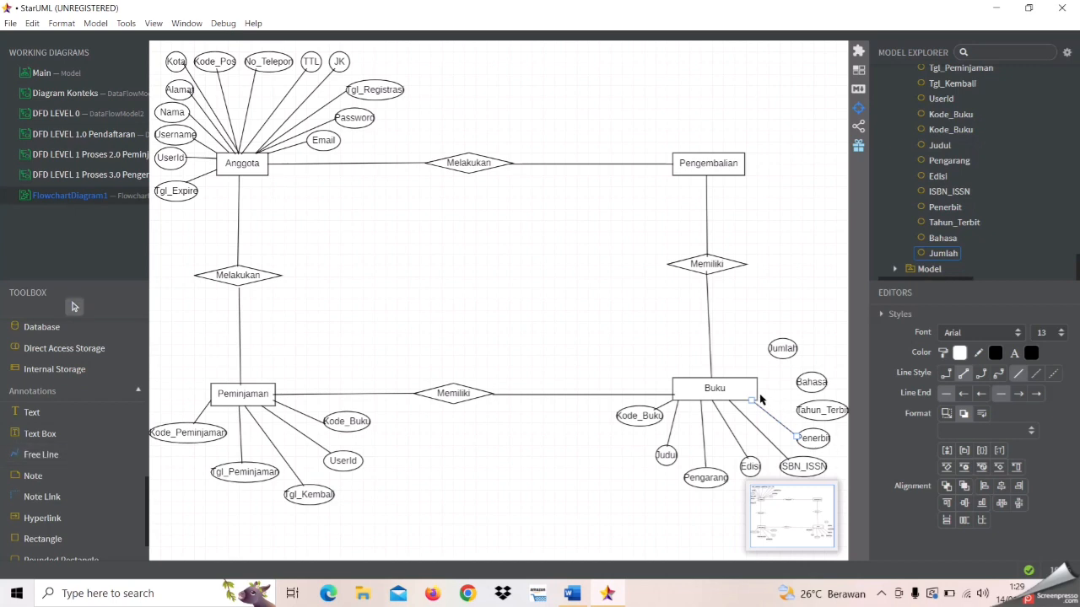
click(755, 398)
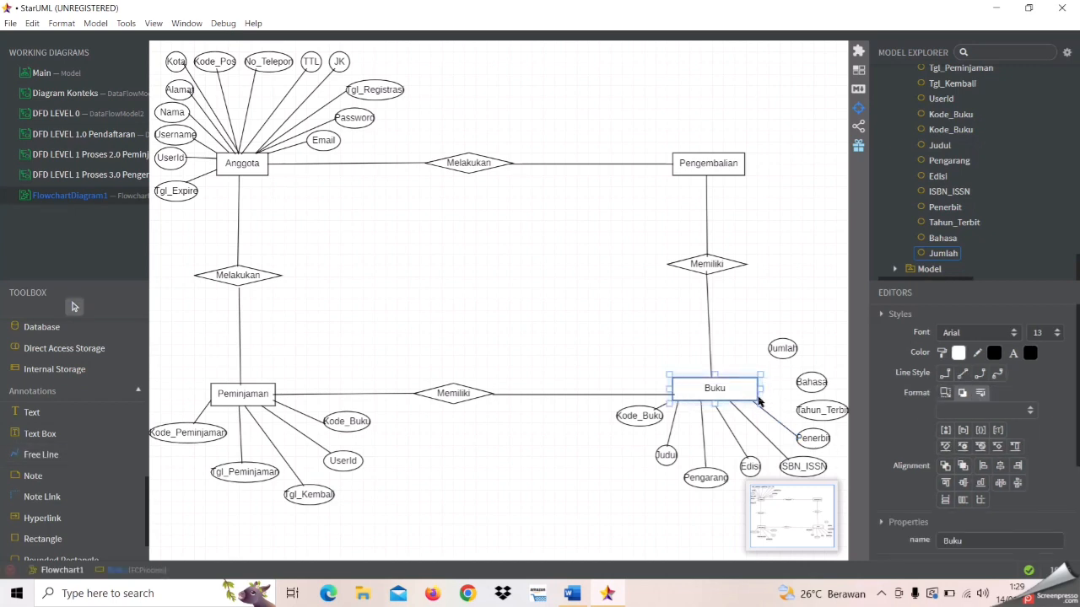
drag(756, 399, 755, 398)
key(ctrl+z)
click(113, 454)
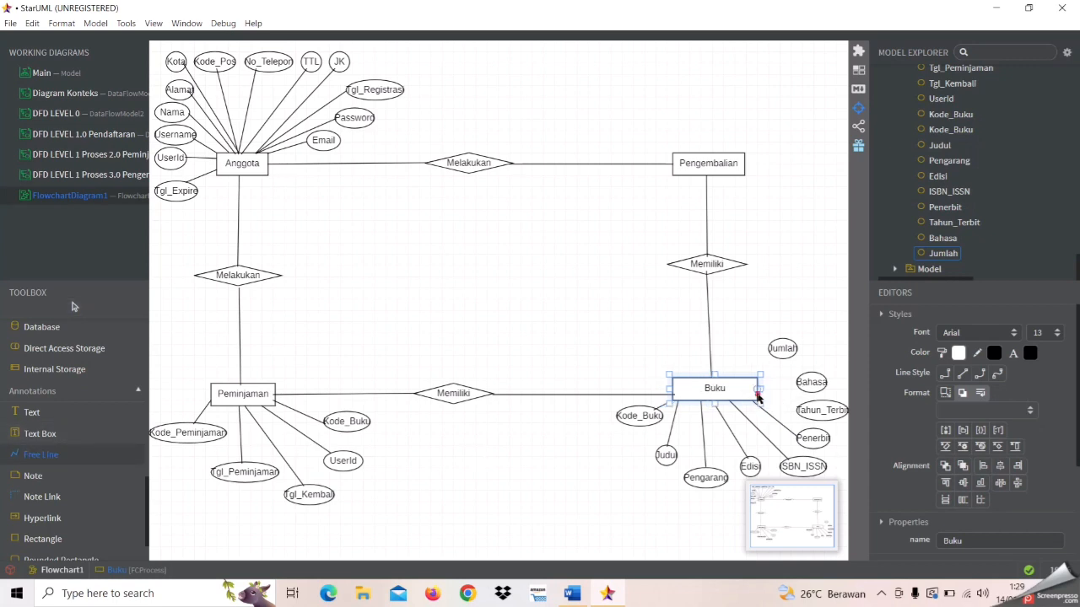
key(Escape)
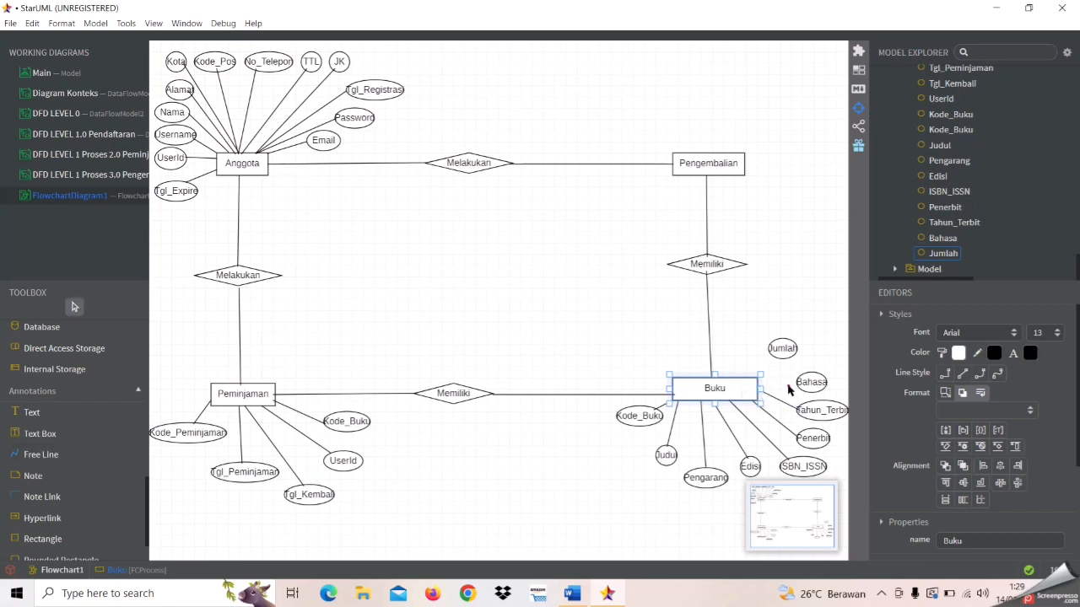
click(303, 386)
Draw free lines from Buku's upper right area to the Bahasa and Jumlah circles
click(118, 457)
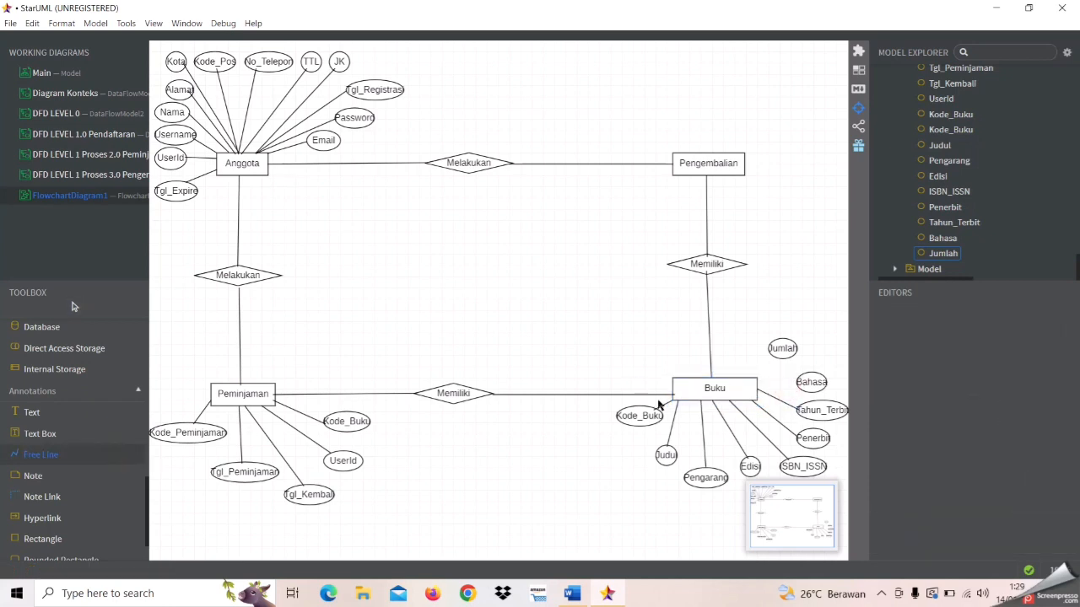
drag(756, 384, 798, 388)
click(65, 453)
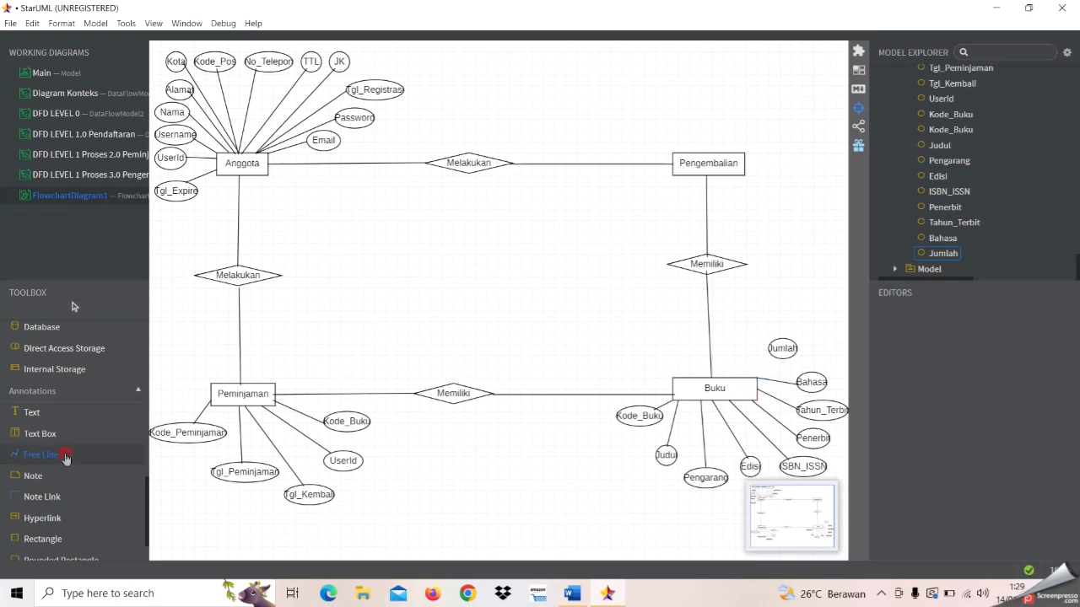
drag(746, 372, 774, 359)
click(747, 375)
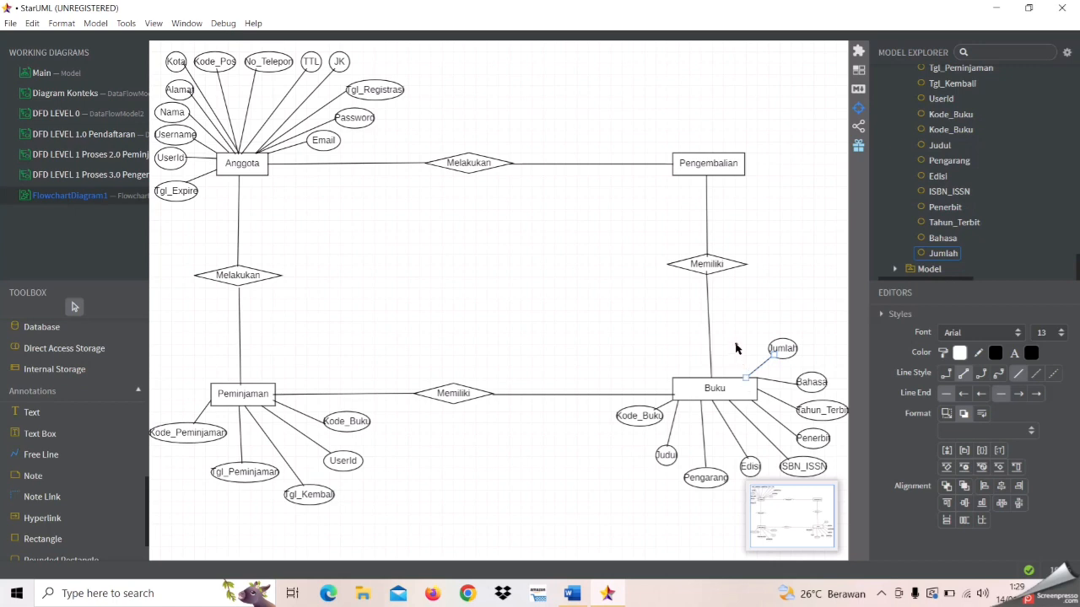
click(736, 348)
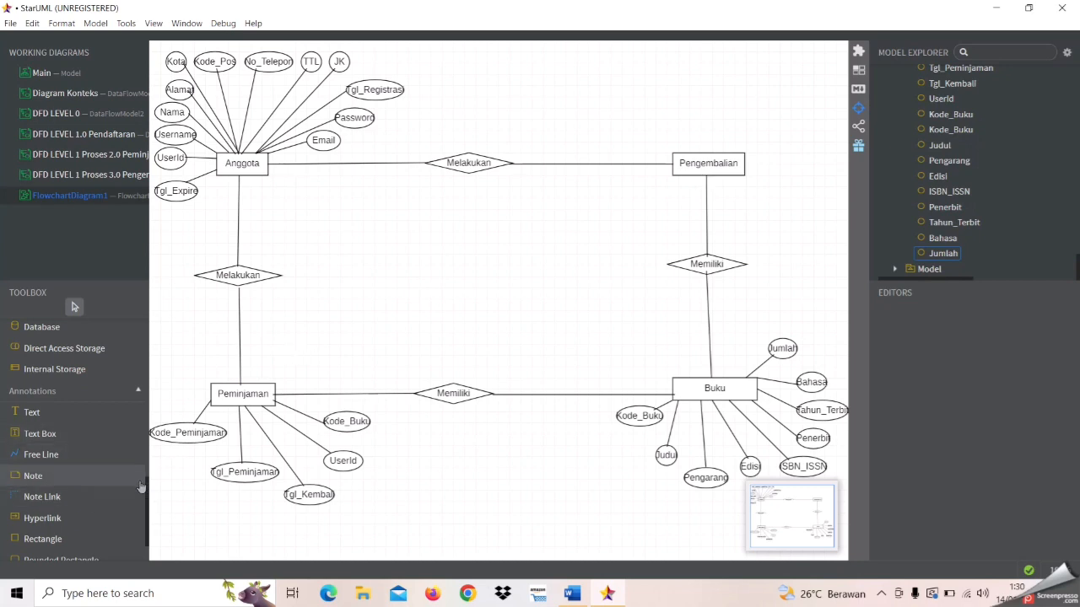
Add a connector circle named Kode_Pengembalian above the Pengembalian entity
mouse_move(145, 496)
mouse_down()
mouse_move(150, 531)
mouse_move(146, 416)
mouse_up()
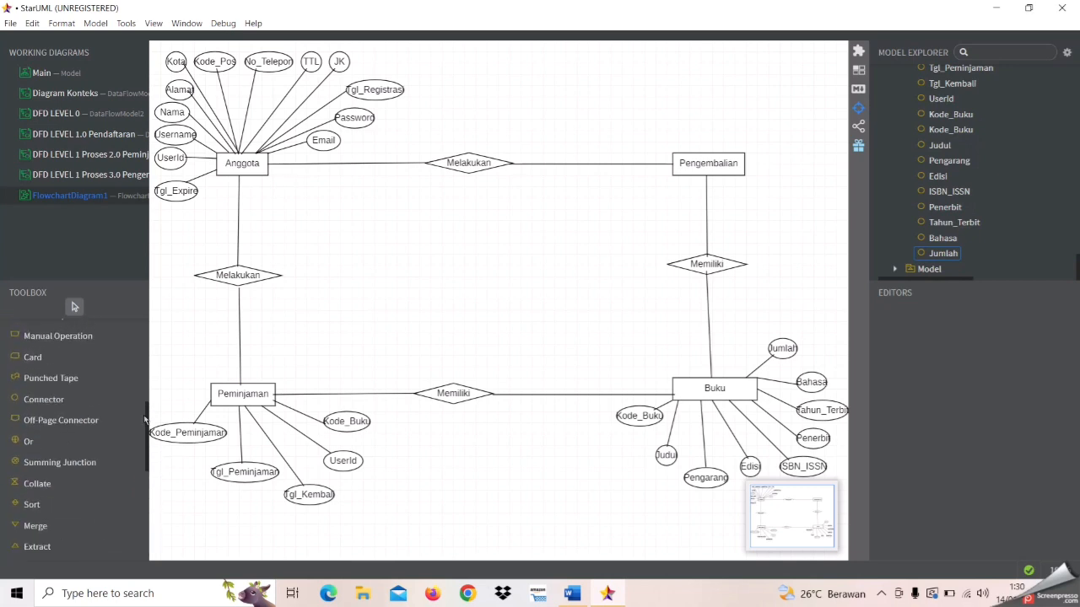
click(103, 402)
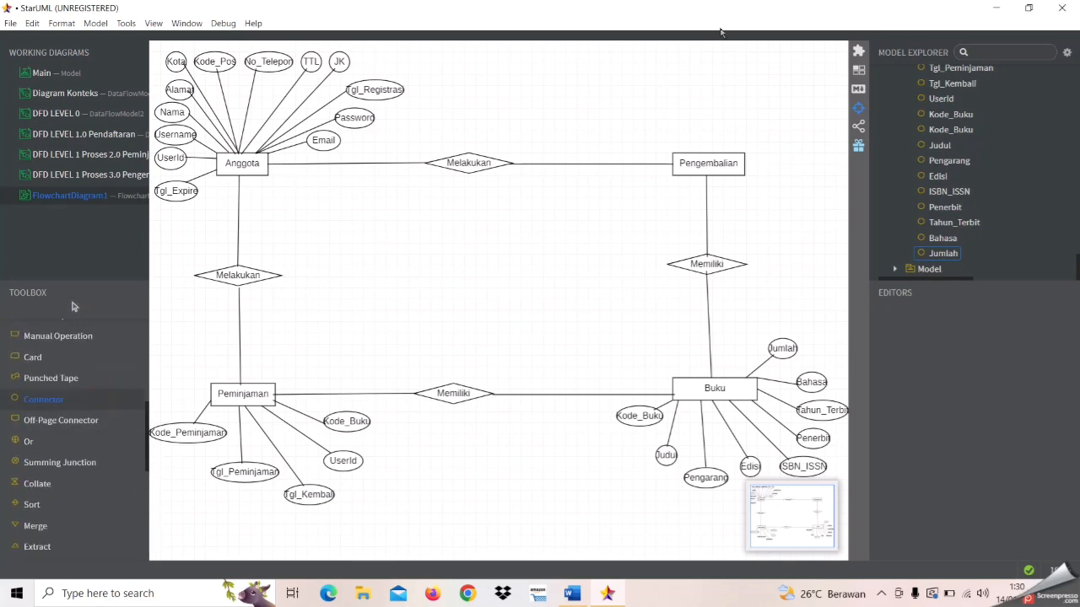
click(637, 119)
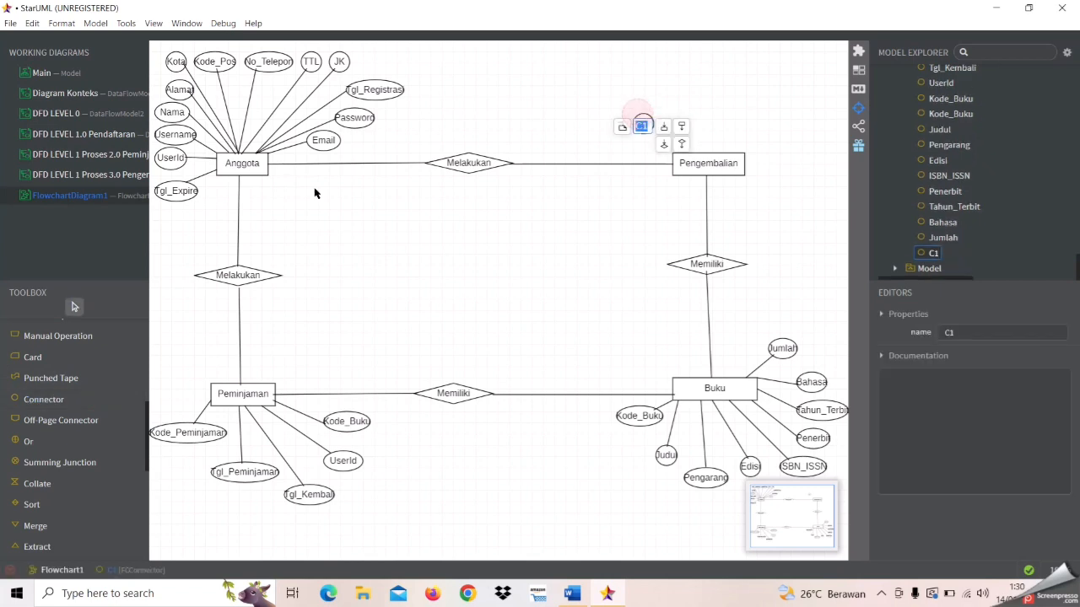
text(K)
key(Caps_Lock)
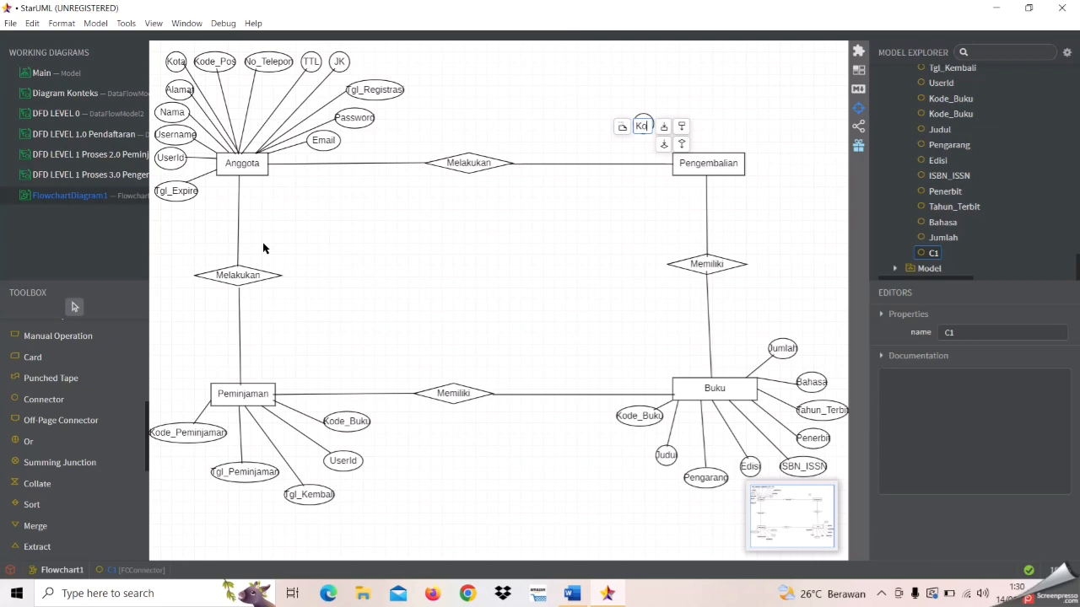
text(ode_)
key(Caps_Lock)
text(P)
key(Caps_Lock)
text(em)
key(BackSpace)
click(520, 141)
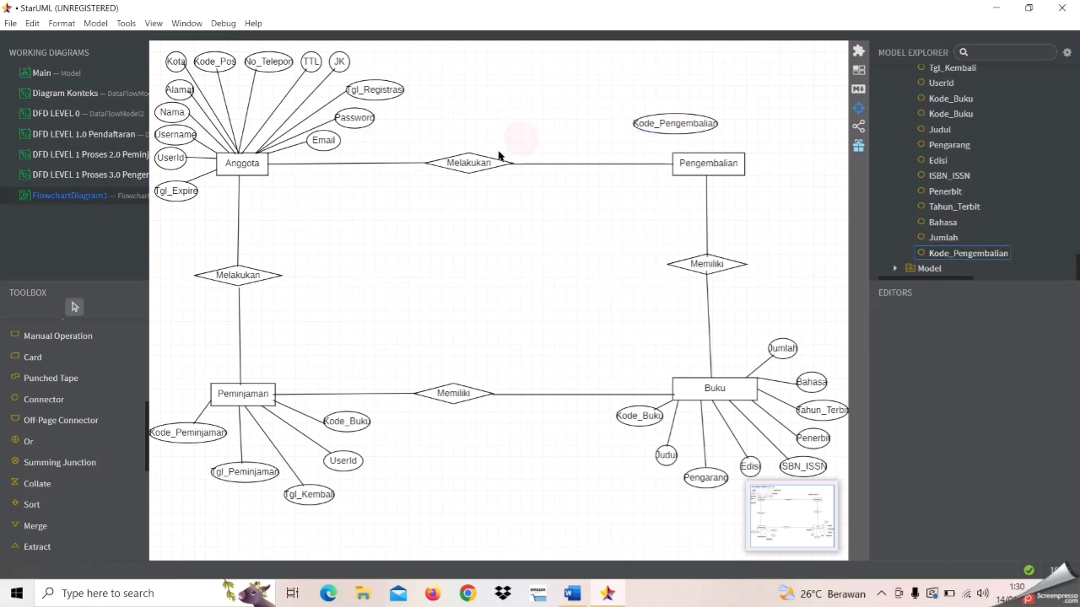
Place another connector circle above Kode_Pengembalian and shift the Kode_Pengembalian circle to the left
click(84, 399)
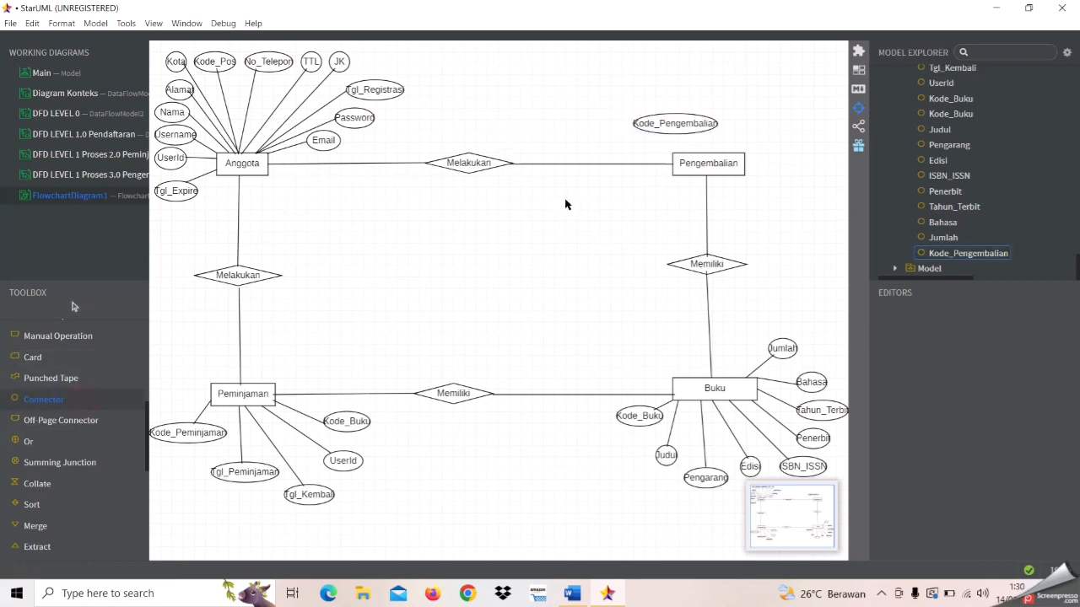
click(678, 72)
click(658, 120)
drag(643, 126, 603, 126)
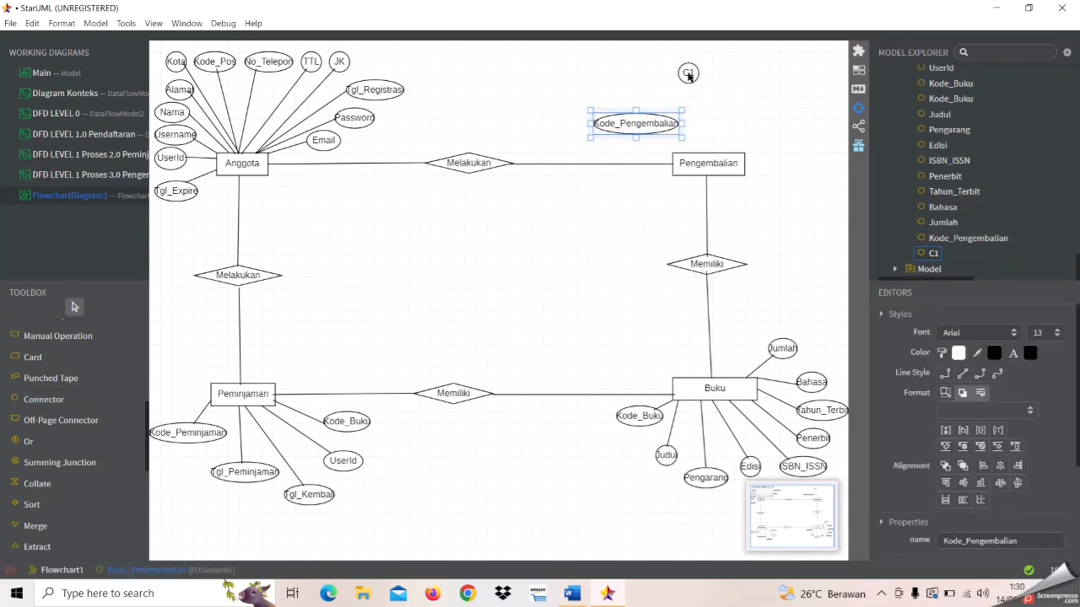
Name the new circle Tgl_Pengembalian and move it down, closer to the Pengembalian entity
double_click(688, 75)
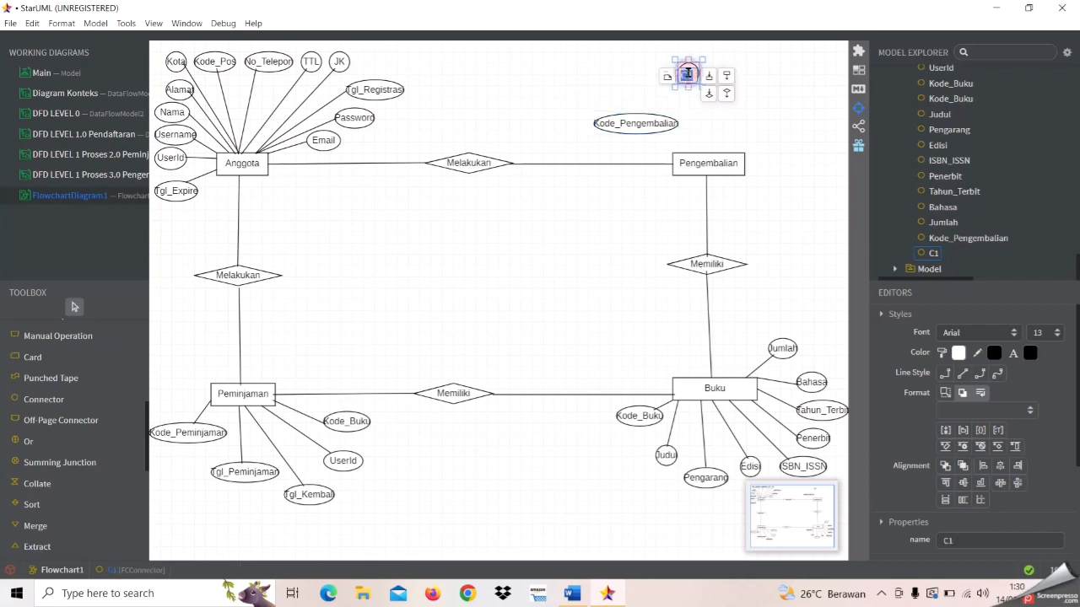
key(Caps_Lock)
text(T)
key(Caps_Lock)
text(gl)
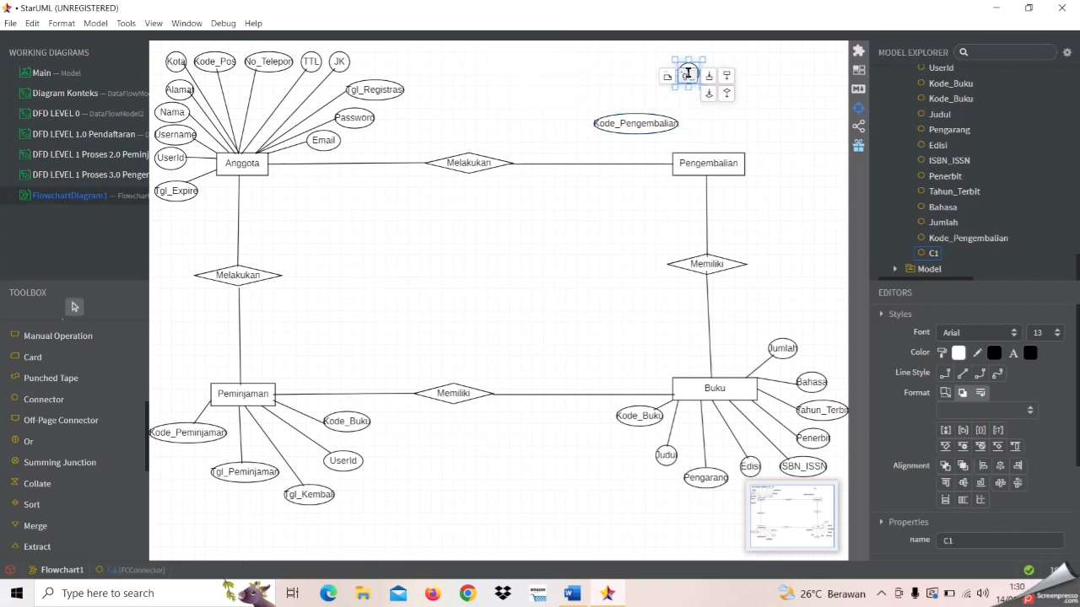
key(Caps_Lock)
key(Caps_Lock)
text(_Pengembalian)
click(767, 113)
click(707, 78)
drag(707, 78, 695, 101)
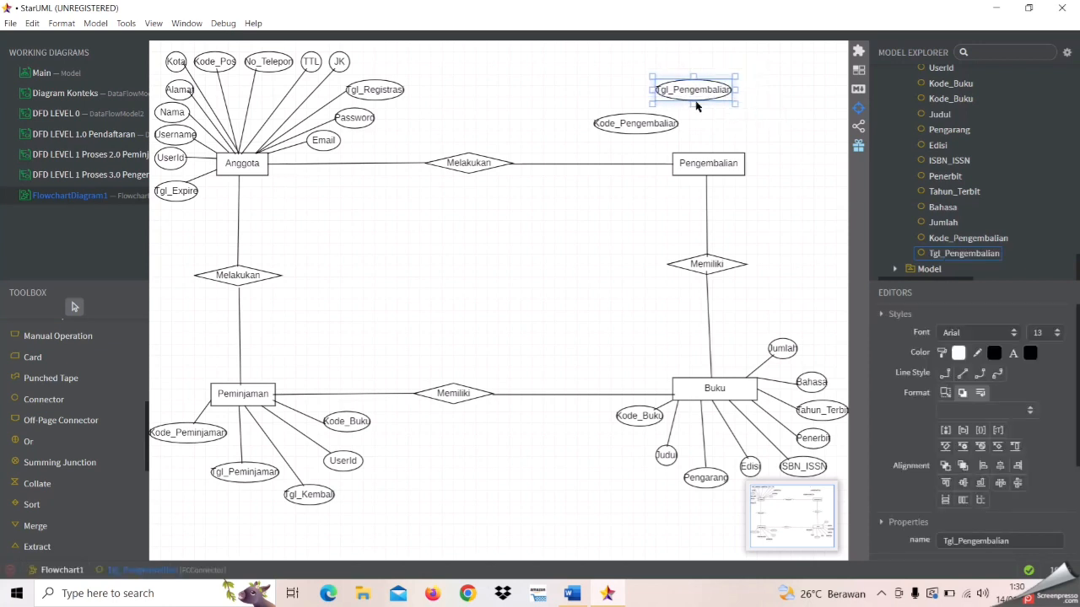
click(793, 137)
Add a connector circle named Denda to the right of Tgl_Pengembalian and enlarge it slightly
click(43, 399)
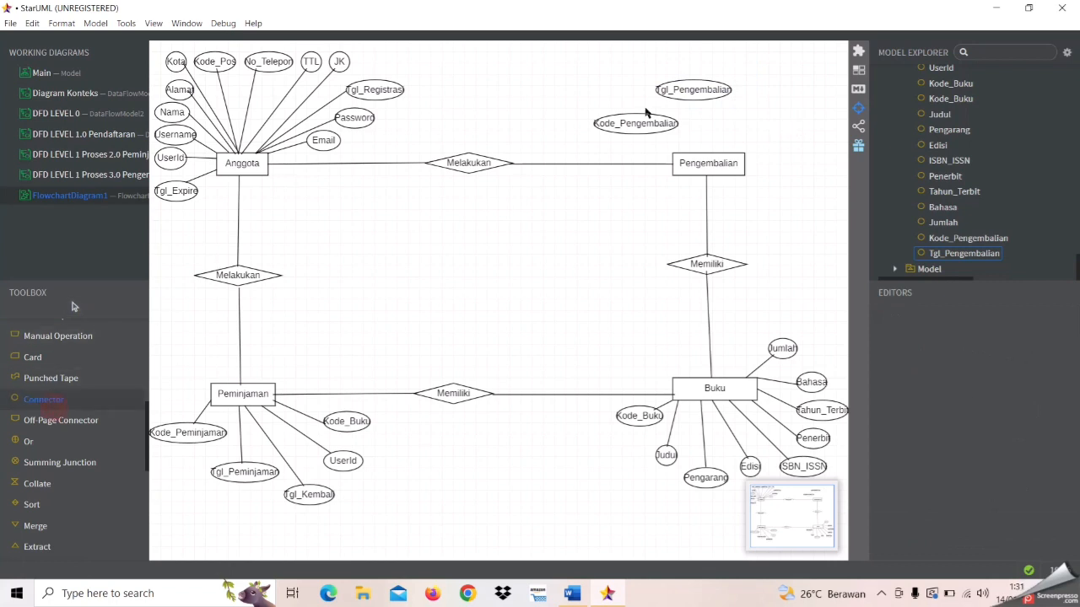
click(744, 80)
key(Caps_Lock)
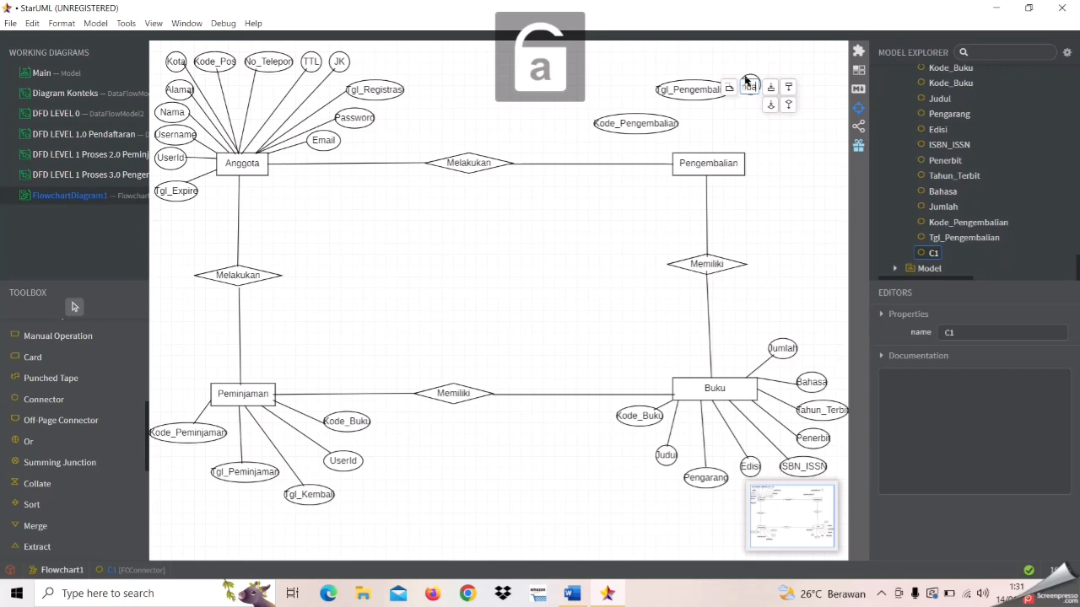
text(Denda)
click(756, 122)
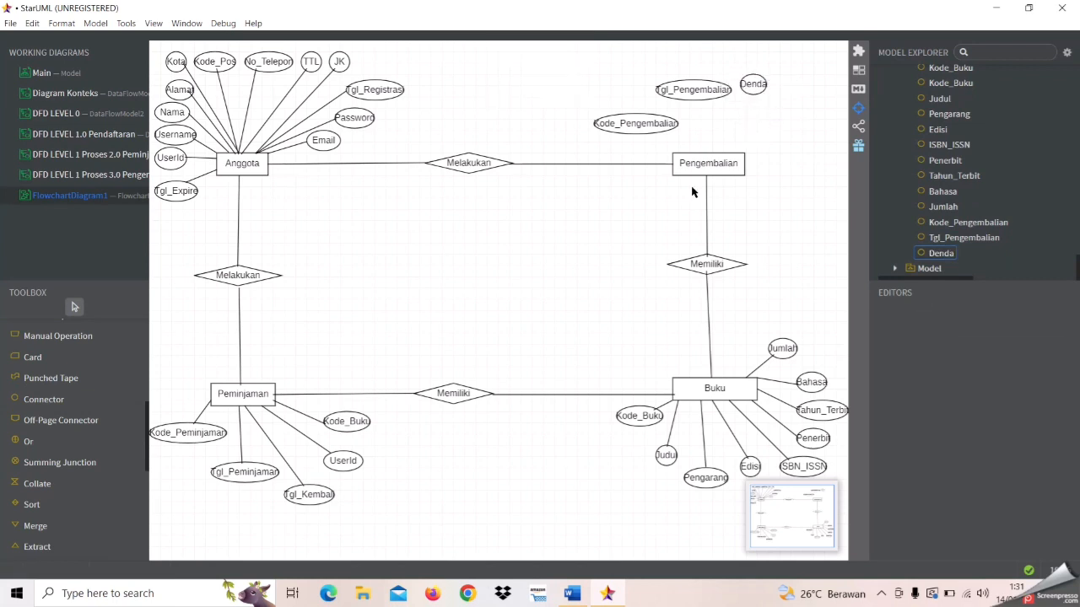
click(751, 91)
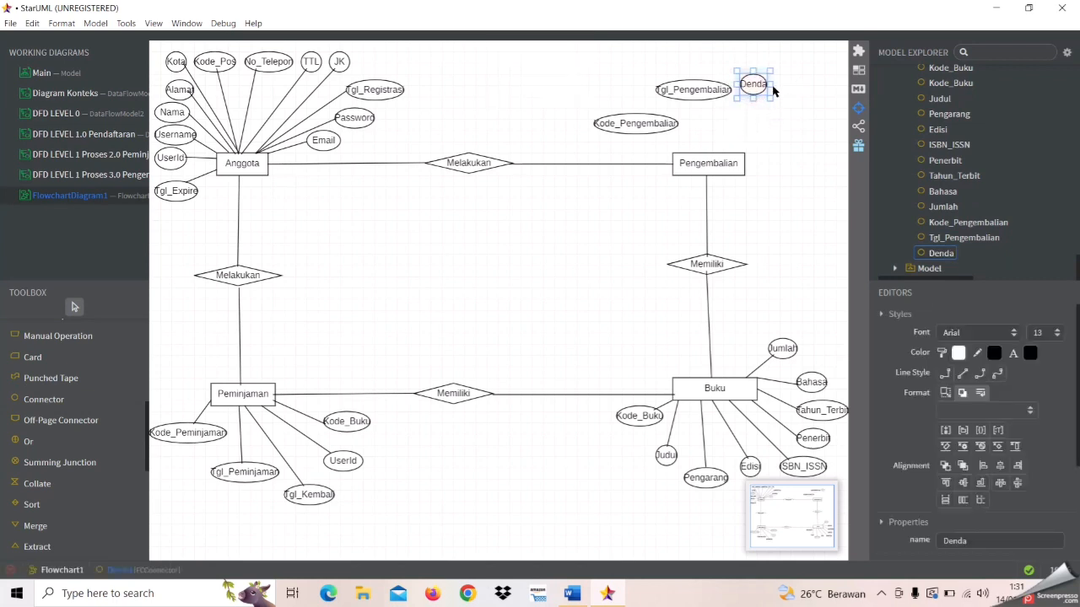
drag(770, 73, 779, 71)
click(761, 142)
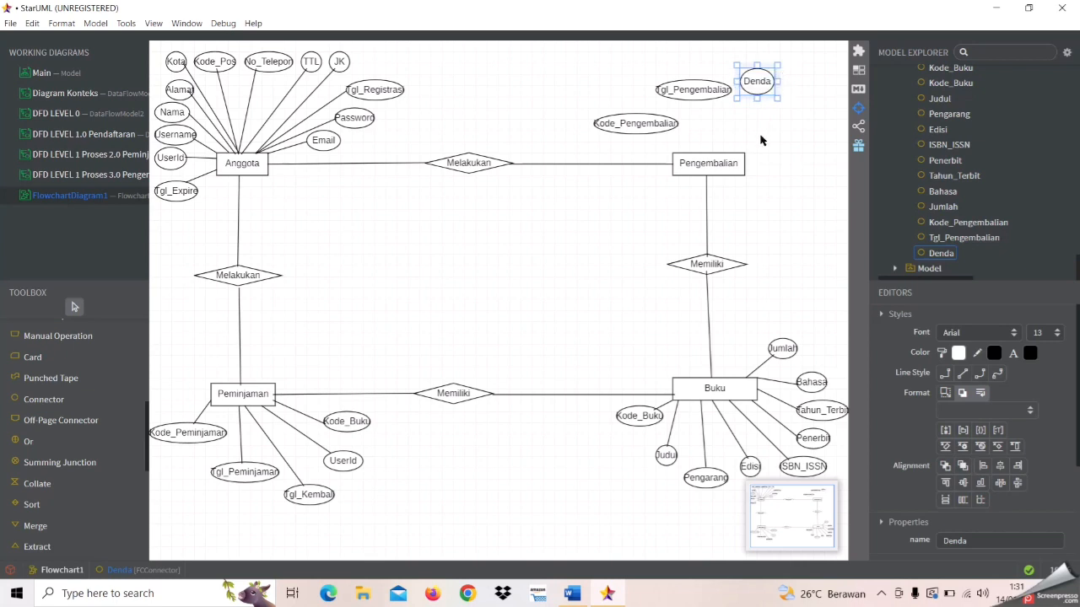
Add a connector circle named UserId below and to the right of Denda and enlarge it slightly
click(74, 402)
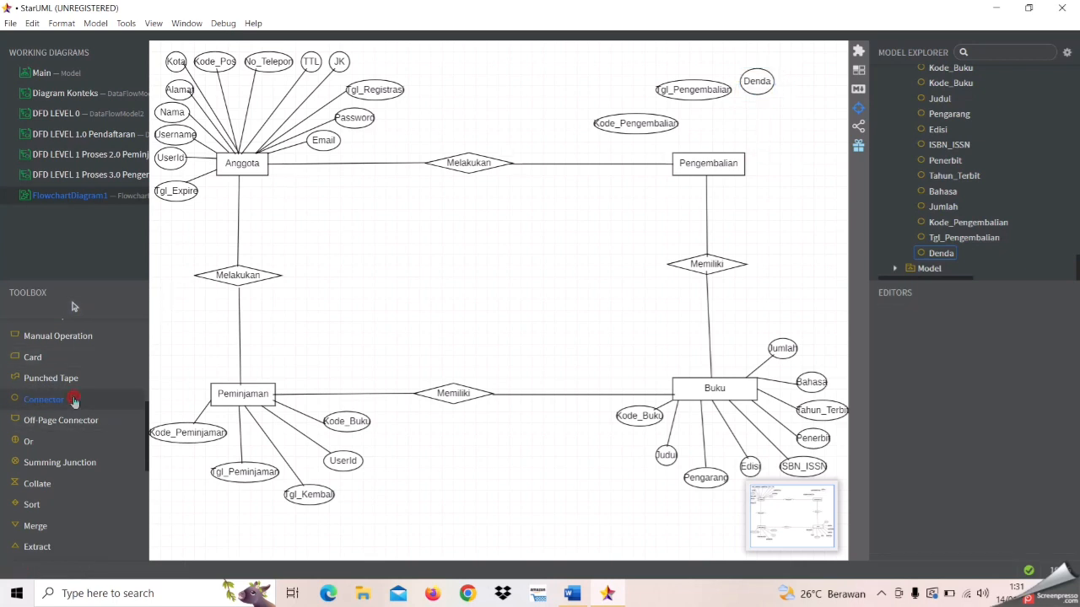
click(770, 122)
key(Caps_Lock)
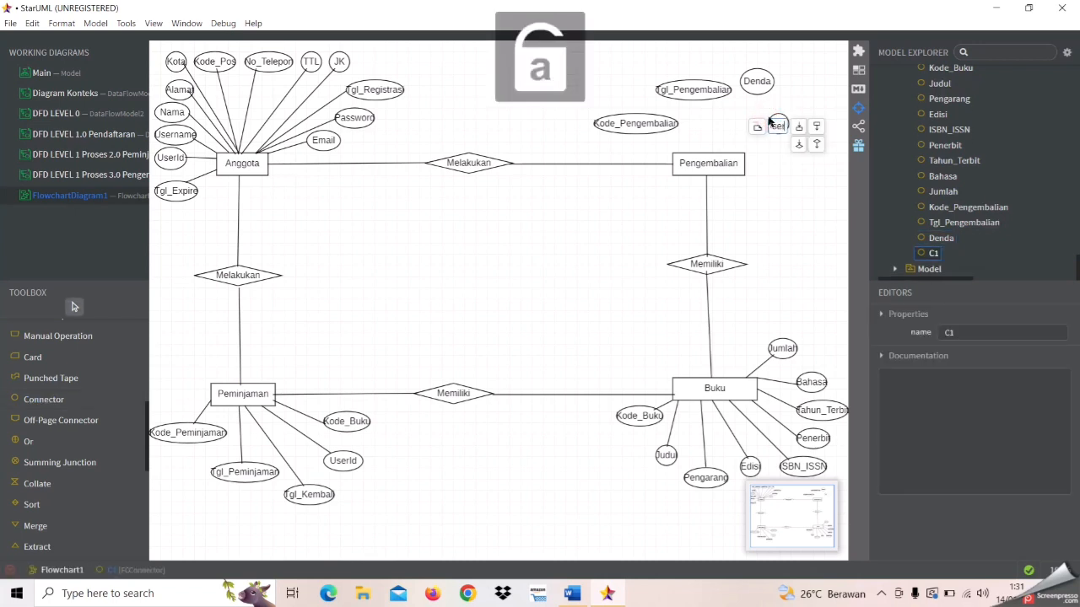
text(UserId)
click(629, 262)
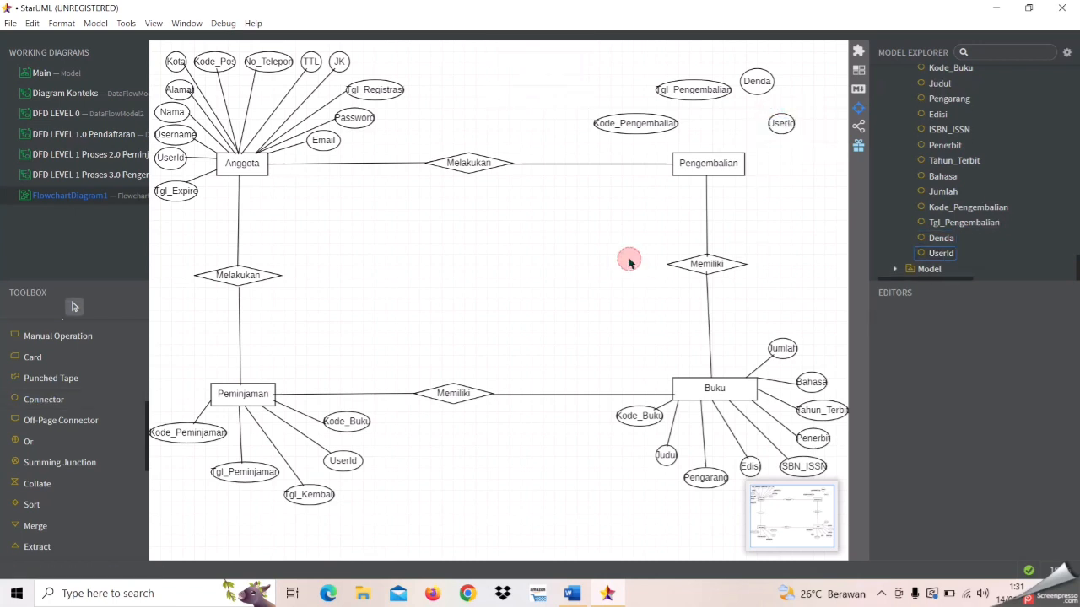
click(784, 123)
drag(800, 108, 808, 103)
click(708, 126)
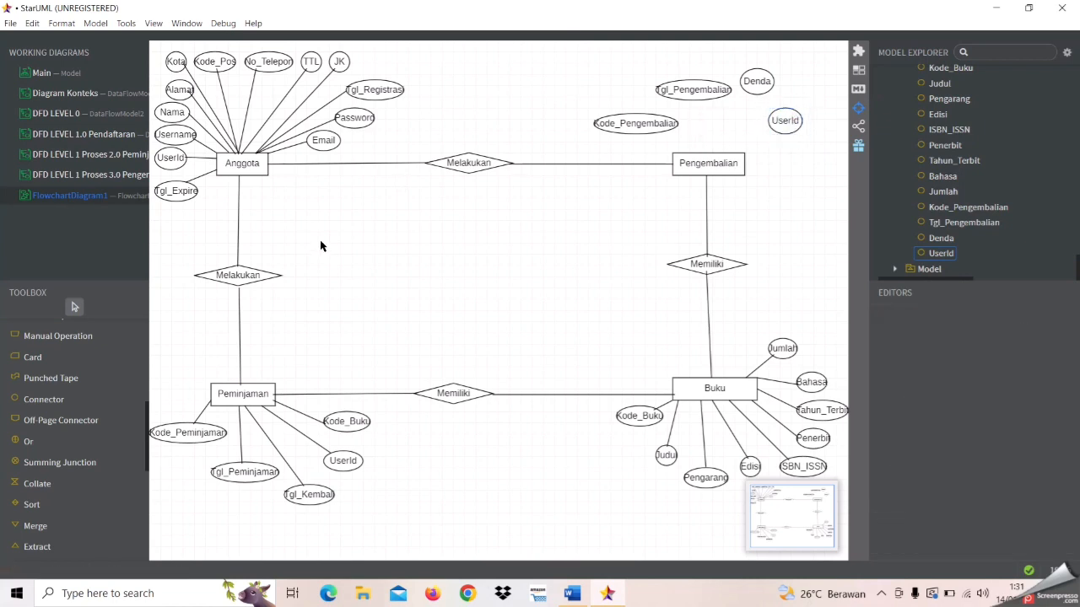
Add a connector circle named Kode_Buku below UserId and align it level with the Pengembalian entity, to its right
click(80, 403)
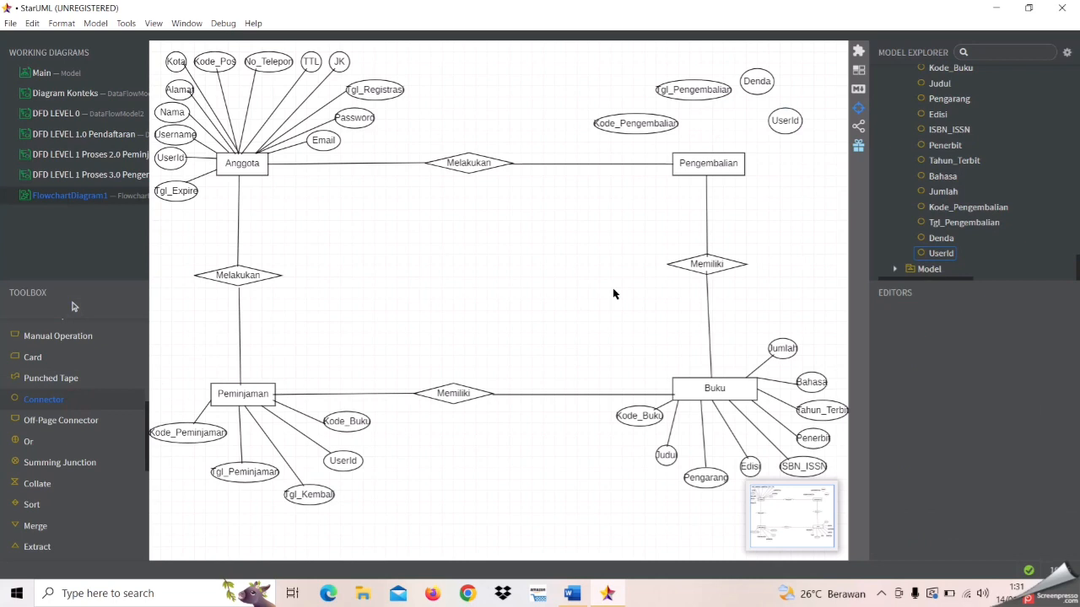
click(787, 164)
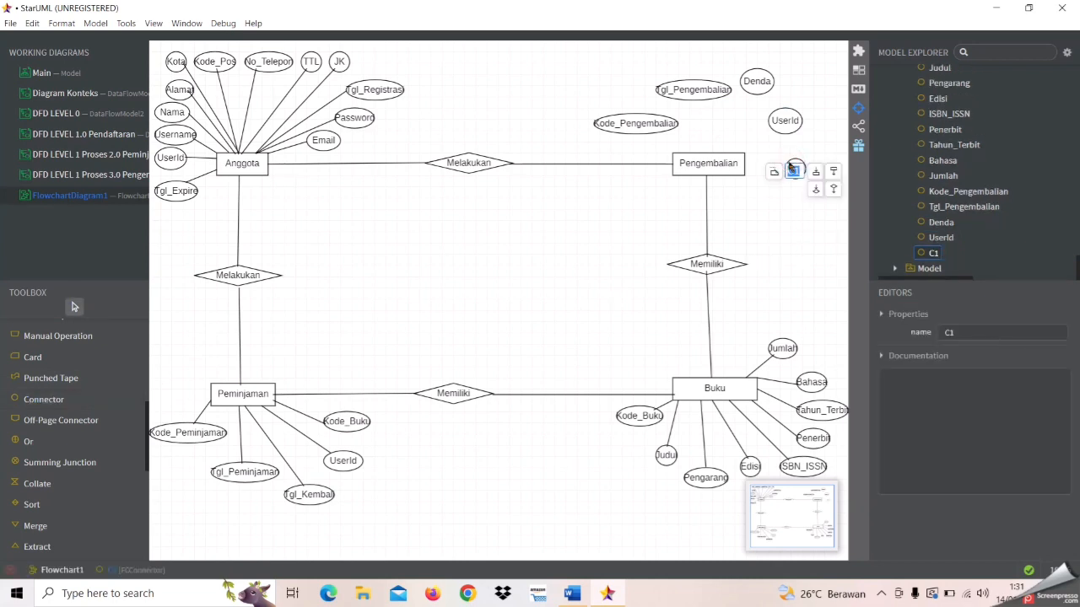
key(Caps_Lock)
text(ku)
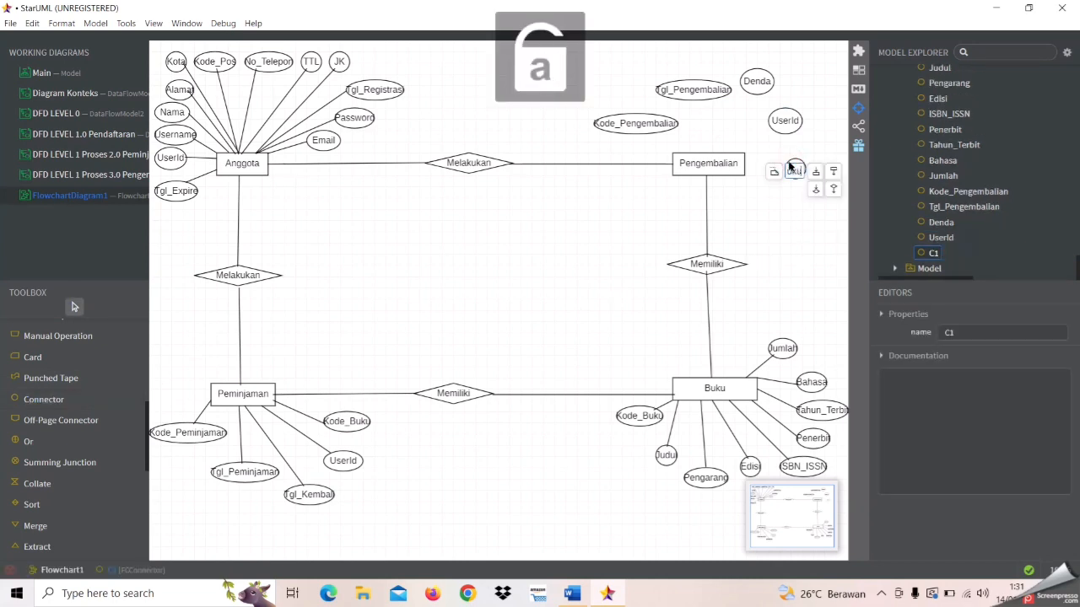
key(Return)
click(793, 169)
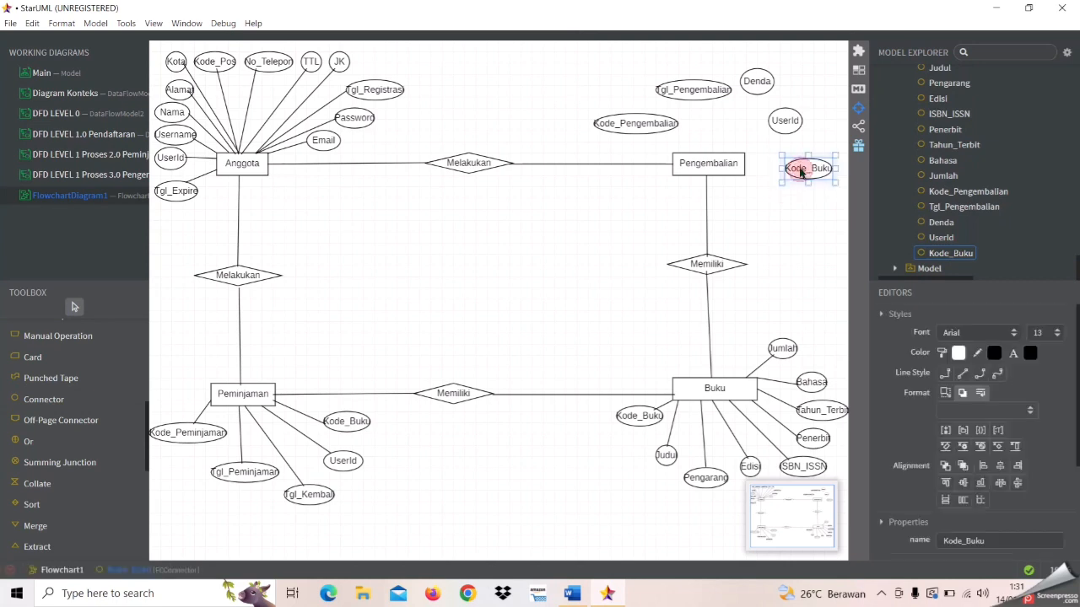
drag(792, 171, 819, 169)
click(783, 198)
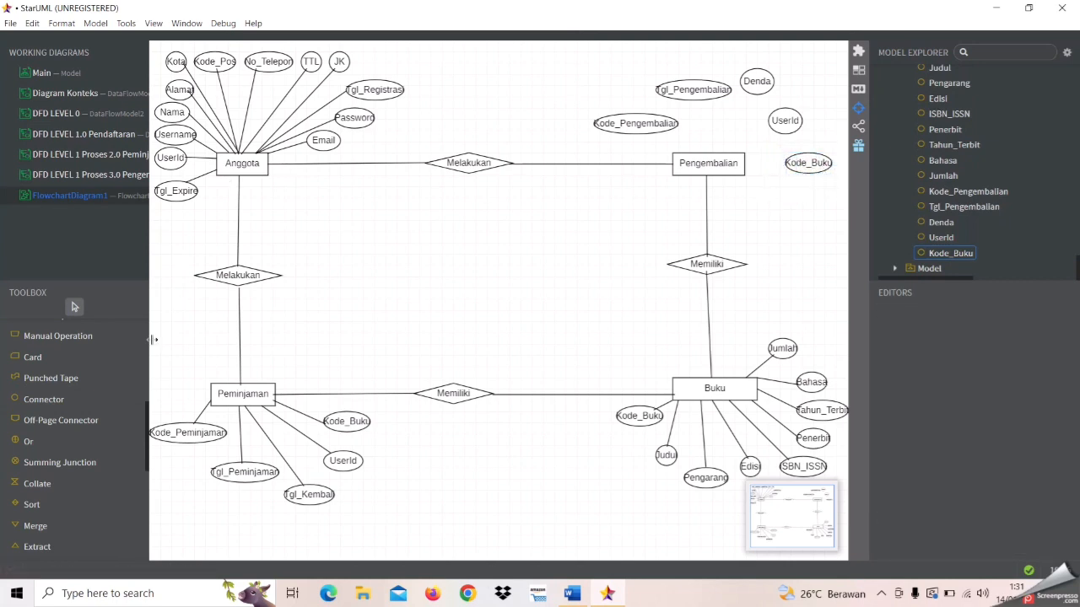
Draw free lines linking the Kode_Pengembalian and Tgl_Pengembalian circles to the Pengembalian entity
scroll(141, 368, up, 6)
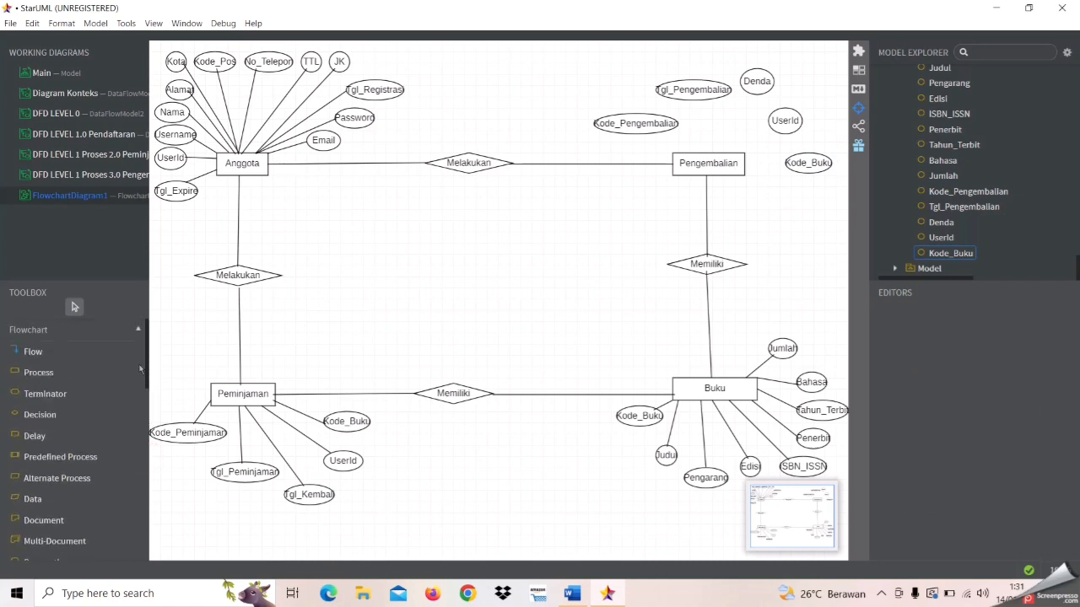
drag(144, 371, 143, 540)
click(51, 436)
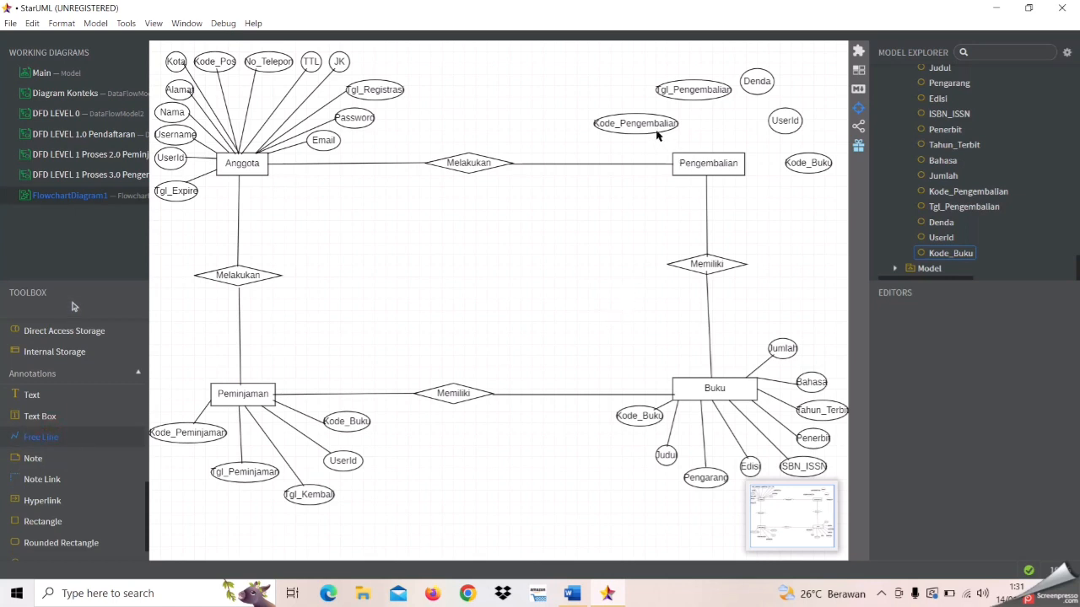
drag(654, 129, 681, 157)
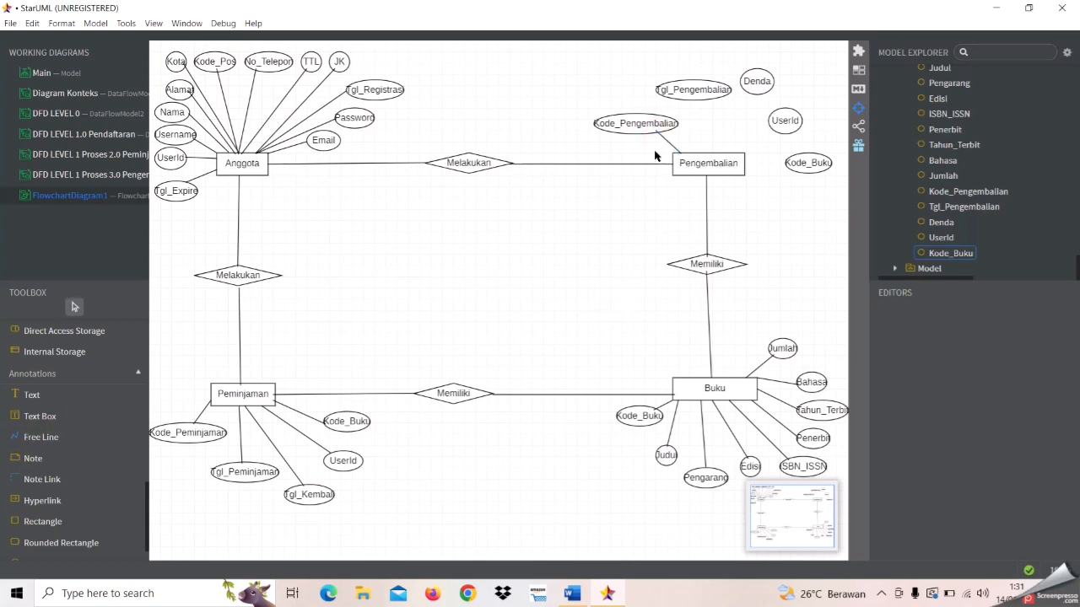
click(43, 437)
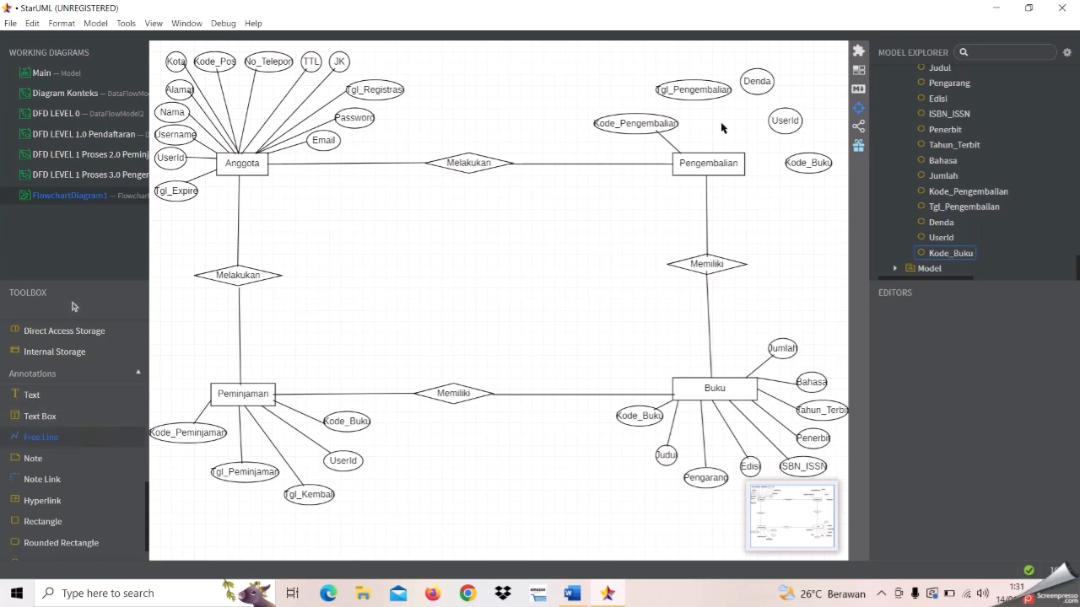
drag(689, 97, 693, 158)
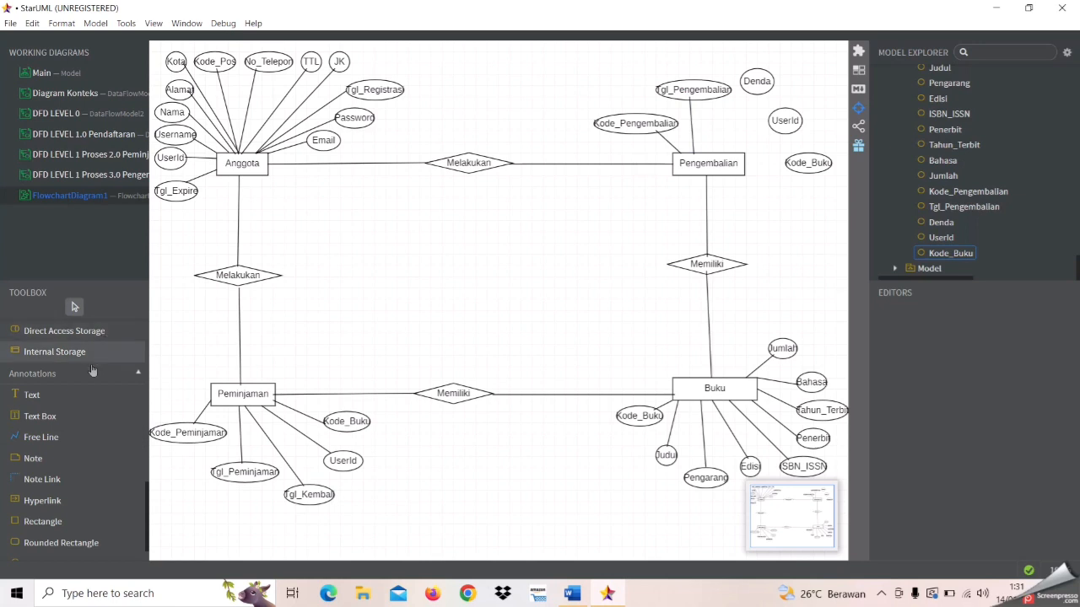
Connect the Denda, UserId and Kode_Buku circles to the Pengembalian entity with free lines
click(64, 438)
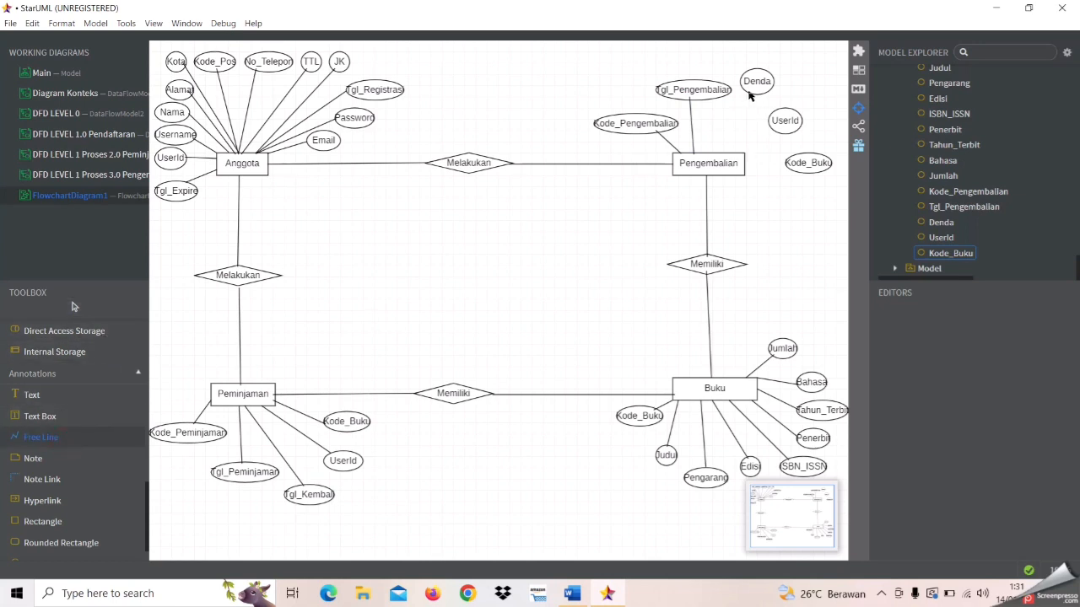
drag(746, 89, 702, 160)
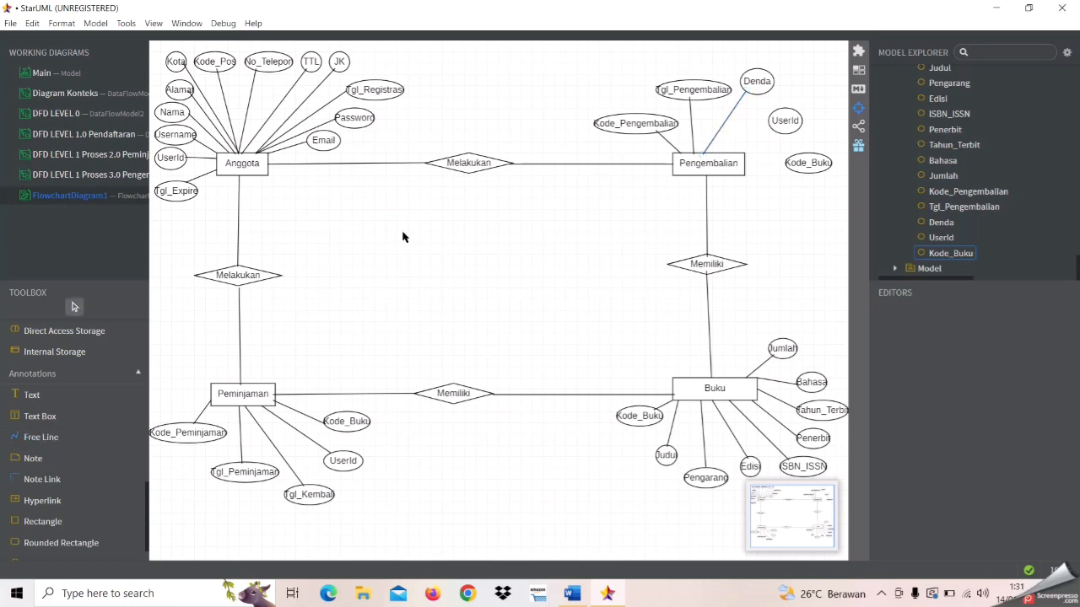
click(80, 436)
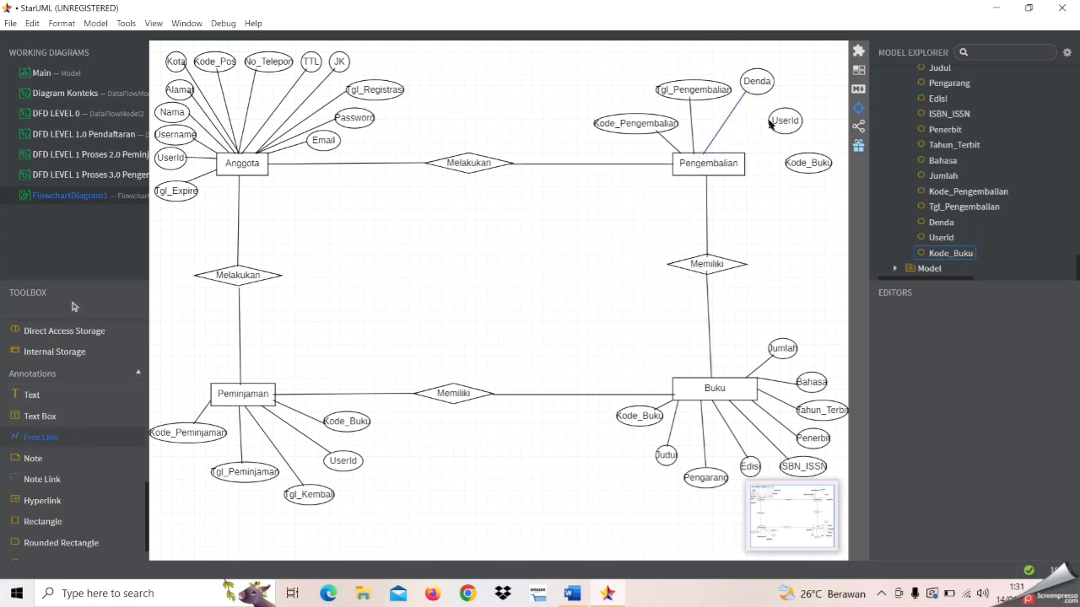
drag(772, 120, 721, 154)
click(71, 441)
drag(785, 164, 751, 173)
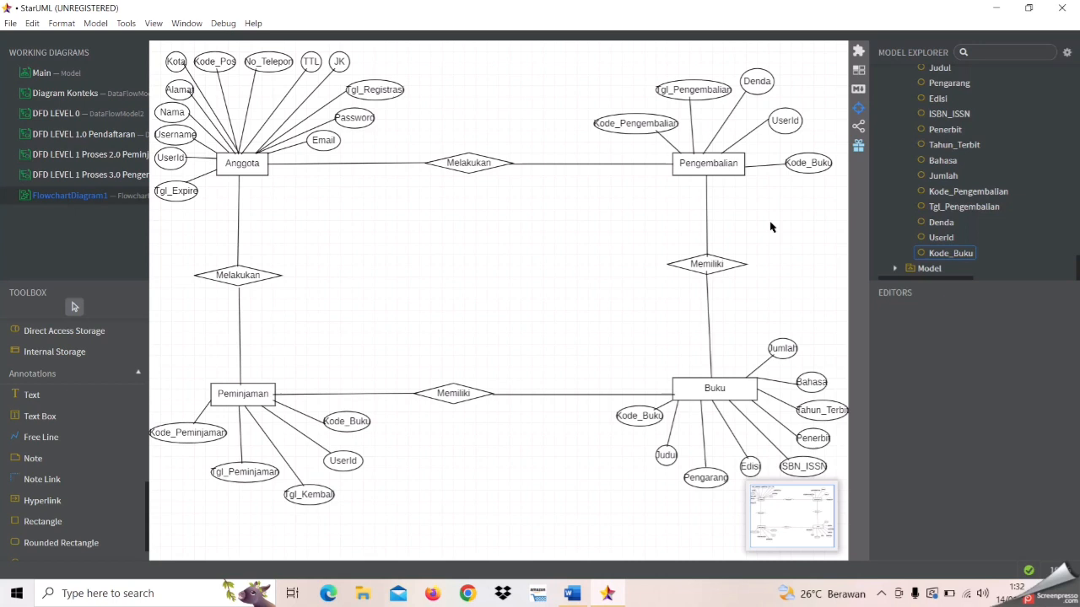
Rename the flowchart diagram as ERD Perpustakaan
right_click(84, 197)
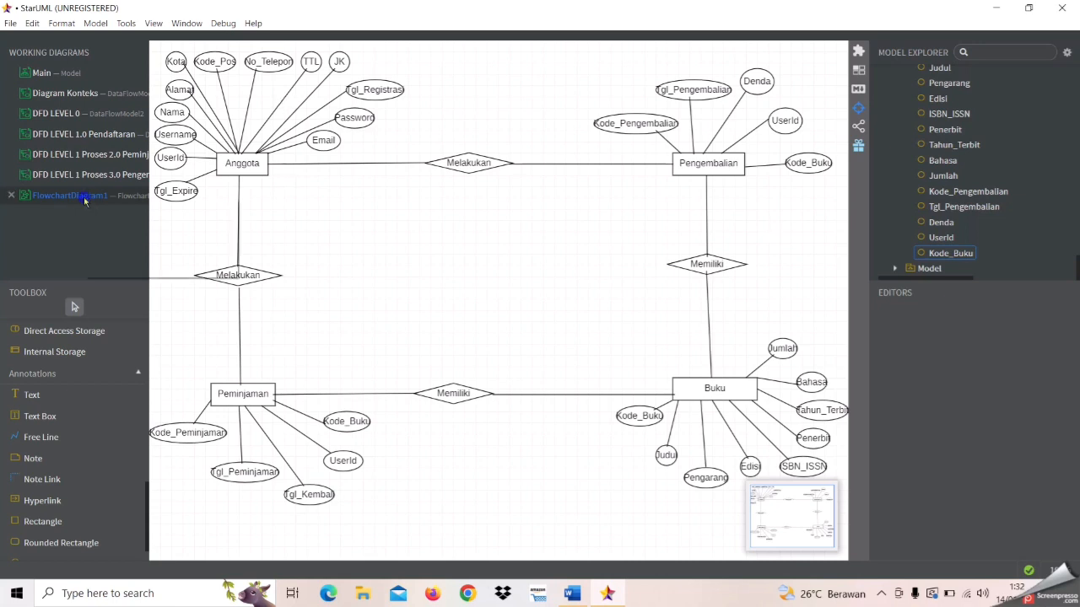
click(115, 267)
key(Caps_Lock)
text(ERD)
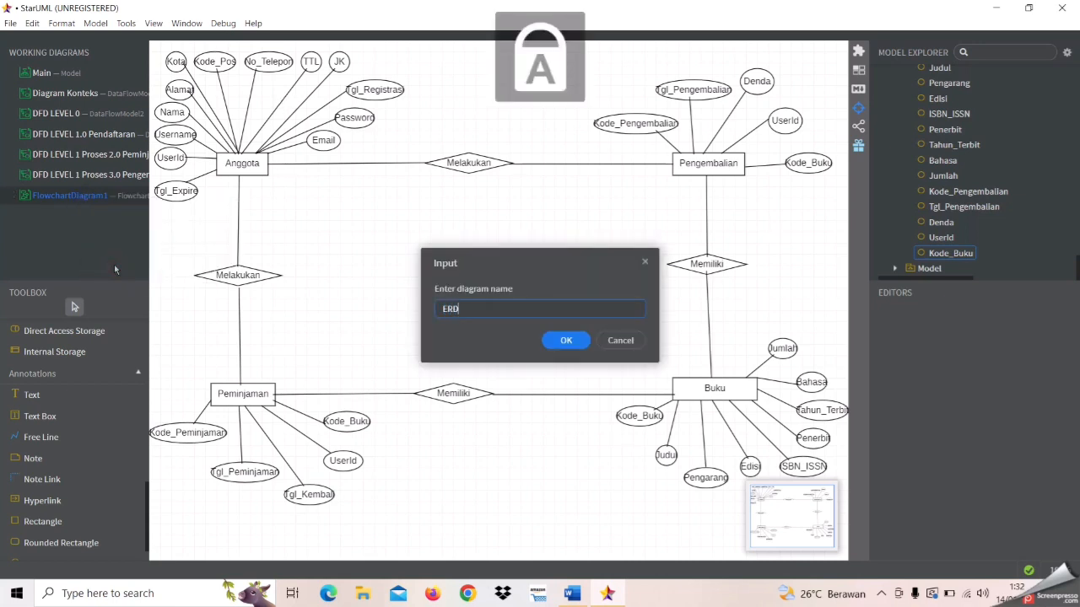
key(Caps_Lock)
text(Perpust)
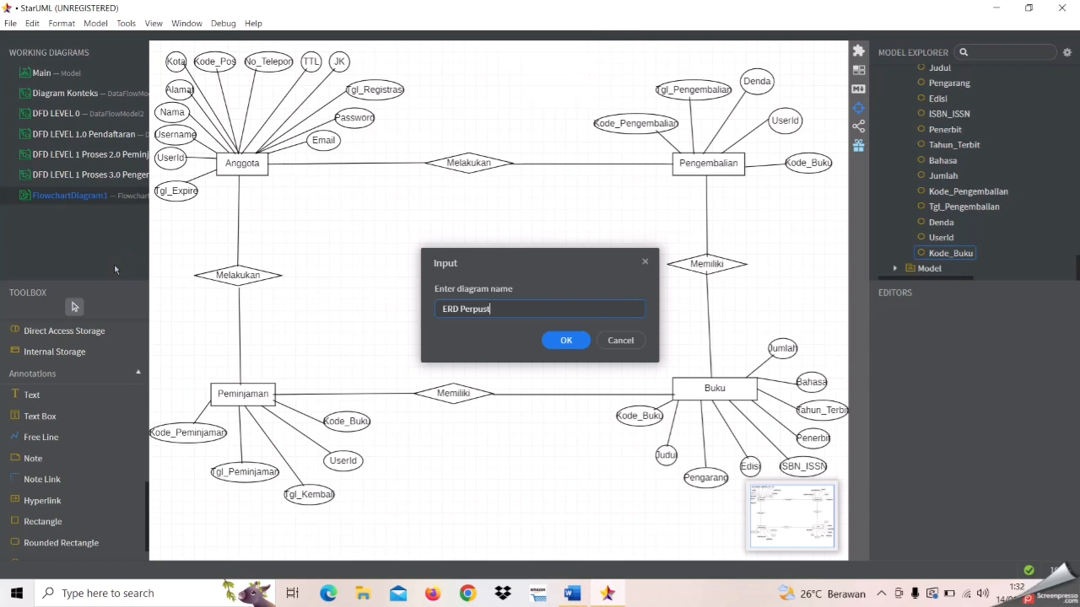
text(akaan)
click(566, 342)
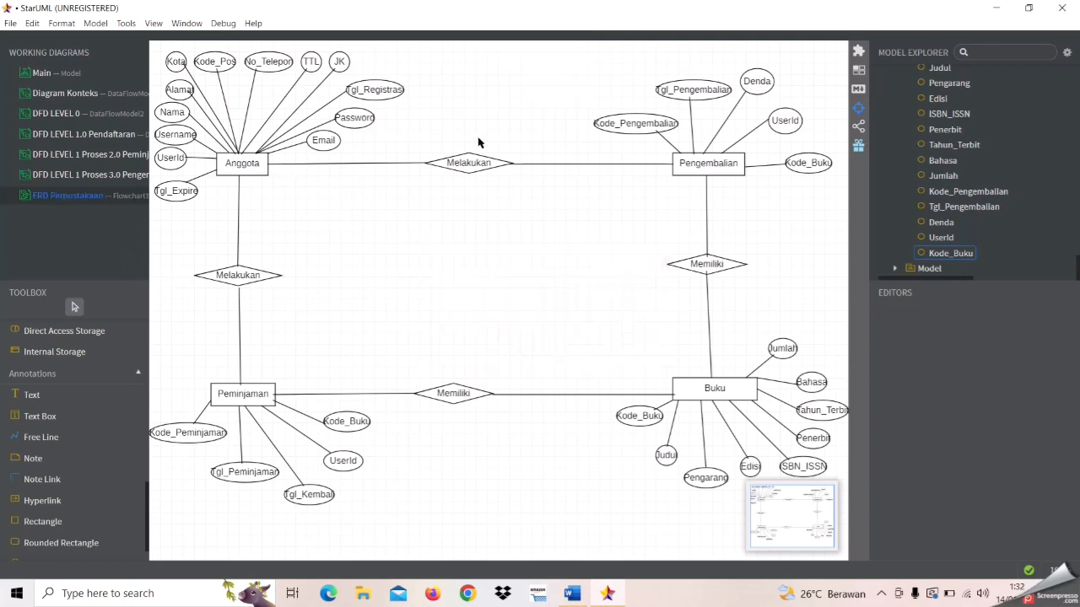